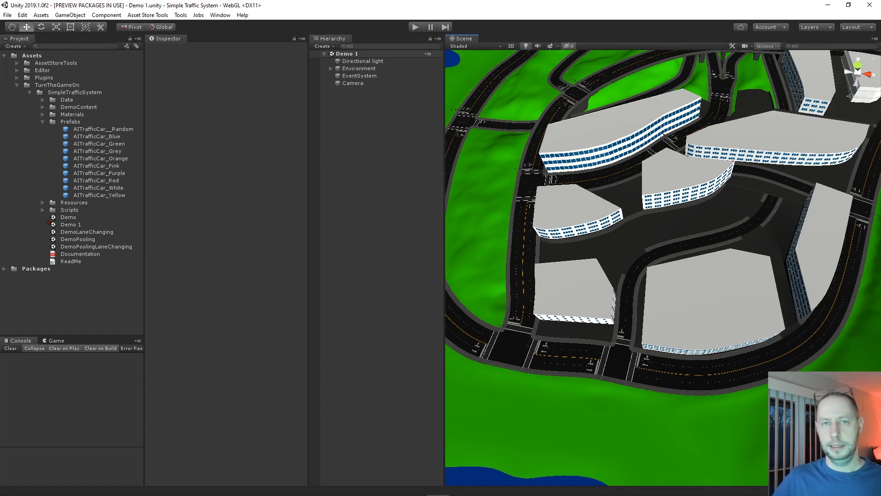
# Add an AI Traffic Controller to the scene and review its pooling, detection sensor, car and lane changing settings
pyautogui.hotkey('ctrl', '4')
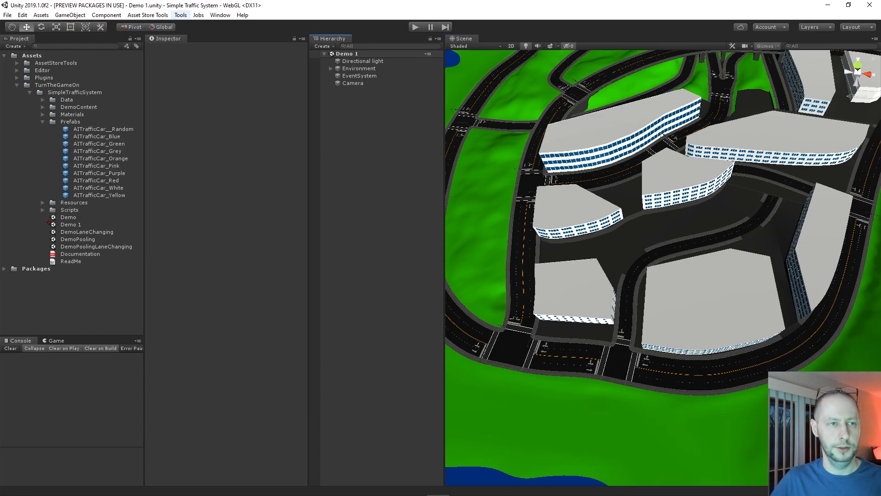
pyautogui.click(180, 15)
pyautogui.moveTo(216, 26)
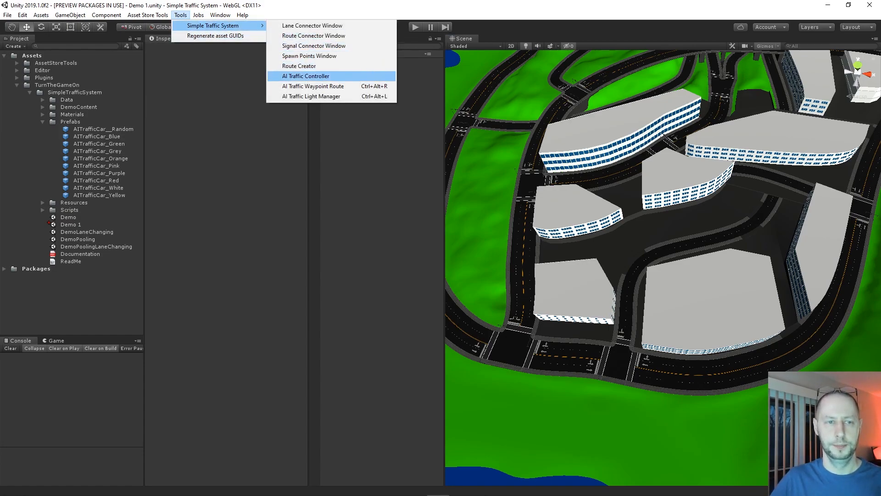
pyautogui.click(306, 76)
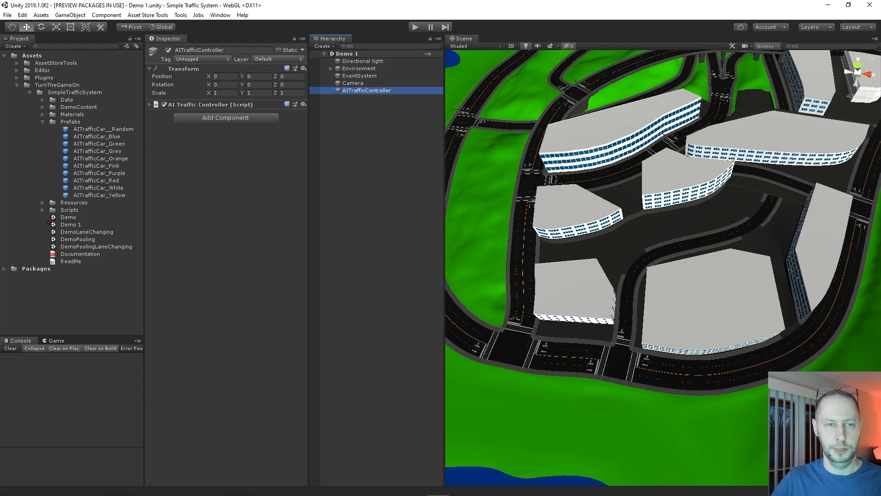
pyautogui.click(210, 104)
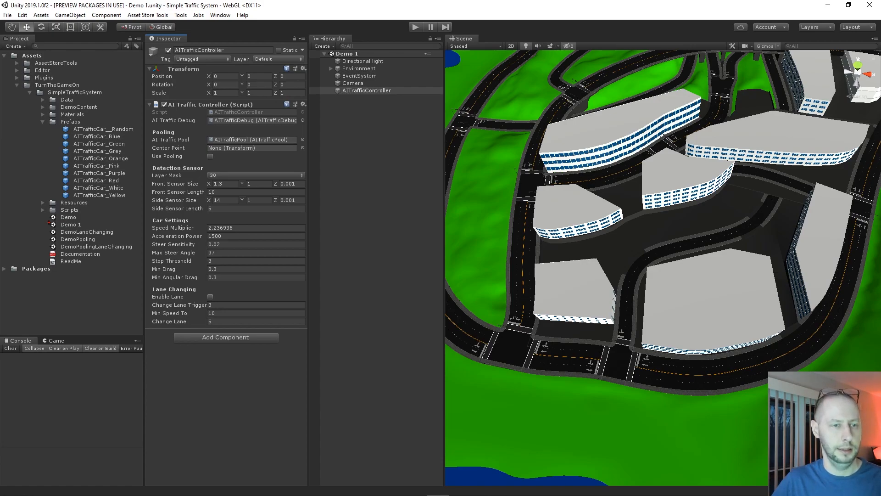
pyautogui.click(150, 105)
pyautogui.click(149, 69)
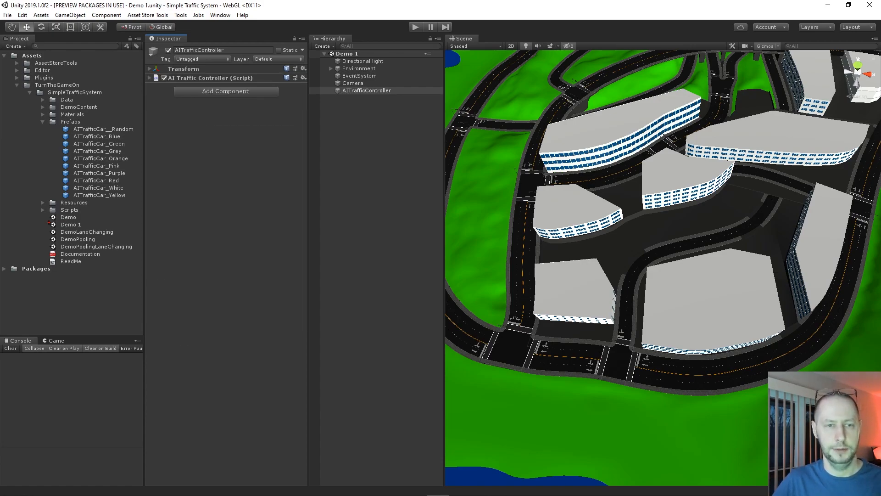
pyautogui.click(376, 138)
# Add an AI Traffic Waypoint Route to the scene using the Simple Traffic System tools
pyautogui.click(180, 15)
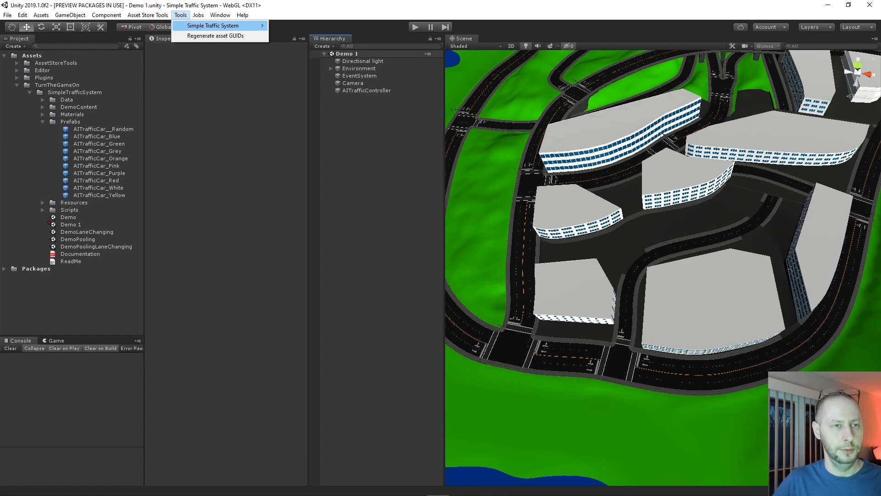
pyautogui.moveTo(220, 25)
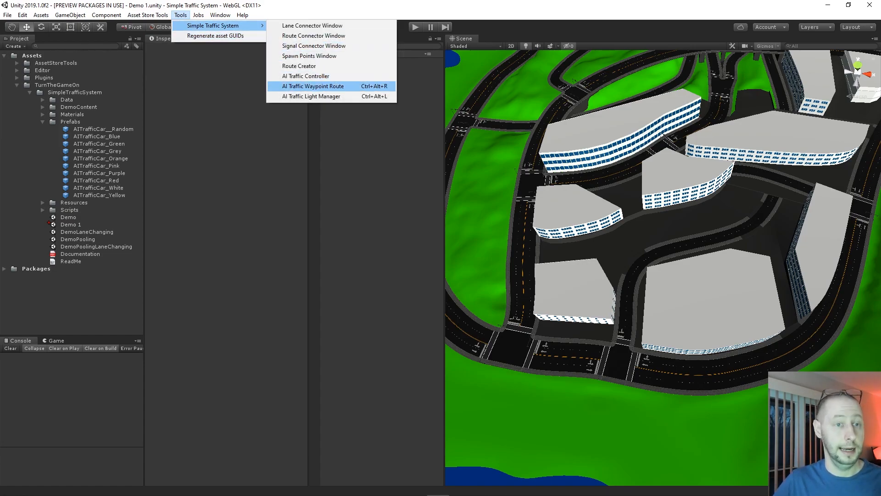
pyautogui.click(313, 85)
# Place eight evenly spaced waypoints along the outer lane beside the building, ending at the stop line by the turn arrows
pyautogui.scroll(5, 663, 267)
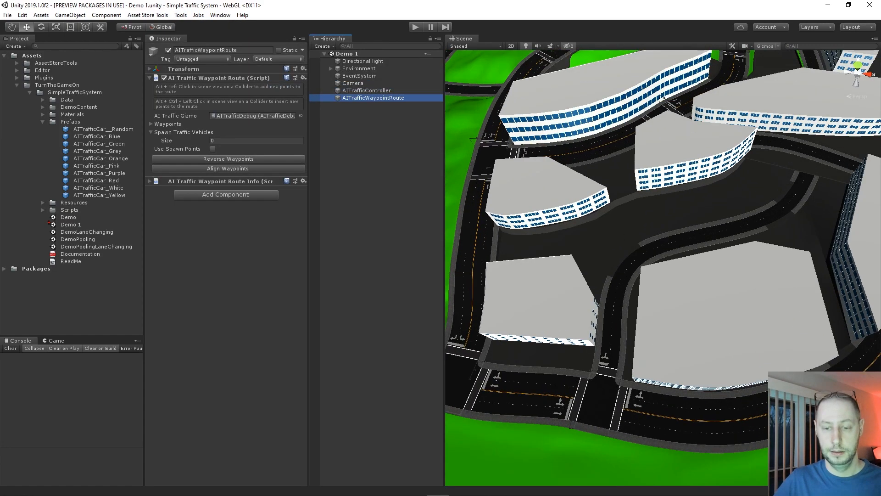
pyautogui.scroll(8, 663, 266)
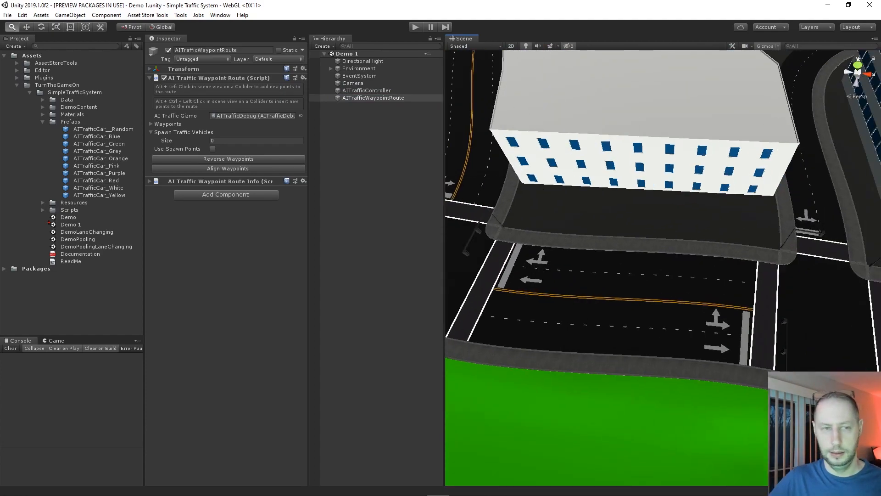
pyautogui.press('q')
pyautogui.keyDown('alt'); pyautogui.click(784, 288); pyautogui.keyUp('alt')
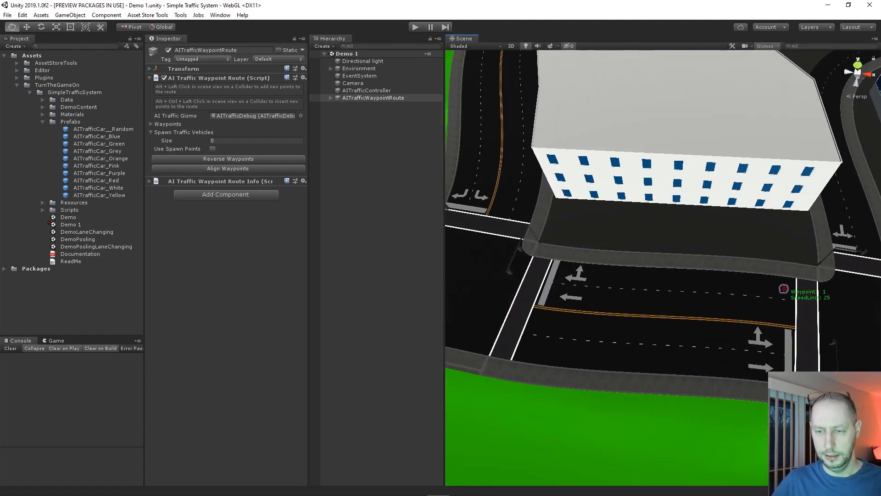
pyautogui.keyDown('alt'); pyautogui.click(749, 285); pyautogui.keyUp('alt')
pyautogui.keyDown('alt'); pyautogui.click(717, 282); pyautogui.keyUp('alt')
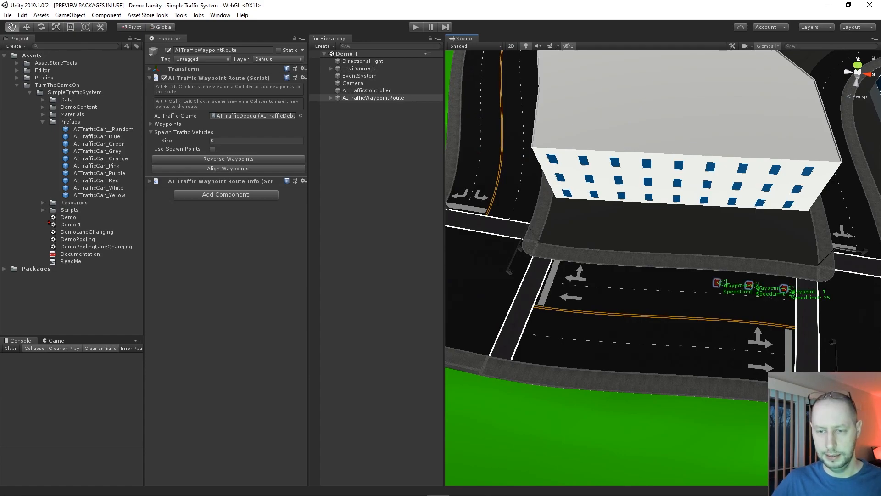
pyautogui.keyDown('alt'); pyautogui.click(682, 280); pyautogui.keyUp('alt')
pyautogui.keyDown('alt'); pyautogui.click(646, 279); pyautogui.keyUp('alt')
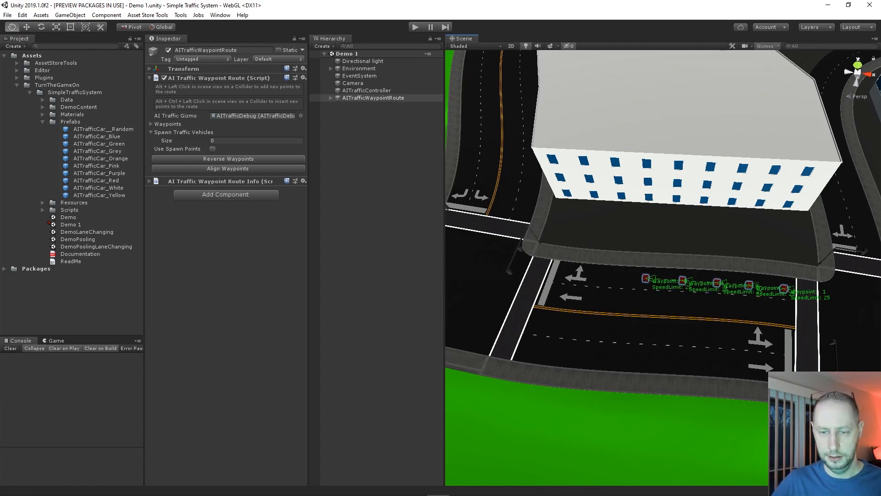
pyautogui.keyDown('alt'); pyautogui.click(613, 274); pyautogui.keyUp('alt')
pyautogui.keyDown('alt'); pyautogui.click(583, 272); pyautogui.keyUp('alt')
pyautogui.keyDown('alt'); pyautogui.click(559, 270); pyautogui.keyUp('alt')
# Create a second, separate AI Traffic Waypoint Route for the adjacent lane of the same road section
pyautogui.moveTo(559, 270); pyautogui.dragTo(549, 309, button='right')
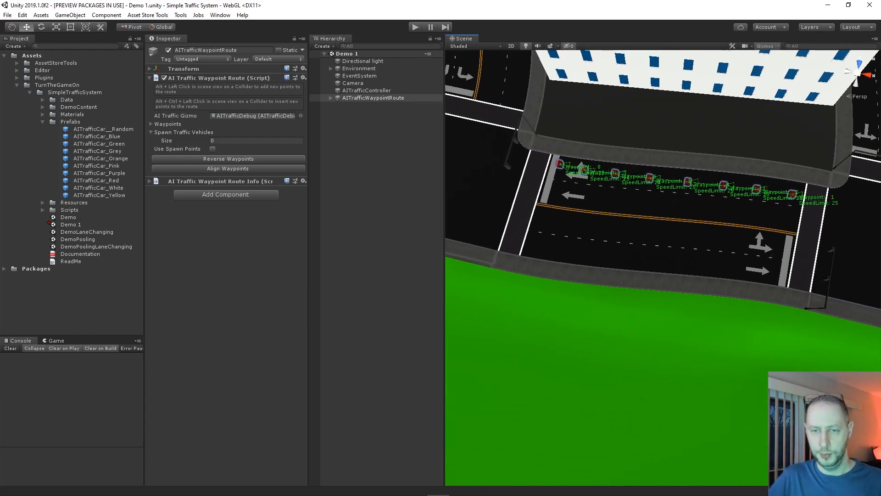
pyautogui.moveTo(663, 268); pyautogui.dragTo(625, 308, button='middle')
pyautogui.keyDown('alt'); pyautogui.moveTo(624, 308); pyautogui.dragTo(693, 307, button='right'); pyautogui.keyUp('alt')
pyautogui.moveTo(596, 230); pyautogui.dragTo(718, 320, button='middle')
pyautogui.keyDown('alt'); pyautogui.moveTo(718, 320); pyautogui.dragTo(725, 320, button='right'); pyautogui.keyUp('alt')
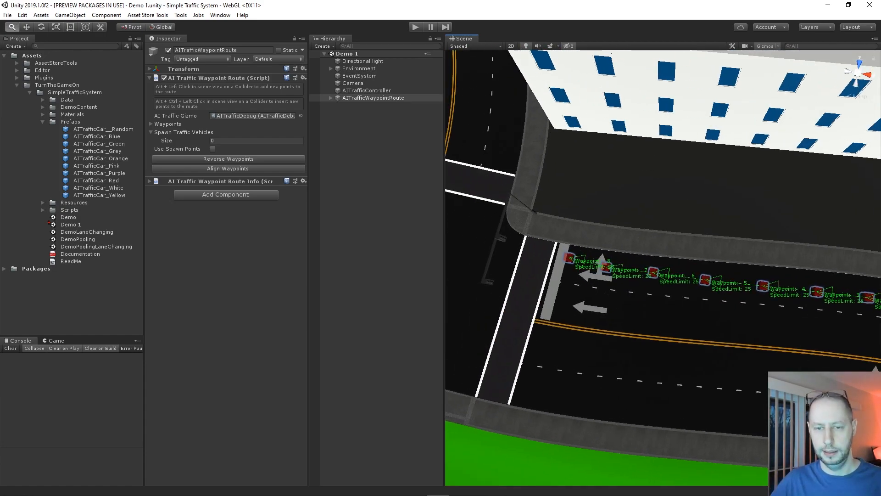
pyautogui.moveTo(725, 320); pyautogui.dragTo(663, 301, button='middle')
pyautogui.click(376, 183)
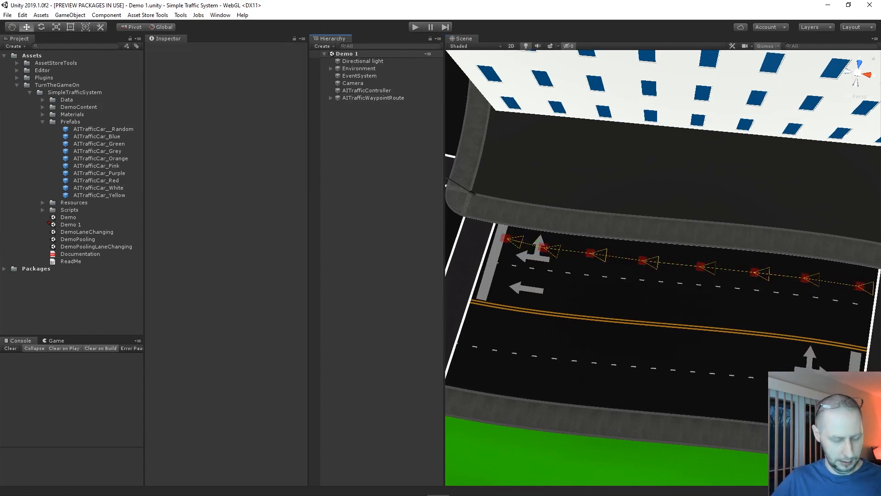
pyautogui.press('alt')
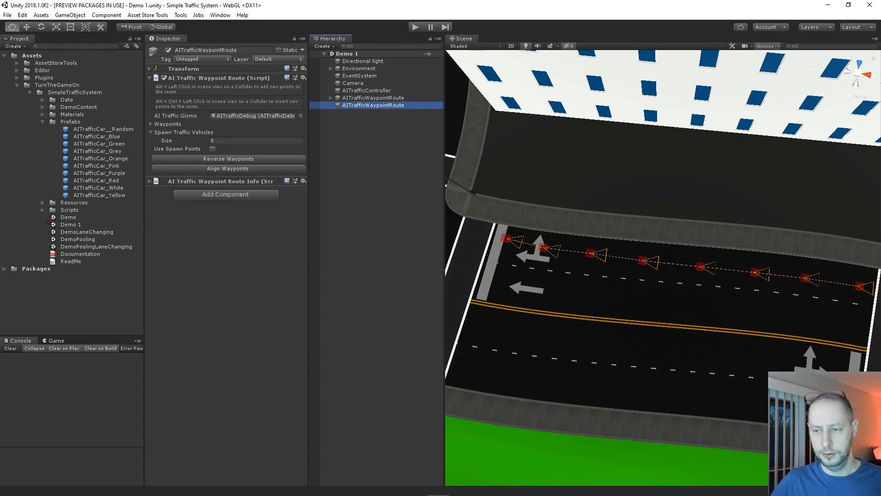
# Place eight waypoints along the inner lane next to the orange centre line, parallel to the first route and ending at the stop line
pyautogui.keyDown('alt'); pyautogui.click(856, 326); pyautogui.keyUp('alt')
pyautogui.keyDown('alt'); pyautogui.click(807, 317); pyautogui.keyUp('alt')
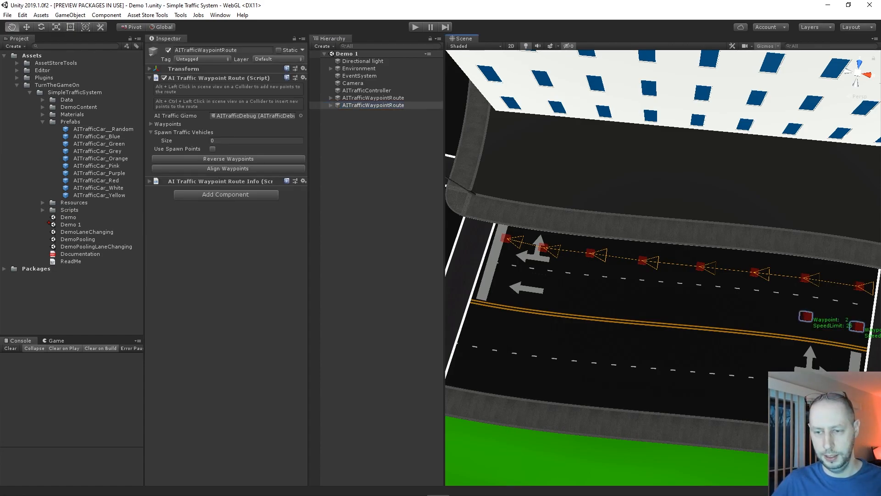
pyautogui.keyDown('alt'); pyautogui.click(758, 313); pyautogui.keyUp('alt')
pyautogui.keyDown('alt'); pyautogui.click(699, 307); pyautogui.keyUp('alt')
pyautogui.keyDown('alt'); pyautogui.click(639, 302); pyautogui.keyUp('alt')
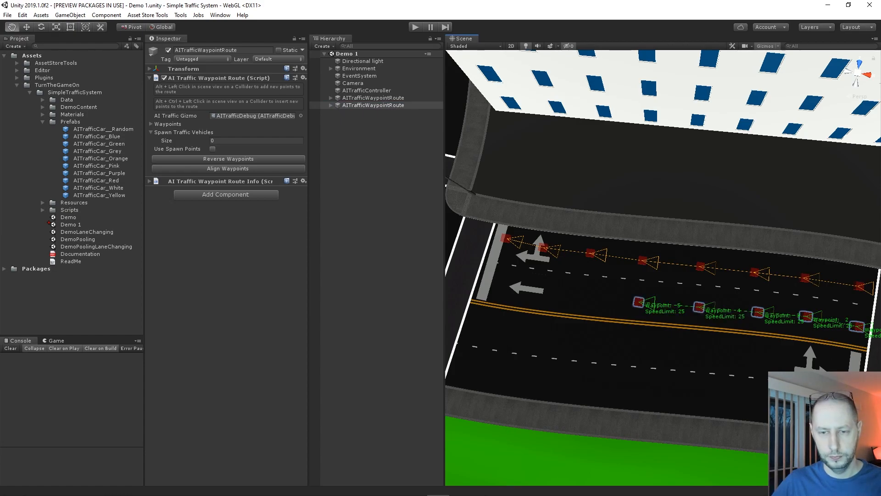
pyautogui.keyDown('alt'); pyautogui.click(585, 299); pyautogui.keyUp('alt')
pyautogui.keyDown('alt'); pyautogui.click(540, 289); pyautogui.keyUp('alt')
pyautogui.keyDown('alt'); pyautogui.click(497, 279); pyautogui.keyUp('alt')
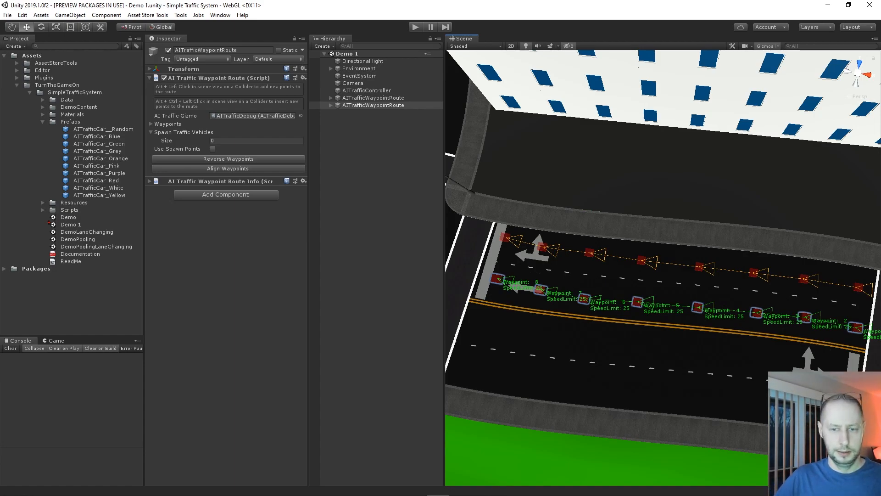
# Duplicate both waypoint routes together
pyautogui.click(376, 143)
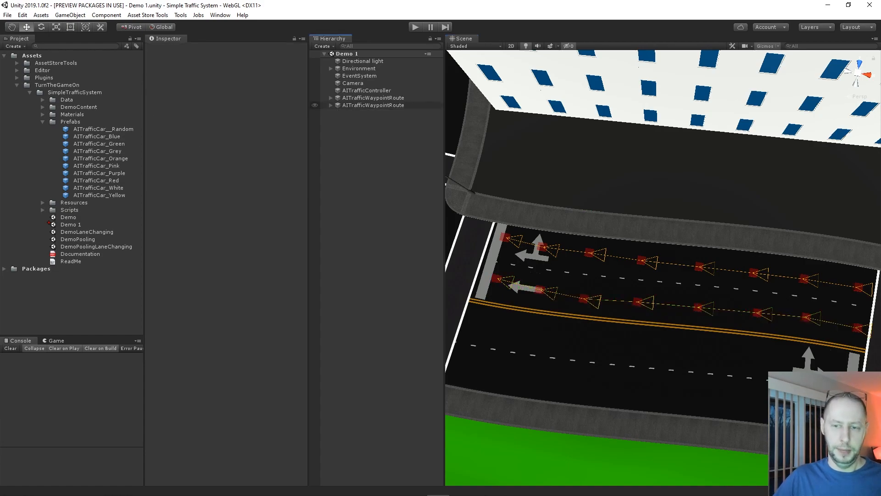
pyautogui.click(373, 105)
pyautogui.keyDown('shift'); pyautogui.click(373, 98); pyautogui.keyUp('shift')
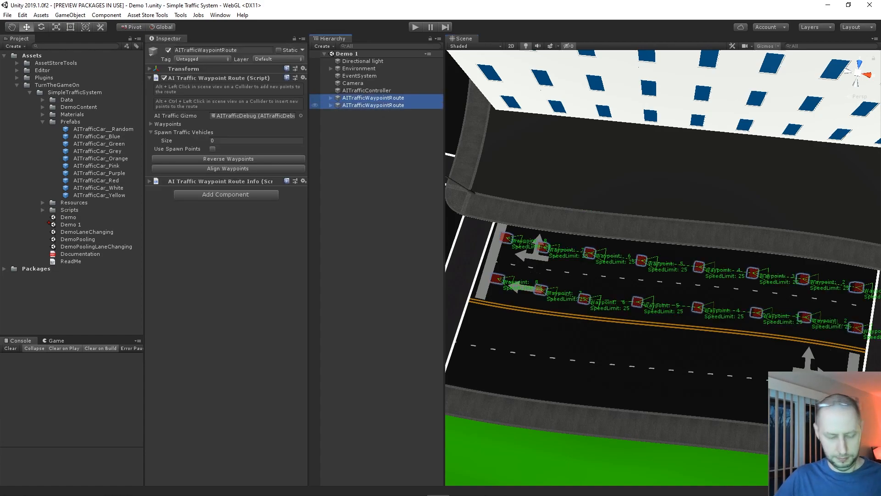
pyautogui.hotkey('ctrl', 'd')
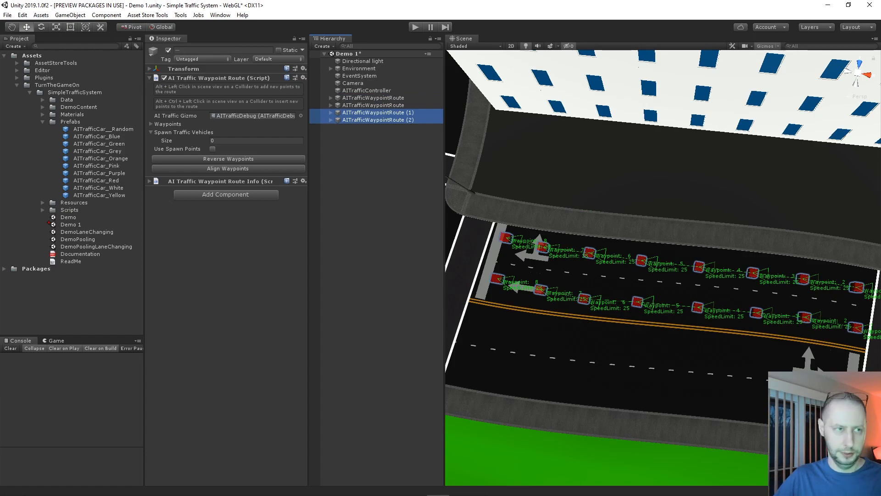
# Set the transform handle to Center and Local, and move the two duplicated routes across the centre line onto the opposite lanes
pyautogui.click(160, 27)
pyautogui.click(131, 27)
pyautogui.moveTo(681, 256); pyautogui.dragTo(668, 336)
# Reverse the waypoints of both duplicated routes, AITrafficWaypointRoute (1) and AITrafficWaypointRoute (2)
pyautogui.click(373, 113)
pyautogui.click(227, 158)
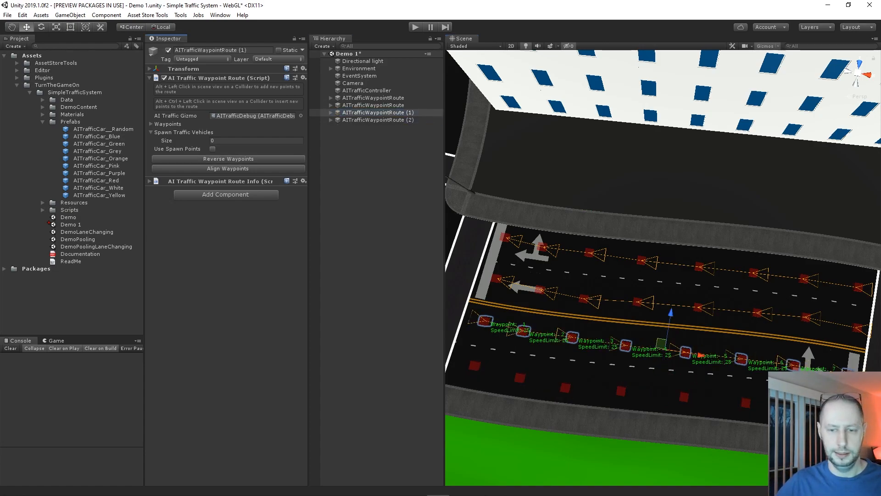
pyautogui.click(373, 120)
pyautogui.click(228, 158)
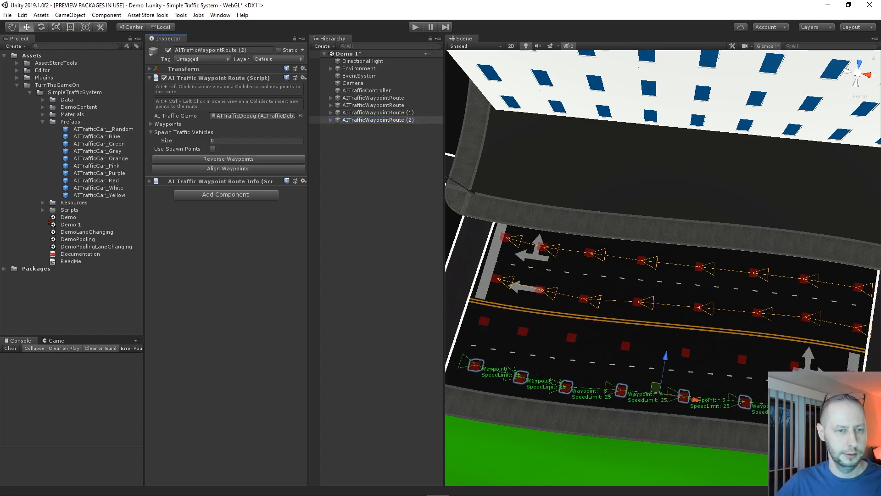
pyautogui.click(374, 167)
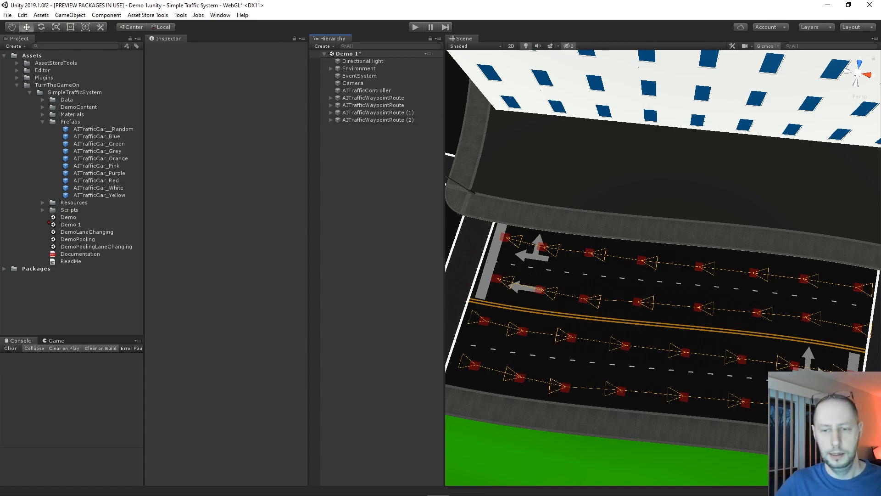
# Add a Route Creator to the scene for the long curved road beyond the intersection
pyautogui.scroll(-8, 663, 268)
pyautogui.moveTo(789, 284); pyautogui.dragTo(450, 255, button='middle')
pyautogui.scroll(-3, 663, 267)
pyautogui.moveTo(734, 206); pyautogui.dragTo(574, 316, button='middle')
pyautogui.keyDown('alt'); pyautogui.moveTo(574, 317); pyautogui.dragTo(620, 317, button='right'); pyautogui.keyUp('alt')
pyautogui.keyDown('alt'); pyautogui.moveTo(662, 268); pyautogui.dragTo(648, 268, button='right'); pyautogui.keyUp('alt')
pyautogui.keyDown('alt'); pyautogui.moveTo(647, 267); pyautogui.dragTo(551, 264); pyautogui.keyUp('alt')
pyautogui.moveTo(596, 267); pyautogui.dragTo(675, 258, button='middle')
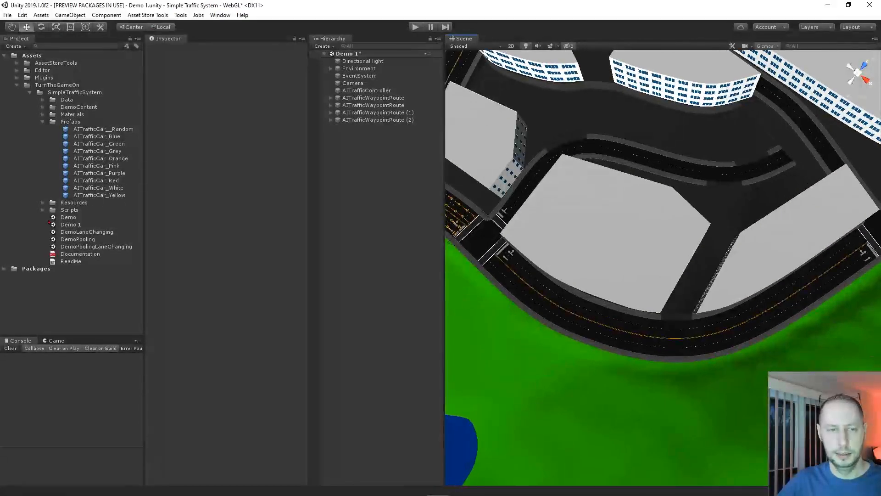
pyautogui.click(374, 193)
pyautogui.click(180, 14)
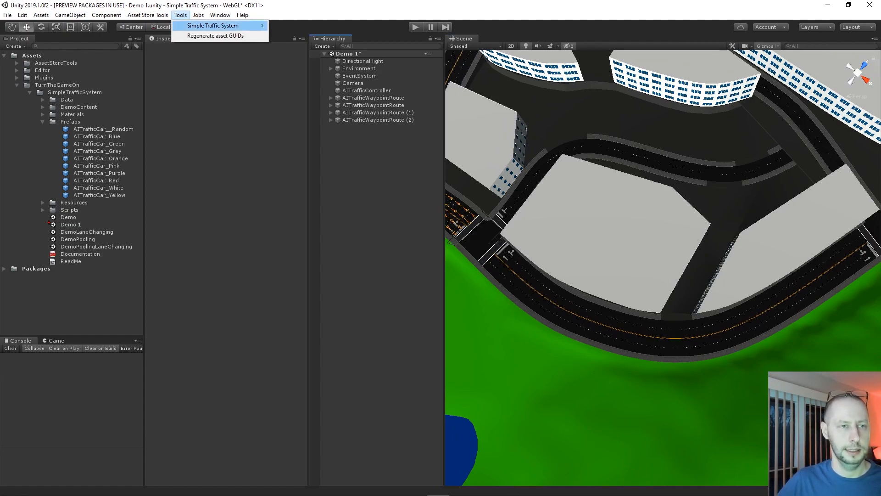
pyautogui.moveTo(221, 26)
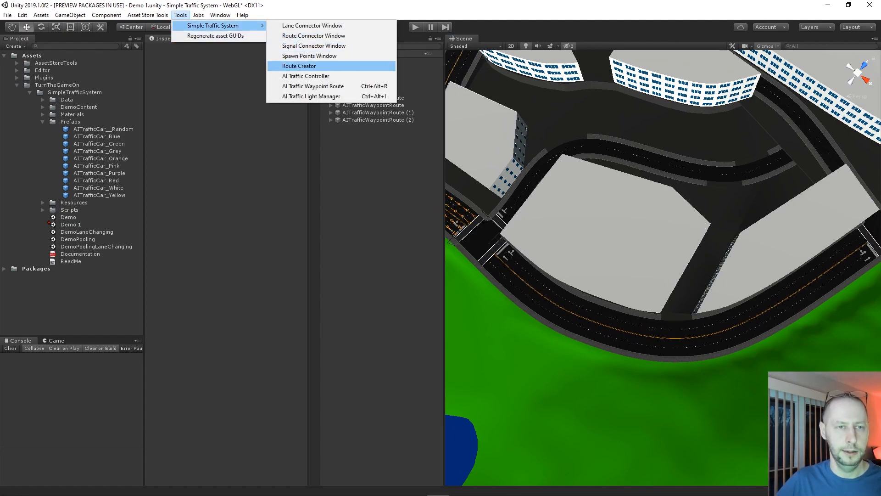
pyautogui.click(299, 66)
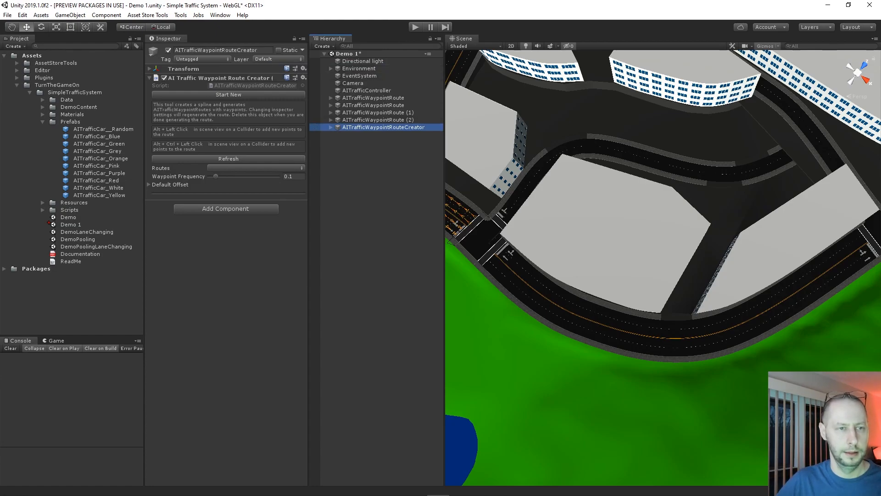
# Place the first four spline points along the orange centre line, starting at the stop line at the curved road's far intersection
pyautogui.moveTo(652, 248); pyautogui.dragTo(606, 257, button='right')
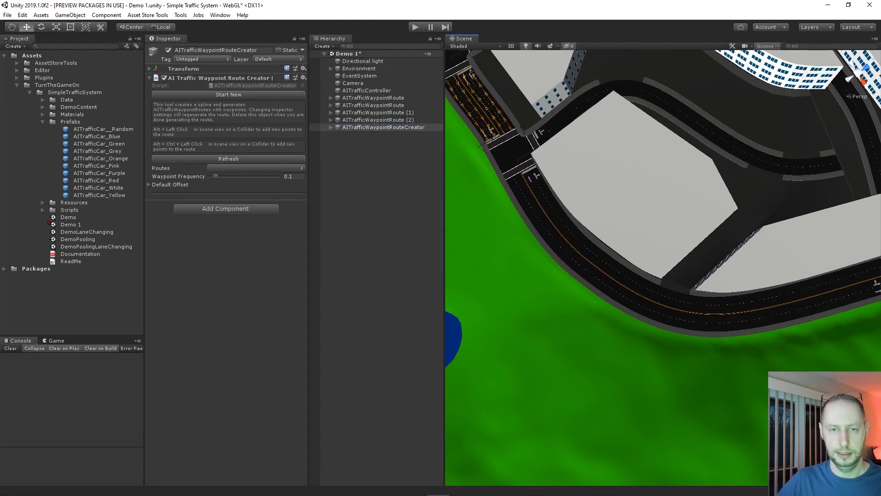
pyautogui.moveTo(689, 257); pyautogui.dragTo(487, 274, button='middle')
pyautogui.scroll(5, 663, 268)
pyautogui.scroll(4, 663, 268)
pyautogui.moveTo(663, 268); pyautogui.dragTo(615, 271, button='right')
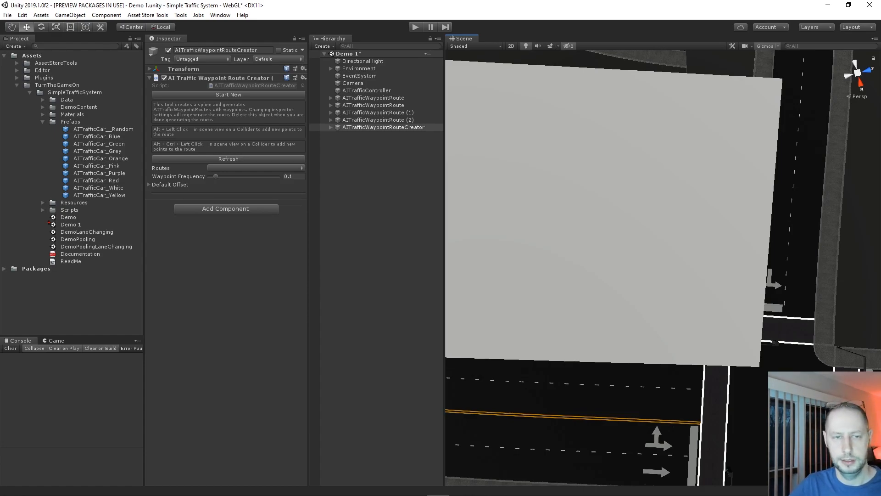
pyautogui.moveTo(664, 330); pyautogui.dragTo(666, 179, button='middle')
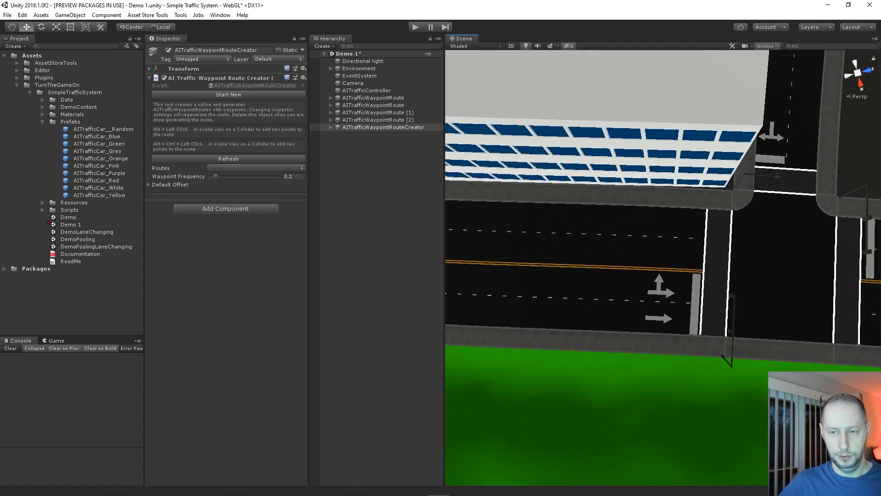
pyautogui.press('q')
pyautogui.keyDown('alt'); pyautogui.click(700, 271); pyautogui.keyUp('alt')
pyautogui.keyDown('alt'); pyautogui.click(650, 269); pyautogui.keyUp('alt')
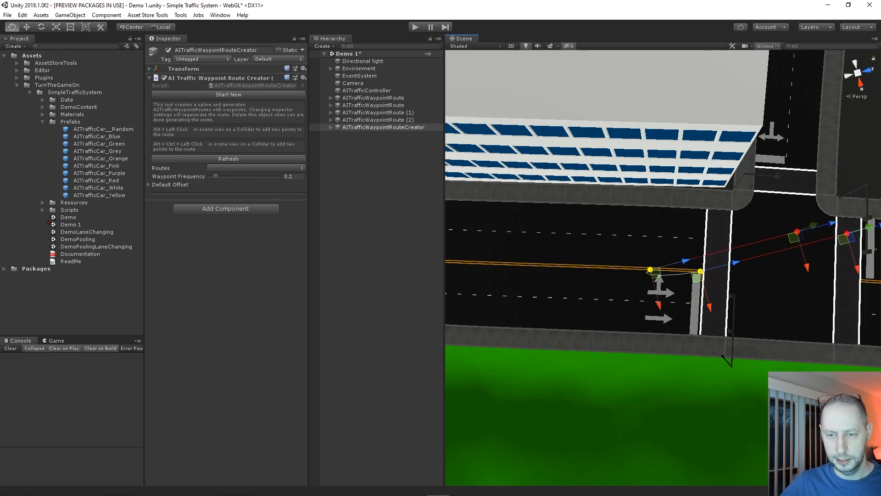
pyautogui.keyDown('alt'); pyautogui.click(599, 267); pyautogui.keyUp('alt')
pyautogui.keyDown('alt'); pyautogui.click(545, 265); pyautogui.keyUp('alt')
# Add seven more spline points along the orange centre line, following the road away from the starting intersection into the curve
pyautogui.moveTo(545, 265); pyautogui.dragTo(710, 282, button='middle')
pyautogui.keyDown('alt'); pyautogui.click(651, 279); pyautogui.keyUp('alt')
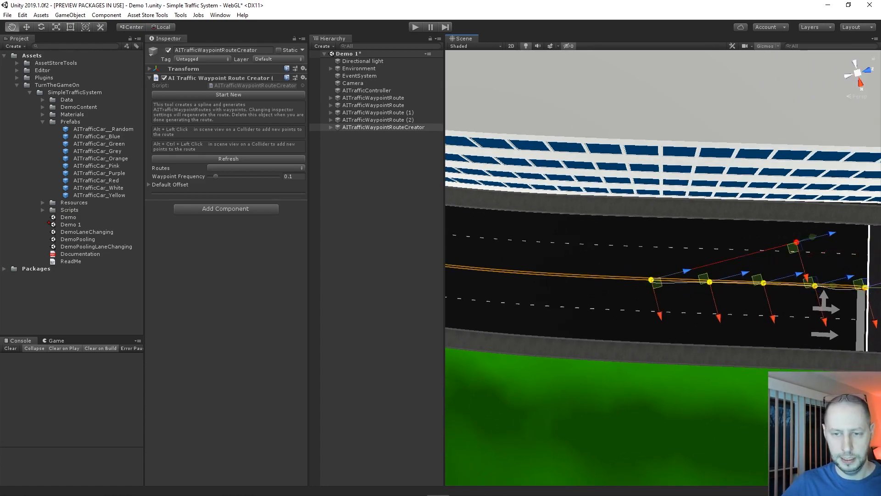
pyautogui.keyDown('alt'); pyautogui.click(596, 277); pyautogui.keyUp('alt')
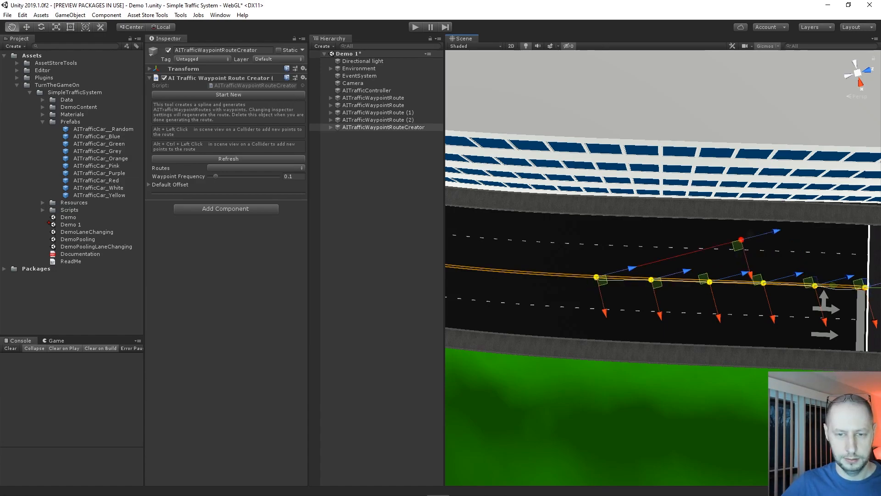
pyautogui.keyDown('alt'); pyautogui.click(545, 273); pyautogui.keyUp('alt')
pyautogui.keyDown('alt'); pyautogui.click(499, 272); pyautogui.keyUp('alt')
pyautogui.moveTo(499, 271); pyautogui.dragTo(744, 273, button='middle')
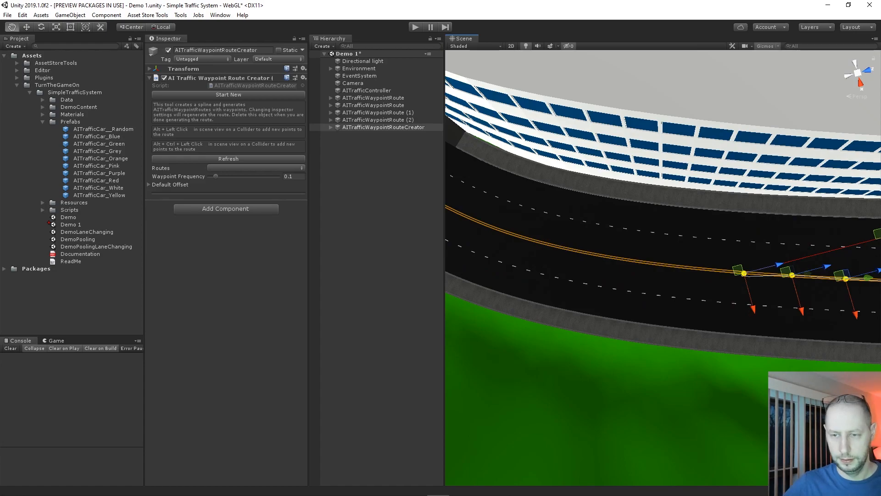
pyautogui.keyDown('alt'); pyautogui.click(695, 268); pyautogui.keyUp('alt')
pyautogui.keyDown('alt'); pyautogui.click(639, 262); pyautogui.keyUp('alt')
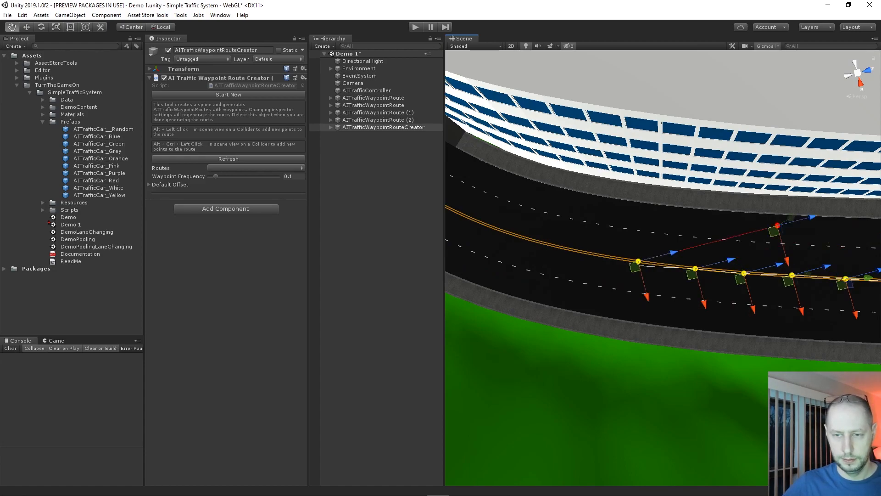
pyautogui.keyDown('alt'); pyautogui.click(588, 254); pyautogui.keyUp('alt')
# Extend the spline with six points on the centre line through the bend, past the side-road opening between the buildings
pyautogui.moveTo(589, 253); pyautogui.dragTo(709, 297, button='middle')
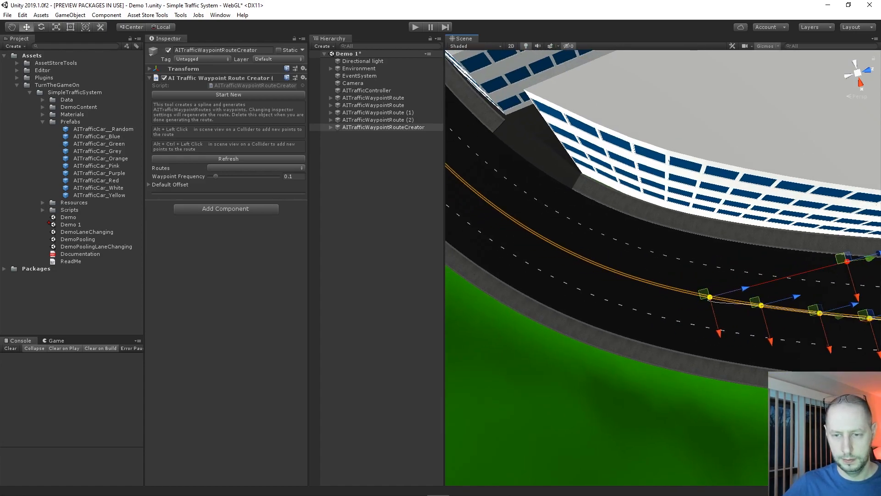
pyautogui.keyDown('alt'); pyautogui.click(657, 284); pyautogui.keyUp('alt')
pyautogui.keyDown('alt'); pyautogui.click(602, 268); pyautogui.keyUp('alt')
pyautogui.moveTo(602, 267); pyautogui.dragTo(685, 309, button='middle')
pyautogui.keyDown('alt'); pyautogui.click(641, 287); pyautogui.keyUp('alt')
pyautogui.moveTo(641, 287); pyautogui.dragTo(668, 308, button='middle')
pyautogui.keyDown('alt'); pyautogui.click(627, 284); pyautogui.keyUp('alt')
pyautogui.moveTo(628, 284); pyautogui.dragTo(685, 323, button='middle')
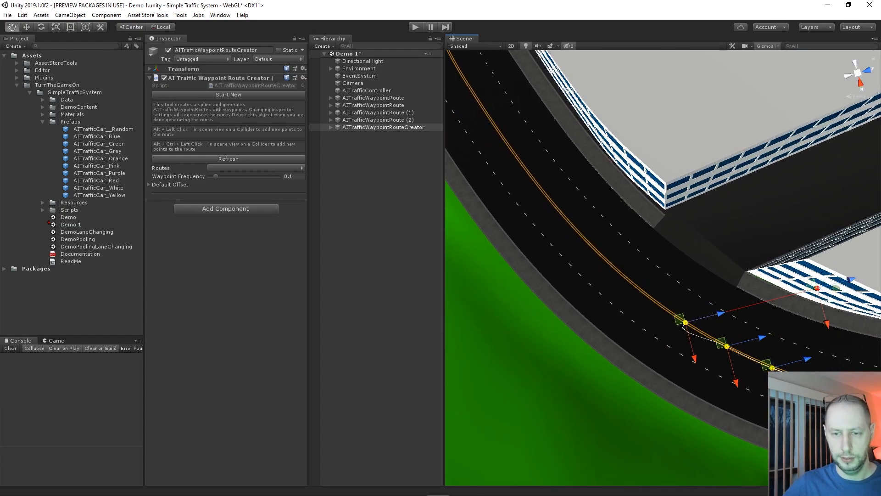
pyautogui.keyDown('alt'); pyautogui.click(635, 285); pyautogui.keyUp('alt')
pyautogui.keyDown('ctrl'); pyautogui.keyDown('alt'); pyautogui.click(598, 253); pyautogui.keyUp('alt'); pyautogui.keyUp('ctrl')
# Continue the spline with six more centre-line points after the bend, along the curved building's facade
pyautogui.moveTo(598, 253); pyautogui.dragTo(670, 306, button='middle')
pyautogui.moveTo(671, 306); pyautogui.dragTo(771, 318, button='right')
pyautogui.keyDown('alt'); pyautogui.moveTo(771, 317); pyautogui.dragTo(776, 318); pyautogui.keyUp('alt')
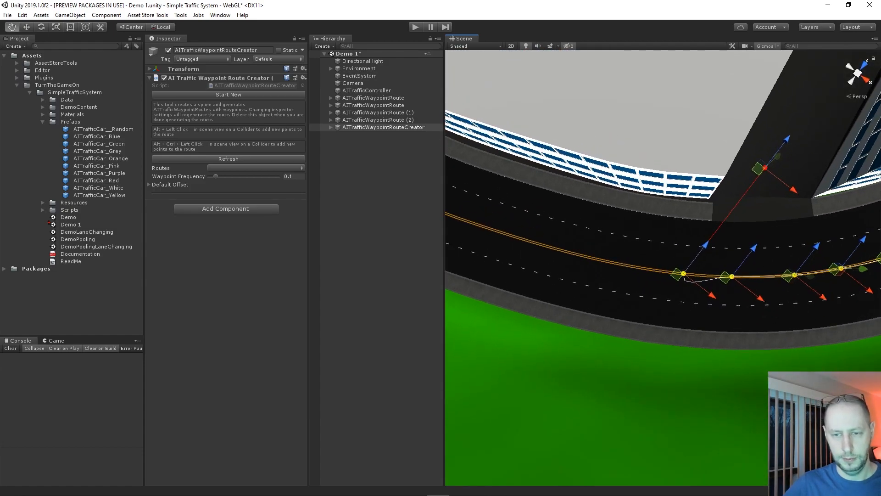
pyautogui.keyDown('alt'); pyautogui.click(620, 265); pyautogui.keyUp('alt')
pyautogui.moveTo(619, 264); pyautogui.dragTo(769, 283, button='middle')
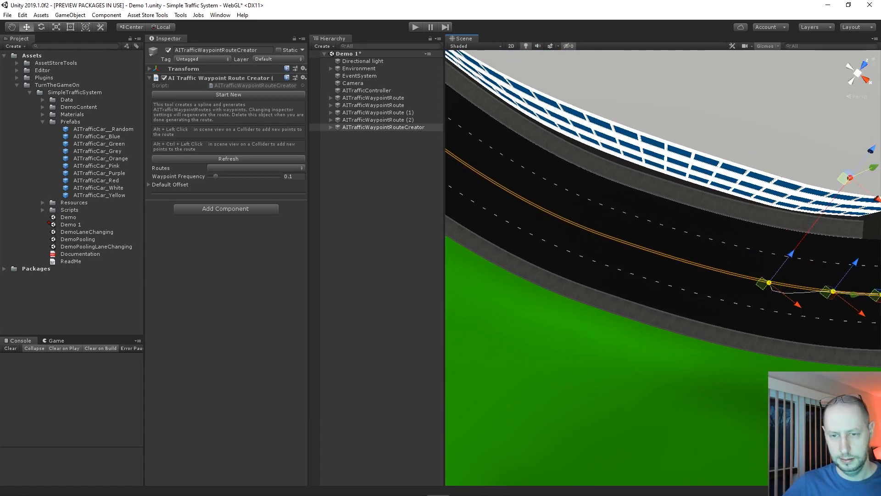
pyautogui.keyDown('alt'); pyautogui.click(718, 271); pyautogui.keyUp('alt')
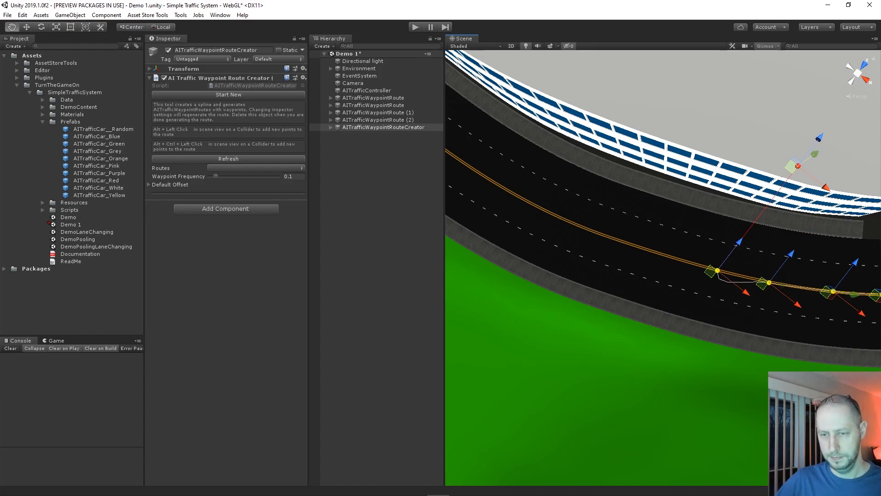
pyautogui.keyDown('alt'); pyautogui.click(661, 255); pyautogui.keyUp('alt')
pyautogui.keyDown('alt'); pyautogui.click(613, 239); pyautogui.keyUp('alt')
pyautogui.moveTo(614, 239); pyautogui.dragTo(699, 273, button='middle')
pyautogui.keyDown('alt'); pyautogui.click(644, 252); pyautogui.keyUp('alt')
pyautogui.moveTo(644, 252); pyautogui.dragTo(715, 283, button='middle')
pyautogui.keyDown('alt'); pyautogui.click(671, 261); pyautogui.keyUp('alt')
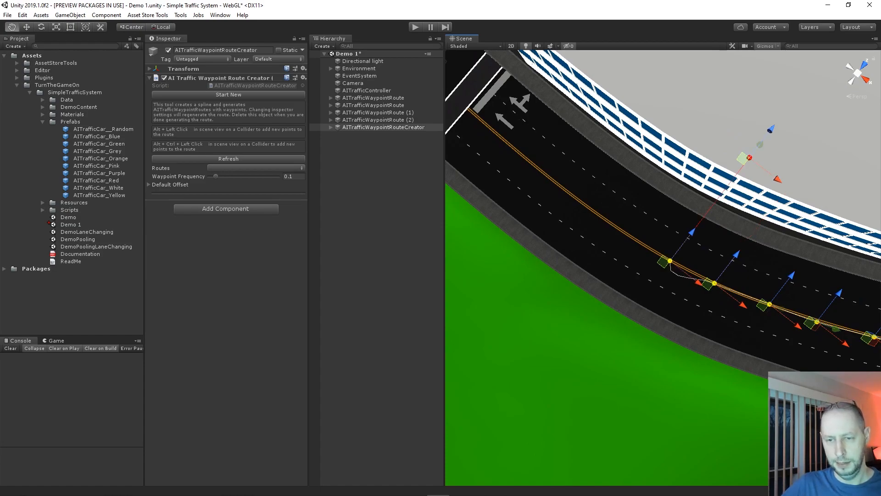
# Place the last six spline points on the straighter stretch of centre line, ending at the stop line of the second intersection
pyautogui.keyDown('alt'); pyautogui.click(634, 237); pyautogui.keyUp('alt')
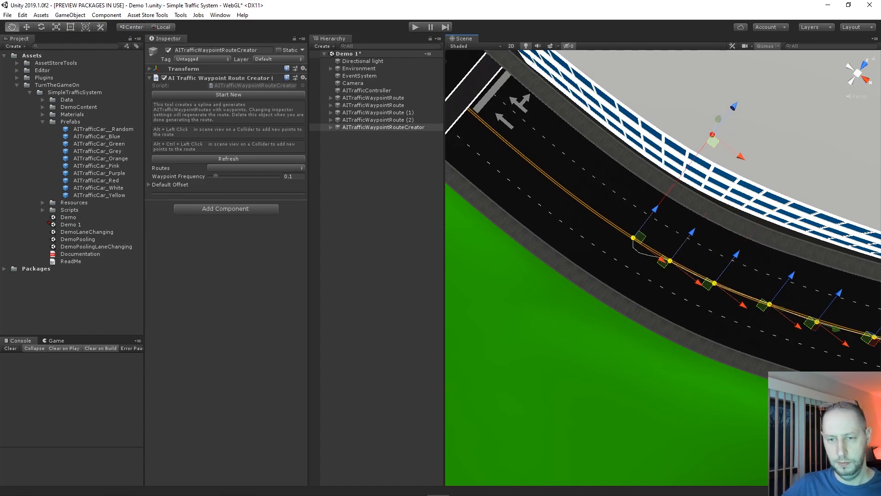
pyautogui.keyDown('alt'); pyautogui.click(600, 215); pyautogui.keyUp('alt')
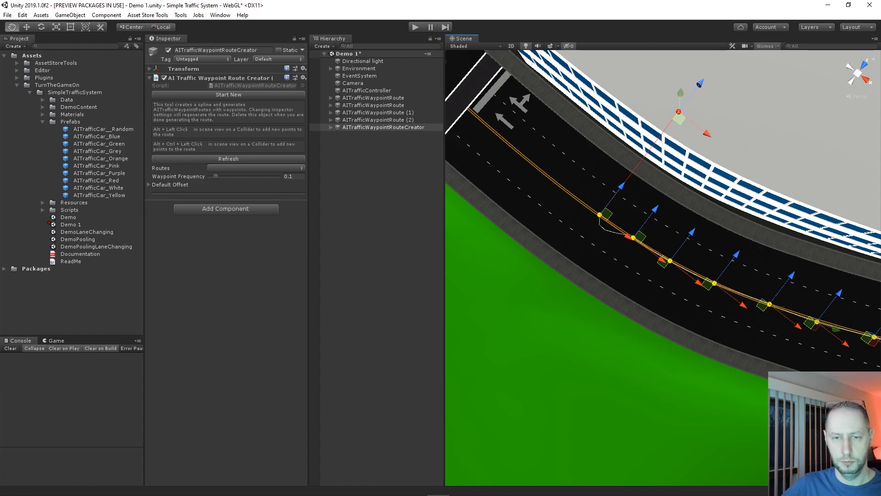
pyautogui.keyDown('alt'); pyautogui.click(565, 190); pyautogui.keyUp('alt')
pyautogui.keyDown('alt'); pyautogui.click(531, 161); pyautogui.keyUp('alt')
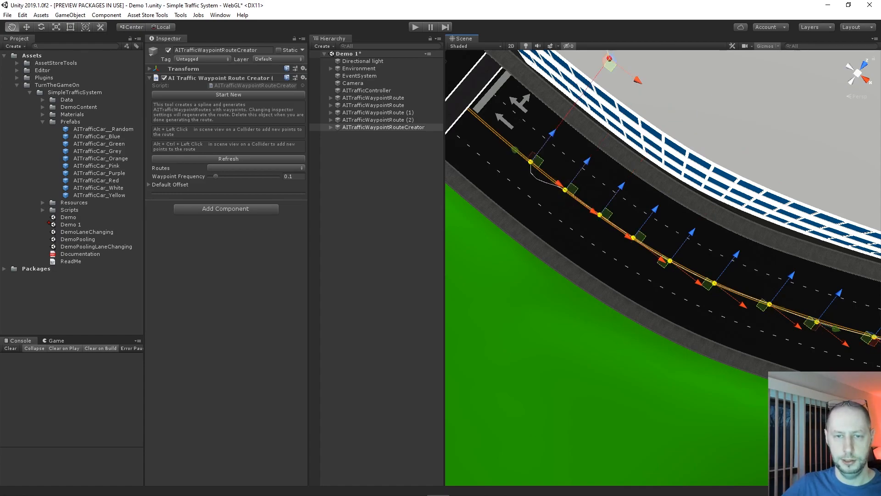
pyautogui.keyDown('alt'); pyautogui.click(501, 137); pyautogui.keyUp('alt')
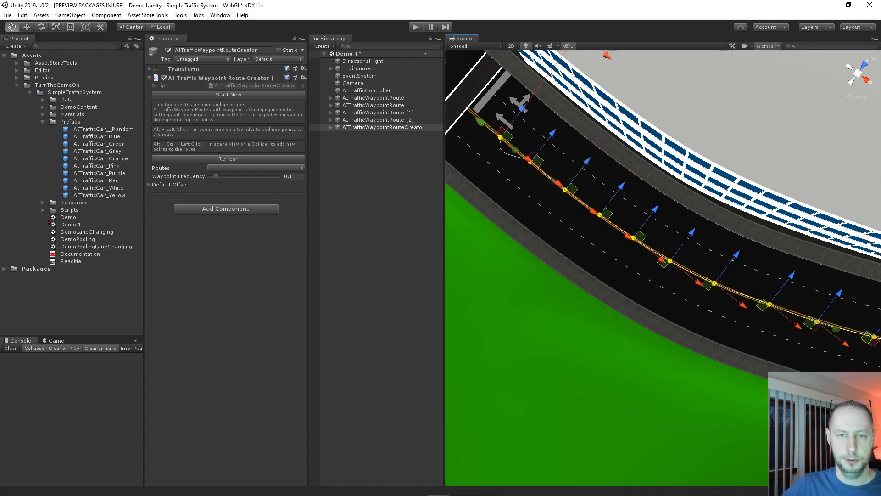
pyautogui.keyDown('alt'); pyautogui.click(469, 109); pyautogui.keyUp('alt')
# Move the spline's end control point into the intersection just beyond the last point, in line with the centre line
pyautogui.moveTo(469, 109); pyautogui.dragTo(632, 348, button='middle')
pyautogui.scroll(10, 600, 171)
pyautogui.scroll(-7, 664, 323)
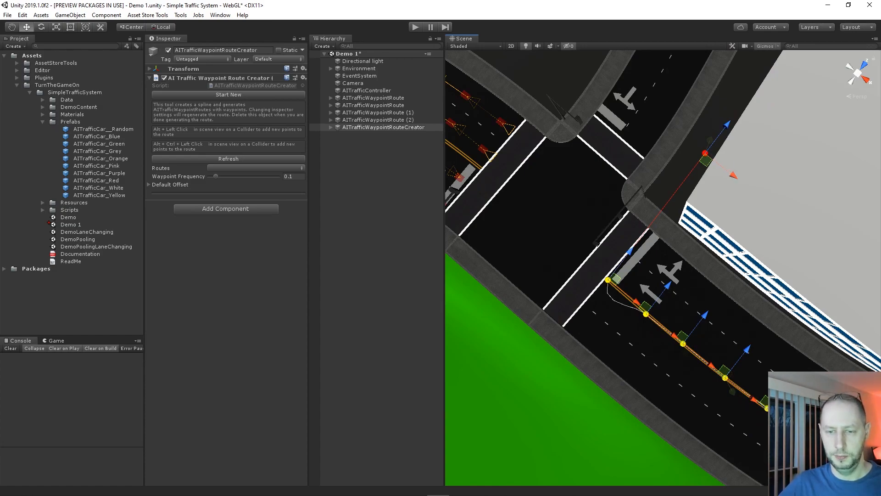
pyautogui.moveTo(734, 175); pyautogui.dragTo(693, 144)
pyautogui.moveTo(686, 93); pyautogui.dragTo(587, 222)
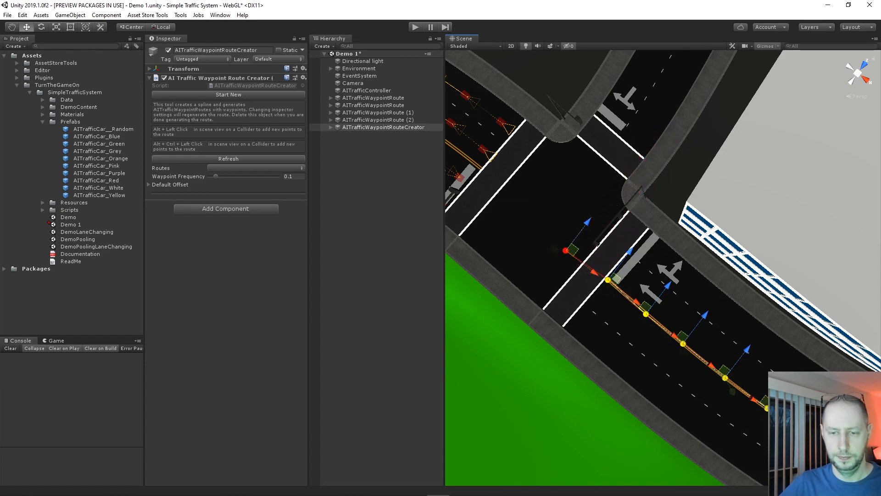
pyautogui.scroll(5, 588, 222)
pyautogui.moveTo(588, 222); pyautogui.dragTo(671, 115, button='middle')
pyautogui.moveTo(553, 141); pyautogui.dragTo(578, 162)
pyautogui.moveTo(571, 111)
pyautogui.mouseDown()
pyautogui.moveTo(656, 14)
pyautogui.moveTo(453, 261)
pyautogui.moveTo(605, 64)
pyautogui.moveTo(577, 104)
pyautogui.mouseUp()
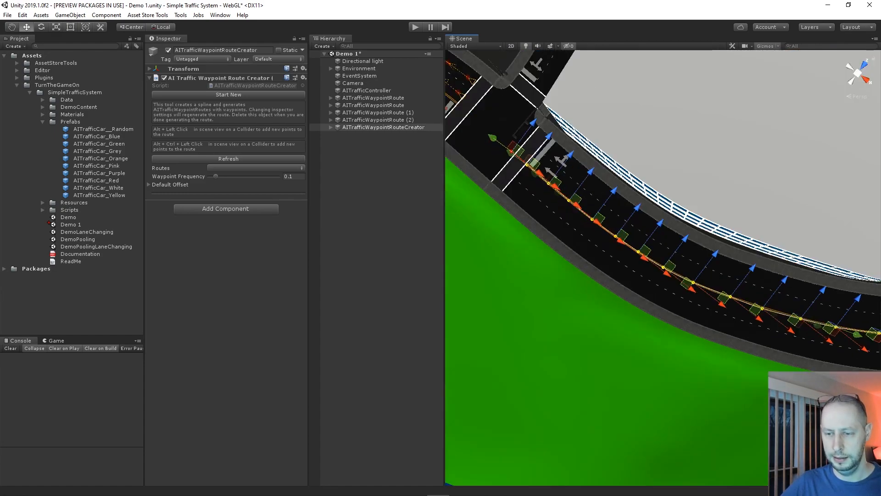
# Move the control point at the spline's start onto the crosswalk just beyond the first point, in line with the centre line
pyautogui.moveTo(779, 321); pyautogui.dragTo(536, 370, button='middle')
pyautogui.scroll(4, 536, 370)
pyautogui.moveTo(720, 94); pyautogui.dragTo(622, 224)
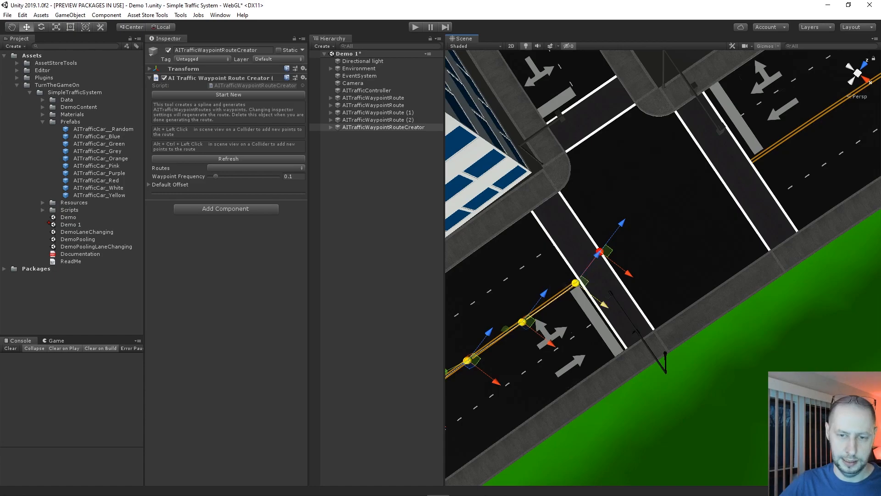
pyautogui.moveTo(629, 274); pyautogui.dragTo(638, 280)
# Set the Route Creator's Routes to Four, expand Default Offset, and refresh to generate the waypoint routes
pyautogui.moveTo(582, 234); pyautogui.dragTo(785, 198, button='middle')
pyautogui.scroll(-6, 785, 199)
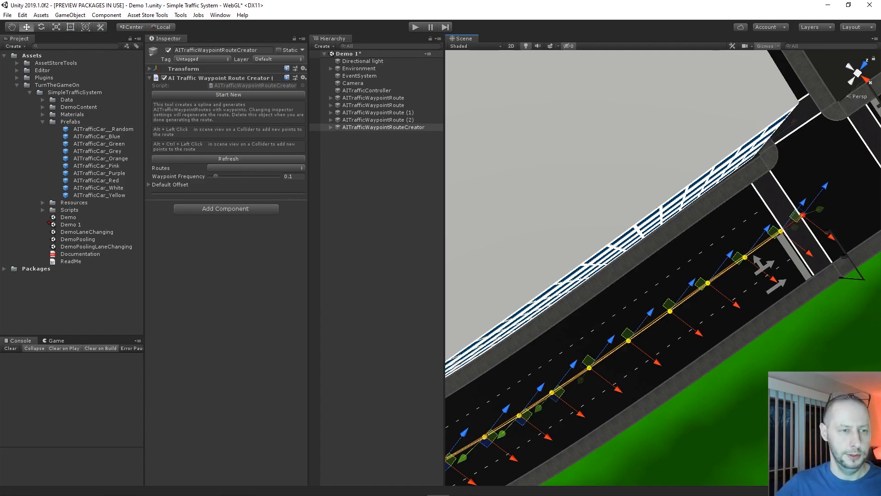
pyautogui.click(255, 167)
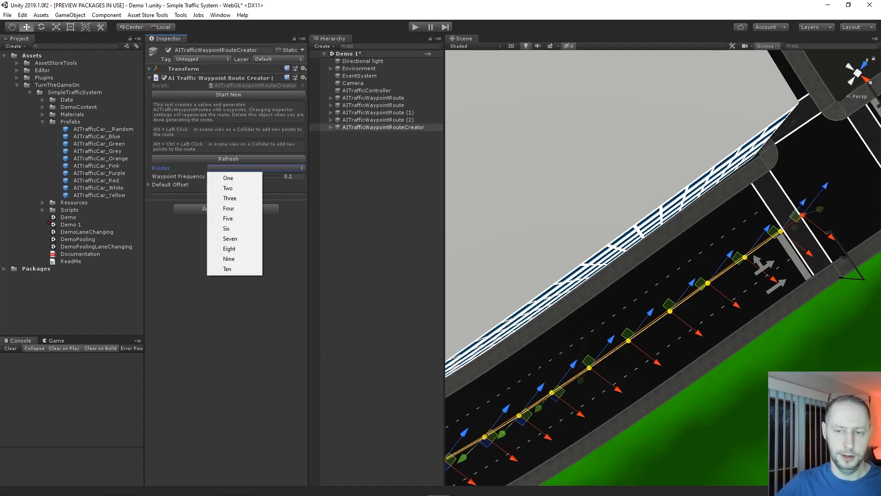
pyautogui.click(228, 208)
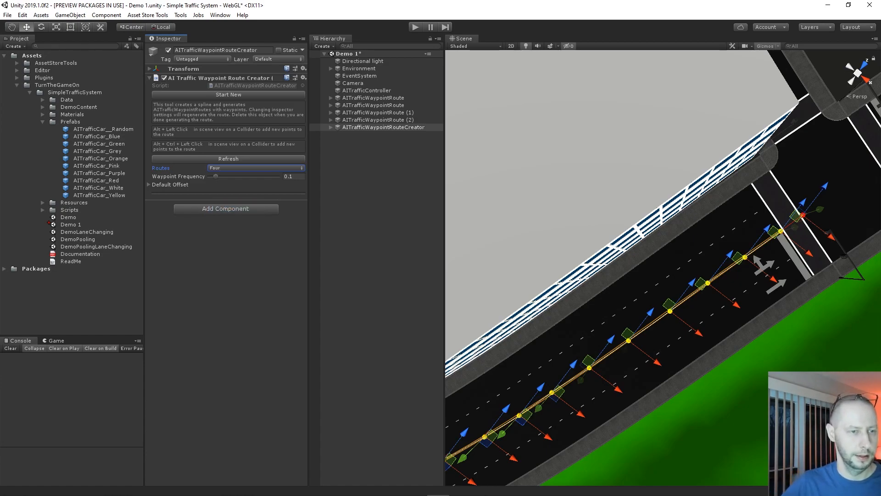
pyautogui.click(170, 184)
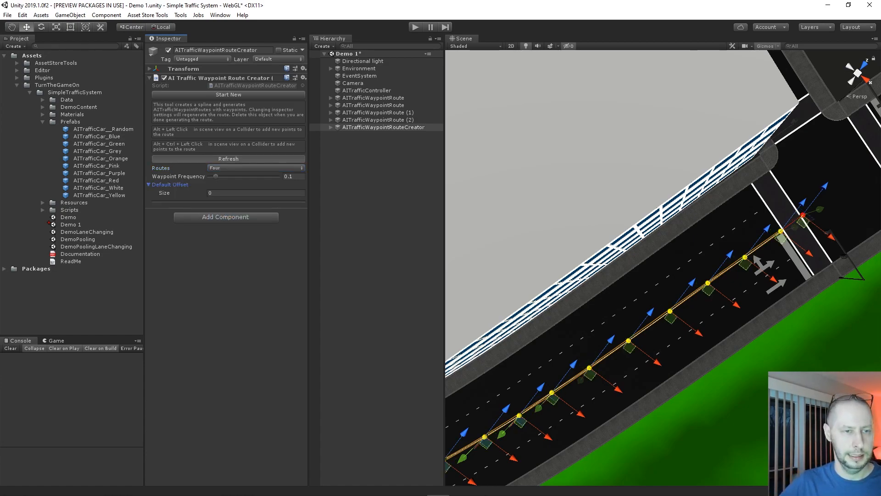
pyautogui.click(228, 159)
pyautogui.click(383, 127)
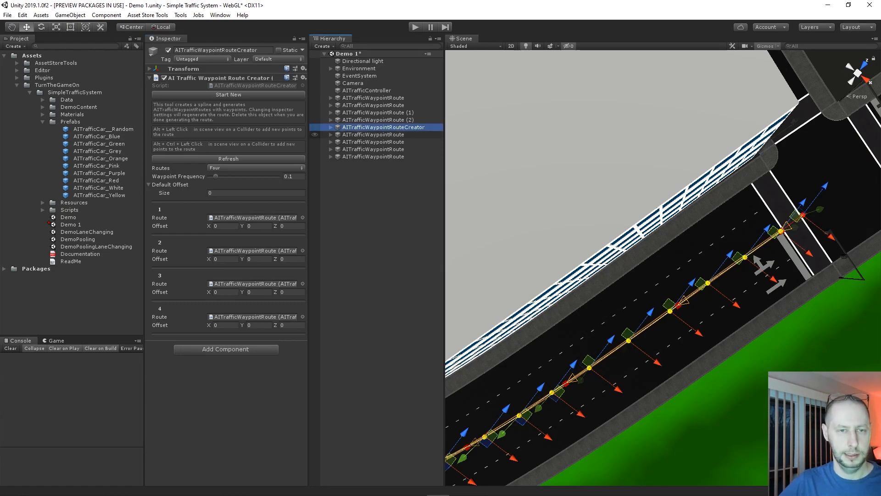
# Select the four generated AITrafficWaypointRoute objects and examine their waypoints along the curved road
pyautogui.click(373, 135)
pyautogui.keyDown('shift'); pyautogui.click(373, 156); pyautogui.keyUp('shift')
pyautogui.keyDown('alt'); pyautogui.moveTo(663, 268); pyautogui.dragTo(605, 268); pyautogui.keyUp('alt')
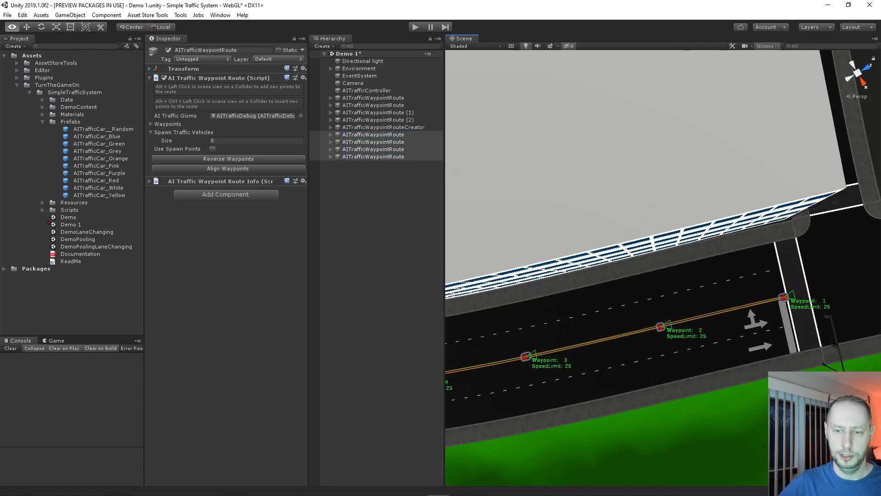
pyautogui.moveTo(519, 280); pyautogui.dragTo(808, 259, button='middle')
pyautogui.keyDown('alt'); pyautogui.moveTo(711, 268); pyautogui.dragTo(560, 267, button='right'); pyautogui.keyUp('alt')
pyautogui.moveTo(619, 230); pyautogui.dragTo(710, 318, button='middle')
pyautogui.moveTo(687, 278); pyautogui.dragTo(656, 190, button='middle')
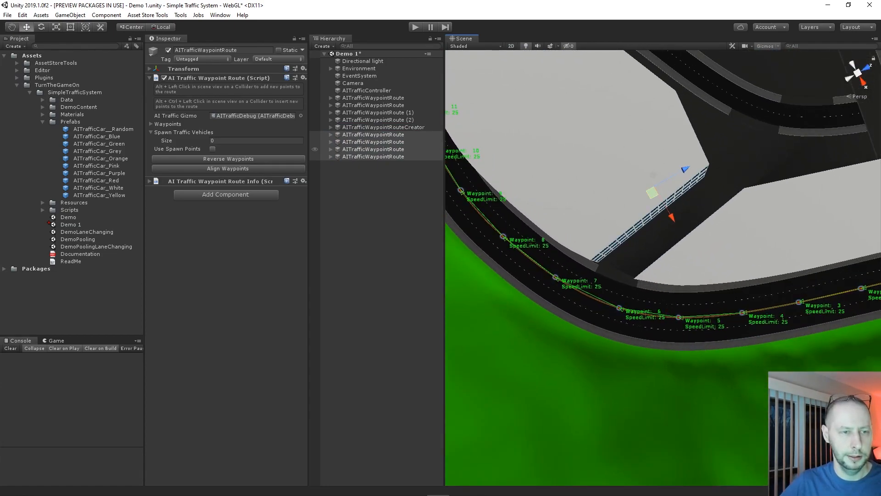
# Set the Route Creator's X offsets to 8, 3, -3 and -8 for routes 1 to 4
pyautogui.click(377, 120)
pyautogui.click(383, 127)
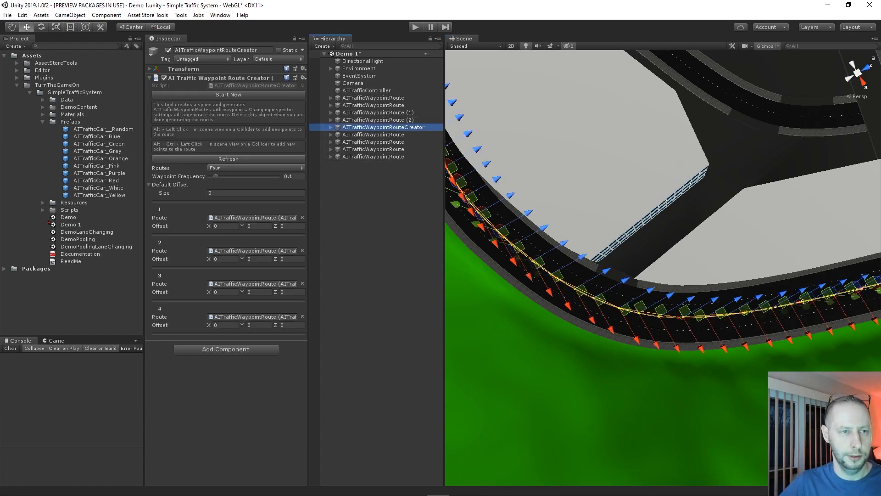
pyautogui.click(225, 226)
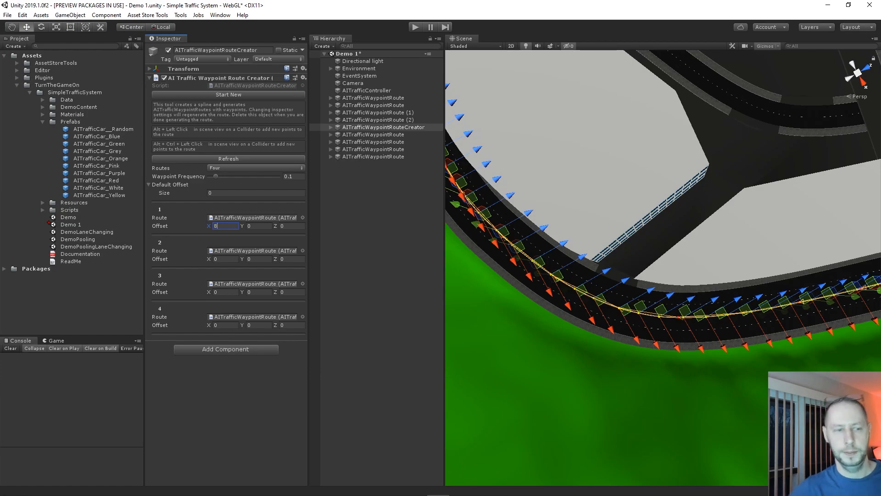
pyautogui.click(225, 259)
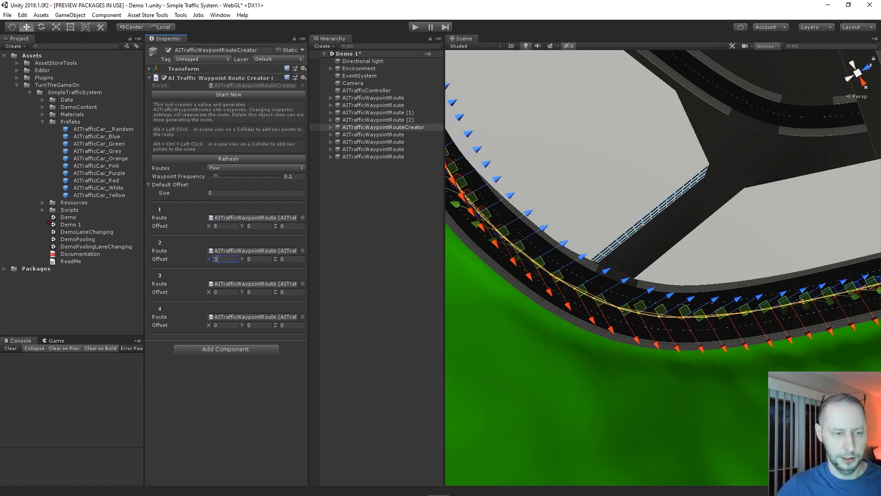
pyautogui.click(225, 291)
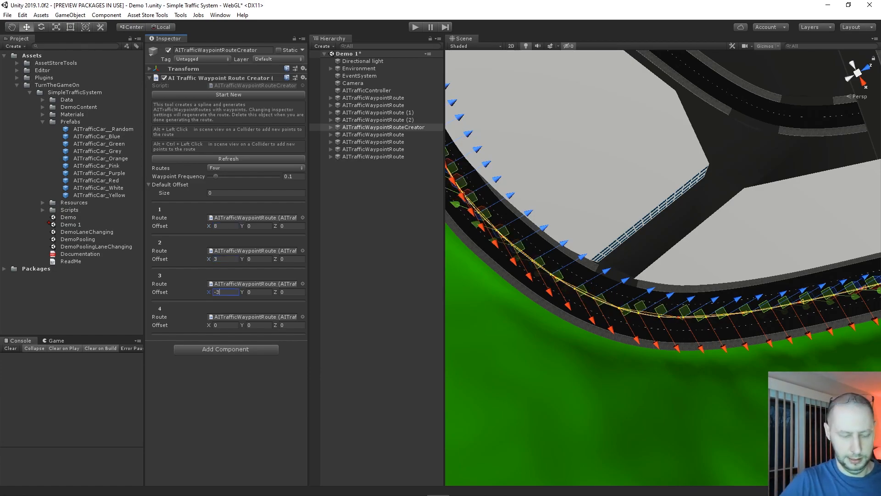
pyautogui.click(225, 325)
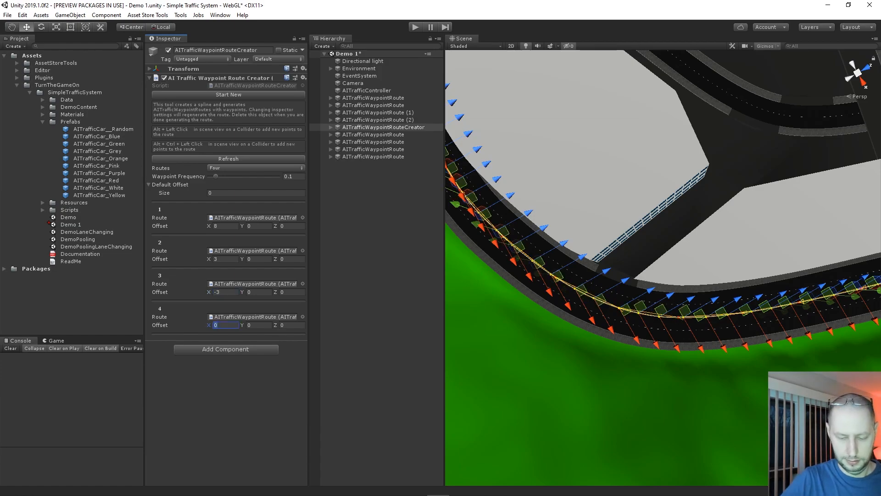
pyautogui.press('Return')
pyautogui.moveTo(661, 275); pyautogui.dragTo(663, 235, button='right')
pyautogui.keyDown('alt'); pyautogui.moveTo(663, 234); pyautogui.dragTo(716, 234); pyautogui.keyUp('alt')
pyautogui.keyDown('alt'); pyautogui.moveTo(716, 234); pyautogui.dragTo(730, 234, button='right'); pyautogui.keyUp('alt')
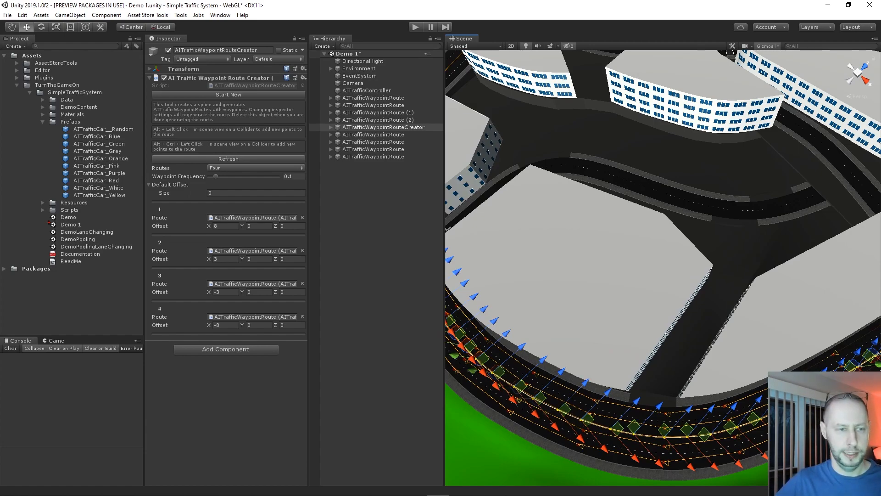
# Give the Route Creator's Default Offset four elements with X values 8, 3, -3 and -8, and collapse the list
pyautogui.click(255, 193)
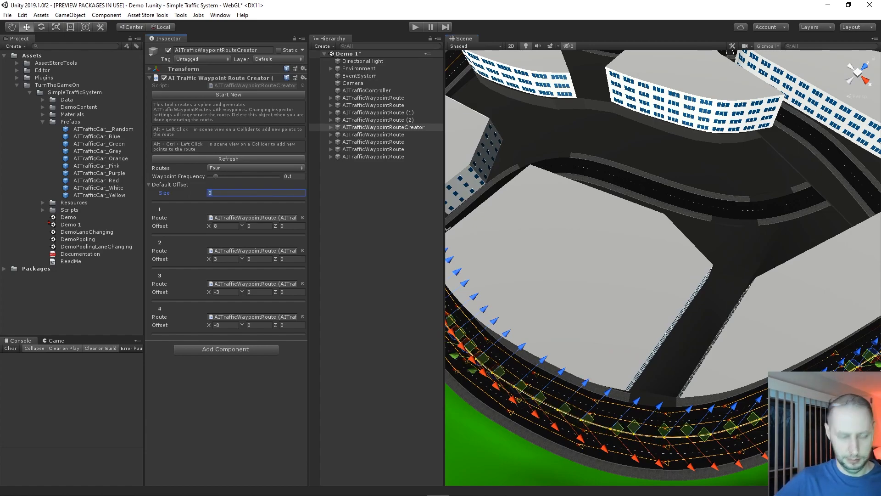
pyautogui.write('4')
pyautogui.press('Return')
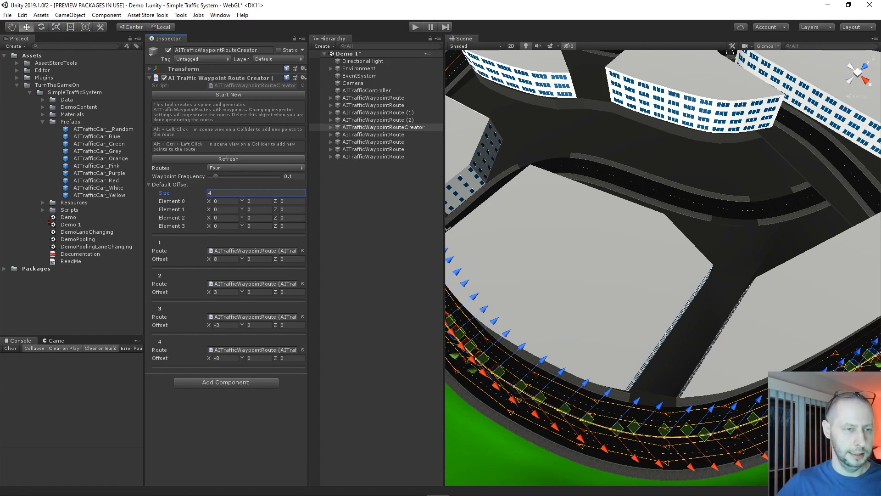
pyautogui.click(225, 201)
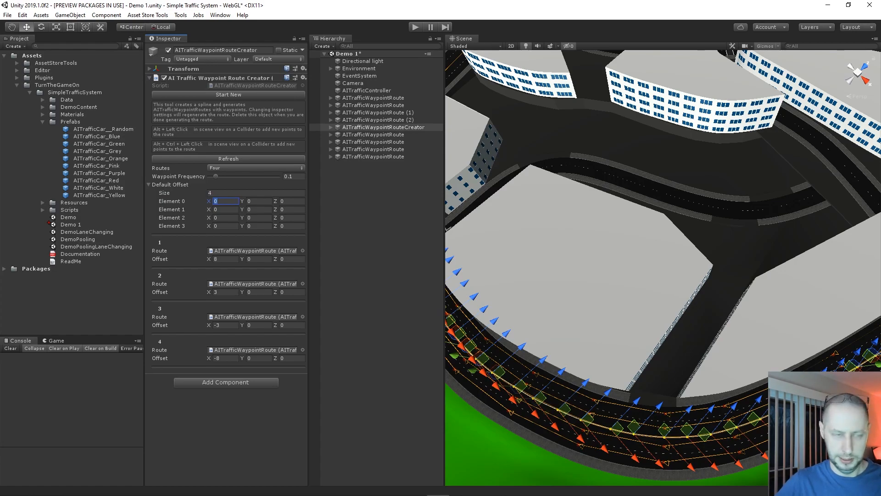
pyautogui.write('8')
pyautogui.click(225, 210)
pyautogui.click(225, 217)
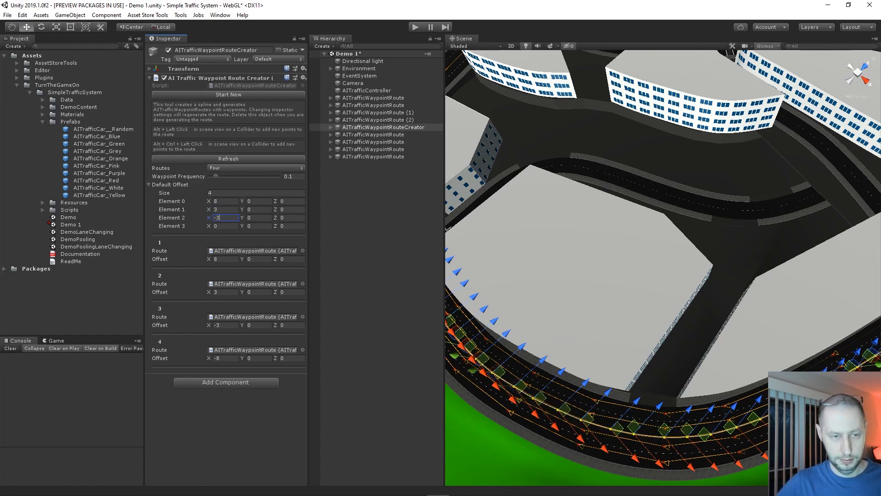
pyautogui.click(226, 226)
pyautogui.write('-8')
pyautogui.press('Return')
pyautogui.click(170, 184)
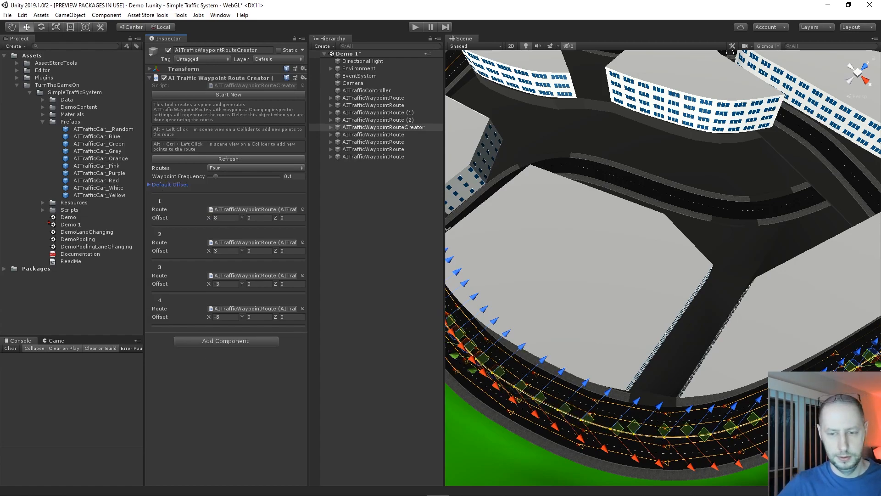
# Set the Route Creator's Waypoint Frequency to 0.035 and refresh the generated routes
pyautogui.keyDown('alt'); pyautogui.moveTo(606, 257); pyautogui.dragTo(697, 239); pyautogui.keyUp('alt')
pyautogui.keyDown('alt'); pyautogui.moveTo(698, 239); pyautogui.dragTo(725, 234, button='right'); pyautogui.keyUp('alt')
pyautogui.keyDown('alt'); pyautogui.moveTo(547, 301); pyautogui.dragTo(624, 298, button='middle'); pyautogui.keyUp('alt')
pyautogui.keyDown('alt'); pyautogui.moveTo(624, 299); pyautogui.dragTo(688, 306, button='right'); pyautogui.keyUp('alt')
pyautogui.moveTo(602, 297); pyautogui.dragTo(626, 282, button='middle')
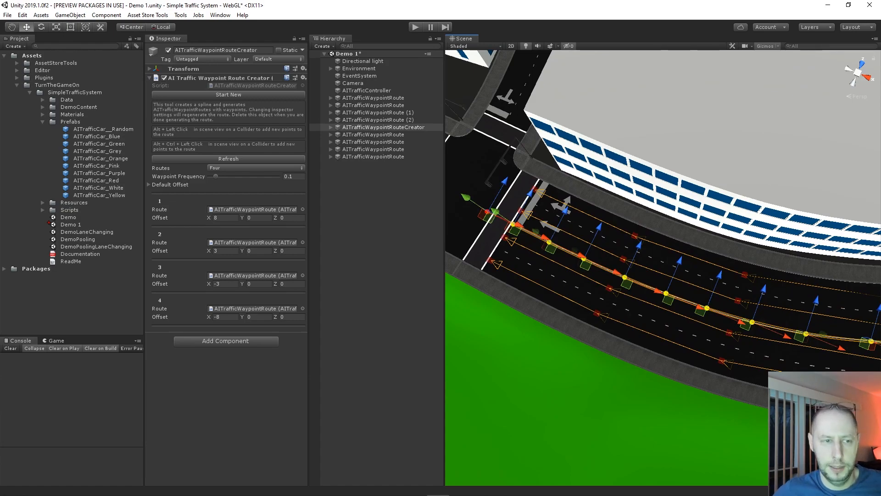
pyautogui.click(215, 176)
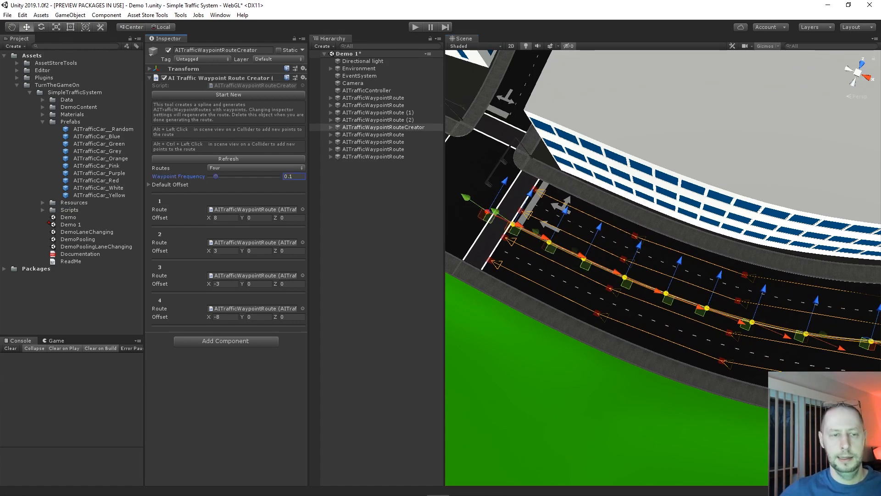
pyautogui.click(292, 176)
pyautogui.click(292, 176)
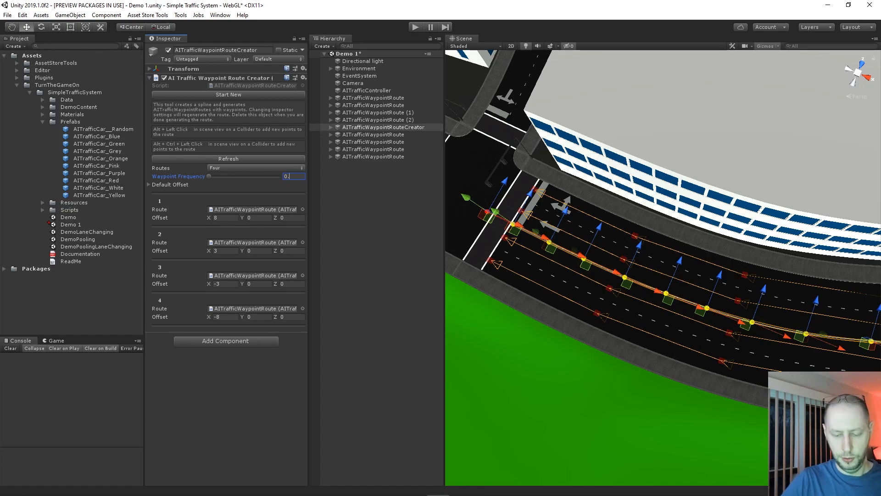
pyautogui.write('035')
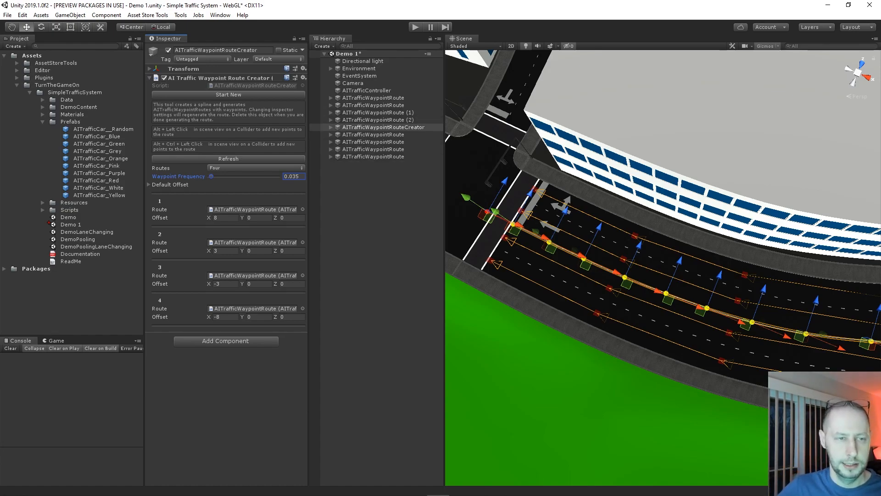
pyautogui.click(228, 159)
# Move the spline's first point back from the crosswalk edge onto the stop line, keeping it on the centre line
pyautogui.moveTo(808, 239); pyautogui.dragTo(468, 312, button='middle')
pyautogui.moveTo(596, 284)
pyautogui.keyDown('alt'); pyautogui.mouseDown(button='right')
pyautogui.moveTo(624, 285)
pyautogui.moveTo(596, 285)
pyautogui.mouseUp(button='right'); pyautogui.keyUp('alt')
pyautogui.moveTo(735, 193); pyautogui.dragTo(580, 339, button='middle')
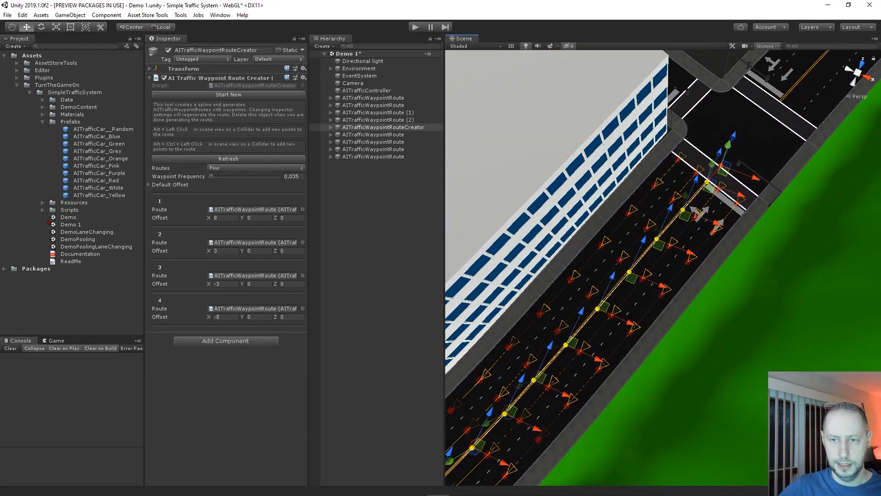
pyautogui.scroll(8, 737, 183)
pyautogui.moveTo(737, 182); pyautogui.dragTo(698, 299, button='middle')
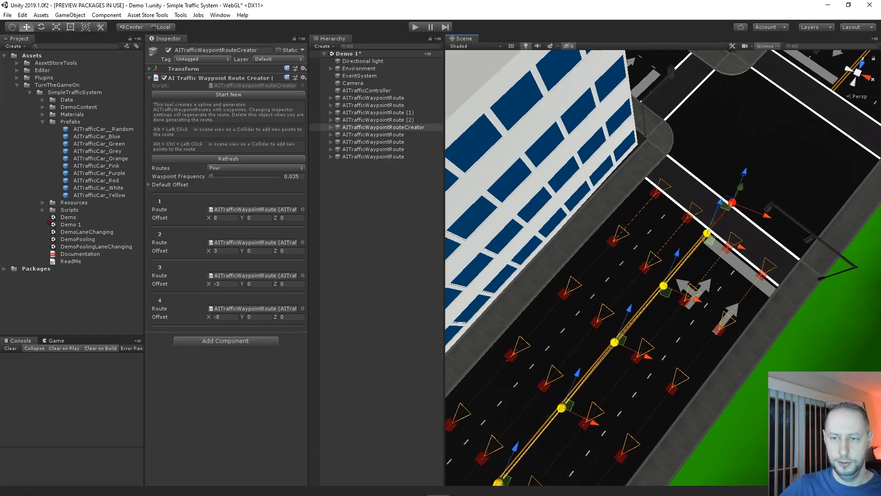
pyautogui.keyDown('alt'); pyautogui.moveTo(702, 294); pyautogui.dragTo(569, 294); pyautogui.keyUp('alt')
pyautogui.keyDown('alt'); pyautogui.moveTo(569, 293); pyautogui.dragTo(580, 294, button='right'); pyautogui.keyUp('alt')
pyautogui.moveTo(806, 265); pyautogui.dragTo(711, 232, button='middle')
pyautogui.scroll(8, 710, 232)
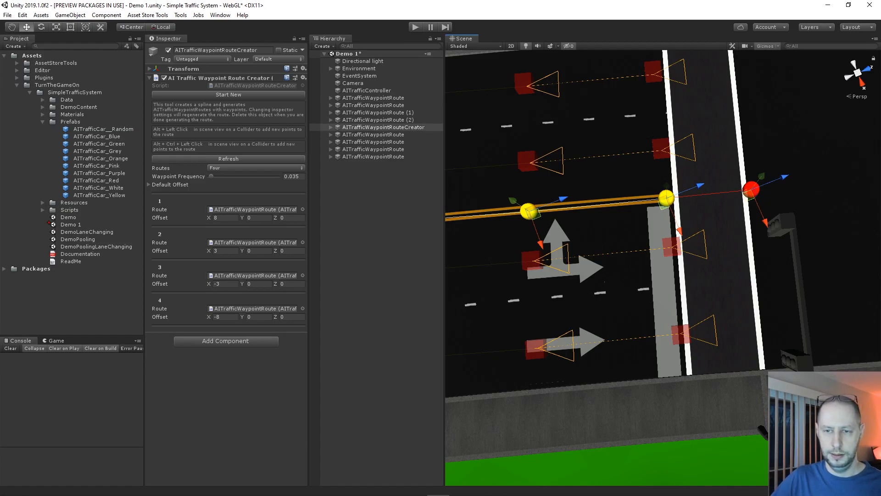
pyautogui.moveTo(666, 197); pyautogui.dragTo(653, 203)
pyautogui.moveTo(665, 236); pyautogui.dragTo(663, 231)
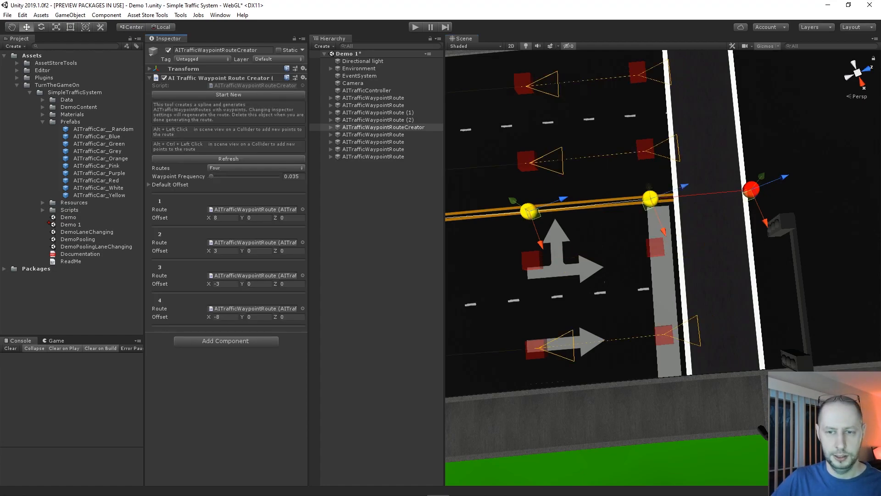
# Move the spline's last points and end control point back from the crosswalk along the centre line, and refresh the routes
pyautogui.moveTo(661, 229); pyautogui.dragTo(727, 261, button='right')
pyautogui.press('a')
pyautogui.scroll(5, 663, 266)
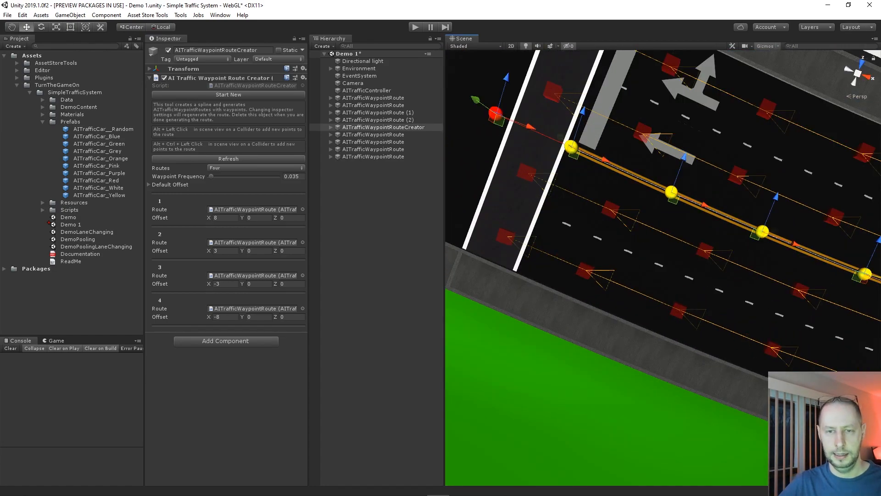
pyautogui.moveTo(571, 146); pyautogui.dragTo(600, 157)
pyautogui.moveTo(612, 122); pyautogui.dragTo(611, 124)
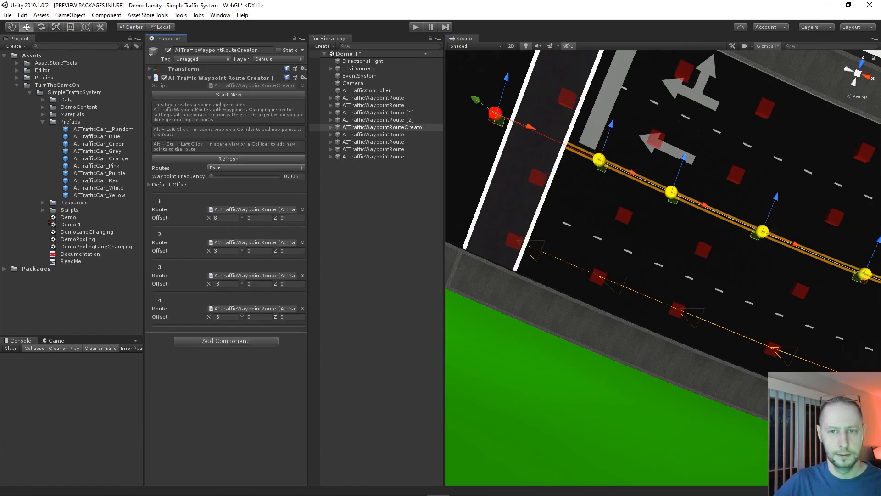
pyautogui.moveTo(530, 127); pyautogui.dragTo(568, 142)
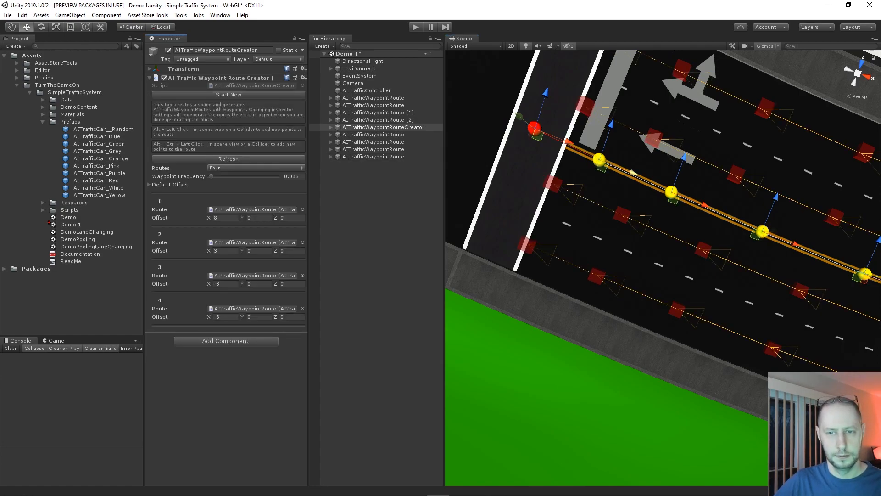
pyautogui.moveTo(633, 173); pyautogui.dragTo(649, 178)
pyautogui.click(229, 159)
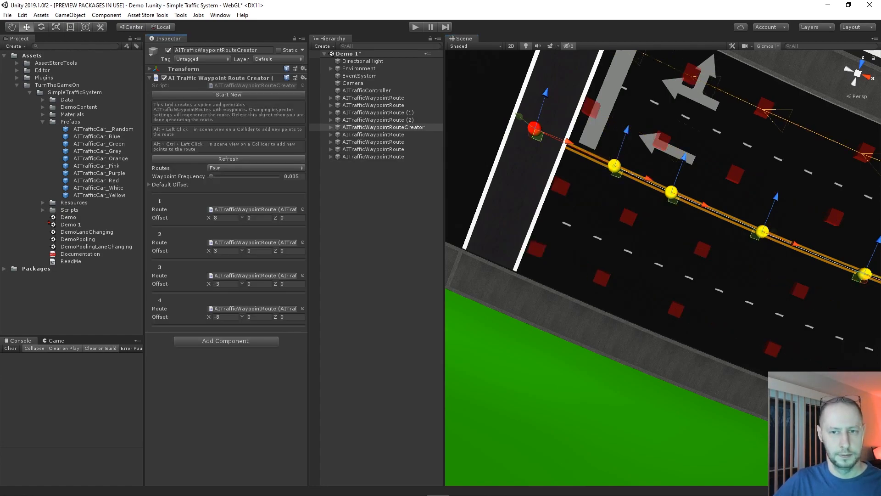
pyautogui.moveTo(568, 141); pyautogui.dragTo(594, 151)
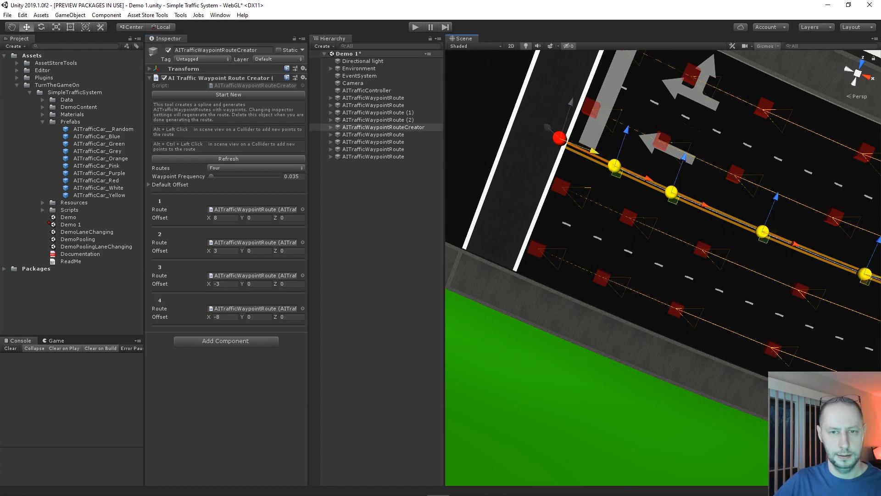
pyautogui.click(229, 159)
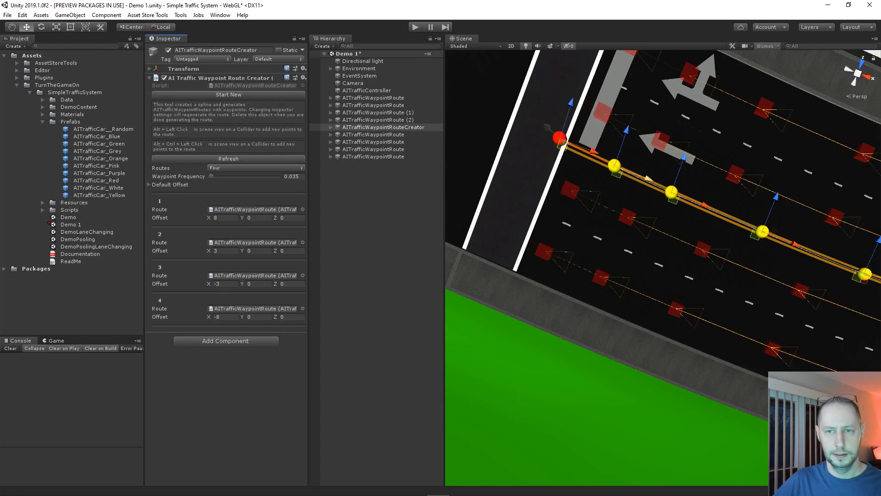
# Reverse the waypoints of the last two generated AITrafficWaypointRoute objects, the two lanes on the grass side of the centre line
pyautogui.scroll(-5, 648, 180)
pyautogui.moveTo(652, 188); pyautogui.dragTo(689, 187, button='right')
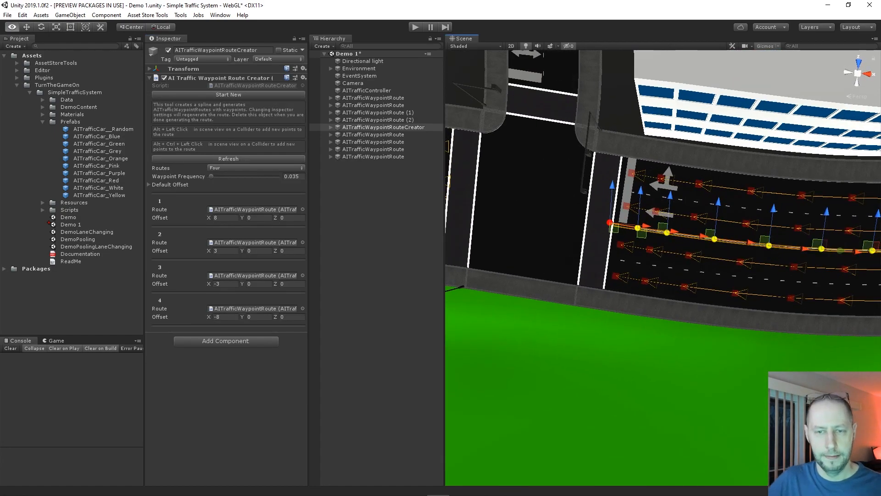
pyautogui.click(394, 183)
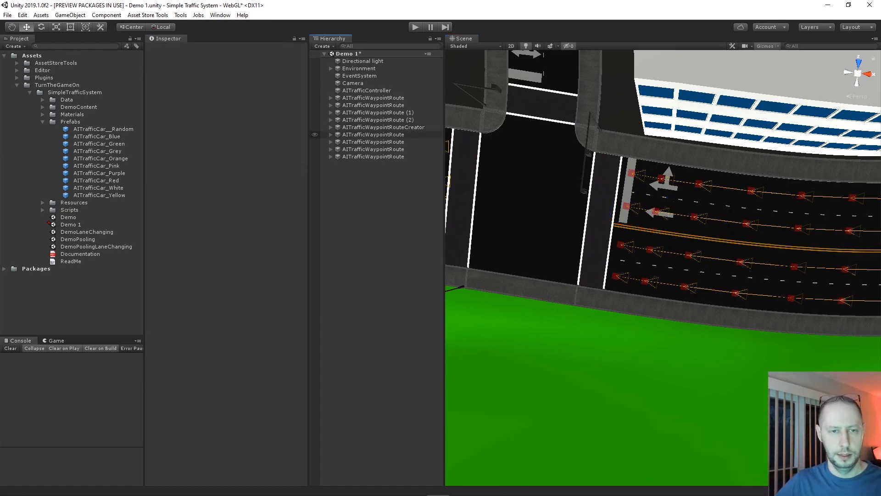
pyautogui.click(373, 135)
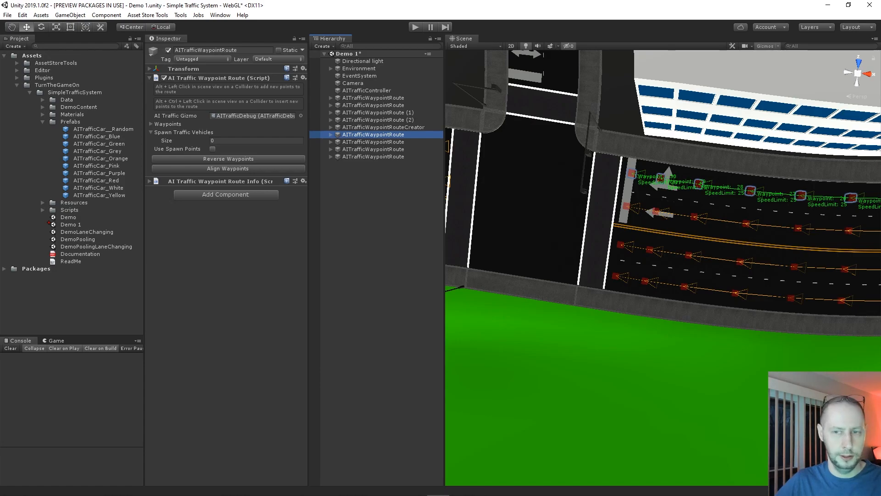
pyautogui.click(373, 156)
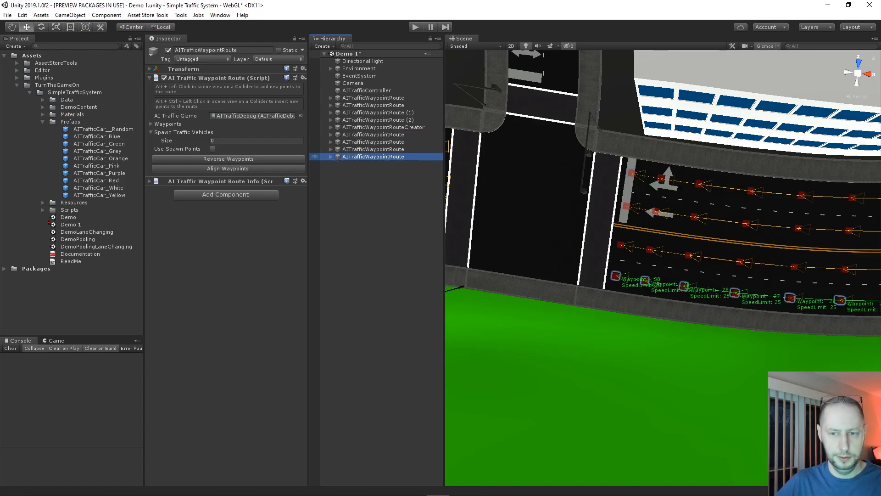
pyautogui.click(228, 158)
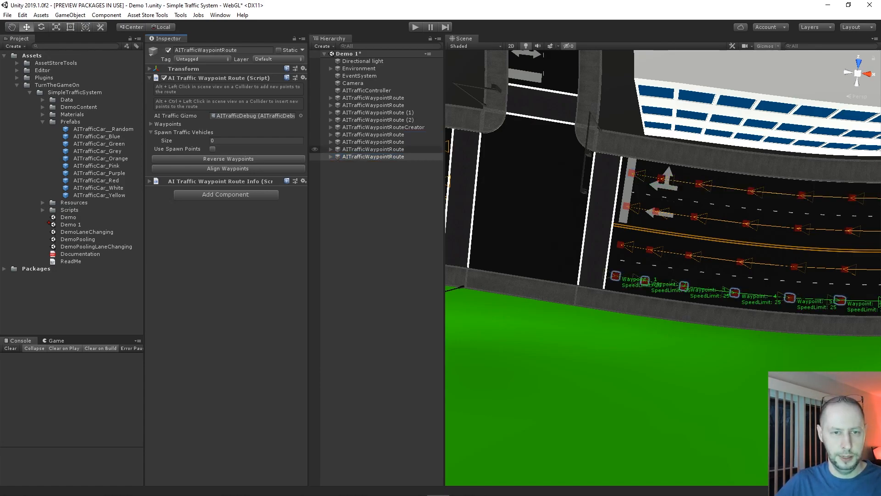
pyautogui.click(373, 150)
pyautogui.click(228, 159)
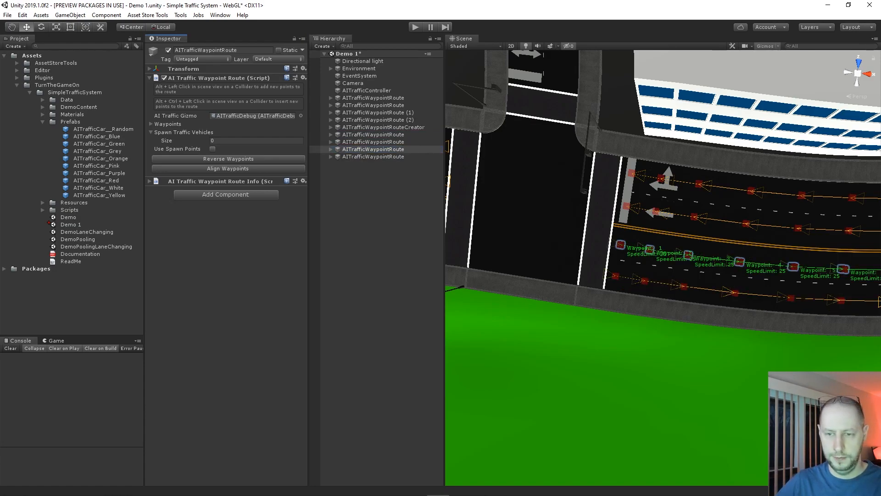
pyautogui.click(373, 221)
# Examine the lane directions and waypoint spacing of the four routes along the curved road and the neighbouring intersections
pyautogui.moveTo(716, 230); pyautogui.dragTo(592, 234, button='middle')
pyautogui.keyDown('alt'); pyautogui.moveTo(666, 248); pyautogui.dragTo(610, 248, button='right'); pyautogui.keyUp('alt')
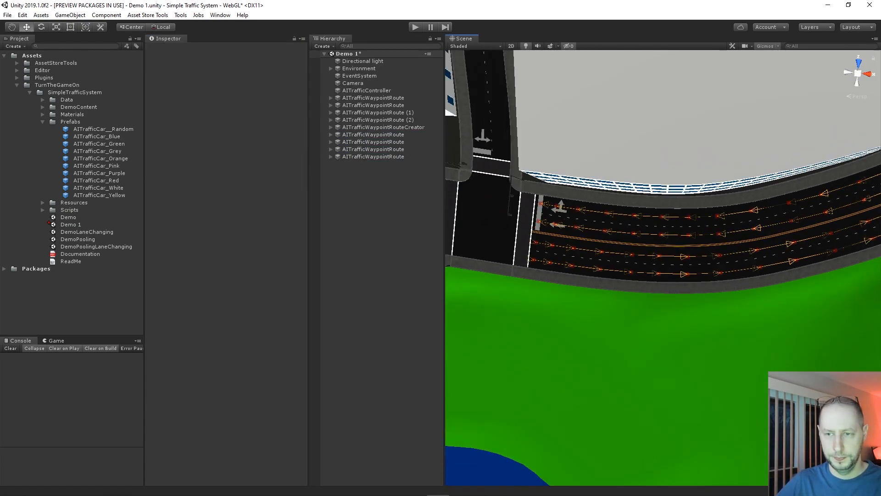
pyautogui.moveTo(680, 239); pyautogui.dragTo(604, 260, button='middle')
pyautogui.moveTo(781, 183); pyautogui.dragTo(519, 368, button='middle')
pyautogui.keyDown('alt'); pyautogui.moveTo(689, 257); pyautogui.dragTo(573, 257); pyautogui.keyUp('alt')
pyautogui.moveTo(643, 206); pyautogui.dragTo(666, 271, button='middle')
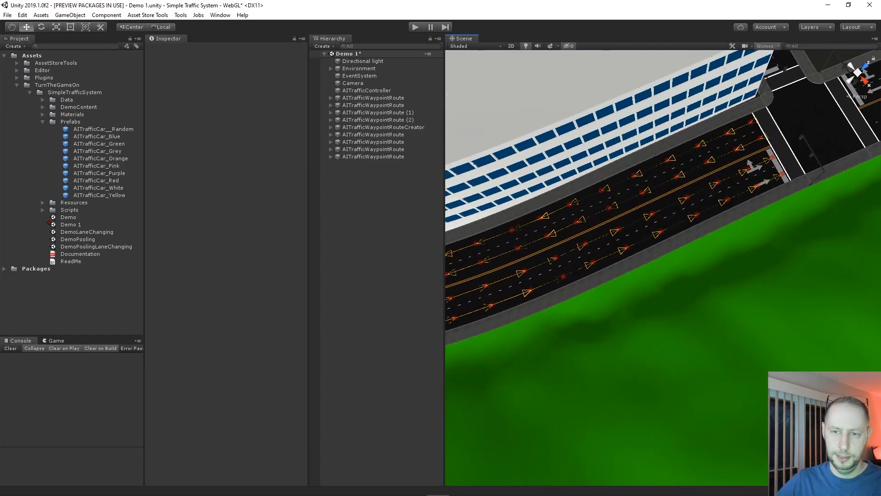
pyautogui.keyDown('alt'); pyautogui.moveTo(665, 257); pyautogui.dragTo(597, 257, button='right'); pyautogui.keyUp('alt')
pyautogui.moveTo(573, 220); pyautogui.dragTo(796, 293, button='middle')
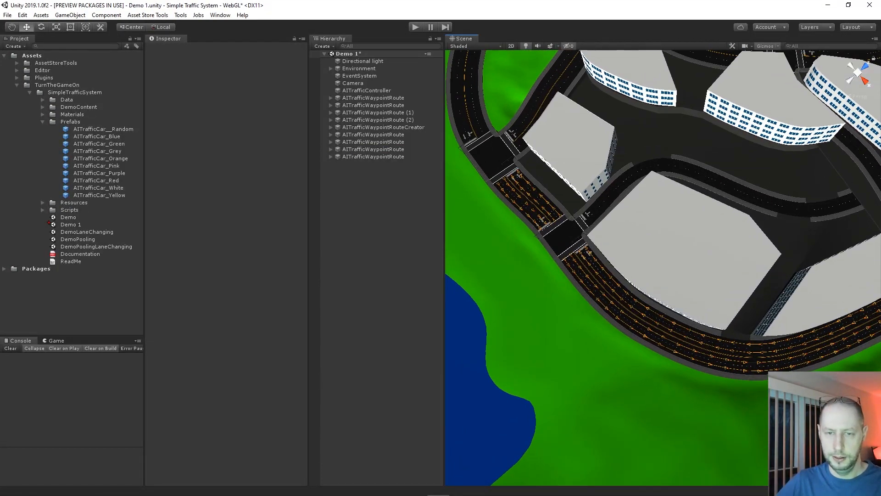
pyautogui.moveTo(619, 220); pyautogui.dragTo(716, 281, button='middle')
pyautogui.keyDown('alt'); pyautogui.moveTo(643, 276); pyautogui.dragTo(734, 280, button='right'); pyautogui.keyUp('alt')
pyautogui.keyDown('alt'); pyautogui.moveTo(619, 275); pyautogui.dragTo(711, 286); pyautogui.keyUp('alt')
pyautogui.moveTo(853, 262); pyautogui.dragTo(450, 246, button='middle')
pyautogui.keyDown('alt'); pyautogui.moveTo(689, 266); pyautogui.dragTo(584, 261); pyautogui.keyUp('alt')
pyautogui.moveTo(803, 257); pyautogui.dragTo(641, 294, button='middle')
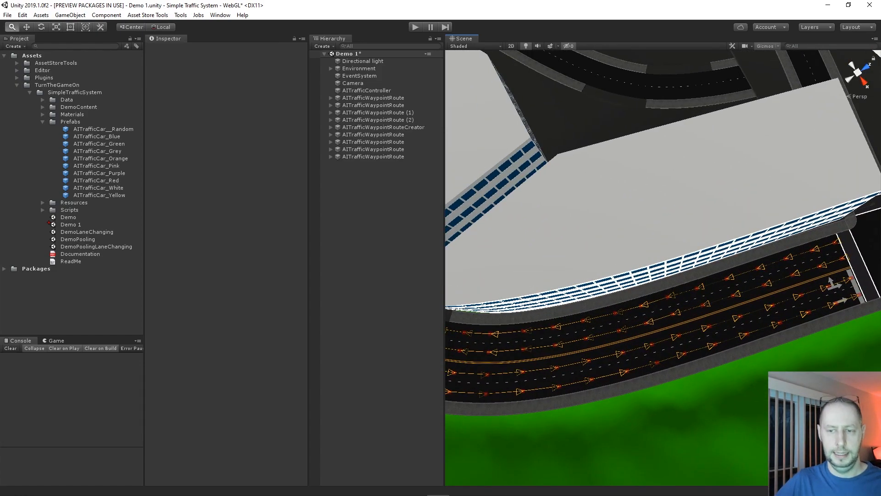
pyautogui.keyDown('alt'); pyautogui.moveTo(642, 294); pyautogui.dragTo(650, 294, button='right'); pyautogui.keyUp('alt')
pyautogui.moveTo(689, 298); pyautogui.dragTo(771, 220, button='middle')
pyautogui.keyDown('alt'); pyautogui.moveTo(771, 220); pyautogui.dragTo(689, 230, button='right'); pyautogui.keyUp('alt')
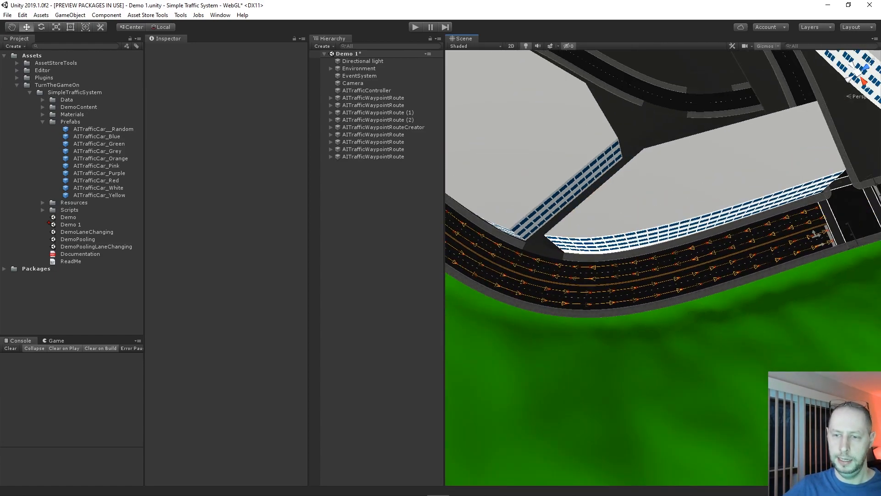
pyautogui.moveTo(689, 229); pyautogui.dragTo(744, 251, button='middle')
pyautogui.keyDown('alt'); pyautogui.moveTo(876, 264); pyautogui.dragTo(813, 266, button='right'); pyautogui.keyUp('alt')
pyautogui.keyDown('alt'); pyautogui.moveTo(688, 261); pyautogui.dragTo(792, 259); pyautogui.keyUp('alt')
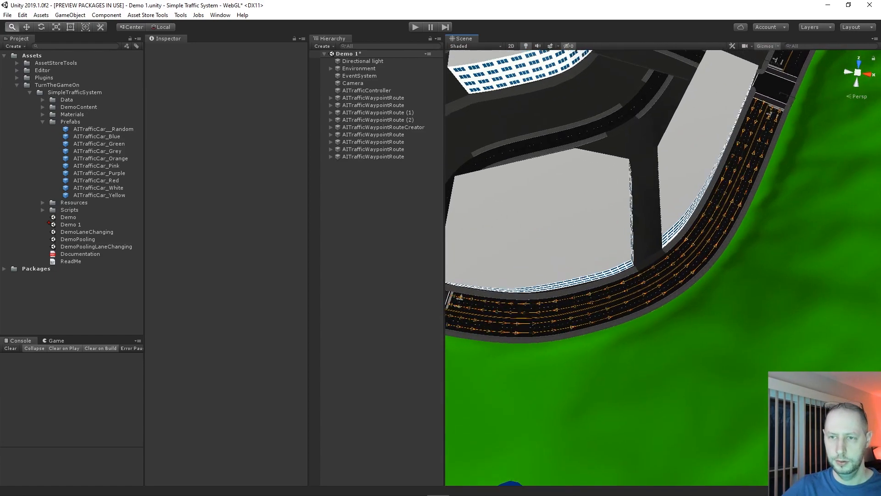
pyautogui.moveTo(596, 262); pyautogui.dragTo(826, 296, button='middle')
pyautogui.moveTo(596, 284); pyautogui.dragTo(822, 264, button='middle')
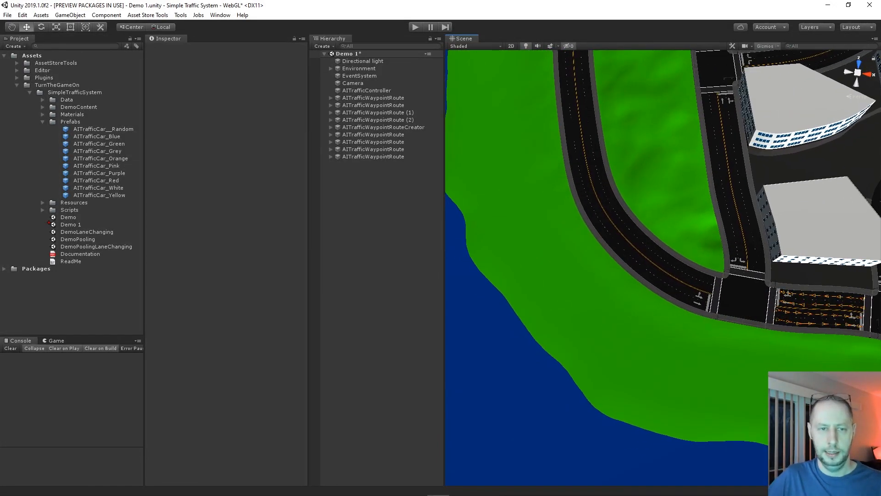
# Create an empty game object in the Demo 1 scene, reset its transform, and name it RoadLanes
pyautogui.rightClick(369, 181)
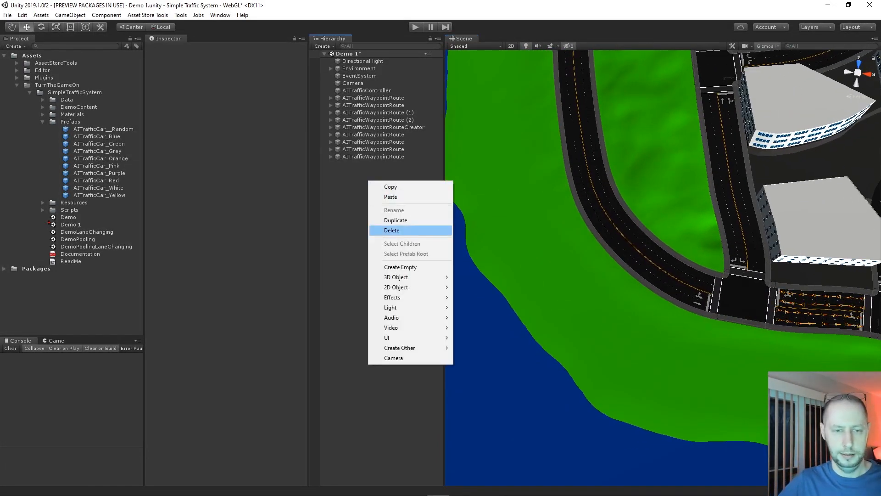
pyautogui.click(400, 267)
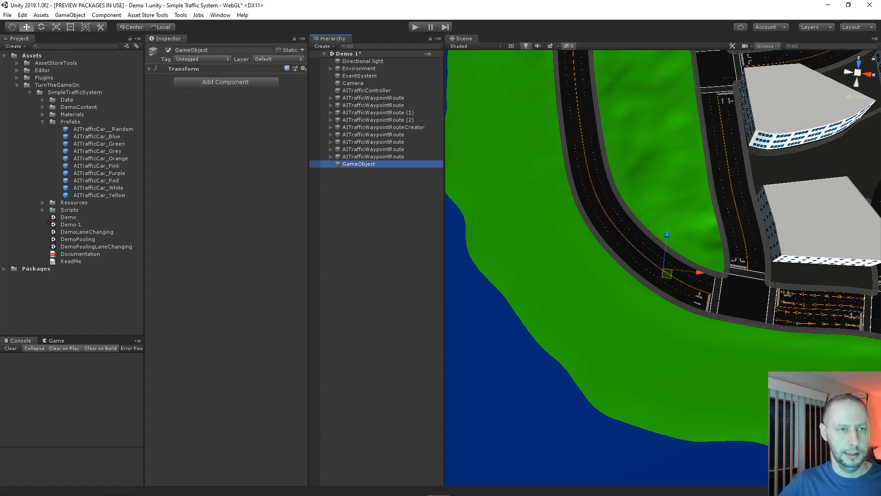
pyautogui.click(183, 69)
pyautogui.click(303, 68)
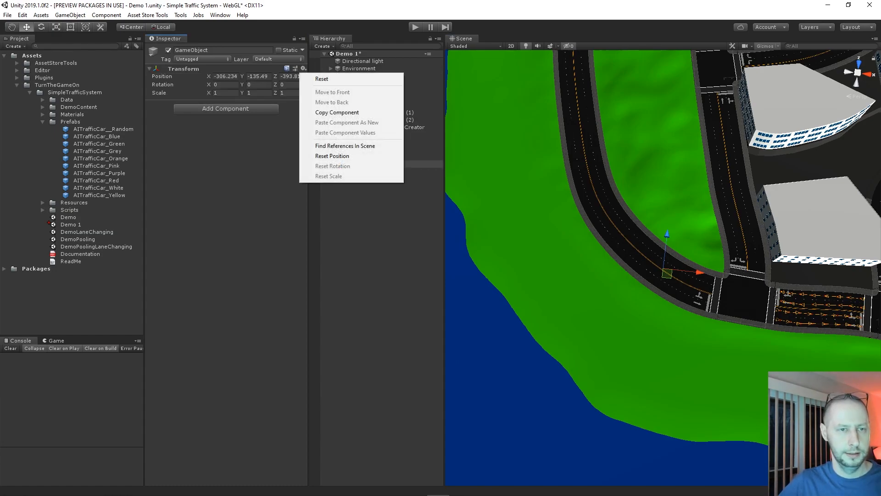
pyautogui.click(322, 78)
pyautogui.click(216, 50)
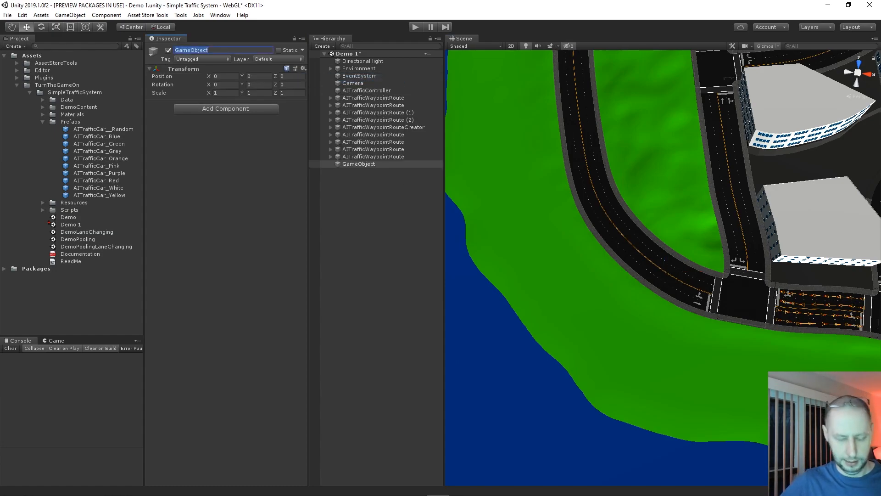
pyautogui.write('Ro')
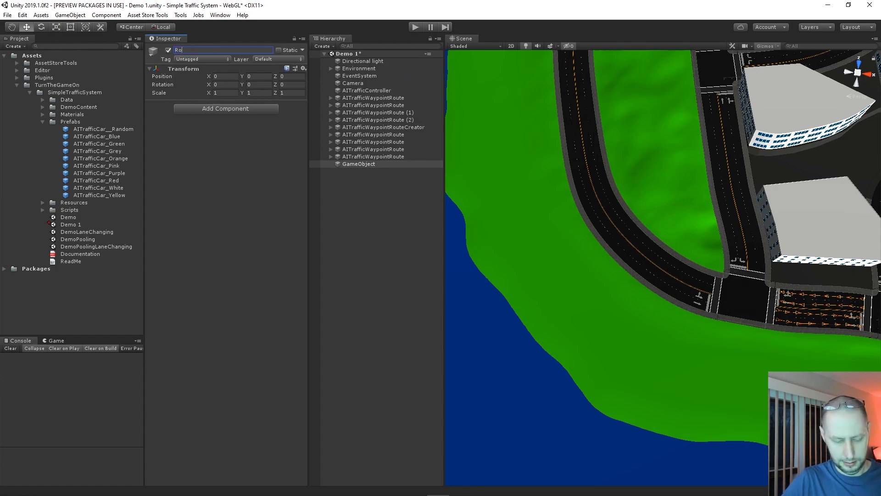
pyautogui.write('adLane')
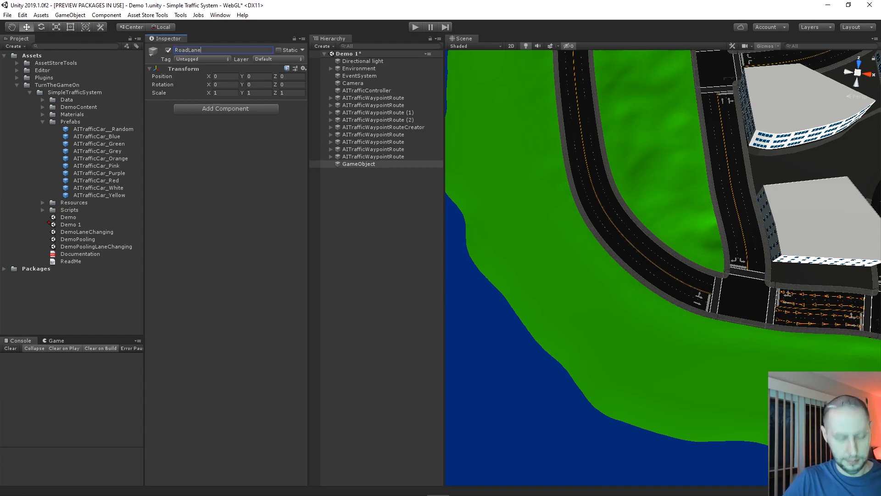
pyautogui.press('Return')
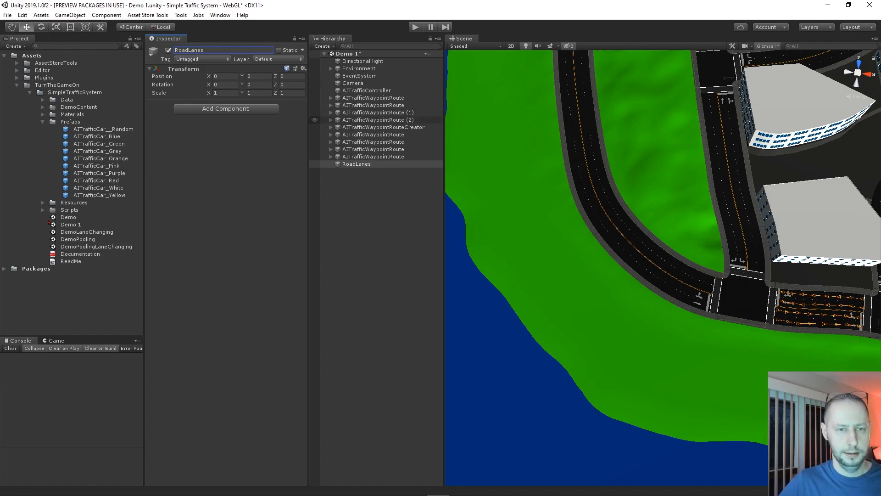
# Parent all eight AITrafficWaypointRoute objects under RoadLanes, leaving out the AITrafficWaypointRouteCreator
pyautogui.click(377, 119)
pyautogui.click(373, 156)
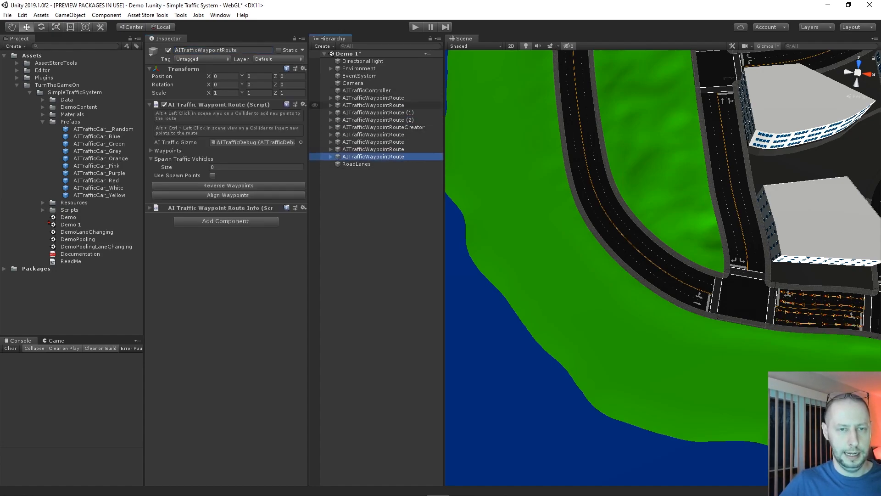
pyautogui.keyDown('shift'); pyautogui.click(374, 98); pyautogui.keyUp('shift')
pyautogui.keyDown('ctrl'); pyautogui.click(383, 127); pyautogui.keyUp('ctrl')
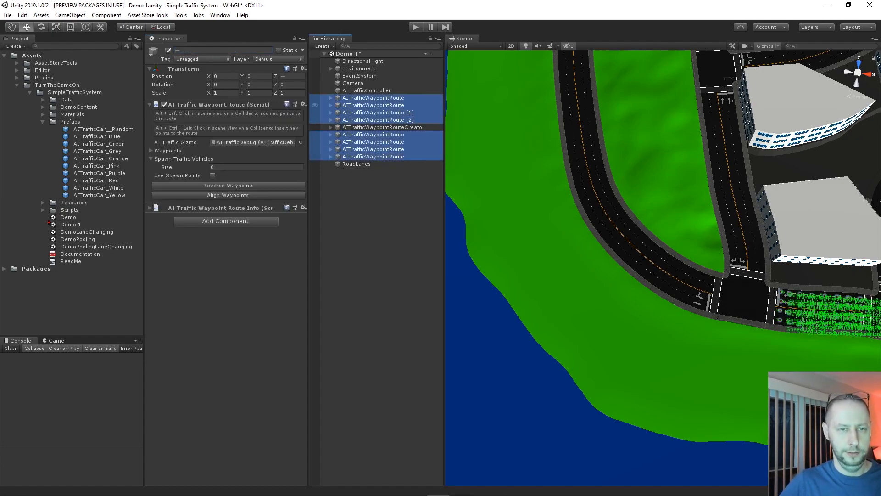
pyautogui.moveTo(373, 157); pyautogui.dragTo(357, 164)
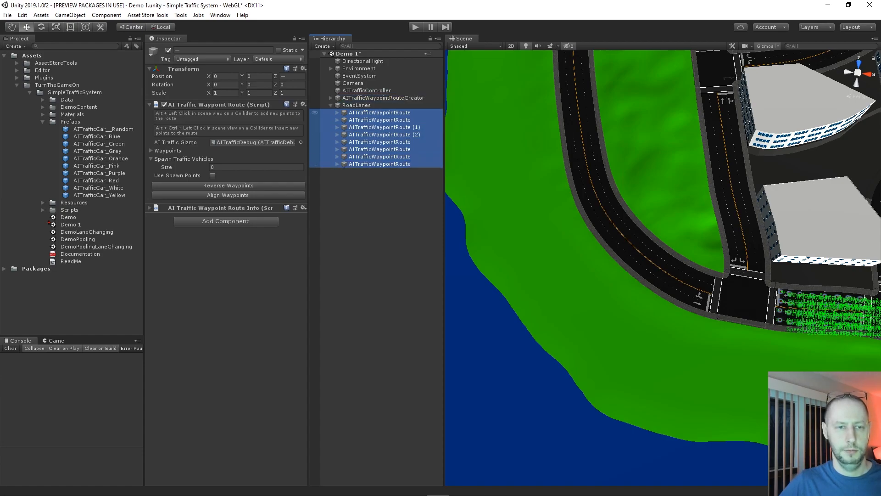
# Place RoadLanes directly below AITrafficController, above the route creator, and collapse its children
pyautogui.click(357, 105)
pyautogui.moveTo(357, 105); pyautogui.dragTo(357, 94)
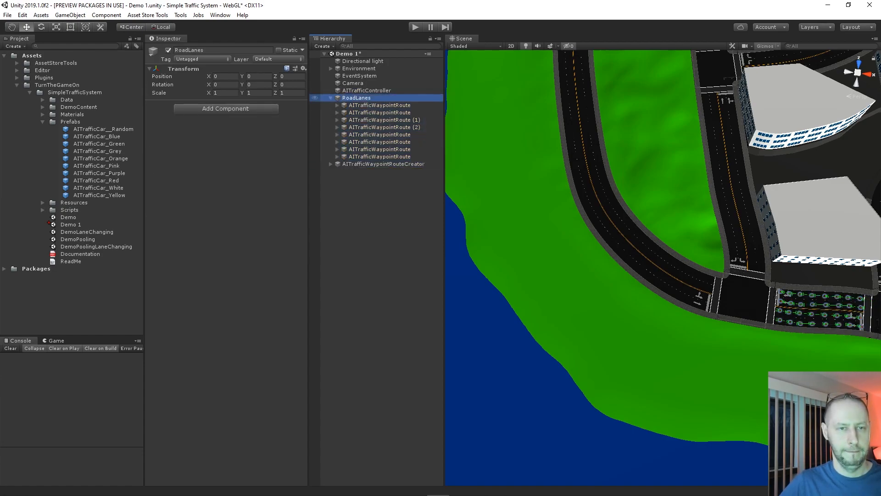
pyautogui.click(330, 98)
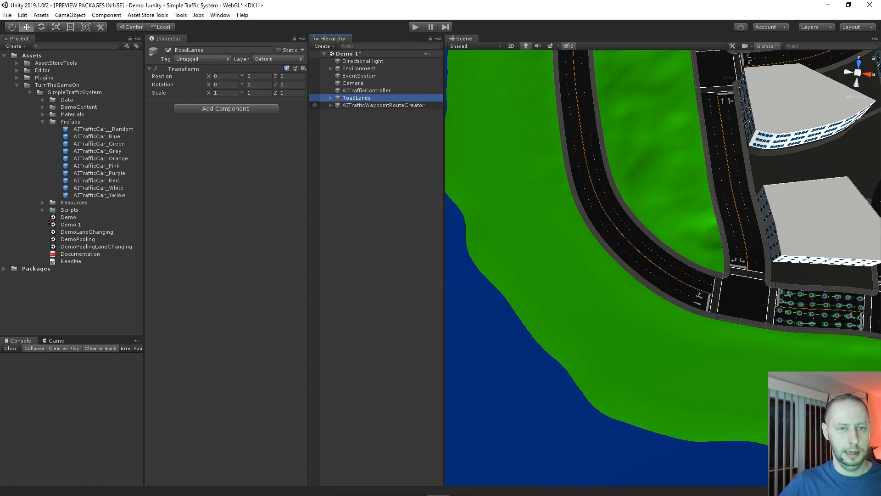
# Start a new spline in AITrafficWaypointRouteCreator to generate a fresh set of four routes
pyautogui.click(357, 106)
pyautogui.scroll(-5, 788, 292)
pyautogui.moveTo(789, 291); pyautogui.dragTo(633, 291, button='middle')
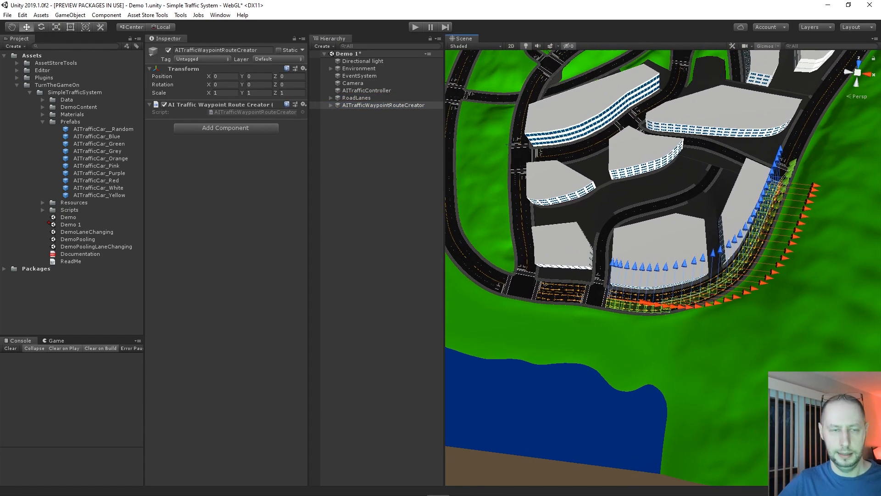
pyautogui.click(383, 105)
pyautogui.click(356, 98)
pyautogui.click(383, 106)
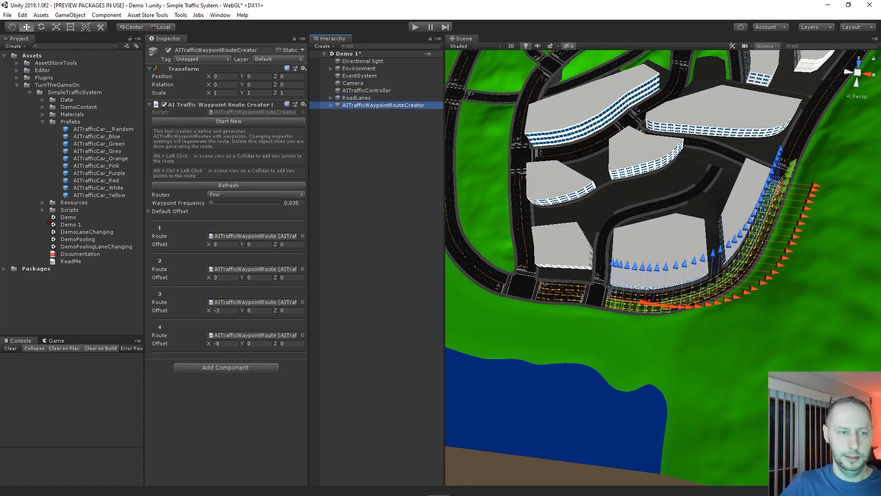
pyautogui.click(228, 122)
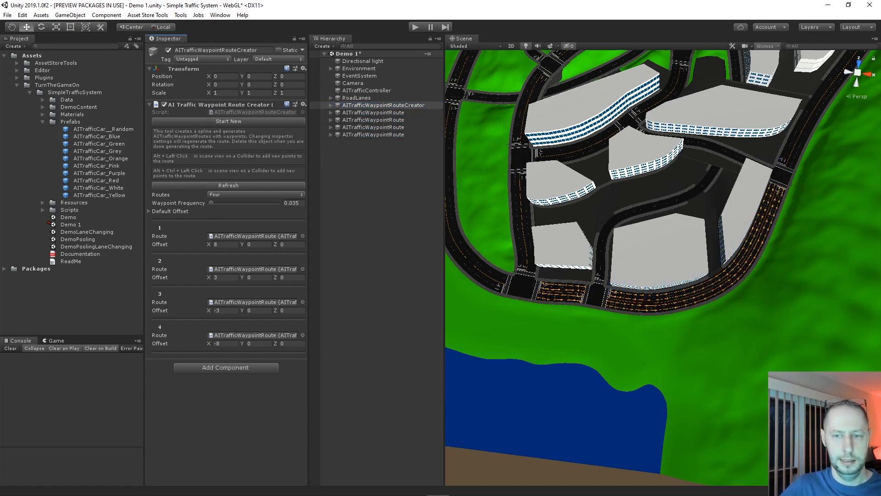
# Inspect the route creator's start and end control points and the four newly generated AITrafficWaypointRoute objects
pyautogui.moveTo(643, 229); pyautogui.dragTo(631, 340, button='middle')
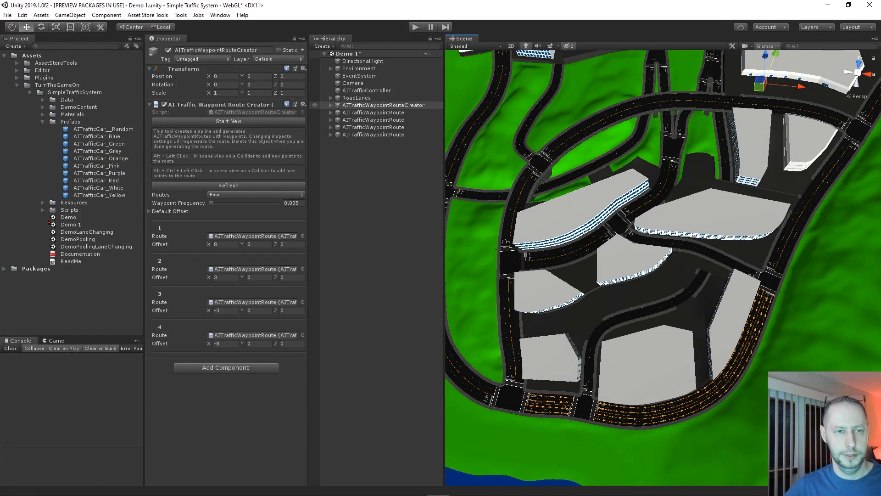
pyautogui.click(330, 106)
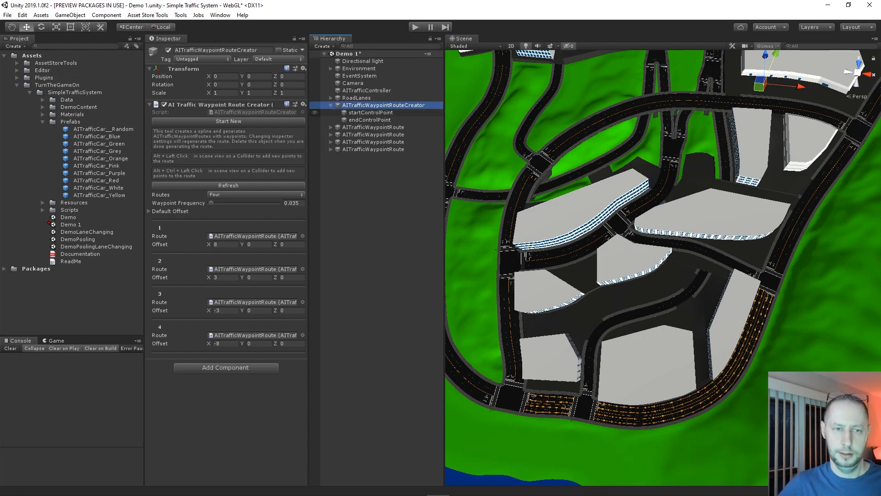
pyautogui.press('Down')
pyautogui.press('Down')
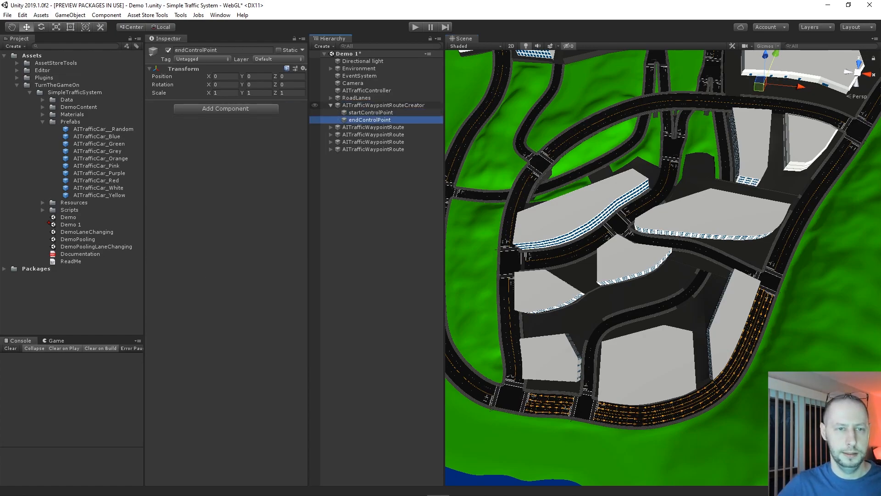
pyautogui.press('Left')
pyautogui.press('Left')
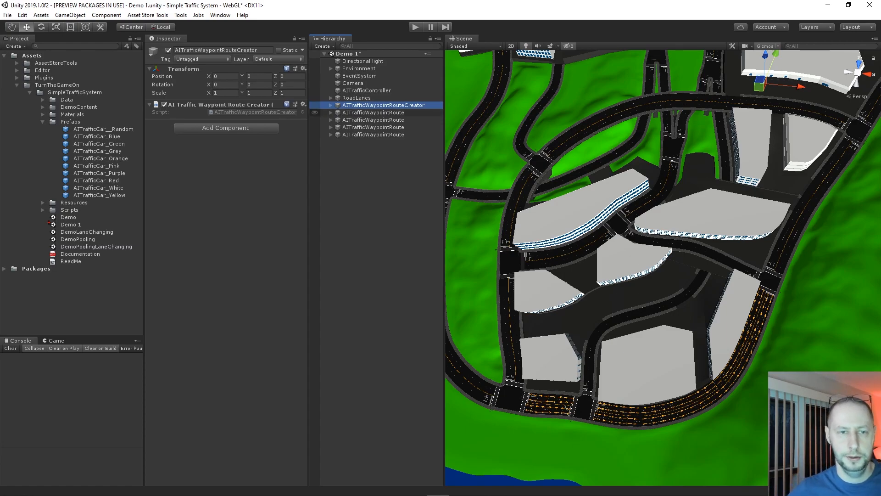
pyautogui.click(373, 112)
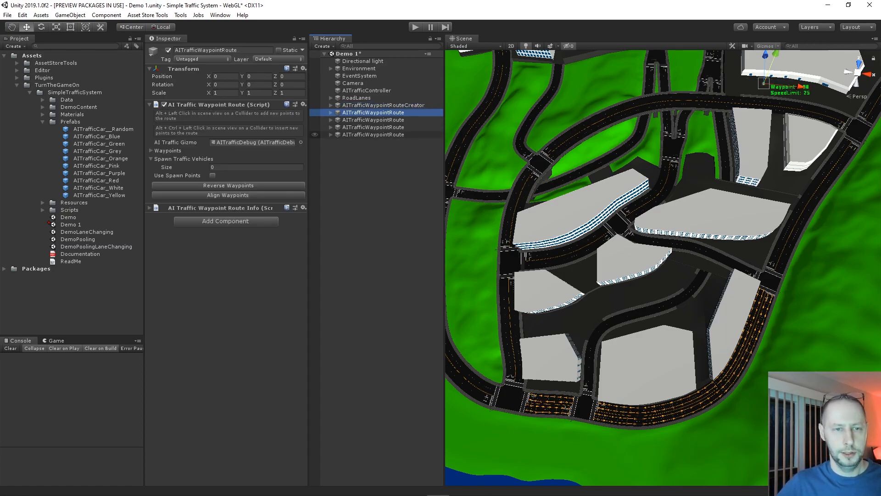
pyautogui.keyDown('shift'); pyautogui.click(373, 134); pyautogui.keyUp('shift')
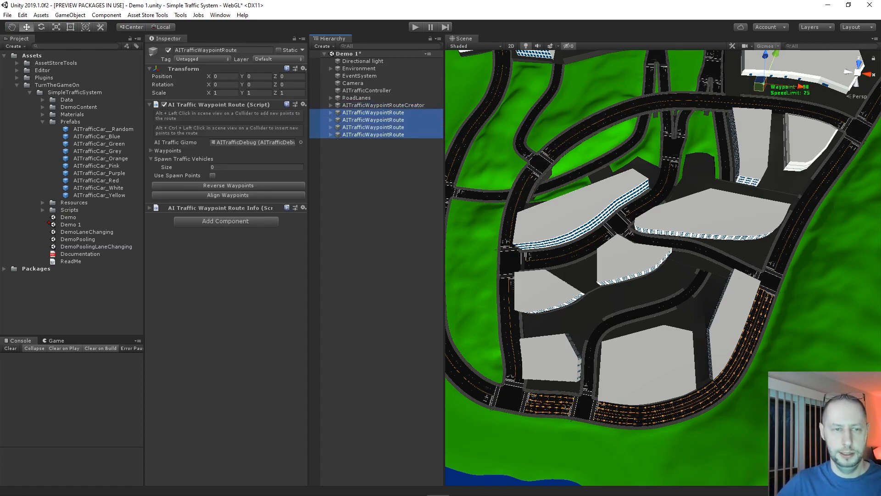
pyautogui.click(373, 147)
# With the route creator selected, place five spline points along the curved road's centre line, starting at the stop line by the intersection
pyautogui.click(373, 105)
pyautogui.keyDown('alt'); pyautogui.moveTo(611, 268); pyautogui.dragTo(706, 267); pyautogui.keyUp('alt')
pyautogui.moveTo(643, 285); pyautogui.dragTo(752, 230, button='middle')
pyautogui.scroll(2, 663, 267)
pyautogui.scroll(4, 663, 267)
pyautogui.moveTo(663, 267); pyautogui.dragTo(695, 178, button='middle')
pyautogui.scroll(8, 663, 267)
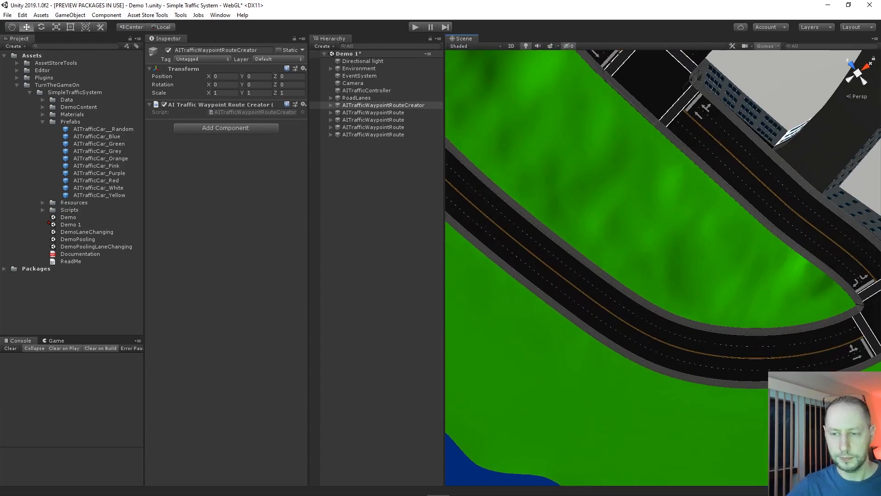
pyautogui.moveTo(663, 268); pyautogui.dragTo(565, 203, button='middle')
pyautogui.scroll(5, 663, 267)
pyautogui.keyDown('alt'); pyautogui.moveTo(663, 268); pyautogui.dragTo(603, 267); pyautogui.keyUp('alt')
pyautogui.moveTo(677, 294); pyautogui.dragTo(590, 229, button='middle')
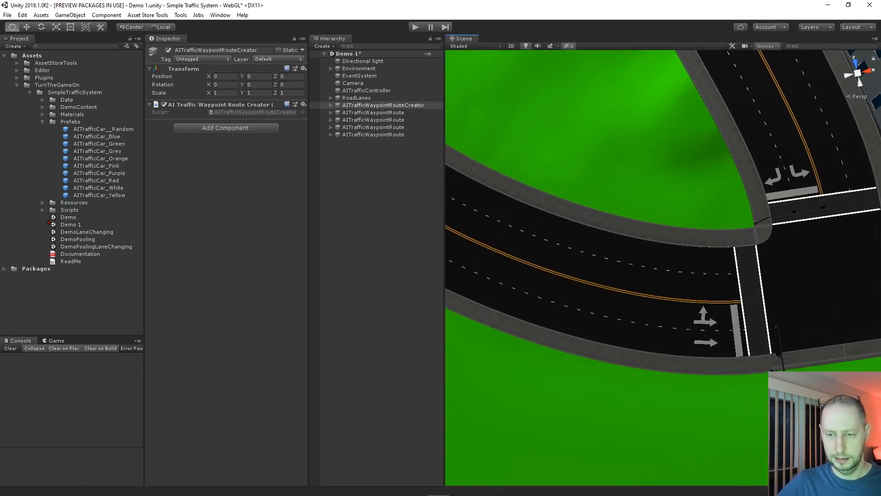
pyautogui.keyDown('alt'); pyautogui.click(738, 302); pyautogui.keyUp('alt')
pyautogui.keyDown('alt'); pyautogui.click(722, 302); pyautogui.keyUp('alt')
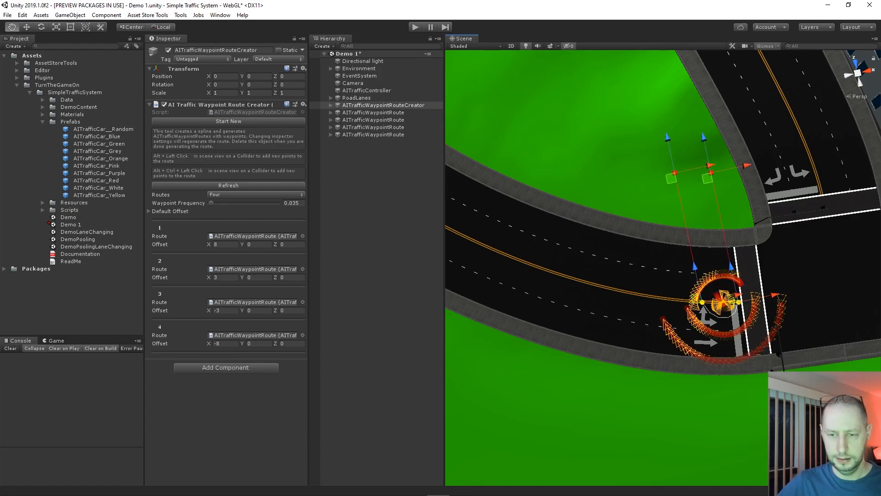
pyautogui.keyDown('alt'); pyautogui.click(655, 297); pyautogui.keyUp('alt')
pyautogui.keyDown('alt'); pyautogui.click(619, 290); pyautogui.keyUp('alt')
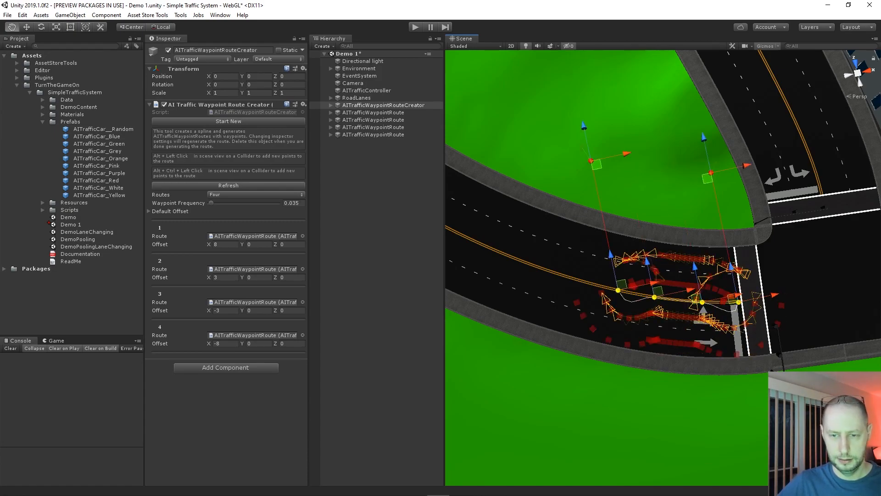
pyautogui.keyDown('alt'); pyautogui.click(565, 276); pyautogui.keyUp('alt')
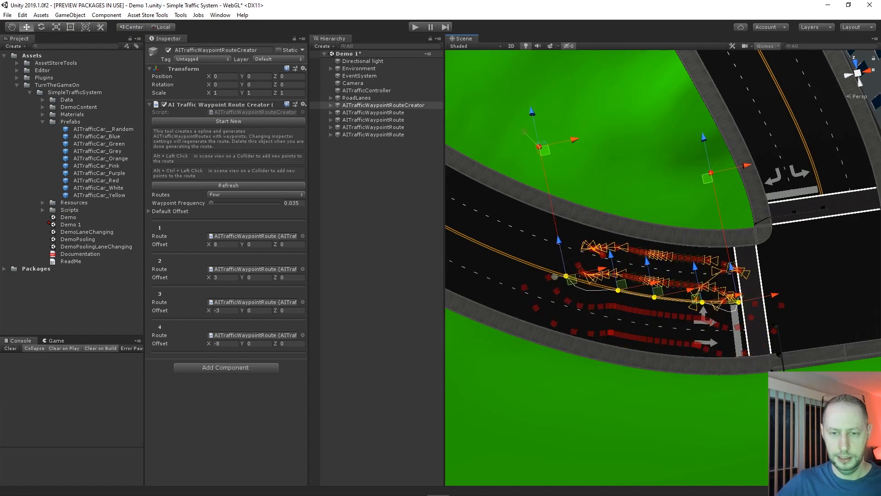
# Extend the spline around the curve with three more points on the road's centre line
pyautogui.moveTo(566, 276); pyautogui.dragTo(652, 277, button='middle')
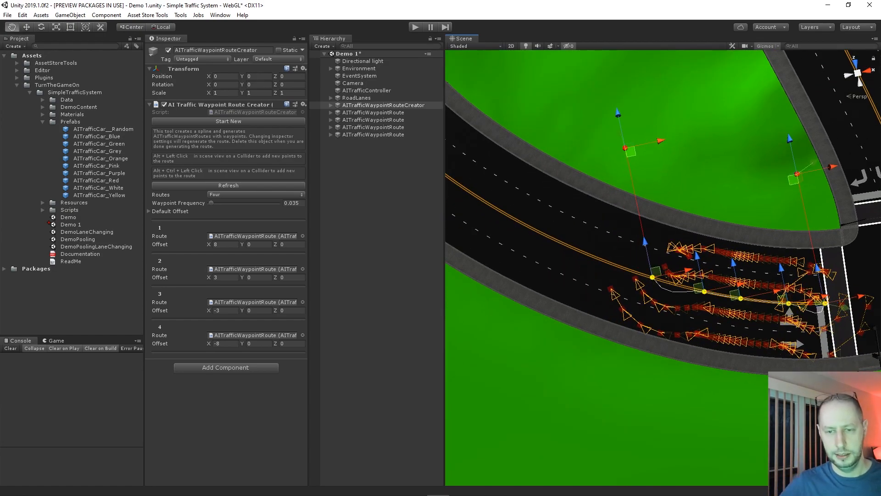
pyautogui.keyDown('alt'); pyautogui.click(604, 261); pyautogui.keyUp('alt')
pyautogui.moveTo(604, 261); pyautogui.dragTo(659, 277, button='middle')
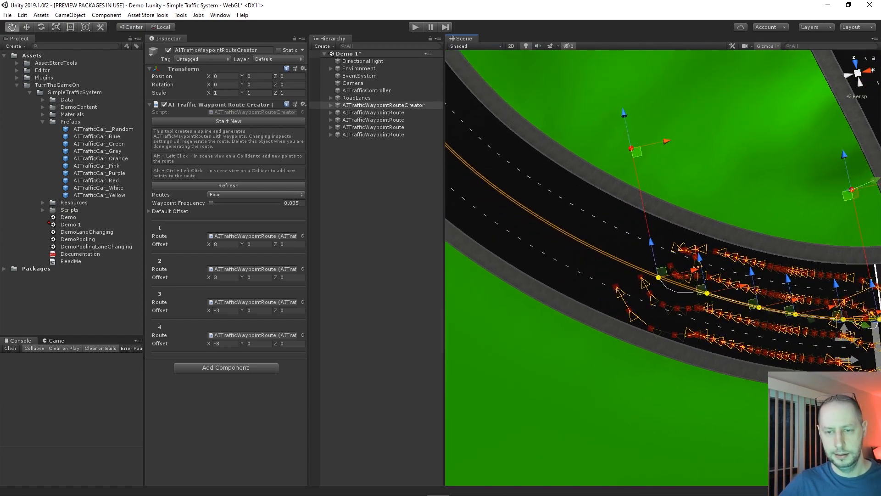
pyautogui.keyDown('alt'); pyautogui.click(618, 258); pyautogui.keyUp('alt')
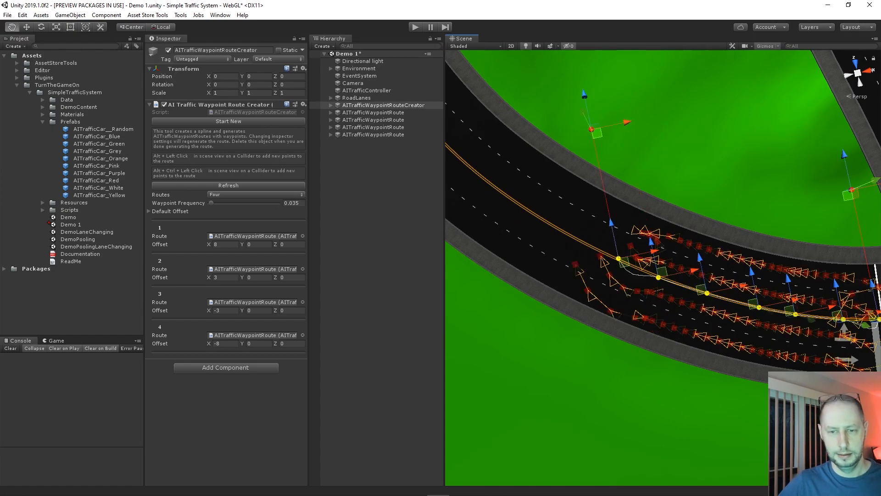
pyautogui.keyDown('alt'); pyautogui.click(580, 240); pyautogui.keyUp('alt')
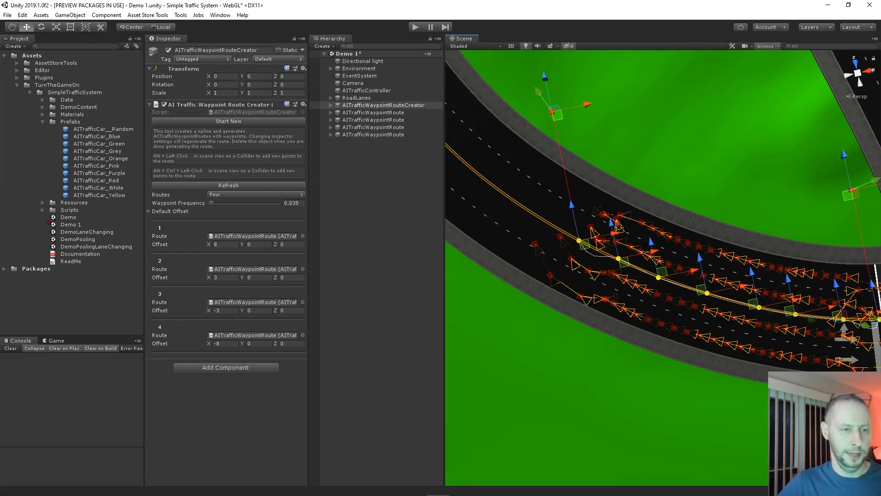
# Review the route creator's available route counts and its waypoint frequency setting
pyautogui.click(254, 195)
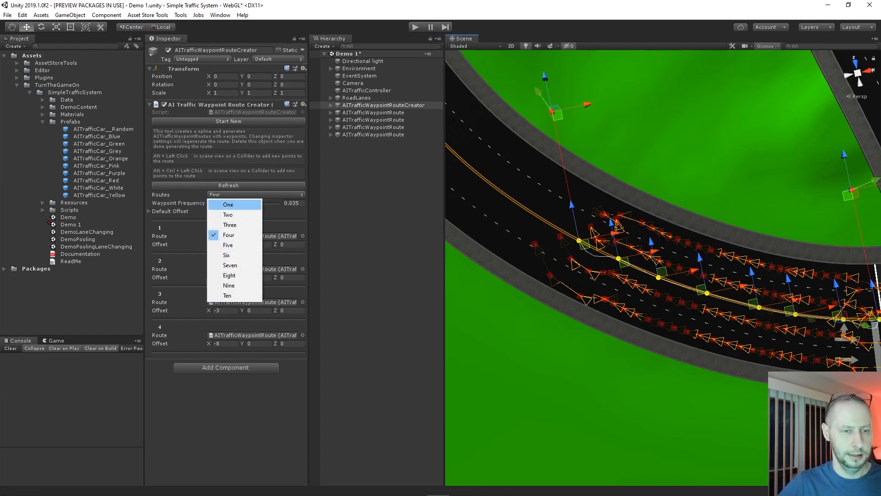
pyautogui.click(292, 203)
pyautogui.click(292, 203)
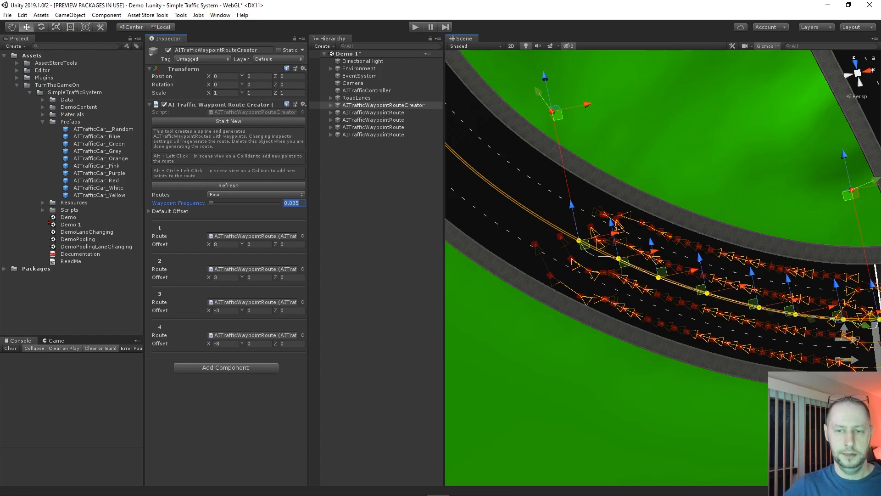
# Extend the spline around the bend with four more points along the road's centre line
pyautogui.moveTo(615, 262); pyautogui.dragTo(701, 272, button='right')
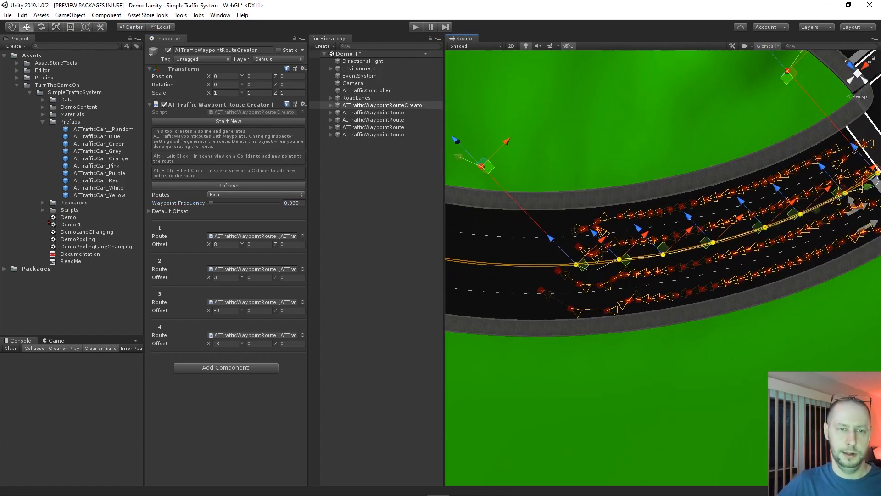
pyautogui.moveTo(710, 240); pyautogui.dragTo(830, 203, button='middle')
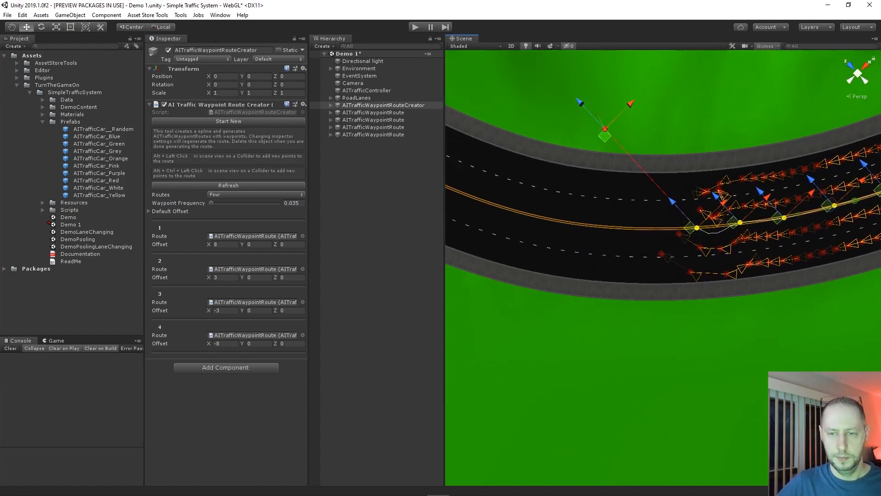
pyautogui.press('q')
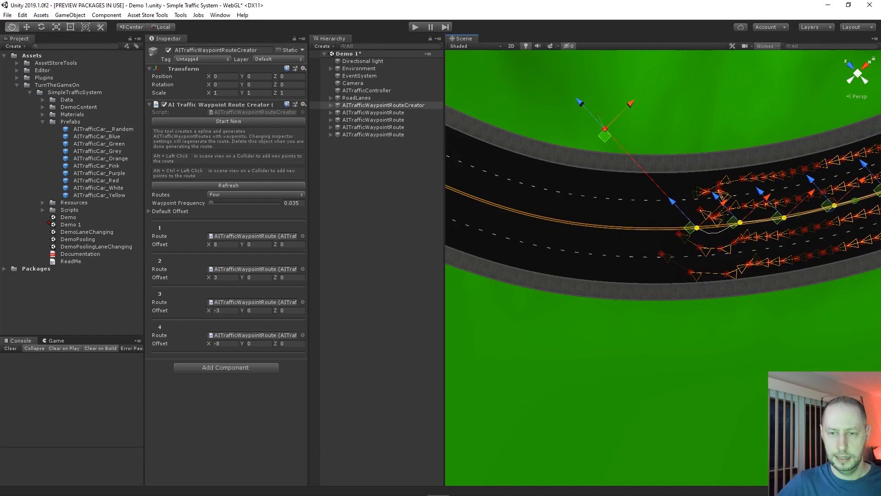
pyautogui.keyDown('ctrl'); pyautogui.keyDown('alt'); pyautogui.click(653, 230); pyautogui.keyUp('alt'); pyautogui.keyUp('ctrl')
pyautogui.keyDown('ctrl'); pyautogui.keyDown('alt'); pyautogui.click(607, 227); pyautogui.keyUp('alt'); pyautogui.keyUp('ctrl')
pyautogui.moveTo(607, 227); pyautogui.dragTo(679, 247, button='middle')
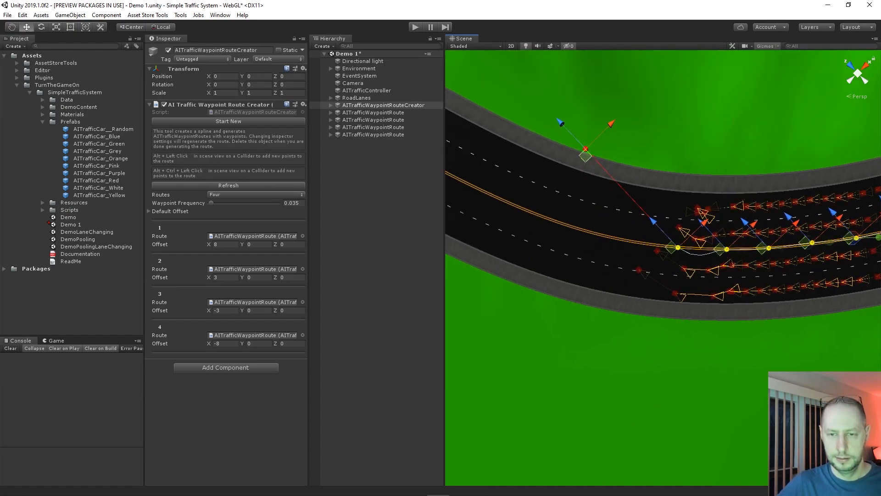
pyautogui.scroll(1, 663, 267)
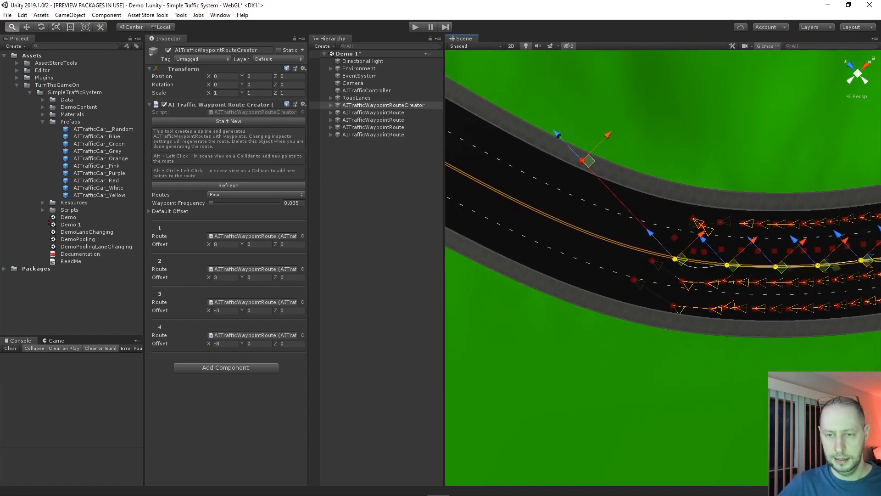
pyautogui.keyDown('ctrl'); pyautogui.keyDown('alt'); pyautogui.click(630, 246); pyautogui.keyUp('alt'); pyautogui.keyUp('ctrl')
pyautogui.keyDown('ctrl'); pyautogui.keyDown('alt'); pyautogui.click(586, 230); pyautogui.keyUp('alt'); pyautogui.keyUp('ctrl')
pyautogui.moveTo(587, 230); pyautogui.dragTo(706, 249, button='middle')
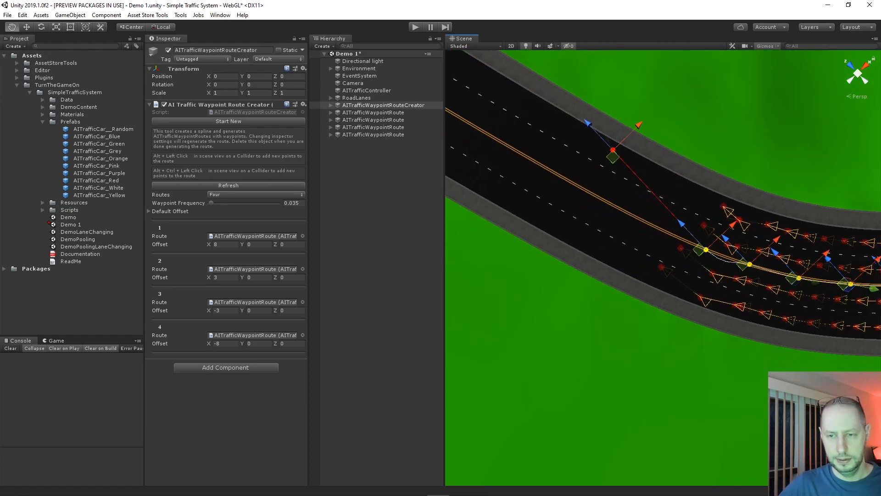
# Add four further spline points on the centre line where the road straightens beyond the bend
pyautogui.keyDown('alt'); pyautogui.click(655, 227); pyautogui.keyUp('alt')
pyautogui.keyDown('alt'); pyautogui.click(606, 203); pyautogui.keyUp('alt')
pyautogui.moveTo(606, 203); pyautogui.dragTo(698, 273, button='middle')
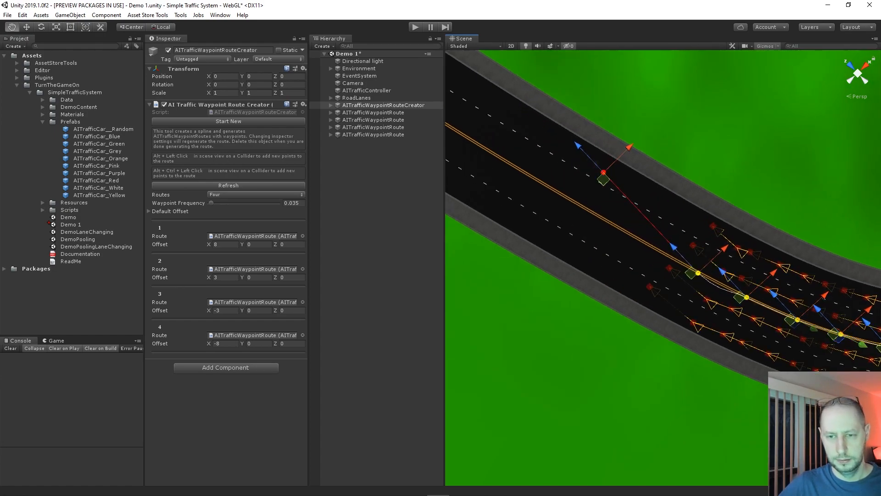
pyautogui.keyDown('alt'); pyautogui.click(546, 140); pyautogui.keyUp('alt')
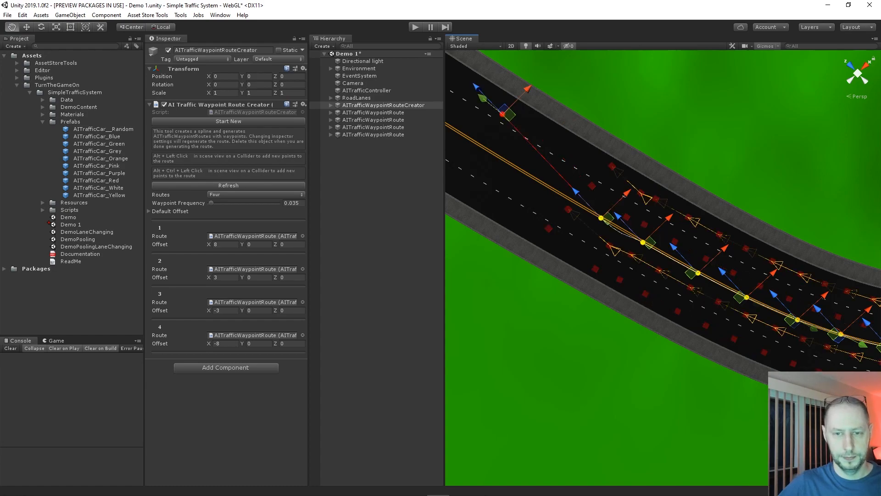
pyautogui.keyDown('alt'); pyautogui.click(457, 87); pyautogui.keyUp('alt')
pyautogui.moveTo(643, 229); pyautogui.dragTo(740, 291, button='middle')
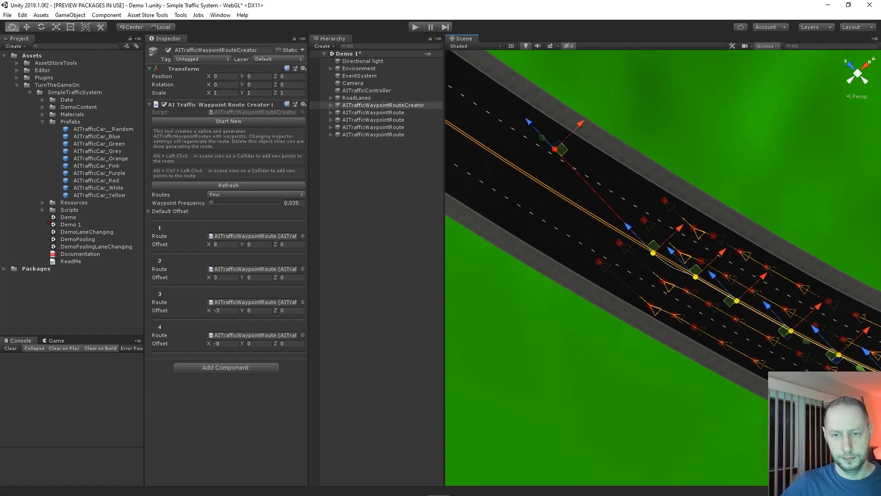
# Continue the spline with five points along the double centre line towards the far intersection
pyautogui.keyDown('alt'); pyautogui.click(597, 217); pyautogui.keyUp('alt')
pyautogui.moveTo(597, 217); pyautogui.dragTo(696, 272, button='middle')
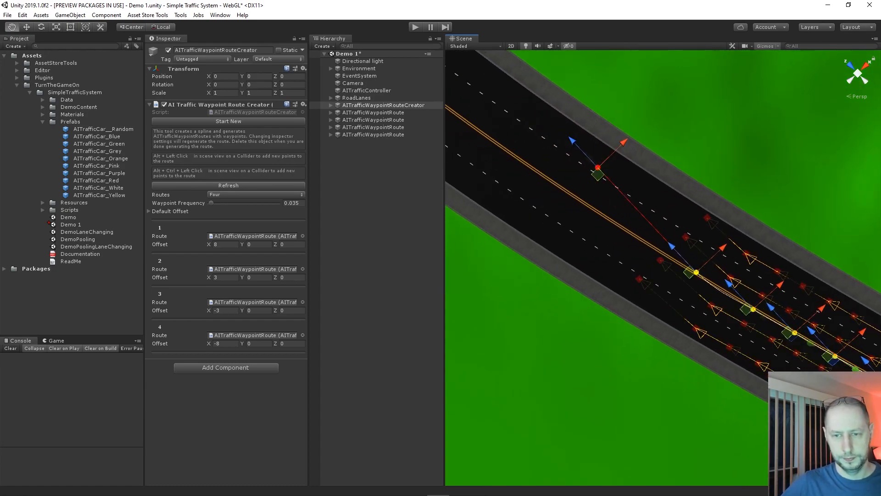
pyautogui.keyDown('alt'); pyautogui.click(630, 230); pyautogui.keyUp('alt')
pyautogui.keyDown('alt'); pyautogui.click(577, 197); pyautogui.keyUp('alt')
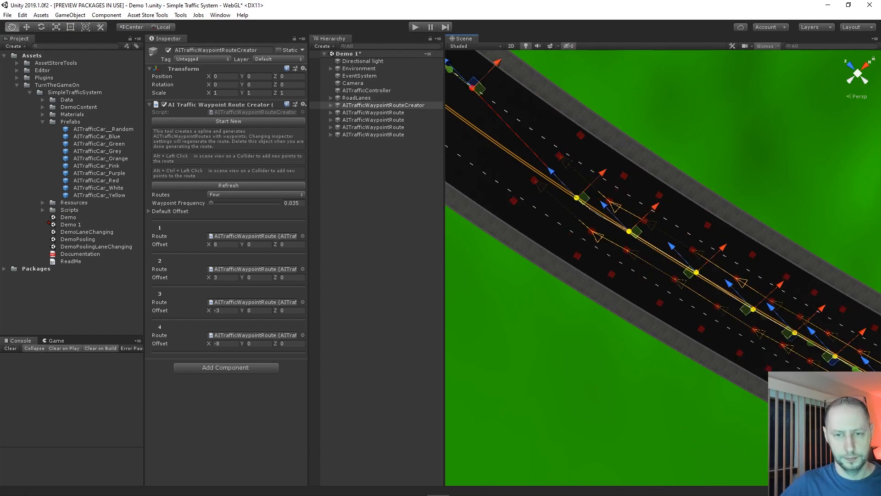
pyautogui.moveTo(577, 197); pyautogui.dragTo(661, 282, button='middle')
pyautogui.keyDown('alt'); pyautogui.click(612, 249); pyautogui.keyUp('alt')
pyautogui.moveTo(612, 249); pyautogui.dragTo(674, 275, button='middle')
pyautogui.keyDown('alt'); pyautogui.click(622, 259); pyautogui.keyUp('alt')
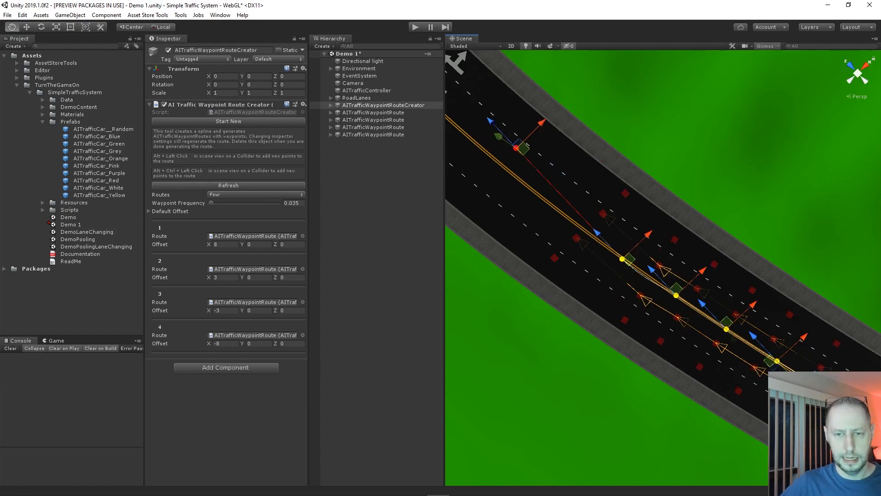
# Place the last five spline points along the centre line up to the stop line of the far intersection
pyautogui.keyDown('alt'); pyautogui.click(572, 220); pyautogui.keyUp('alt')
pyautogui.moveTo(572, 220); pyautogui.dragTo(664, 277, button='middle')
pyautogui.keyDown('alt'); pyautogui.click(511, 130); pyautogui.keyUp('alt')
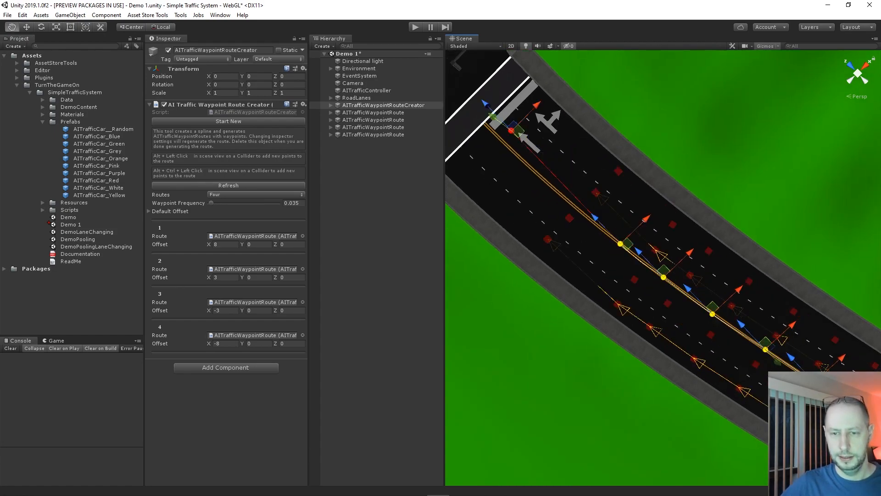
pyautogui.keyDown('alt'); pyautogui.click(573, 207); pyautogui.keyUp('alt')
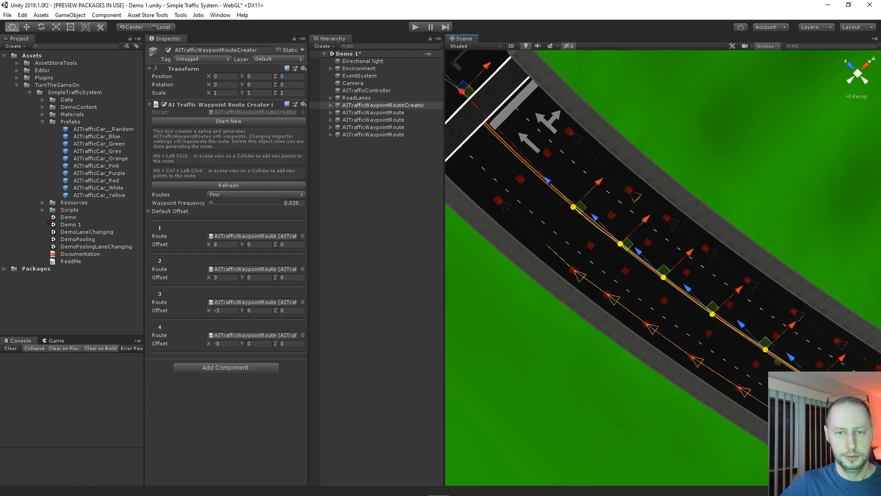
pyautogui.keyDown('alt'); pyautogui.click(538, 174); pyautogui.keyUp('alt')
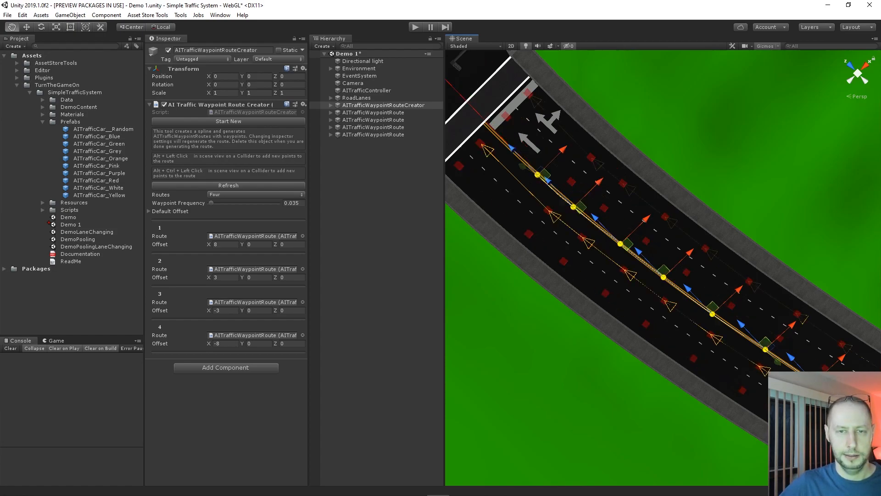
pyautogui.keyDown('alt'); pyautogui.click(503, 141); pyautogui.keyUp('alt')
# Pull the spline's end control point back towards the far crosswalk and refresh the routes
pyautogui.moveTo(503, 141); pyautogui.dragTo(618, 235, button='middle')
pyautogui.moveTo(481, 94); pyautogui.dragTo(548, 165)
pyautogui.click(229, 185)
# Fine-tune the last spline points so the lanes' final waypoints line up at the far crosswalk, and refresh the routes
pyautogui.moveTo(596, 239); pyautogui.dragTo(716, 261, button='right')
pyautogui.scroll(6, 716, 262)
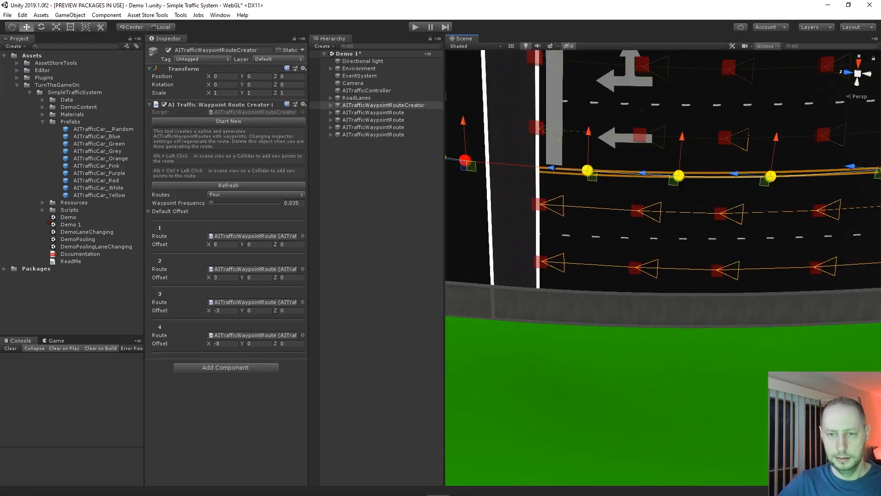
pyautogui.moveTo(597, 207); pyautogui.dragTo(697, 269, button='middle')
pyautogui.moveTo(650, 230); pyautogui.dragTo(666, 231)
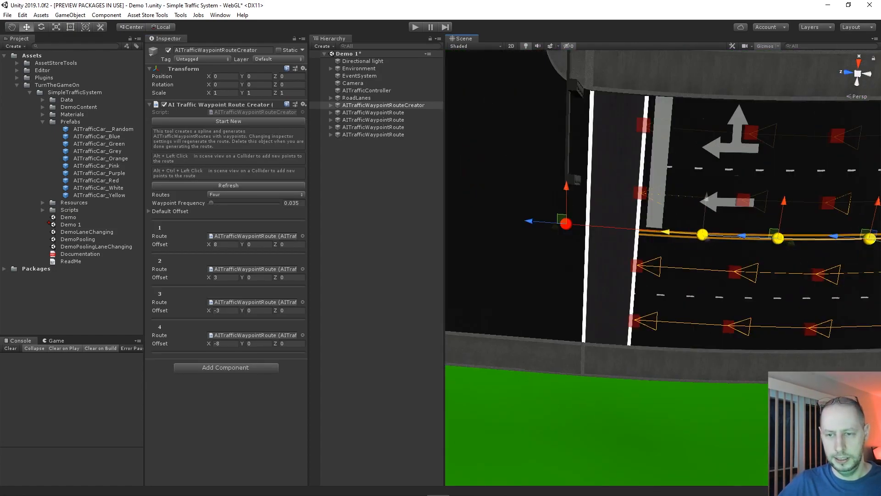
pyautogui.moveTo(530, 221); pyautogui.dragTo(556, 223)
pyautogui.moveTo(593, 188); pyautogui.dragTo(592, 192)
pyautogui.click(229, 186)
# Move the start control point from the grass onto the centre line at the first intersection's crosswalk and refresh the routes
pyautogui.scroll(-10, 663, 266)
pyautogui.moveTo(790, 165); pyautogui.dragTo(541, 340, button='middle')
pyautogui.keyDown('alt'); pyautogui.moveTo(827, 198); pyautogui.dragTo(628, 194); pyautogui.keyUp('alt')
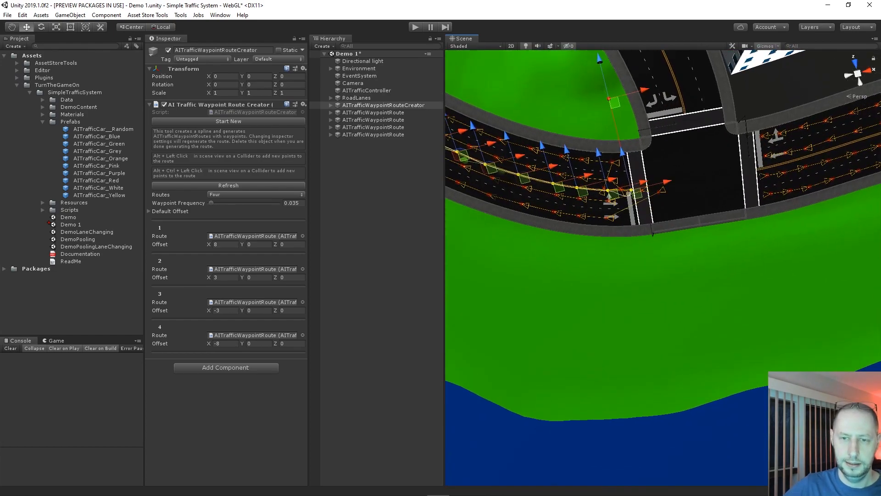
pyautogui.scroll(10, 629, 194)
pyautogui.moveTo(629, 151); pyautogui.dragTo(705, 400, button='middle')
pyautogui.scroll(-5, 706, 399)
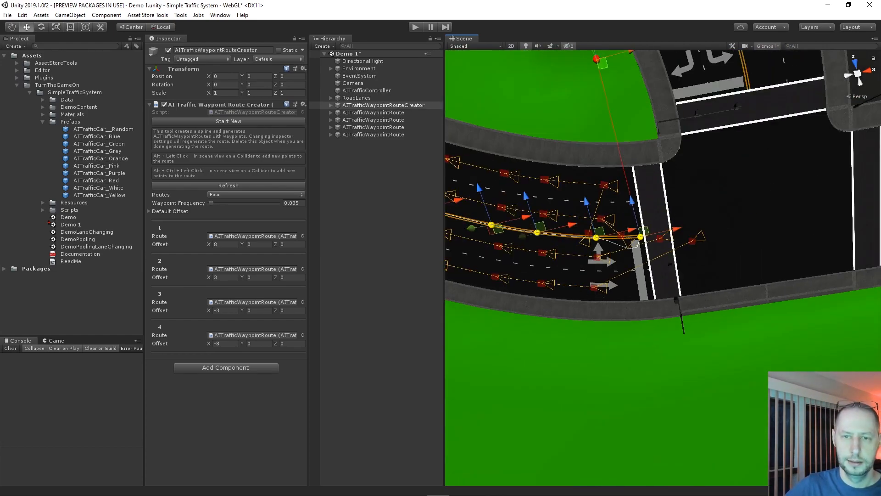
pyautogui.moveTo(597, 62); pyautogui.dragTo(597, 117, button='middle')
pyautogui.moveTo(588, 79); pyautogui.dragTo(666, 248)
pyautogui.click(229, 185)
# Nudge the start control point back to the crosswalk's far edge so the first waypoints sit near the stop line
pyautogui.scroll(5, 671, 288)
pyautogui.scroll(2, 669, 287)
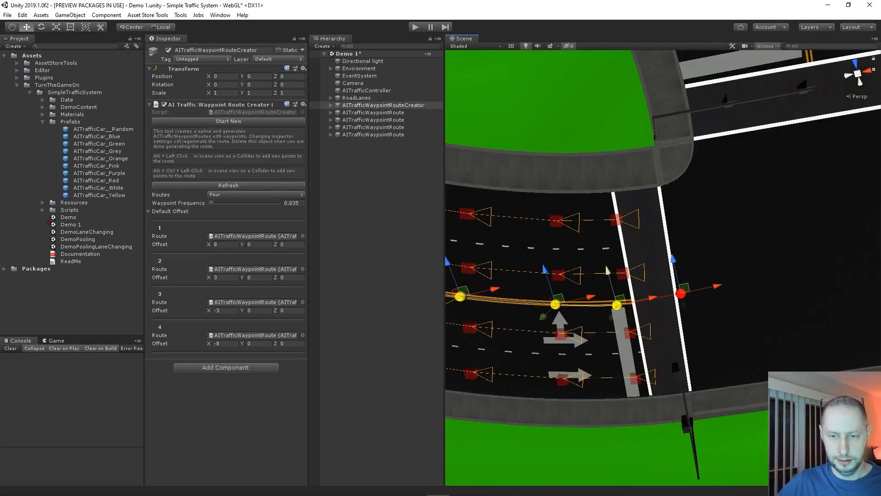
pyautogui.moveTo(716, 286); pyautogui.dragTo(706, 288)
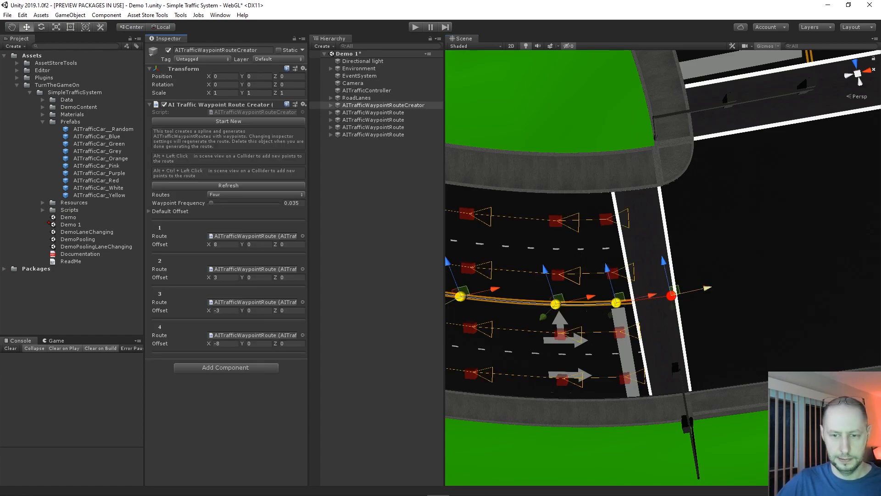
# Examine the four generated lanes along the whole curved road and at both intersections
pyautogui.press('a')
pyautogui.moveTo(661, 266); pyautogui.dragTo(722, 269, button='right')
pyautogui.press('s')
pyautogui.press('s')
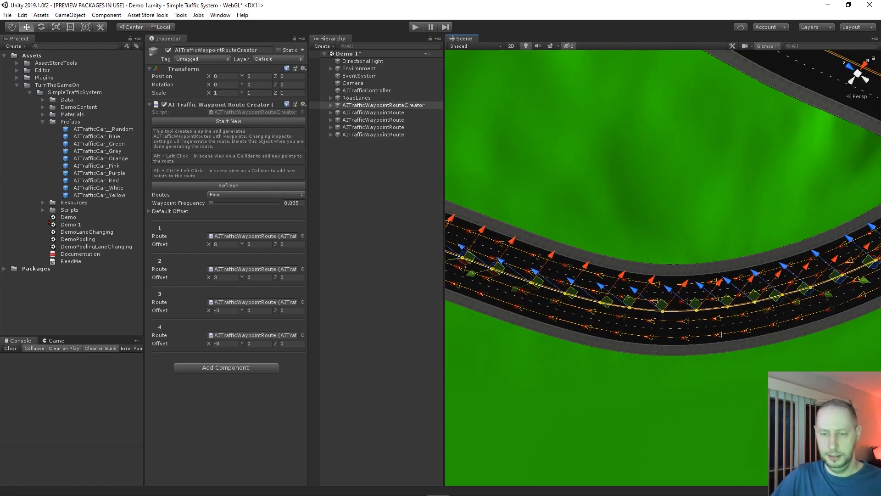
pyautogui.moveTo(486, 221); pyautogui.dragTo(854, 311, button='middle')
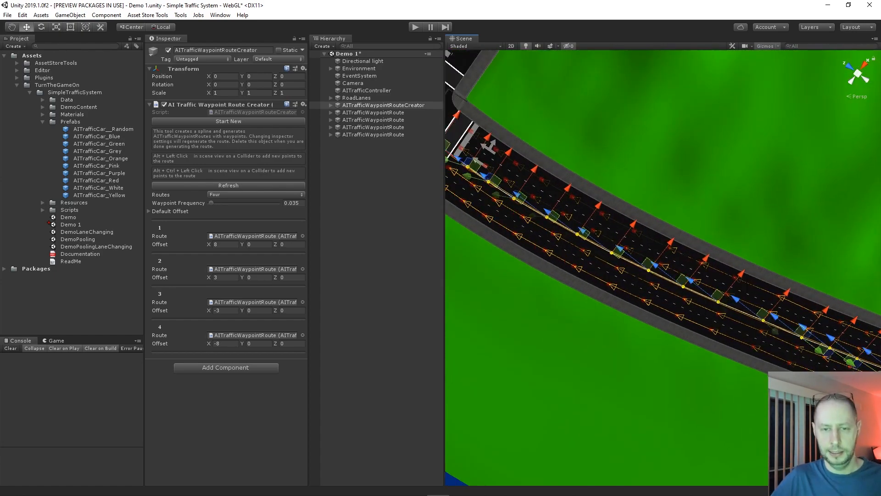
pyautogui.moveTo(643, 257); pyautogui.dragTo(683, 257, button='right')
pyautogui.moveTo(486, 225); pyautogui.dragTo(701, 235, button='middle')
pyautogui.scroll(8, 663, 268)
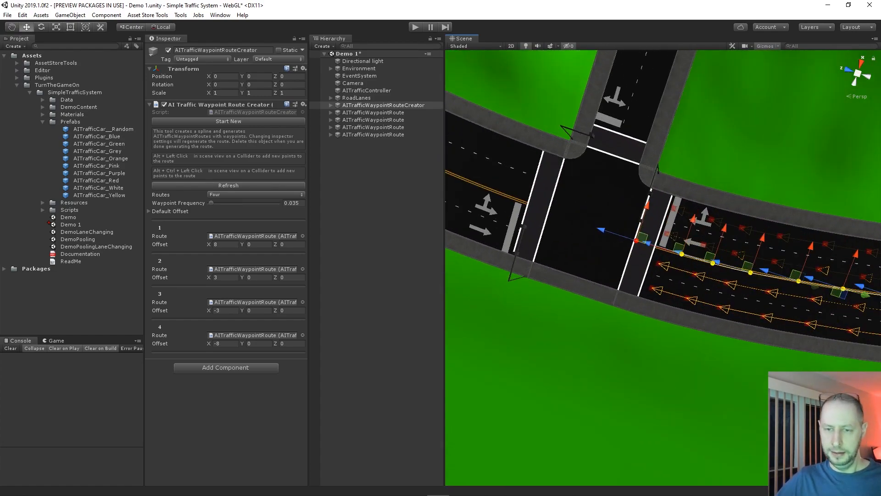
pyautogui.moveTo(689, 211); pyautogui.dragTo(596, 298, button='middle')
pyautogui.moveTo(666, 221); pyautogui.dragTo(563, 356, button='middle')
pyautogui.scroll(-4, 663, 268)
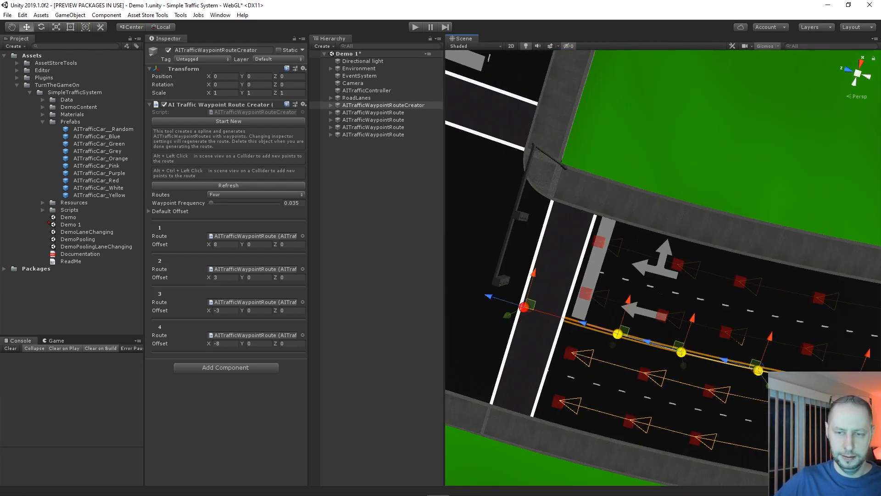
pyautogui.moveTo(757, 325); pyautogui.dragTo(553, 211, button='middle')
pyautogui.keyDown('alt'); pyautogui.moveTo(689, 267); pyautogui.dragTo(597, 257, button='right'); pyautogui.keyUp('alt')
pyautogui.moveTo(826, 276); pyautogui.dragTo(487, 276, button='middle')
pyautogui.keyDown('alt'); pyautogui.moveTo(487, 275); pyautogui.dragTo(473, 273, button='right'); pyautogui.keyUp('alt')
pyautogui.moveTo(849, 202); pyautogui.dragTo(480, 337, button='middle')
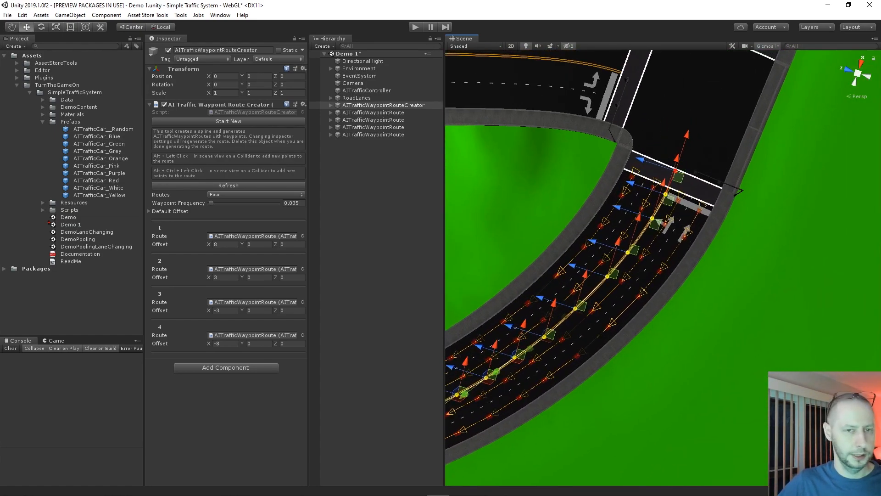
# Start a new spline in AITrafficWaypointRouteCreator, keeping the four routes of the curved road
pyautogui.click(381, 206)
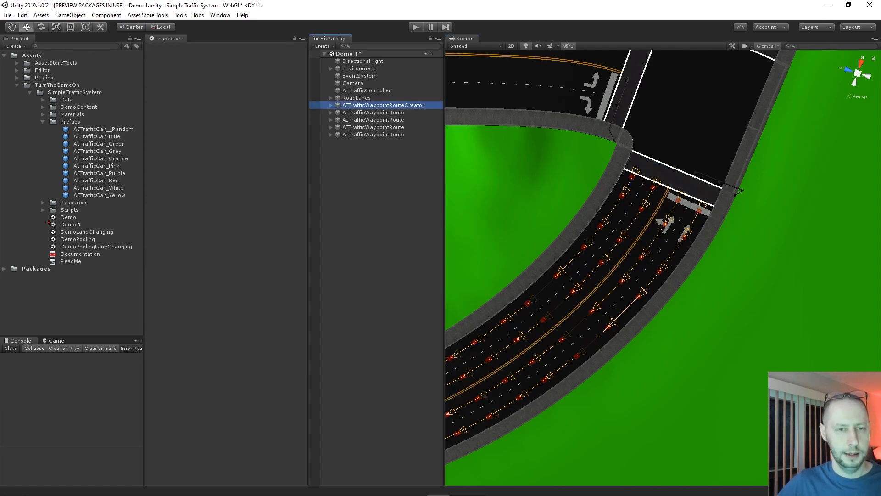
pyautogui.click(317, 105)
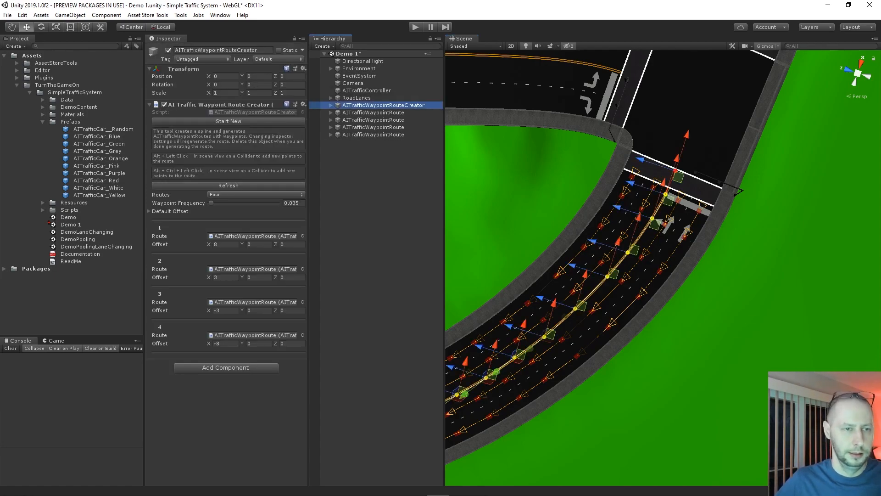
pyautogui.click(228, 121)
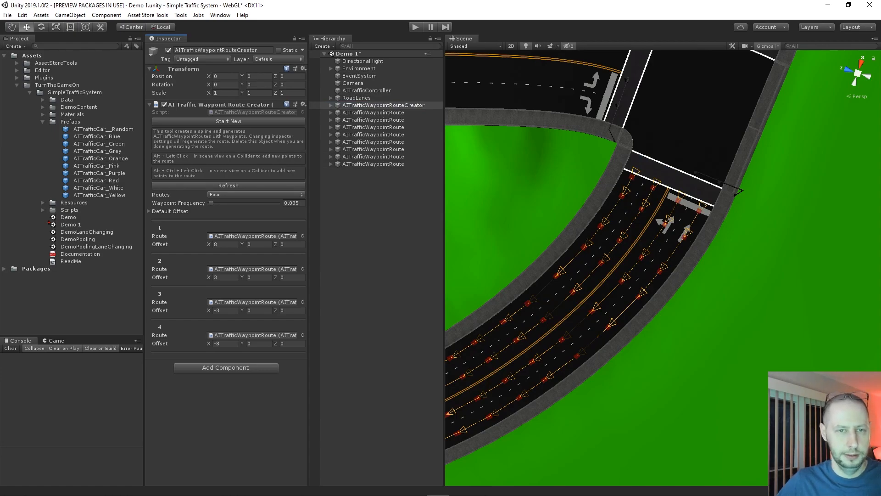
# Parent the curved road's four finished AITrafficWaypointRoute objects under RoadLanes
pyautogui.click(321, 112)
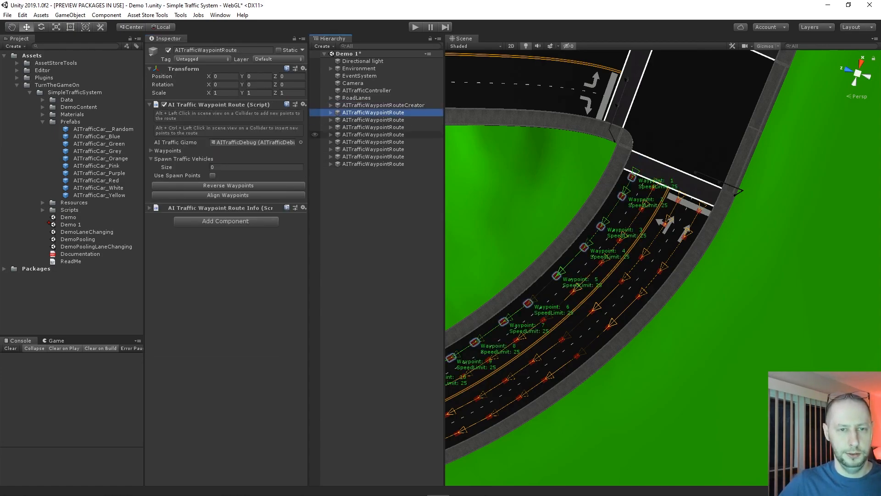
pyautogui.keyDown('shift'); pyautogui.click(322, 135); pyautogui.keyUp('shift')
pyautogui.moveTo(367, 120); pyautogui.dragTo(357, 98)
# Reverse the waypoints of the two routes on the outer side of the curved road's centre line
pyautogui.click(379, 164)
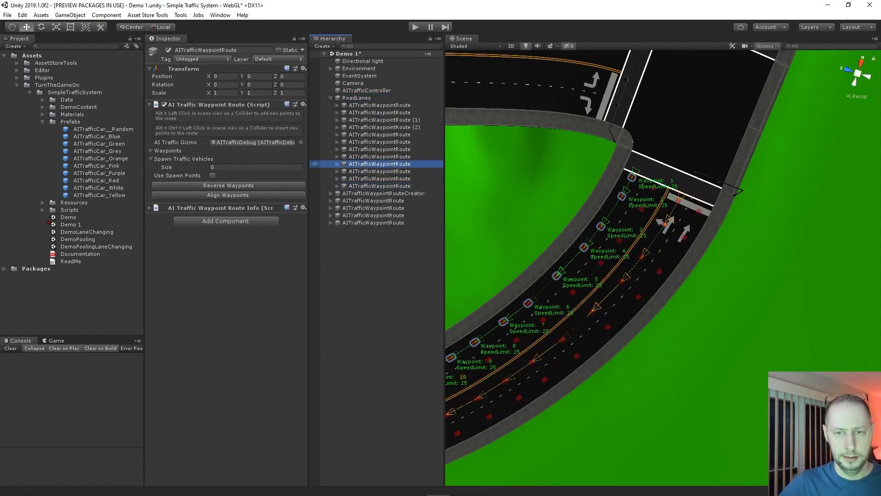
pyautogui.click(379, 171)
pyautogui.click(380, 179)
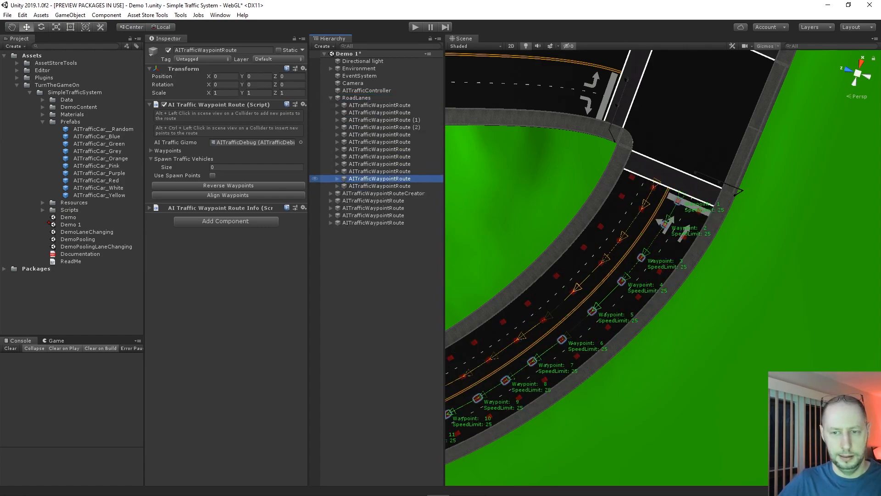
pyautogui.click(228, 186)
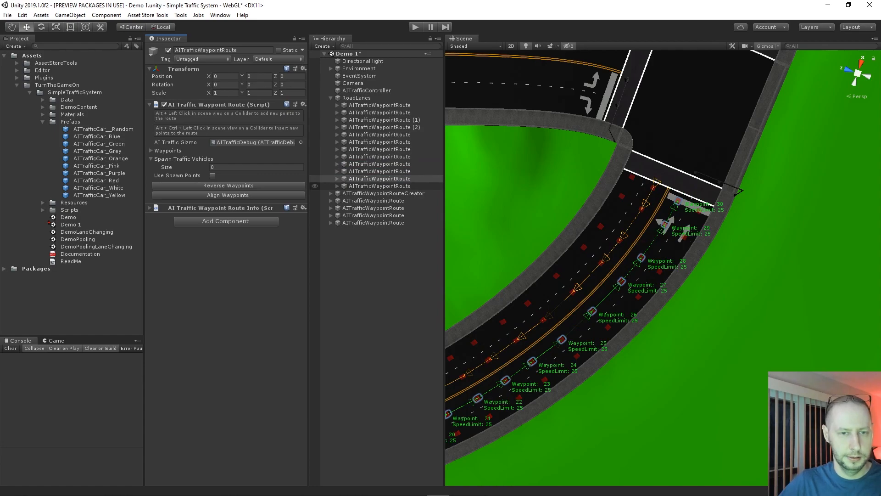
pyautogui.click(379, 186)
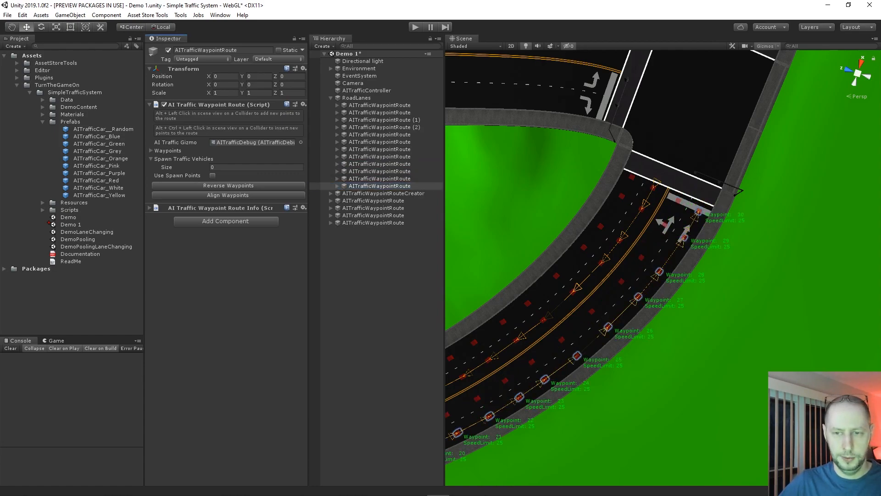
pyautogui.click(376, 294)
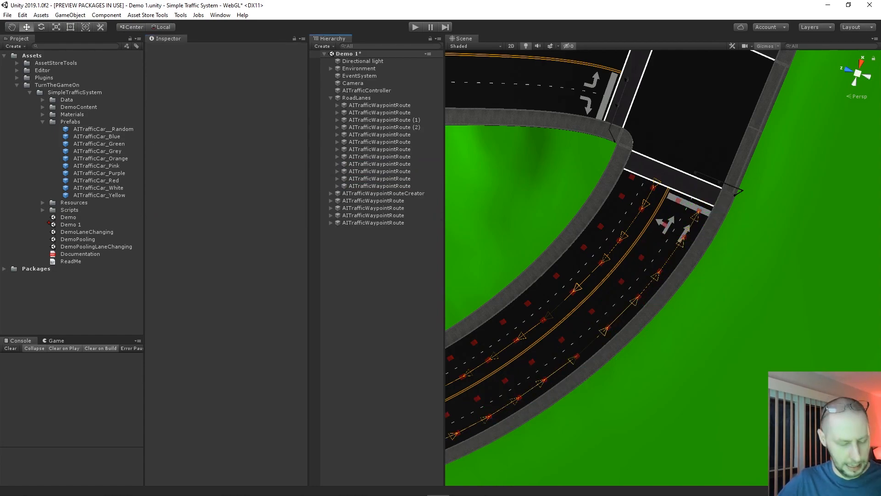
# Examine the lanes and driving directions of the routed roads along the map's outer edge and both intersections
pyautogui.scroll(-10, 663, 268)
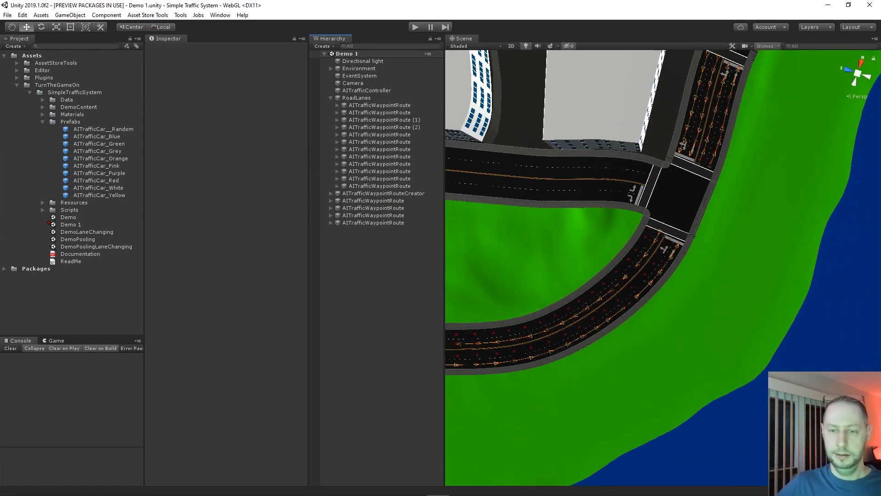
pyautogui.moveTo(688, 266); pyautogui.dragTo(468, 264, button='right')
pyautogui.moveTo(688, 271); pyautogui.dragTo(601, 413, button='middle')
pyautogui.scroll(-3, 663, 268)
pyautogui.scroll(-10, 663, 268)
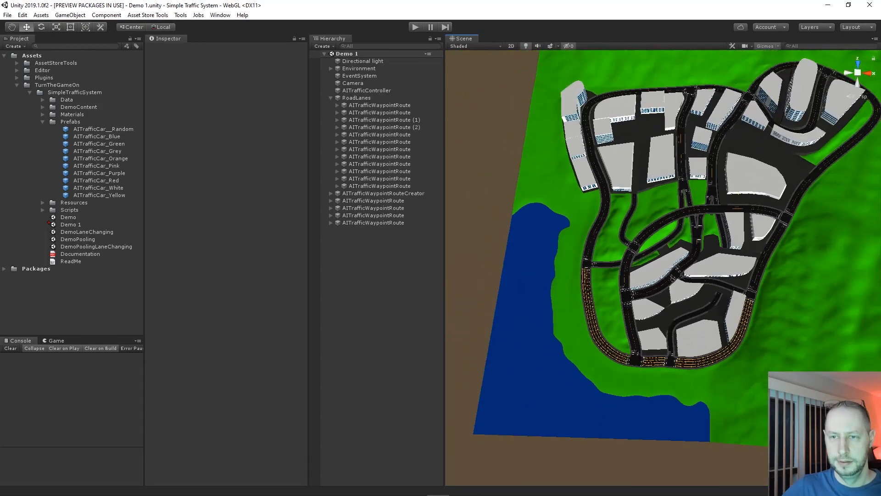
pyautogui.scroll(17, 663, 268)
pyautogui.moveTo(663, 267); pyautogui.dragTo(648, 218, button='middle')
pyautogui.moveTo(648, 218)
pyautogui.keyDown('alt'); pyautogui.mouseDown(button='right')
pyautogui.moveTo(666, 218)
pyautogui.moveTo(633, 218)
pyautogui.mouseUp(button='right'); pyautogui.keyUp('alt')
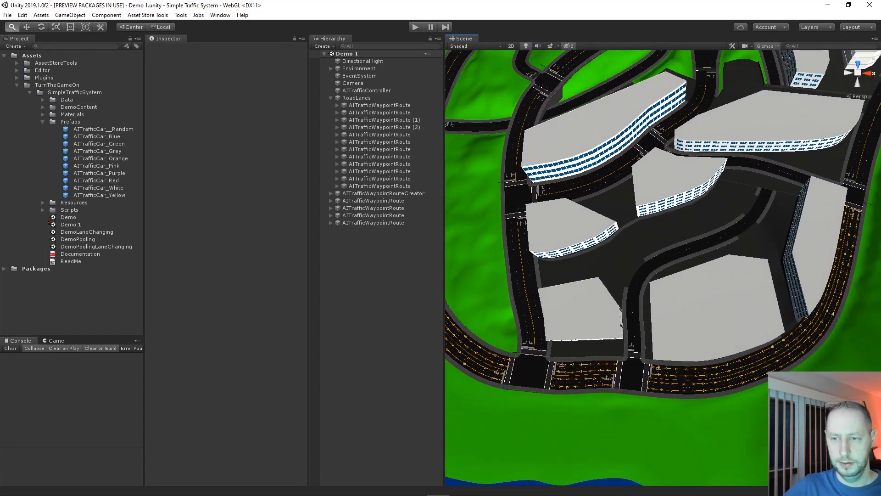
pyautogui.scroll(12, 663, 268)
pyautogui.scroll(-4, 663, 268)
pyautogui.moveTo(663, 268); pyautogui.dragTo(628, 256, button='middle')
pyautogui.scroll(3, 663, 268)
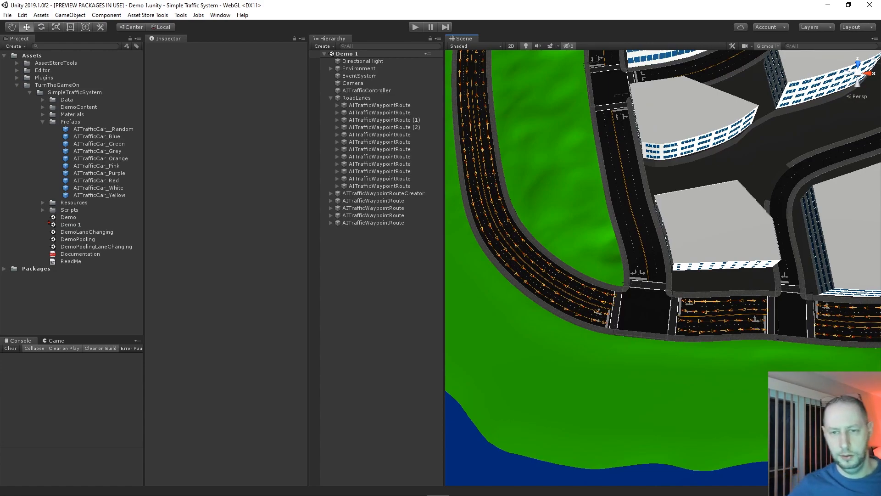
pyautogui.moveTo(663, 268); pyautogui.dragTo(599, 256, button='middle')
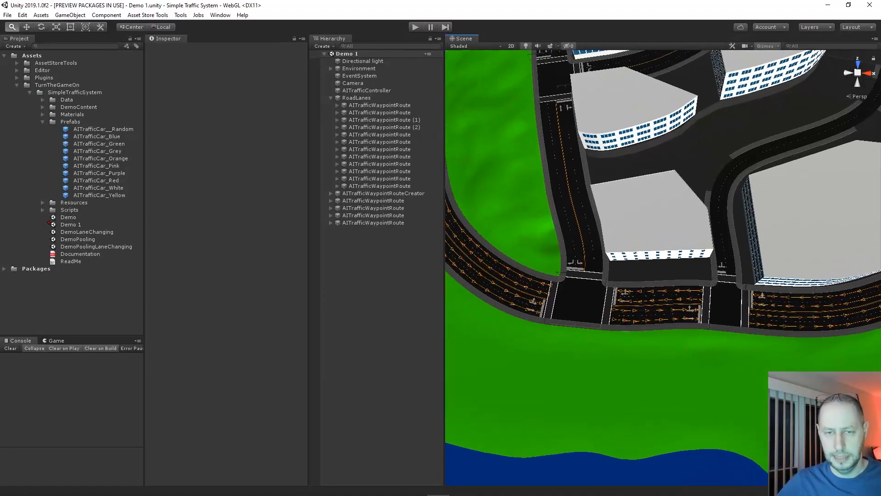
# Inspect the unrouted four-lane road between the buildings and the green field, including the intersections at its ends
pyautogui.keyDown('alt'); pyautogui.moveTo(663, 268); pyautogui.dragTo(685, 262); pyautogui.keyUp('alt')
pyautogui.moveTo(663, 267); pyautogui.dragTo(707, 230, button='middle')
pyautogui.keyDown('alt'); pyautogui.moveTo(707, 229); pyautogui.dragTo(675, 229, button='right'); pyautogui.keyUp('alt')
pyautogui.moveTo(664, 268); pyautogui.dragTo(676, 280, button='middle')
pyautogui.keyDown('alt'); pyautogui.moveTo(664, 267); pyautogui.dragTo(852, 268); pyautogui.keyUp('alt')
pyautogui.moveTo(663, 268); pyautogui.dragTo(732, 201, button='middle')
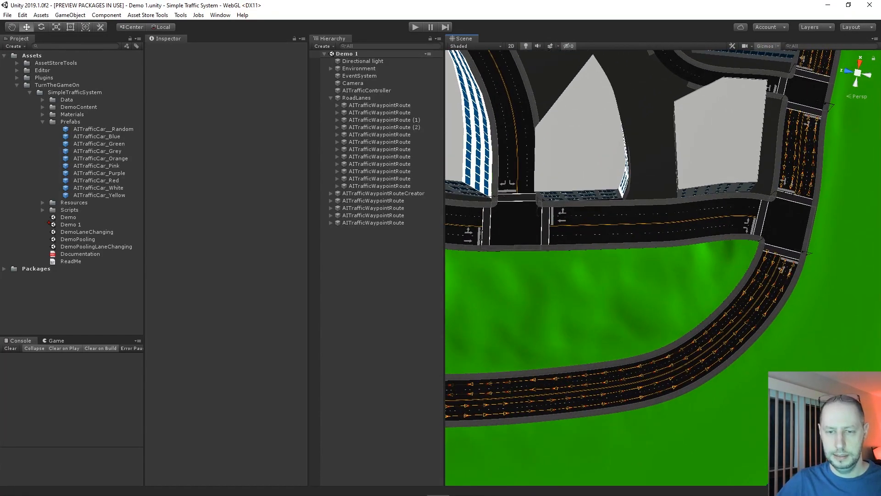
pyautogui.keyDown('alt'); pyautogui.moveTo(664, 267); pyautogui.dragTo(716, 268, button='right'); pyautogui.keyUp('alt')
pyautogui.moveTo(663, 268); pyautogui.dragTo(700, 306, button='middle')
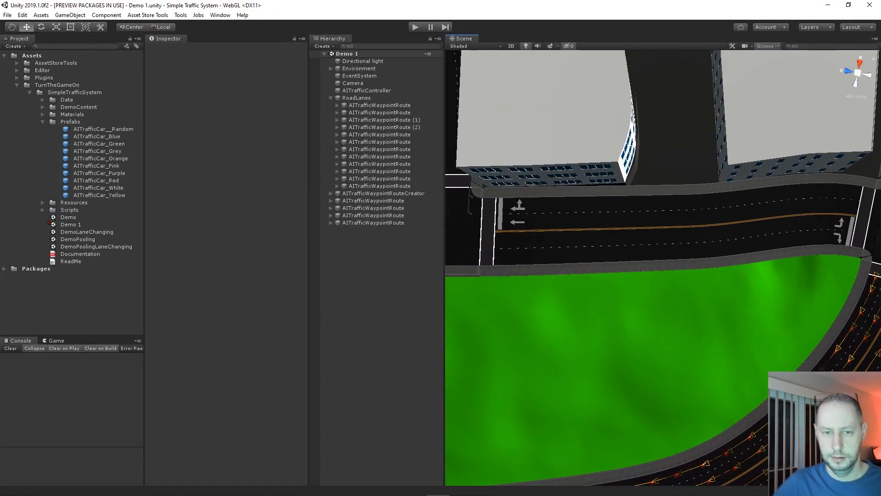
pyautogui.moveTo(794, 174); pyautogui.dragTo(532, 361, button='middle')
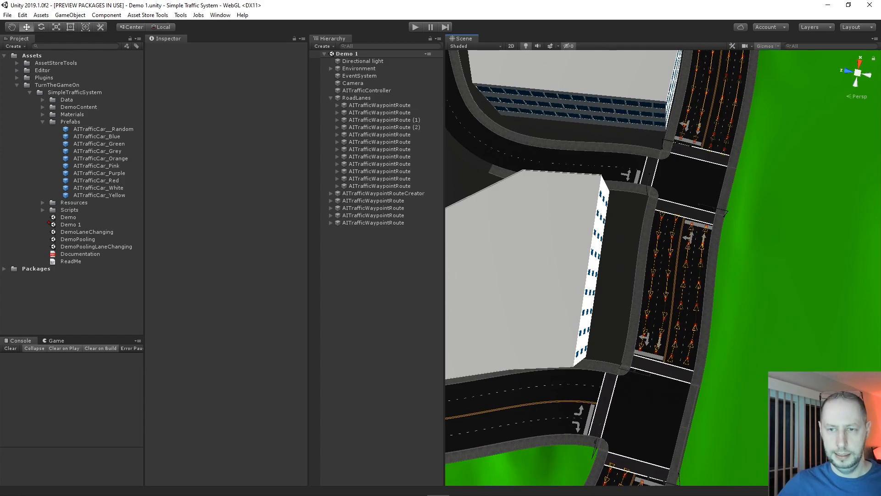
pyautogui.moveTo(514, 321); pyautogui.dragTo(794, 153, button='middle')
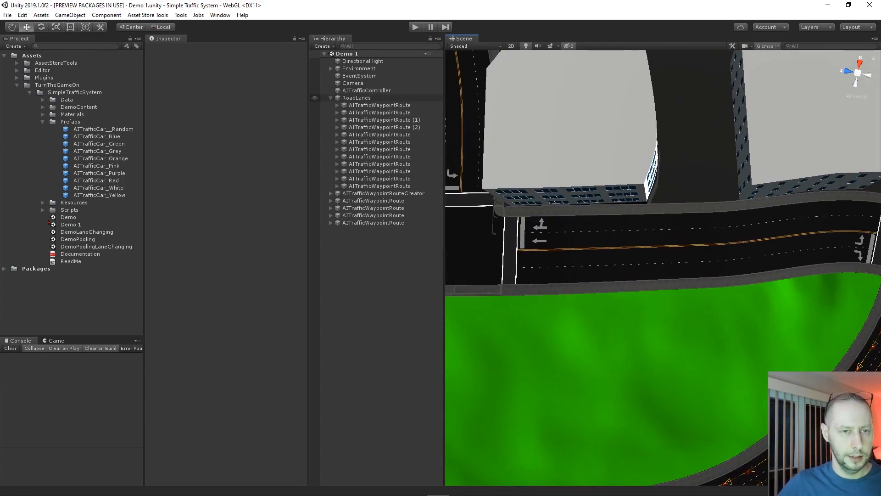
# Collapse RoadLanes and place AITrafficWaypointRouteCreator's first spline points along the centre line of the unrouted road beside the green field
pyautogui.click(330, 98)
pyautogui.click(384, 105)
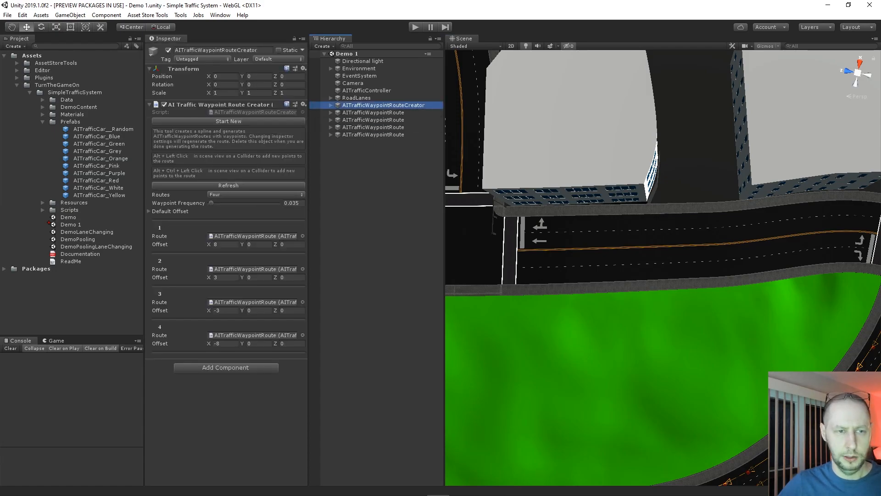
pyautogui.scroll(4, 664, 268)
pyautogui.moveTo(643, 248); pyautogui.dragTo(663, 260, button='middle')
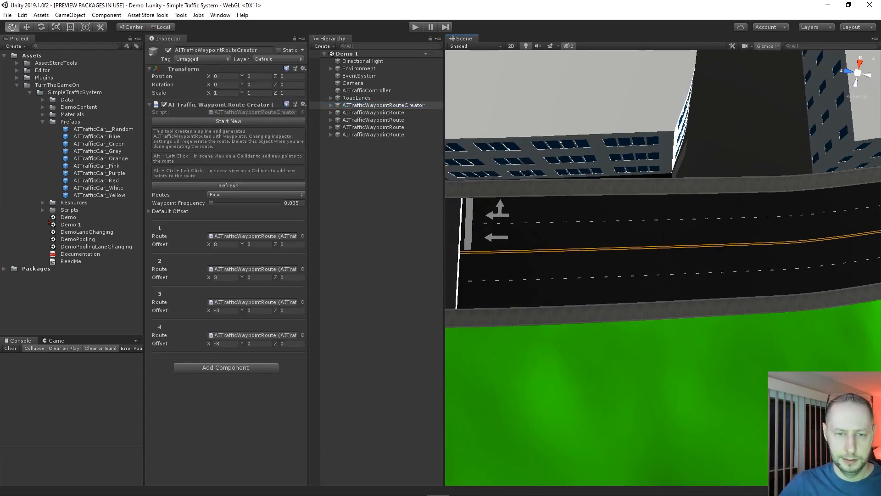
pyautogui.keyDown('alt'); pyautogui.click(462, 251); pyautogui.keyUp('alt')
pyautogui.keyDown('alt'); pyautogui.click(514, 252); pyautogui.keyUp('alt')
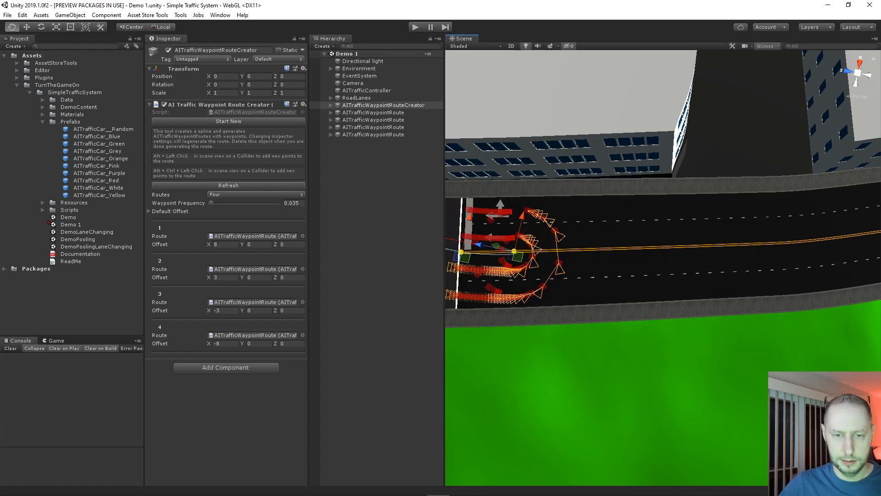
pyautogui.keyDown('alt'); pyautogui.click(579, 250); pyautogui.keyUp('alt')
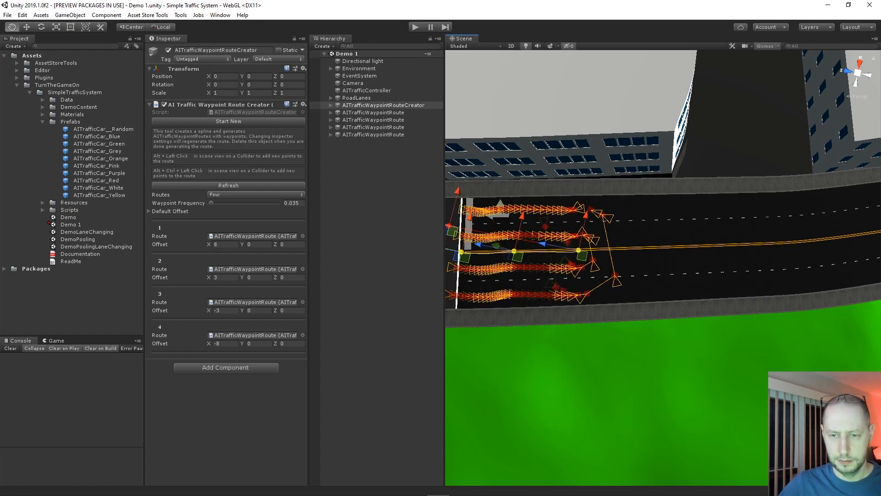
pyautogui.keyDown('alt'); pyautogui.click(632, 247); pyautogui.keyUp('alt')
pyautogui.keyDown('alt'); pyautogui.click(700, 245); pyautogui.keyUp('alt')
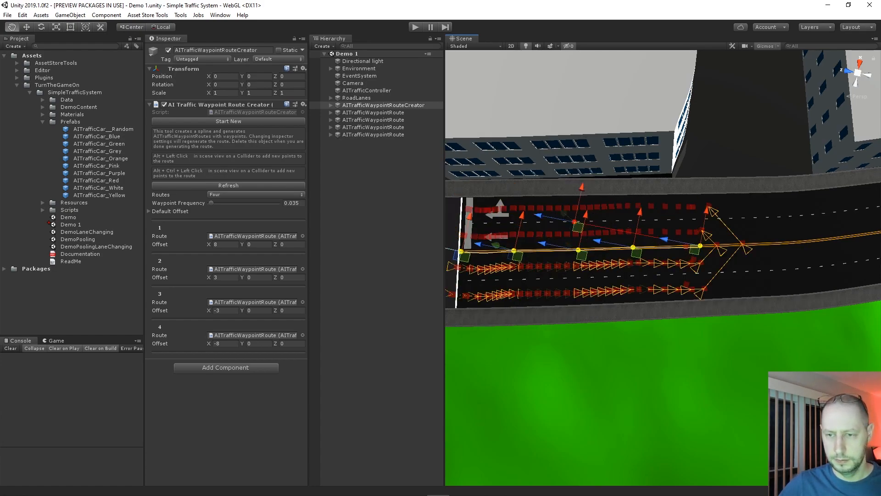
pyautogui.keyDown('alt'); pyautogui.click(785, 243); pyautogui.keyUp('alt')
# Continue the spline along the double centre line through the bend and end it inside the intersection at the curved road
pyautogui.moveTo(785, 244); pyautogui.dragTo(541, 262, button='middle')
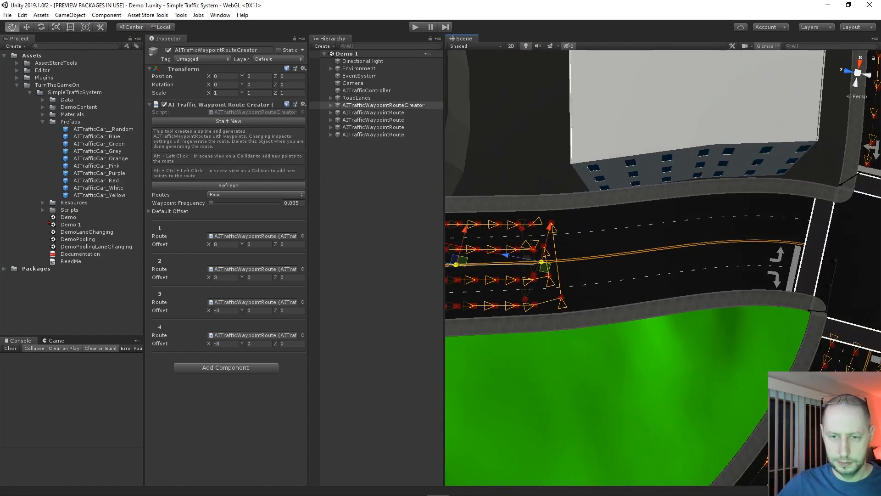
pyautogui.keyDown('alt'); pyautogui.click(607, 256); pyautogui.keyUp('alt')
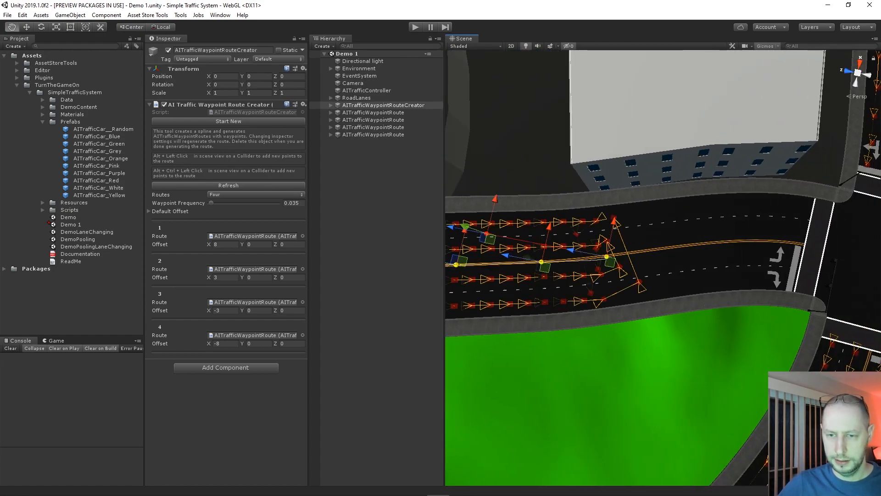
pyautogui.keyDown('alt'); pyautogui.click(660, 249); pyautogui.keyUp('alt')
pyautogui.keyDown('alt'); pyautogui.click(712, 243); pyautogui.keyUp('alt')
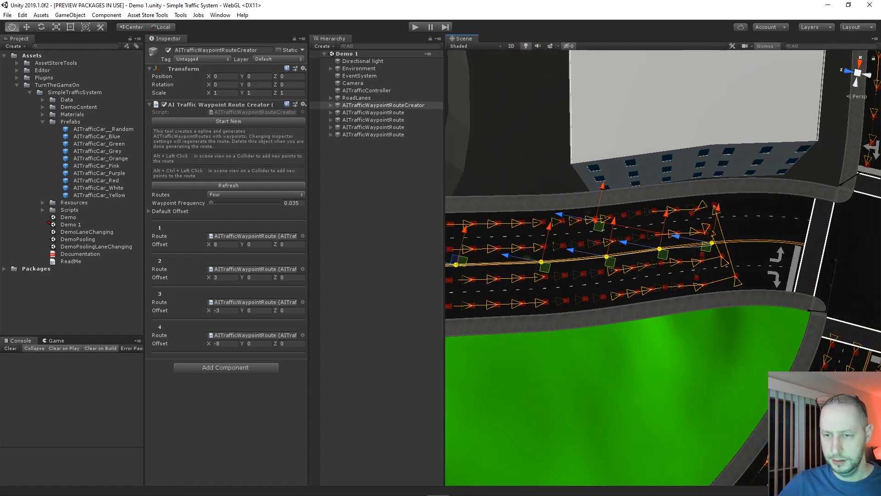
pyautogui.keyDown('alt'); pyautogui.click(747, 241); pyautogui.keyUp('alt')
pyautogui.keyDown('alt'); pyautogui.click(790, 243); pyautogui.keyUp('alt')
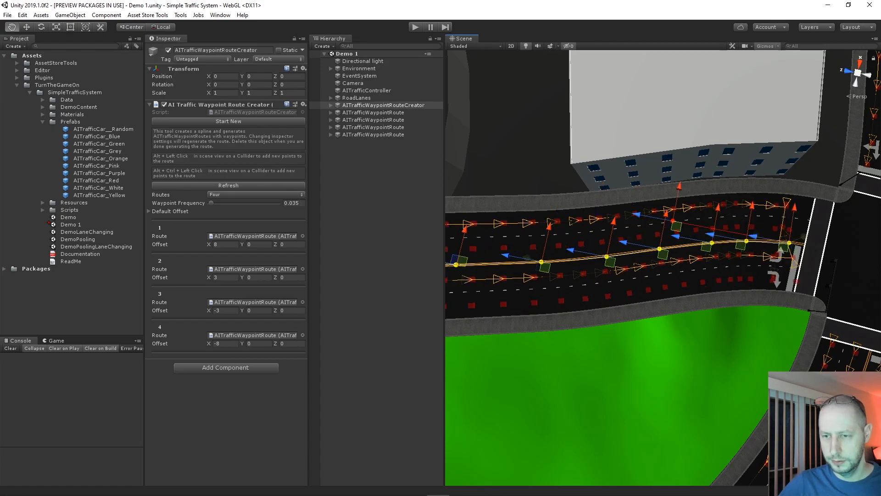
pyautogui.keyDown('alt'); pyautogui.click(861, 258); pyautogui.keyUp('alt')
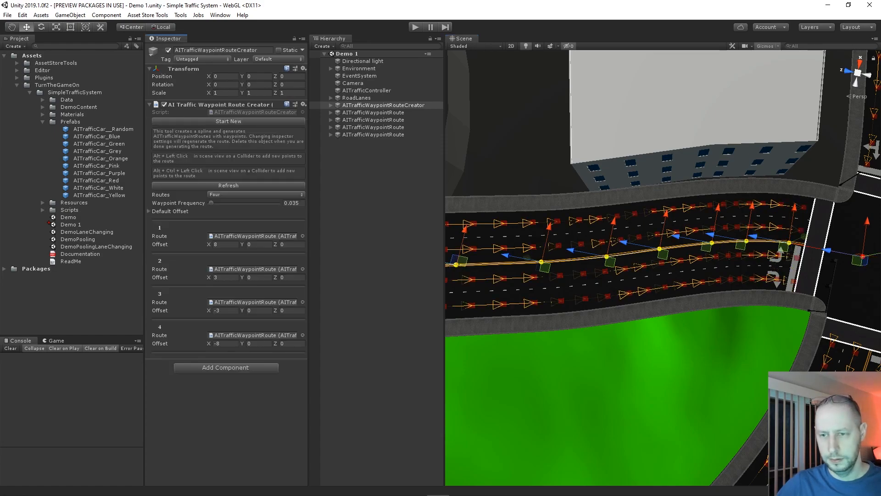
# Adjust the spline's control points at the starting intersection and refresh the four routes
pyautogui.press('f')
pyautogui.moveTo(509, 263); pyautogui.dragTo(507, 274)
pyautogui.moveTo(466, 301); pyautogui.dragTo(513, 311)
pyautogui.click(227, 186)
# Try a Waypoint Frequency of 0.1, refresh the routes and check the waypoint spacing along the road
pyautogui.click(293, 203)
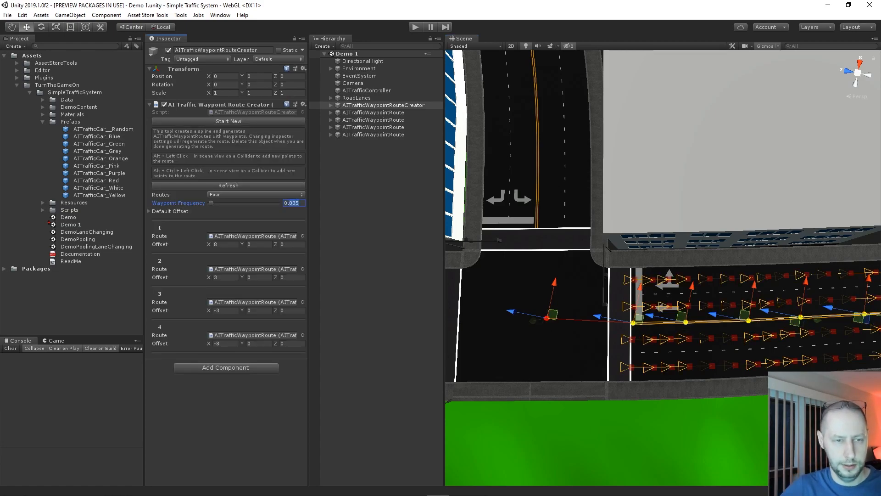
pyautogui.write('0.1')
pyautogui.click(228, 185)
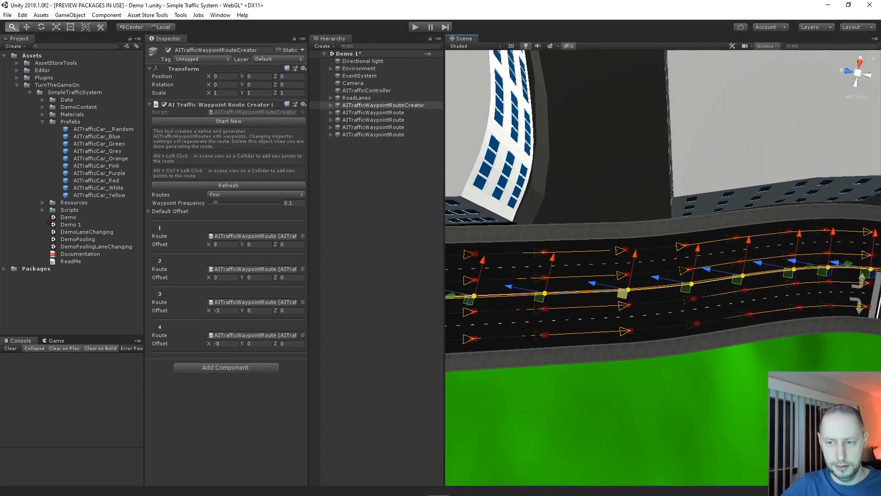
pyautogui.moveTo(623, 294); pyautogui.dragTo(412, 325, button='middle')
pyautogui.moveTo(596, 303); pyautogui.dragTo(789, 298, button='middle')
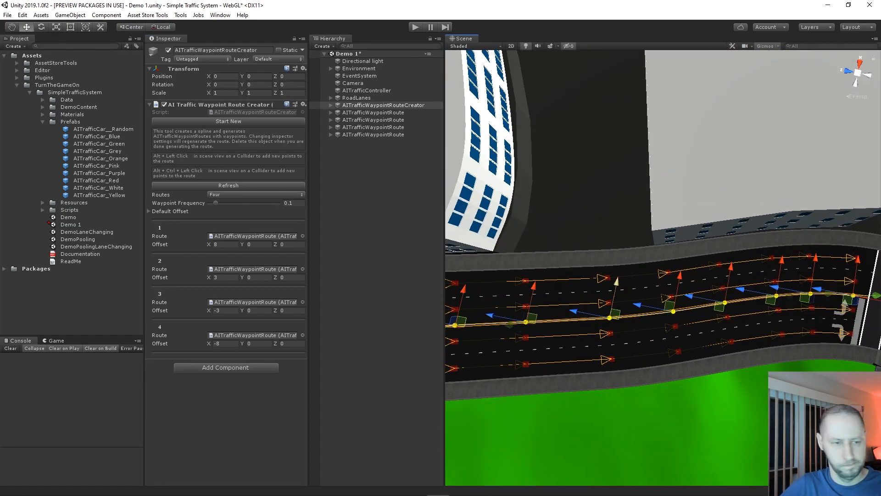
# Set the Waypoint Frequency to 0.085, then adjust the spline's end points at the curved road's intersection and refresh the routes
pyautogui.moveTo(294, 202); pyautogui.dragTo(289, 202)
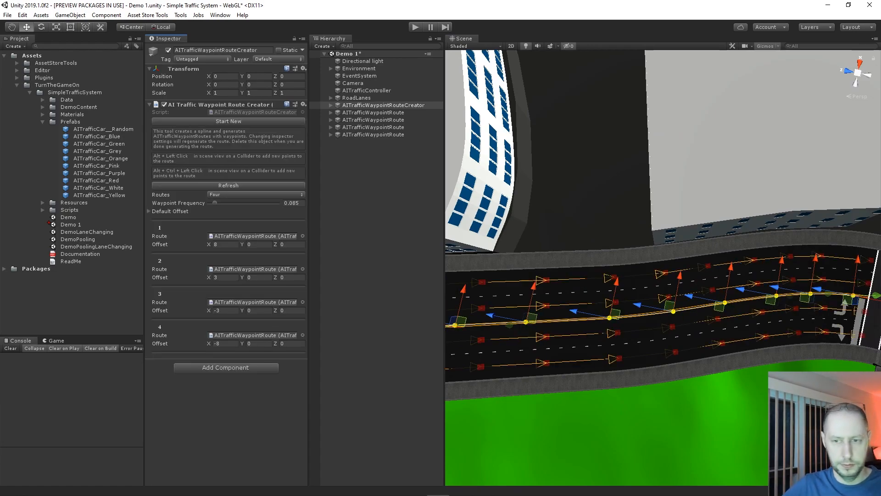
pyautogui.scroll(-5, 664, 268)
pyautogui.moveTo(734, 289); pyautogui.dragTo(587, 269, button='middle')
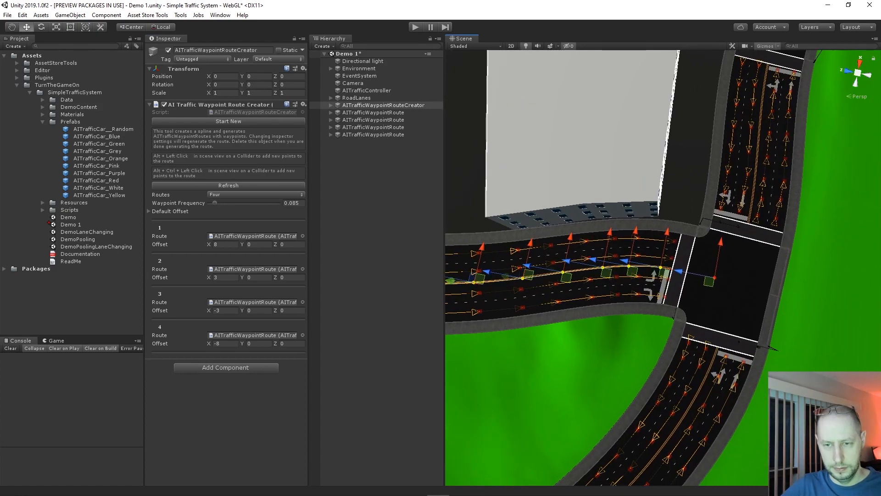
pyautogui.scroll(2, 663, 268)
pyautogui.moveTo(753, 251); pyautogui.dragTo(752, 258)
pyautogui.moveTo(711, 285); pyautogui.dragTo(679, 278)
pyautogui.moveTo(720, 252); pyautogui.dragTo(722, 247)
pyautogui.click(228, 186)
# Reposition the spline's starting control points so the first waypoints of all four lanes sit at the stop line
pyautogui.click(383, 105)
pyautogui.moveTo(514, 267); pyautogui.dragTo(680, 265, button='middle')
pyautogui.moveTo(530, 253); pyautogui.dragTo(593, 258)
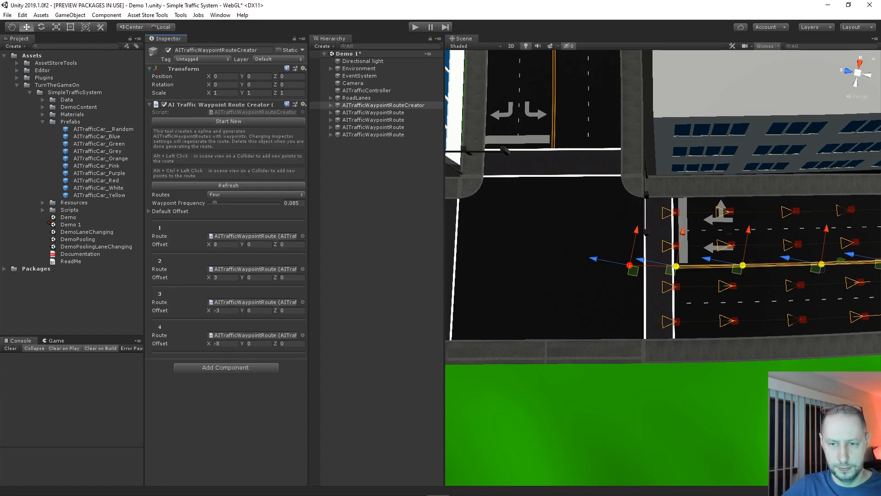
pyautogui.moveTo(640, 261); pyautogui.dragTo(657, 263)
pyautogui.moveTo(700, 233); pyautogui.dragTo(700, 230)
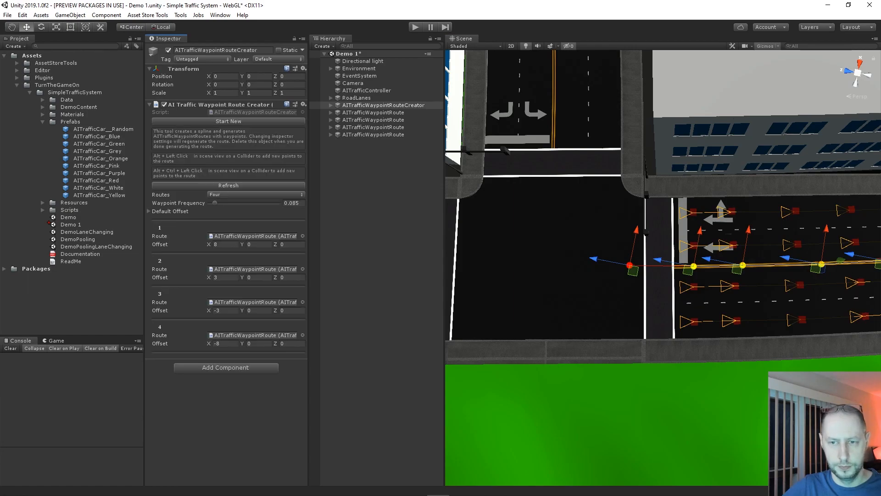
pyautogui.moveTo(658, 260); pyautogui.dragTo(649, 259)
pyautogui.moveTo(691, 229); pyautogui.dragTo(691, 232)
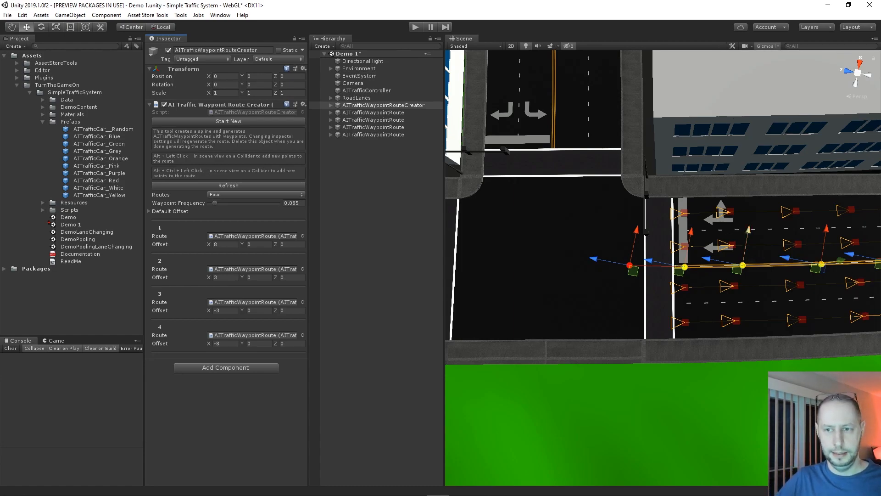
# Parent the four new AITrafficWaypointRoute objects of the road beside the green field under RoadLanes
pyautogui.scroll(-5, 663, 268)
pyautogui.moveTo(735, 261); pyautogui.dragTo(542, 280, button='middle')
pyautogui.scroll(-5, 664, 268)
pyautogui.moveTo(688, 276)
pyautogui.mouseDown(button='right')
pyautogui.moveTo(611, 266)
pyautogui.moveTo(703, 271)
pyautogui.moveTo(719, 280)
pyautogui.moveTo(668, 269)
pyautogui.moveTo(688, 270)
pyautogui.mouseUp(button='right')
pyautogui.moveTo(588, 275); pyautogui.dragTo(671, 282, button='middle')
pyautogui.click(376, 220)
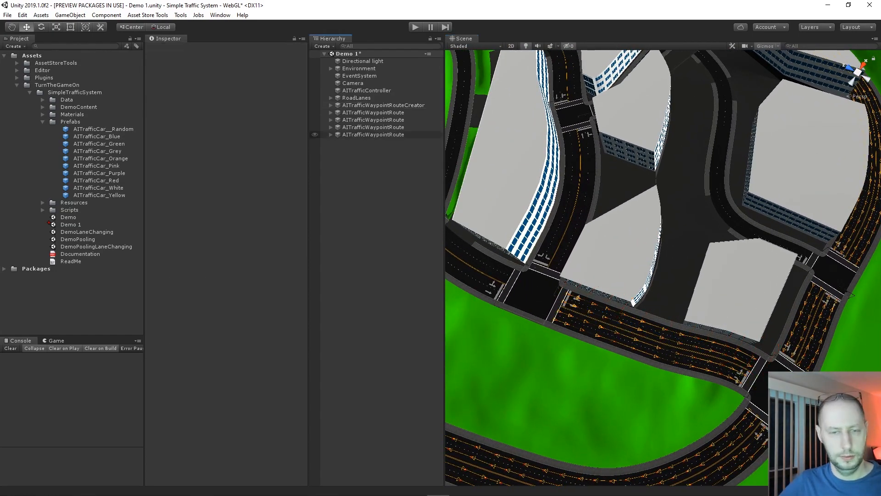
pyautogui.click(330, 98)
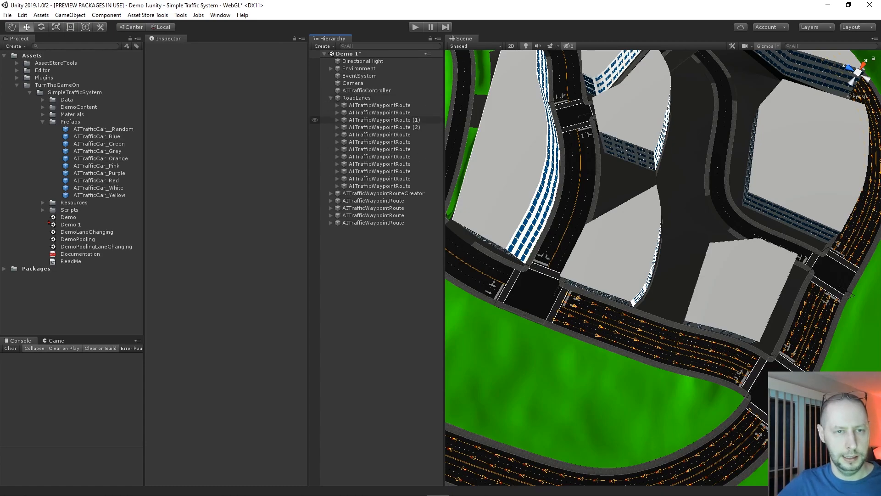
pyautogui.click(372, 223)
pyautogui.keyDown('shift'); pyautogui.click(372, 200); pyautogui.keyUp('shift')
pyautogui.moveTo(373, 201); pyautogui.dragTo(377, 188)
pyautogui.click(377, 266)
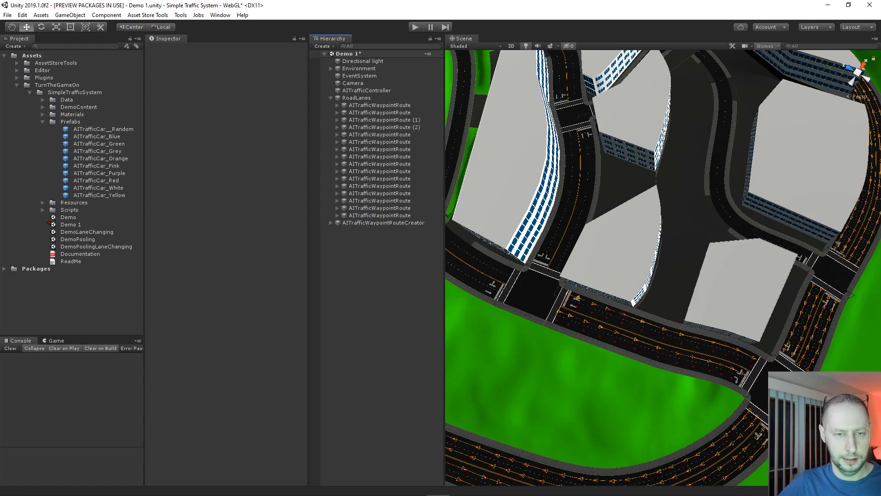
# Reverse the waypoints of the two new routes on the building side of the road's centre line
pyautogui.click(380, 216)
pyautogui.scroll(6, 663, 268)
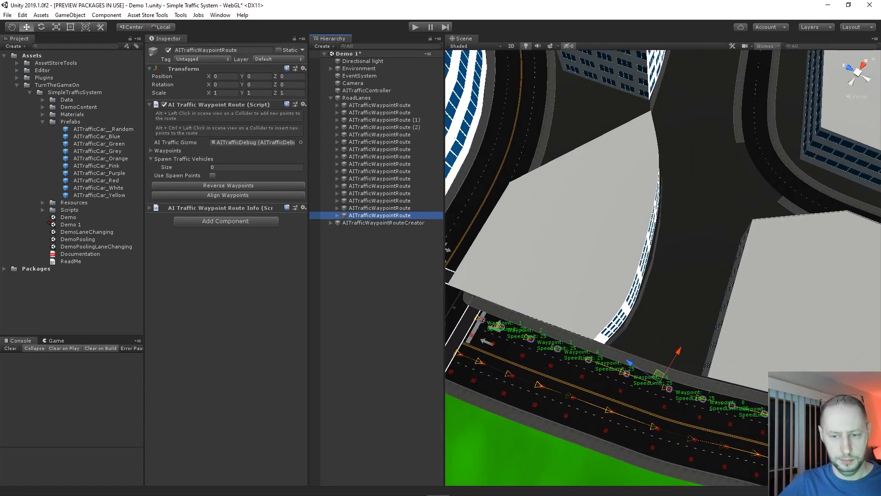
pyautogui.click(228, 185)
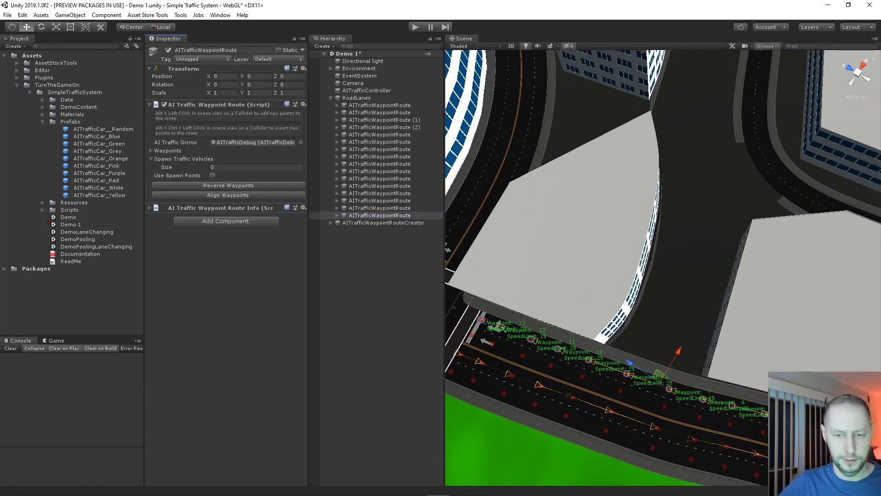
pyautogui.click(380, 208)
pyautogui.click(229, 184)
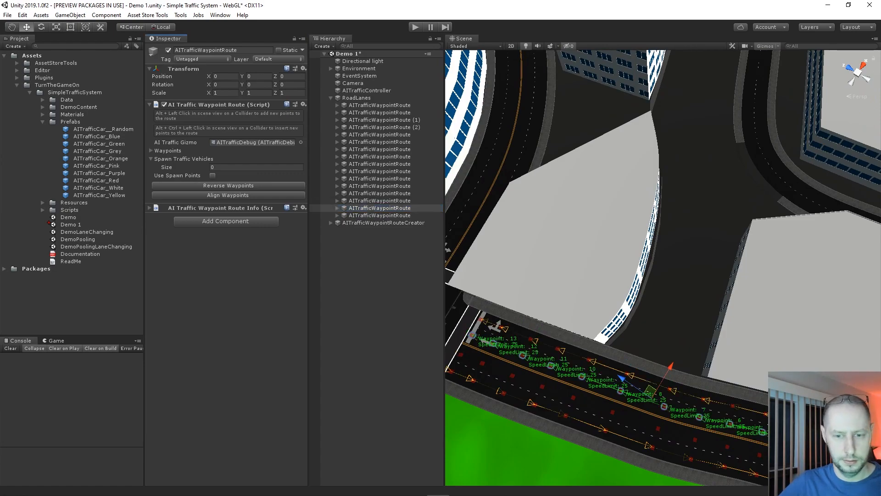
pyautogui.click(380, 276)
# Check the driving directions of the road's four new routes, stepping through them one by one
pyautogui.scroll(-6, 664, 267)
pyautogui.scroll(3, 664, 267)
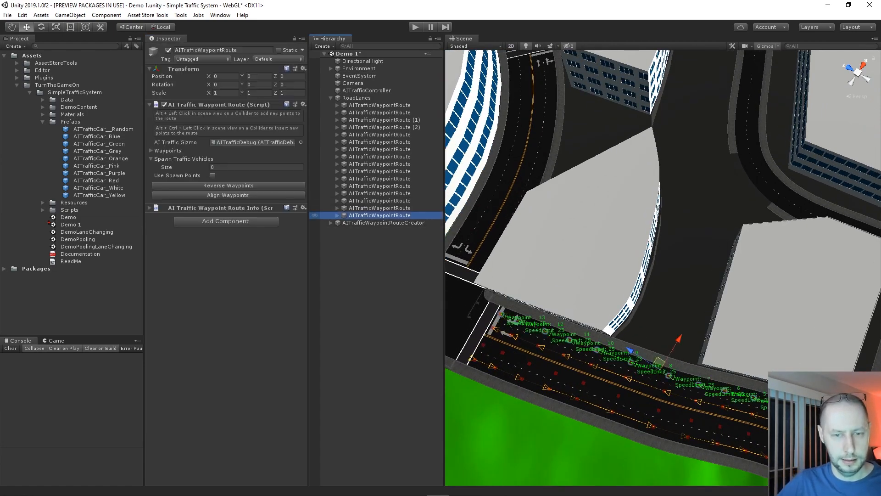
pyautogui.click(316, 215)
pyautogui.press('Up')
pyautogui.press('Up')
pyautogui.press('Up')
pyautogui.click(380, 276)
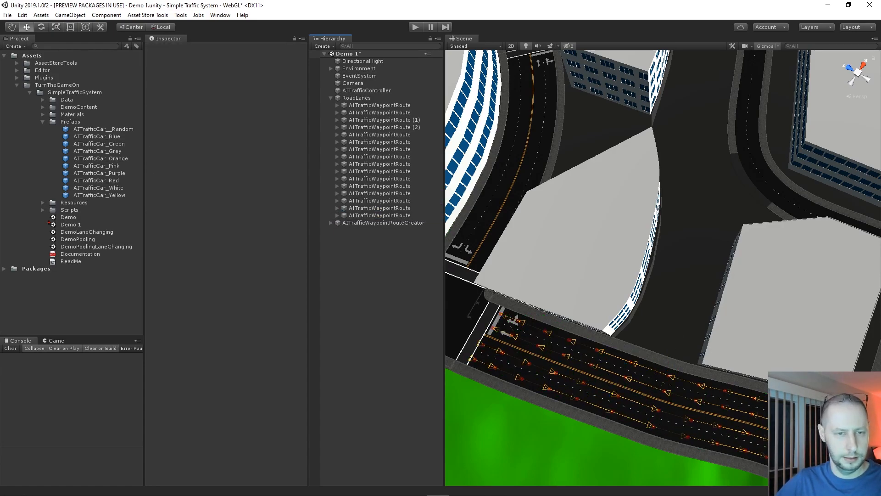
# Start a new set of routes in AITrafficWaypointRouteCreator for the narrow road between the buildings, with Routes set to Two
pyautogui.click(330, 97)
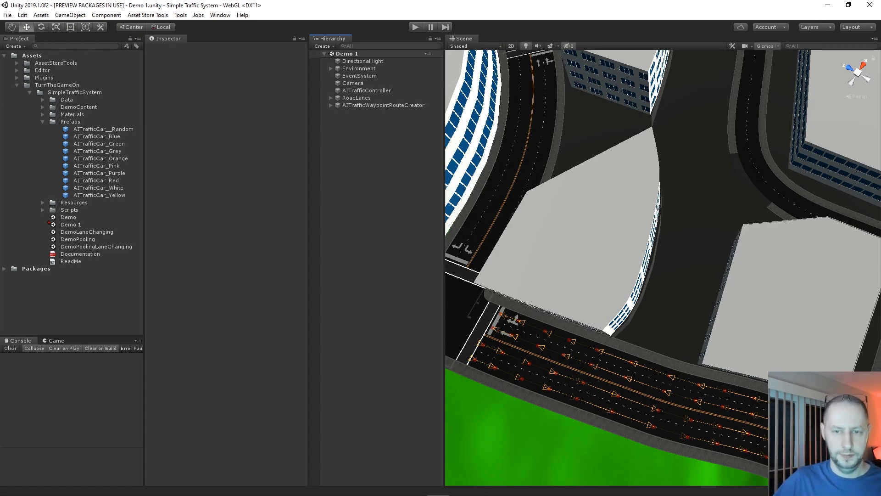
pyautogui.scroll(-5, 663, 268)
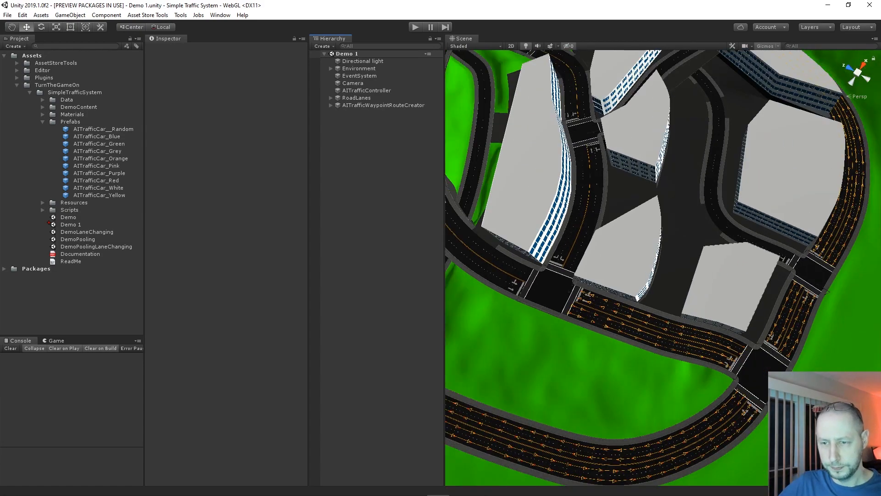
pyautogui.moveTo(725, 275); pyautogui.dragTo(583, 273, button='middle')
pyautogui.moveTo(665, 275)
pyautogui.mouseDown(button='right')
pyautogui.moveTo(528, 225)
pyautogui.moveTo(663, 275)
pyautogui.mouseUp(button='right')
pyautogui.moveTo(689, 257); pyautogui.dragTo(610, 293, button='middle')
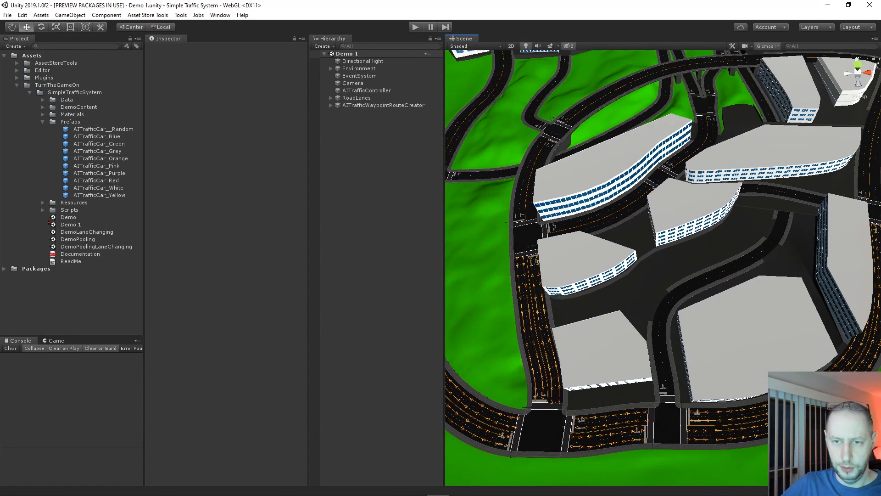
pyautogui.scroll(5, 663, 268)
pyautogui.moveTo(674, 349); pyautogui.dragTo(636, 221, button='middle')
pyautogui.keyDown('alt'); pyautogui.moveTo(636, 220); pyautogui.dragTo(652, 220, button='right'); pyautogui.keyUp('alt')
pyautogui.moveTo(706, 238); pyautogui.dragTo(744, 151, button='middle')
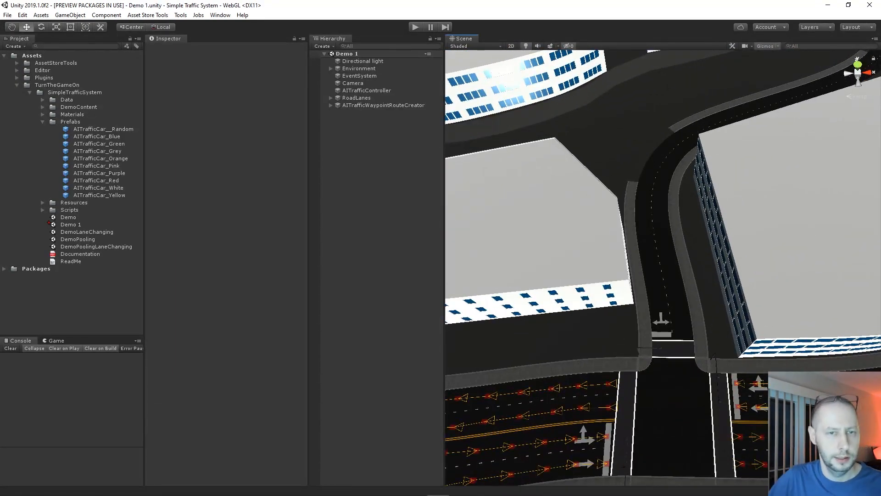
pyautogui.click(383, 106)
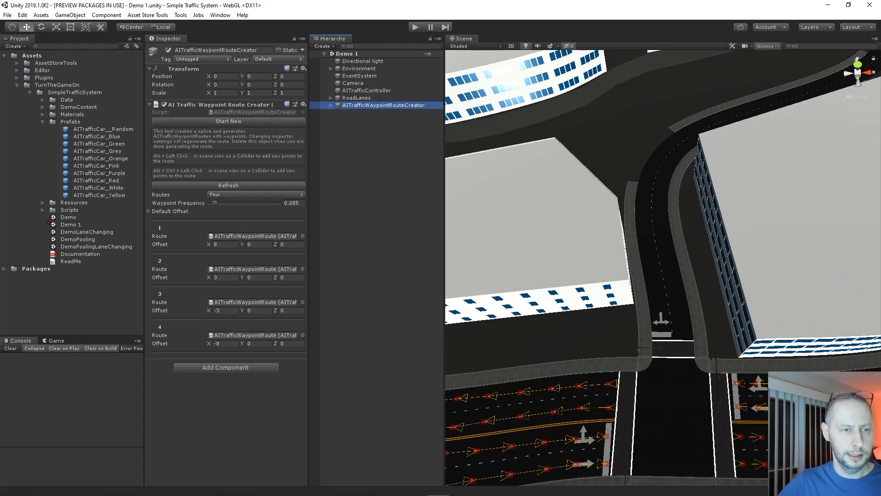
pyautogui.click(229, 122)
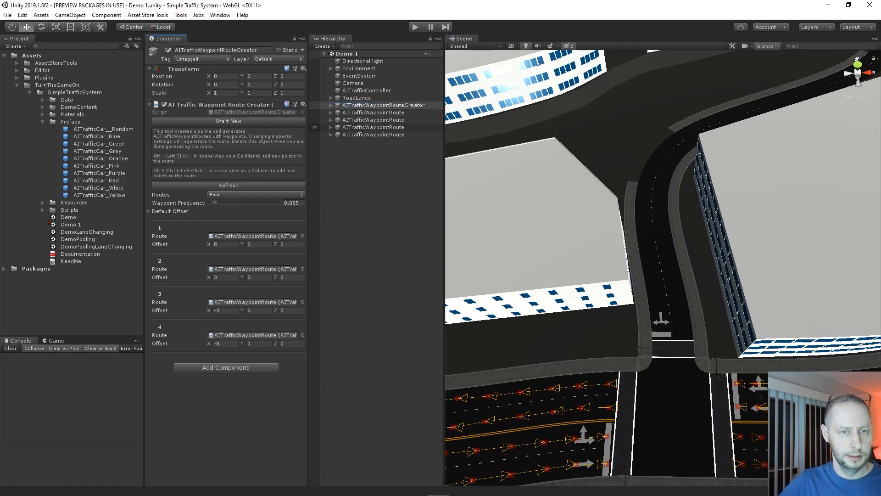
pyautogui.click(256, 195)
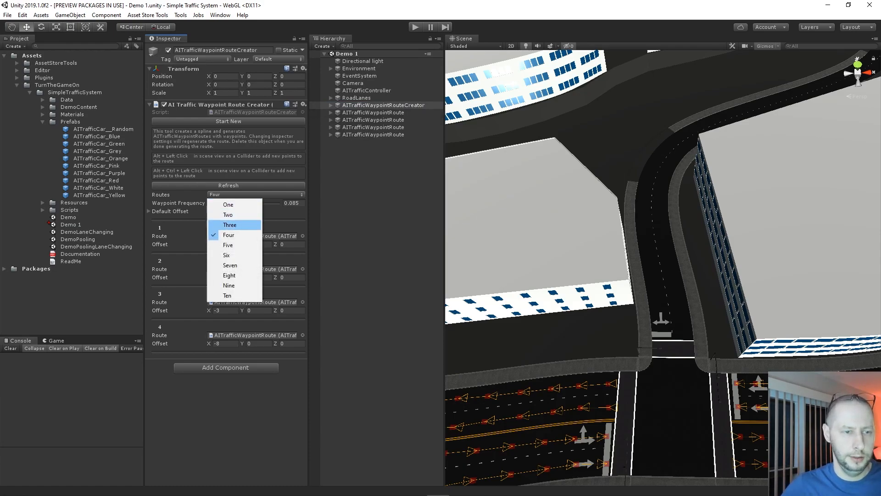
pyautogui.click(235, 215)
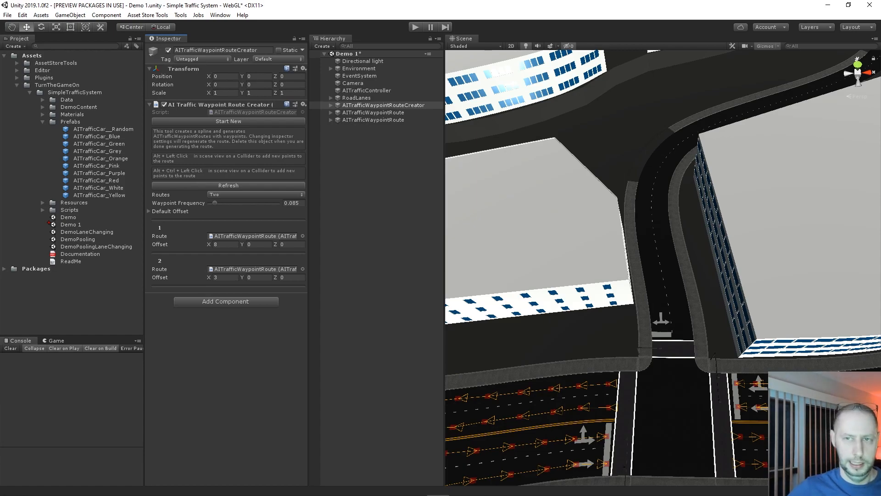
# Place the first four spline points along the dashed centre line, starting where the narrow road joins the other two-lane road
pyautogui.moveTo(663, 268)
pyautogui.mouseDown(button='right')
pyautogui.moveTo(574, 271)
pyautogui.moveTo(610, 266)
pyautogui.moveTo(597, 257)
pyautogui.moveTo(642, 276)
pyautogui.moveTo(661, 268)
pyautogui.mouseUp(button='right')
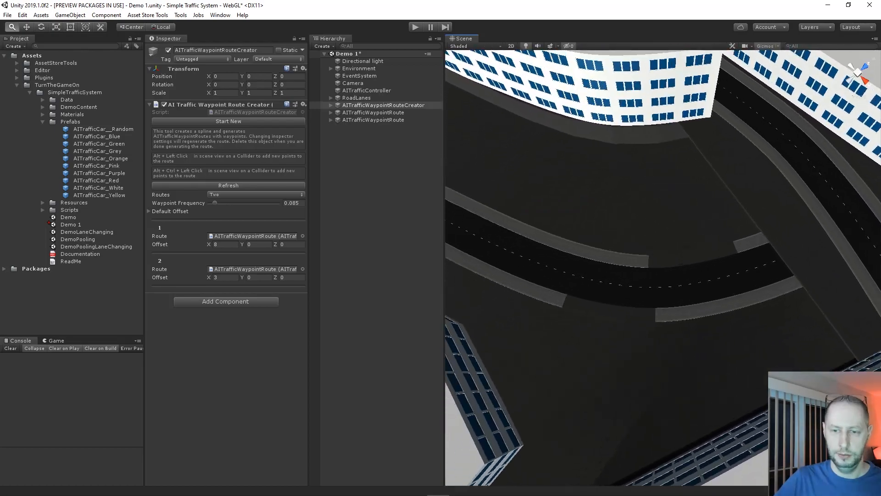
pyautogui.scroll(1, 660, 268)
pyautogui.scroll(3, 663, 268)
pyautogui.press('q')
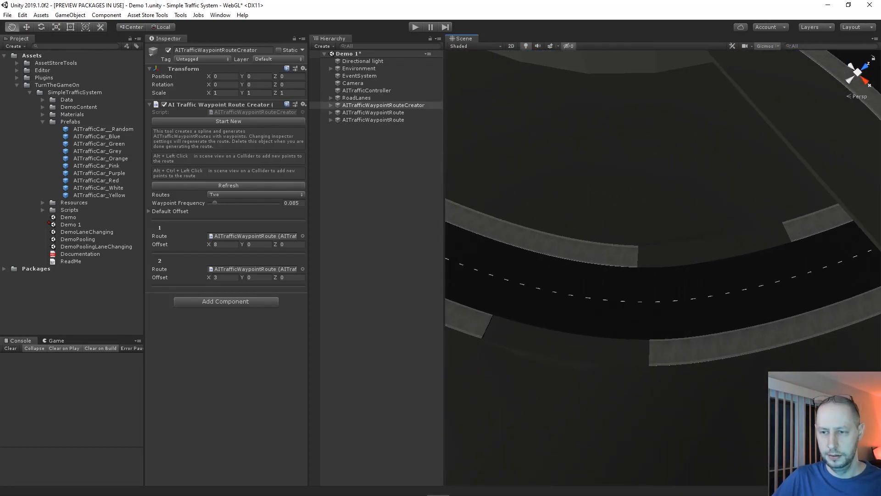
pyautogui.keyDown('alt'); pyautogui.click(854, 257); pyautogui.keyUp('alt')
pyautogui.keyDown('alt'); pyautogui.click(816, 267); pyautogui.keyUp('alt')
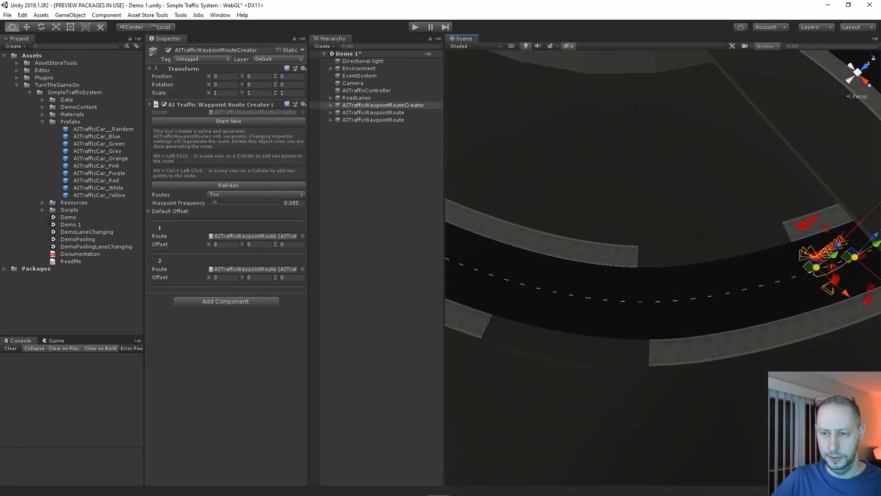
pyautogui.keyDown('alt'); pyautogui.click(766, 284); pyautogui.keyUp('alt')
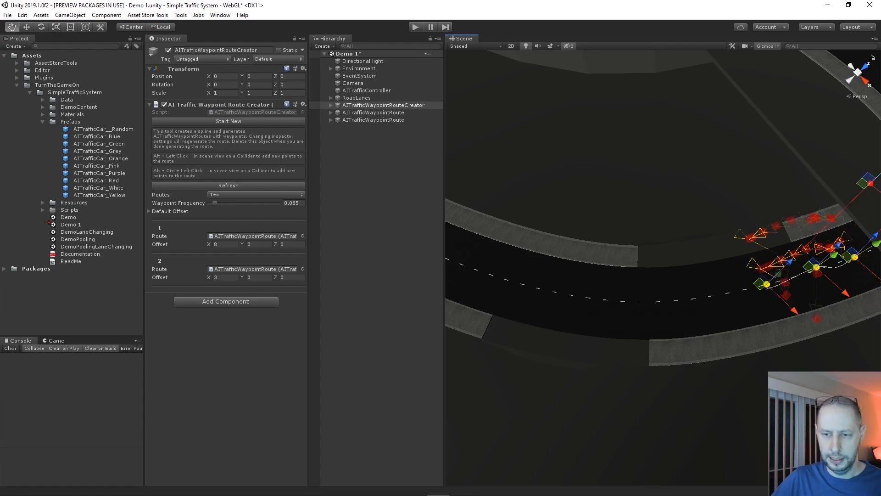
pyautogui.keyDown('alt'); pyautogui.click(702, 296); pyautogui.keyUp('alt')
pyautogui.moveTo(702, 296); pyautogui.dragTo(815, 265, button='middle')
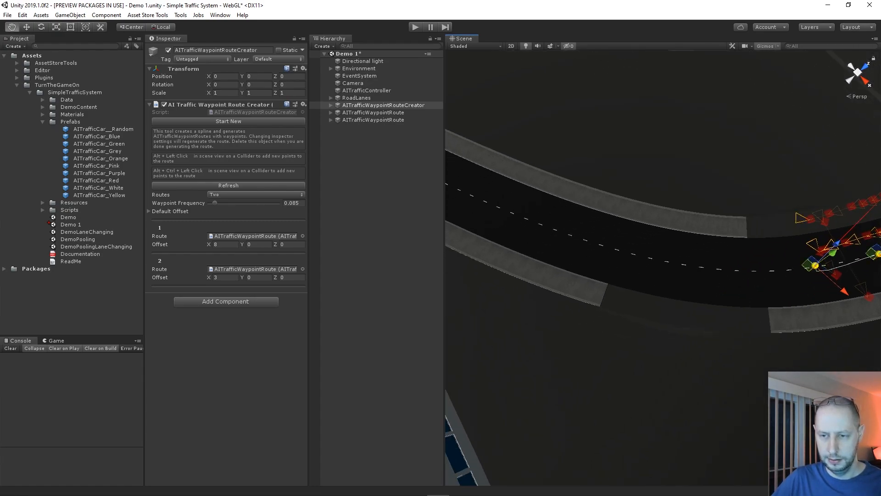
# Continue the spline with five points on the centre line through the first curve, past the gap in the sidewalk
pyautogui.keyDown('alt'); pyautogui.click(729, 268); pyautogui.keyUp('alt')
pyautogui.keyDown('alt'); pyautogui.click(660, 258); pyautogui.keyUp('alt')
pyautogui.moveTo(660, 259); pyautogui.dragTo(791, 283, button='middle')
pyautogui.keyDown('alt'); pyautogui.click(732, 269); pyautogui.keyUp('alt')
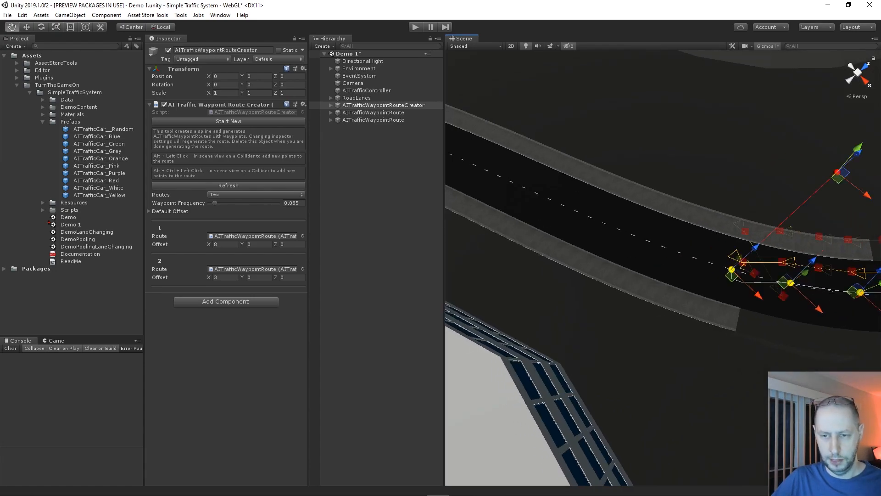
pyautogui.keyDown('alt'); pyautogui.click(682, 253); pyautogui.keyUp('alt')
pyautogui.moveTo(681, 252); pyautogui.dragTo(773, 280, button='middle')
pyautogui.keyDown('alt'); pyautogui.click(715, 260); pyautogui.keyUp('alt')
pyautogui.moveTo(714, 260); pyautogui.dragTo(784, 320, button='middle')
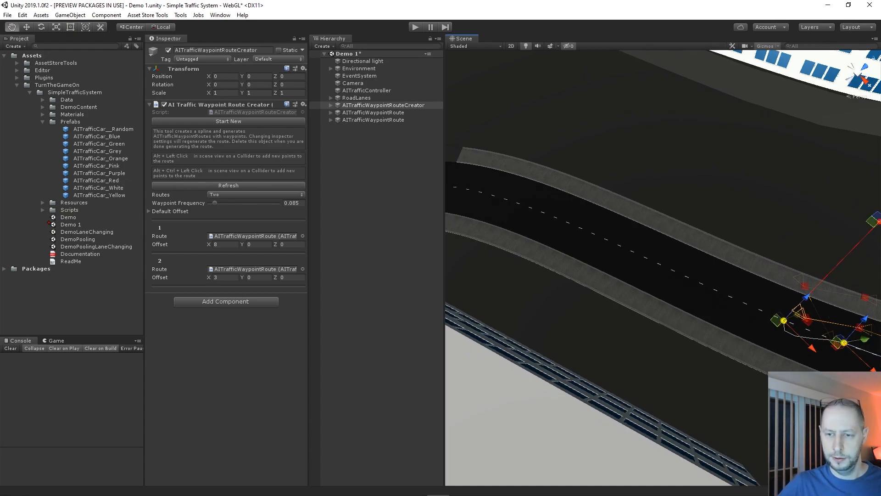
# Add six spline points along the centre line of the stretch leading up to the road's second bend
pyautogui.keyDown('alt'); pyautogui.click(719, 291); pyautogui.keyUp('alt')
pyautogui.keyDown('alt'); pyautogui.click(673, 272); pyautogui.keyUp('alt')
pyautogui.moveTo(673, 271); pyautogui.dragTo(719, 297, button='middle')
pyautogui.keyDown('alt'); pyautogui.click(665, 272); pyautogui.keyUp('alt')
pyautogui.moveTo(666, 271); pyautogui.dragTo(741, 291, button='middle')
pyautogui.keyDown('alt'); pyautogui.click(698, 273); pyautogui.keyUp('alt')
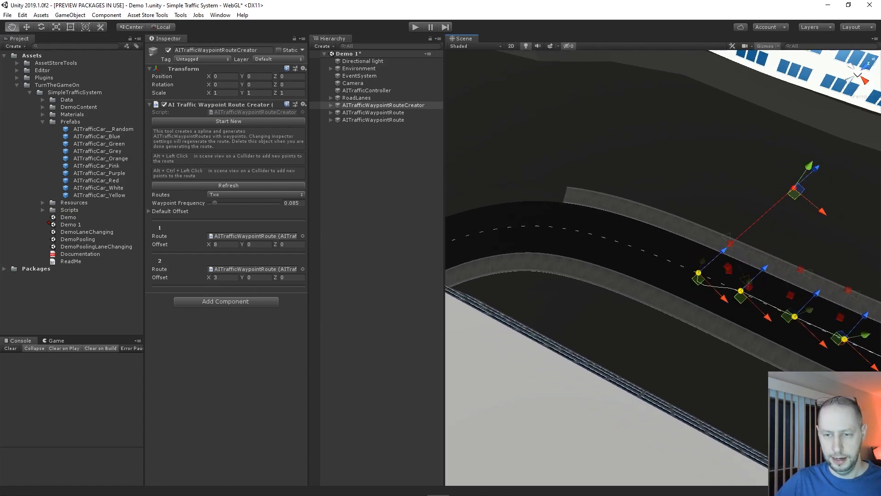
pyautogui.keyDown('alt'); pyautogui.click(657, 256); pyautogui.keyUp('alt')
pyautogui.moveTo(657, 256); pyautogui.dragTo(755, 302, button='middle')
pyautogui.keyDown('alt'); pyautogui.click(706, 284); pyautogui.keyUp('alt')
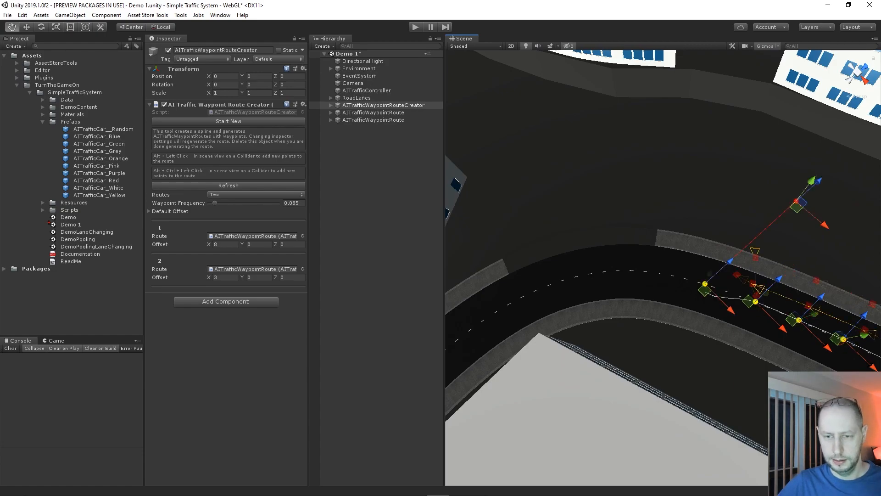
# Add six spline points around the second bend, following the dashed centre line past the building corner
pyautogui.keyDown('alt'); pyautogui.click(656, 273); pyautogui.keyUp('alt')
pyautogui.keyDown('alt'); pyautogui.click(619, 271); pyautogui.keyUp('alt')
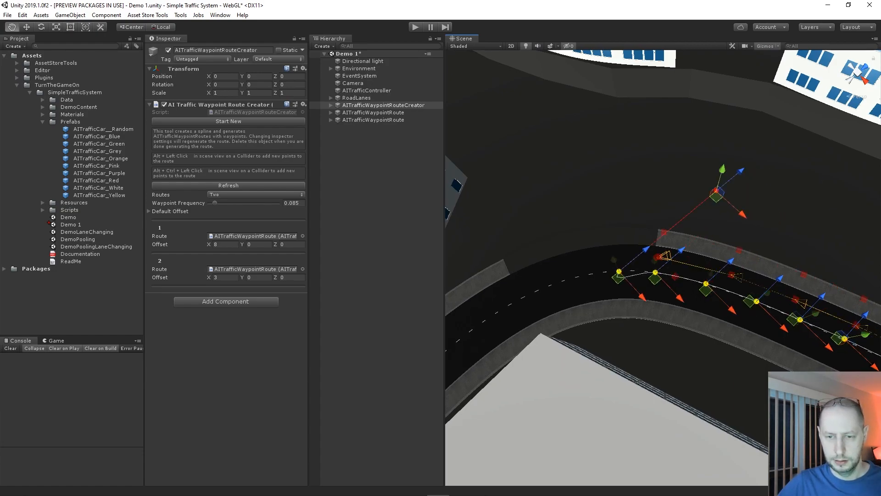
pyautogui.keyDown('alt'); pyautogui.click(574, 279); pyautogui.keyUp('alt')
pyautogui.moveTo(574, 279); pyautogui.dragTo(684, 236, button='middle')
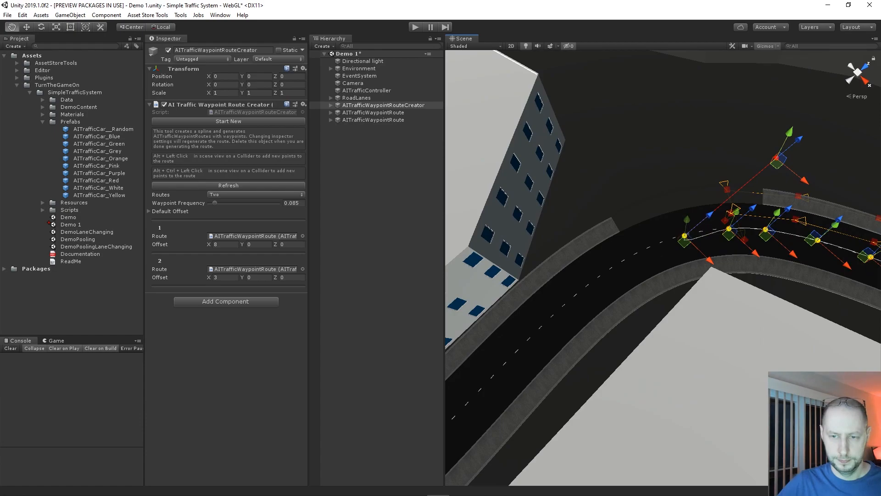
pyautogui.keyDown('alt'); pyautogui.click(639, 250); pyautogui.keyUp('alt')
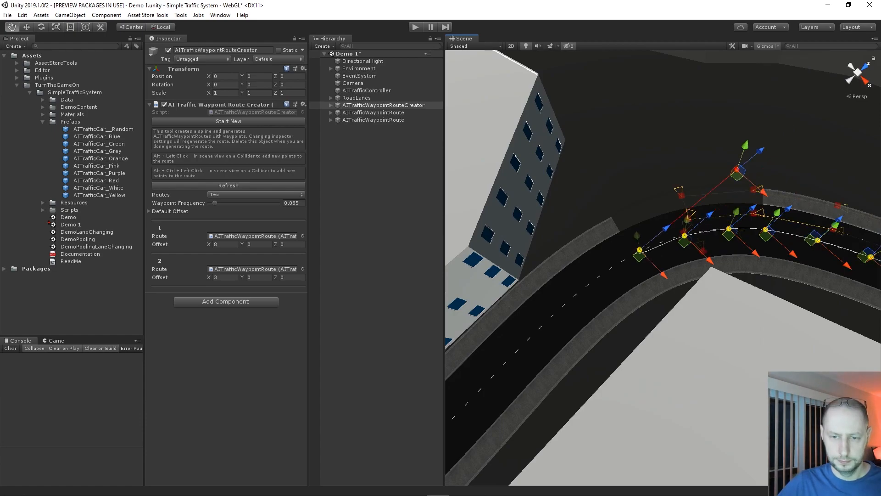
pyautogui.keyDown('alt'); pyautogui.click(600, 277); pyautogui.keyUp('alt')
pyautogui.keyDown('alt'); pyautogui.click(561, 308); pyautogui.keyUp('alt')
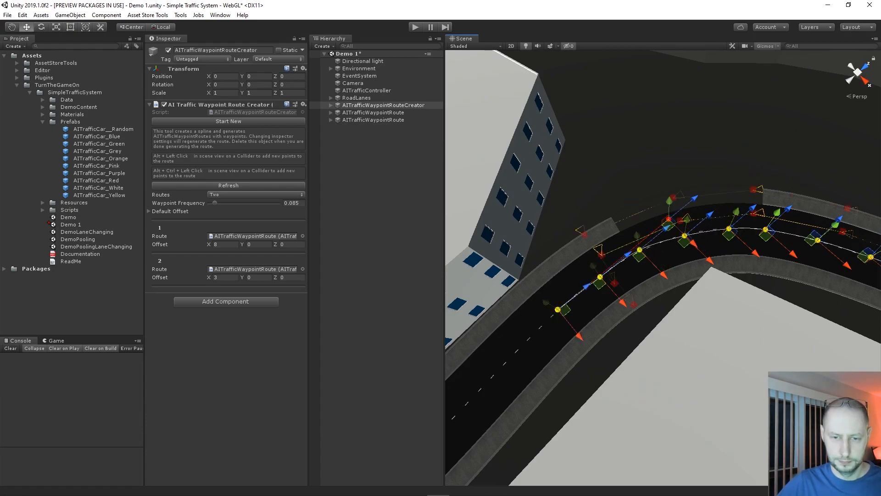
# Extend the spline along the centre line from the second bend down to the stop line at the four-lane road's intersection
pyautogui.moveTo(562, 308); pyautogui.dragTo(701, 173, button='middle')
pyautogui.keyDown('alt'); pyautogui.click(664, 210); pyautogui.keyUp('alt')
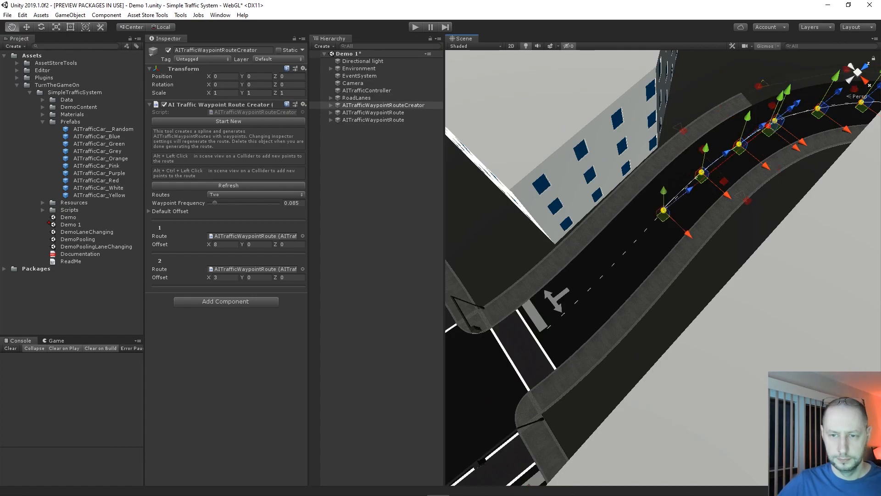
pyautogui.keyDown('alt'); pyautogui.click(631, 246); pyautogui.keyUp('alt')
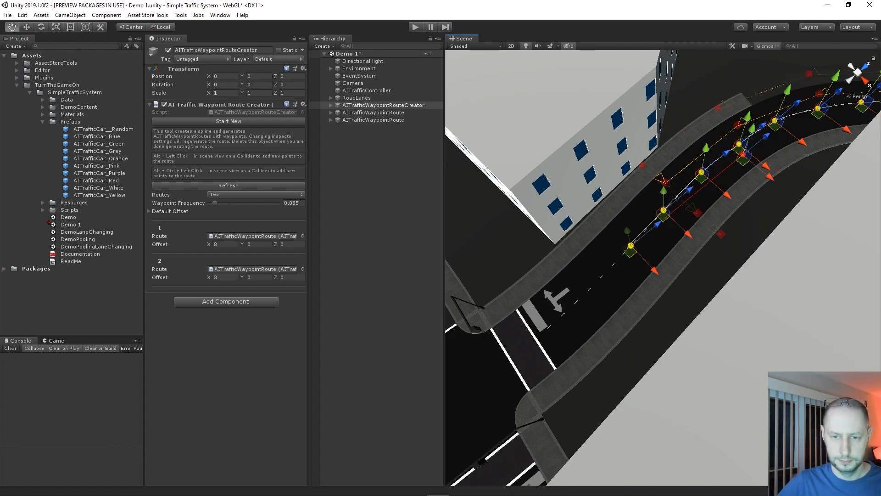
pyautogui.keyDown('alt'); pyautogui.click(602, 275); pyautogui.keyUp('alt')
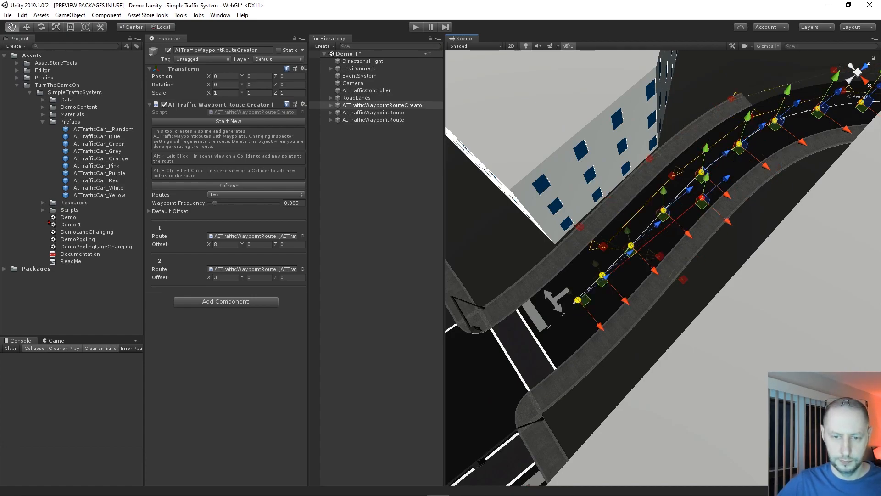
pyautogui.keyDown('alt'); pyautogui.click(562, 316); pyautogui.keyUp('alt')
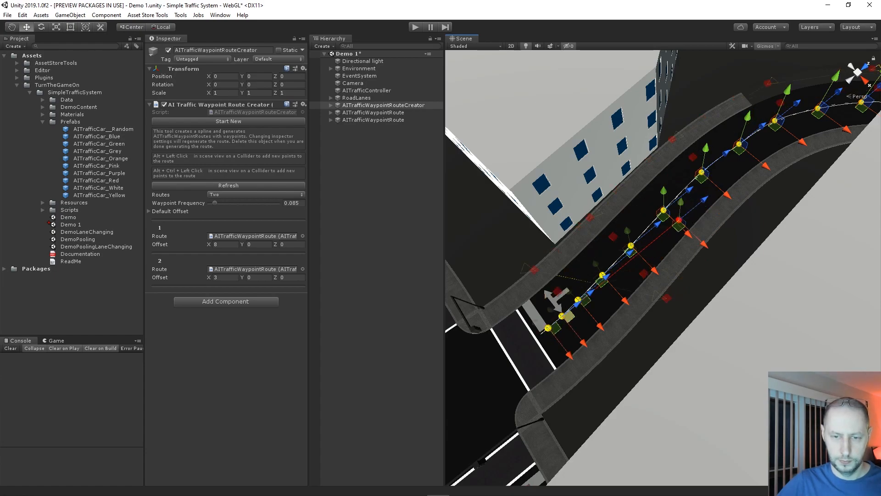
# Examine the spline and its two lanes of waypoints along the road, back to its starting end
pyautogui.keyDown('alt'); pyautogui.moveTo(850, 284); pyautogui.dragTo(738, 212); pyautogui.keyUp('alt')
pyautogui.moveTo(738, 213); pyautogui.dragTo(677, 268, button='middle')
pyautogui.moveTo(774, 260); pyautogui.dragTo(546, 226)
pyautogui.moveTo(804, 321); pyautogui.dragTo(482, 133, button='middle')
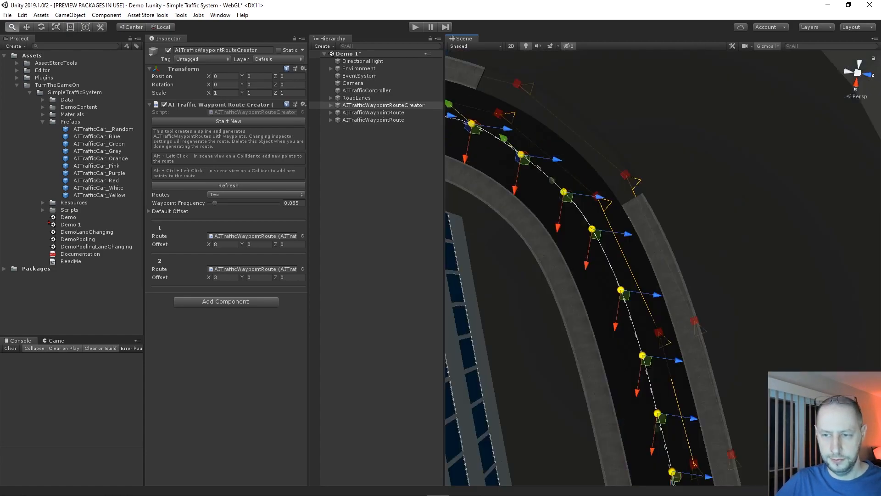
pyautogui.keyDown('alt'); pyautogui.moveTo(666, 229); pyautogui.dragTo(597, 207, button='right'); pyautogui.keyUp('alt')
pyautogui.moveTo(689, 344); pyautogui.dragTo(665, 188, button='middle')
pyautogui.moveTo(723, 380); pyautogui.dragTo(640, 131, button='middle')
pyautogui.keyDown('alt'); pyautogui.moveTo(640, 131); pyautogui.dragTo(624, 128, button='right'); pyautogui.keyUp('alt')
pyautogui.moveTo(716, 216); pyautogui.dragTo(680, 232, button='middle')
pyautogui.moveTo(680, 232); pyautogui.dragTo(676, 264)
pyautogui.moveTo(716, 236); pyautogui.dragTo(662, 228)
pyautogui.moveTo(622, 258); pyautogui.dragTo(625, 234)
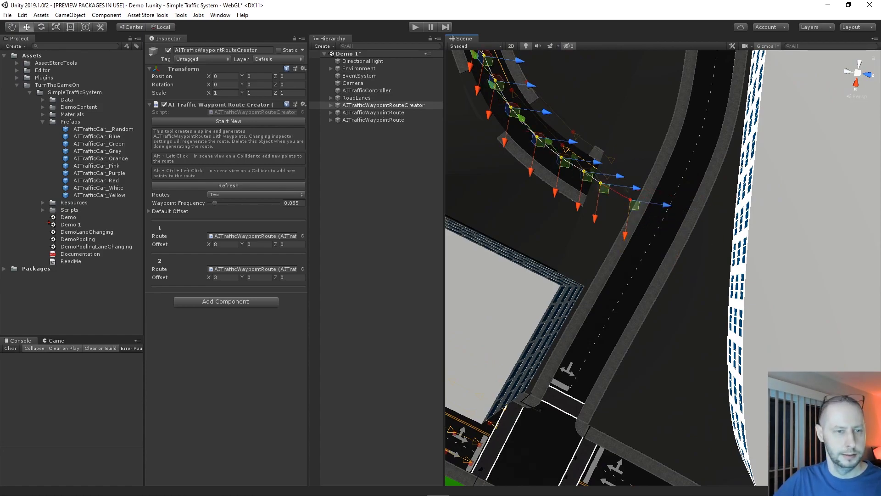
# Set the X offset of route 1 to 3 and of route 2 to -3
pyautogui.click(224, 245)
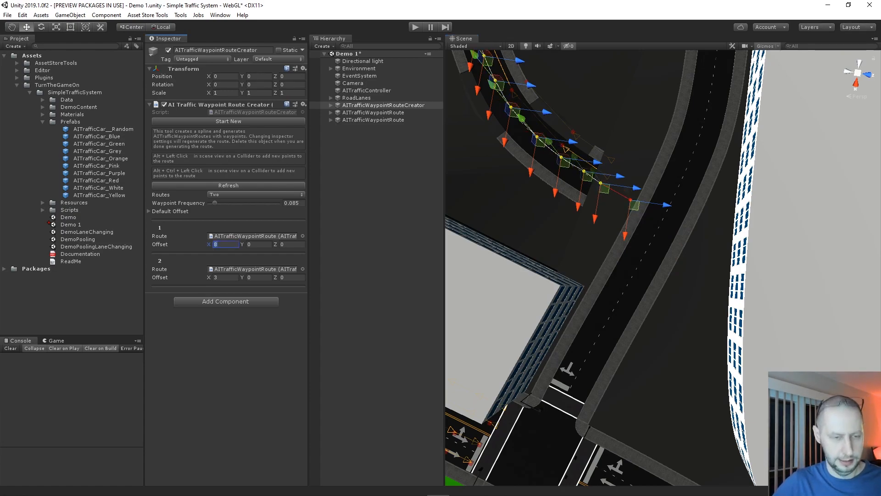
pyautogui.click(225, 277)
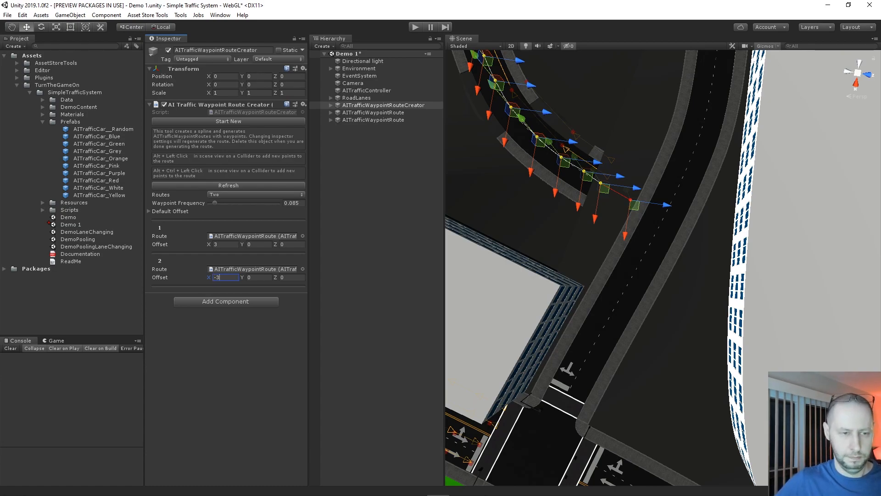
pyautogui.press('Return')
# Check the waypoints against the lane centres and set the X offsets to 2.8 for route 1 and -2.8 for route 2
pyautogui.moveTo(591, 182); pyautogui.dragTo(681, 284, button='middle')
pyautogui.scroll(8, 681, 283)
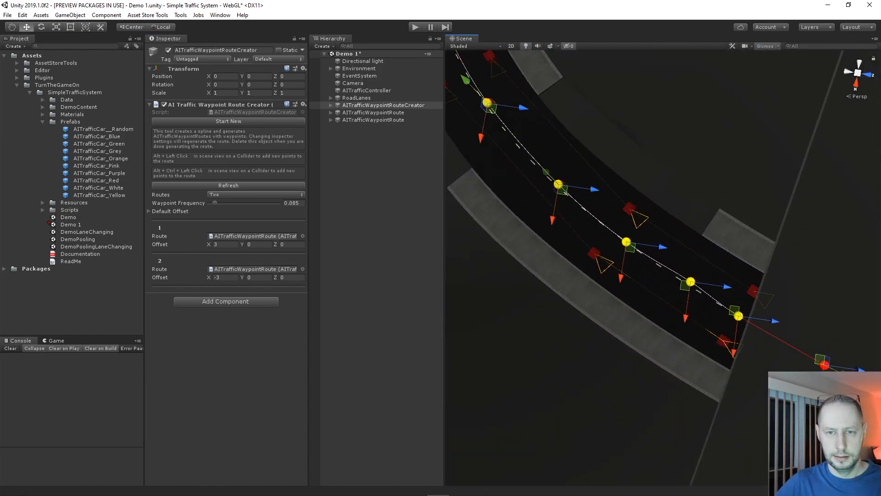
pyautogui.scroll(8, 681, 284)
pyautogui.keyDown('alt'); pyautogui.moveTo(681, 284); pyautogui.dragTo(564, 247); pyautogui.keyUp('alt')
pyautogui.moveTo(663, 218); pyautogui.dragTo(768, 349, button='middle')
pyautogui.keyDown('alt'); pyautogui.moveTo(593, 278); pyautogui.dragTo(587, 278, button='right'); pyautogui.keyUp('alt')
pyautogui.click(225, 244)
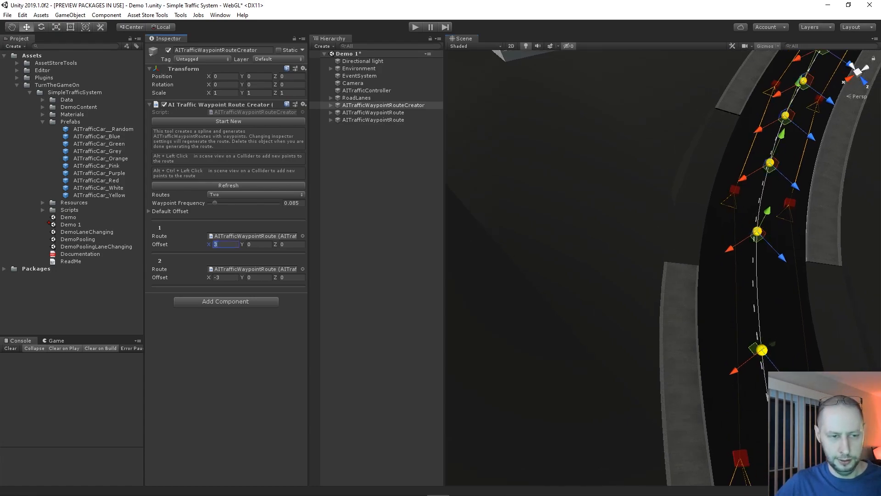
pyautogui.write('2.8')
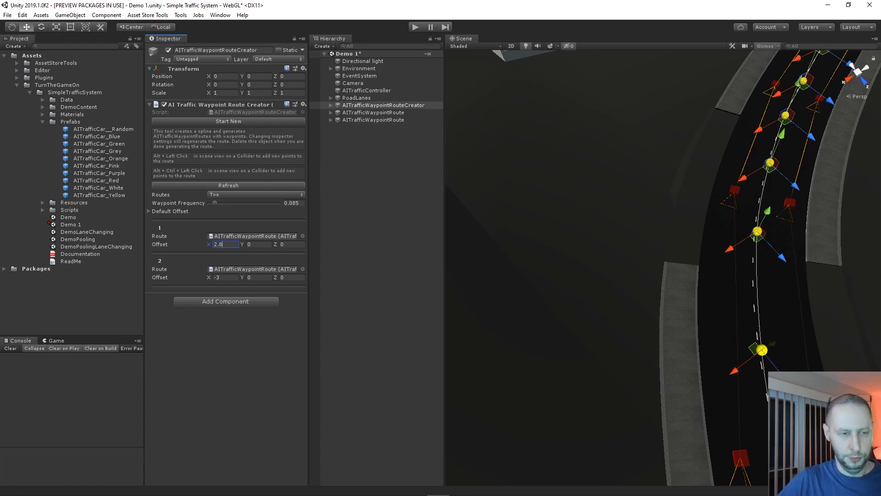
pyautogui.click(225, 277)
pyautogui.write('-')
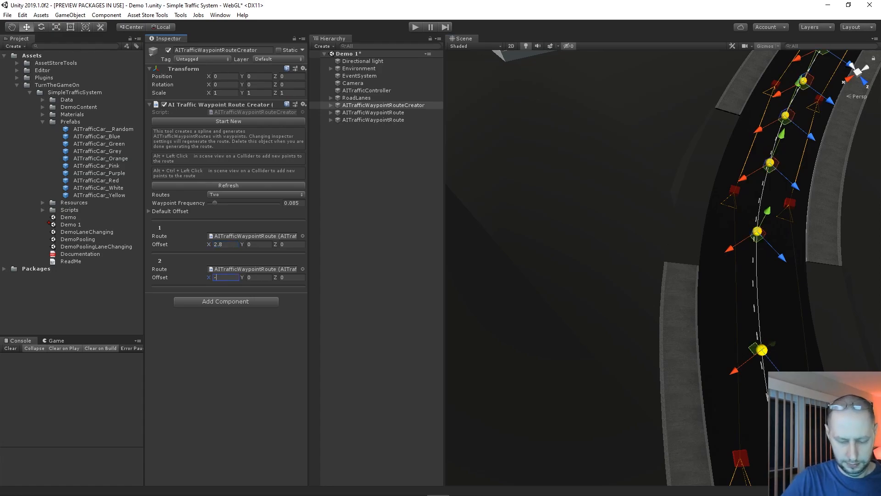
pyautogui.write('2.8')
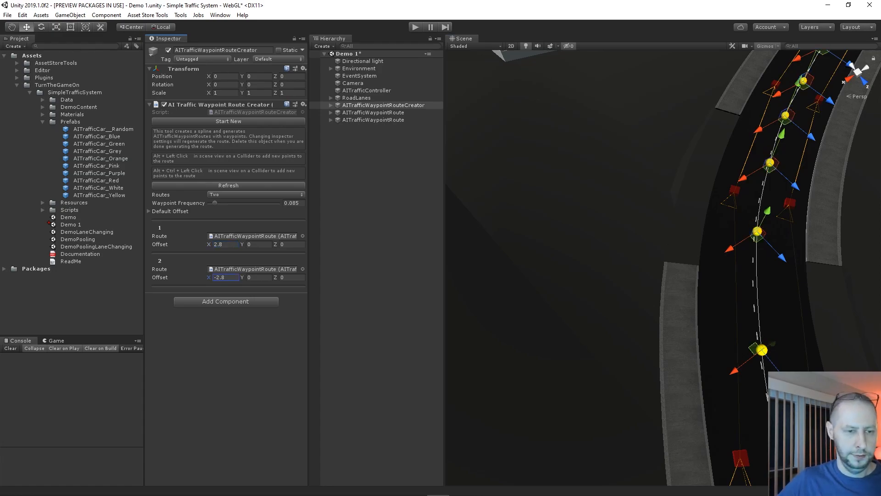
pyautogui.press('Return')
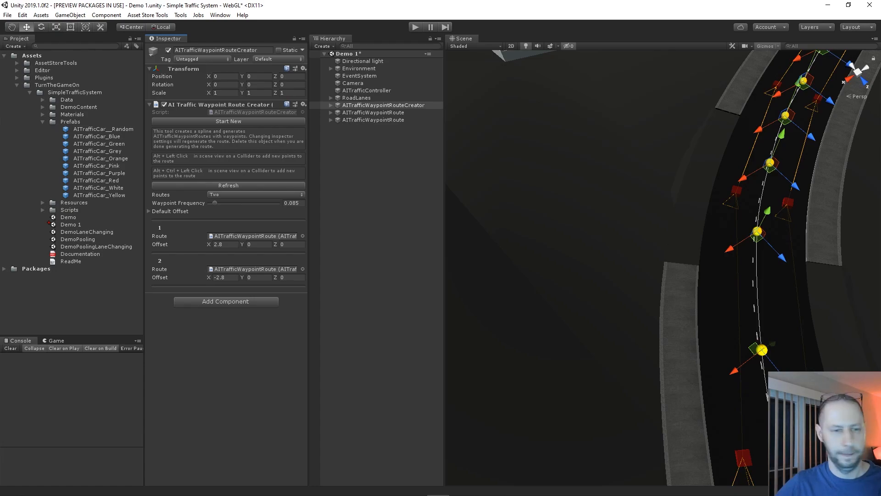
# Set the route creator's Waypoint Frequency to 0.05 and refresh the routes
pyautogui.click(292, 203)
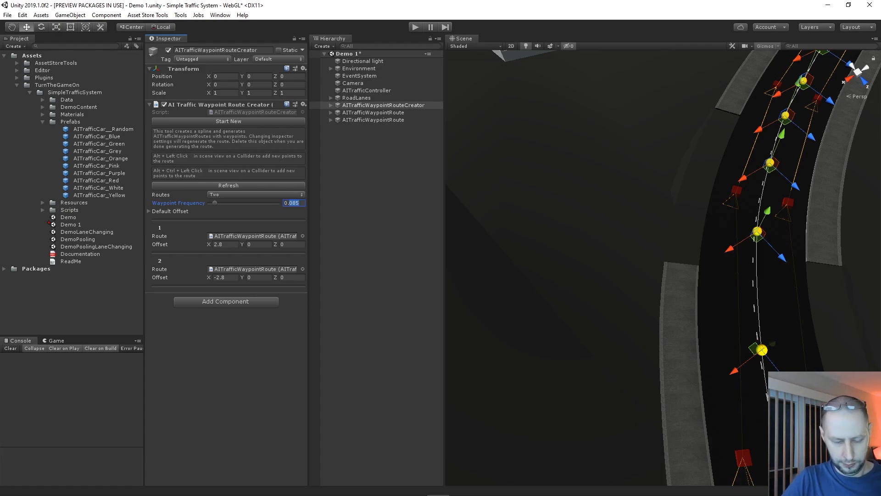
pyautogui.write('0.05')
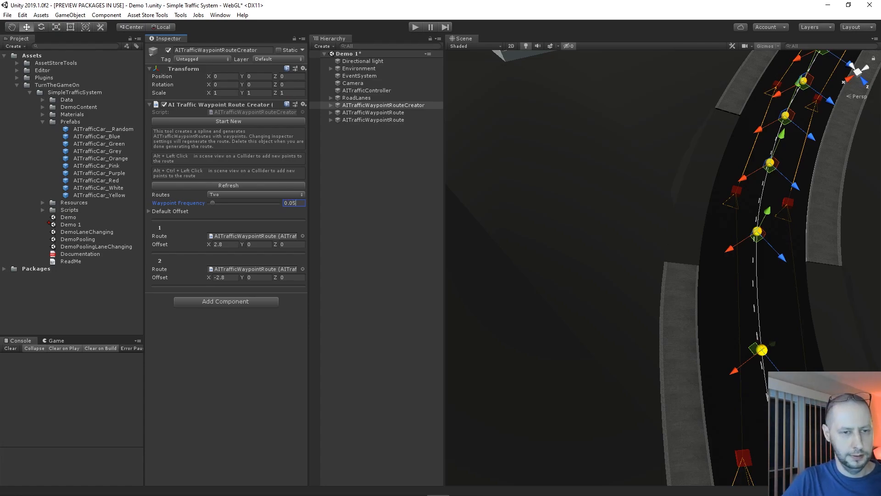
pyautogui.click(228, 186)
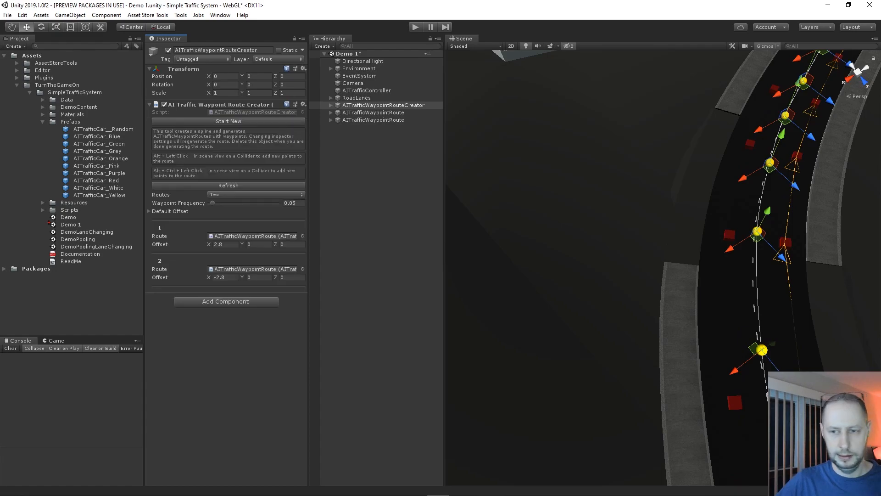
# Examine the regenerated waypoints of both lanes along the curved road, up to the stop line at the four-lane intersection
pyautogui.moveTo(597, 229); pyautogui.dragTo(810, 251, button='right')
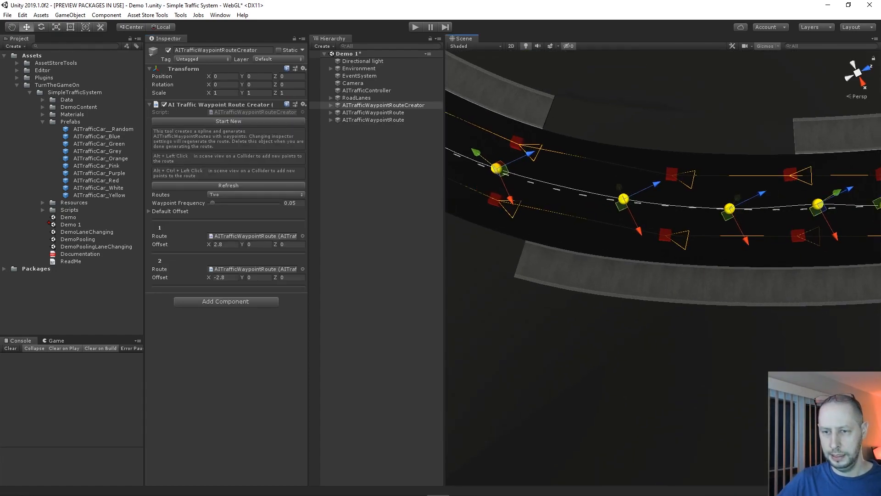
pyautogui.scroll(-10, 663, 268)
pyautogui.moveTo(596, 229); pyautogui.dragTo(688, 257, button='middle')
pyautogui.scroll(8, 664, 268)
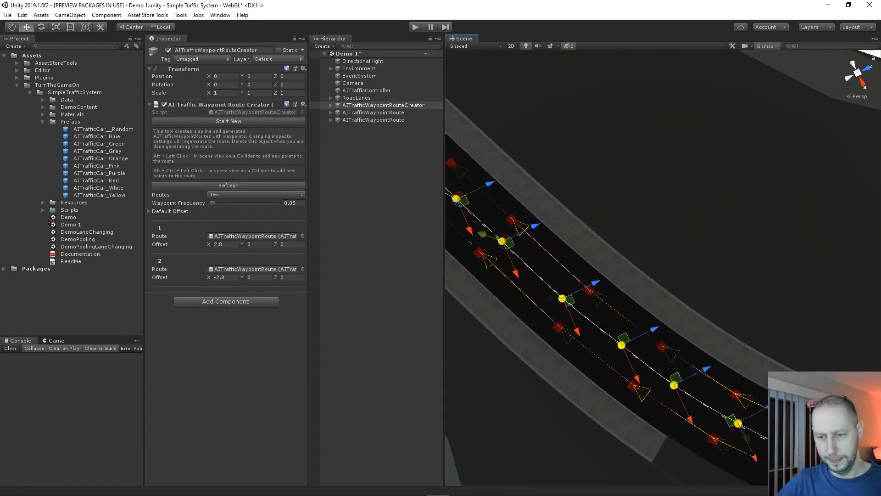
pyautogui.keyDown('alt'); pyautogui.moveTo(663, 267); pyautogui.dragTo(634, 271, button='right'); pyautogui.keyUp('alt')
pyautogui.moveTo(551, 257); pyautogui.dragTo(817, 257, button='middle')
pyautogui.keyDown('alt'); pyautogui.moveTo(663, 267); pyautogui.dragTo(684, 268, button='right'); pyautogui.keyUp('alt')
pyautogui.moveTo(689, 275); pyautogui.dragTo(771, 191, button='middle')
pyautogui.moveTo(595, 105); pyautogui.dragTo(801, 98, button='middle')
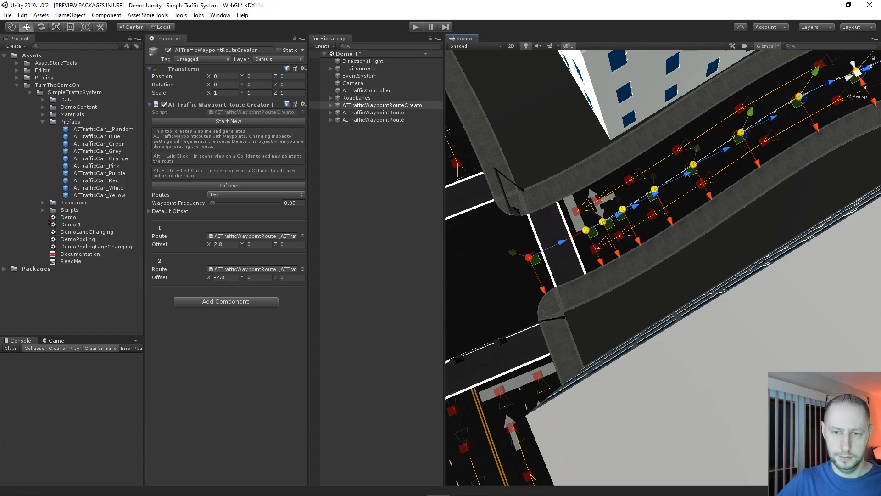
pyautogui.keyDown('alt'); pyautogui.moveTo(663, 268); pyautogui.dragTo(734, 270, button='right'); pyautogui.keyUp('alt')
pyautogui.moveTo(528, 206); pyautogui.dragTo(775, 300, button='middle')
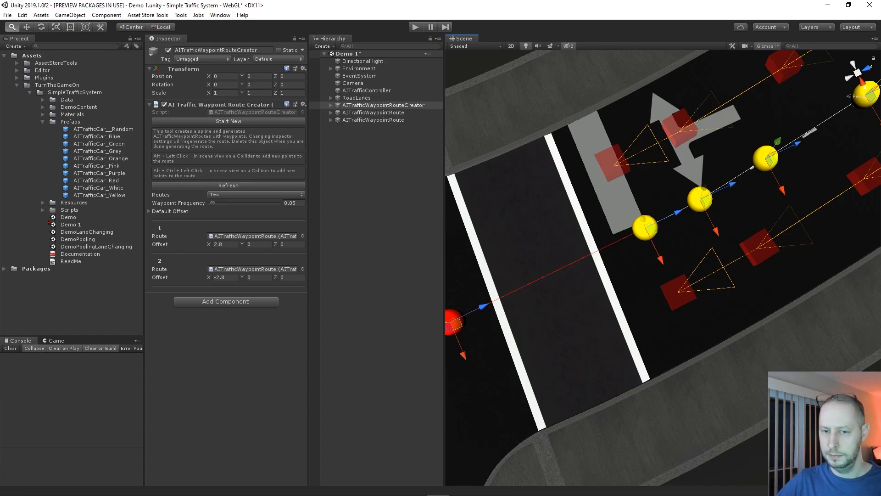
pyautogui.scroll(-15, 688, 246)
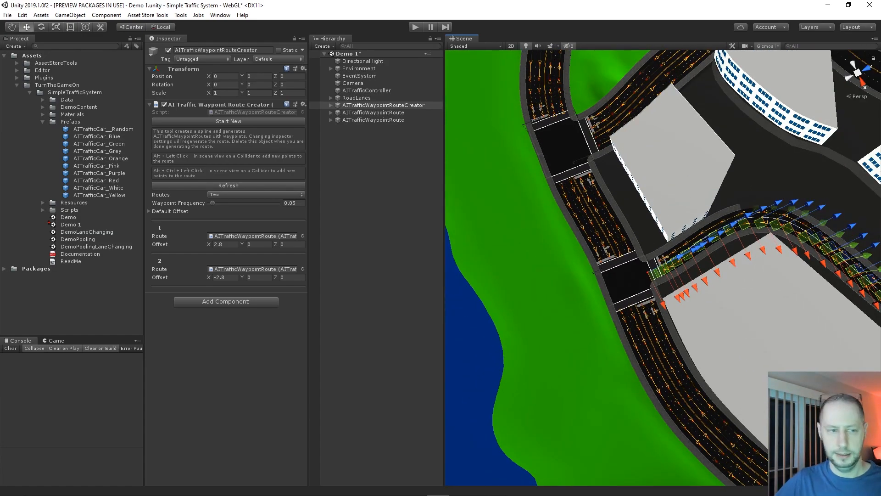
# Save the scene, delete the AITrafficWaypointRouteCreator object while keeping its generated routes, and save again
pyautogui.click(375, 192)
pyautogui.hotkey('ctrl', 's')
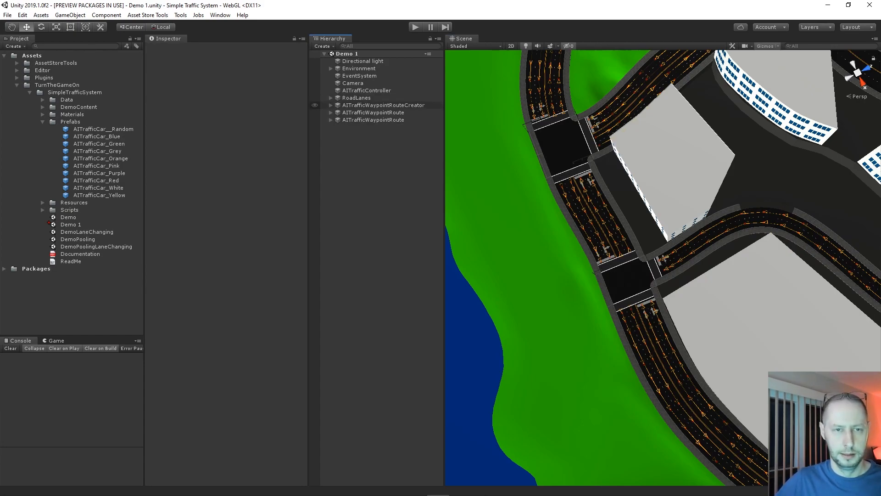
pyautogui.click(318, 105)
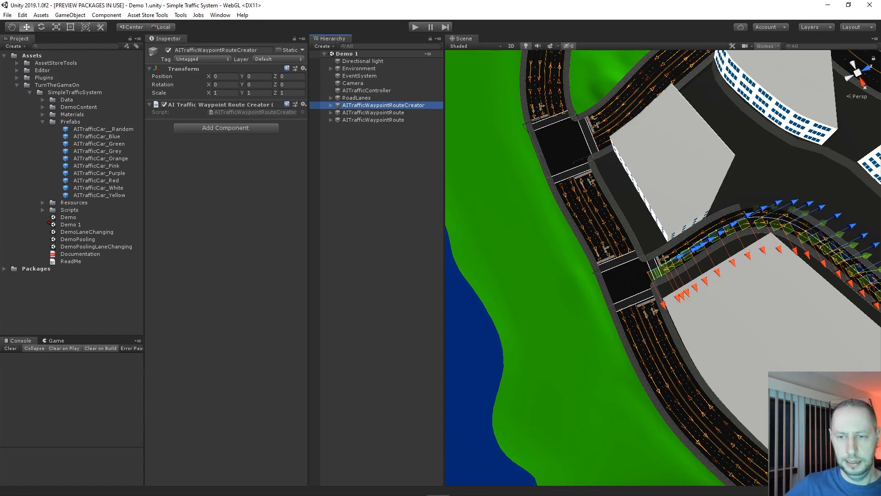
pyautogui.keyDown('alt'); pyautogui.moveTo(615, 275); pyautogui.dragTo(753, 198); pyautogui.keyUp('alt')
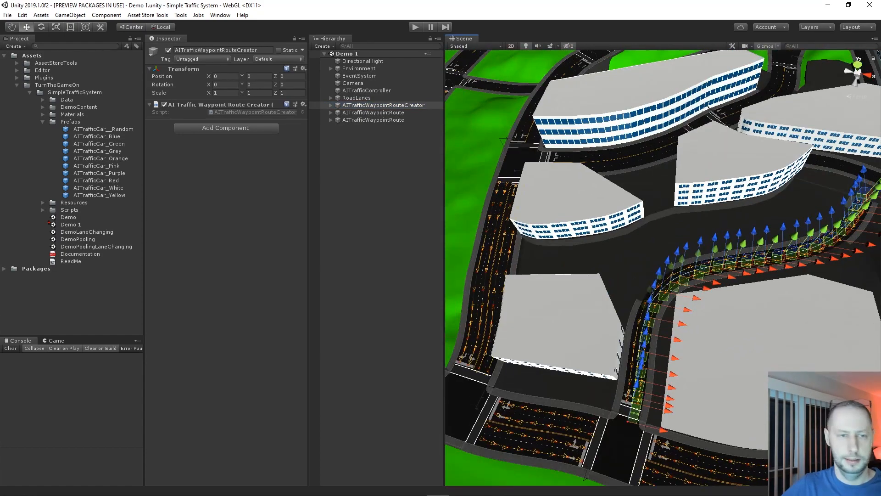
pyautogui.press('Delete')
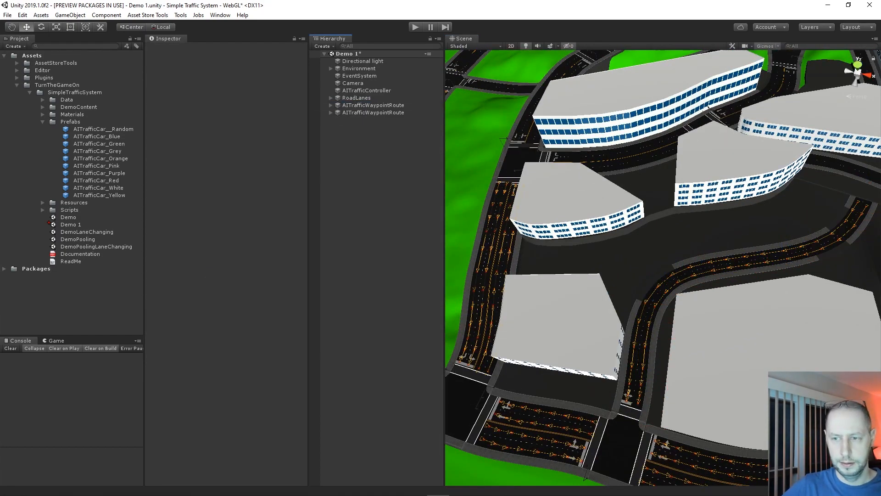
pyautogui.scroll(-3, 662, 267)
pyautogui.hotkey('ctrl', 's')
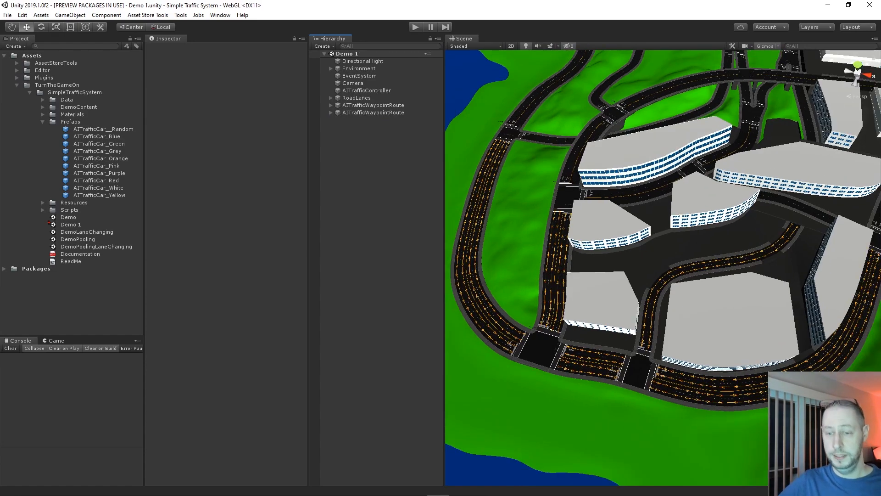
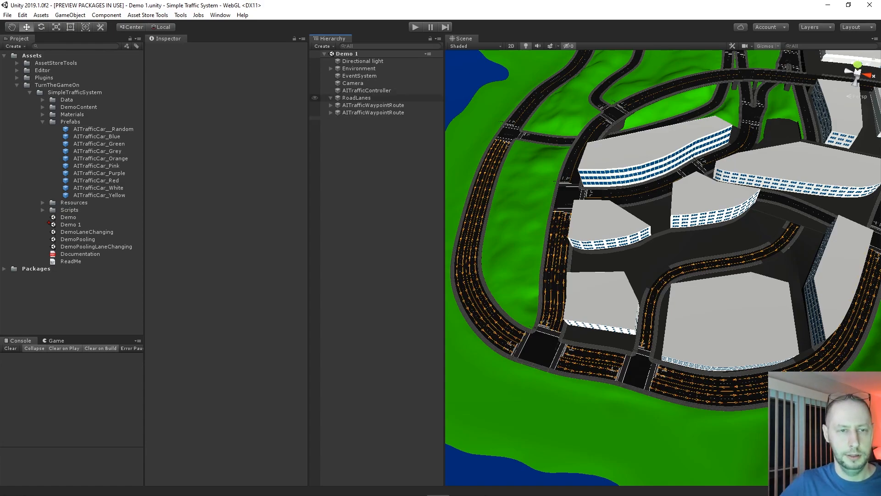
# Select all waypoint routes under RoadLanes and add the AITrafficCar__Random prefab to their Spawn Traffic Vehicles list
pyautogui.click(330, 98)
pyautogui.click(380, 105)
pyautogui.keyDown('shift'); pyautogui.click(380, 215); pyautogui.keyUp('shift')
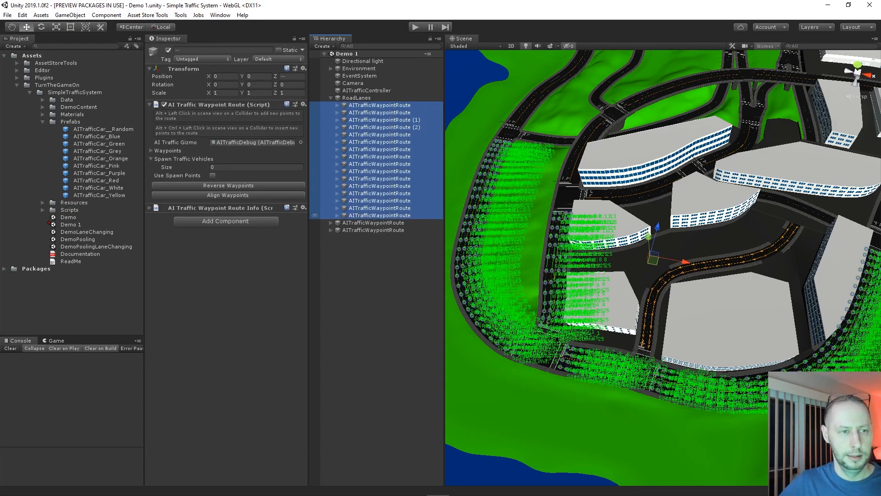
pyautogui.click(183, 159)
pyautogui.click(183, 159)
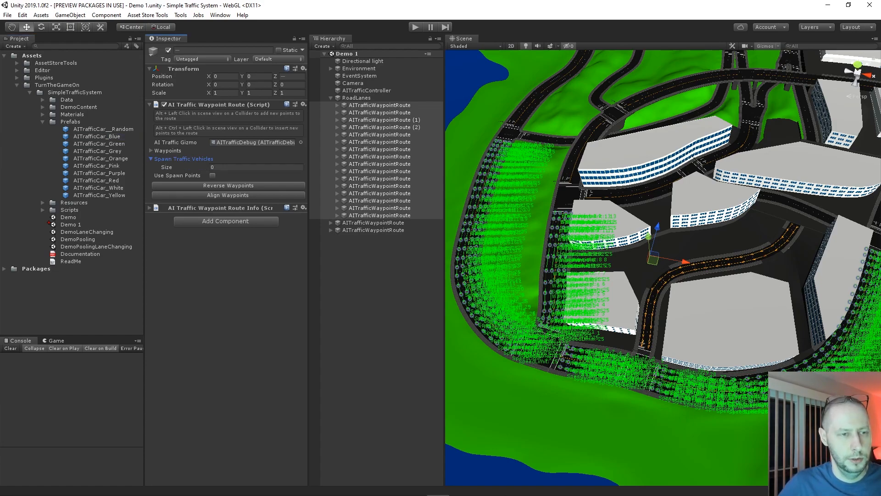
pyautogui.click(72, 398)
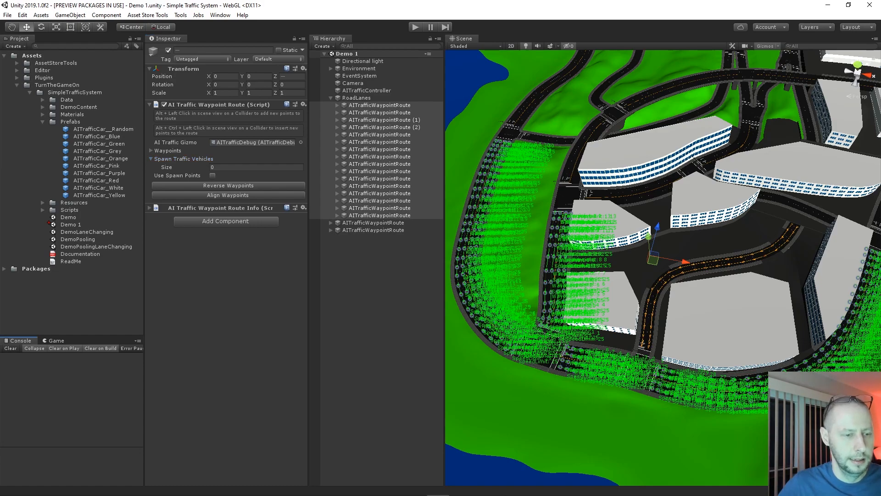
pyautogui.moveTo(103, 129); pyautogui.dragTo(184, 159)
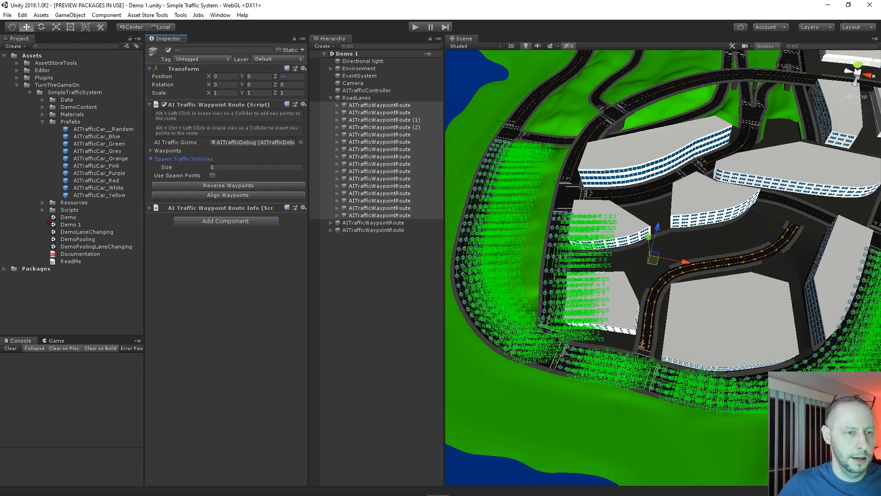
# Inspect the AITrafficCar__Random prefab's random material list and its random minimum and maximum speed settings
pyautogui.click(104, 129)
pyautogui.scroll(-3, 225, 211)
pyautogui.click(197, 160)
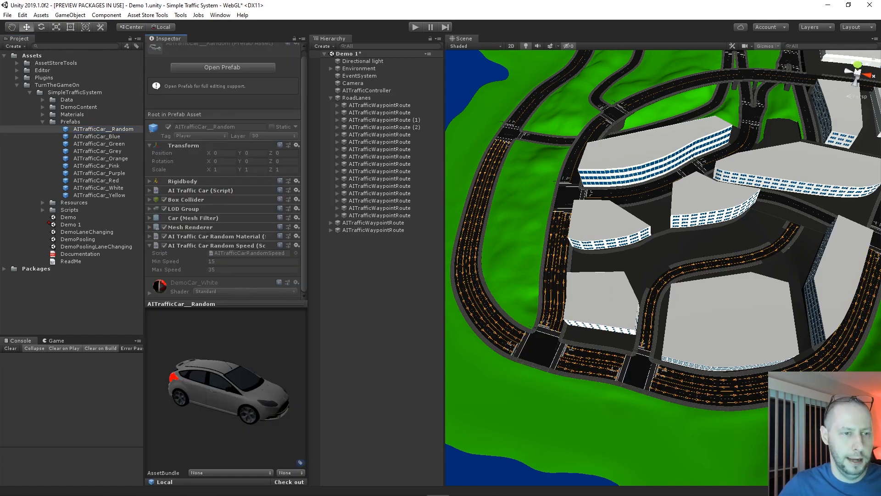
pyautogui.click(197, 237)
pyautogui.scroll(-3, 197, 236)
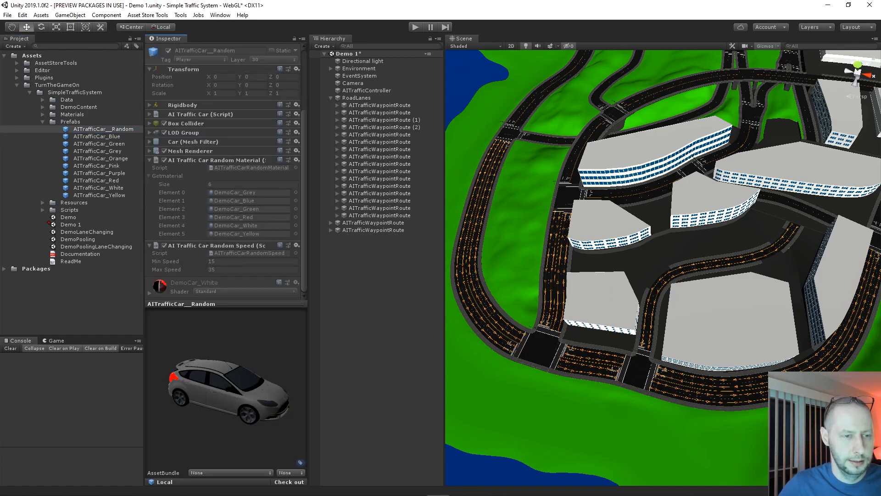
pyautogui.click(198, 245)
pyautogui.click(197, 271)
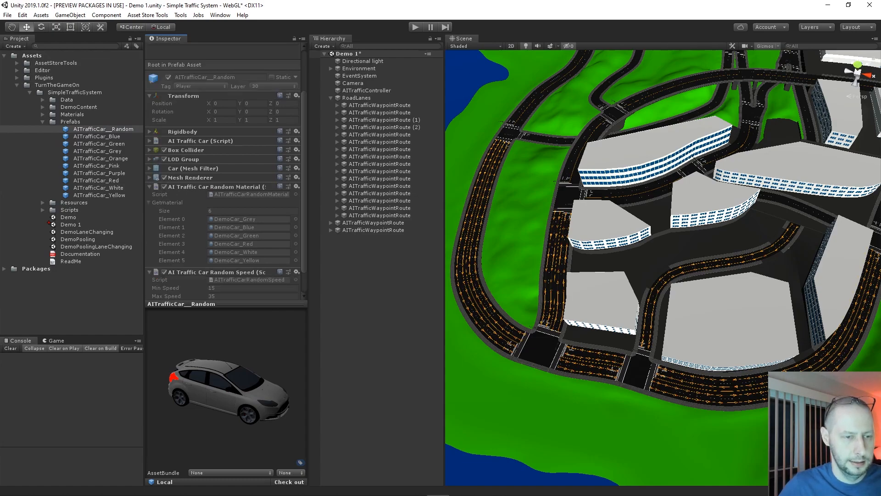
pyautogui.scroll(-2, 198, 271)
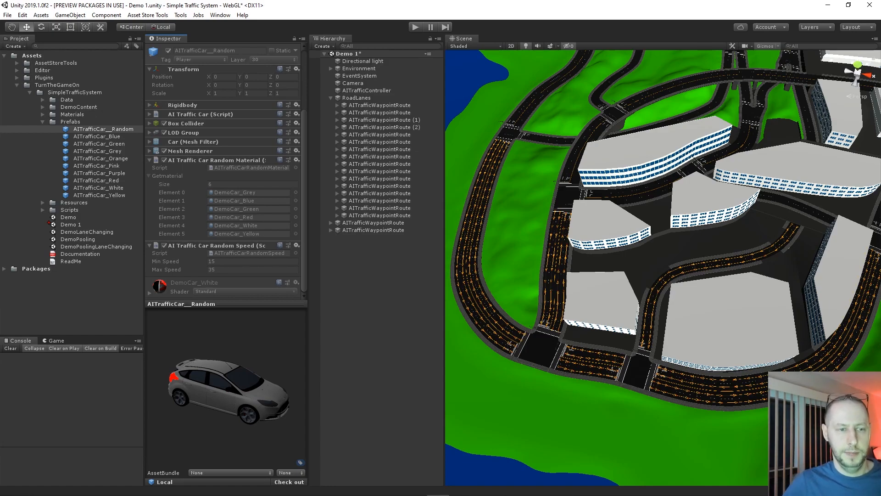
# Check the Spawn Traffic Vehicles entry across all RoadLanes routes and locate its assigned prefab in the project
pyautogui.click(379, 105)
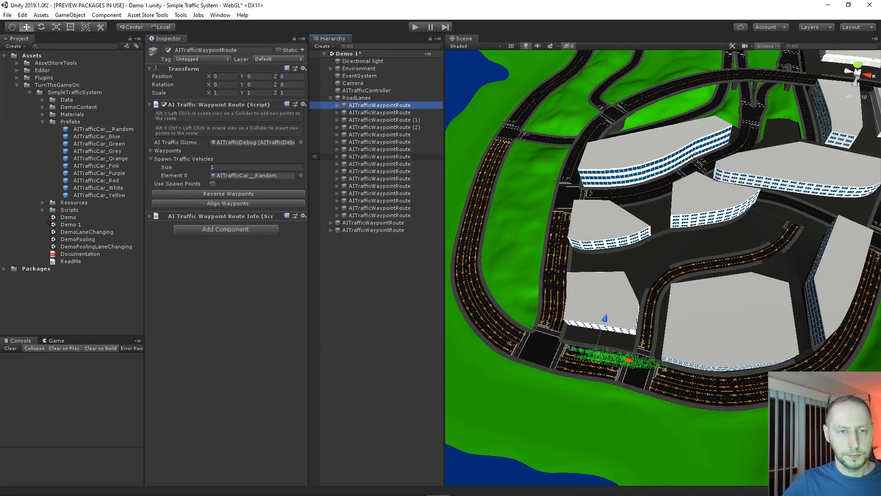
pyautogui.keyDown('shift'); pyautogui.click(379, 216); pyautogui.keyUp('shift')
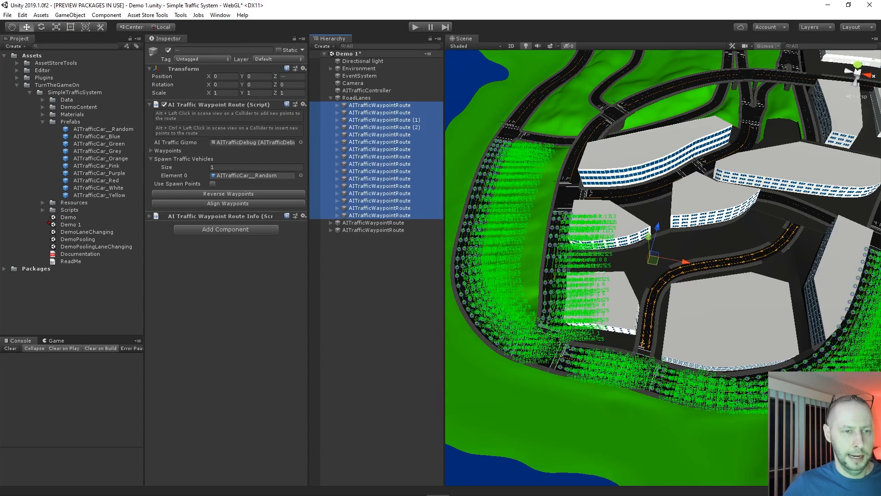
pyautogui.click(253, 176)
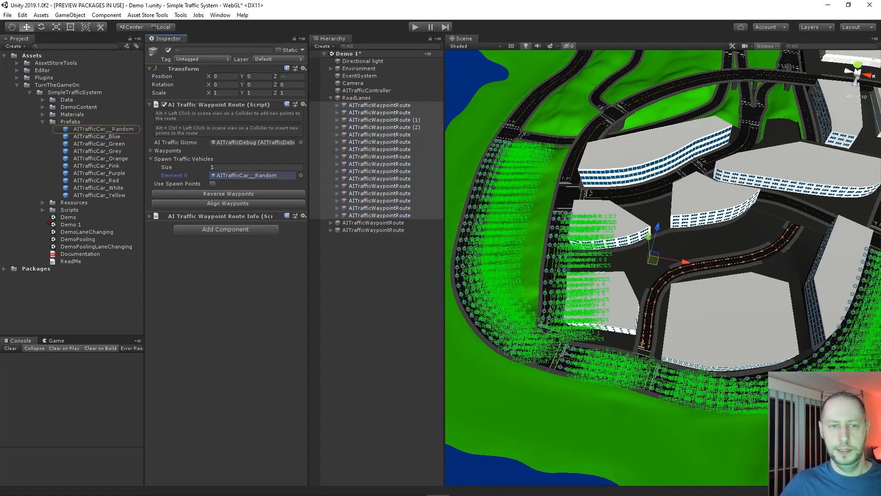
# Run the scene in play mode, watch the spawned cars drive along the four-lane roads to the intersections, and stop it
pyautogui.click(377, 264)
pyautogui.hotkey('ctrl', 'p')
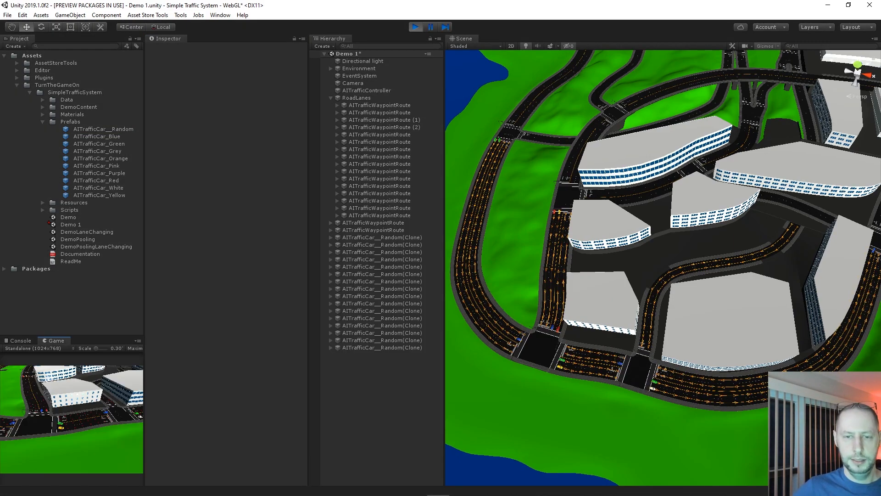
pyautogui.scroll(5, 643, 239)
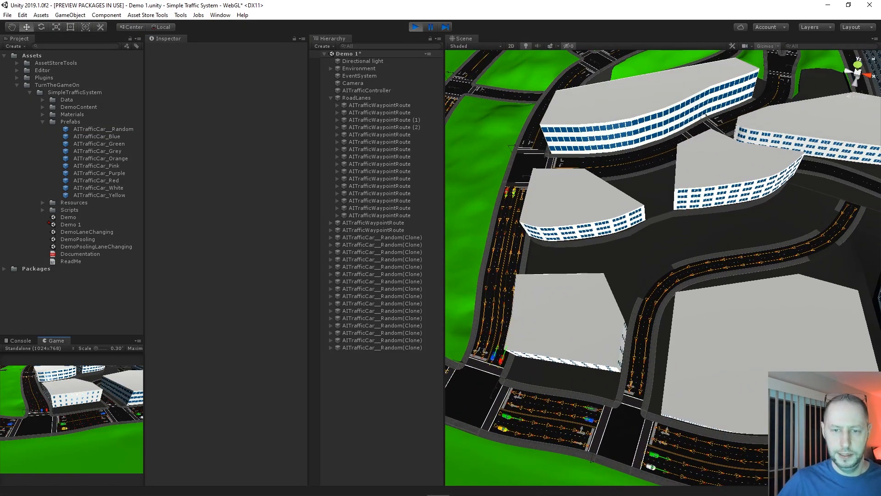
pyautogui.moveTo(597, 225); pyautogui.dragTo(744, 276, button='middle')
pyautogui.scroll(8, 689, 267)
pyautogui.moveTo(597, 257); pyautogui.dragTo(708, 223, button='middle')
pyautogui.scroll(-6, 708, 223)
pyautogui.moveTo(707, 293); pyautogui.dragTo(639, 140, button='middle')
pyautogui.moveTo(706, 257); pyautogui.dragTo(580, 227, button='middle')
pyautogui.moveTo(849, 257); pyautogui.dragTo(852, 234, button='middle')
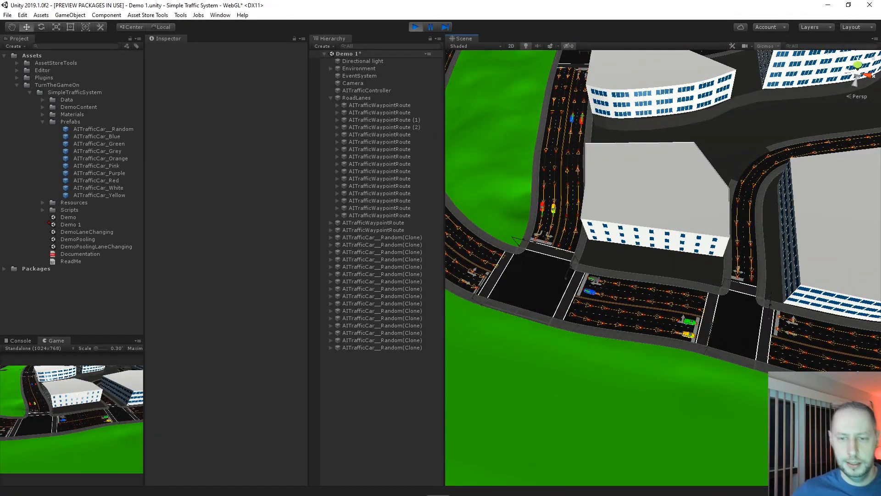
pyautogui.moveTo(849, 257); pyautogui.dragTo(872, 303, button='middle')
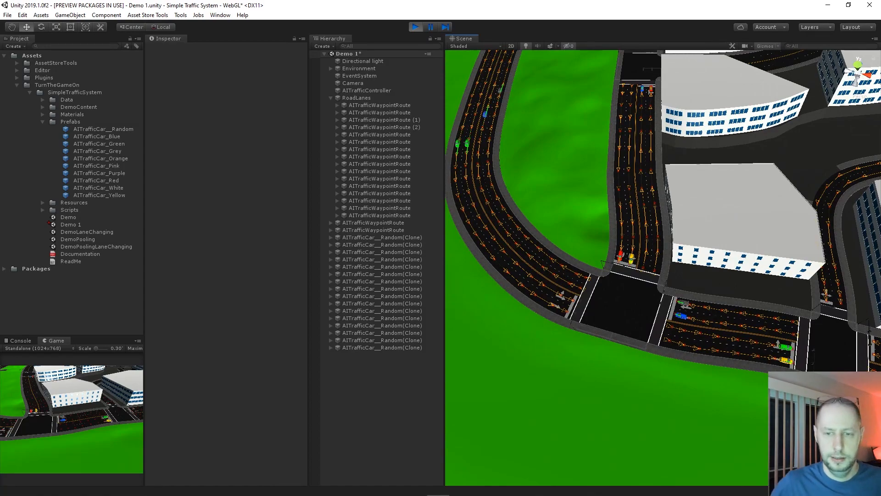
pyautogui.click(415, 27)
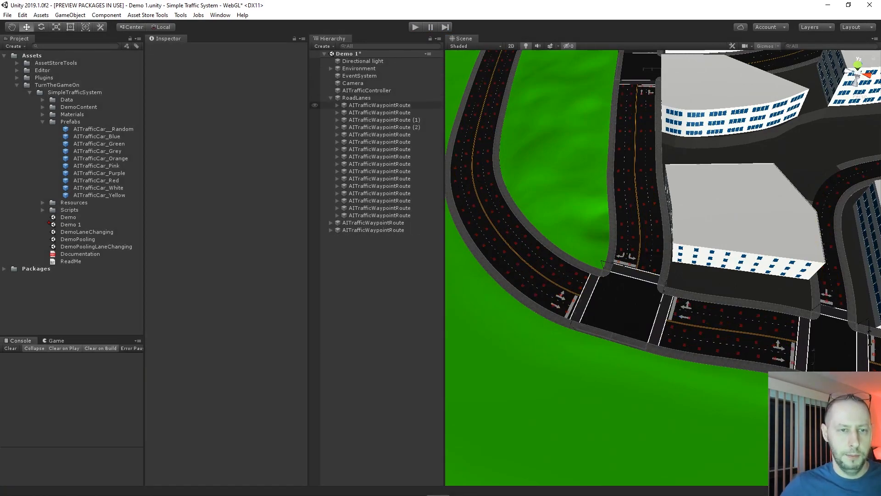
# Set the Spawn Traffic Vehicles size to 5 for all waypoint routes under RoadLanes
pyautogui.click(315, 106)
pyautogui.keyDown('shift'); pyautogui.click(379, 216); pyautogui.keyUp('shift')
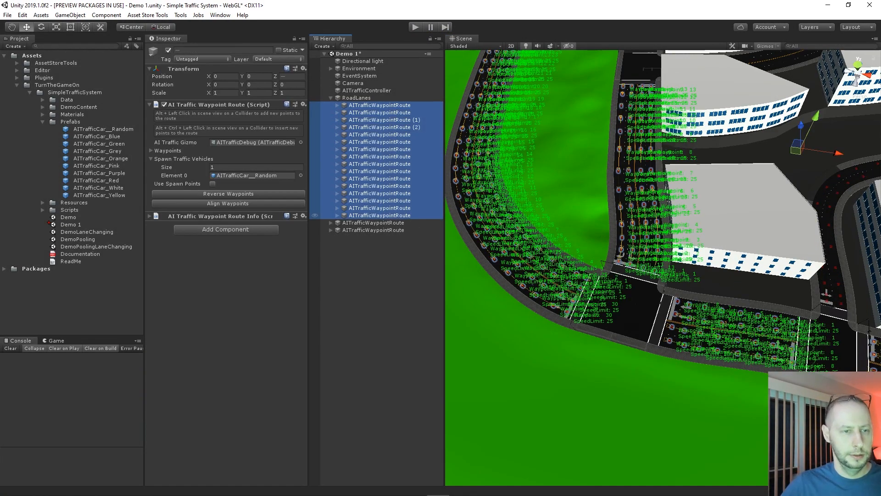
pyautogui.click(256, 167)
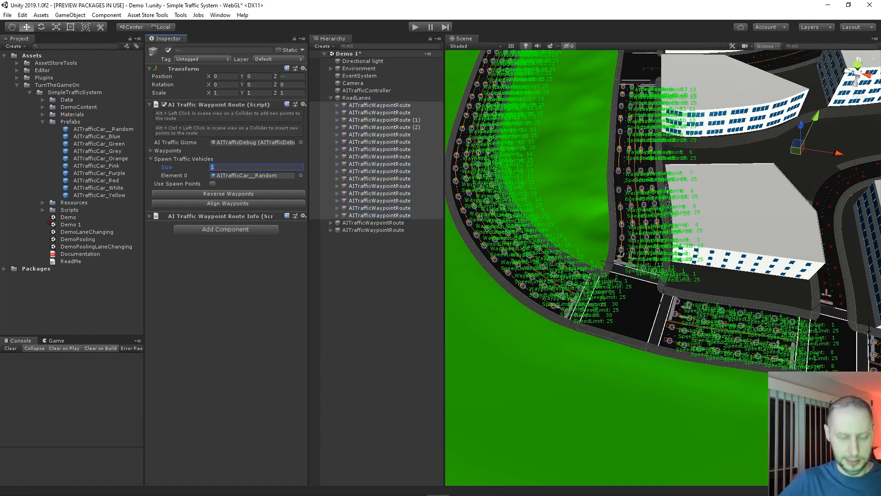
pyautogui.write('5')
pyautogui.press('Return')
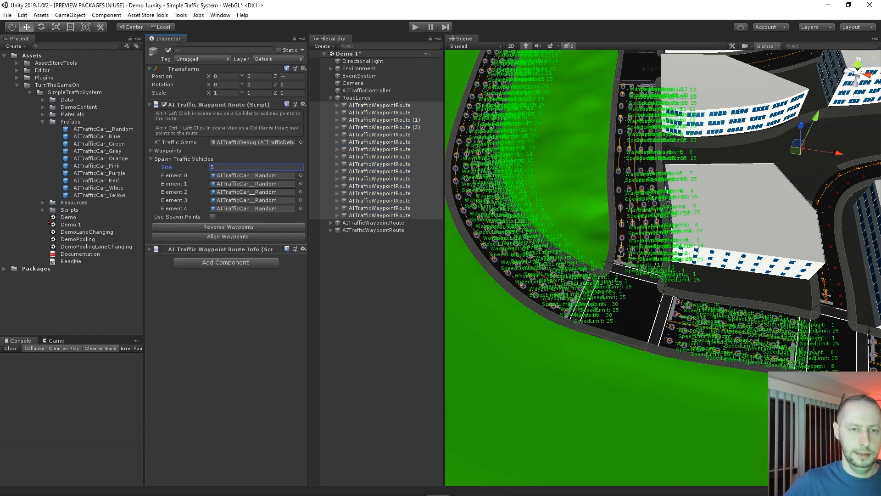
# Run the scene again and watch the denser traffic around the four-lane intersection
pyautogui.click(368, 285)
pyautogui.click(415, 27)
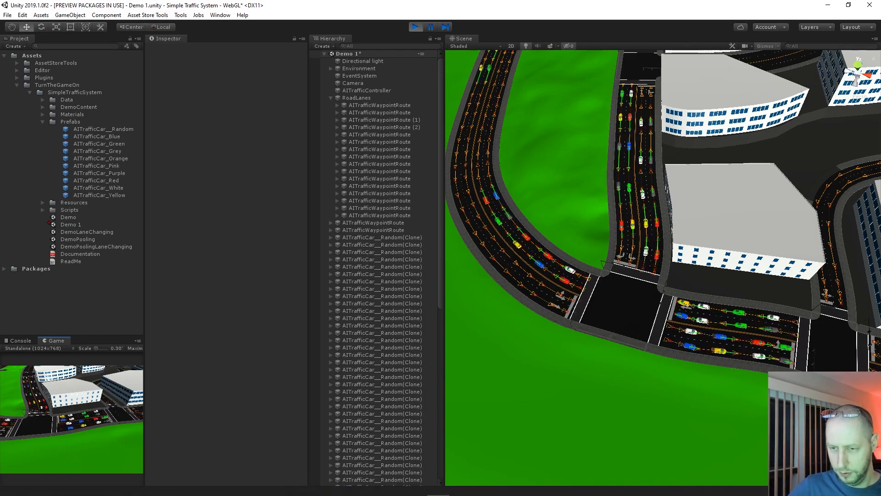
pyautogui.moveTo(689, 275); pyautogui.dragTo(615, 260, button='middle')
pyautogui.scroll(10, 663, 268)
pyautogui.scroll(-10, 663, 268)
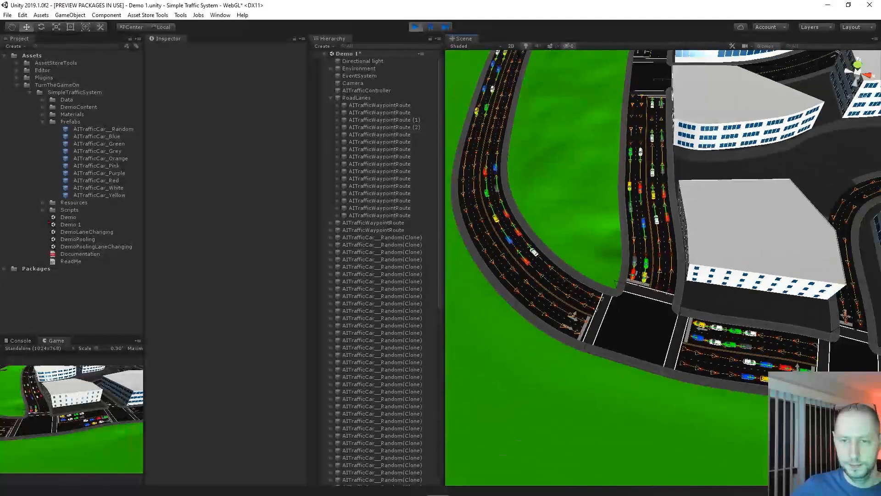
# Restart the scene in play mode, pause it, examine the cars queued at the four-lane intersection, and stop the run
pyautogui.moveTo(853, 276); pyautogui.dragTo(672, 242, button='middle')
pyautogui.moveTo(551, 238); pyautogui.dragTo(787, 360, button='middle')
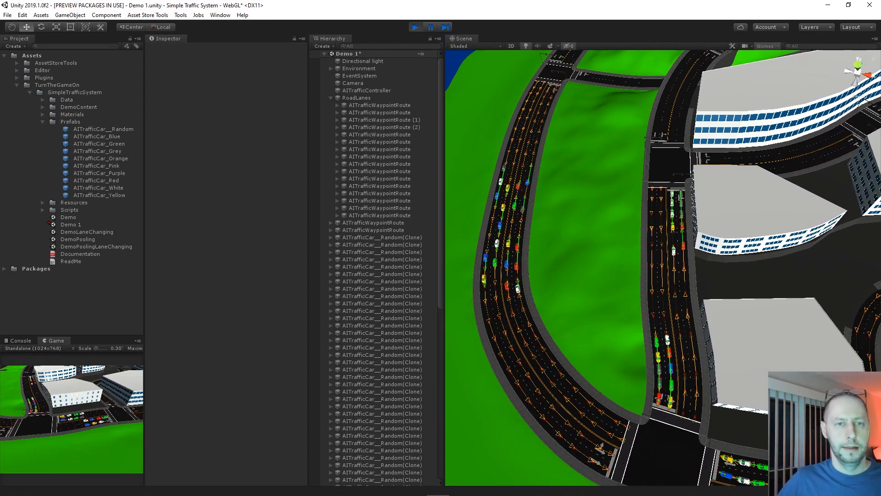
pyautogui.hotkey('ctrl', 'p')
pyautogui.hotkey('ctrl', 'p')
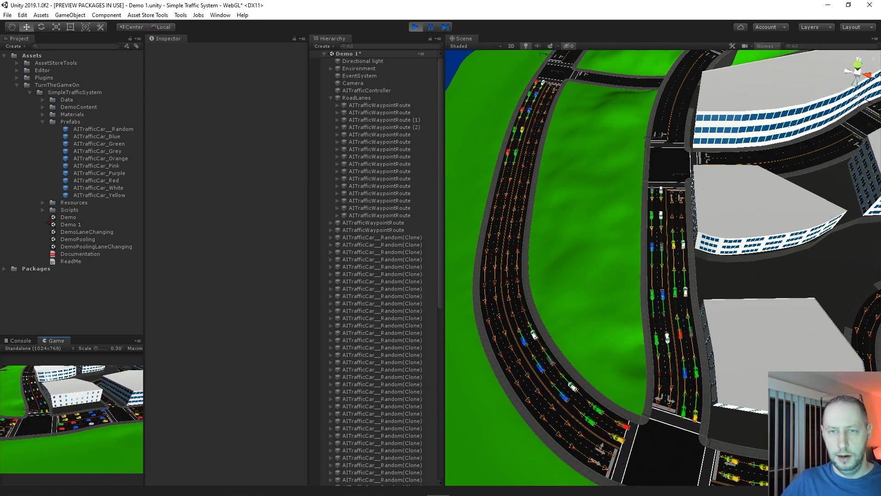
pyautogui.hotkey('ctrl', 'shift', 'p')
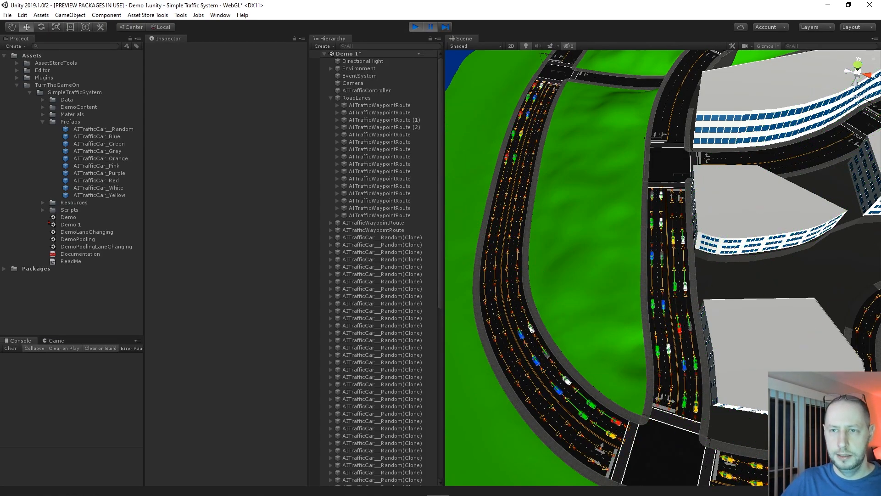
pyautogui.moveTo(663, 404); pyautogui.dragTo(696, 176, button='middle')
pyautogui.scroll(5, 695, 220)
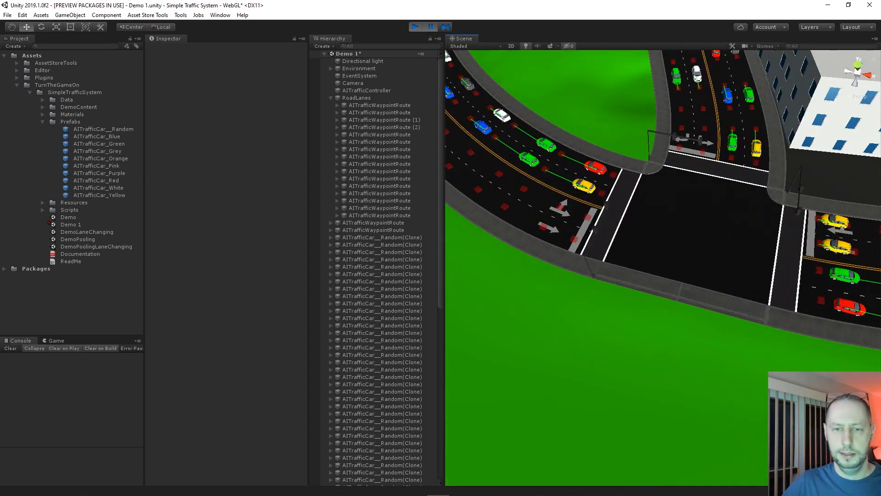
pyautogui.scroll(-8, 663, 268)
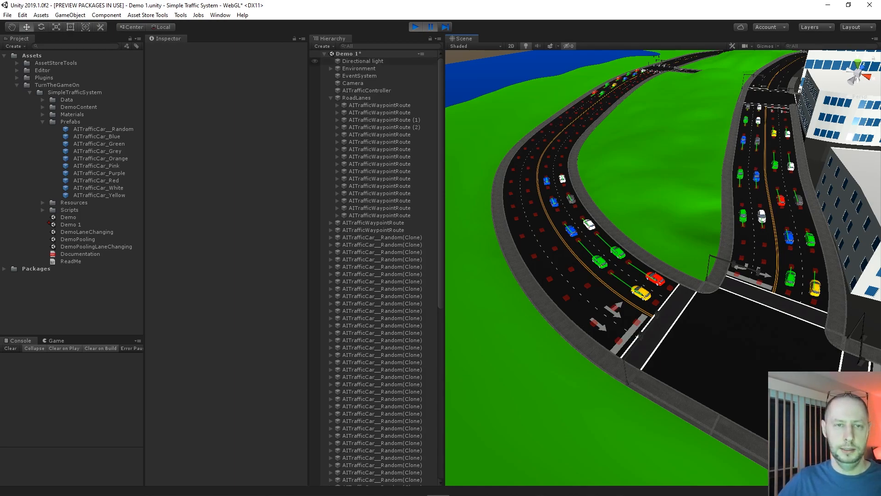
pyautogui.hotkey('ctrl', 'p')
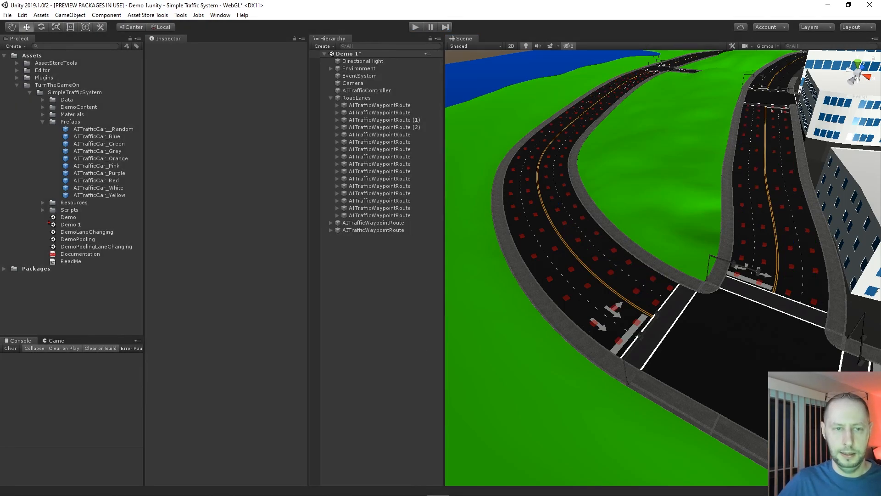
# Clear the selection and save the Demo 1 scene
pyautogui.moveTo(662, 239); pyautogui.dragTo(662, 275, button='middle')
pyautogui.scroll(-5, 663, 268)
pyautogui.keyDown('alt'); pyautogui.moveTo(597, 257); pyautogui.dragTo(781, 285); pyautogui.keyUp('alt')
pyautogui.moveTo(781, 284); pyautogui.dragTo(652, 269, button='right')
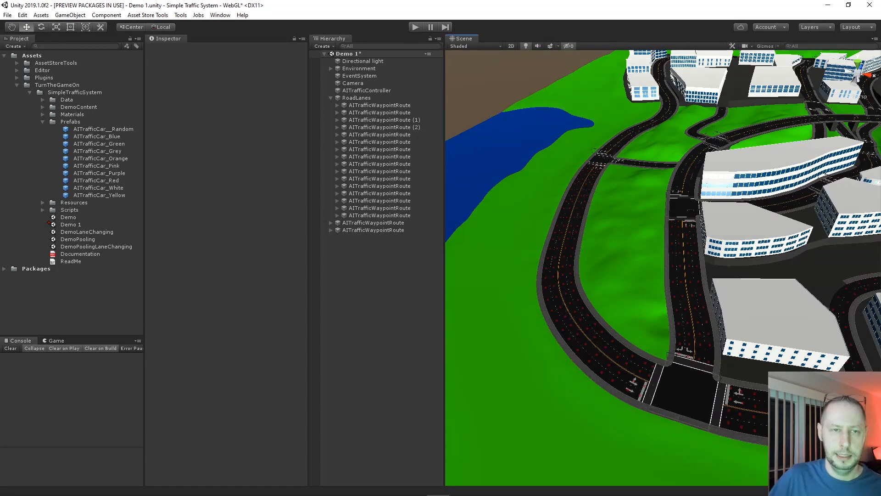
pyautogui.click(376, 275)
pyautogui.hotkey('ctrl', 's')
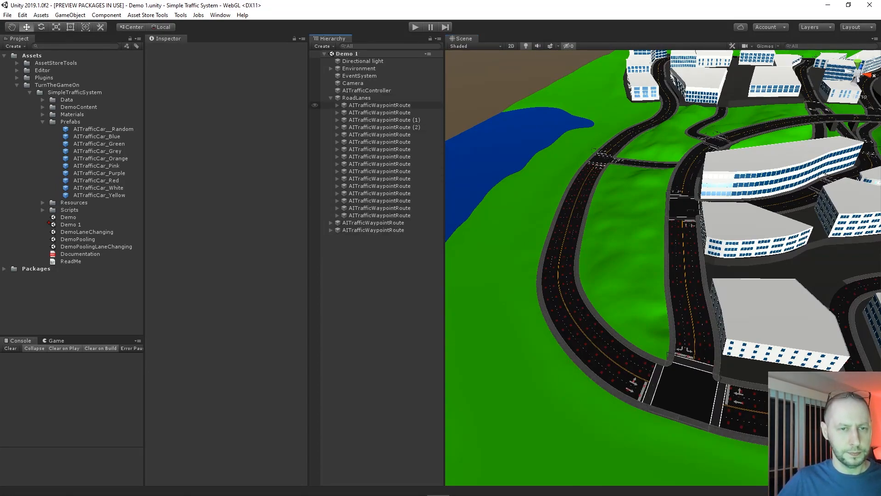
# Dock the Simple Traffic System Spawn Points window below the Hierarchy and load the routes into it
pyautogui.click(180, 15)
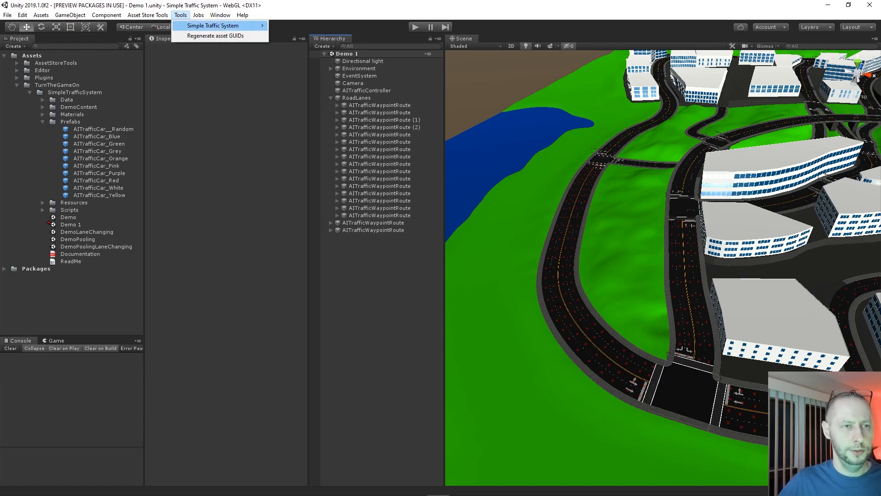
pyautogui.moveTo(220, 26)
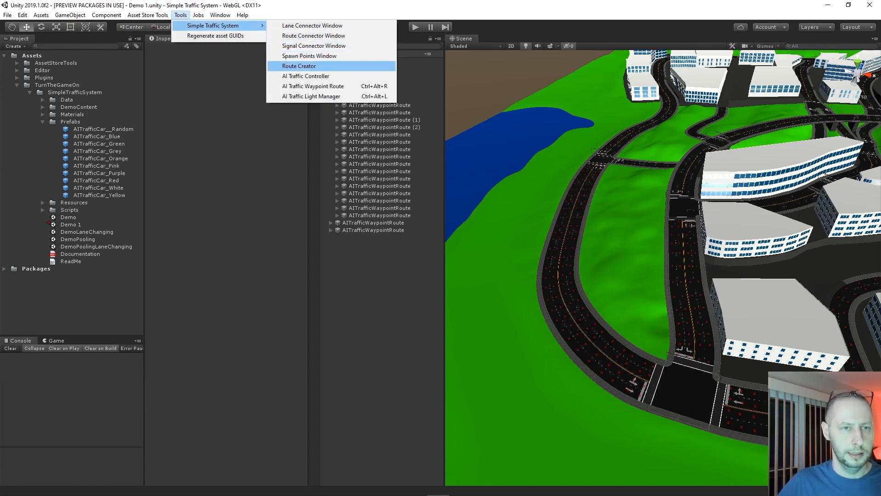
pyautogui.click(309, 56)
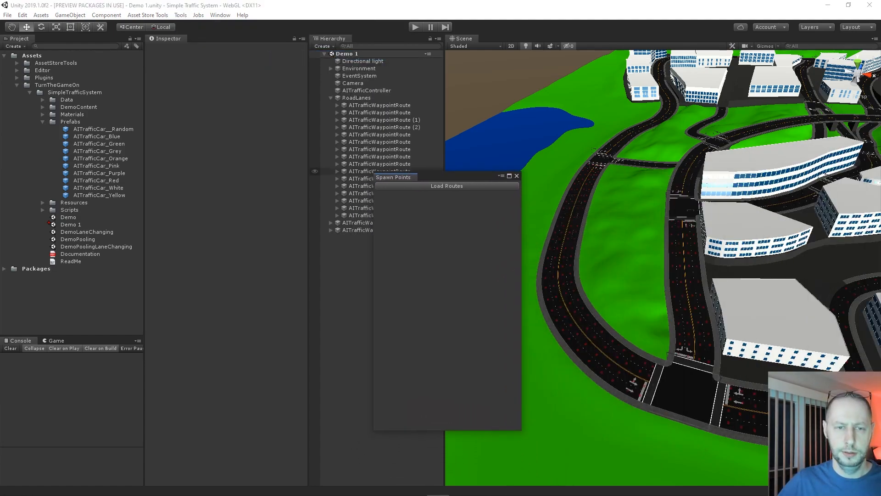
pyautogui.moveTo(394, 177); pyautogui.dragTo(349, 249)
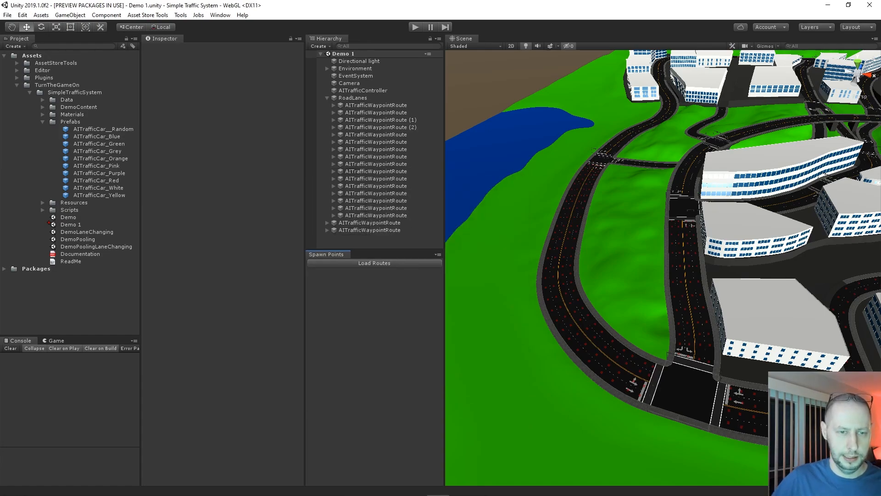
pyautogui.moveTo(663, 268); pyautogui.dragTo(649, 258, button='middle')
pyautogui.click(375, 263)
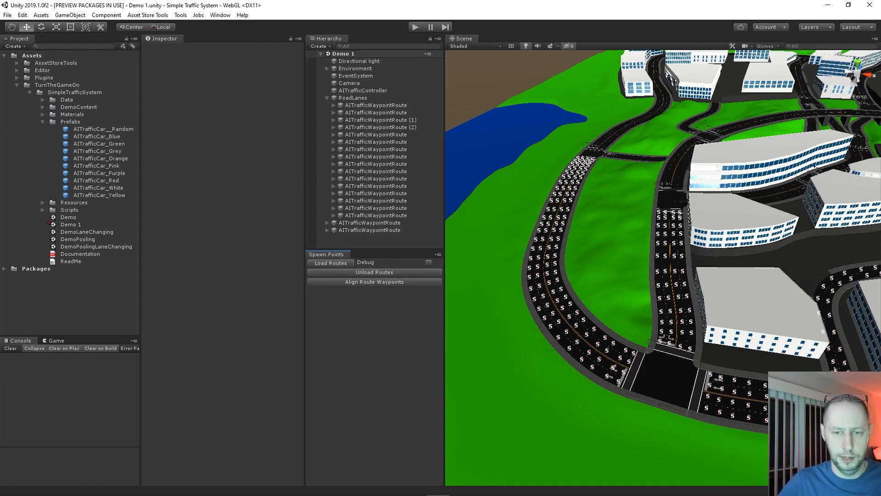
# Add a traffic spawn point at AITrafficWaypoint 5 in the curved road's innermost lane beside the grass
pyautogui.moveTo(649, 258); pyautogui.dragTo(679, 294, button='right')
pyautogui.moveTo(551, 313); pyautogui.dragTo(780, 216, button='middle')
pyautogui.keyDown('alt'); pyautogui.moveTo(551, 321); pyautogui.dragTo(617, 331, button='right'); pyautogui.keyUp('alt')
pyautogui.moveTo(617, 331); pyautogui.dragTo(693, 359, button='middle')
pyautogui.keyDown('alt'); pyautogui.moveTo(693, 358); pyautogui.dragTo(652, 321, button='right'); pyautogui.keyUp('alt')
pyautogui.keyDown('alt'); pyautogui.moveTo(651, 321); pyautogui.dragTo(698, 280); pyautogui.keyUp('alt')
pyautogui.moveTo(780, 266); pyautogui.dragTo(486, 294, button='middle')
pyautogui.keyDown('alt'); pyautogui.moveTo(652, 275); pyautogui.dragTo(572, 275); pyautogui.keyUp('alt')
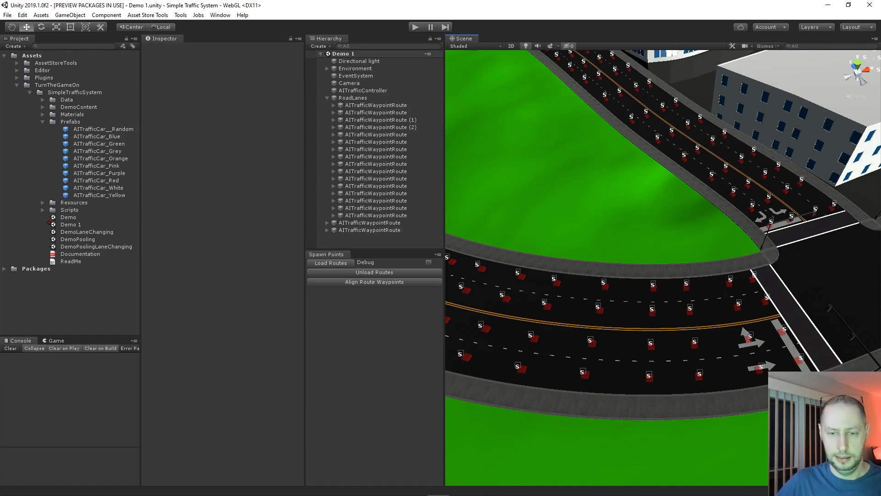
pyautogui.scroll(5, 663, 267)
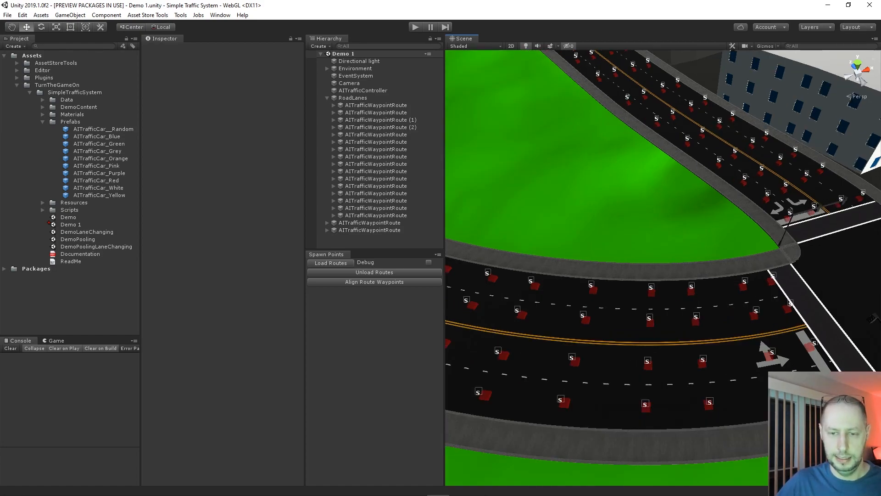
pyautogui.click(572, 288)
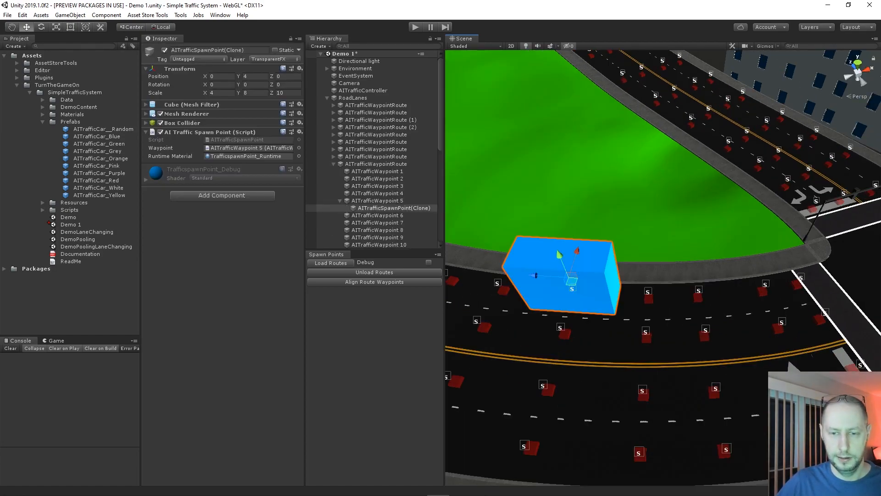
# Add three more spawn points along the curved road's two inner lanes, including ones at waypoints 10 and 17
pyautogui.scroll(-5, 572, 287)
pyautogui.moveTo(556, 248); pyautogui.dragTo(817, 328, button='middle')
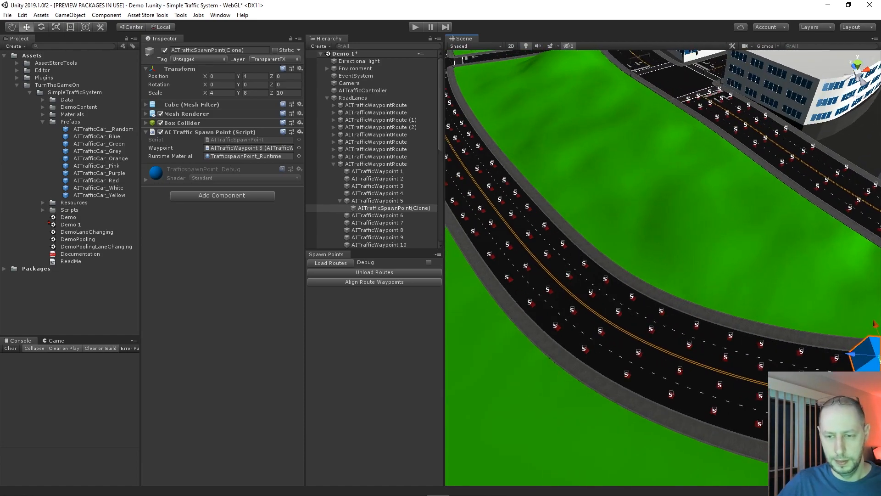
pyautogui.click(699, 325)
pyautogui.moveTo(633, 229); pyautogui.dragTo(698, 326, button='middle')
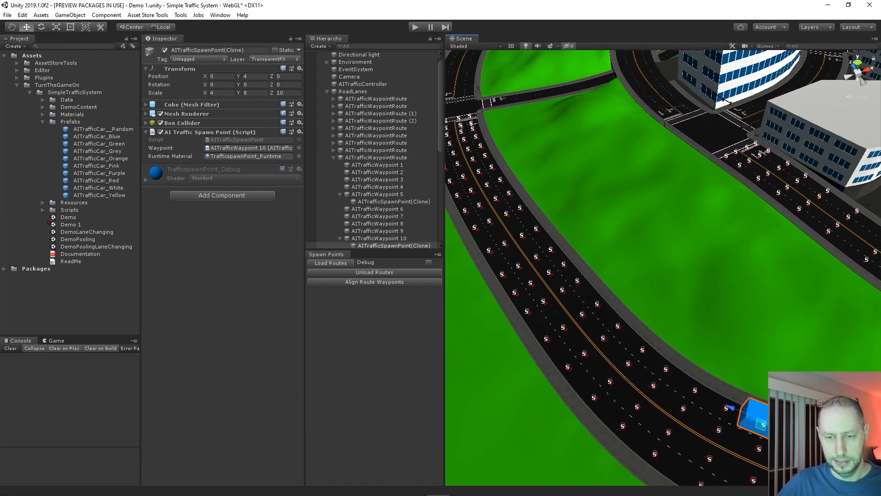
pyautogui.click(617, 323)
pyautogui.click(560, 283)
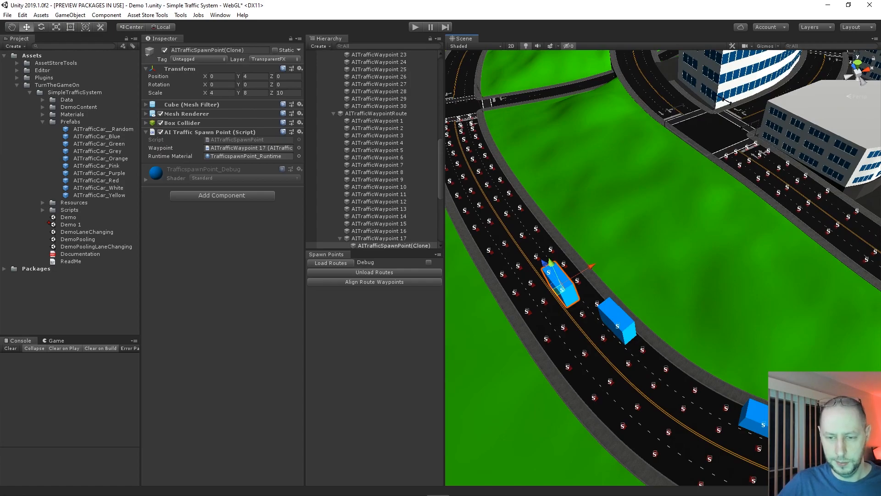
# Add spawn points at waypoints 13, 19 and 21 along the curved road's two inner lanes
pyautogui.click(654, 385)
pyautogui.moveTo(653, 385); pyautogui.dragTo(725, 482, button='middle')
pyautogui.click(624, 346)
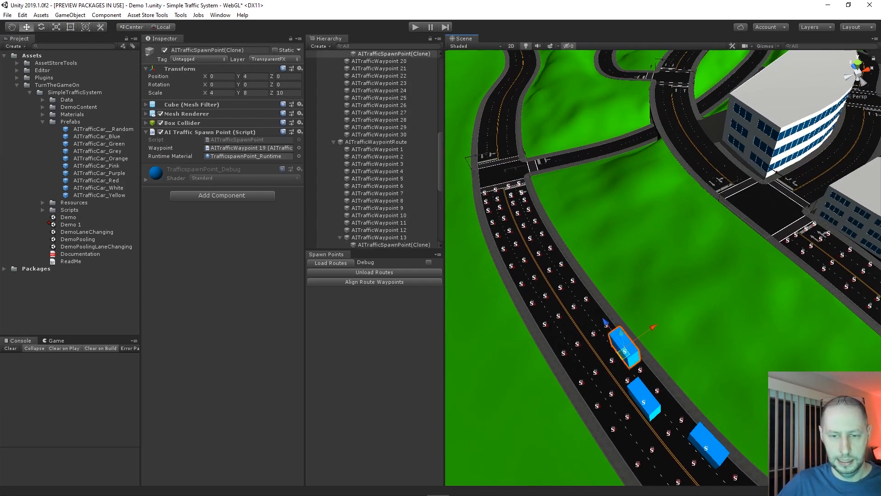
pyautogui.click(573, 306)
pyautogui.moveTo(574, 306); pyautogui.dragTo(643, 356, button='middle')
pyautogui.scroll(8, 642, 356)
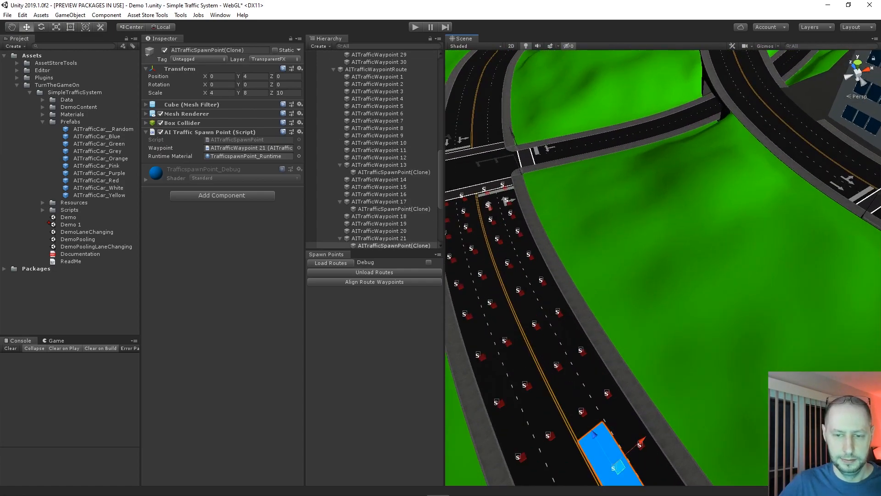
# Add three spawn points toward the far intersection in the two inner lanes, including waypoints 25 and 27
pyautogui.click(579, 345)
pyautogui.click(538, 273)
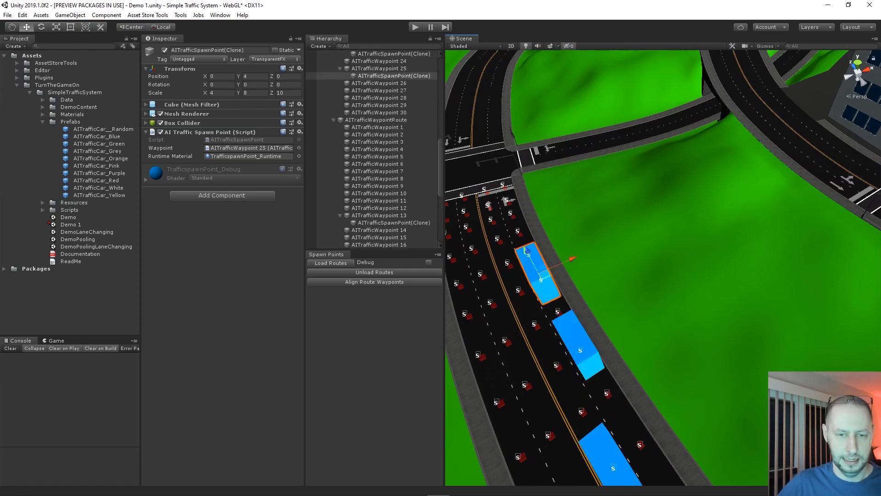
pyautogui.click(497, 239)
# Add spawn points in the two opposite lanes, at waypoints 6 and 8 of one and 4 and 10 of the other
pyautogui.moveTo(497, 239); pyautogui.dragTo(583, 172, button='middle')
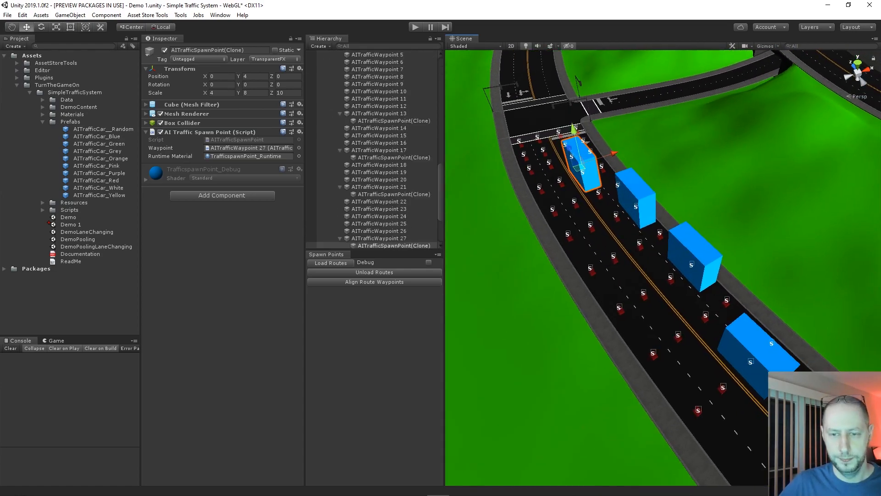
pyautogui.click(587, 220)
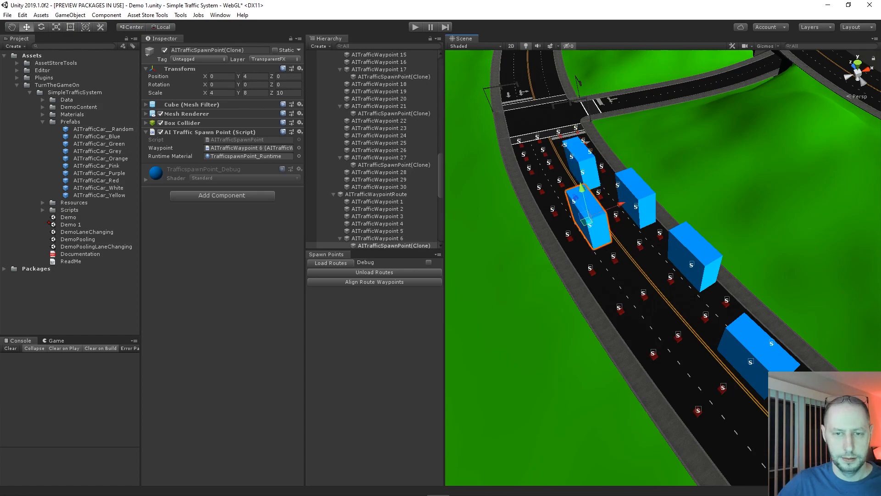
pyautogui.click(537, 178)
pyautogui.click(642, 289)
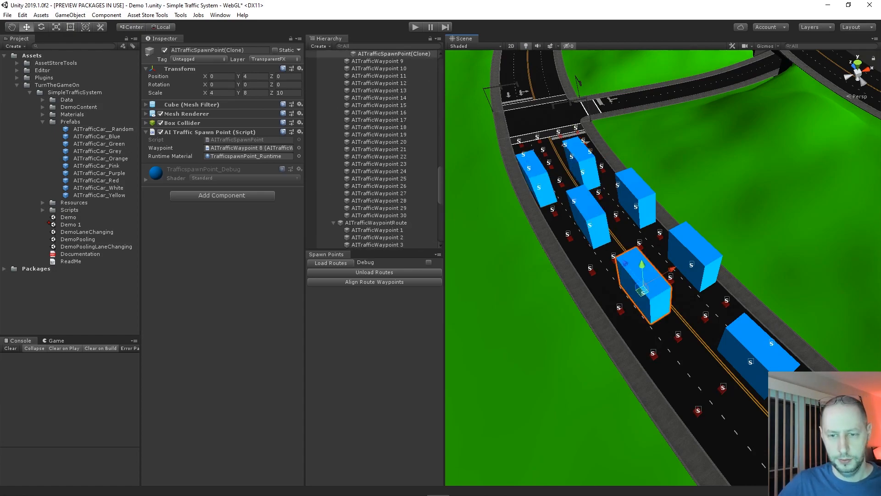
pyautogui.click(698, 411)
pyautogui.moveTo(698, 411); pyautogui.dragTo(751, 429, button='right')
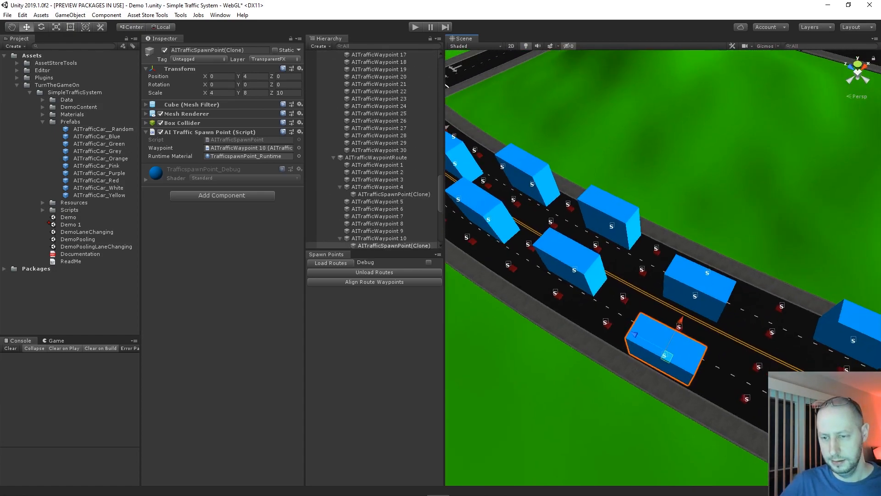
# Add spawn points at waypoints 13, 15 and 18 in the two outer-side lanes of the curved four-lane road
pyautogui.moveTo(750, 429); pyautogui.dragTo(585, 321, button='middle')
pyautogui.click(704, 298)
pyautogui.scroll(-8, 704, 299)
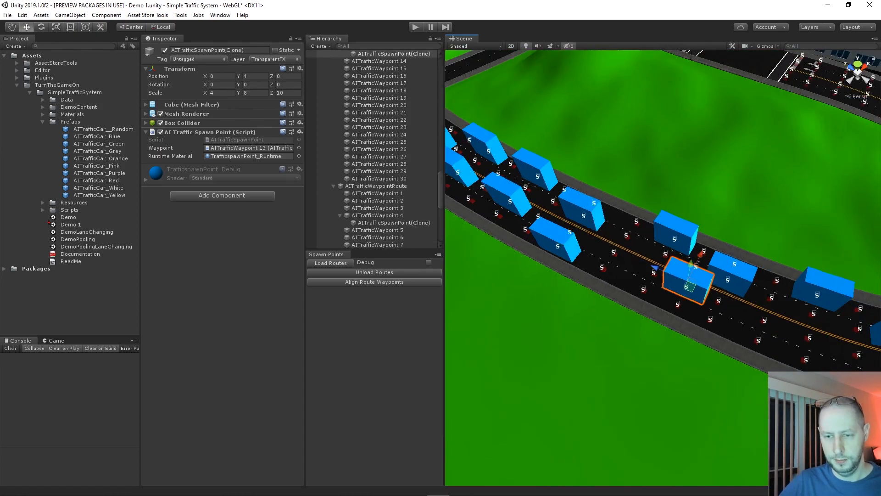
pyautogui.click(758, 341)
pyautogui.moveTo(758, 340)
pyautogui.mouseDown(button='middle')
pyautogui.moveTo(627, 267)
pyautogui.moveTo(556, 266)
pyautogui.mouseUp(button='middle')
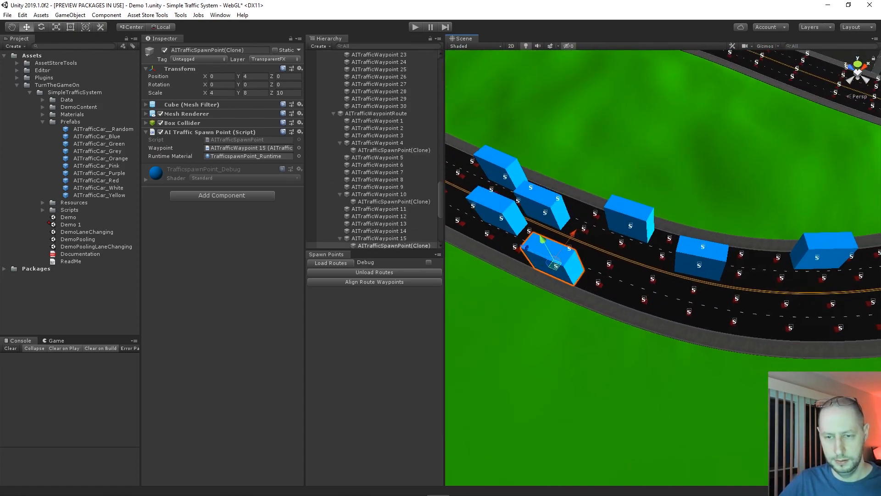
pyautogui.click(694, 290)
pyautogui.moveTo(693, 289)
pyautogui.mouseDown(button='middle')
pyautogui.moveTo(649, 260)
pyautogui.moveTo(564, 262)
pyautogui.mouseUp(button='middle')
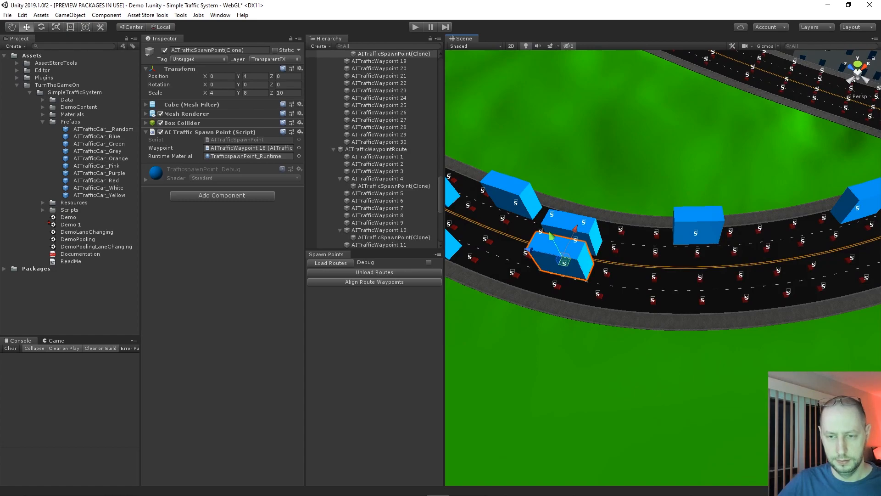
# Add spawn points at waypoints 20, 24 and 27 of the outermost lane and 21 and 25 of the adjacent lane towards the intersection
pyautogui.click(652, 299)
pyautogui.click(700, 277)
pyautogui.moveTo(700, 277); pyautogui.dragTo(513, 316, button='middle')
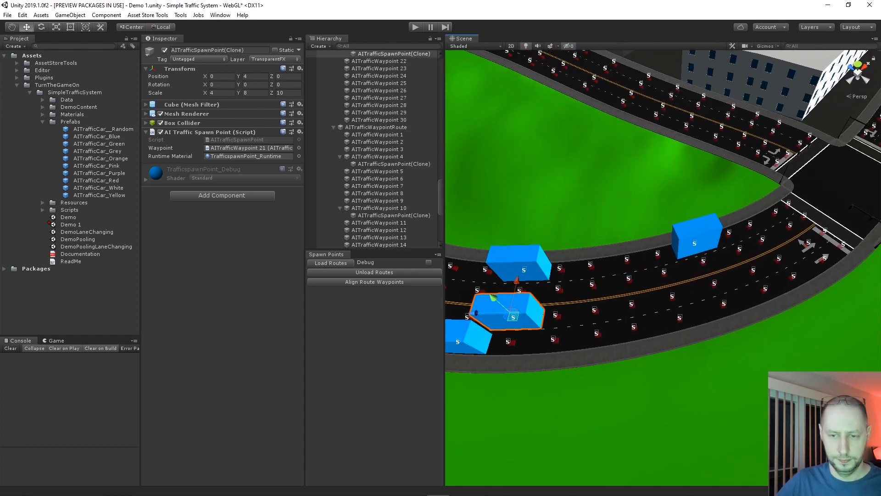
pyautogui.click(634, 326)
pyautogui.click(673, 296)
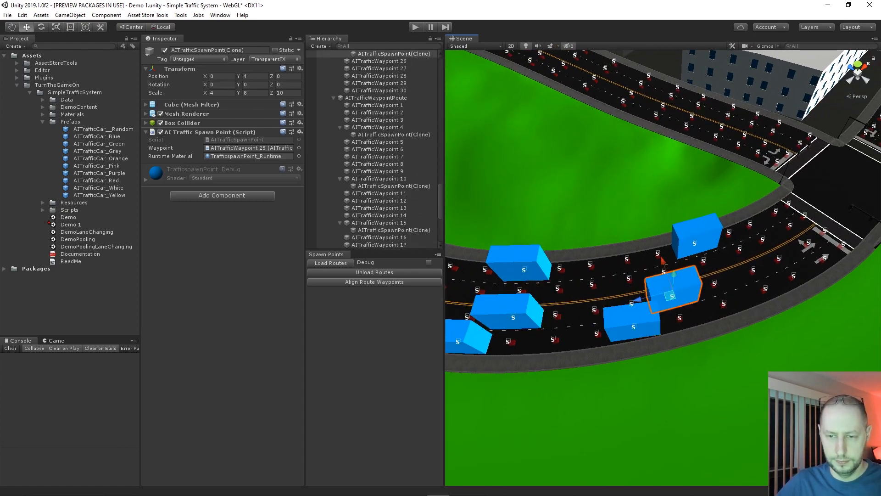
pyautogui.click(765, 288)
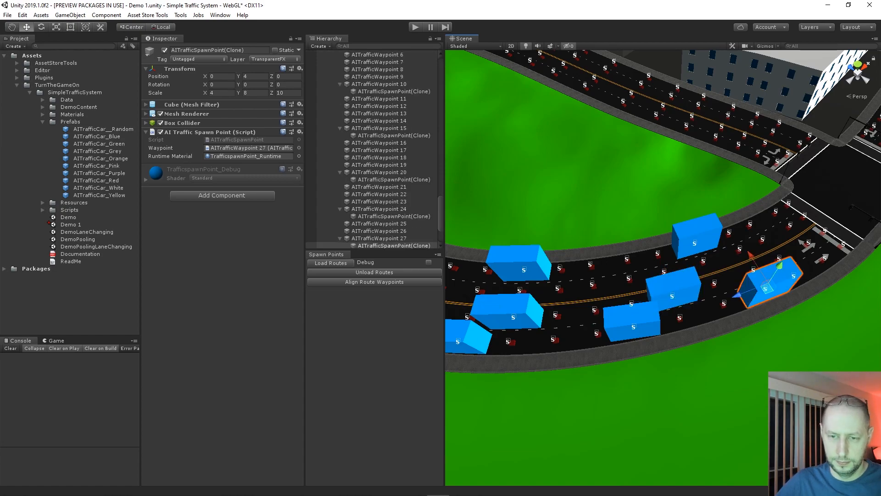
# Add a spawn point at waypoint 7 in the opposing lane beside the centre line of the curved road
pyautogui.moveTo(766, 289); pyautogui.dragTo(796, 322, button='middle')
pyautogui.moveTo(796, 323); pyautogui.dragTo(784, 356, button='right')
pyautogui.moveTo(784, 355); pyautogui.dragTo(787, 383, button='middle')
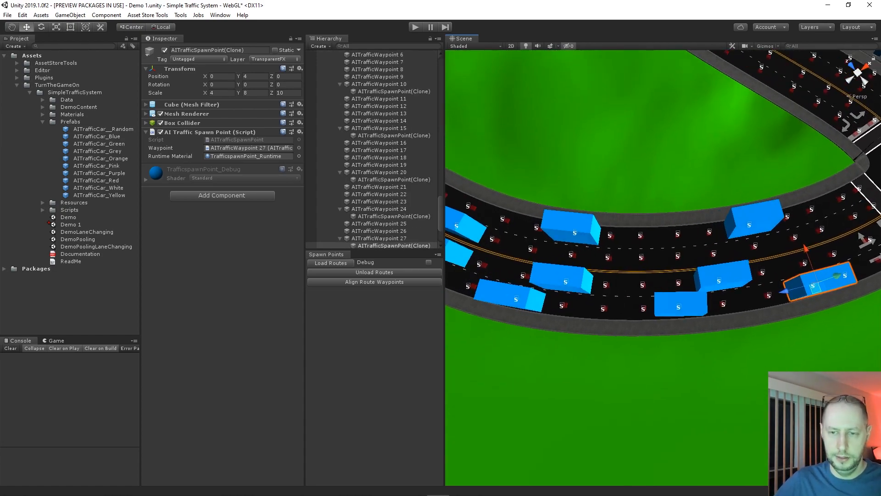
pyautogui.click(678, 256)
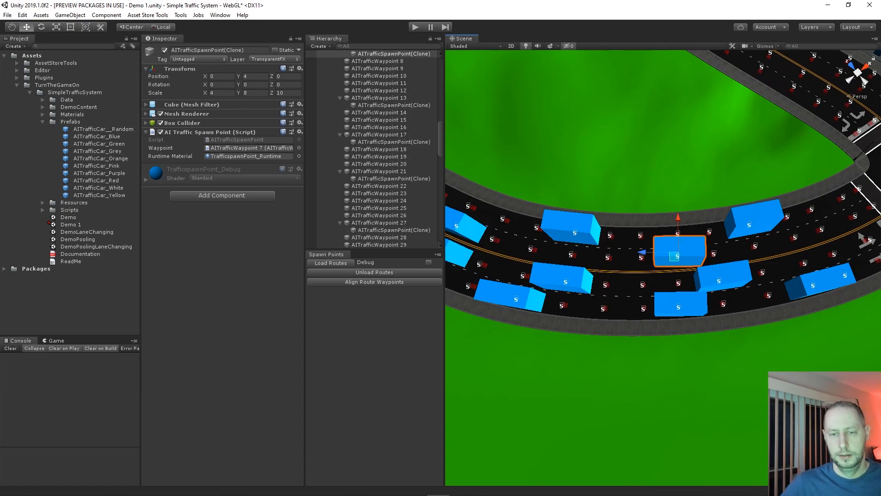
# Add a spawn point at waypoint 6 in the building-side lane of the short four-lane road beyond the intersection
pyautogui.moveTo(780, 230); pyautogui.dragTo(443, 362, button='middle')
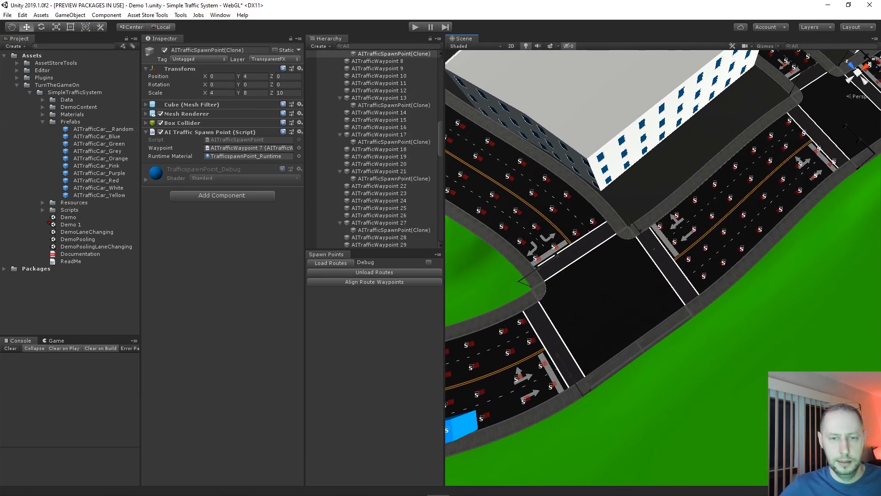
pyautogui.moveTo(689, 257); pyautogui.dragTo(581, 258, button='right')
pyautogui.moveTo(689, 262); pyautogui.dragTo(537, 247, button='middle')
pyautogui.scroll(3, 662, 265)
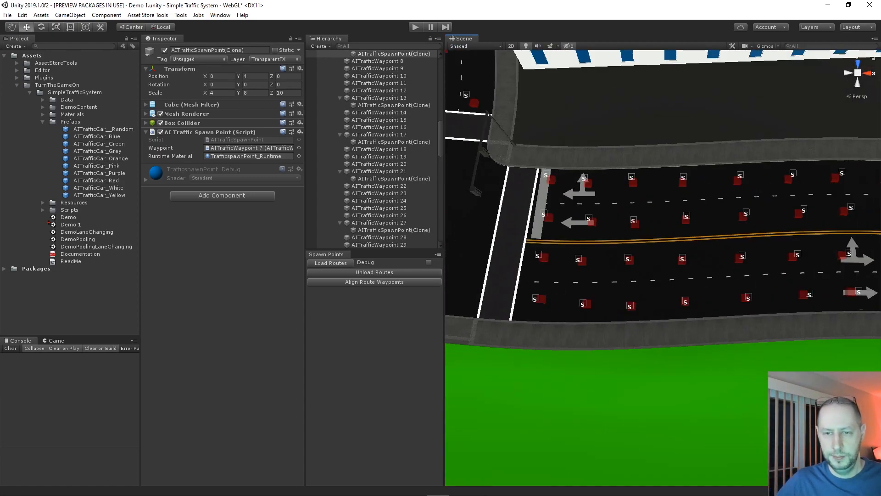
pyautogui.click(631, 177)
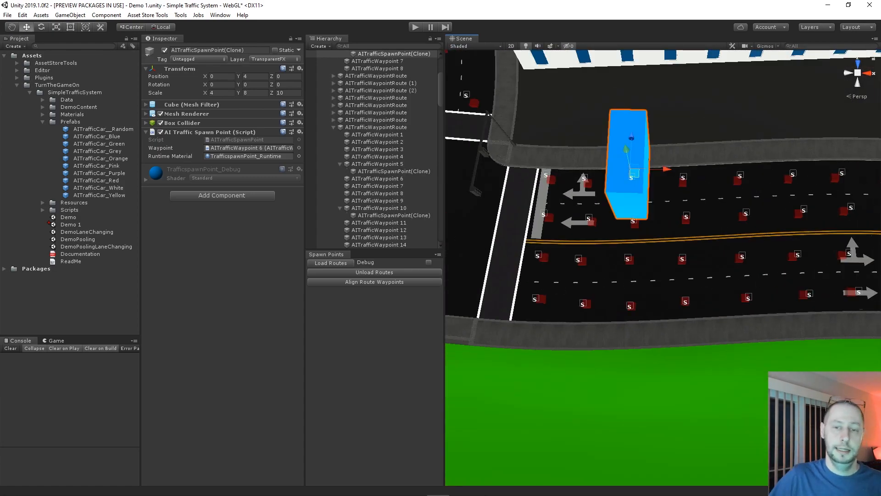
pyautogui.keyDown('alt'); pyautogui.moveTo(632, 177); pyautogui.dragTo(606, 178, button='right'); pyautogui.keyUp('alt')
pyautogui.moveTo(569, 179); pyautogui.dragTo(863, 363, button='middle')
pyautogui.moveTo(762, 248); pyautogui.dragTo(413, 27, button='middle')
pyautogui.moveTo(701, 227); pyautogui.dragTo(630, 232, button='middle')
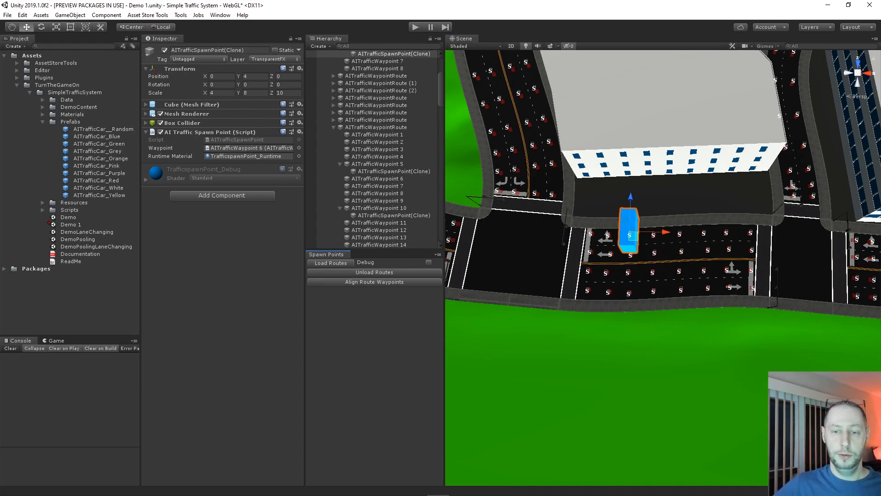
pyautogui.press('f')
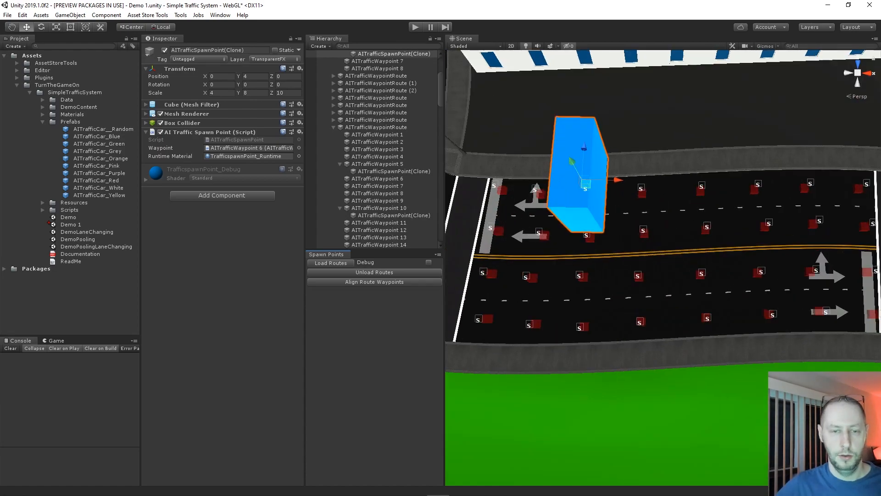
# Align the waypoints of the first AITrafficWaypointRoute under RoadLanes and review the routes through AITrafficWaypointRoute (2)
pyautogui.scroll(4, 340, 161)
pyautogui.keyDown('alt'); pyautogui.click(321, 54); pyautogui.keyUp('alt')
pyautogui.click(321, 54)
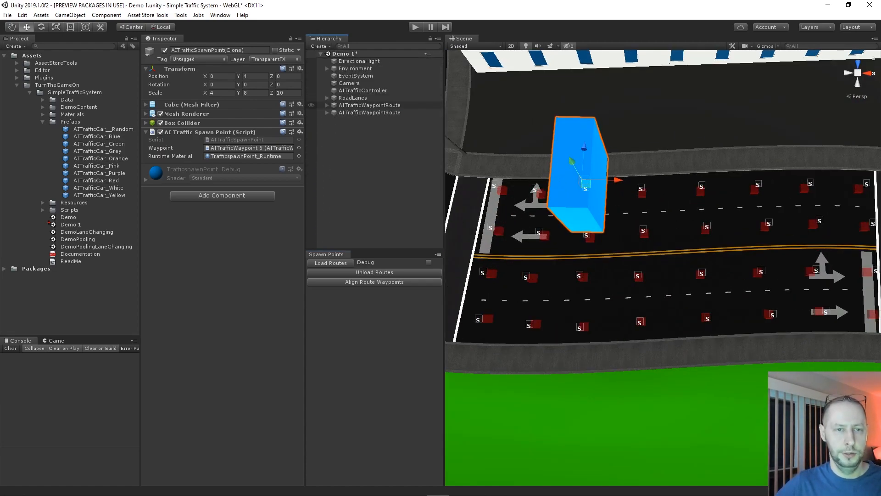
pyautogui.click(369, 105)
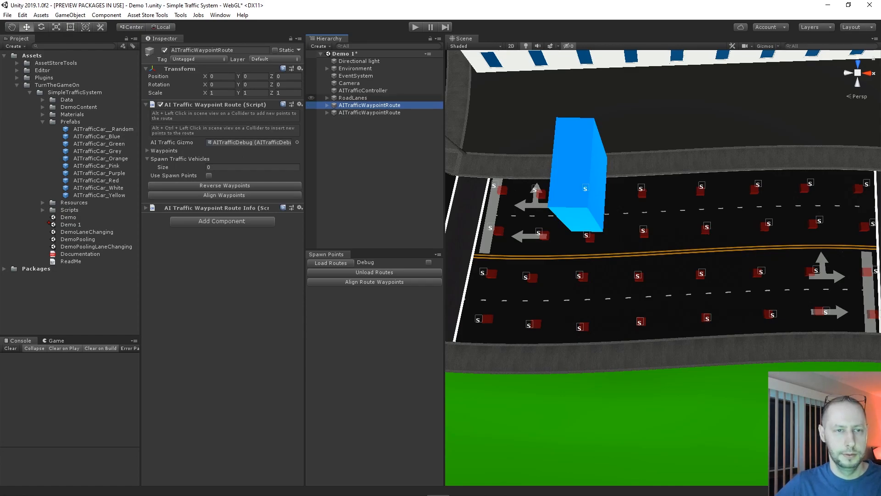
pyautogui.click(327, 97)
pyautogui.click(376, 105)
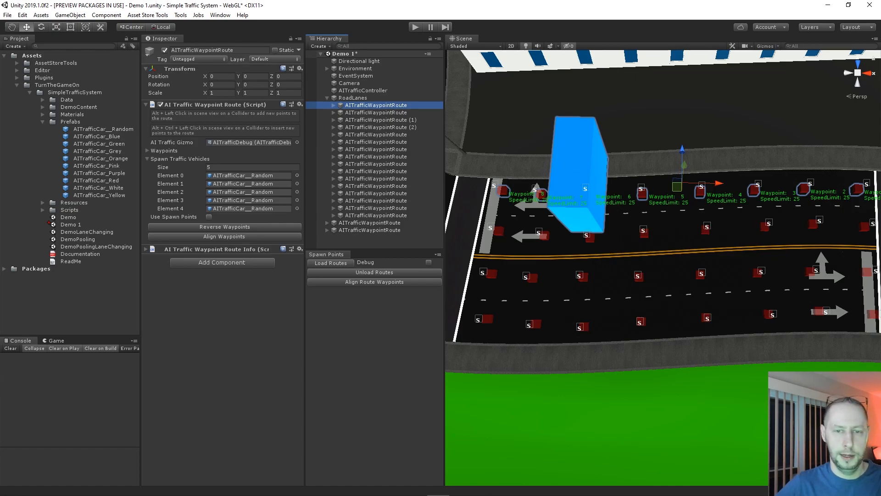
pyautogui.click(224, 236)
pyautogui.moveTo(588, 239); pyautogui.dragTo(626, 203, button='middle')
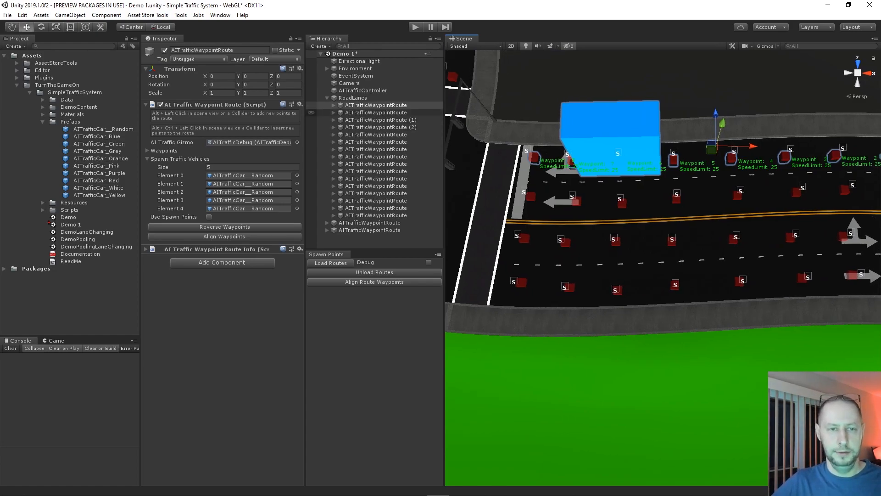
pyautogui.press('Down')
pyautogui.press('Down')
pyautogui.press('Down')
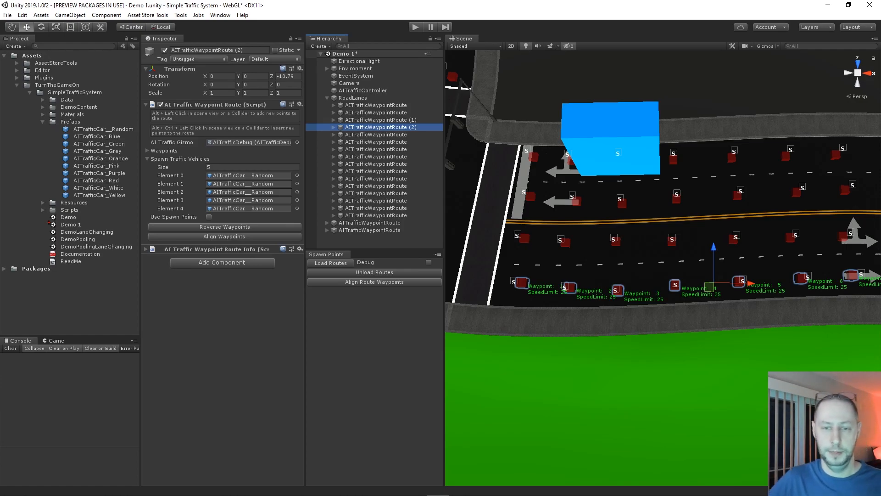
# Add spawn points at waypoints 2 and 6 of AITrafficWaypointRoute (1), and at waypoint 4 of route (2) and of the second RoadLanes route
pyautogui.click(560, 240)
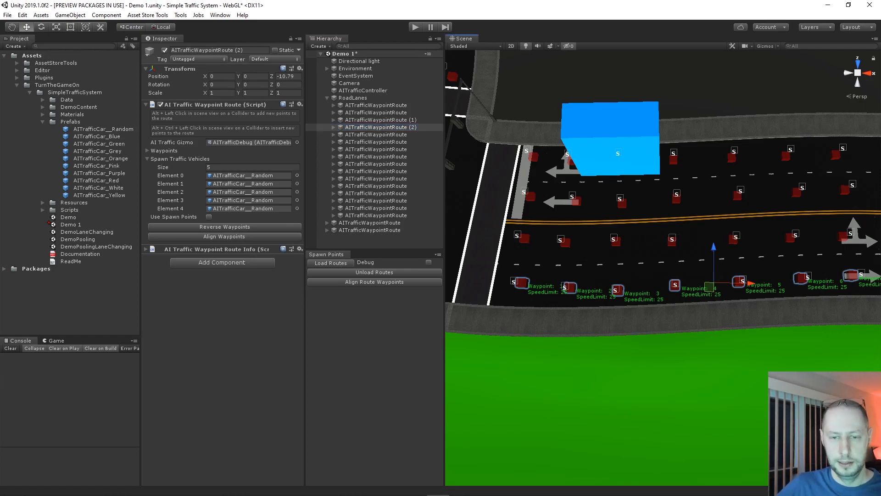
pyautogui.click(675, 285)
pyautogui.click(796, 234)
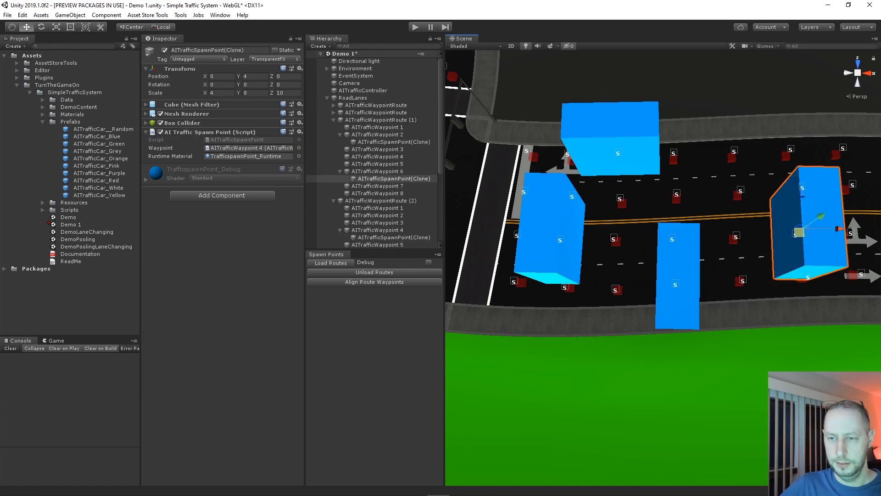
pyautogui.click(740, 190)
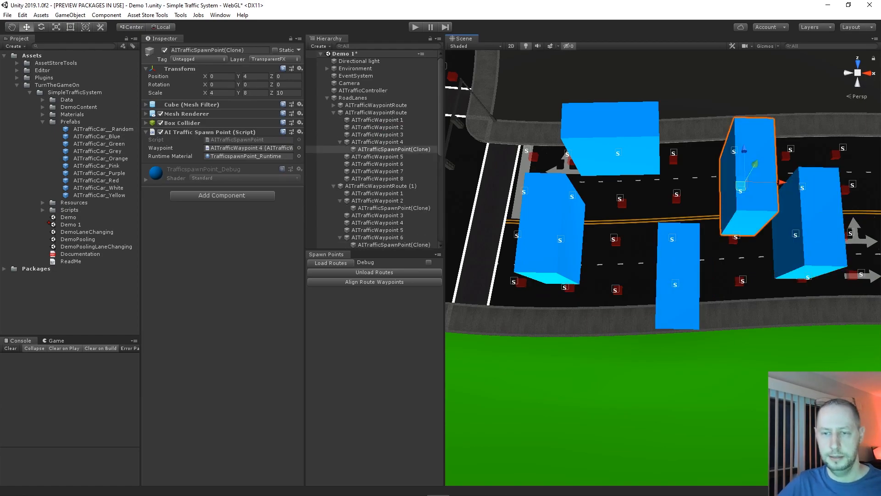
# Align the waypoints of all routes and add a spawn point at waypoint 3 in the short road's building-side lane
pyautogui.click(375, 282)
pyautogui.moveTo(689, 207); pyautogui.dragTo(625, 309, button='middle')
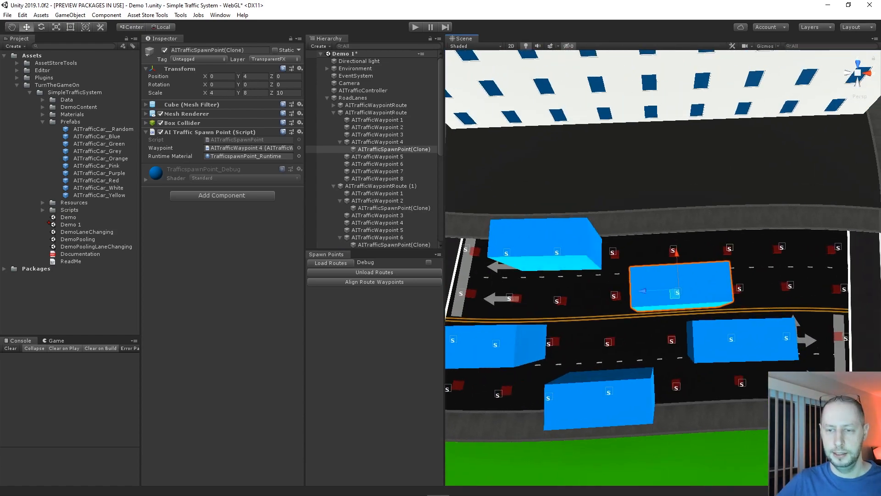
pyautogui.click(730, 248)
# Add six staggered spawn points along the two grass-side lanes of the long four-lane road, including waypoints 2, 5 and 7 of the outer lane
pyautogui.moveTo(730, 248); pyautogui.dragTo(626, 140, button='middle')
pyautogui.keyDown('alt'); pyautogui.moveTo(688, 207); pyautogui.dragTo(518, 207, button='right'); pyautogui.keyUp('alt')
pyautogui.moveTo(518, 206); pyautogui.dragTo(516, 257, button='middle')
pyautogui.keyDown('alt'); pyautogui.moveTo(516, 257); pyautogui.dragTo(569, 257, button='right'); pyautogui.keyUp('alt')
pyautogui.moveTo(569, 257); pyautogui.dragTo(791, 420, button='middle')
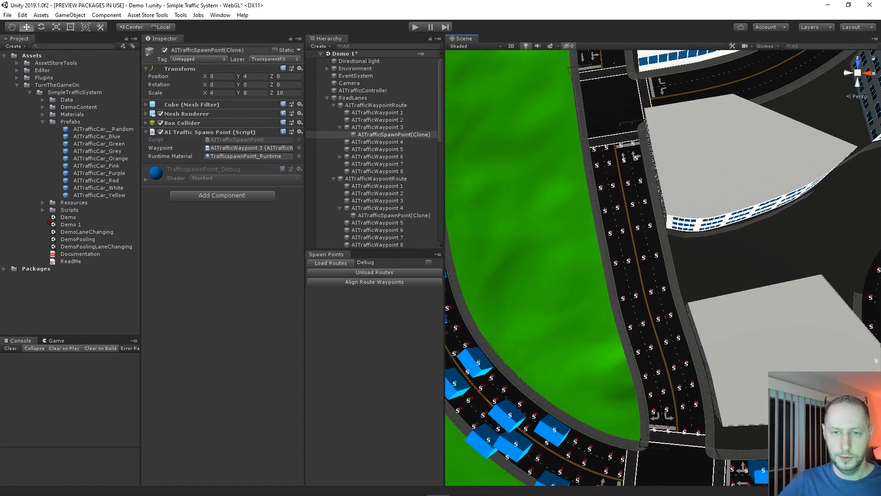
pyautogui.click(596, 166)
pyautogui.click(612, 185)
pyautogui.click(610, 232)
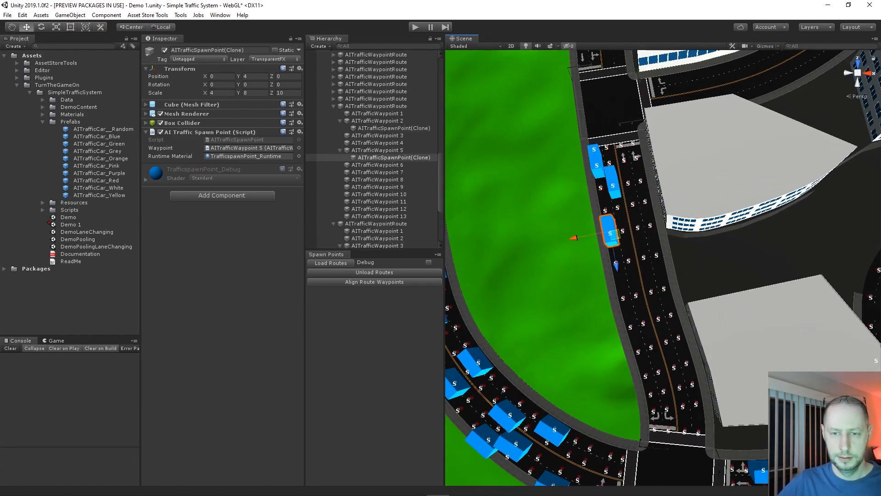
pyautogui.click(623, 298)
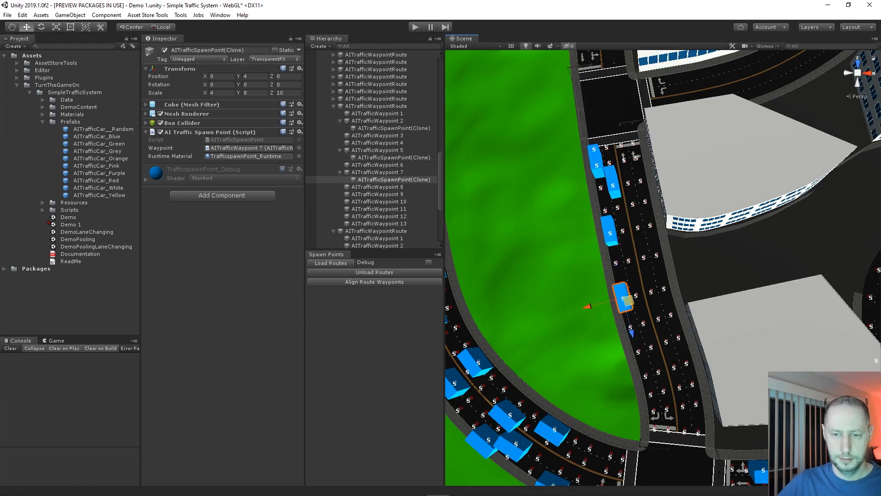
pyautogui.click(651, 348)
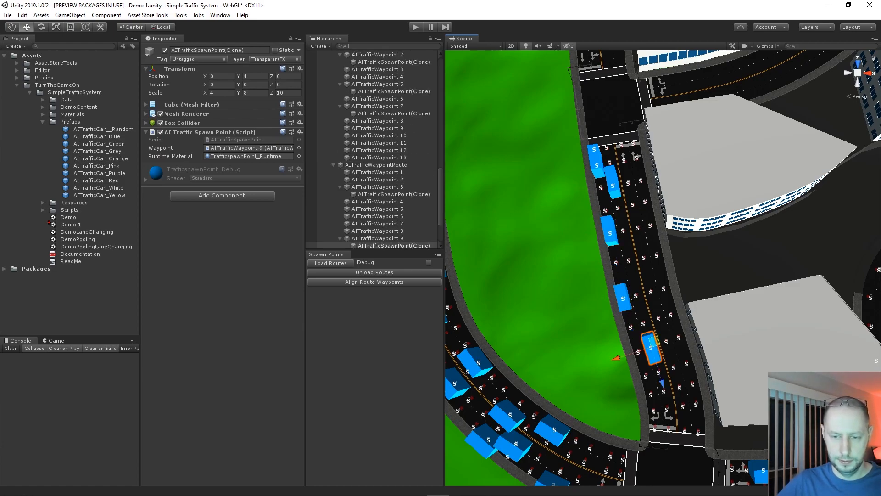
pyautogui.click(646, 377)
# Add spawn points in the long road's two building-side lanes, at waypoints 10 and 5 of the inner and 9, 7 and 3 of the outer lane
pyautogui.click(633, 202)
pyautogui.click(664, 288)
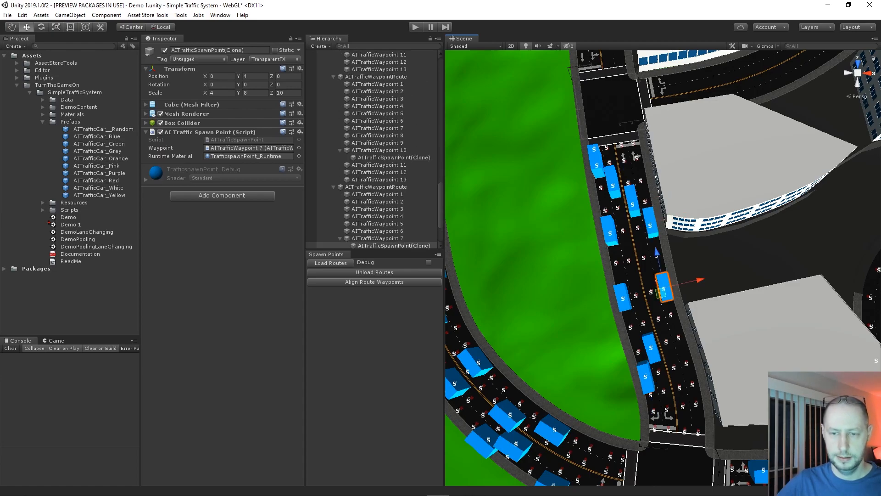
pyautogui.click(666, 342)
pyautogui.click(692, 385)
# Add spawn points on the two-lane side road near the intersection, at waypoints 18 and 16 of one lane and waypoint 18 of the other
pyautogui.moveTo(692, 385); pyautogui.dragTo(454, 293, button='middle')
pyautogui.keyDown('alt'); pyautogui.moveTo(771, 266); pyautogui.dragTo(739, 267, button='right'); pyautogui.keyUp('alt')
pyautogui.keyDown('alt'); pyautogui.moveTo(739, 267); pyautogui.dragTo(505, 266); pyautogui.keyUp('alt')
pyautogui.scroll(5, 663, 268)
pyautogui.scroll(2, 663, 268)
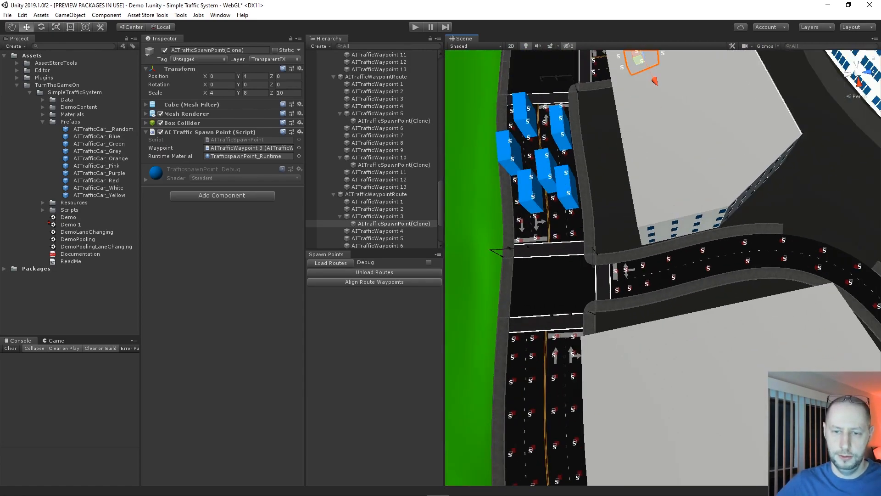
pyautogui.moveTo(668, 259); pyautogui.dragTo(629, 280, button='middle')
pyautogui.click(628, 281)
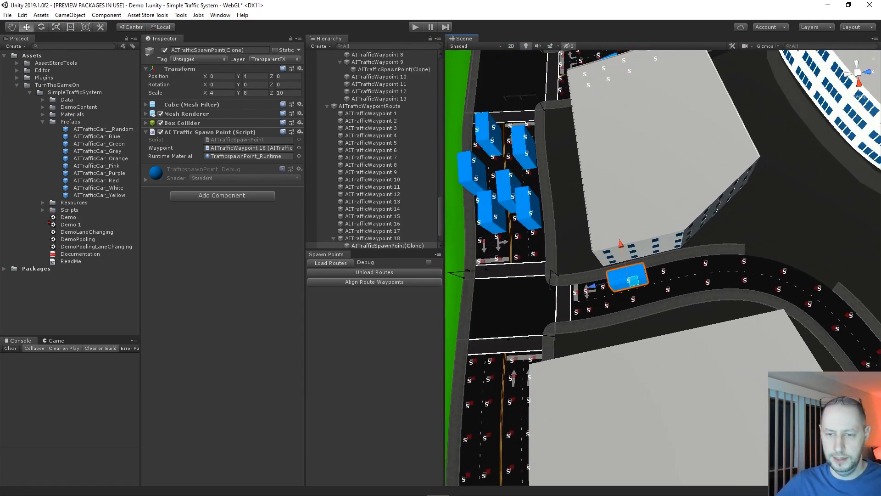
pyautogui.click(706, 264)
pyautogui.click(633, 299)
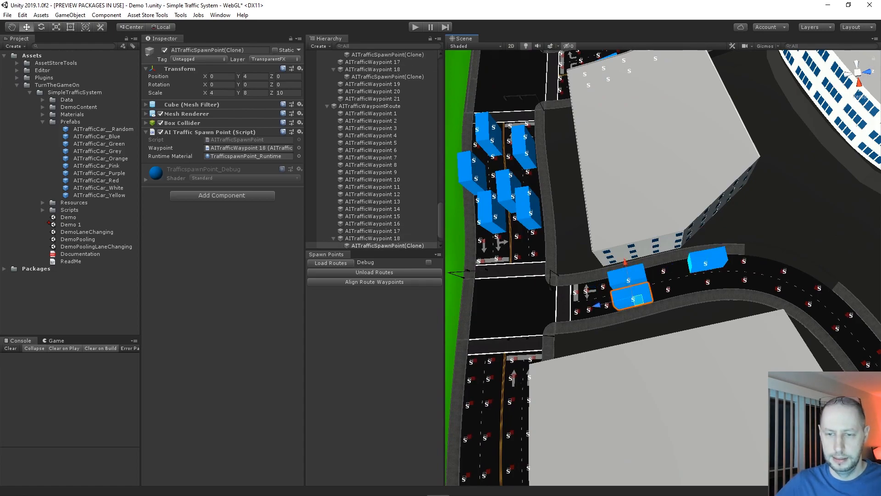
# Add spawn points around the side road's bend, at waypoint 13 of one lane and at waypoint 15 and one further along in the other
pyautogui.moveTo(634, 299); pyautogui.dragTo(557, 292, button='middle')
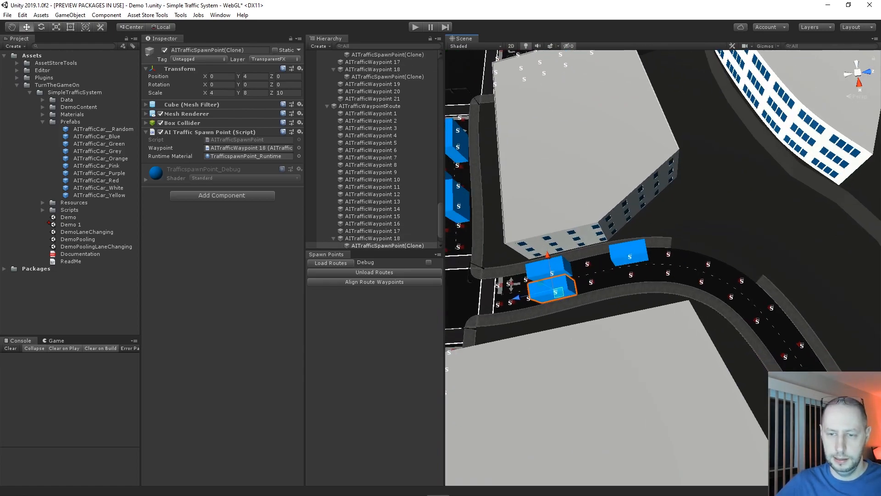
pyautogui.click(668, 272)
pyautogui.click(742, 280)
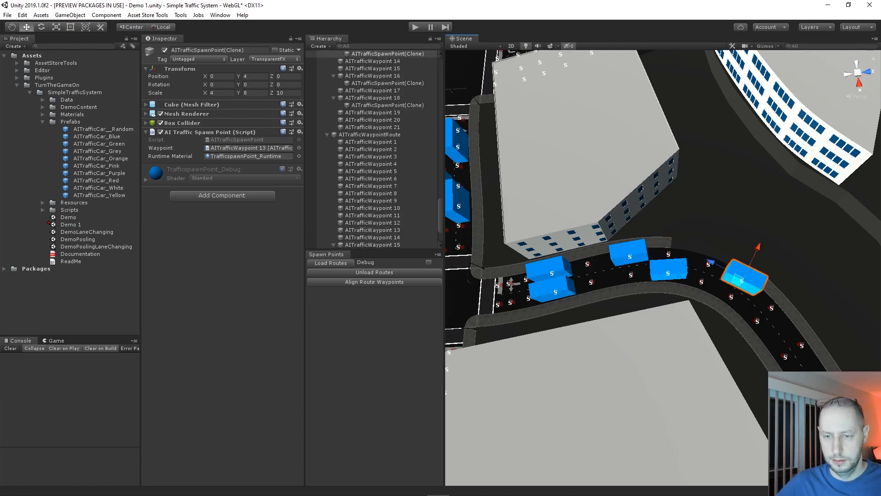
pyautogui.click(757, 321)
# Add spawn points past the side road's bend, at waypoints 10 and 8 of one lane and waypoint 7 of the other
pyautogui.moveTo(757, 321); pyautogui.dragTo(641, 168, button='middle')
pyautogui.keyDown('alt'); pyautogui.moveTo(642, 168); pyautogui.dragTo(760, 172); pyautogui.keyUp('alt')
pyautogui.moveTo(760, 172); pyautogui.dragTo(692, 187, button='middle')
pyautogui.click(600, 219)
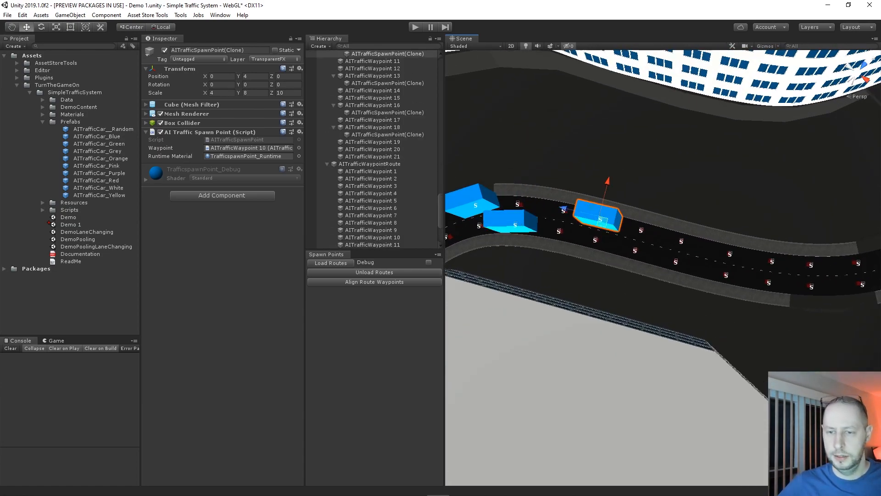
pyautogui.click(682, 241)
pyautogui.click(726, 275)
# Add one spawn point per lane near the far end of the two-lane side road, including waypoint 3 of the second route
pyautogui.moveTo(726, 275); pyautogui.dragTo(492, 286, button='middle')
pyautogui.scroll(2, 492, 286)
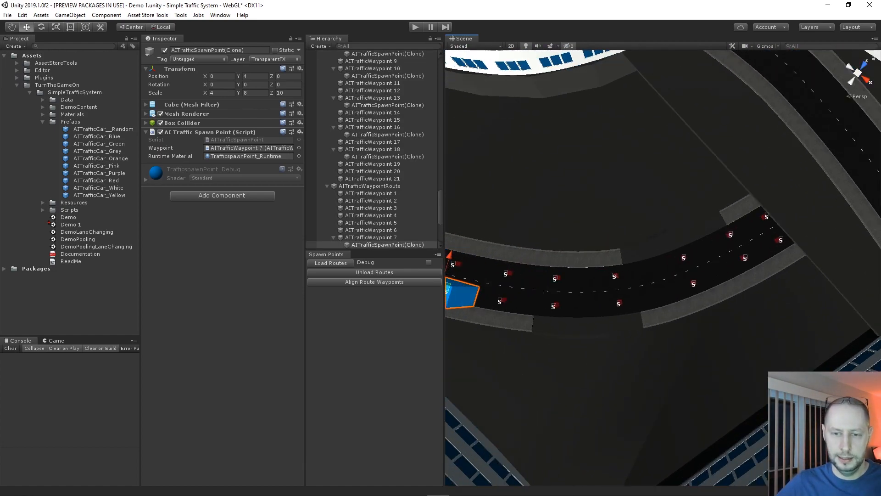
pyautogui.click(614, 276)
pyautogui.click(693, 283)
pyautogui.moveTo(694, 283); pyautogui.dragTo(621, 278, button='right')
pyautogui.moveTo(621, 279); pyautogui.dragTo(725, 283, button='middle')
pyautogui.scroll(-12, 662, 268)
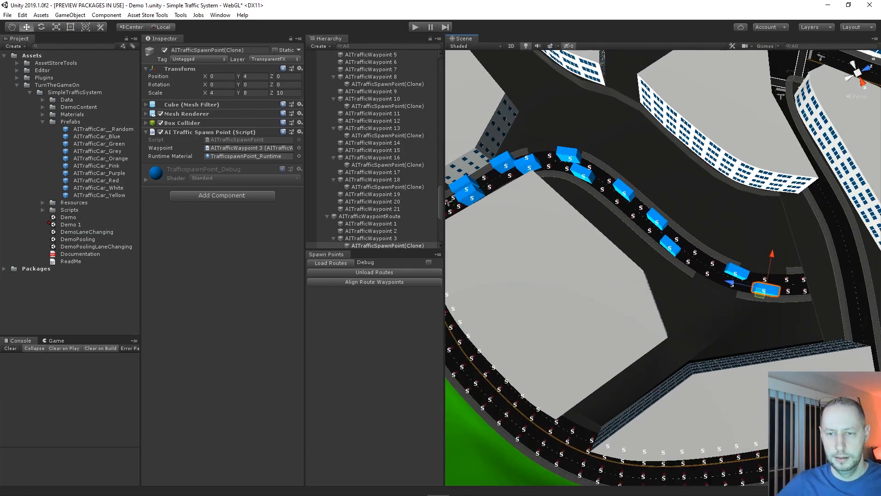
# Add spawn points at the start of the curved four-lane road's building-side lanes, including waypoints 27 and 23 of the edge lane
pyautogui.moveTo(597, 276); pyautogui.dragTo(744, 261, button='middle')
pyautogui.scroll(6, 663, 268)
pyautogui.moveTo(605, 271); pyautogui.dragTo(716, 271, button='right')
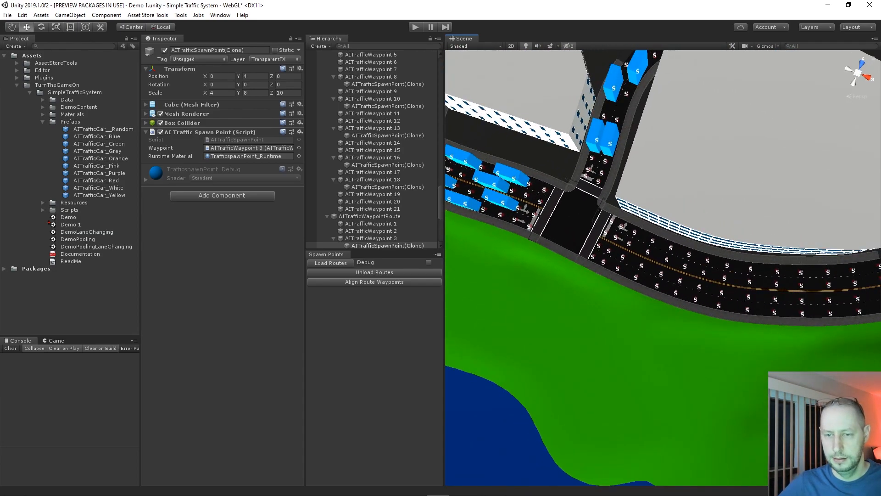
pyautogui.scroll(3, 663, 268)
pyautogui.click(648, 226)
pyautogui.click(696, 264)
pyautogui.moveTo(696, 264); pyautogui.dragTo(592, 249, button='middle')
pyautogui.click(653, 247)
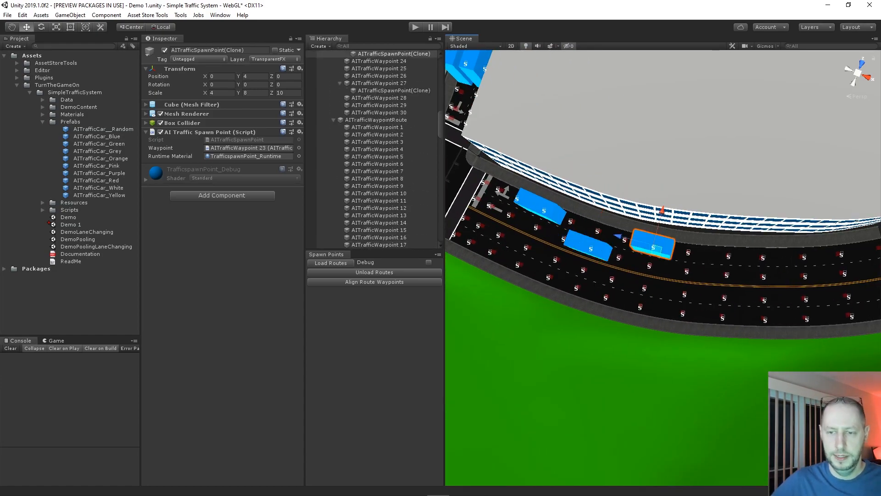
# Add spawn points further along the two building-side lanes, including waypoint 19 of the edge lane and waypoint 18 of the inner lane
pyautogui.click(727, 275)
pyautogui.moveTo(728, 275); pyautogui.dragTo(587, 267, button='middle')
pyautogui.click(664, 249)
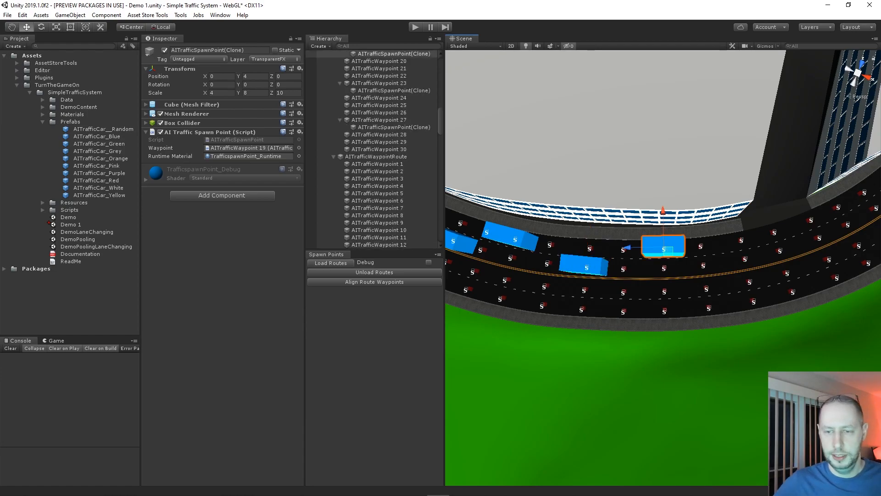
pyautogui.click(703, 265)
pyautogui.moveTo(703, 265); pyautogui.dragTo(555, 295, button='middle')
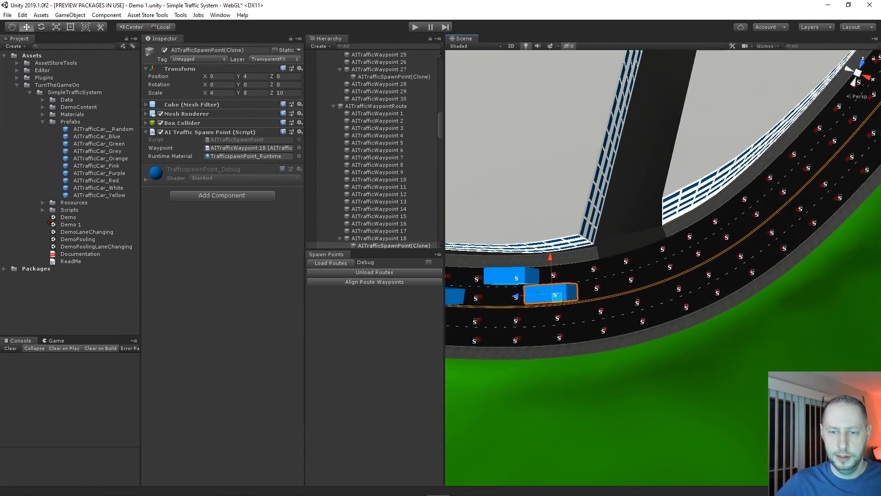
# Add spawn points around the curve in both building-side lanes, including waypoints 16 and 11 of the edge lane and 15 of the inner lane
pyautogui.click(626, 262)
pyautogui.click(670, 267)
pyautogui.moveTo(671, 267); pyautogui.dragTo(583, 304, button='middle')
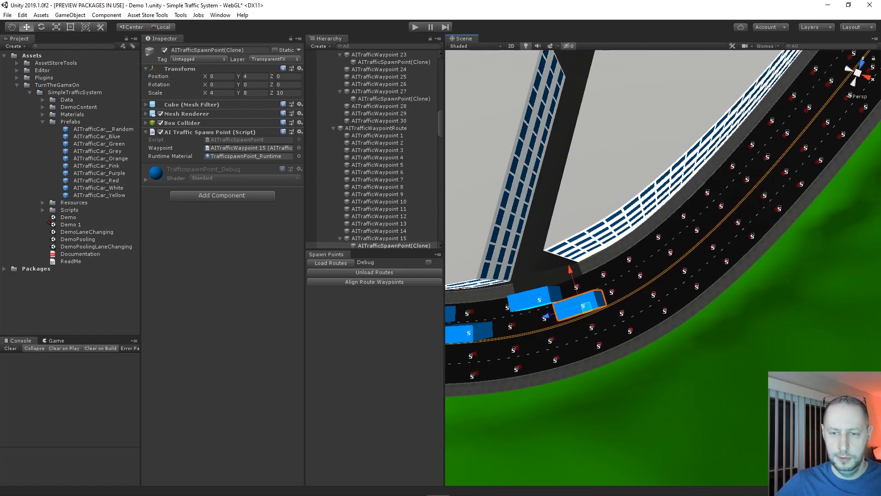
pyautogui.click(670, 252)
pyautogui.click(721, 206)
pyautogui.click(683, 216)
# Add spawn points up to the curve's far intersection, including waypoint 8 of the edge lane and waypoints 7 and 3 of the inner lane
pyautogui.moveTo(684, 215); pyautogui.dragTo(590, 334, button='middle')
pyautogui.click(660, 262)
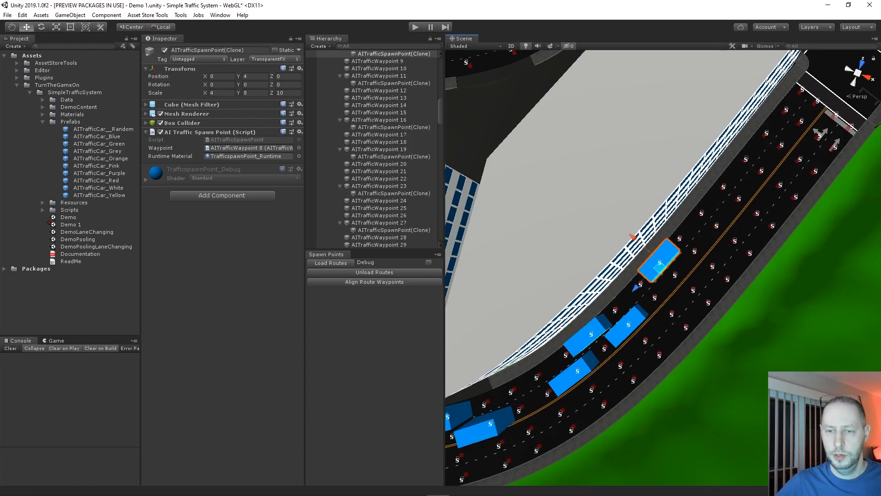
pyautogui.click(694, 251)
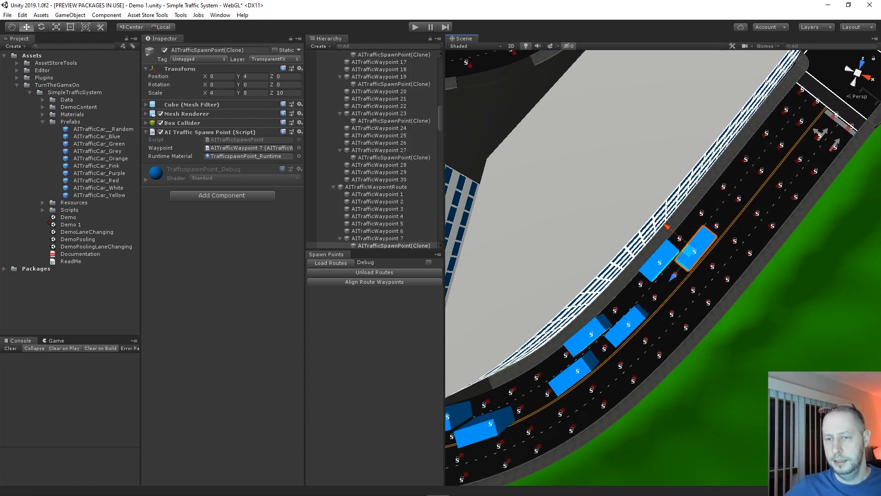
pyautogui.click(723, 186)
pyautogui.click(782, 145)
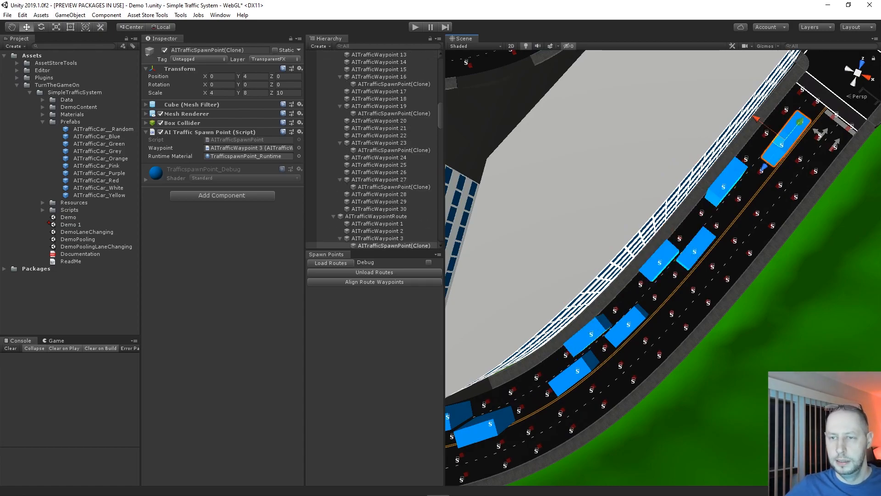
# Add spawn points in the curved road's grass-side lanes, at waypoints 28 and 26 of the inner lane and one in the edge lane
pyautogui.keyDown('alt'); pyautogui.moveTo(782, 145); pyautogui.dragTo(618, 133); pyautogui.keyUp('alt')
pyautogui.moveTo(688, 275); pyautogui.dragTo(615, 202, button='middle')
pyautogui.keyDown('alt'); pyautogui.moveTo(615, 202); pyautogui.dragTo(702, 202, button='right'); pyautogui.keyUp('alt')
pyautogui.click(751, 254)
pyautogui.click(646, 236)
pyautogui.moveTo(646, 236); pyautogui.dragTo(786, 259, button='middle')
pyautogui.click(676, 271)
pyautogui.moveTo(676, 271); pyautogui.dragTo(809, 293, button='middle')
# Add a spawn point at waypoint 22 of the grass-side inner lane and another slightly further along in the edge lane
pyautogui.keyDown('alt'); pyautogui.moveTo(809, 292); pyautogui.dragTo(812, 292, button='right'); pyautogui.keyUp('alt')
pyautogui.moveTo(809, 292); pyautogui.dragTo(810, 292, button='middle')
pyautogui.click(722, 246)
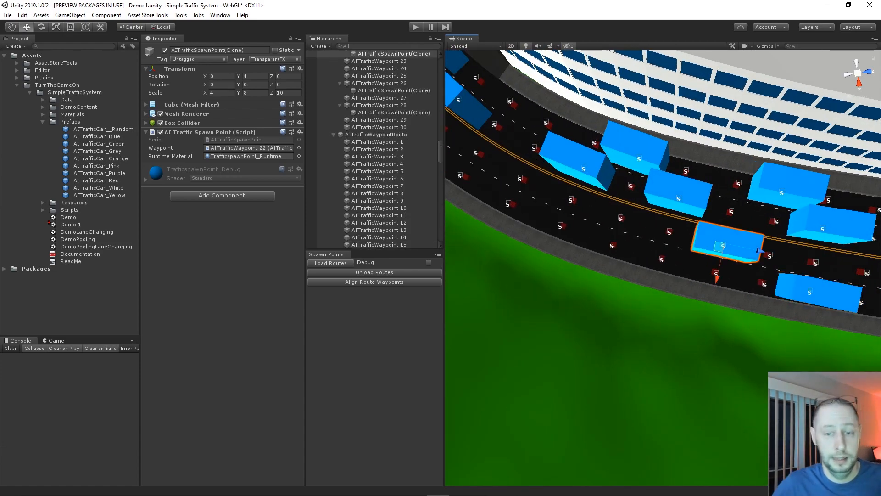
pyautogui.click(612, 245)
# Add spawn points at waypoints 18 and 16 of the grass-side inner lane and at waypoint 14 of the edge lane
pyautogui.moveTo(612, 245); pyautogui.dragTo(878, 380, button='middle')
pyautogui.moveTo(664, 267); pyautogui.dragTo(729, 268, button='right')
pyautogui.click(739, 272)
pyautogui.click(642, 257)
pyautogui.moveTo(641, 257); pyautogui.dragTo(702, 265, button='middle')
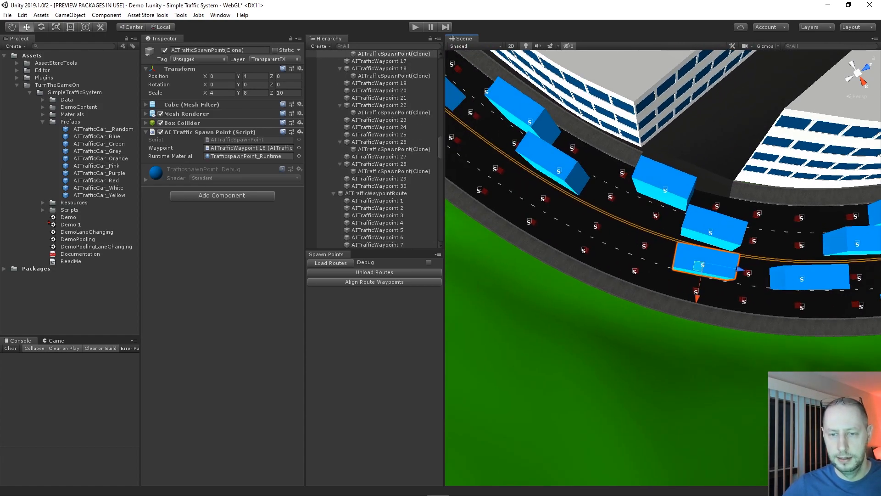
pyautogui.click(584, 250)
pyautogui.moveTo(584, 251); pyautogui.dragTo(739, 306, button='middle')
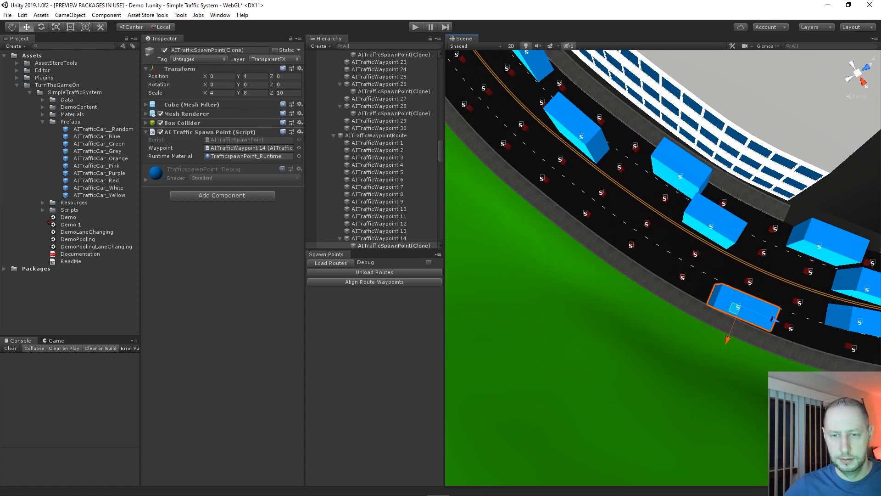
# Add spawn points at waypoints 12 and 10 of the grass-side inner lane and two in the adjacent edge lane
pyautogui.click(646, 225)
pyautogui.moveTo(646, 225); pyautogui.dragTo(740, 332, button='middle')
pyautogui.click(647, 262)
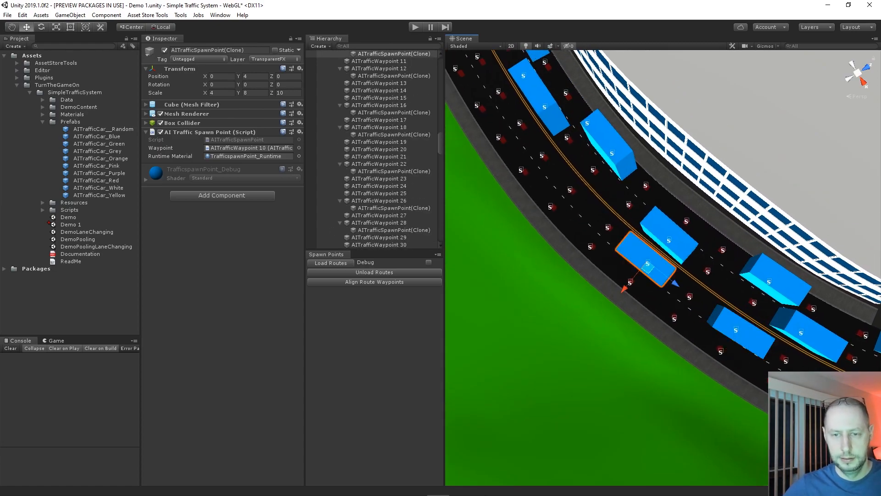
pyautogui.click(591, 247)
pyautogui.click(675, 318)
# Add spawn points near the grass-side lanes' end, at waypoint 7 and one further along in the inner lane and waypoint 3 of the edge lane
pyautogui.moveTo(674, 318); pyautogui.dragTo(747, 435, button='middle')
pyautogui.click(612, 268)
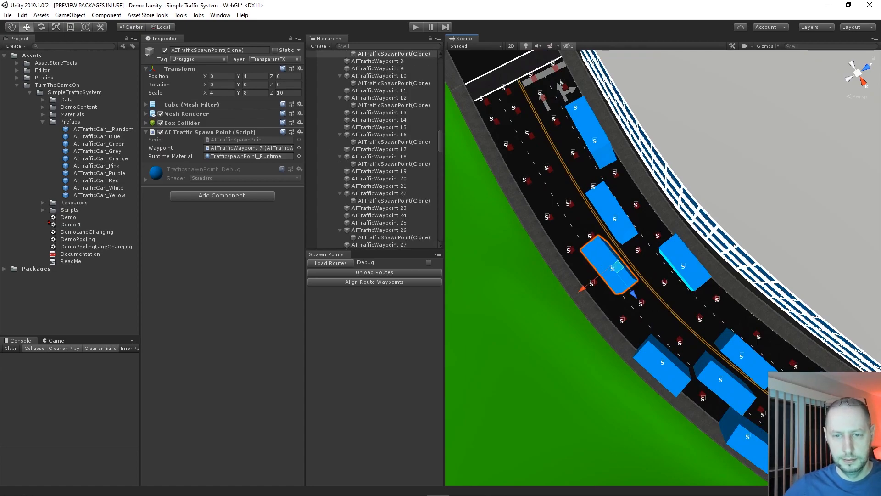
pyautogui.click(568, 204)
pyautogui.click(508, 141)
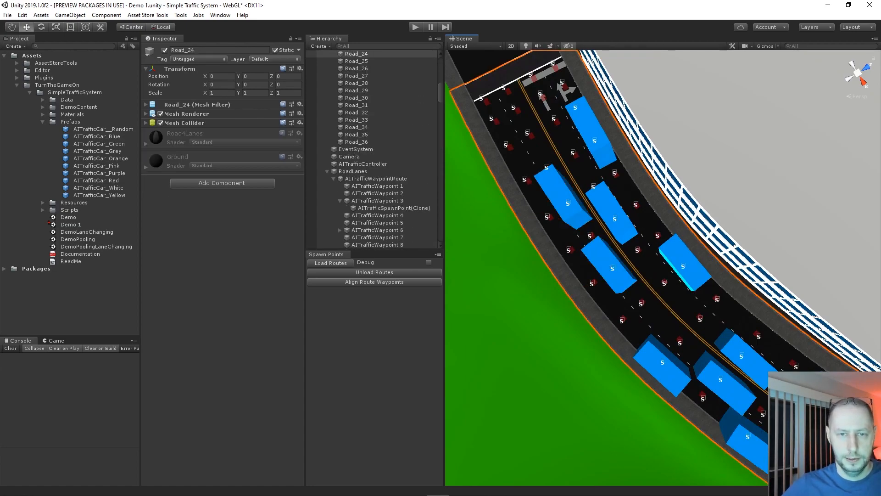
pyautogui.click(506, 144)
# Collapse the Environment and RoadLanes objects in the scene hierarchy and clear the selection
pyautogui.scroll(-10, 506, 143)
pyautogui.moveTo(505, 143); pyautogui.dragTo(645, 104, button='right')
pyautogui.moveTo(597, 156); pyautogui.dragTo(838, 116, button='middle')
pyautogui.scroll(-4, 790, 123)
pyautogui.scroll(10, 372, 167)
pyautogui.scroll(15, 372, 167)
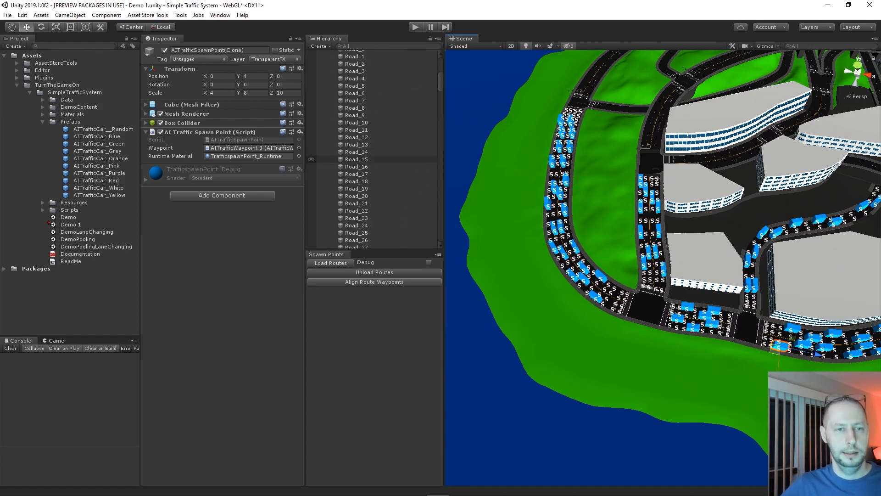
pyautogui.click(327, 69)
pyautogui.click(327, 98)
pyautogui.click(363, 156)
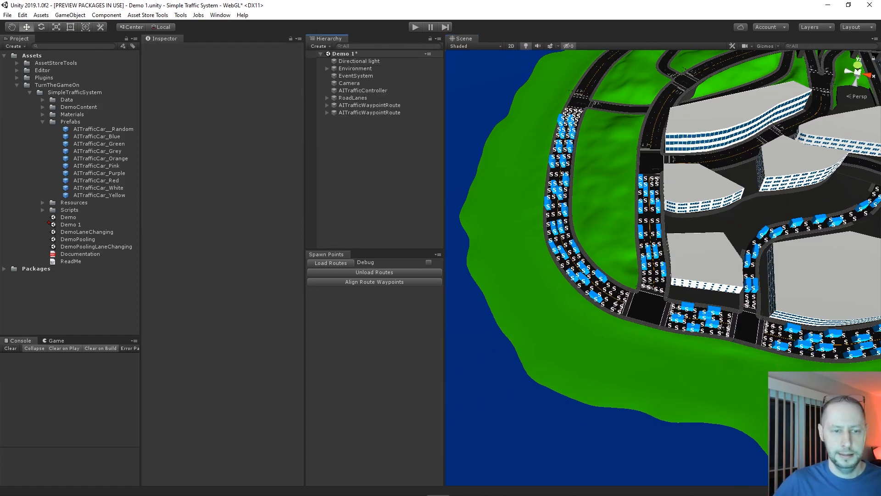
# Unload the routes and close the Spawn Points window, saving the Demo 1 scene
pyautogui.moveTo(665, 276); pyautogui.dragTo(576, 248, button='middle')
pyautogui.moveTo(576, 247); pyautogui.dragTo(631, 227, button='right')
pyautogui.moveTo(714, 110); pyautogui.dragTo(659, 104, button='right')
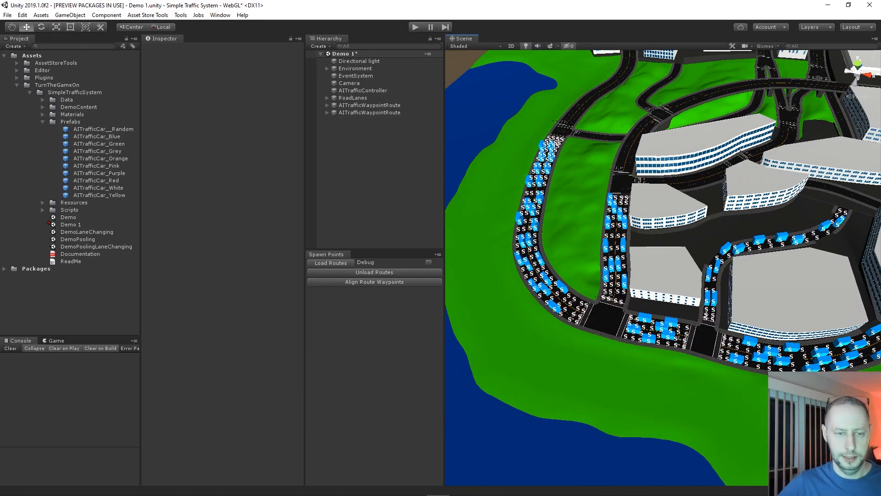
pyautogui.click(375, 272)
pyautogui.rightClick(326, 255)
pyautogui.click(355, 270)
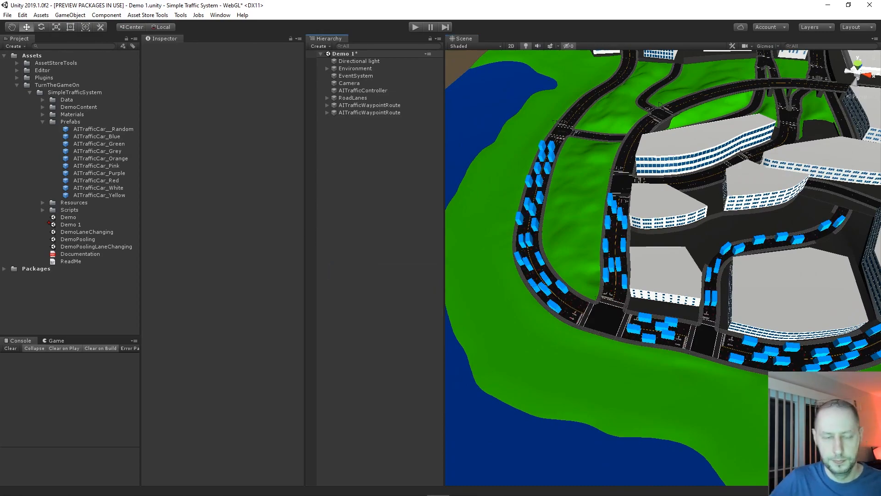
pyautogui.hotkey('ctrl', 's')
# Select all the waypoint routes inside RoadLanes and enable Use Spawn Points for them
pyautogui.moveTo(659, 105); pyautogui.dragTo(629, 129, button='right')
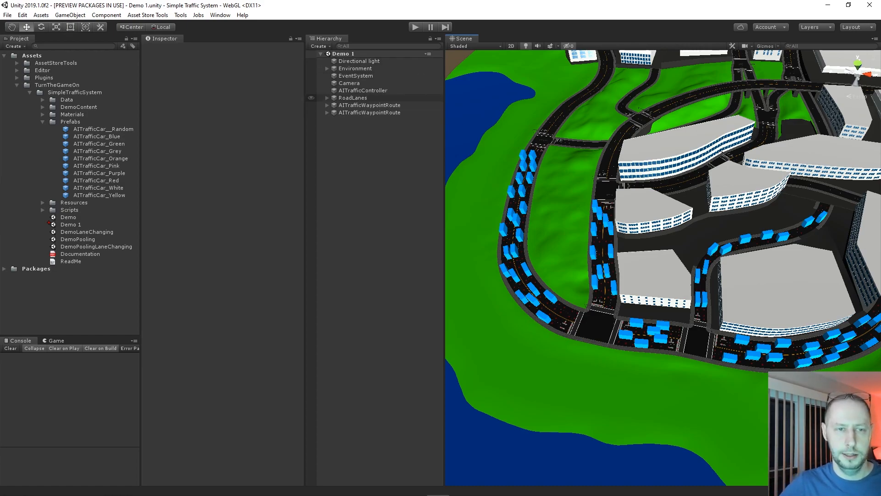
pyautogui.click(328, 97)
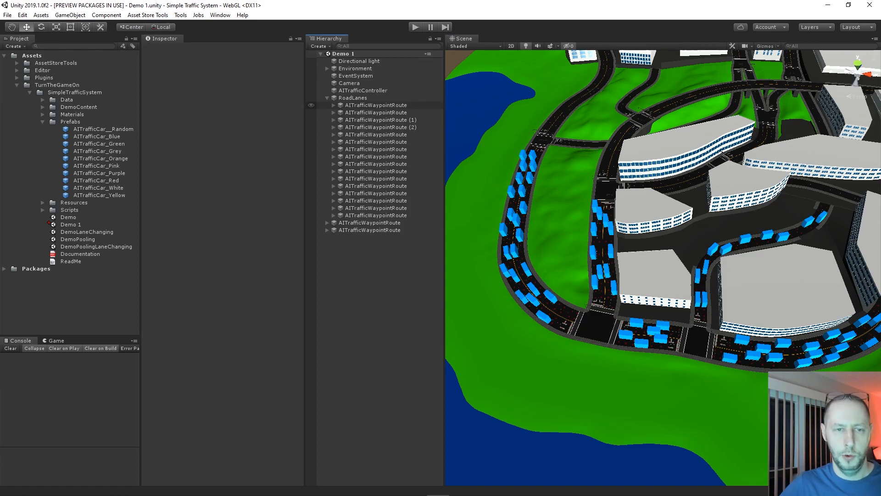
pyautogui.click(376, 105)
pyautogui.keyDown('shift'); pyautogui.click(376, 215); pyautogui.keyUp('shift')
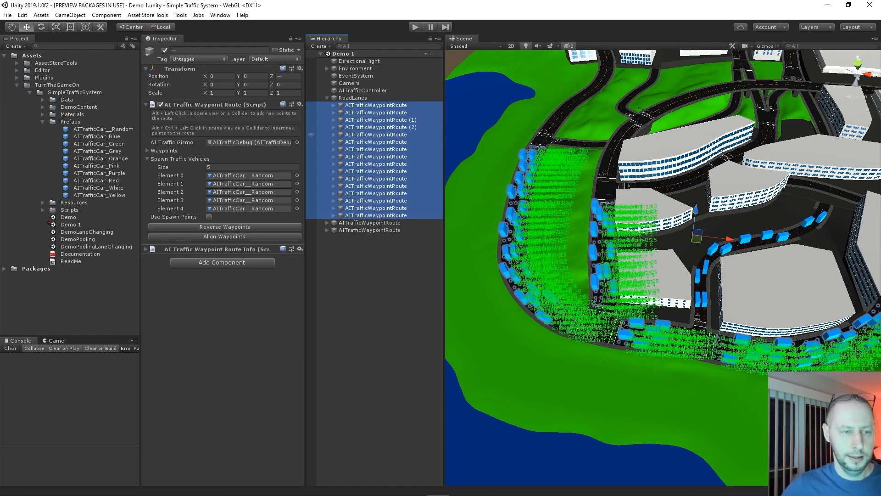
pyautogui.click(148, 159)
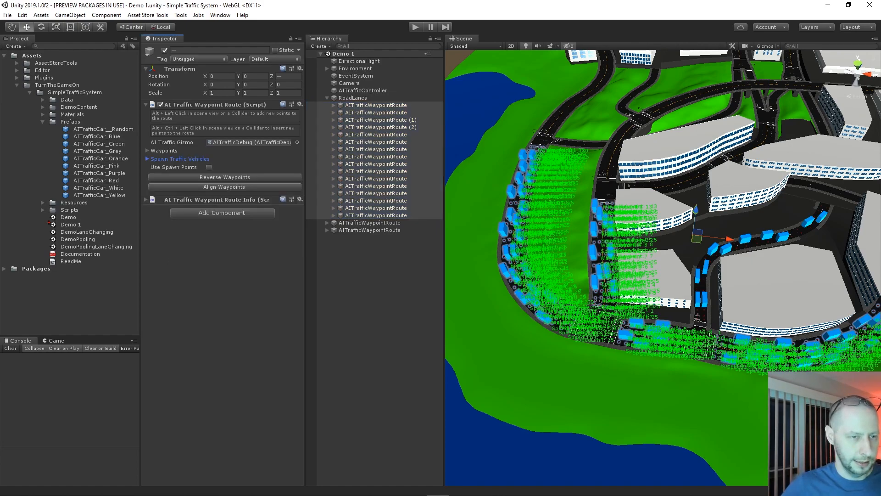
pyautogui.click(209, 167)
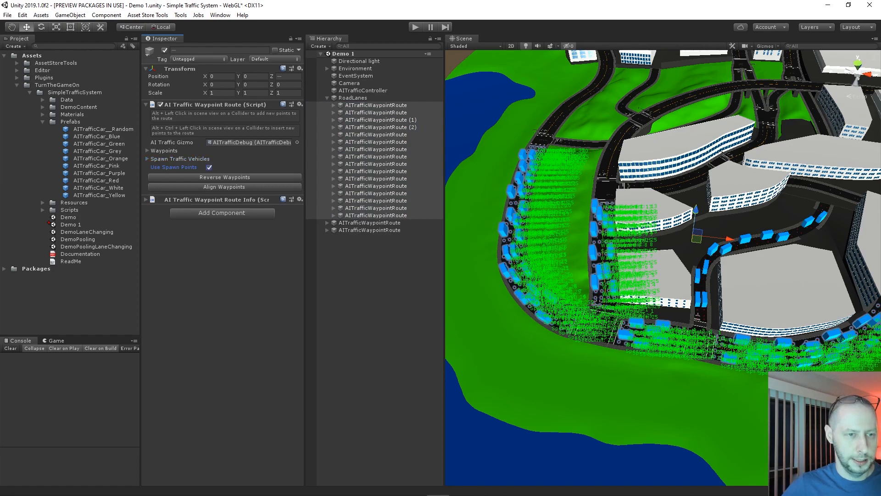
# Run the scene and examine the spawned traffic cars on the short four-lane road between the intersections
pyautogui.hotkey('ctrl', 'p')
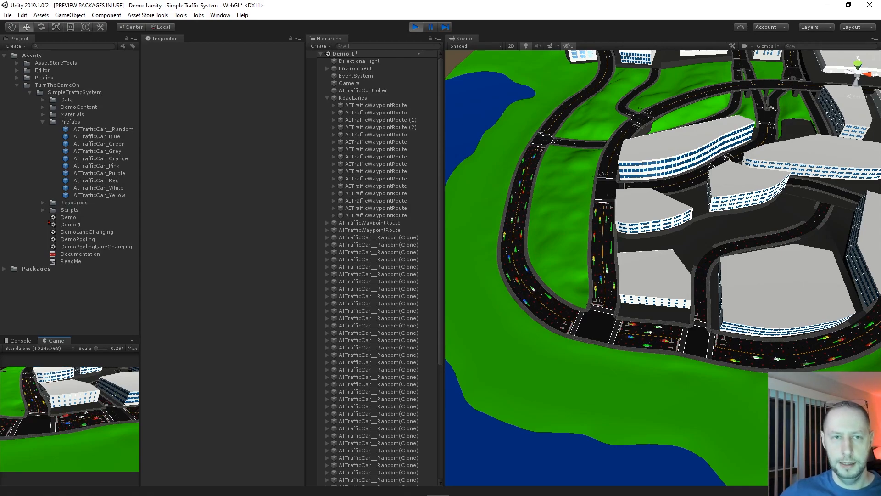
pyautogui.scroll(8, 663, 268)
pyautogui.moveTo(611, 280); pyautogui.dragTo(593, 236, button='middle')
pyautogui.scroll(4, 716, 260)
pyautogui.keyDown('alt'); pyautogui.moveTo(593, 237); pyautogui.dragTo(594, 237, button='right'); pyautogui.keyUp('alt')
pyautogui.moveTo(594, 237); pyautogui.dragTo(620, 194, button='middle')
pyautogui.scroll(5, 620, 194)
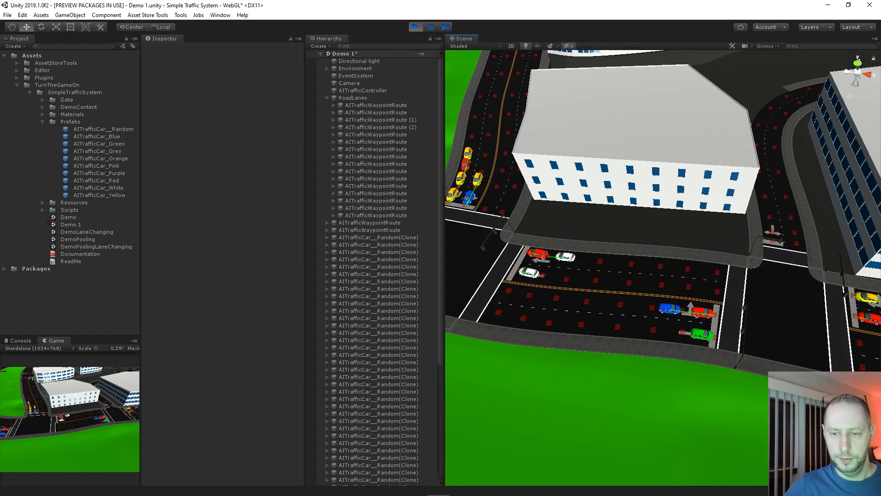
# Examine the running traffic at the neighbouring intersections and across the city, and stop play mode
pyautogui.moveTo(849, 338); pyautogui.dragTo(705, 317, button='middle')
pyautogui.scroll(-10, 479, 298)
pyautogui.scroll(-5, 480, 298)
pyautogui.scroll(3, 613, 317)
pyautogui.moveTo(705, 316); pyautogui.dragTo(743, 296, button='right')
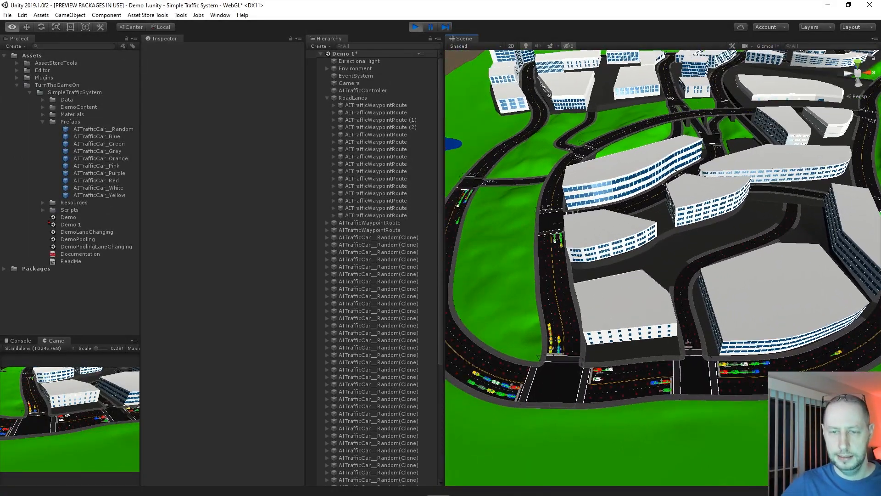
pyautogui.hotkey('ctrl', 'p')
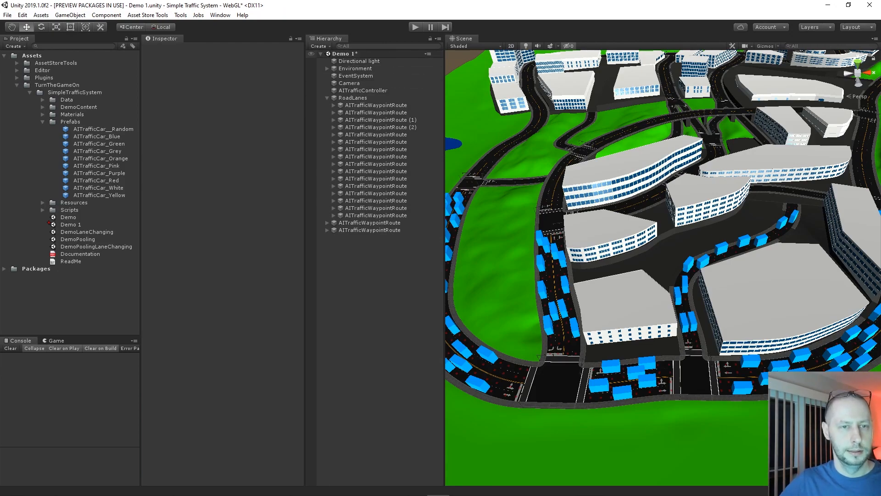
# Collapse the RoadLanes object in the hierarchy, clear the selection and save the scene
pyautogui.click(344, 54)
pyautogui.press('Left')
pyautogui.press('Right')
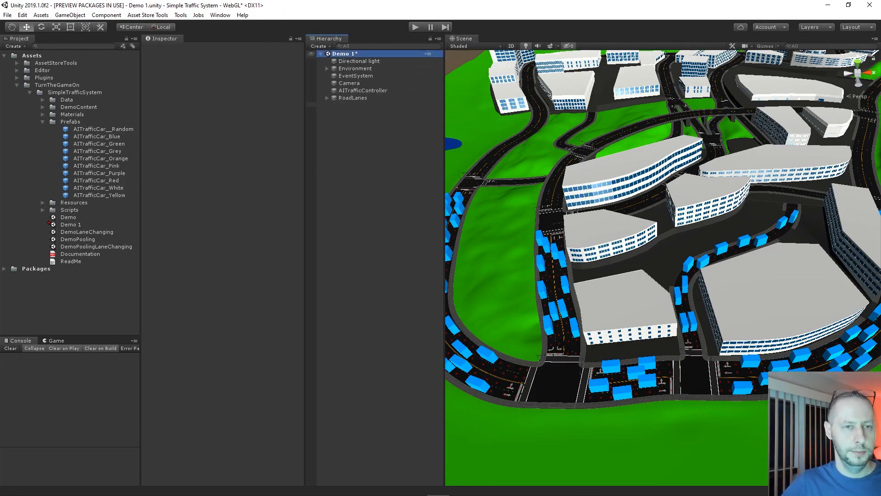
pyautogui.click(374, 193)
pyautogui.hotkey('ctrl', 's')
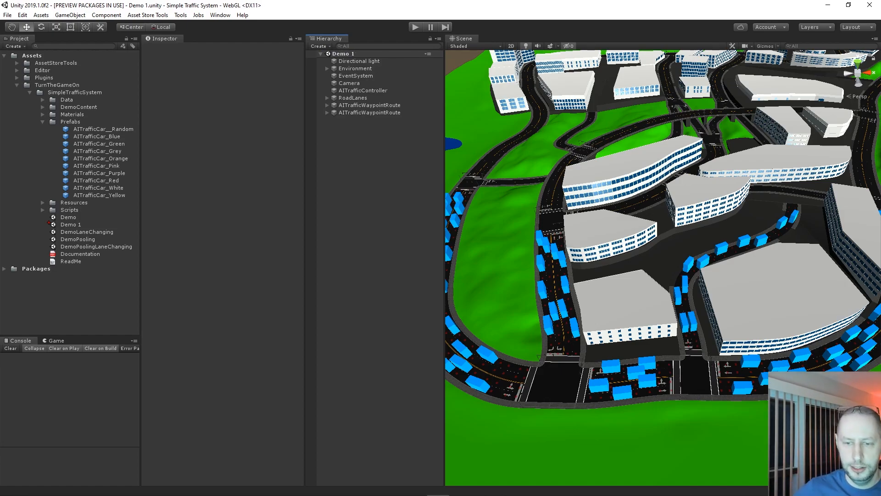
# Examine the intersection where the short four-lane road meets the two-lane side road
pyautogui.scroll(3, 643, 276)
pyautogui.moveTo(606, 294); pyautogui.dragTo(633, 199, button='middle')
pyautogui.scroll(2, 703, 221)
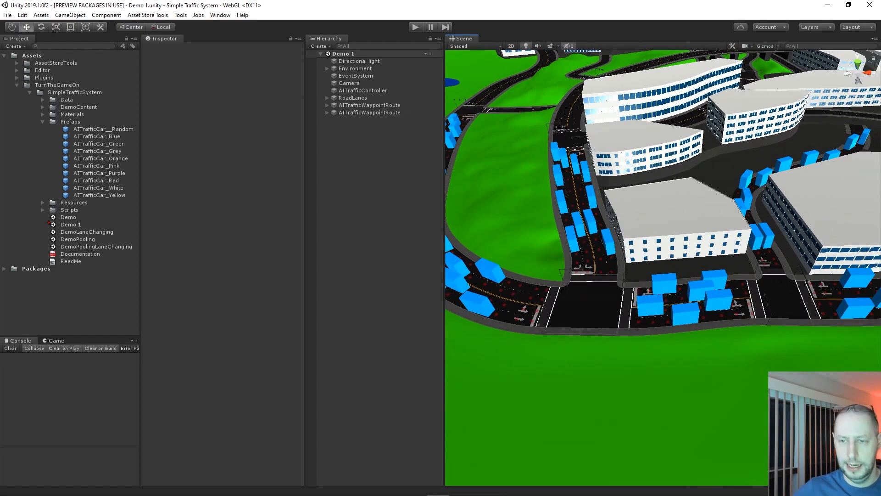
pyautogui.keyDown('alt'); pyautogui.moveTo(643, 229); pyautogui.dragTo(711, 241, button='right'); pyautogui.keyUp('alt')
pyautogui.moveTo(711, 257); pyautogui.dragTo(514, 241, button='middle')
pyautogui.keyDown('alt'); pyautogui.moveTo(514, 241); pyautogui.dragTo(524, 243, button='right'); pyautogui.keyUp('alt')
pyautogui.moveTo(523, 243); pyautogui.dragTo(538, 250, button='middle')
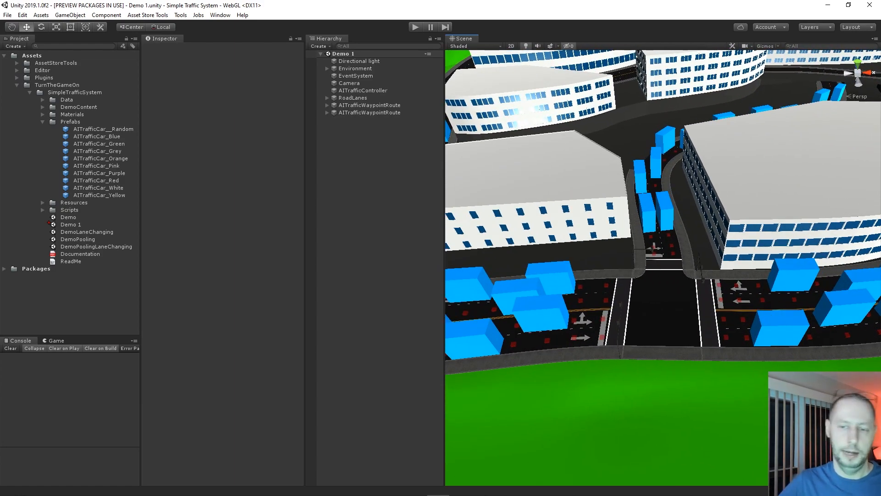
pyautogui.scroll(6, 663, 268)
pyautogui.moveTo(664, 268); pyautogui.dragTo(606, 266, button='right')
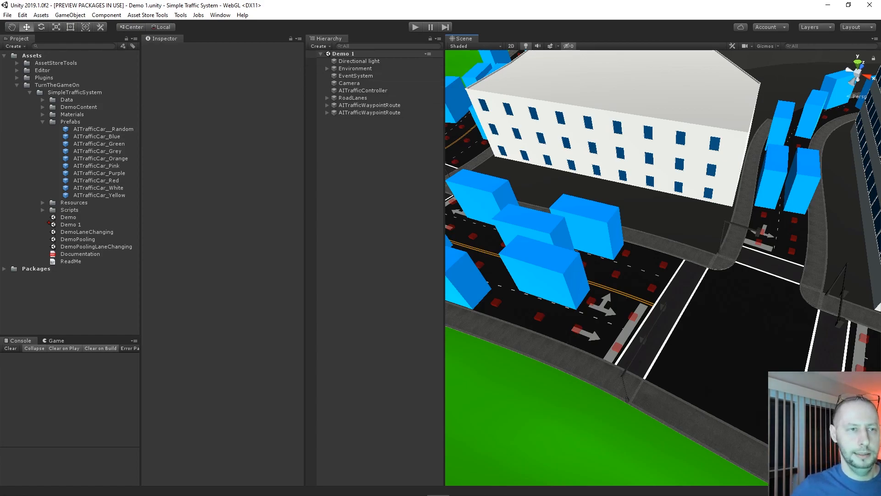
# Open the Route Connector Window, dock it beneath the Hierarchy and enlarge it
pyautogui.click(181, 15)
pyautogui.moveTo(213, 26)
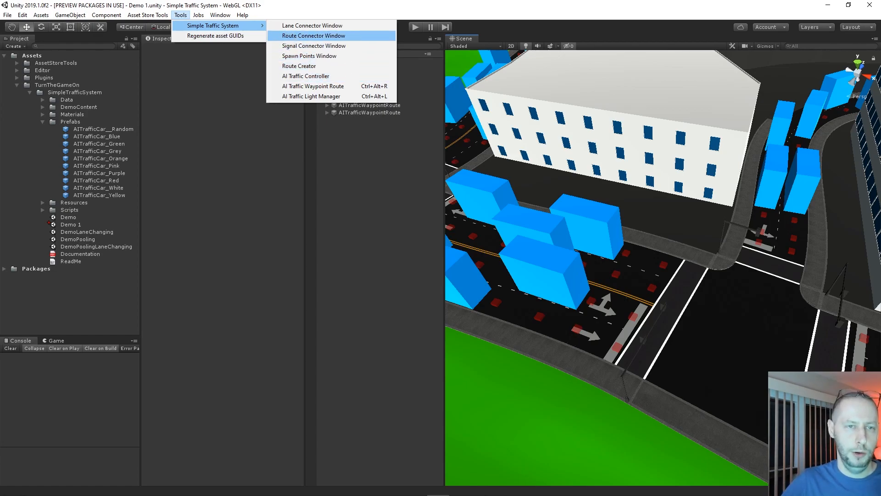
pyautogui.click(313, 35)
pyautogui.moveTo(408, 84); pyautogui.dragTo(511, 92)
pyautogui.moveTo(458, 92); pyautogui.dragTo(363, 450)
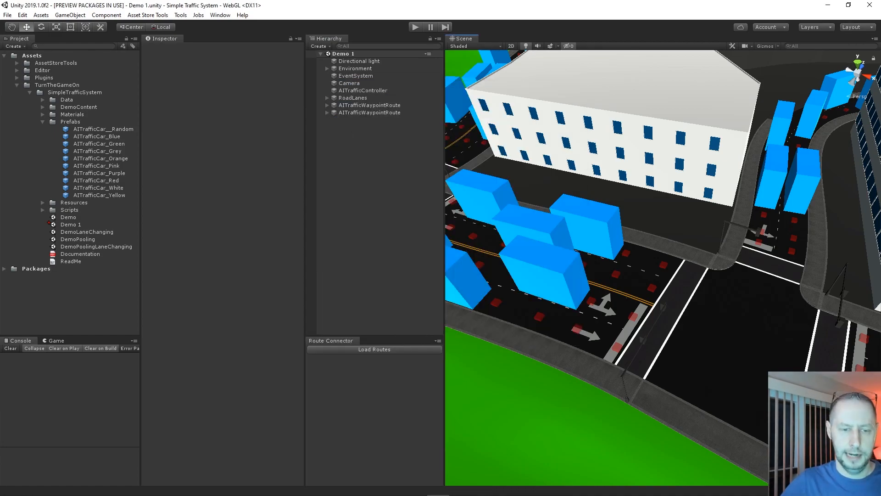
pyautogui.moveTo(381, 336); pyautogui.dragTo(381, 249)
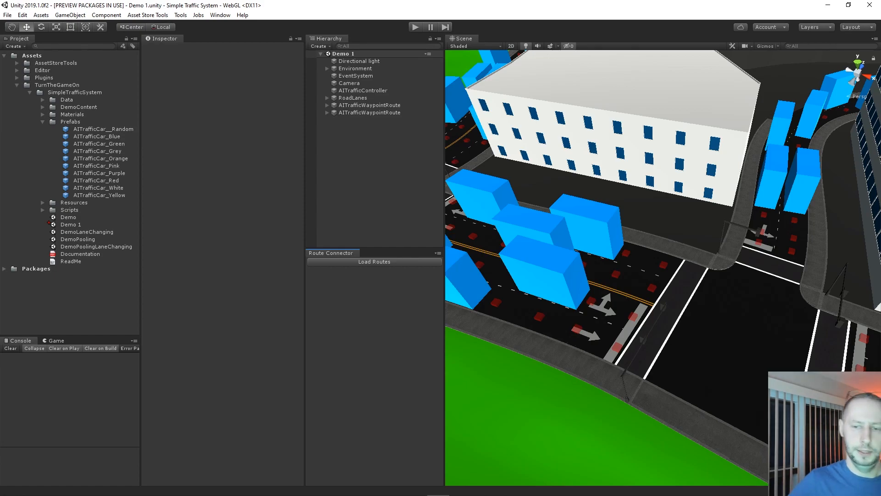
# Load the routes in the Route Connector and examine their F and T handles at the two-lane side road intersection
pyautogui.moveTo(642, 266); pyautogui.dragTo(684, 276, button='right')
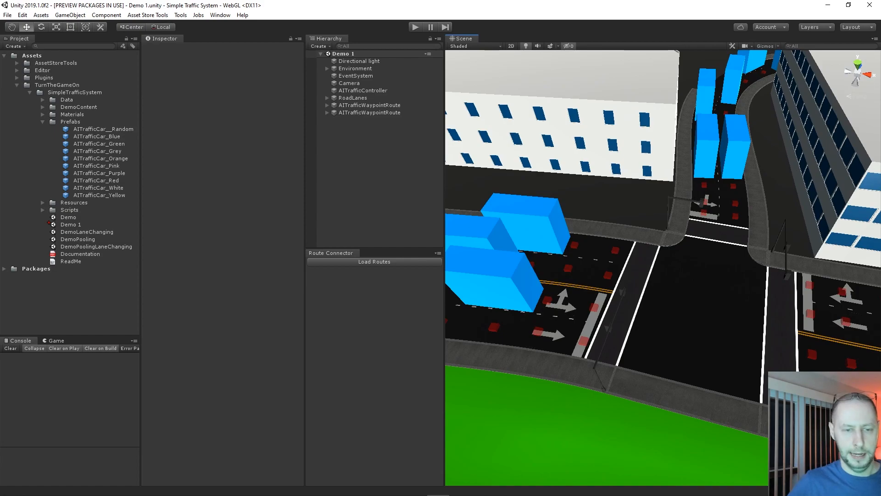
pyautogui.keyDown('alt'); pyautogui.moveTo(716, 293); pyautogui.dragTo(560, 257); pyautogui.keyUp('alt')
pyautogui.keyDown('alt'); pyautogui.moveTo(560, 257); pyautogui.dragTo(514, 248, button='right'); pyautogui.keyUp('alt')
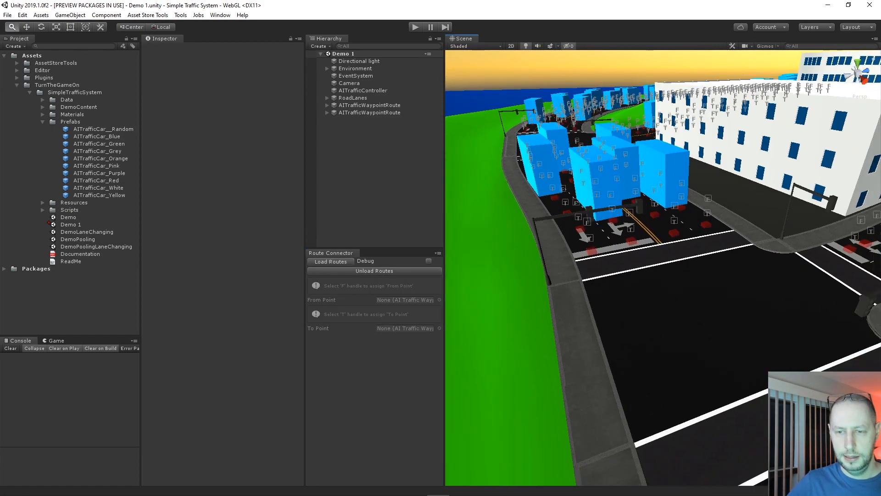
pyautogui.keyDown('alt'); pyautogui.moveTo(643, 275); pyautogui.dragTo(587, 270, button='right'); pyautogui.keyUp('alt')
pyautogui.keyDown('alt'); pyautogui.moveTo(587, 270); pyautogui.dragTo(689, 269); pyautogui.keyUp('alt')
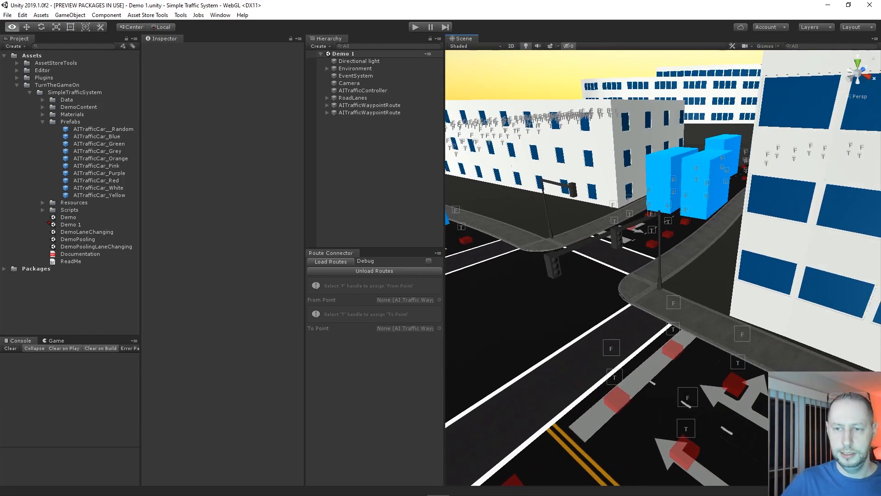
pyautogui.moveTo(742, 334); pyautogui.dragTo(610, 344, button='right')
pyautogui.keyDown('alt'); pyautogui.moveTo(610, 344); pyautogui.dragTo(707, 345); pyautogui.keyUp('alt')
pyautogui.moveTo(707, 345); pyautogui.dragTo(753, 322, button='right')
pyautogui.scroll(3, 663, 268)
pyautogui.moveTo(643, 321); pyautogui.dragTo(730, 257, button='middle')
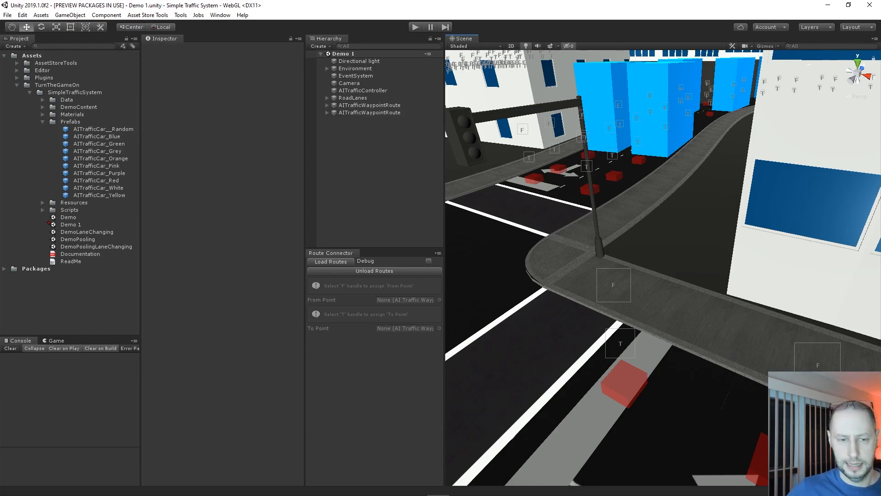
# Connect the outer approach lane of the long road straight across the two-lane side road intersection to the short road's outer lane
pyautogui.click(614, 285)
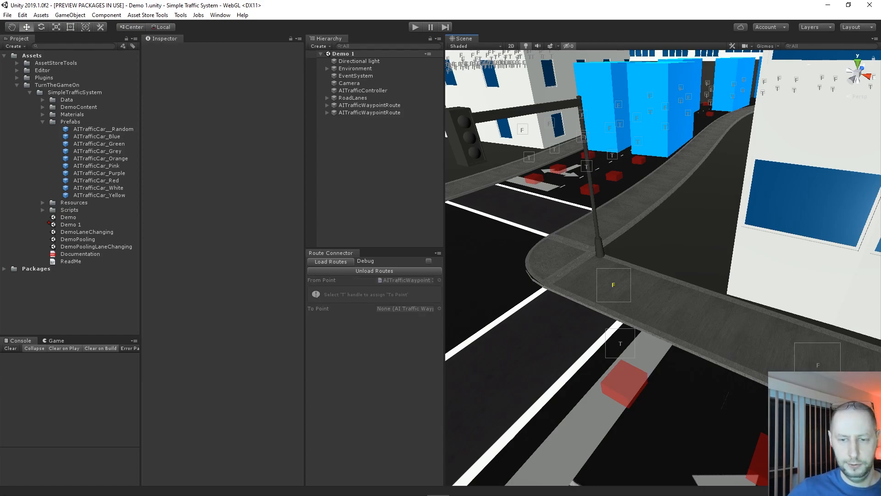
pyautogui.click(621, 344)
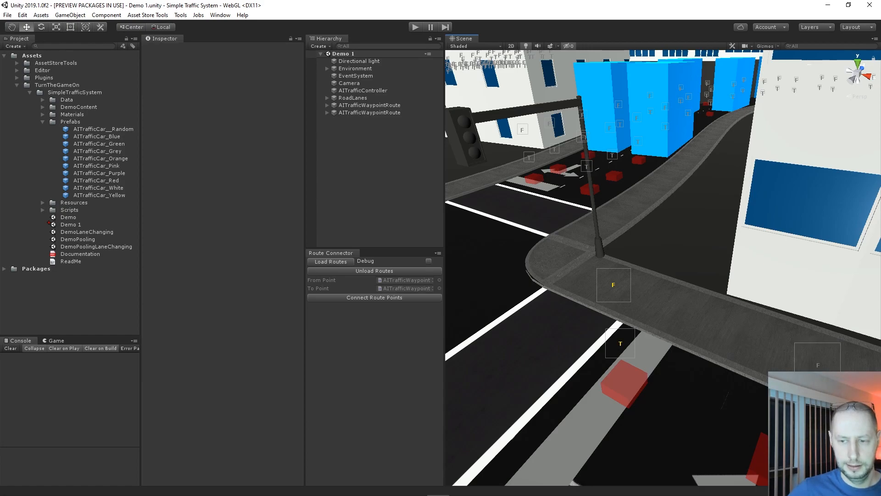
pyautogui.moveTo(596, 321); pyautogui.dragTo(757, 340, button='middle')
pyautogui.click(497, 206)
pyautogui.moveTo(629, 338); pyautogui.dragTo(459, 275, button='middle')
pyautogui.click(565, 236)
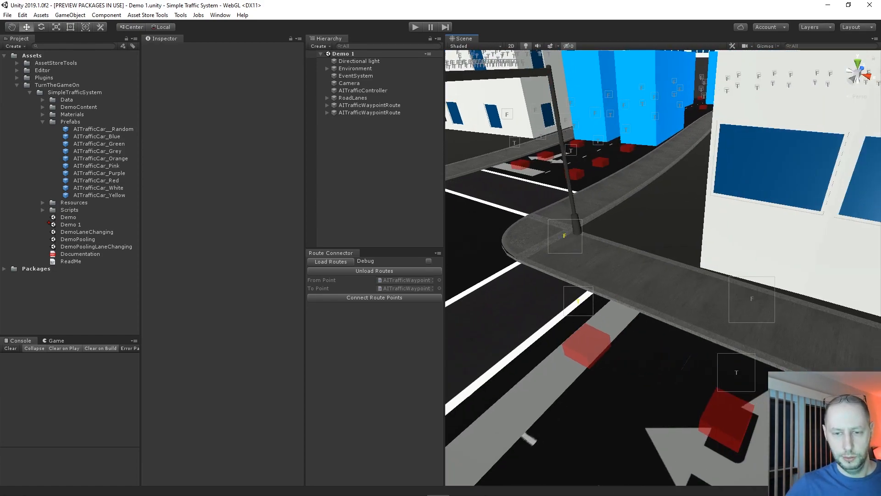
pyautogui.moveTo(583, 299); pyautogui.dragTo(735, 317, button='middle')
pyautogui.keyDown('alt'); pyautogui.moveTo(643, 275); pyautogui.dragTo(762, 275); pyautogui.keyUp('alt')
pyautogui.moveTo(505, 220); pyautogui.dragTo(757, 285, button='middle')
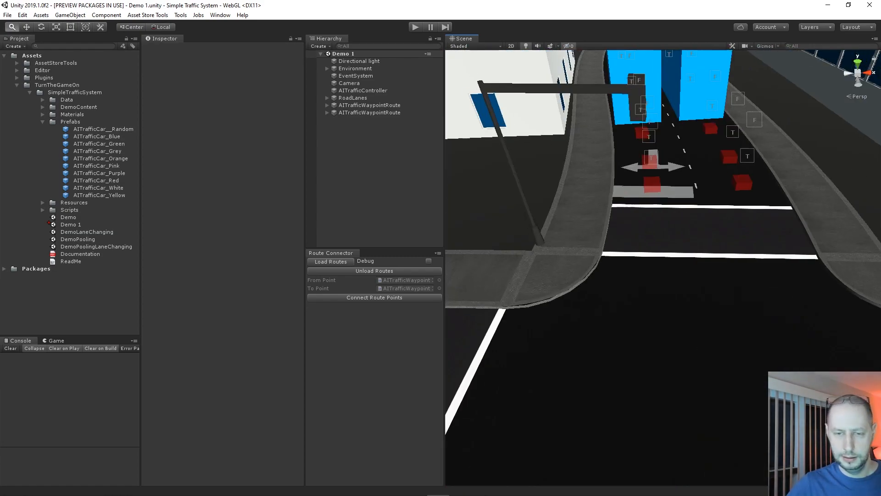
pyautogui.moveTo(509, 317); pyautogui.dragTo(707, 321, button='middle')
pyautogui.click(559, 348)
pyautogui.scroll(-10, 559, 348)
pyautogui.moveTo(663, 275); pyautogui.dragTo(580, 271, button='middle')
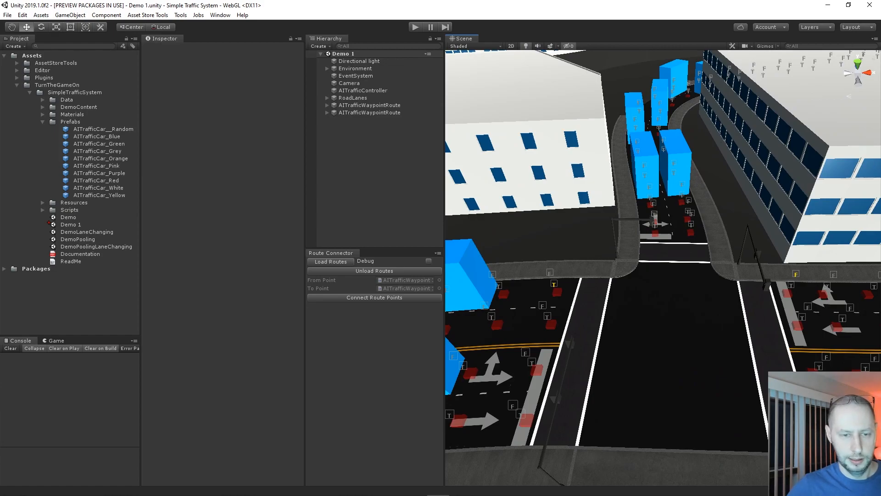
pyautogui.click(375, 297)
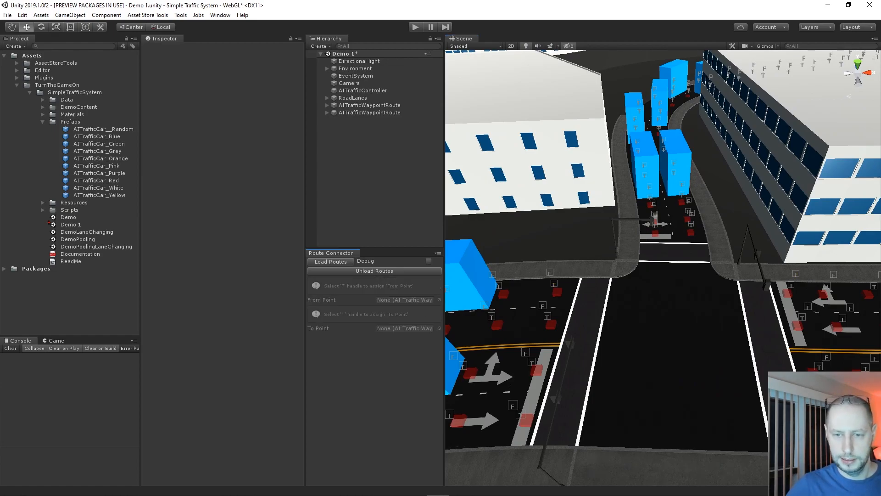
# Turn on the scene gizmos and connect the long road's inner approach lane straight across to the short road's inner lane
pyautogui.click(765, 46)
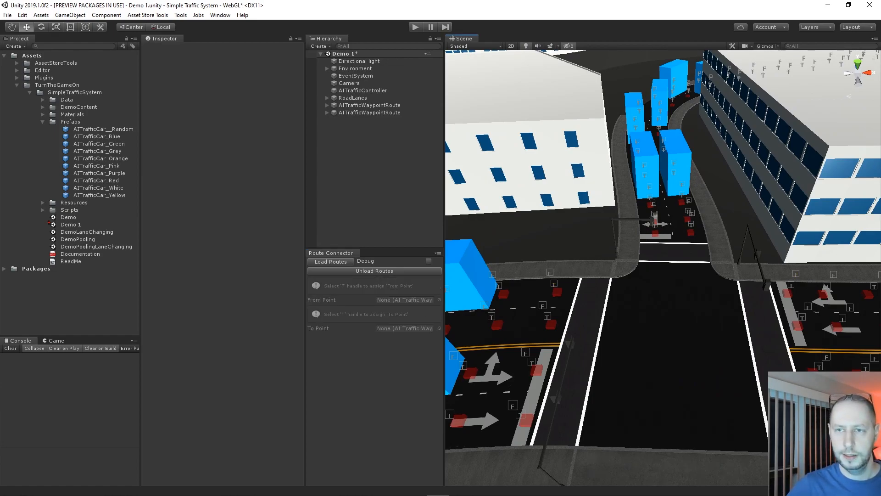
pyautogui.moveTo(663, 271); pyautogui.dragTo(656, 321, button='right')
pyautogui.moveTo(656, 267); pyautogui.dragTo(656, 335, button='middle')
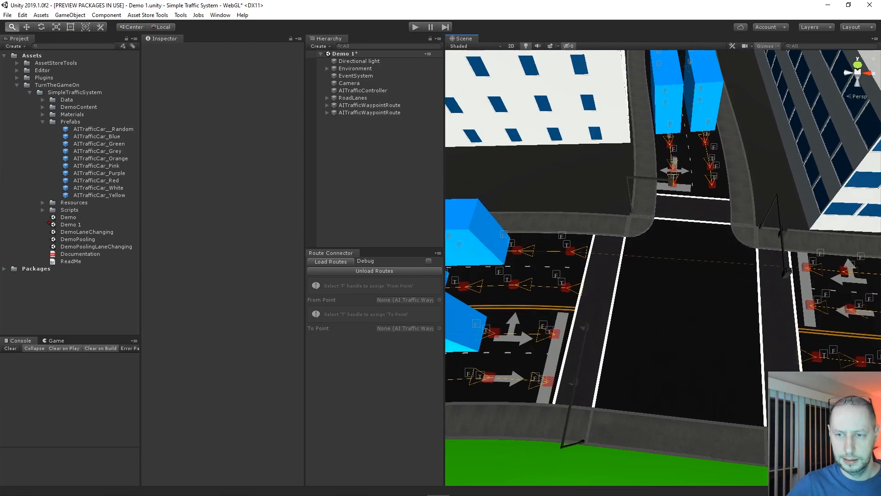
pyautogui.scroll(3, 663, 268)
pyautogui.moveTo(663, 268); pyautogui.dragTo(641, 248, button='middle')
pyautogui.click(848, 275)
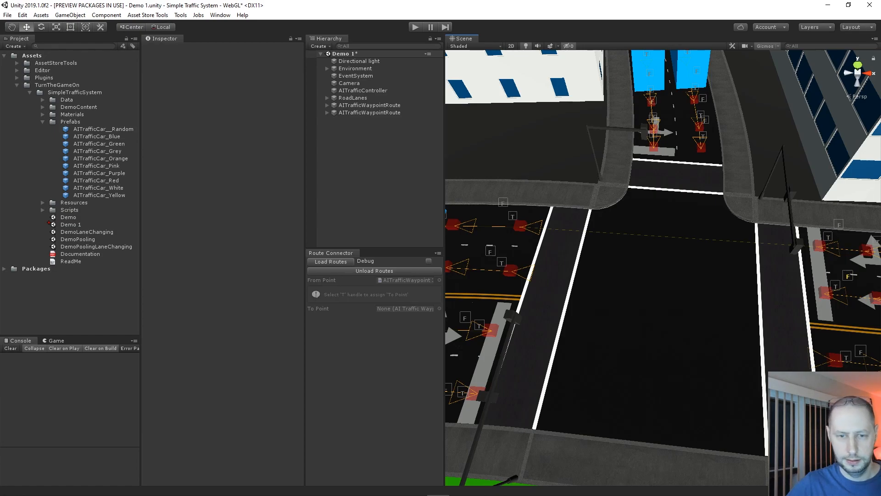
pyautogui.click(502, 262)
pyautogui.click(375, 297)
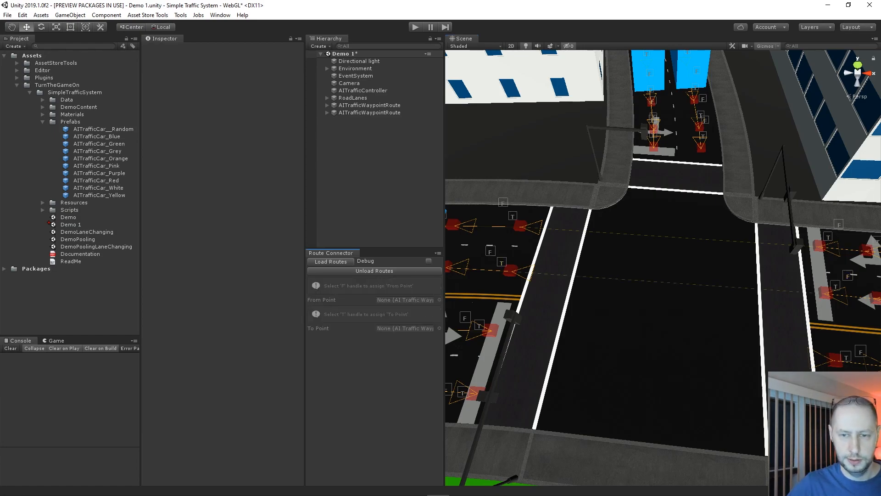
# Connect the short road's inner and outer approach lanes straight across the same intersection to the matching lanes of the long road
pyautogui.click(465, 318)
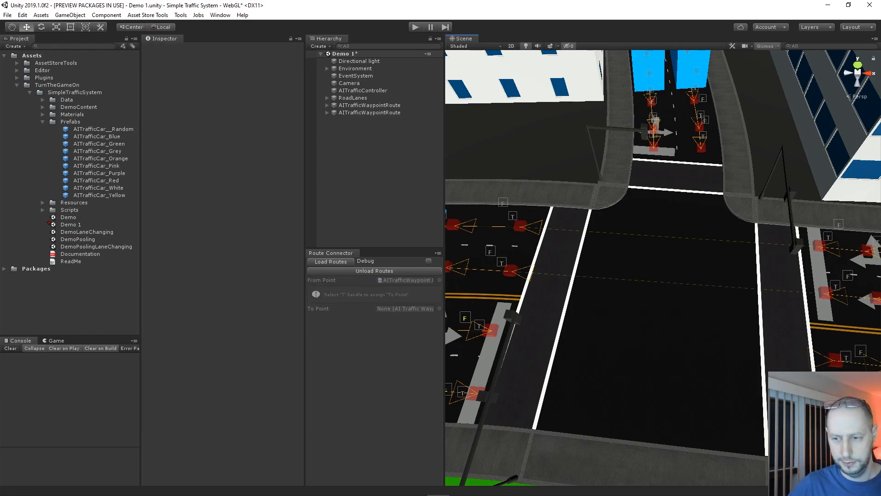
pyautogui.click(846, 357)
pyautogui.click(375, 297)
pyautogui.click(448, 389)
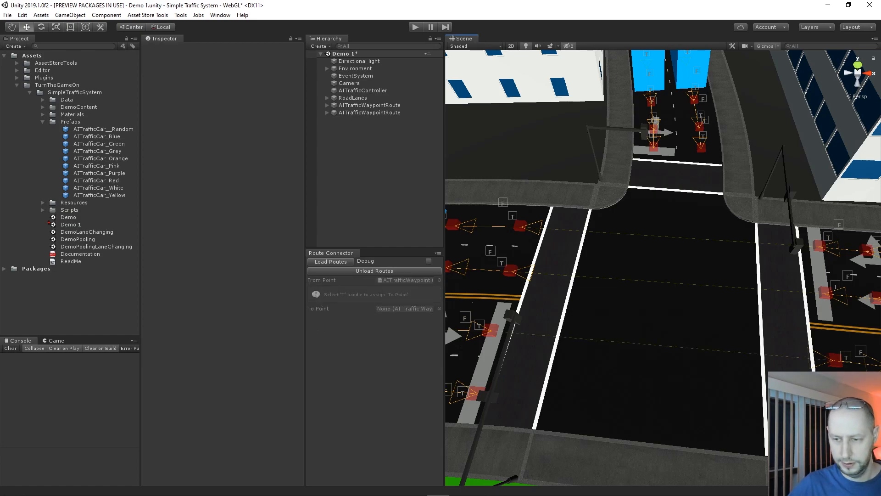
pyautogui.click(858, 427)
pyautogui.click(374, 297)
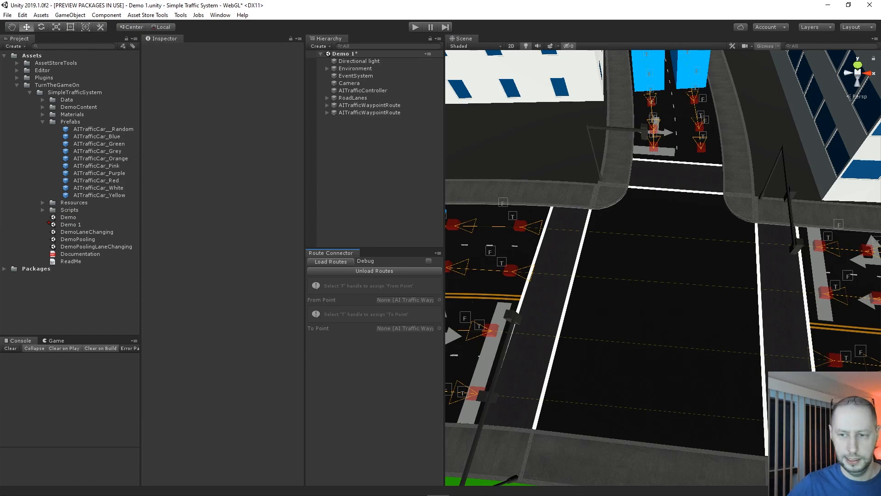
# At the neighbouring four-lane side road intersection, connect the short road's outer approach lane to the curved road's outer lane
pyautogui.keyDown('alt'); pyautogui.moveTo(663, 268); pyautogui.dragTo(551, 267, button='right'); pyautogui.keyUp('alt')
pyautogui.moveTo(550, 267); pyautogui.dragTo(826, 262, button='middle')
pyautogui.keyDown('alt'); pyautogui.moveTo(826, 262); pyautogui.dragTo(849, 261, button='right'); pyautogui.keyUp('alt')
pyautogui.scroll(6, 661, 257)
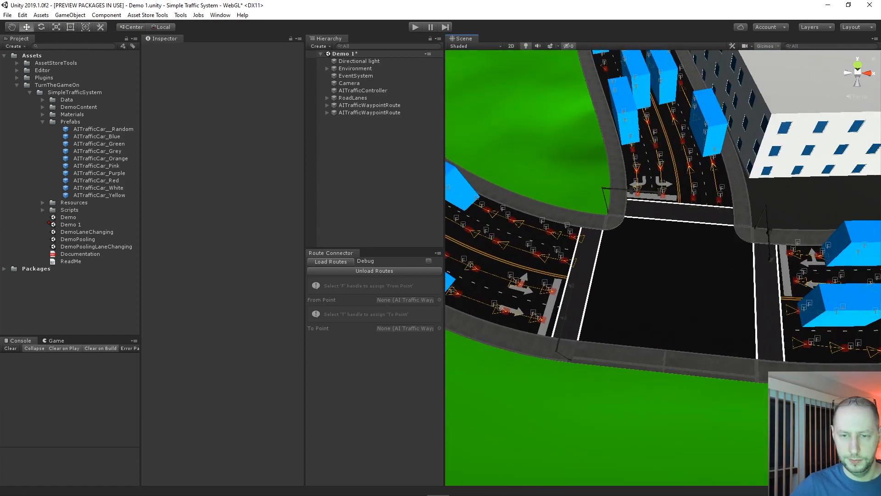
pyautogui.click(867, 228)
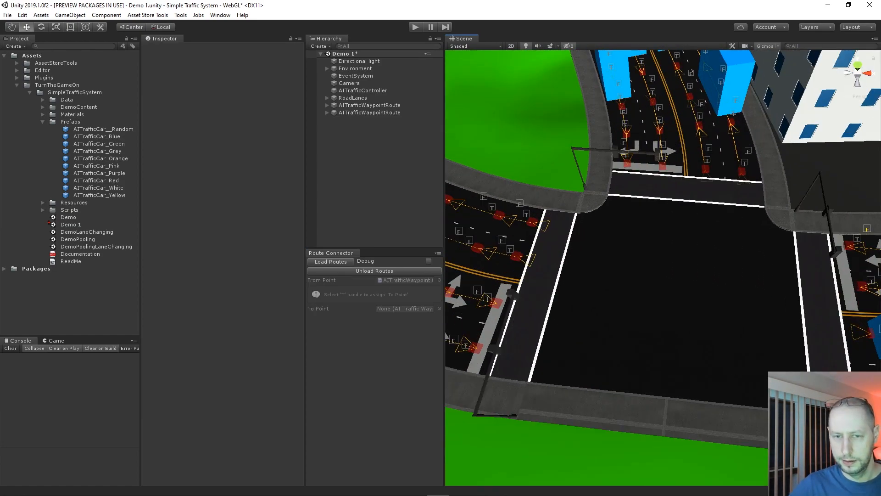
pyautogui.click(527, 213)
pyautogui.click(374, 297)
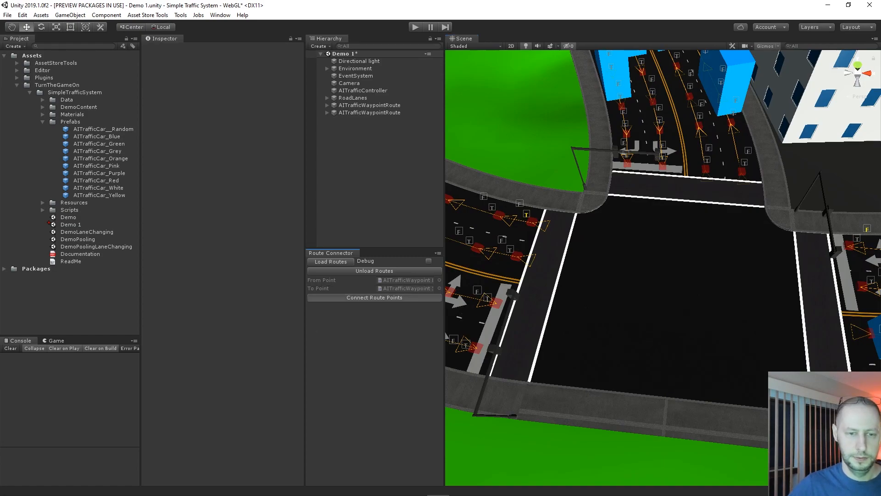
# Connect the short road's inner approach lane straight across to the curved road's inner lane
pyautogui.moveTo(689, 275); pyautogui.dragTo(619, 260, button='middle')
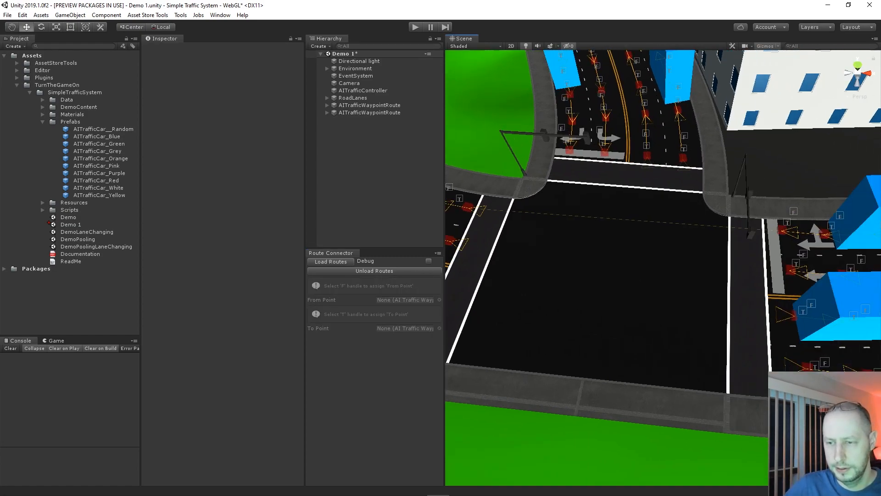
pyautogui.click(803, 254)
pyautogui.moveTo(734, 257); pyautogui.dragTo(811, 250, button='middle')
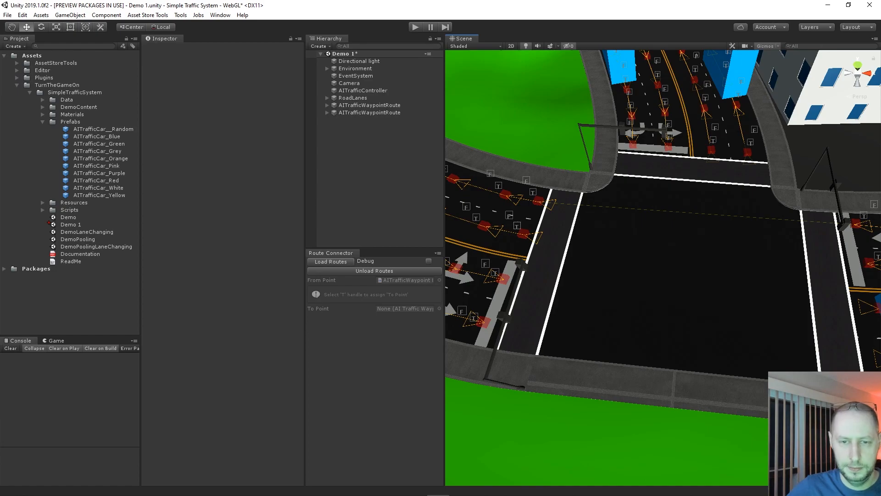
pyautogui.click(517, 226)
pyautogui.click(375, 297)
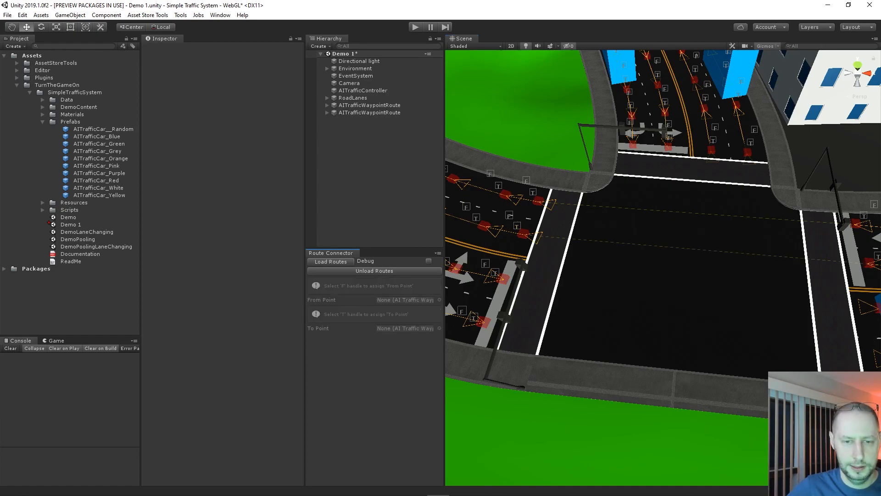
# Connect the curved road's inner and outer approach lanes straight across to the matching lanes of the short road
pyautogui.click(485, 264)
pyautogui.moveTo(752, 276); pyautogui.dragTo(666, 229, button='middle')
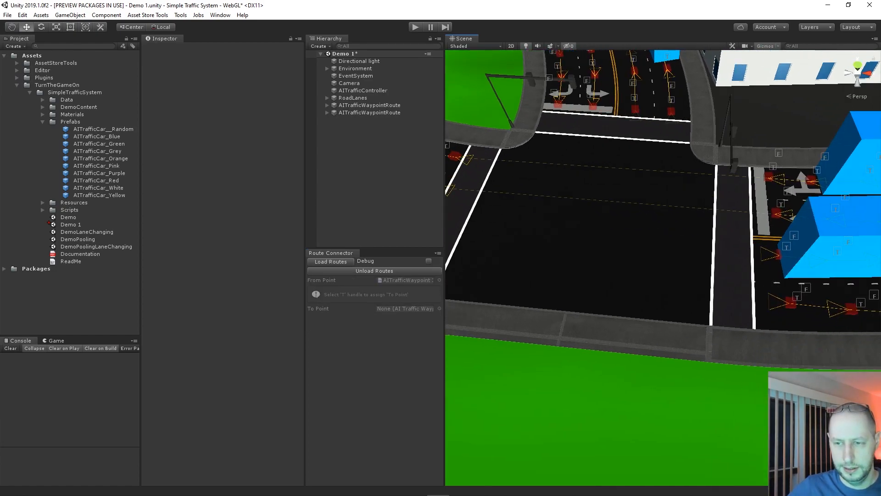
pyautogui.click(787, 246)
pyautogui.click(374, 297)
pyautogui.moveTo(551, 257); pyautogui.dragTo(675, 263, button='middle')
pyautogui.click(497, 256)
pyautogui.moveTo(753, 257); pyautogui.dragTo(550, 226, button='middle')
pyautogui.click(710, 266)
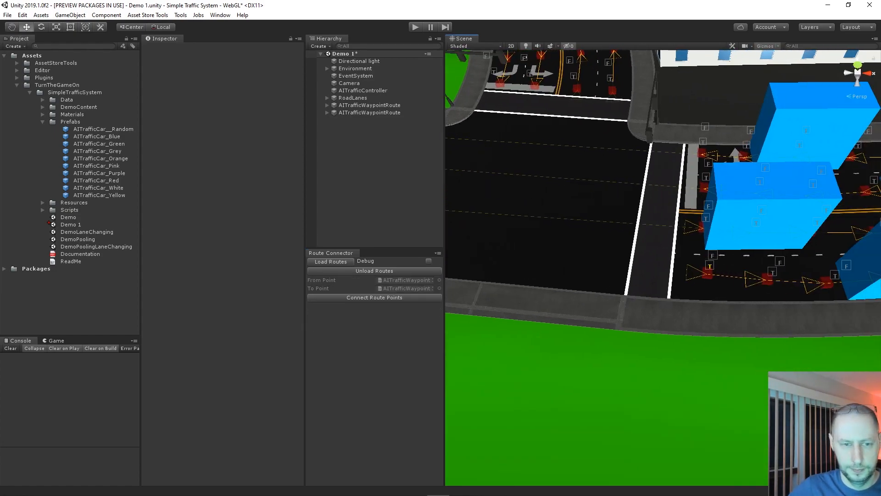
pyautogui.click(374, 297)
# Run the scene and examine how traffic drives through the two connected intersections and the adjoining roads
pyautogui.moveTo(564, 193); pyautogui.dragTo(656, 280, button='middle')
pyautogui.scroll(-8, 663, 268)
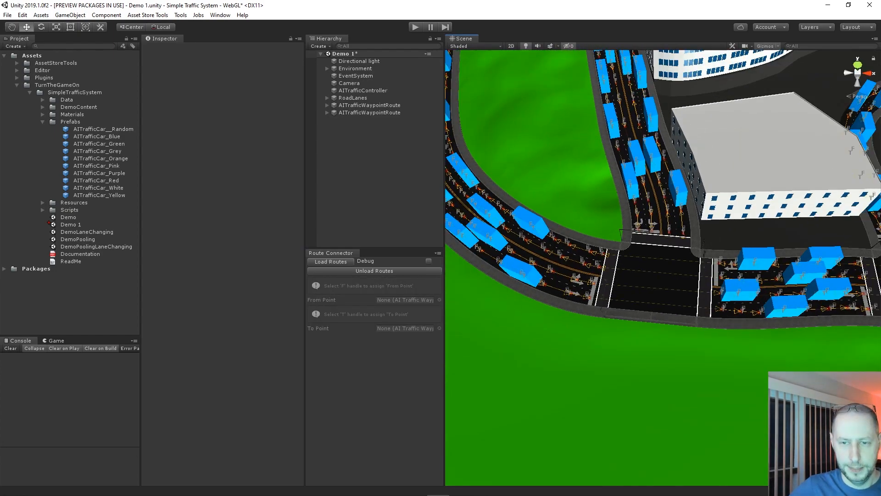
pyautogui.moveTo(853, 266); pyautogui.dragTo(798, 309, button='middle')
pyautogui.moveTo(679, 276); pyautogui.dragTo(676, 233, button='middle')
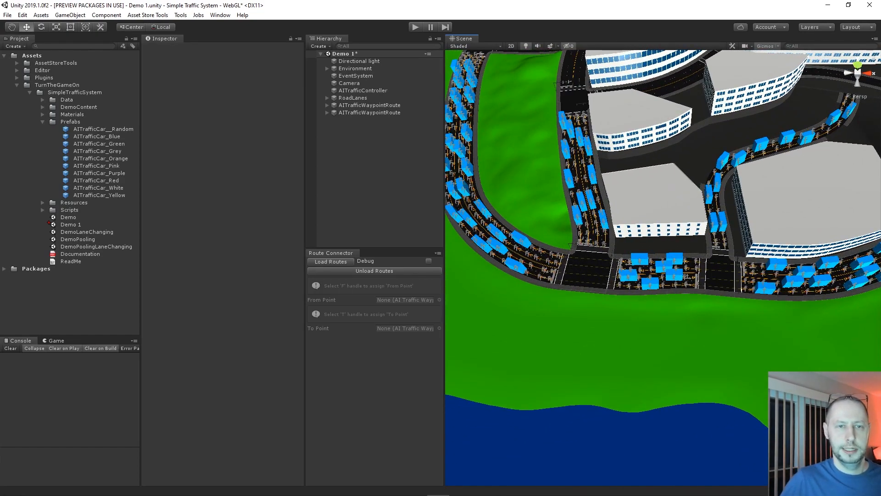
pyautogui.hotkey('ctrl', 'p')
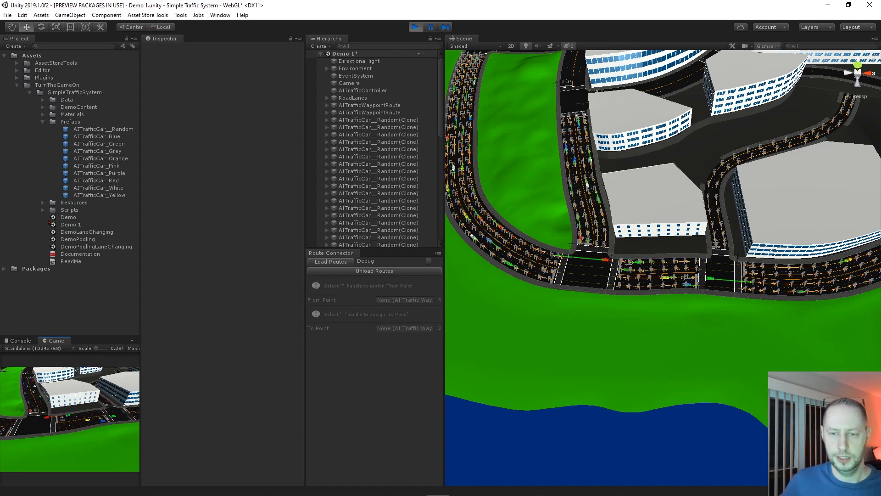
pyautogui.scroll(7, 663, 268)
pyautogui.moveTo(663, 268); pyautogui.dragTo(544, 260, button='middle')
pyautogui.moveTo(808, 239); pyautogui.dragTo(824, 272, button='middle')
pyautogui.moveTo(597, 276); pyautogui.dragTo(752, 335, button='middle')
pyautogui.scroll(-3, 663, 266)
pyautogui.moveTo(757, 239); pyautogui.dragTo(500, 329, button='middle')
pyautogui.moveTo(734, 257); pyautogui.dragTo(654, 276, button='middle')
pyautogui.scroll(12, 663, 267)
pyautogui.scroll(-6, 664, 267)
pyautogui.moveTo(505, 367); pyautogui.dragTo(845, 176, button='middle')
pyautogui.moveTo(542, 275); pyautogui.dragTo(849, 259, button='middle')
pyautogui.keyDown('alt'); pyautogui.moveTo(689, 266); pyautogui.dragTo(675, 264, button='right'); pyautogui.keyUp('alt')
pyautogui.moveTo(551, 257); pyautogui.dragTo(849, 271, button='middle')
pyautogui.moveTo(680, 247); pyautogui.dragTo(826, 303, button='middle')
pyautogui.moveTo(762, 294); pyautogui.dragTo(516, 108, button='middle')
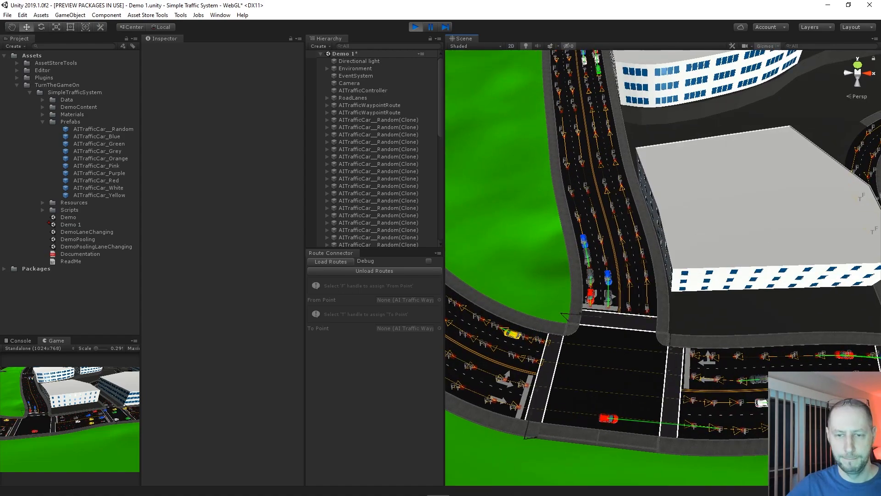
pyautogui.scroll(-5, 663, 267)
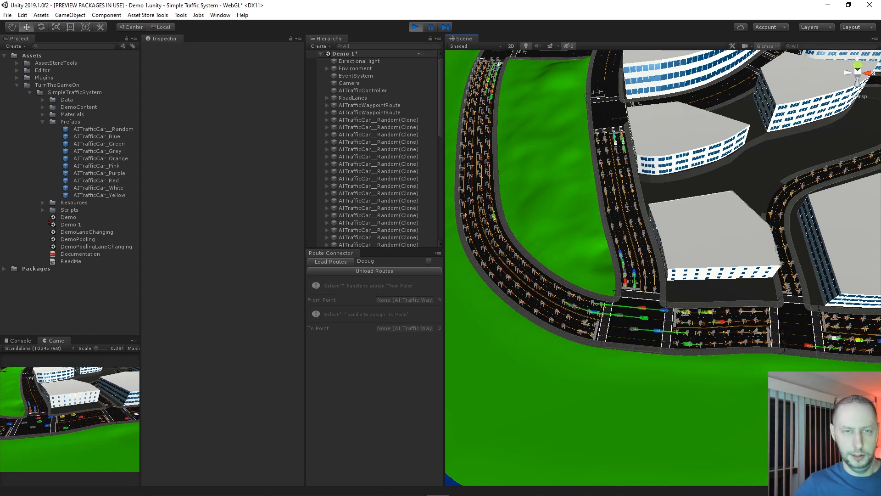
# Stop play mode and save the scene
pyautogui.hotkey('ctrl', 'p')
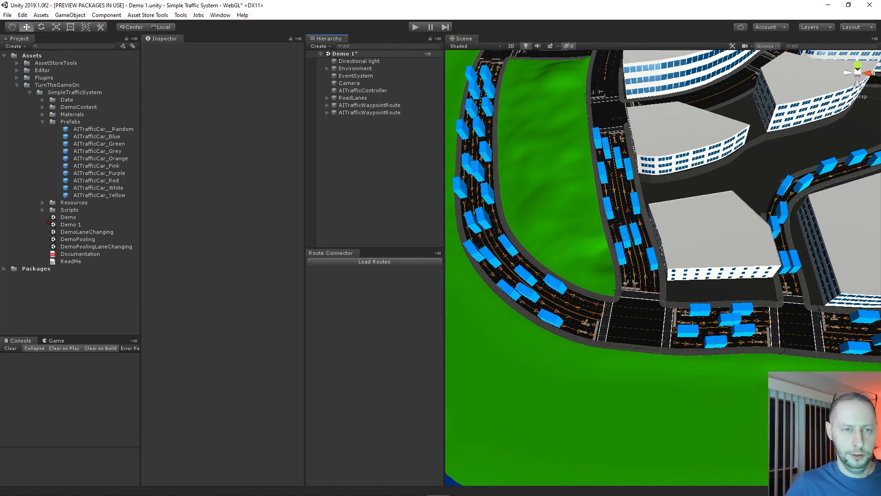
pyautogui.hotkey('ctrl', 's')
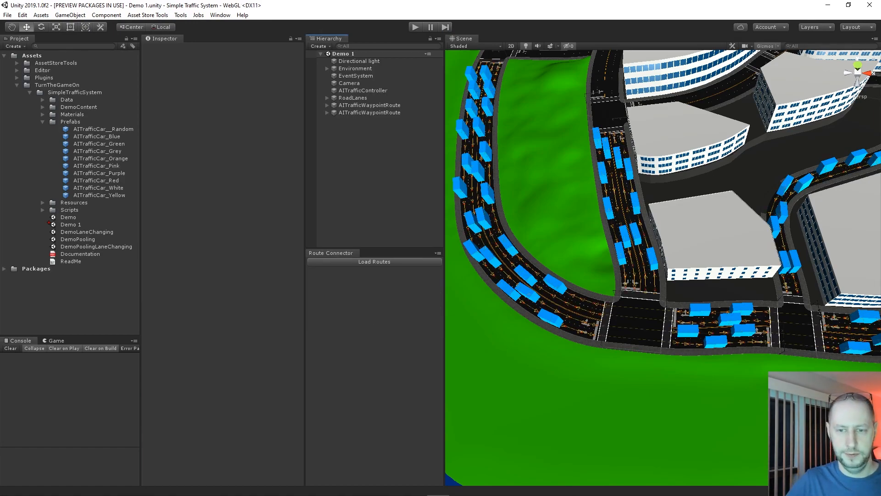
# Examine the lane connections and turn arrows up close at the four-lane side road intersection
pyautogui.scroll(5, 664, 267)
pyautogui.moveTo(610, 367); pyautogui.dragTo(693, 241, button='middle')
pyautogui.moveTo(611, 247); pyautogui.dragTo(826, 289, button='right')
pyautogui.scroll(-3, 664, 267)
pyautogui.moveTo(573, 312); pyautogui.dragTo(743, 248, button='middle')
pyautogui.scroll(5, 688, 257)
pyautogui.moveTo(688, 258); pyautogui.dragTo(743, 252, button='right')
pyautogui.moveTo(752, 257); pyautogui.dragTo(532, 236, button='middle')
pyautogui.scroll(-5, 643, 248)
pyautogui.moveTo(643, 247); pyautogui.dragTo(693, 312, button='middle')
pyautogui.scroll(5, 693, 313)
pyautogui.moveTo(716, 413); pyautogui.dragTo(826, 390, button='middle')
pyautogui.moveTo(689, 321); pyautogui.dragTo(680, 174, button='middle')
pyautogui.keyDown('alt'); pyautogui.moveTo(596, 257); pyautogui.dragTo(775, 247); pyautogui.keyUp('alt')
pyautogui.scroll(5, 663, 268)
pyautogui.scroll(-3, 663, 268)
pyautogui.moveTo(826, 69); pyautogui.dragTo(459, 340, button='middle')
pyautogui.scroll(-3, 664, 268)
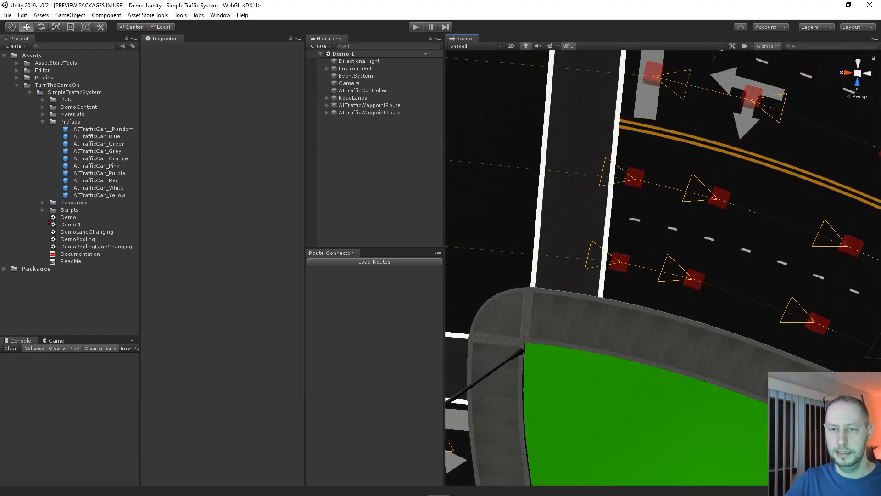
# Create a new AI traffic waypoint route in the scene with the four-lane side road intersection in view
pyautogui.moveTo(464, 165); pyautogui.dragTo(799, 358, button='middle')
pyautogui.moveTo(459, 229); pyautogui.dragTo(651, 239, button='middle')
pyautogui.scroll(-8, 663, 267)
pyautogui.keyDown('alt'); pyautogui.moveTo(817, 257); pyautogui.dragTo(342, 262); pyautogui.keyUp('alt')
pyautogui.moveTo(663, 267)
pyautogui.mouseDown(button='middle')
pyautogui.moveTo(624, 267)
pyautogui.moveTo(674, 267)
pyautogui.mouseUp(button='middle')
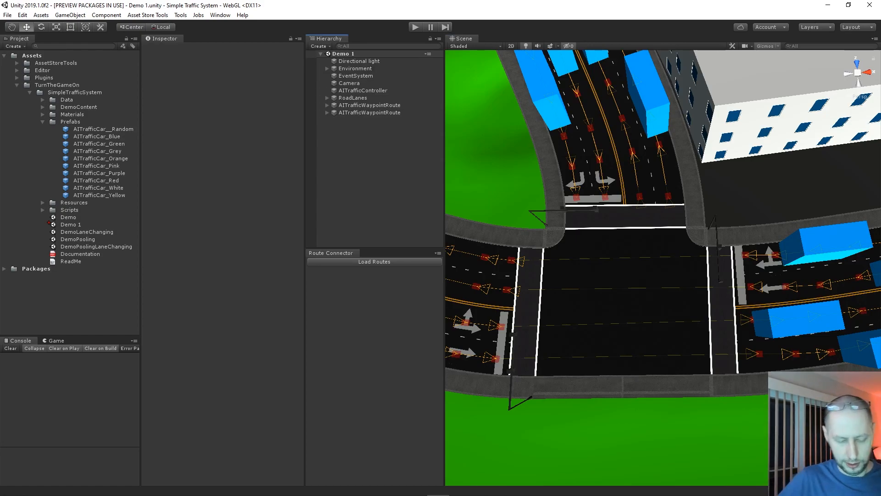
pyautogui.hotkey('ctrl', 'alt', 'r')
pyautogui.scroll(5, 523, 271)
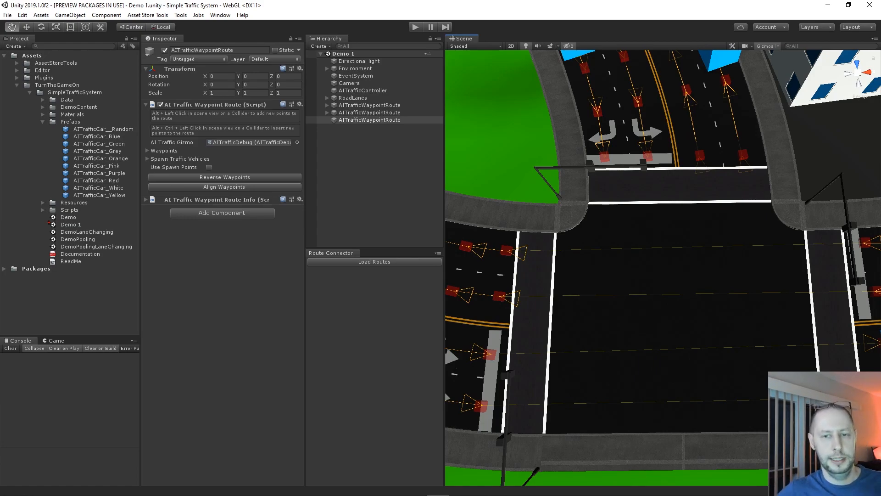
# Create an empty game object at the scene root and reset its transform
pyautogui.press('w')
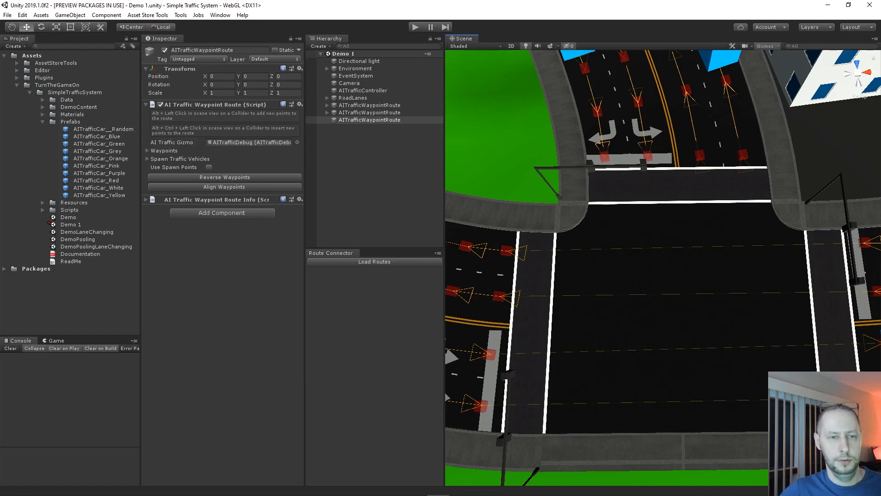
pyautogui.click(365, 156)
pyautogui.rightClick(364, 155)
pyautogui.click(396, 243)
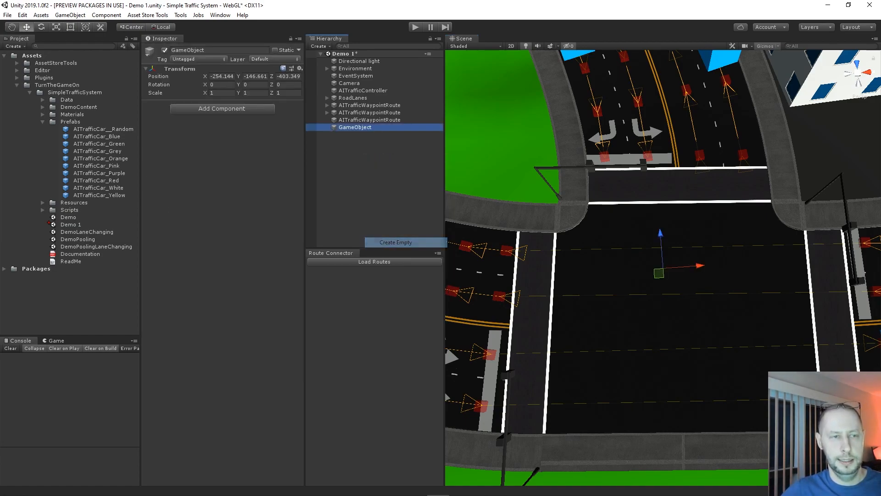
pyautogui.click(222, 109)
pyautogui.click(300, 68)
pyautogui.click(321, 79)
# Rename the empty object RoadIntersections and move it directly below RoadLanes in the hierarchy
pyautogui.click(219, 50)
pyautogui.write('RoadInte')
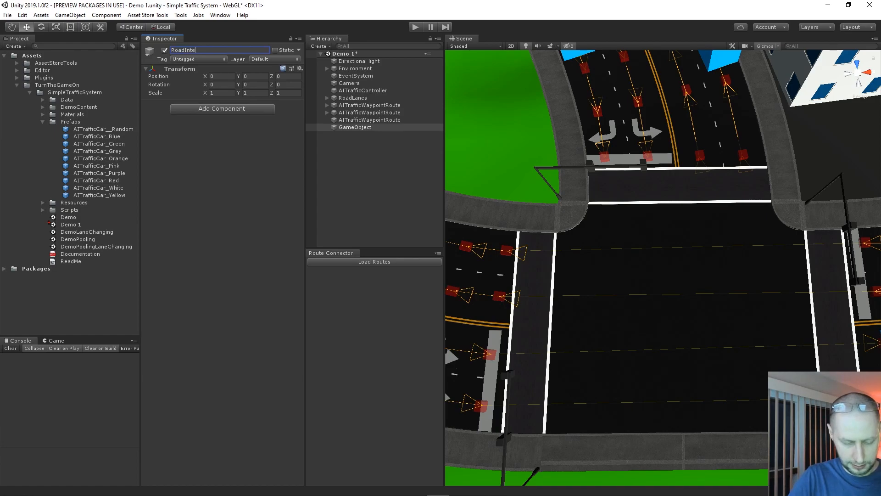
pyautogui.write('rsections')
pyautogui.press('Return')
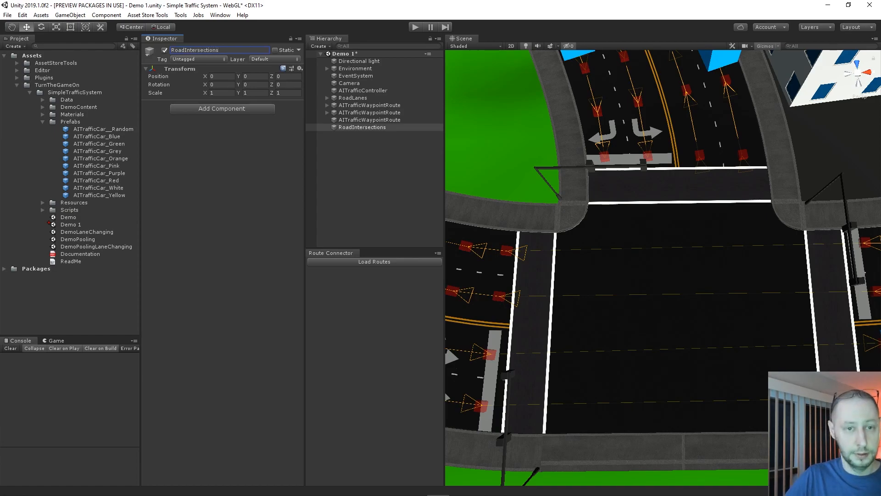
pyautogui.moveTo(362, 127); pyautogui.dragTo(362, 101)
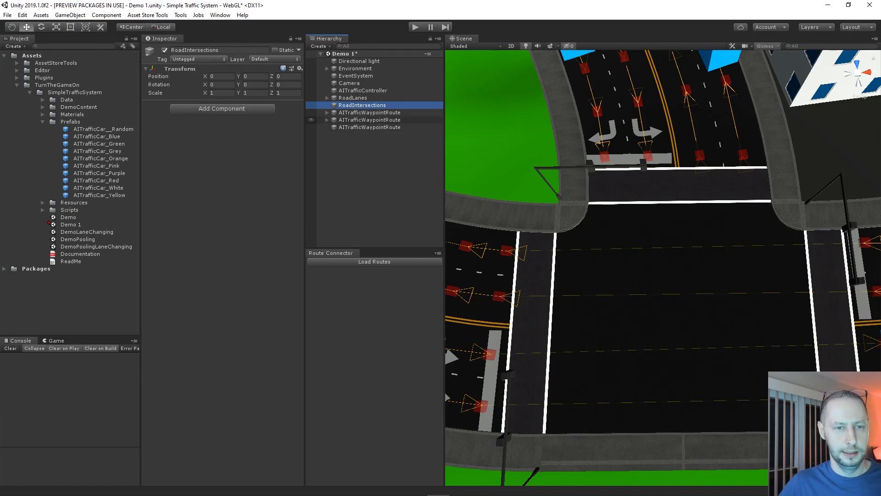
# Parent the two existing loose waypoint routes to RoadLanes and the new, empty waypoint route to RoadIntersections
pyautogui.click(370, 120)
pyautogui.keyDown('ctrl'); pyautogui.click(370, 112); pyautogui.keyUp('ctrl')
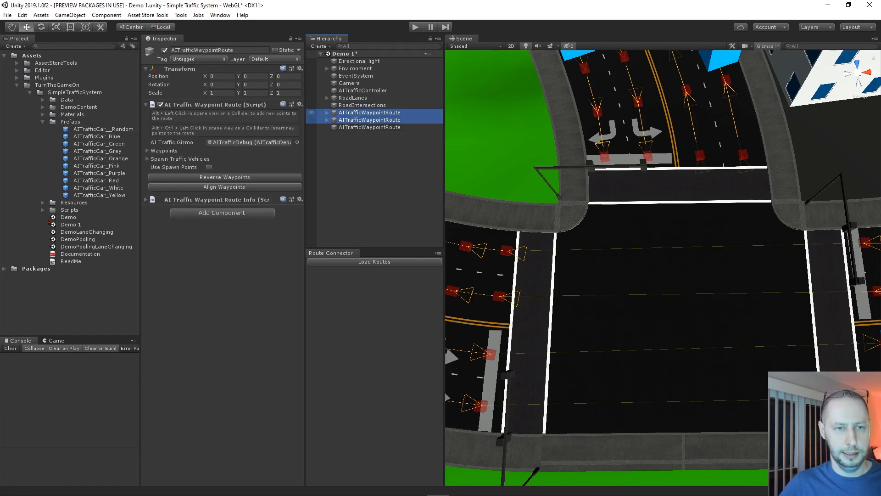
pyautogui.moveTo(354, 98); pyautogui.dragTo(353, 98)
pyautogui.click(327, 98)
pyautogui.click(370, 113)
pyautogui.moveTo(370, 113); pyautogui.dragTo(362, 105)
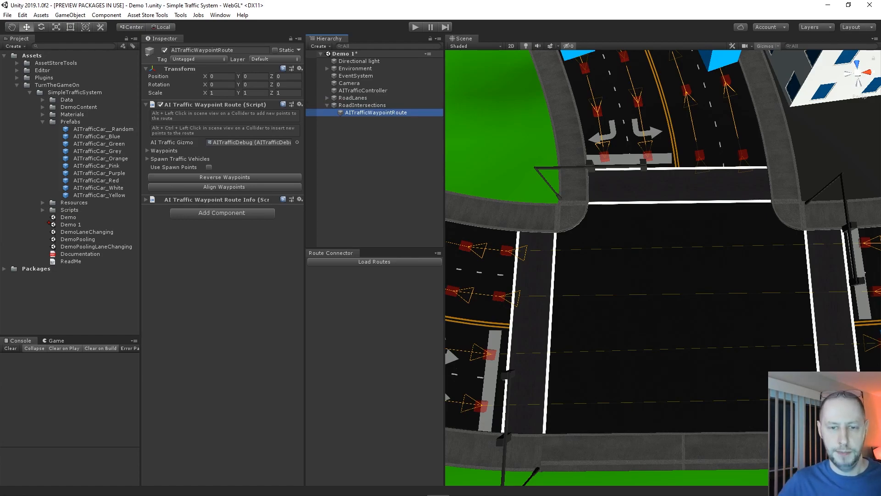
# Place four waypoints on the new route, curving around the corner from the side road's right-turn lane to the adjoining road's outer lane
pyautogui.press('q')
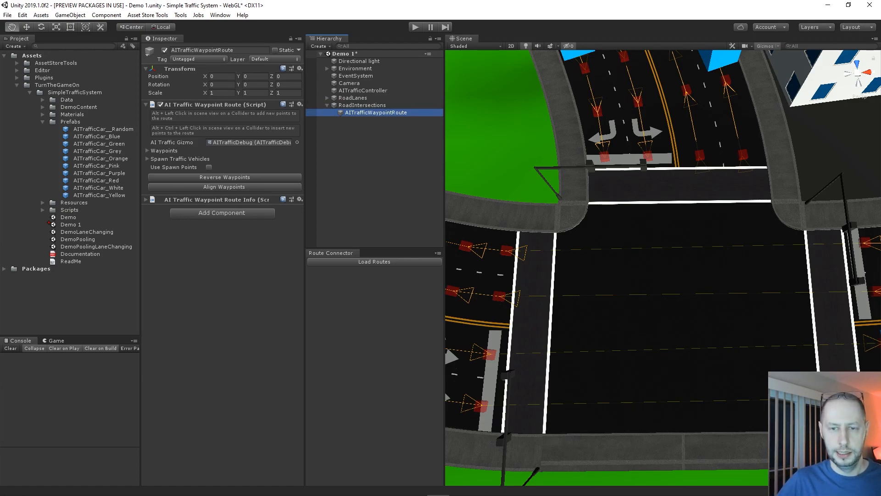
pyautogui.keyDown('alt'); pyautogui.click(610, 204); pyautogui.keyUp('alt')
pyautogui.keyDown('alt'); pyautogui.click(600, 230); pyautogui.keyUp('alt')
pyautogui.keyDown('alt'); pyautogui.click(581, 245); pyautogui.keyUp('alt')
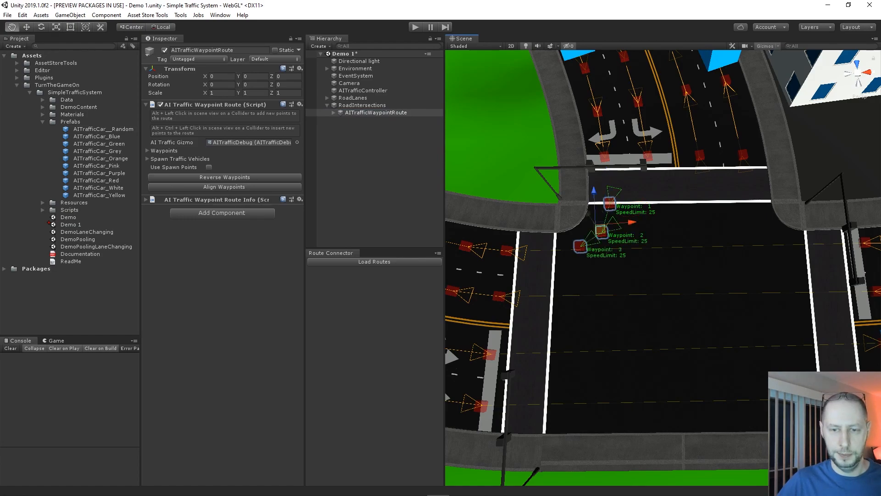
pyautogui.keyDown('alt'); pyautogui.click(546, 251); pyautogui.keyUp('alt')
pyautogui.press('w')
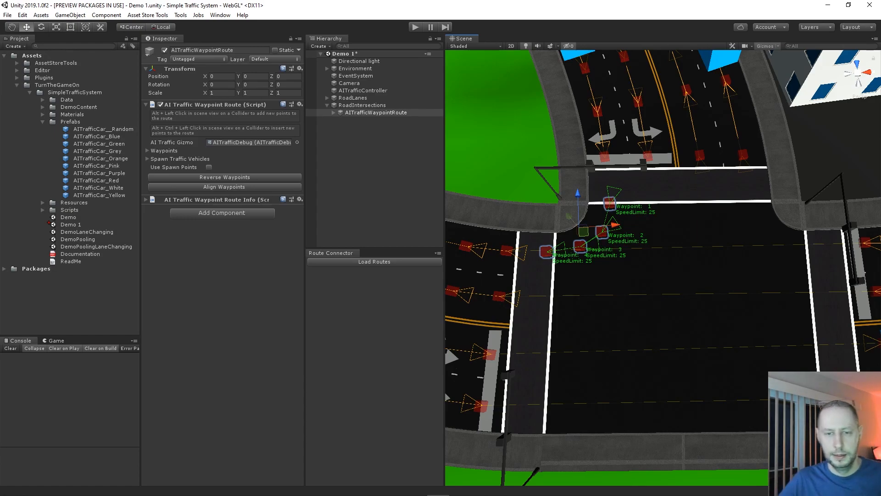
# Load the routes in the Route Connector and connect the side road's right-turn lane end point to waypoint 1 of the new turn route
pyautogui.scroll(5, 663, 268)
pyautogui.moveTo(663, 267); pyautogui.dragTo(739, 280, button='middle')
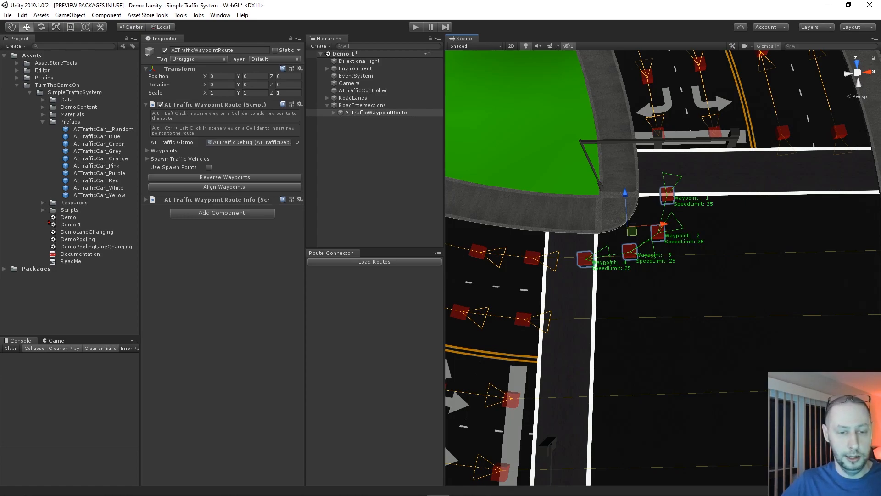
pyautogui.click(374, 262)
pyautogui.scroll(3, 664, 268)
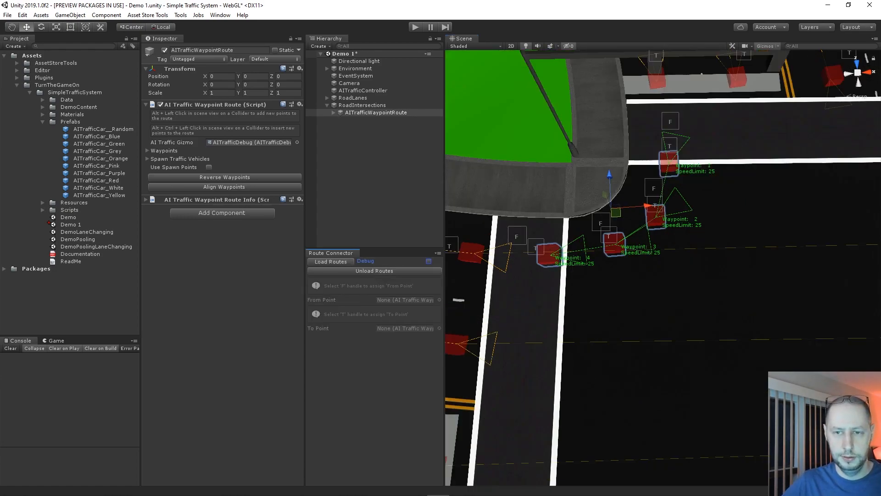
pyautogui.moveTo(642, 262); pyautogui.dragTo(639, 200, button='middle')
pyautogui.click(580, 151)
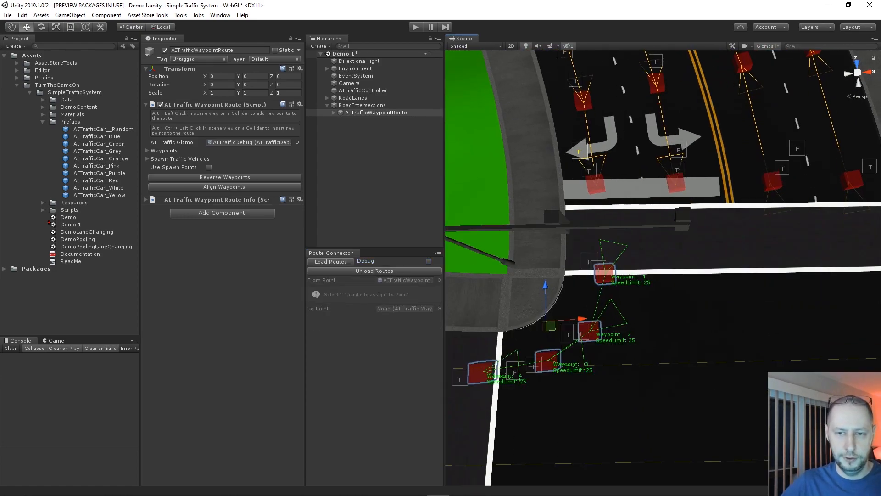
pyautogui.keyDown('alt'); pyautogui.moveTo(735, 268); pyautogui.dragTo(533, 268); pyautogui.keyUp('alt')
pyautogui.scroll(8, 663, 267)
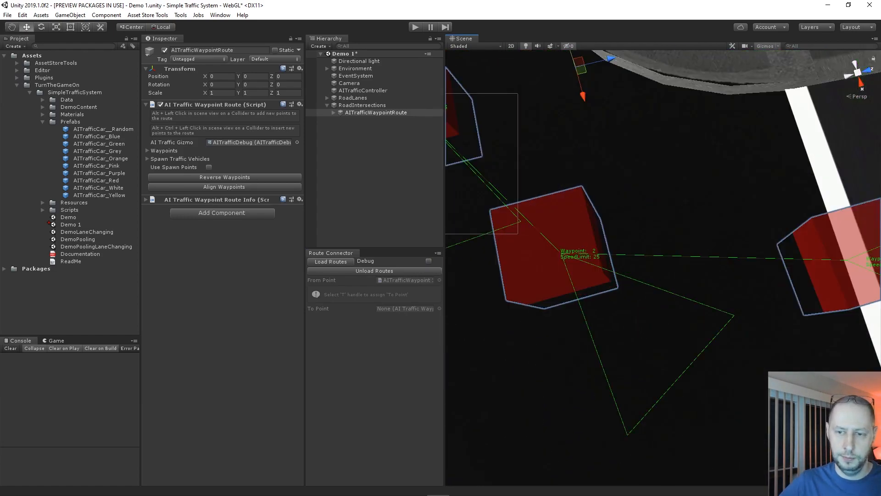
pyautogui.scroll(-4, 663, 268)
pyautogui.click(741, 249)
pyautogui.moveTo(741, 249); pyautogui.dragTo(672, 167, button='middle')
pyautogui.keyDown('alt'); pyautogui.moveTo(672, 166); pyautogui.dragTo(651, 129); pyautogui.keyUp('alt')
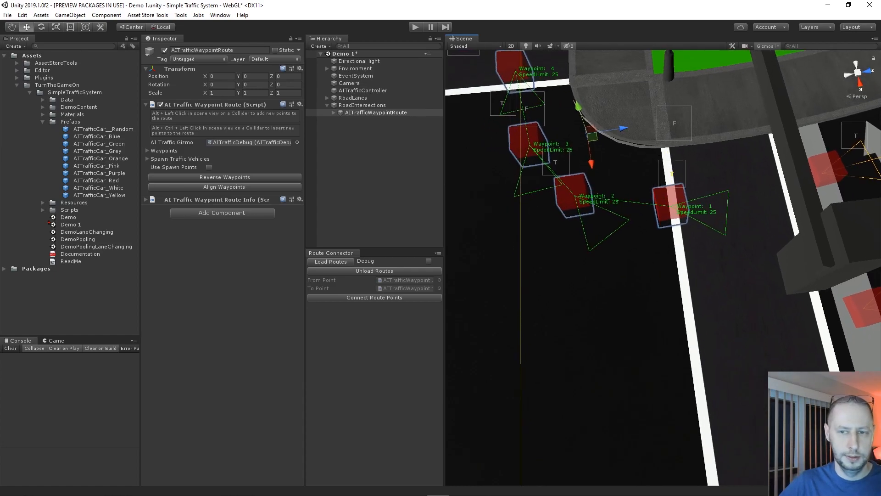
pyautogui.click(374, 297)
# Connect waypoint 4 of the turn route to the first point of the adjoining road's outer exit lane, and unload the routes
pyautogui.moveTo(675, 192); pyautogui.dragTo(557, 276, button='middle')
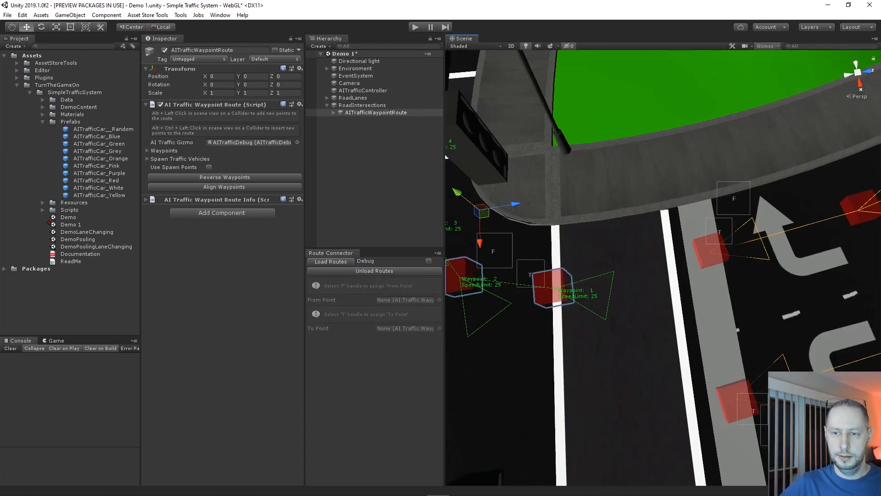
pyautogui.moveTo(446, 156); pyautogui.dragTo(630, 106, button='middle')
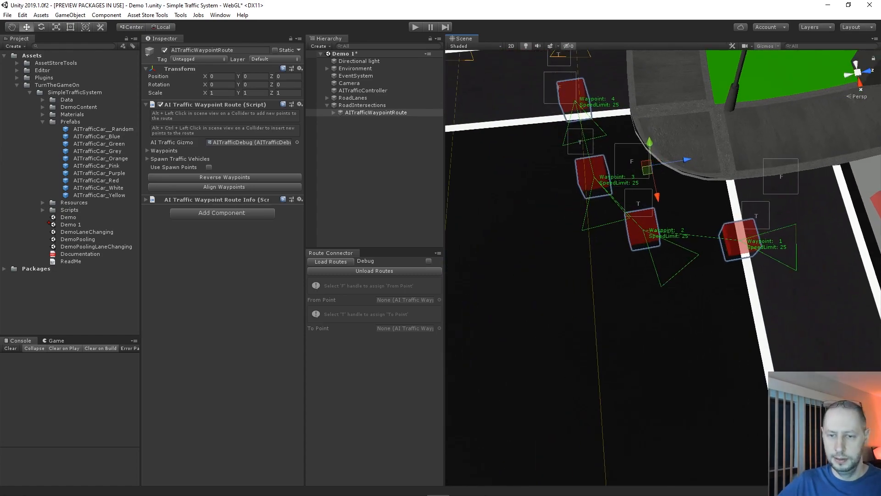
pyautogui.moveTo(551, 138); pyautogui.dragTo(776, 342, button='middle')
pyautogui.moveTo(652, 285); pyautogui.dragTo(847, 275, button='right')
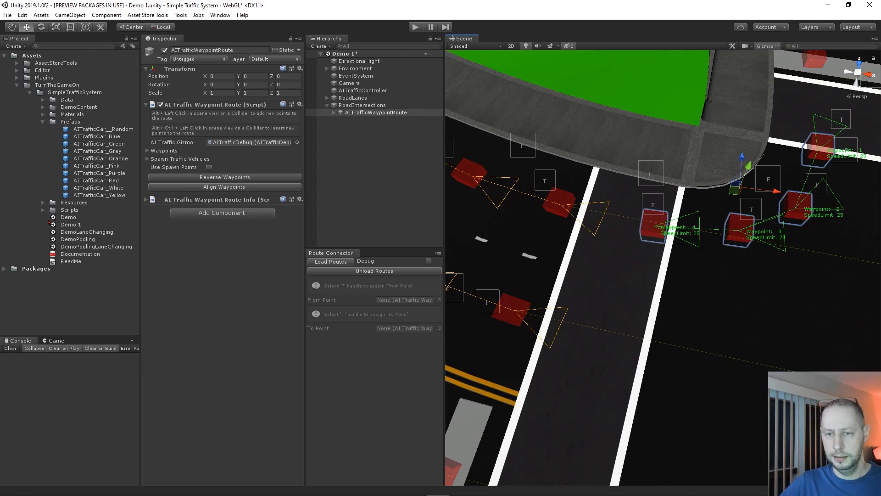
pyautogui.moveTo(654, 226); pyautogui.dragTo(726, 264, button='middle')
pyautogui.click(750, 227)
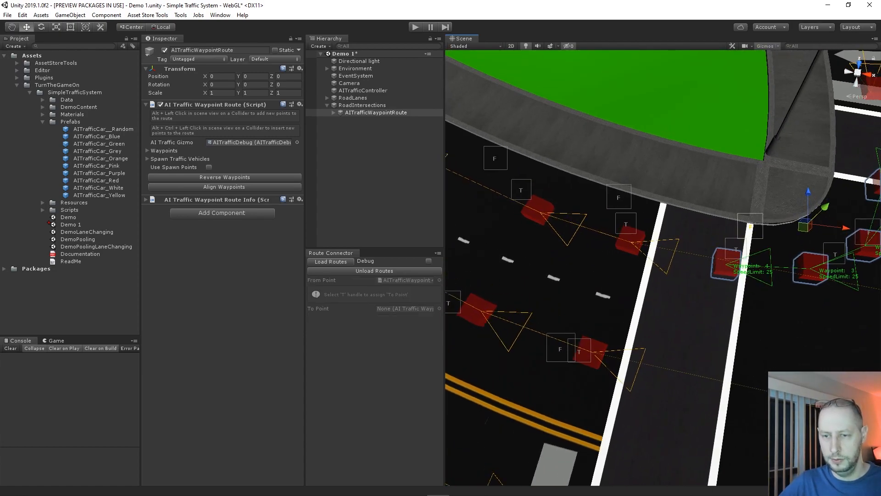
pyautogui.click(626, 224)
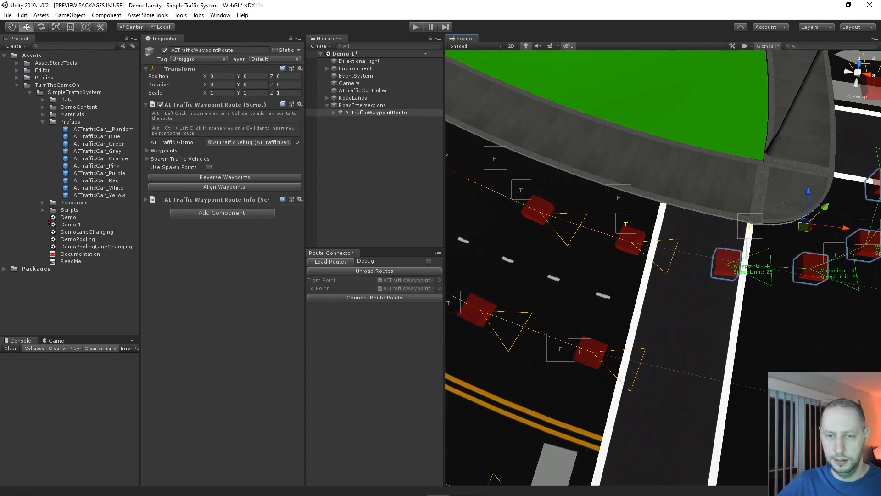
pyautogui.click(374, 298)
pyautogui.scroll(-10, 663, 268)
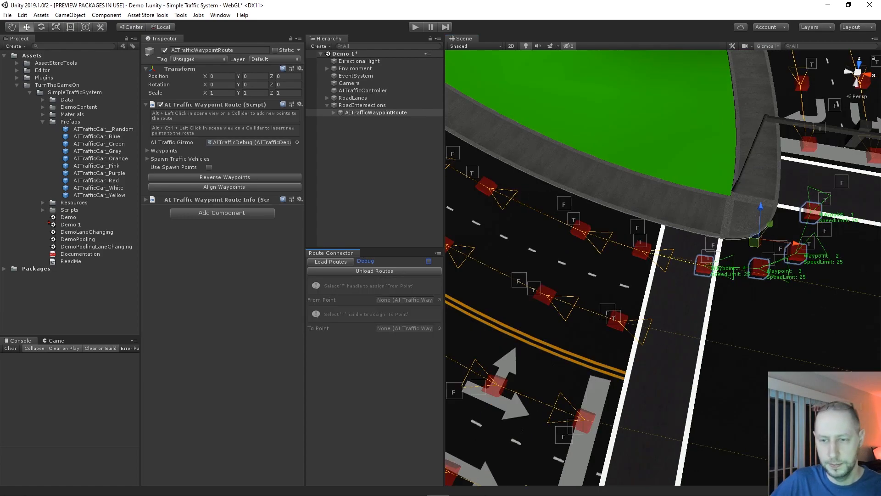
pyautogui.click(374, 271)
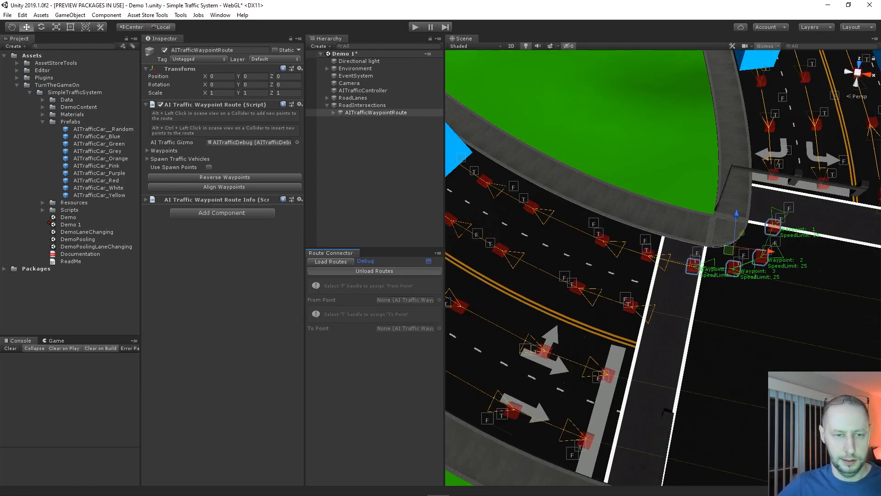
# Run the scene to watch cars take the new right turn, and stop play mode
pyautogui.click(374, 179)
pyautogui.hotkey('ctrl', 'p')
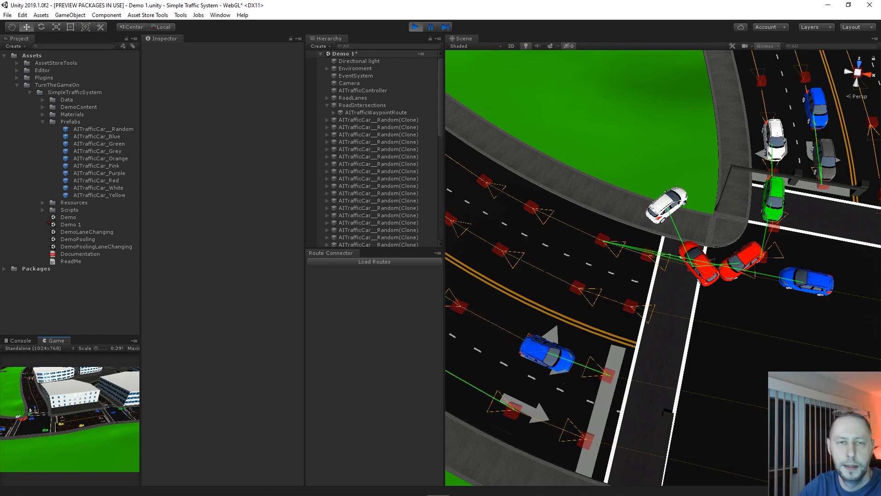
pyautogui.hotkey('ctrl', 'p')
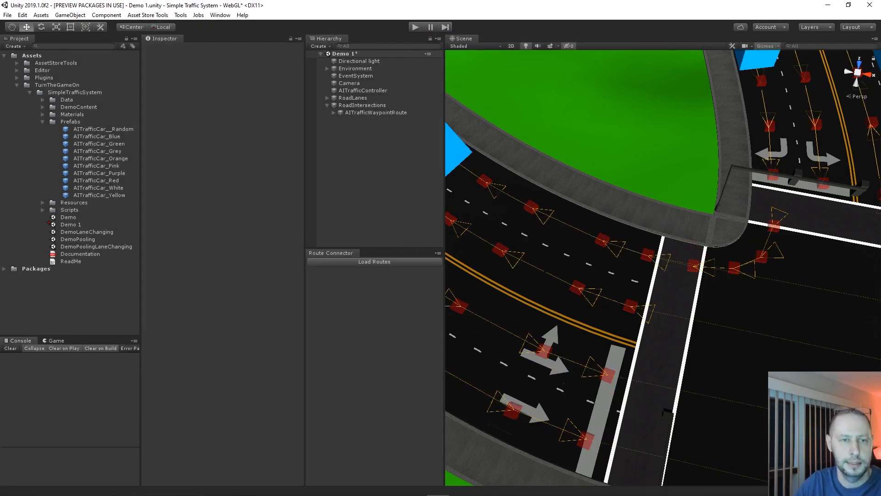
# Set the Speed Limit of all four turn route waypoints to 10 and check the value on the individual waypoints
pyautogui.click(333, 113)
pyautogui.click(376, 120)
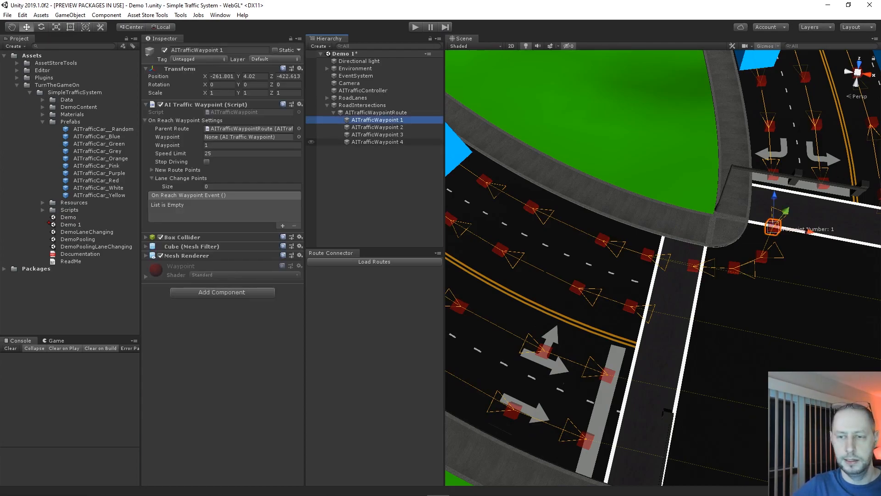
pyautogui.keyDown('shift'); pyautogui.click(377, 142); pyautogui.keyUp('shift')
pyautogui.click(238, 153)
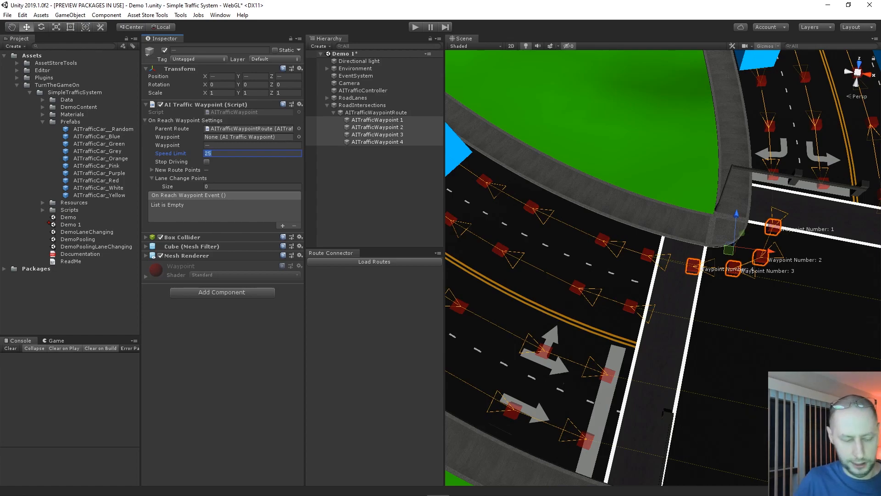
pyautogui.write('10')
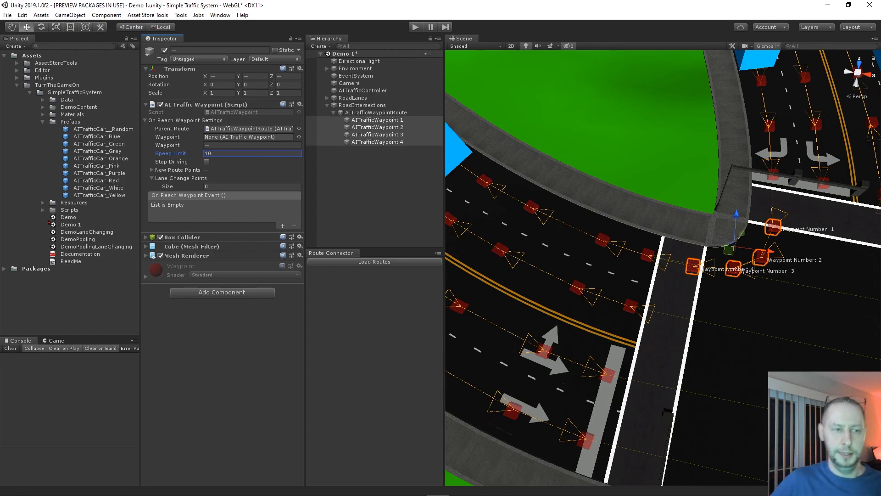
pyautogui.click(377, 119)
pyautogui.click(378, 127)
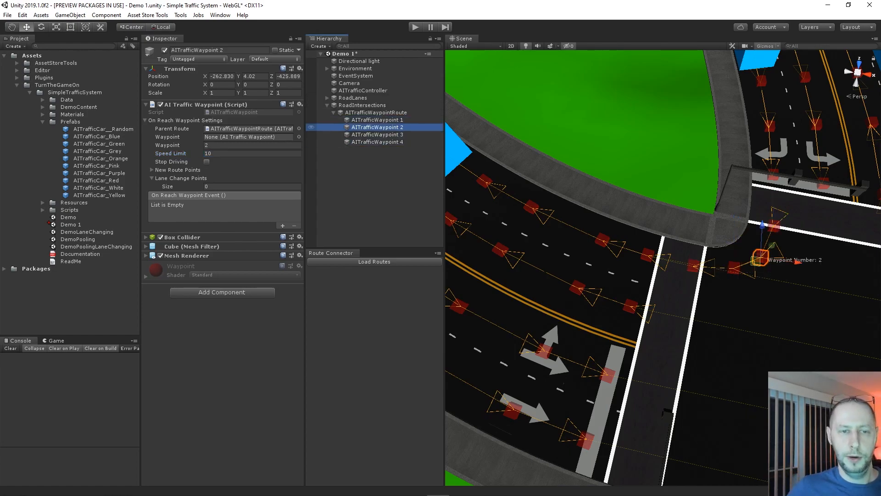
pyautogui.click(378, 135)
pyautogui.click(378, 142)
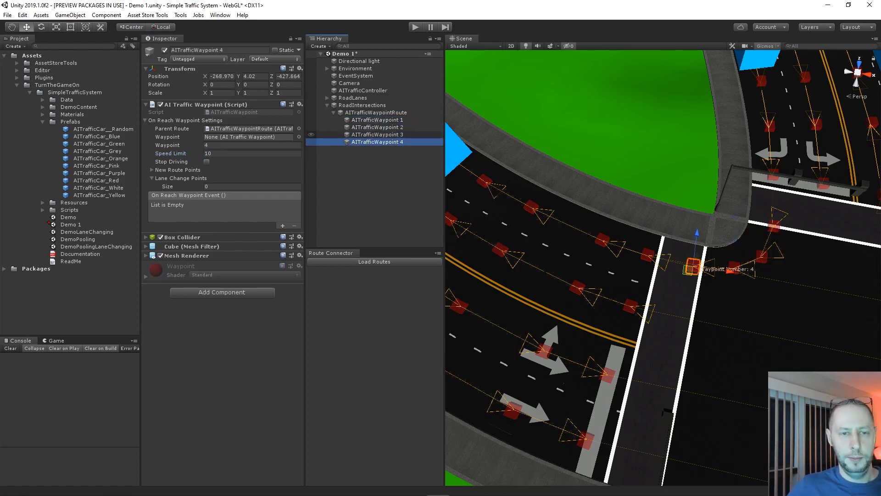
pyautogui.click(377, 135)
pyautogui.click(377, 128)
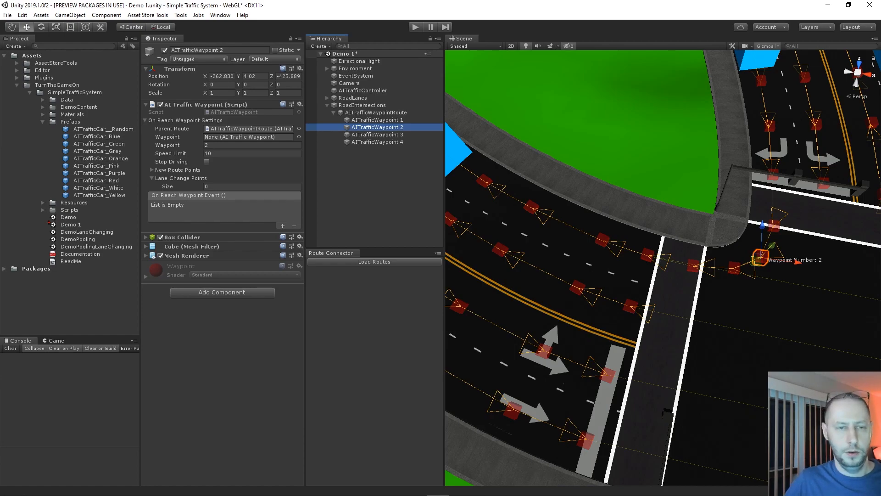
# Set the Speed Limit to 12 on waypoint 13, at the stop line of the side road's right-turn lane
pyautogui.moveTo(597, 294); pyautogui.dragTo(478, 275, button='right')
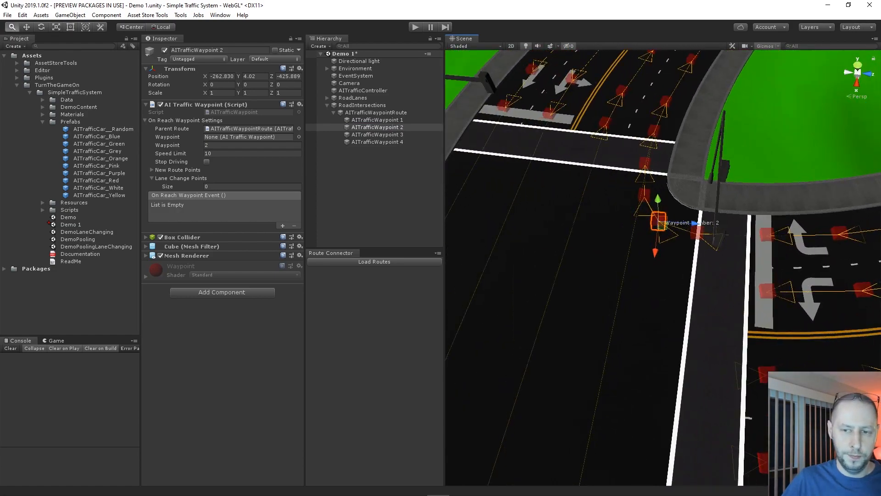
pyautogui.moveTo(689, 275); pyautogui.dragTo(555, 261, button='middle')
pyautogui.scroll(4, 663, 267)
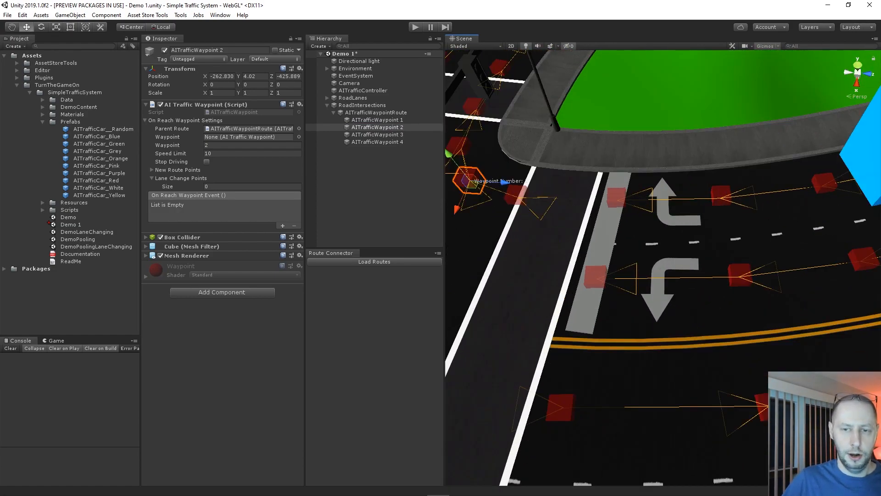
pyautogui.click(617, 198)
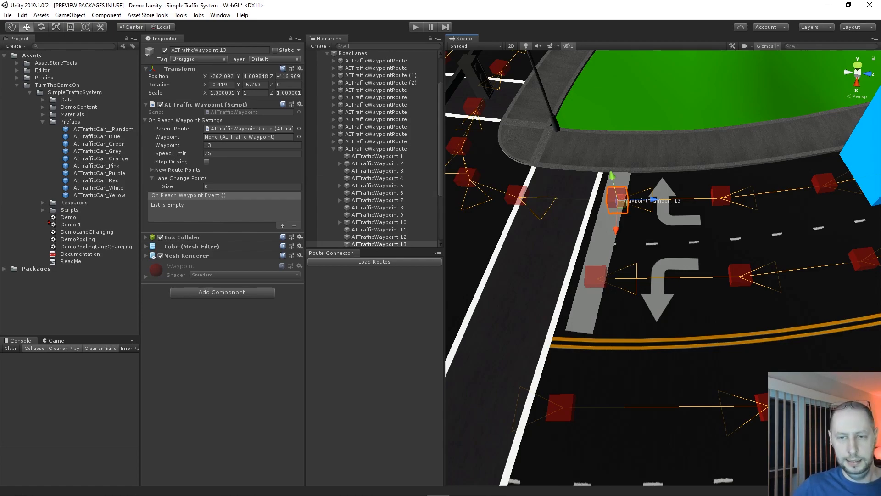
pyautogui.click(243, 154)
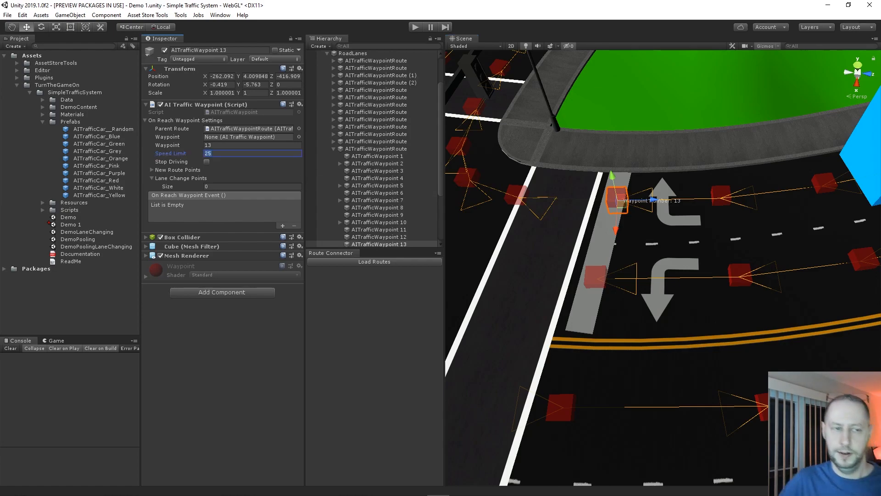
pyautogui.write('12')
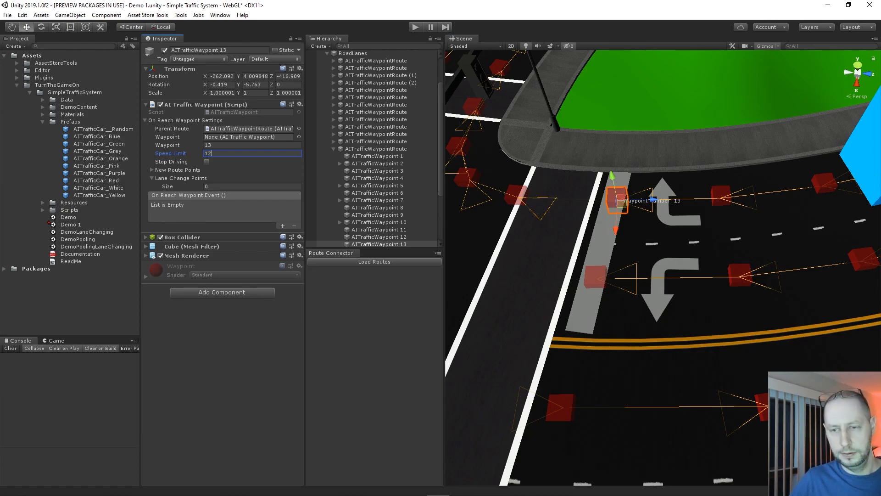
# Set the Speed Limit to 15 on waypoint 12 and to 18 on waypoint 11 of the side road's right-turn lane
pyautogui.click(721, 197)
pyautogui.click(239, 153)
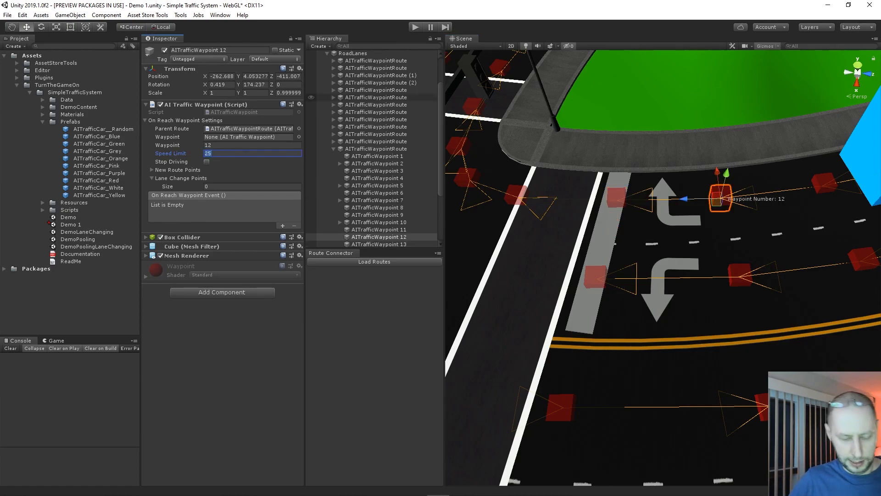
pyautogui.write('15')
pyautogui.click(823, 184)
pyautogui.click(239, 153)
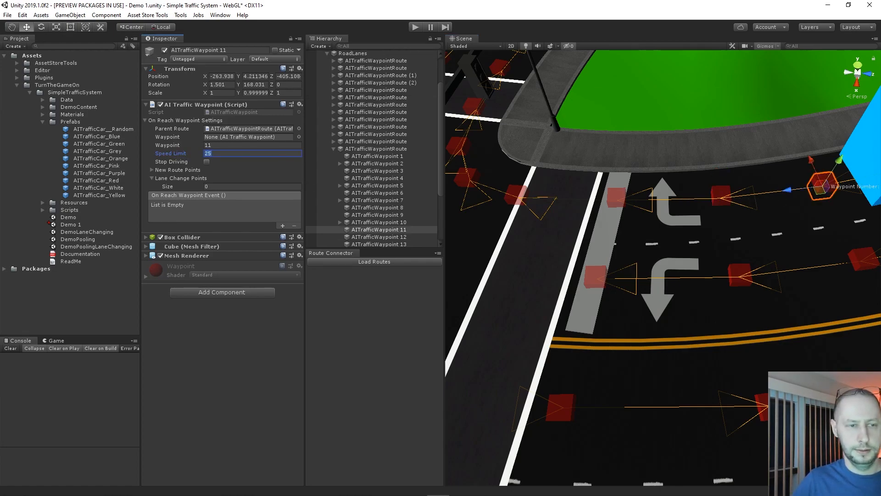
pyautogui.write('18')
# Collapse the scene's whole object tree, leaving only its top-level objects listed, and save the Demo 1 scene
pyautogui.moveTo(822, 184); pyautogui.dragTo(486, 217, button='middle')
pyautogui.keyDown('alt'); pyautogui.moveTo(643, 239); pyautogui.dragTo(574, 257, button='right'); pyautogui.keyUp('alt')
pyautogui.moveTo(604, 248); pyautogui.dragTo(565, 271, button='middle')
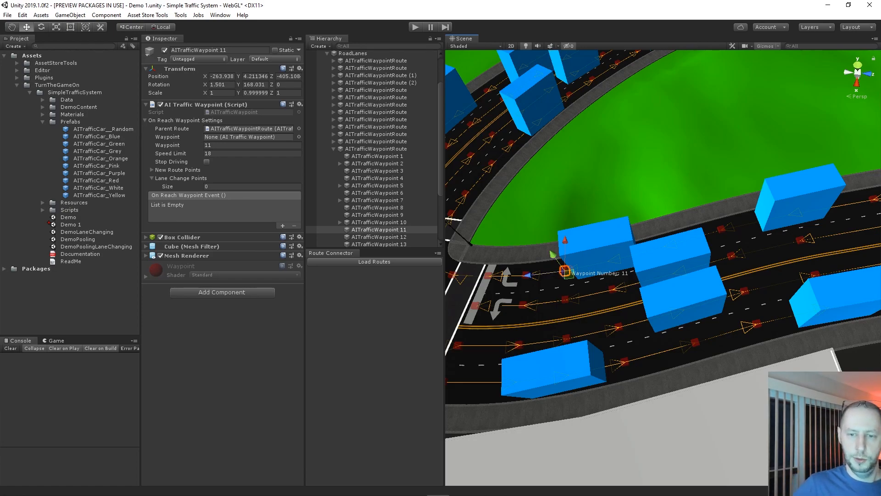
pyautogui.press('f')
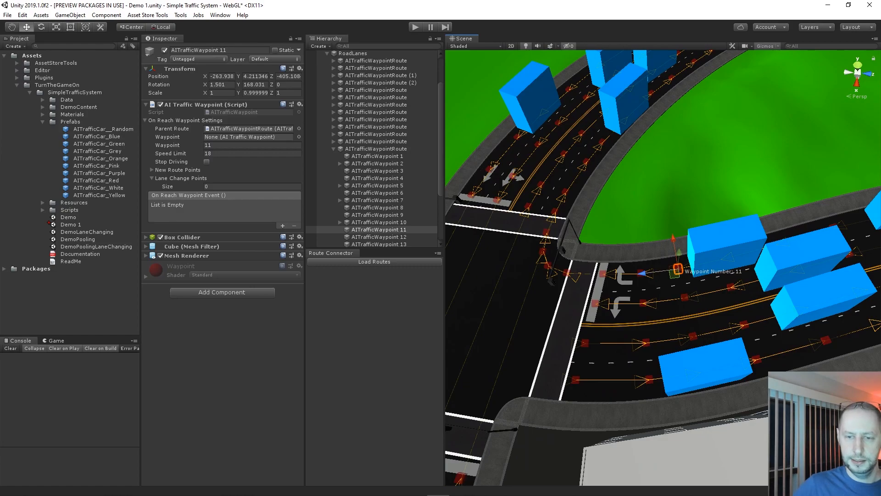
pyautogui.press('a')
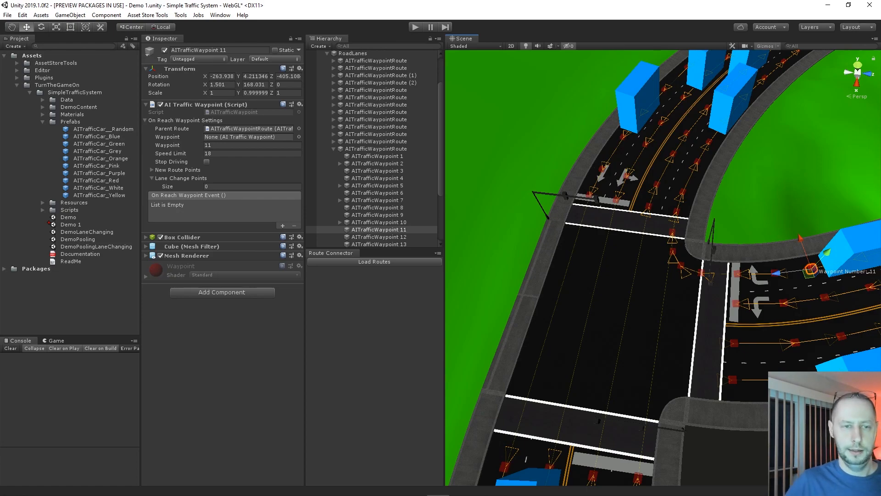
pyautogui.scroll(3, 372, 198)
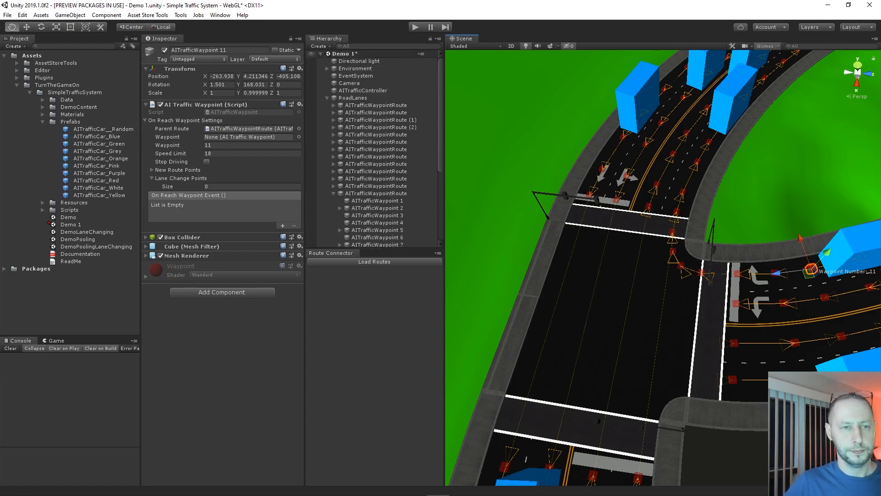
pyautogui.keyDown('alt'); pyautogui.click(321, 54); pyautogui.keyUp('alt')
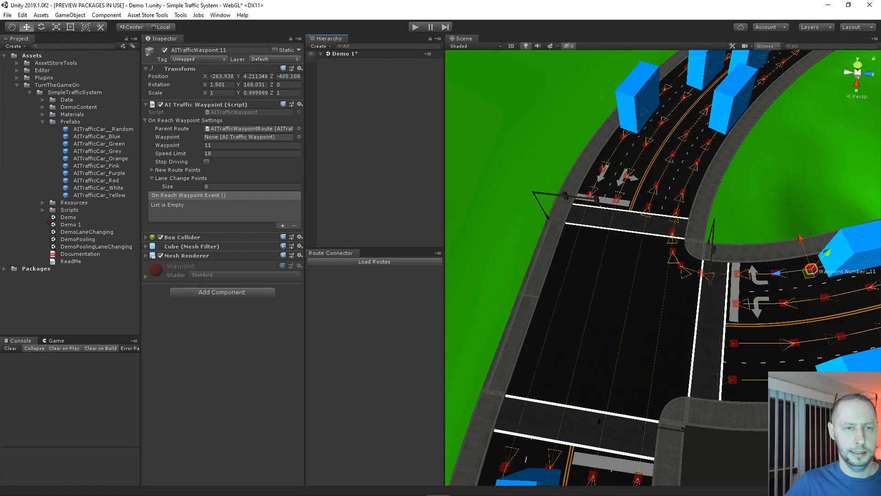
pyautogui.click(321, 53)
pyautogui.click(374, 161)
pyautogui.hotkey('ctrl', 's')
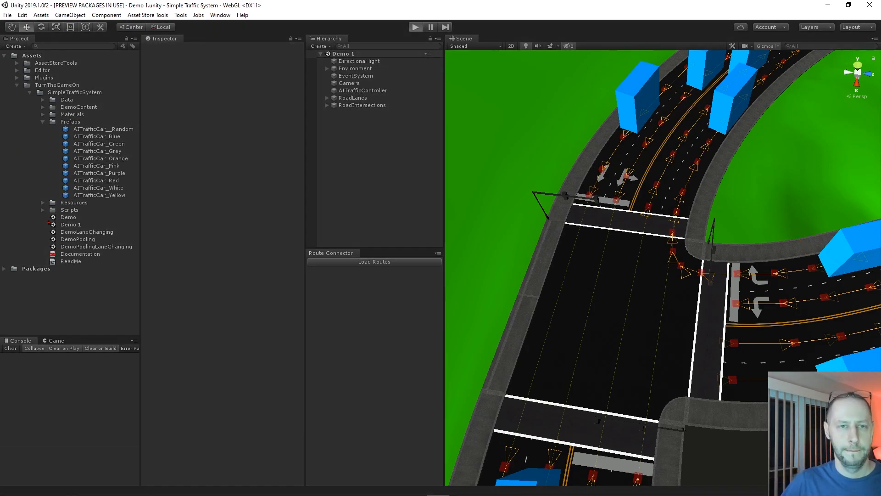
# Run the scene and watch how cars take the right turn through the intersection with the reduced speed limits
pyautogui.moveTo(643, 266); pyautogui.dragTo(798, 271, button='right')
pyautogui.moveTo(670, 266); pyautogui.dragTo(661, 262, button='right')
pyautogui.moveTo(541, 358); pyautogui.dragTo(735, 170, button='middle')
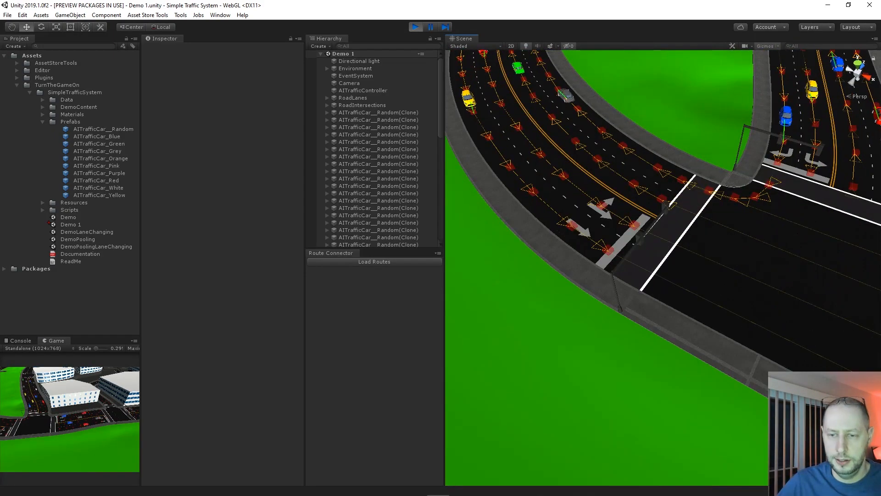
pyautogui.keyDown('alt'); pyautogui.moveTo(643, 267); pyautogui.dragTo(753, 266, button='right'); pyautogui.keyUp('alt')
pyautogui.moveTo(735, 138); pyautogui.dragTo(553, 335, button='middle')
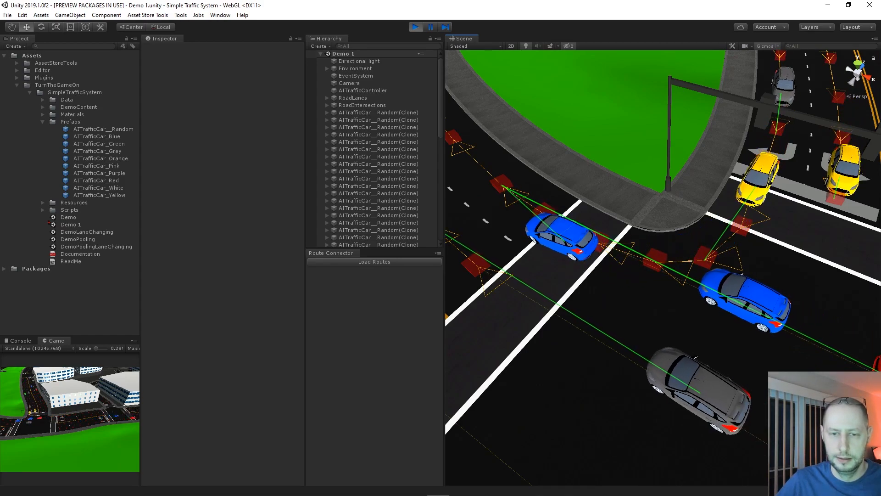
pyautogui.scroll(-8, 663, 268)
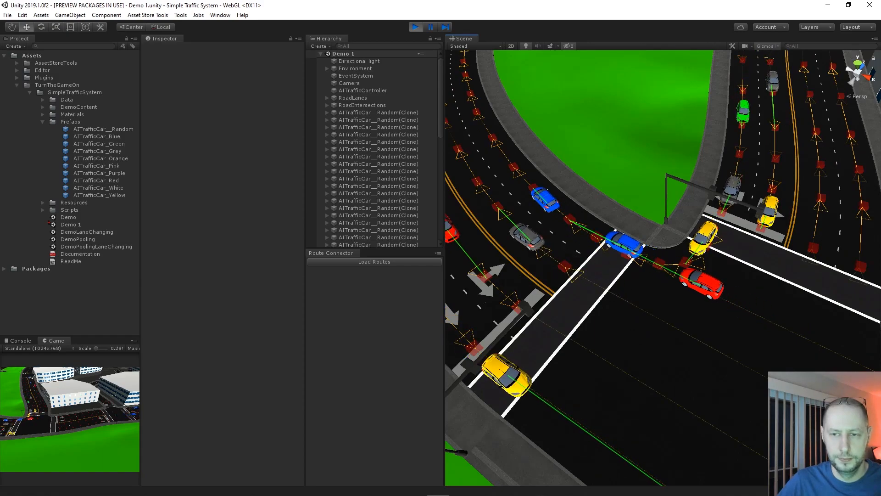
pyautogui.scroll(8, 663, 268)
pyautogui.scroll(-6, 663, 268)
pyautogui.keyDown('alt'); pyautogui.moveTo(663, 268); pyautogui.dragTo(551, 268); pyautogui.keyUp('alt')
pyautogui.moveTo(551, 267); pyautogui.dragTo(679, 275, button='middle')
pyautogui.keyDown('alt'); pyautogui.moveTo(679, 275); pyautogui.dragTo(734, 275, button='right'); pyautogui.keyUp('alt')
pyautogui.moveTo(734, 276); pyautogui.dragTo(643, 349, button='middle')
pyautogui.scroll(-3, 664, 267)
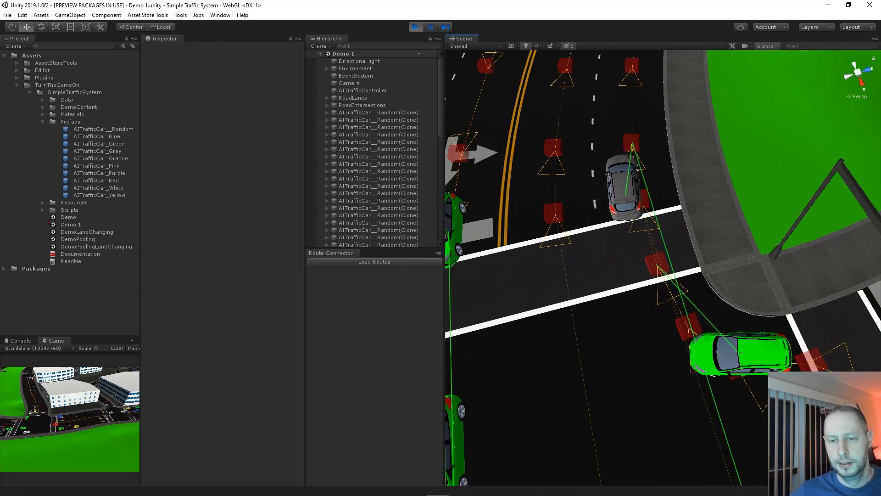
# Try changing the Box Collider size on waypoint 4 of the right-turn route, and undo the changes
pyautogui.click(657, 266)
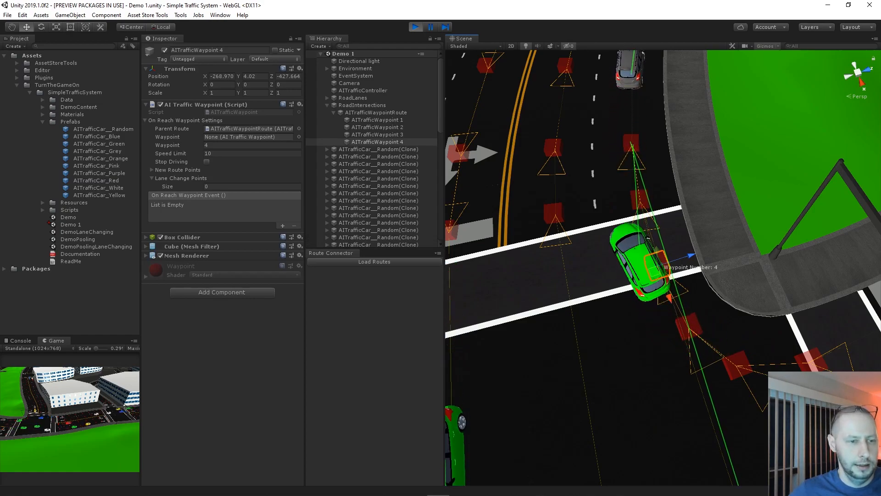
pyautogui.click(182, 238)
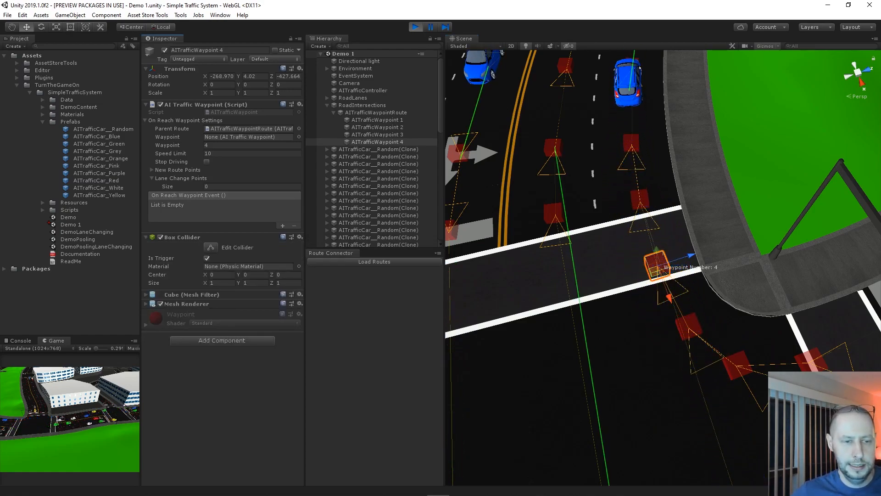
pyautogui.moveTo(206, 283); pyautogui.dragTo(289, 282)
pyautogui.hotkey('ctrl', 'z')
pyautogui.hotkey('ctrl', 'z')
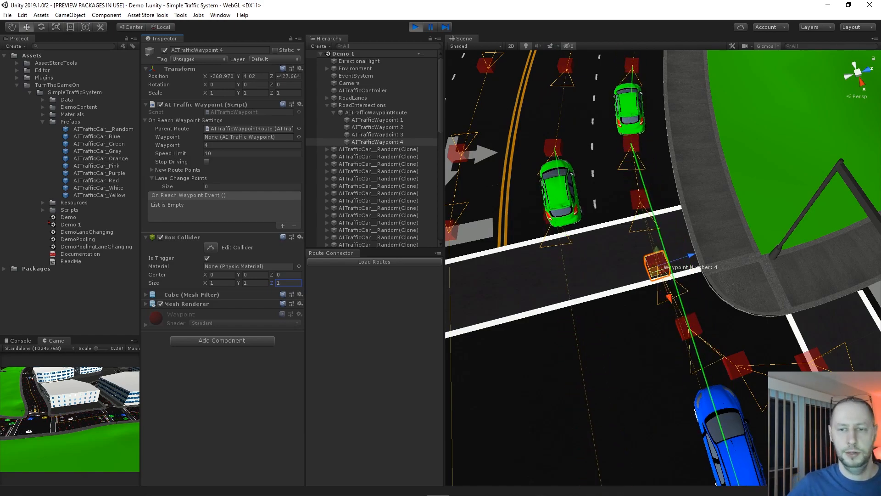
# Stop play mode, collapse the right-turn route under RoadIntersections and clear the selection
pyautogui.scroll(-10, 589, 269)
pyautogui.scroll(4, 589, 269)
pyautogui.moveTo(589, 268); pyautogui.dragTo(684, 284, button='right')
pyautogui.hotkey('ctrl', 'p')
pyautogui.hotkey('ctrl', 'p')
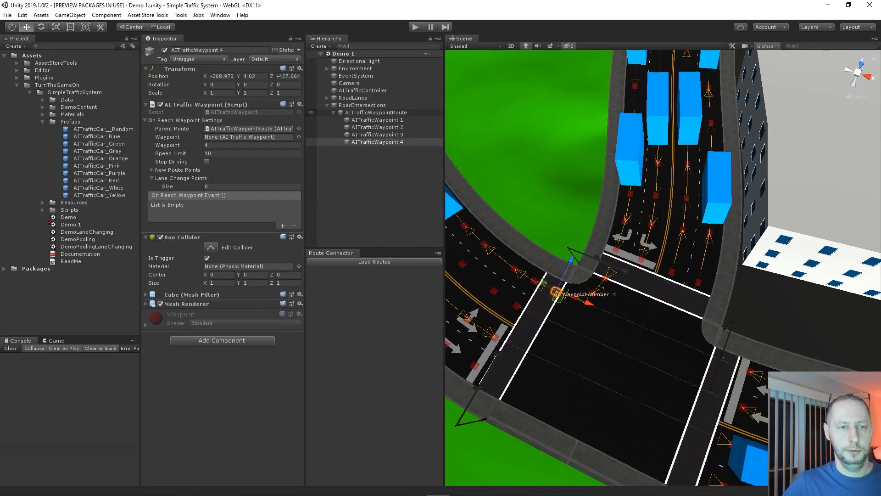
pyautogui.click(376, 112)
pyautogui.click(333, 113)
pyautogui.click(374, 148)
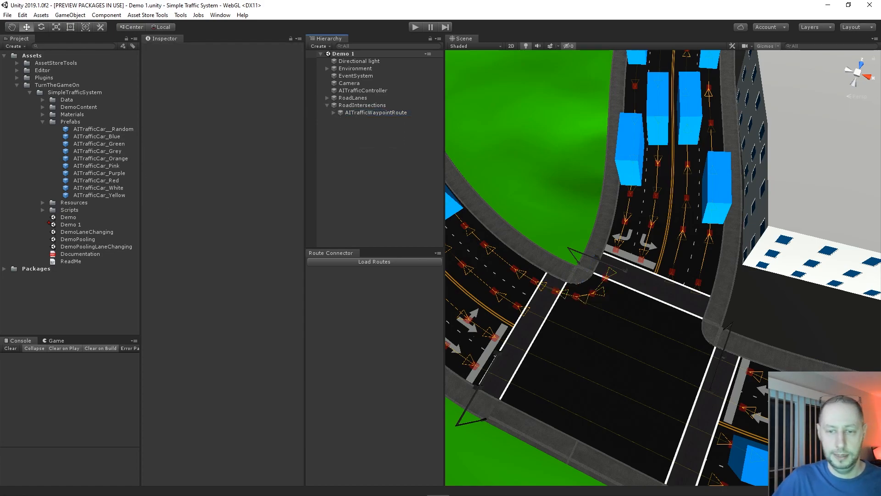
# Create a new waypoint route with four points turning left from the side road's left-turn lane across the intersection
pyautogui.moveTo(709, 335); pyautogui.dragTo(643, 207, button='middle')
pyautogui.keyDown('alt'); pyautogui.moveTo(643, 207); pyautogui.dragTo(647, 208, button='right'); pyautogui.keyUp('alt')
pyautogui.moveTo(459, 206); pyautogui.dragTo(531, 225, button='middle')
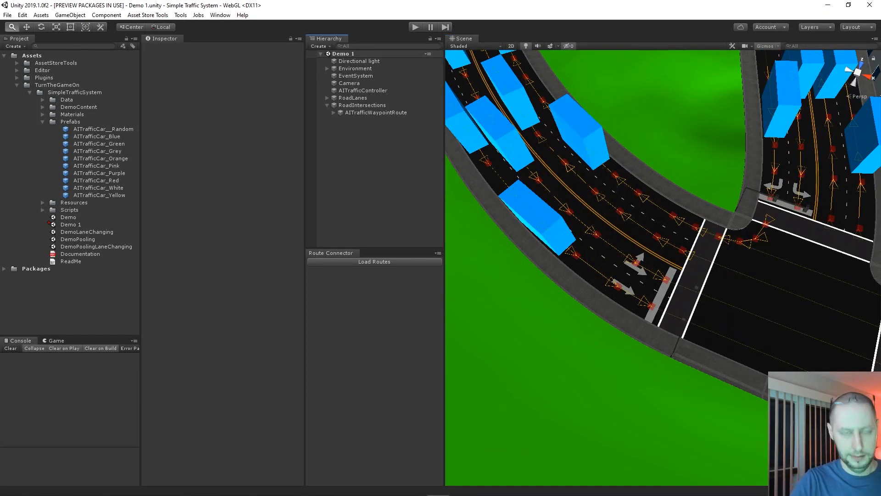
pyautogui.hotkey('ctrl', 'alt', 'r')
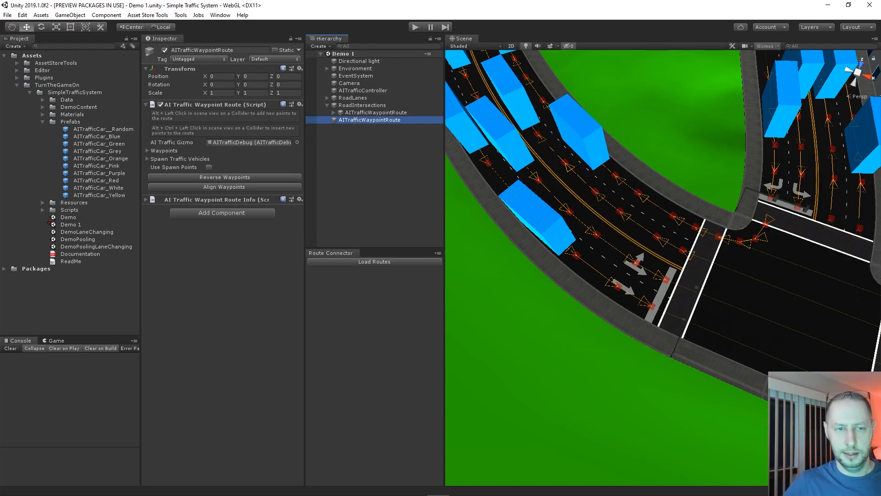
pyautogui.moveTo(643, 230); pyautogui.dragTo(670, 317, button='right')
pyautogui.moveTo(675, 257); pyautogui.dragTo(574, 303, button='middle')
pyautogui.scroll(2, 663, 266)
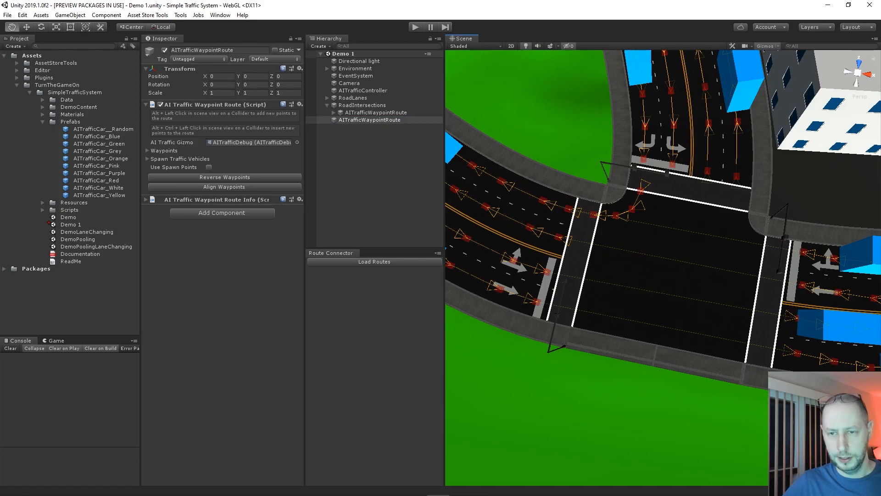
pyautogui.keyDown('alt'); pyautogui.click(670, 200); pyautogui.keyUp('alt')
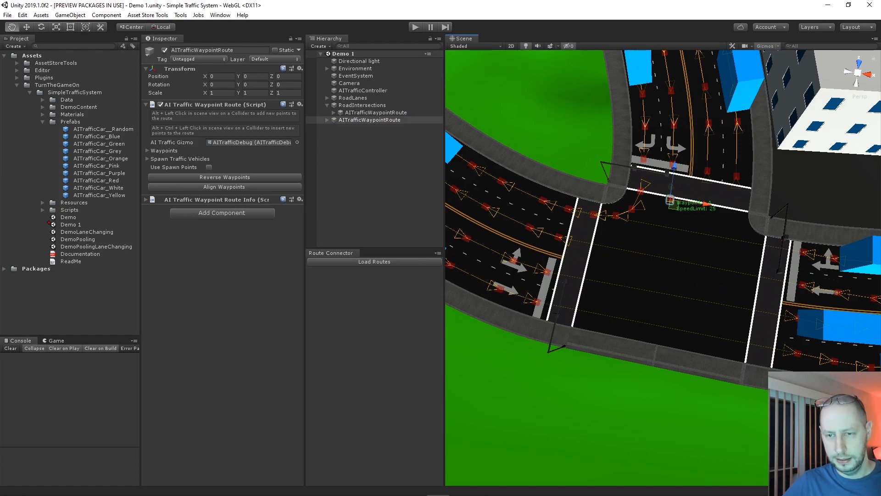
pyautogui.keyDown('alt'); pyautogui.click(676, 263); pyautogui.keyUp('alt')
pyautogui.keyDown('alt'); pyautogui.click(709, 302); pyautogui.keyUp('alt')
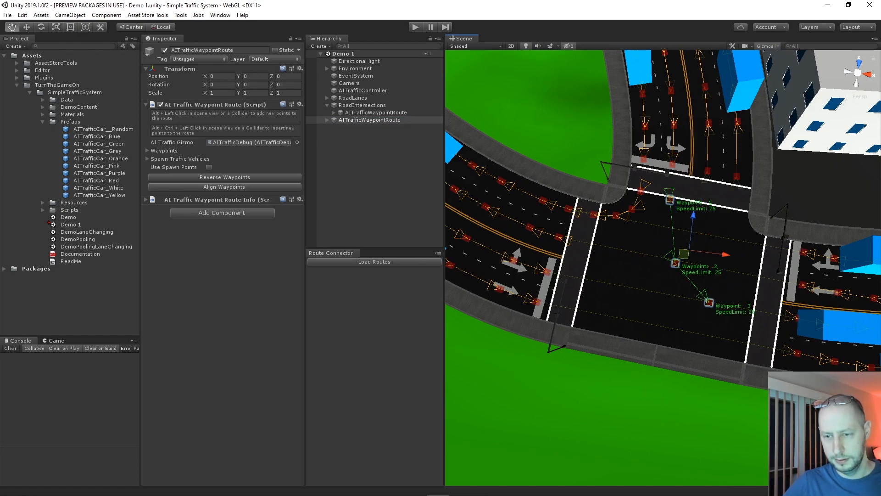
pyautogui.keyDown('alt'); pyautogui.click(753, 313); pyautogui.keyUp('alt')
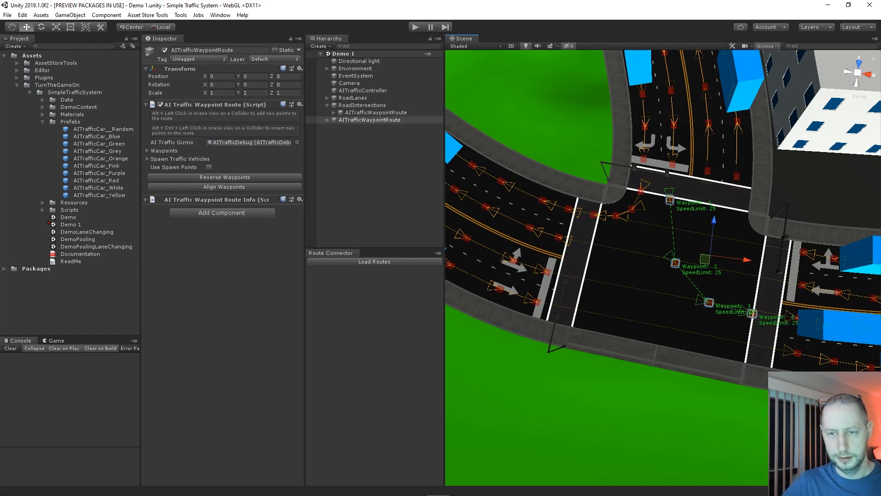
# Load the routes and connect the last point of the side road's left-turn lane to waypoint 1 of the new route
pyautogui.click(375, 261)
pyautogui.keyDown('alt'); pyautogui.moveTo(664, 268); pyautogui.dragTo(794, 268, button='right'); pyautogui.keyUp('alt')
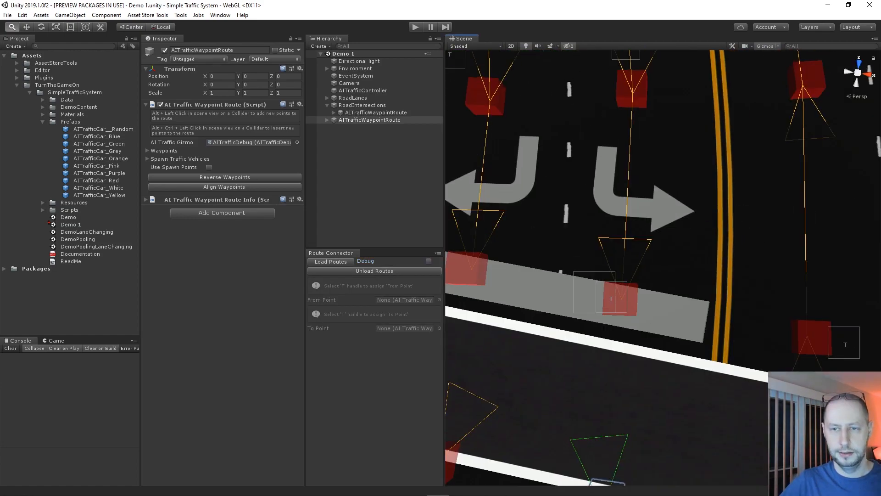
pyautogui.scroll(-8, 689, 197)
pyautogui.keyDown('alt'); pyautogui.moveTo(689, 206); pyautogui.dragTo(560, 156); pyautogui.keyUp('alt')
pyautogui.moveTo(652, 220); pyautogui.dragTo(606, 184, button='middle')
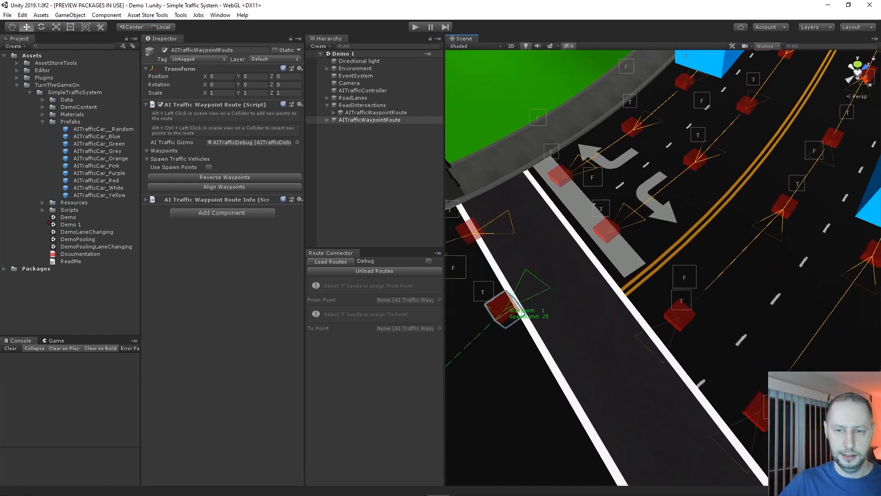
pyautogui.click(592, 177)
pyautogui.click(483, 292)
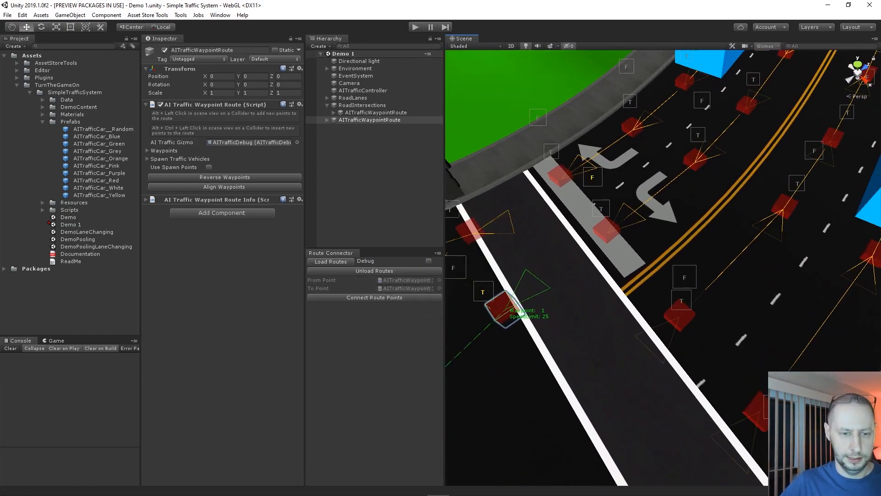
pyautogui.click(374, 297)
# Connect waypoint 4 of the left-turn route to the first point of the far road's inner exit lane, and unload the routes
pyautogui.keyDown('alt'); pyautogui.moveTo(735, 257); pyautogui.dragTo(551, 266); pyautogui.keyUp('alt')
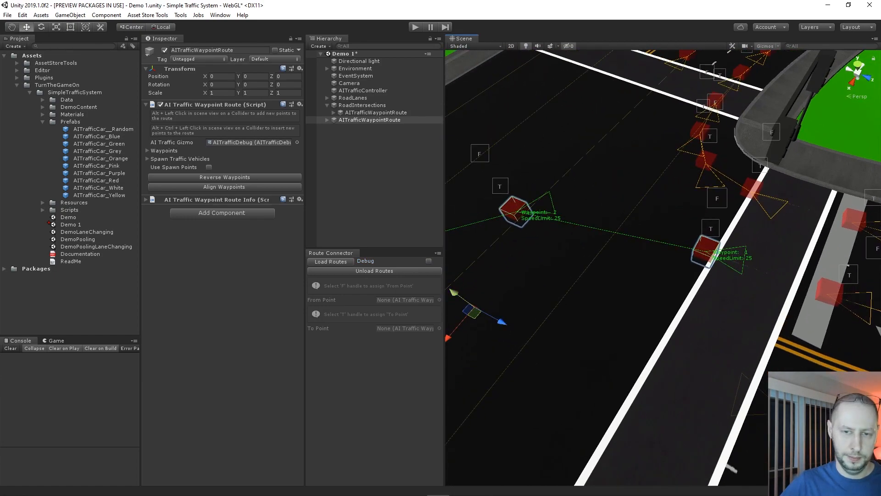
pyautogui.moveTo(528, 276); pyautogui.dragTo(826, 221, button='middle')
pyautogui.keyDown('alt'); pyautogui.moveTo(735, 238); pyautogui.dragTo(689, 266, button='right'); pyautogui.keyUp('alt')
pyautogui.moveTo(622, 267); pyautogui.dragTo(614, 275, button='middle')
pyautogui.click(615, 276)
pyautogui.moveTo(614, 275); pyautogui.dragTo(505, 297, button='right')
pyautogui.click(520, 327)
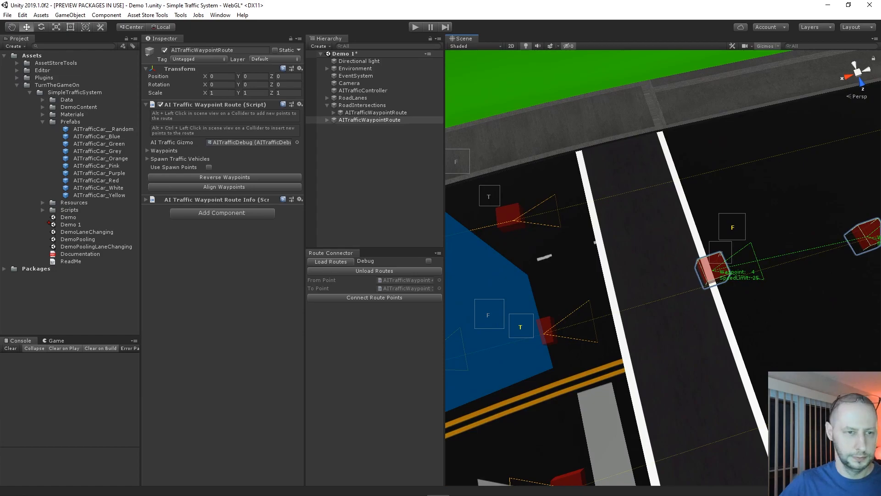
pyautogui.click(374, 298)
pyautogui.moveTo(734, 271); pyautogui.dragTo(469, 233, button='middle')
pyautogui.click(374, 271)
# Create another waypoint route with four points turning left from the main road's left-turn lane into the side road's inner exit lane
pyautogui.scroll(-8, 663, 267)
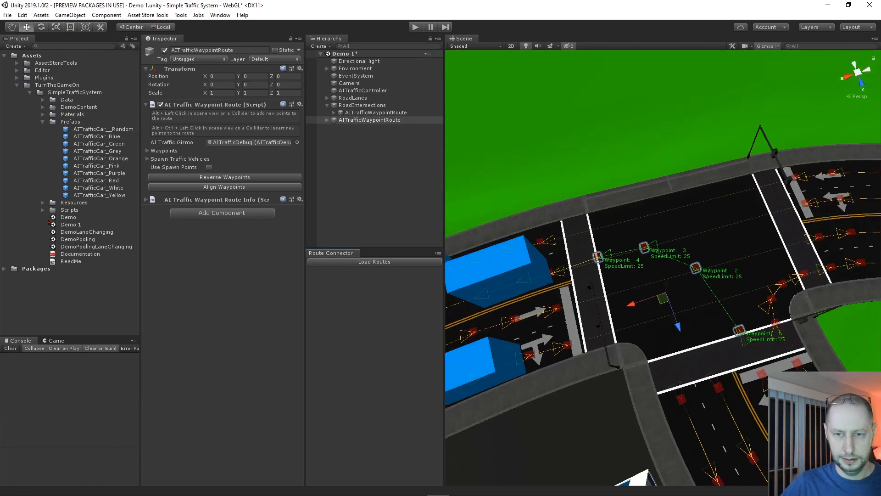
pyautogui.moveTo(663, 268); pyautogui.dragTo(806, 268, button='right')
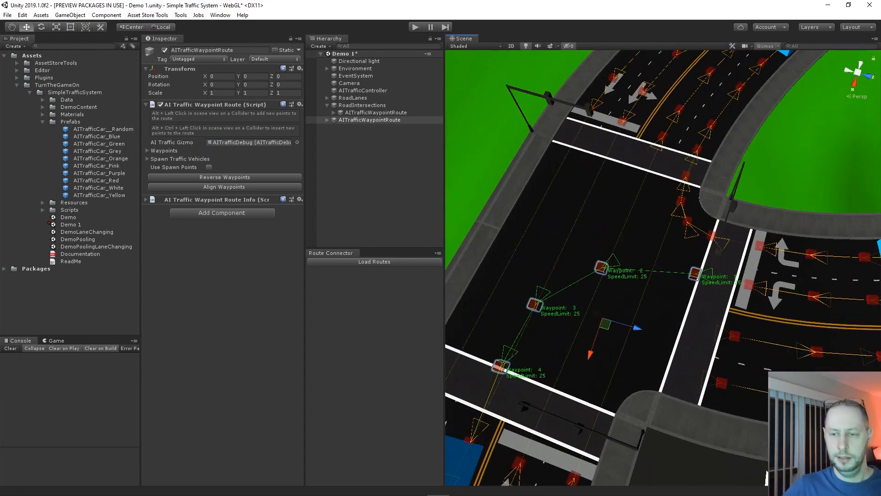
pyautogui.moveTo(550, 268); pyautogui.dragTo(808, 283, button='right')
pyautogui.moveTo(563, 314); pyautogui.dragTo(791, 172, button='middle')
pyautogui.keyDown('alt'); pyautogui.moveTo(670, 268); pyautogui.dragTo(694, 273, button='right'); pyautogui.keyUp('alt')
pyautogui.moveTo(694, 273); pyautogui.dragTo(686, 250, button='middle')
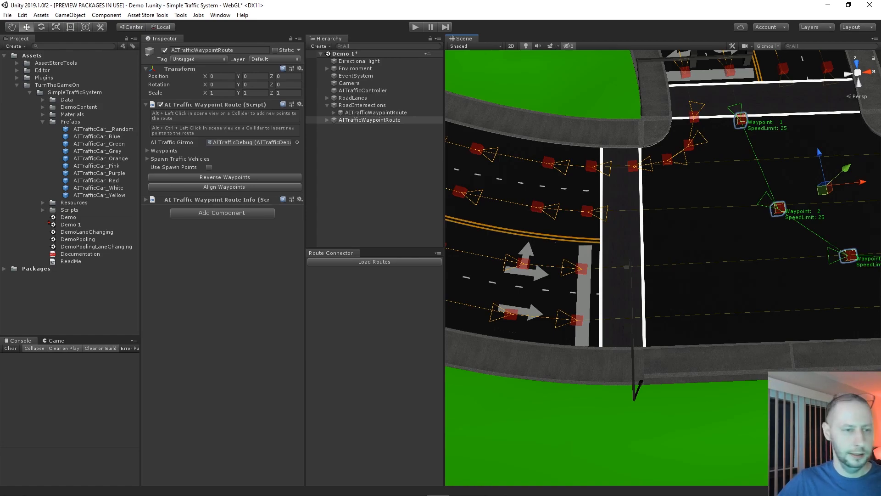
pyautogui.hotkey('ctrl', 'd')
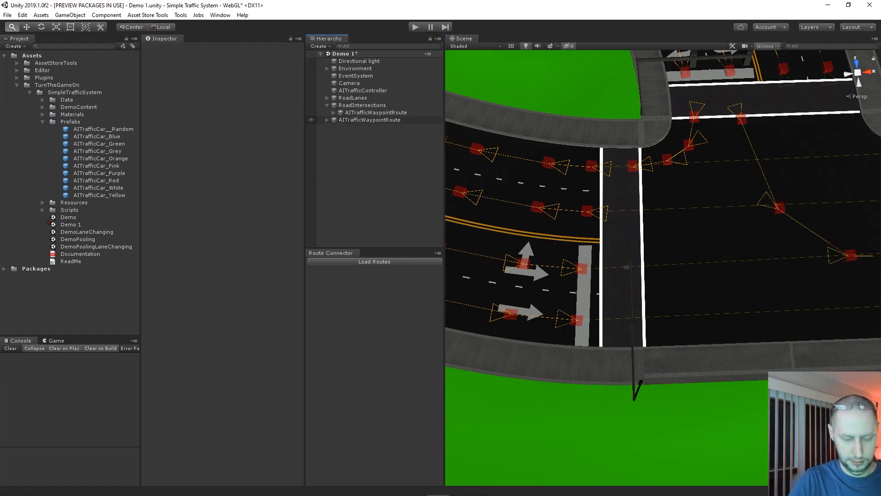
pyautogui.moveTo(686, 249); pyautogui.dragTo(606, 274, button='middle')
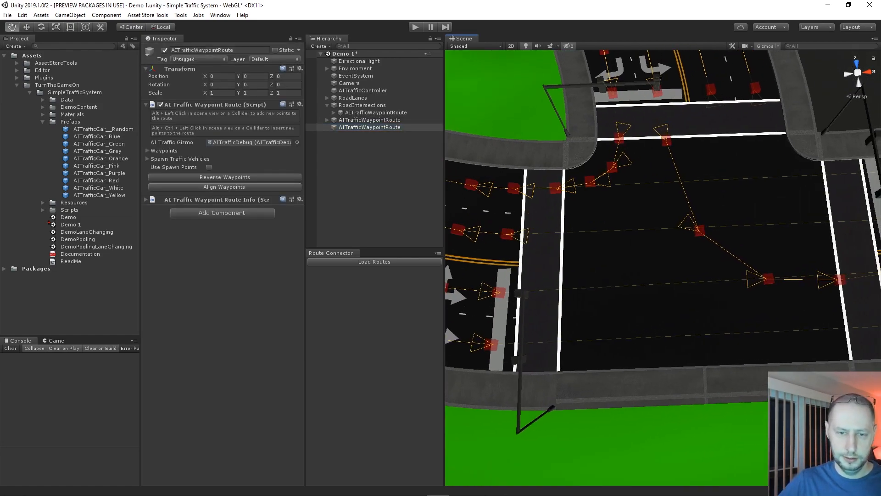
pyautogui.keyDown('alt'); pyautogui.click(571, 289); pyautogui.keyUp('alt')
pyautogui.keyDown('alt'); pyautogui.click(689, 259); pyautogui.keyUp('alt')
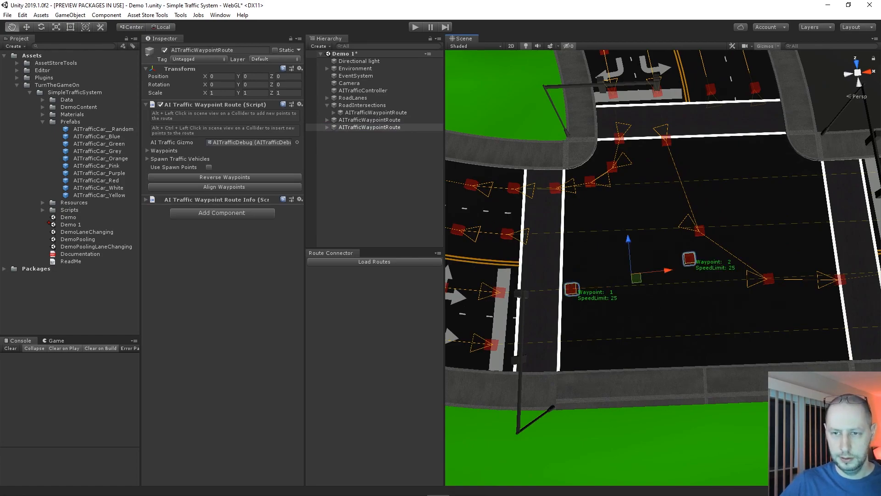
pyautogui.keyDown('alt'); pyautogui.click(720, 184); pyautogui.keyUp('alt')
pyautogui.keyDown('alt'); pyautogui.click(716, 133); pyautogui.keyUp('alt')
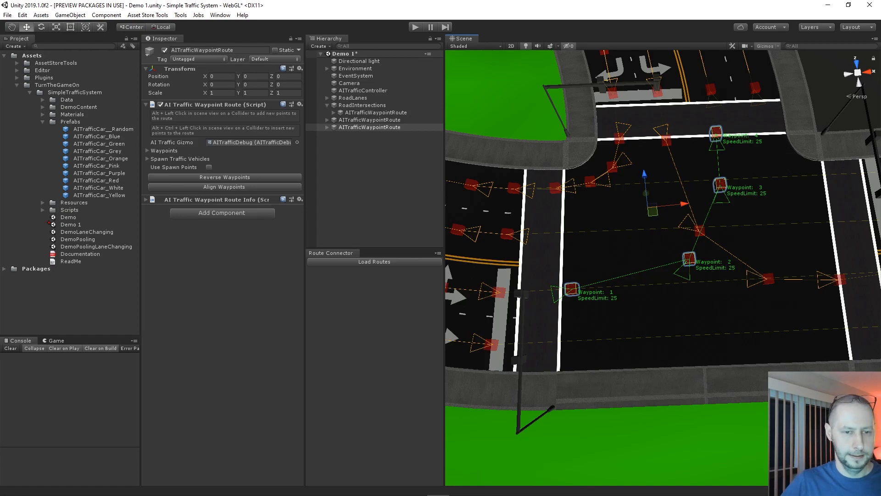
# Load the routes and connect the last point of the main road's left-turn lane to waypoint 1 of the new left-turn route
pyautogui.click(374, 262)
pyautogui.click(476, 288)
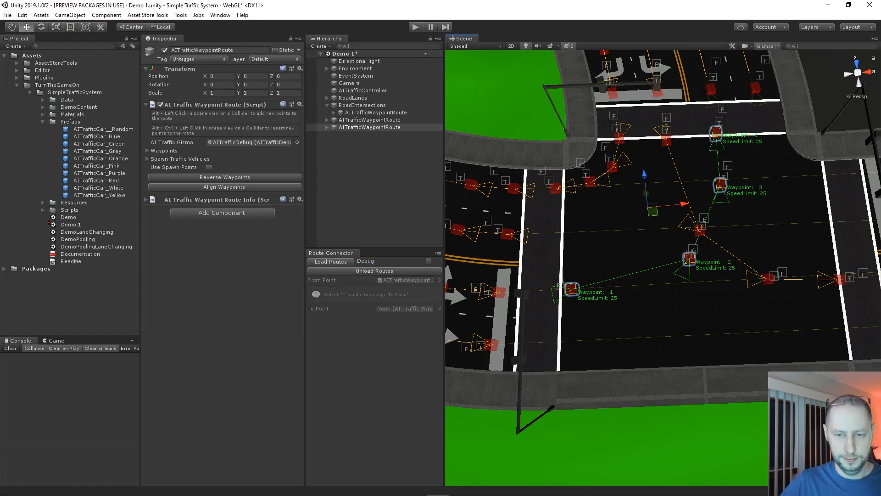
pyautogui.click(565, 287)
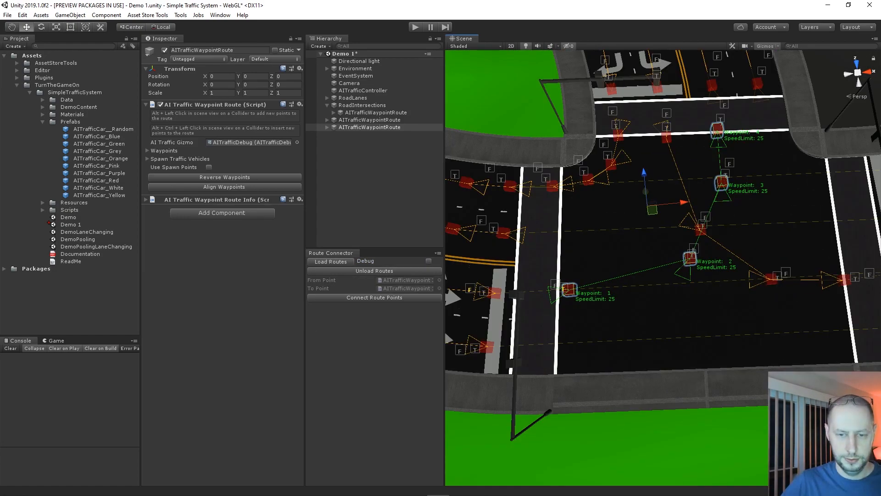
pyautogui.click(374, 297)
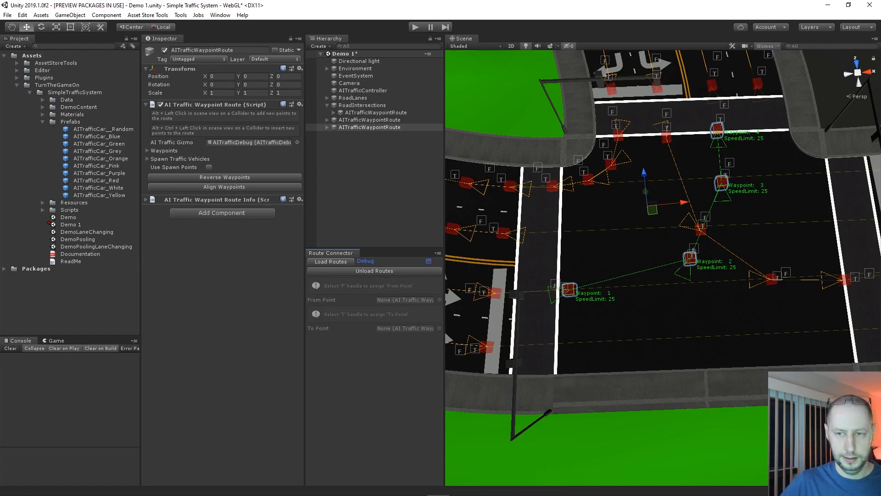
# Connect waypoint 4 of the left-turn route to the first point of the side road's inner exit lane
pyautogui.moveTo(663, 193); pyautogui.dragTo(571, 356, button='middle')
pyautogui.scroll(5, 573, 303)
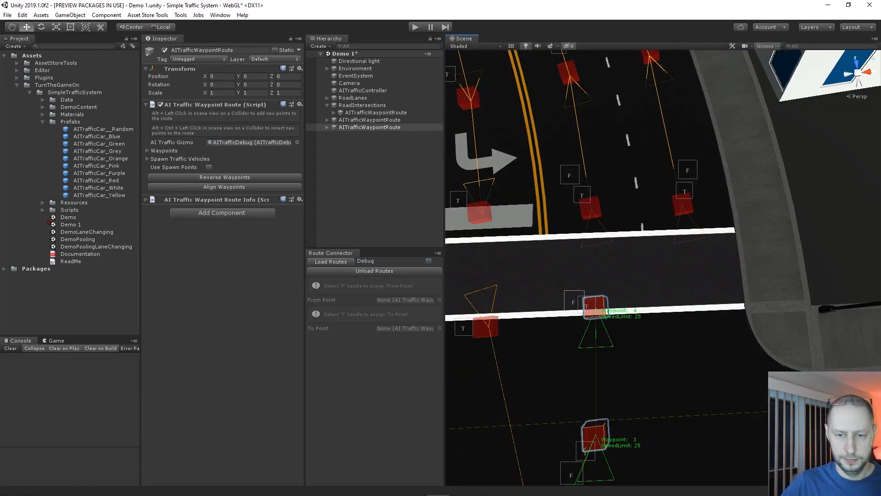
pyautogui.click(573, 302)
pyautogui.click(582, 195)
pyautogui.click(375, 298)
# Create a second waypoint route with four points turning left from the main road's left-turn lane into the side road's outer exit lane
pyautogui.scroll(-8, 664, 266)
pyautogui.moveTo(663, 275); pyautogui.dragTo(661, 206, button='middle')
pyautogui.scroll(7, 663, 267)
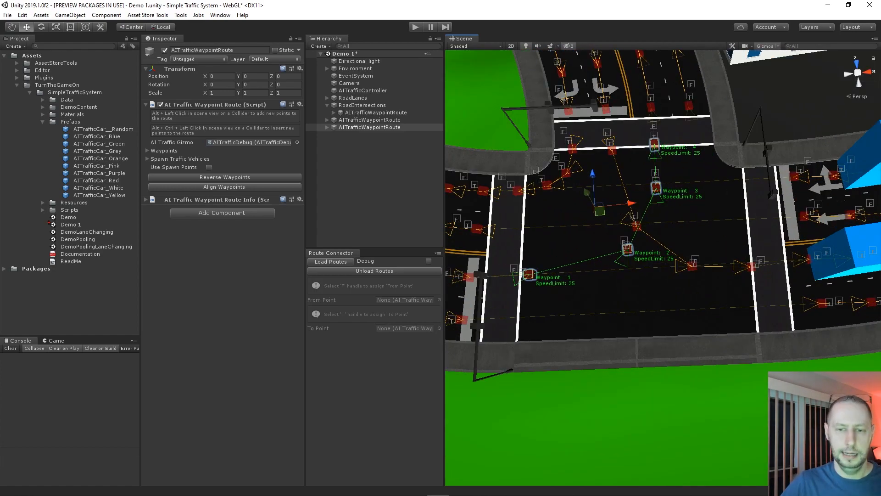
pyautogui.scroll(5, 664, 268)
pyautogui.moveTo(615, 242); pyautogui.dragTo(667, 331, button='middle')
pyautogui.moveTo(663, 266); pyautogui.dragTo(814, 188, button='middle')
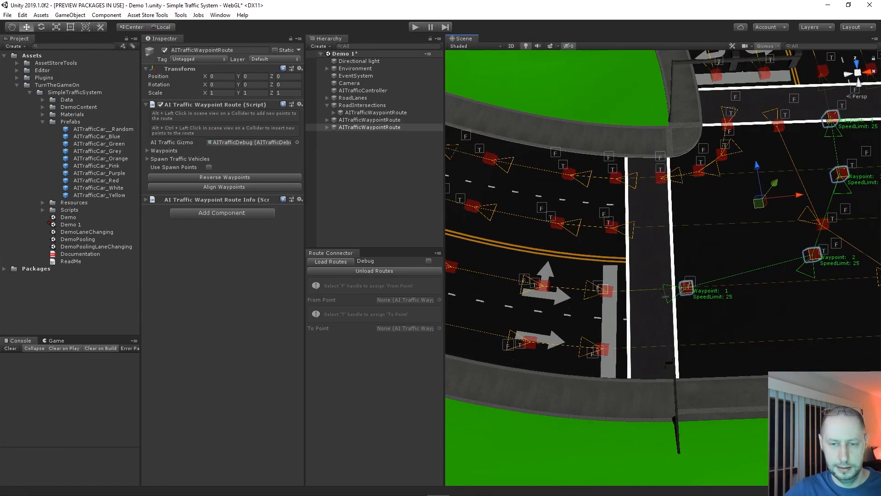
pyautogui.moveTo(688, 285); pyautogui.dragTo(614, 303, button='middle')
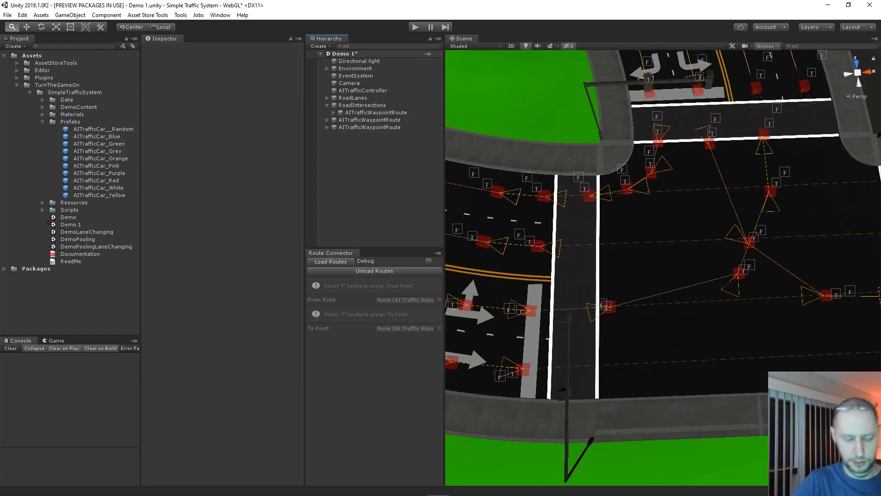
pyautogui.hotkey('ctrl', 'd')
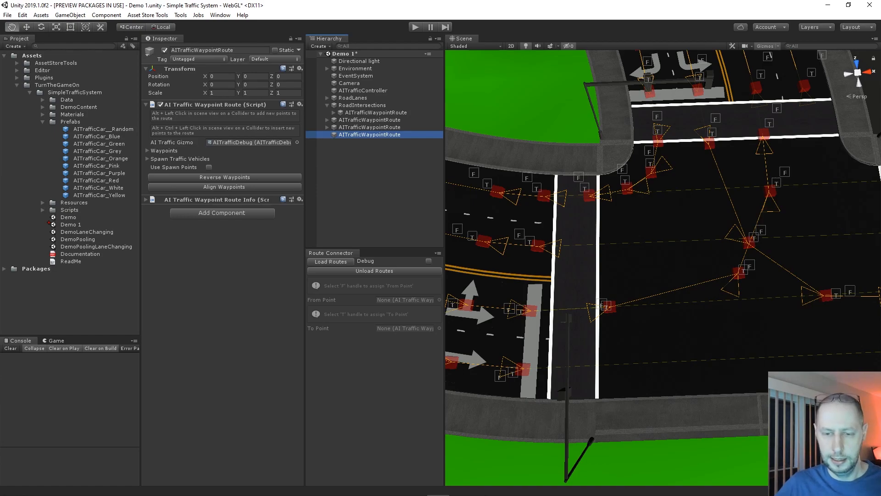
pyautogui.keyDown('alt'); pyautogui.click(622, 305); pyautogui.keyUp('alt')
pyautogui.keyDown('alt'); pyautogui.click(755, 271); pyautogui.keyUp('alt')
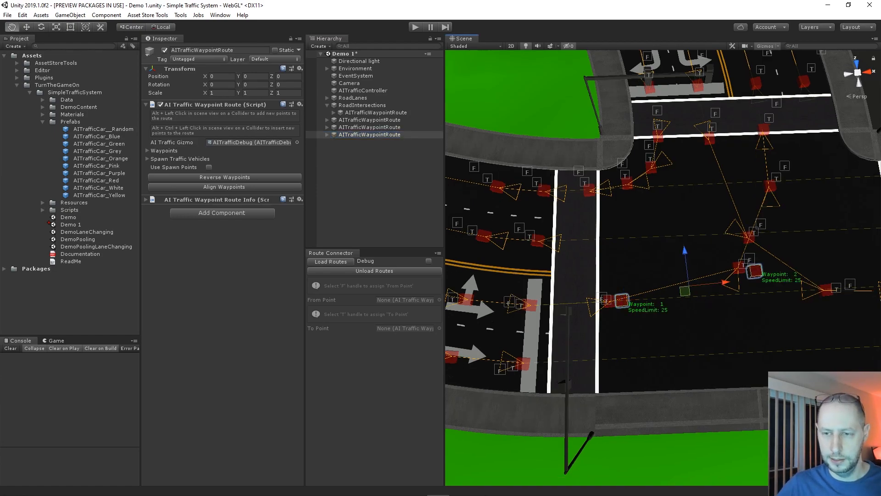
pyautogui.keyDown('alt'); pyautogui.click(811, 186); pyautogui.keyUp('alt')
pyautogui.keyDown('alt'); pyautogui.click(818, 133); pyautogui.keyUp('alt')
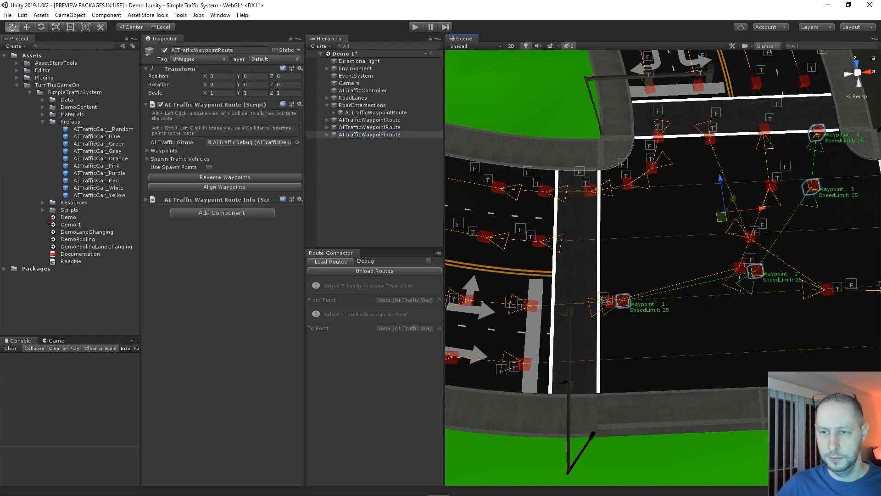
# Reload the routes and connect the last point of the main road's left-turn lane to waypoint 1 of the second left-turn route
pyautogui.click(375, 271)
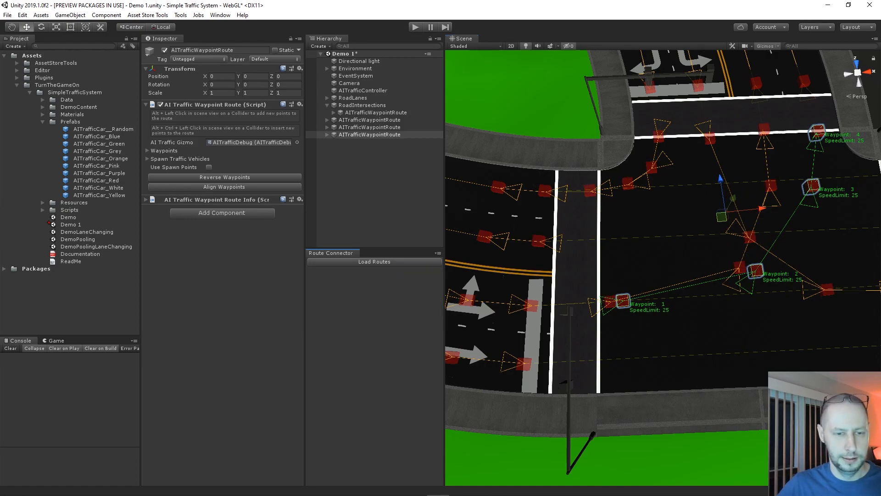
pyautogui.click(375, 262)
pyautogui.scroll(10, 663, 267)
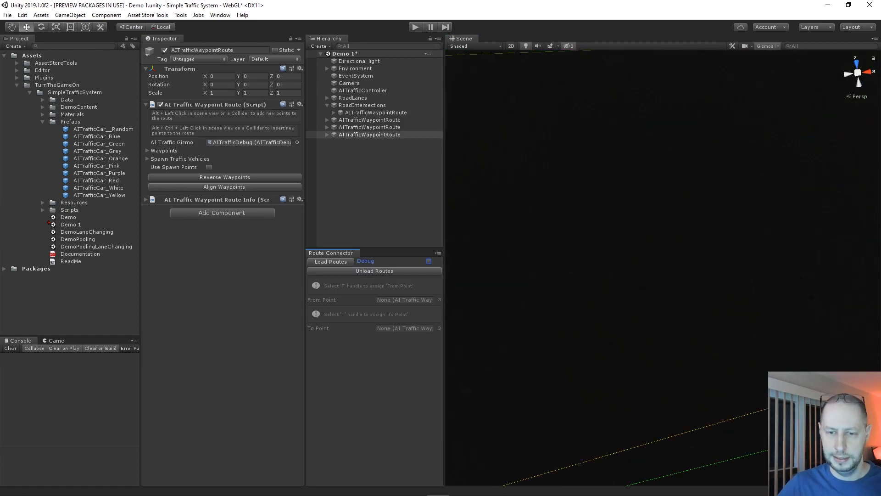
pyautogui.moveTo(663, 268); pyautogui.dragTo(674, 213, button='right')
pyautogui.moveTo(665, 367); pyautogui.dragTo(781, 151, button='middle')
pyautogui.moveTo(643, 221); pyautogui.dragTo(532, 142, button='right')
pyautogui.click(550, 163)
pyautogui.moveTo(546, 154); pyautogui.dragTo(485, 264, button='middle')
pyautogui.click(483, 275)
pyautogui.moveTo(505, 334); pyautogui.dragTo(586, 368, button='right')
pyautogui.click(663, 315)
pyautogui.click(374, 297)
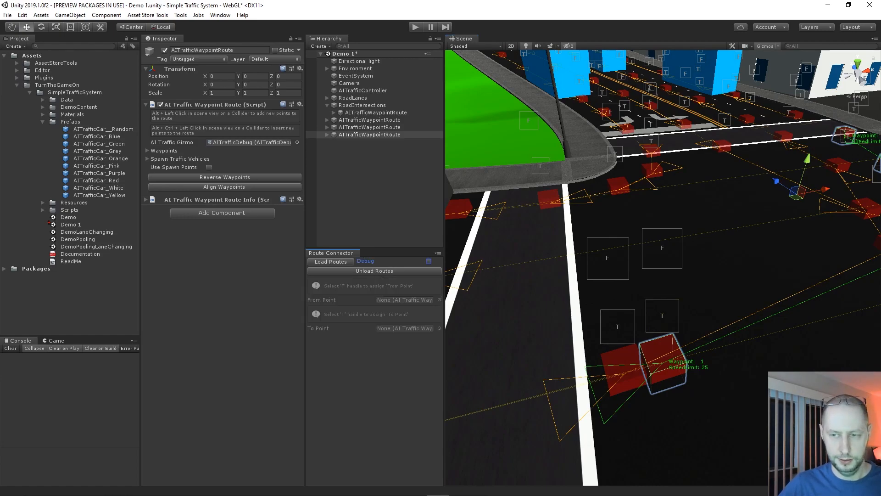
# Connect waypoint 4 of the second left-turn route to the first point of the side road's outer exit lane
pyautogui.moveTo(689, 275); pyautogui.dragTo(578, 294, button='right')
pyautogui.moveTo(665, 276); pyautogui.dragTo(652, 296, button='right')
pyautogui.moveTo(519, 340); pyautogui.dragTo(771, 257, button='middle')
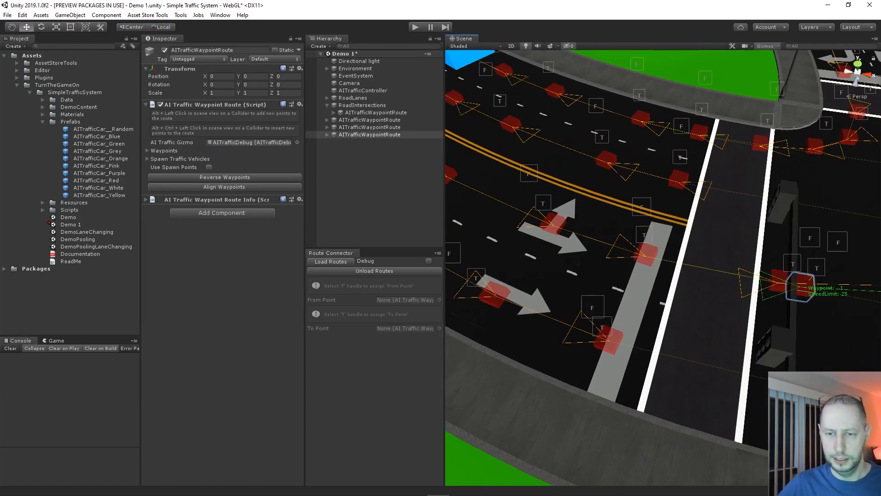
pyautogui.moveTo(776, 257); pyautogui.dragTo(627, 308, button='middle')
pyautogui.moveTo(771, 280); pyautogui.dragTo(613, 264, button='middle')
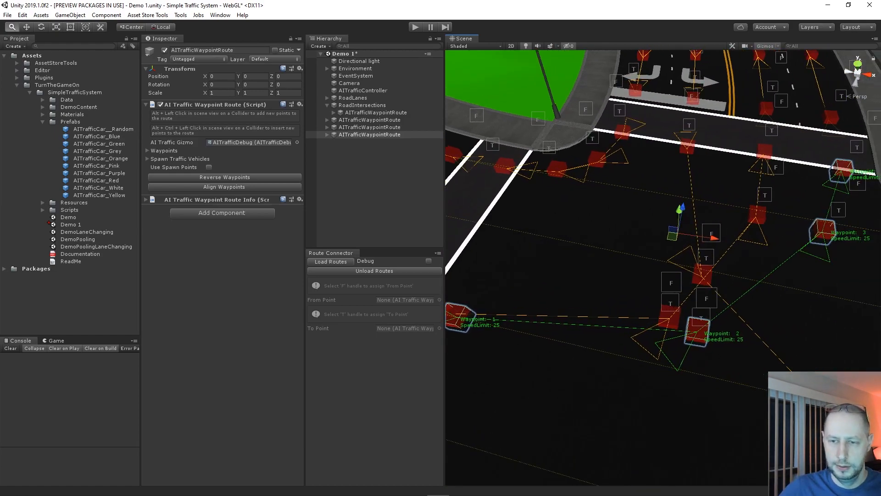
pyautogui.moveTo(666, 184); pyautogui.dragTo(553, 397, button='middle')
pyautogui.scroll(5, 663, 267)
pyautogui.scroll(-3, 663, 267)
pyautogui.moveTo(662, 388); pyautogui.dragTo(637, 334, button='middle')
pyautogui.click(629, 299)
pyautogui.click(656, 206)
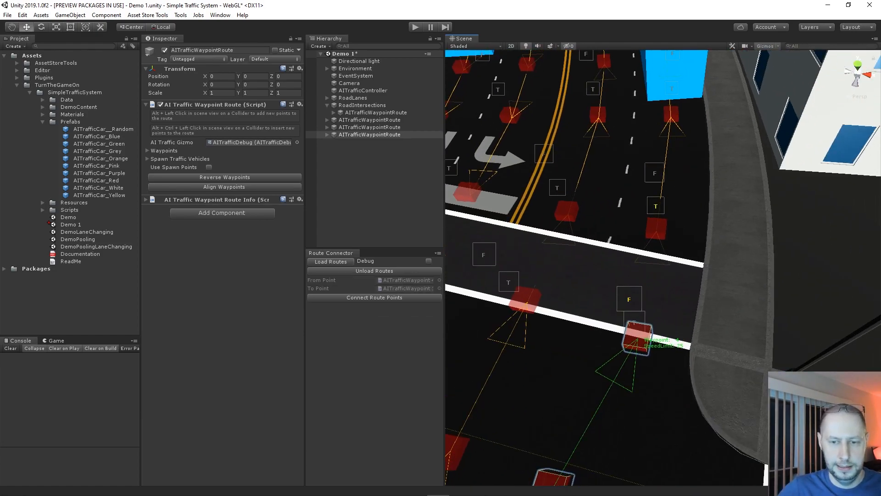
pyautogui.click(375, 298)
# Unload the routes and create a four-point waypoint route turning right from the opposite main road's outer lane into the side road's outer exit lane
pyautogui.scroll(-5, 661, 266)
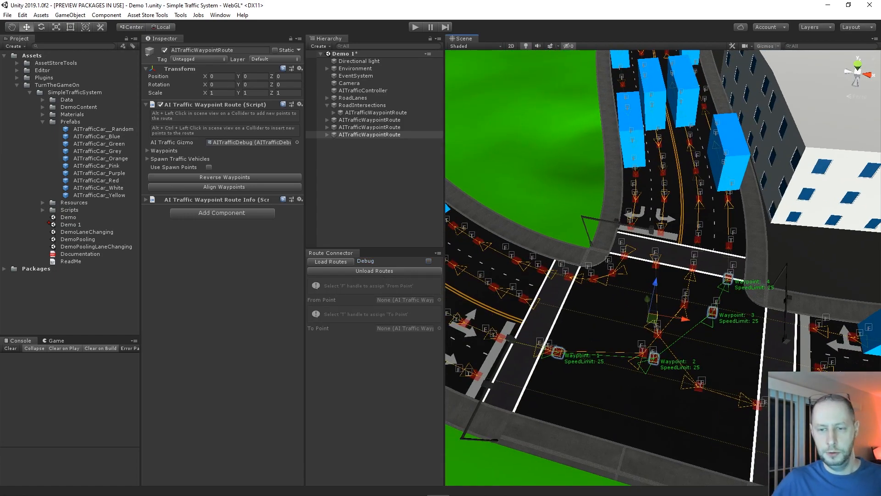
pyautogui.moveTo(661, 275); pyautogui.dragTo(672, 308, button='right')
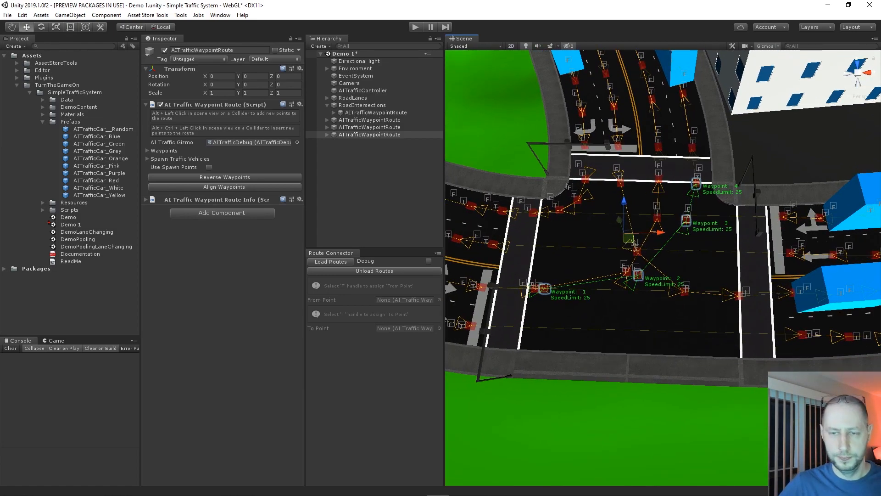
pyautogui.moveTo(672, 294); pyautogui.dragTo(608, 337, button='middle')
pyautogui.scroll(4, 661, 268)
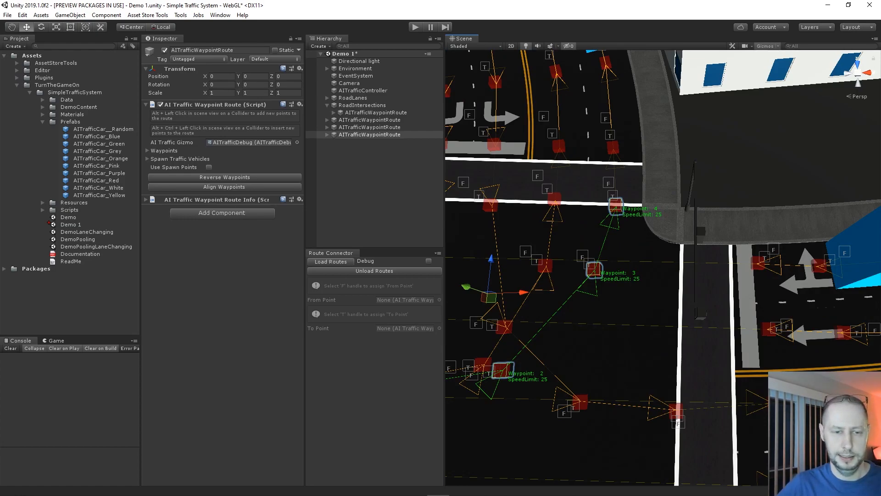
pyautogui.click(374, 271)
pyautogui.click(372, 189)
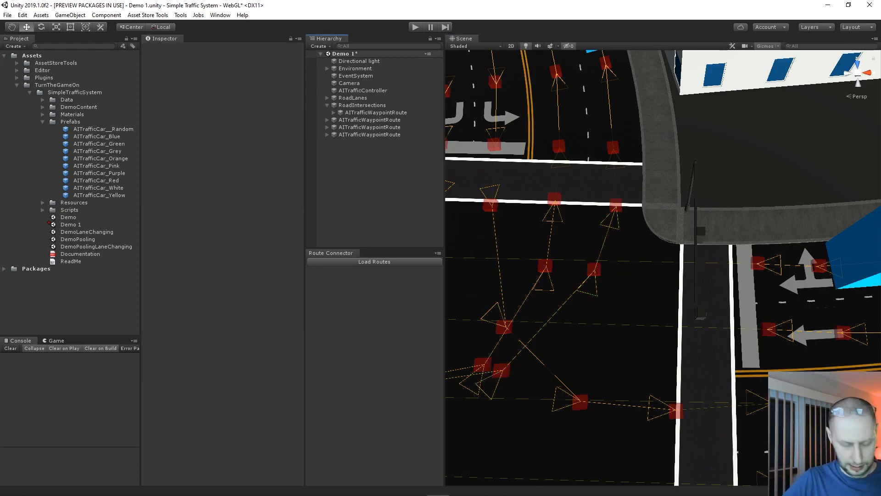
pyautogui.hotkey('alt', 'shift', 'r')
pyautogui.press('q')
pyautogui.keyDown('alt'); pyautogui.click(700, 263); pyautogui.keyUp('alt')
pyautogui.keyDown('alt'); pyautogui.click(638, 254); pyautogui.keyUp('alt')
pyautogui.keyDown('alt'); pyautogui.click(614, 226); pyautogui.keyUp('alt')
pyautogui.keyDown('alt'); pyautogui.click(607, 181); pyautogui.keyUp('alt')
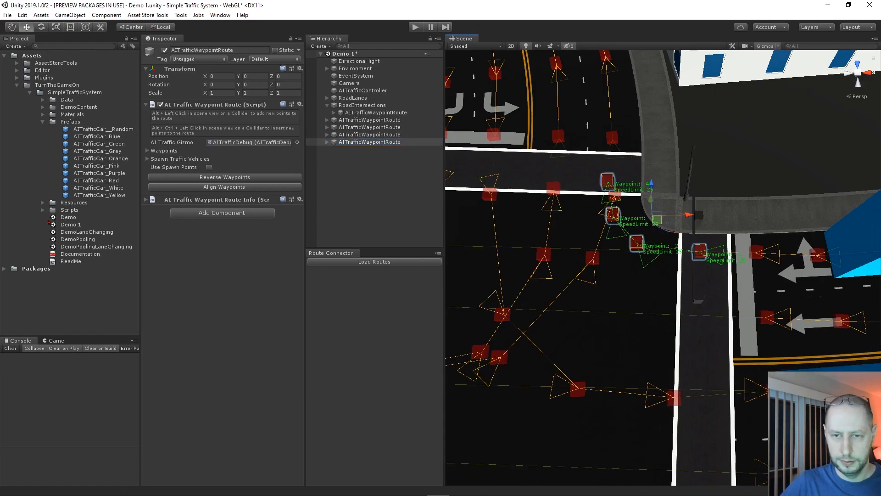
# Load the routes and connect waypoint 4 of the right-turn route to the first point of the side road's outer exit lane
pyautogui.click(374, 262)
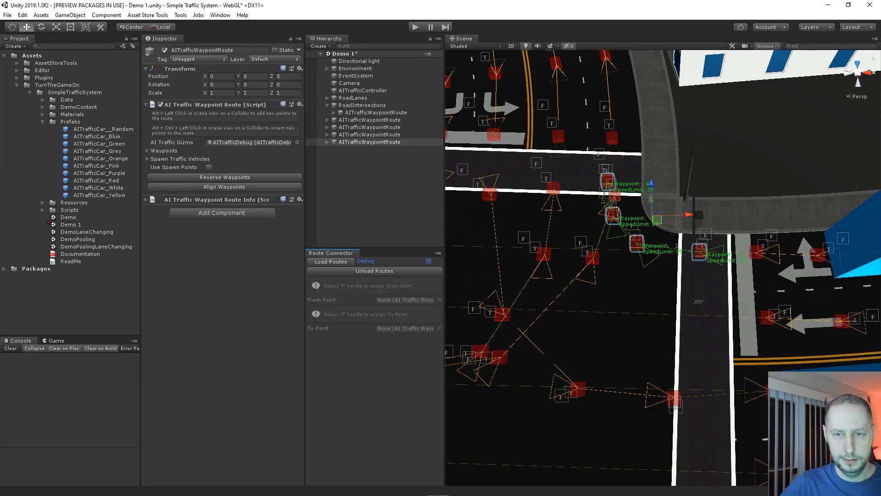
pyautogui.scroll(10, 638, 138)
pyautogui.moveTo(638, 137); pyautogui.dragTo(707, 352, button='middle')
pyautogui.moveTo(707, 352); pyautogui.dragTo(863, 280, button='right')
pyautogui.moveTo(652, 404); pyautogui.dragTo(771, 124, button='middle')
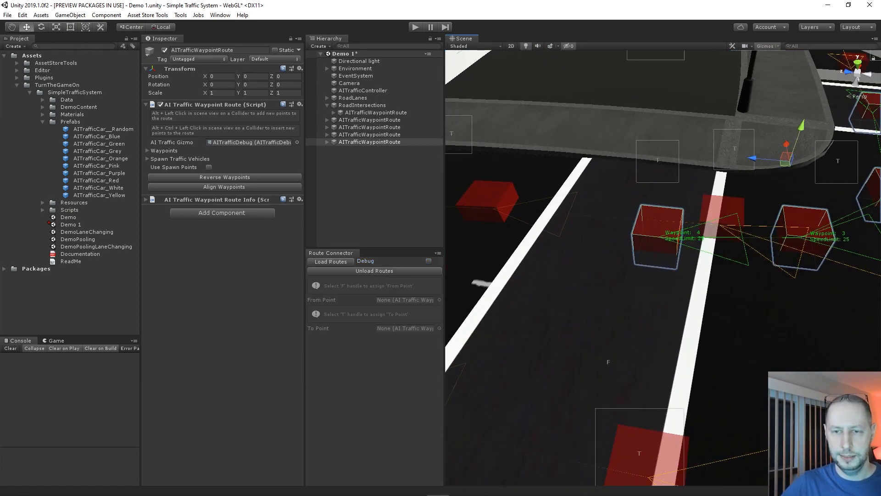
pyautogui.moveTo(770, 124); pyautogui.dragTo(752, 97, button='right')
pyautogui.click(699, 129)
pyautogui.moveTo(716, 151); pyautogui.dragTo(682, 151, button='right')
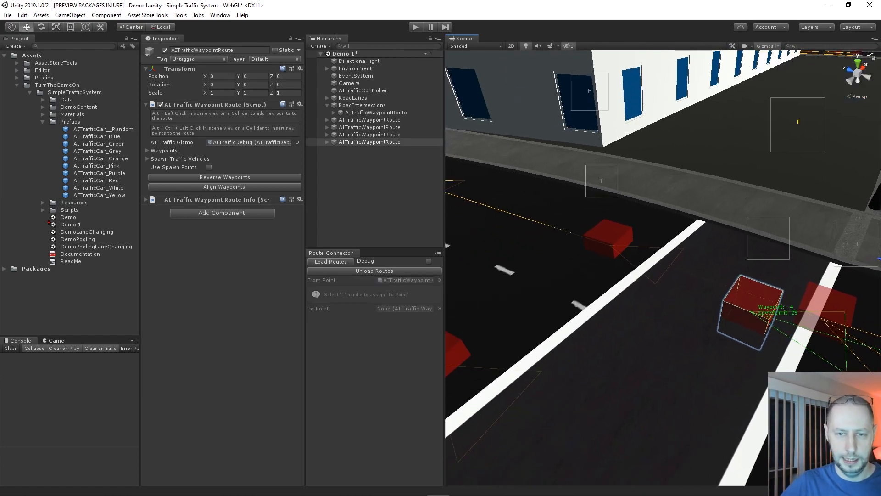
pyautogui.click(601, 181)
pyautogui.click(374, 297)
# Connect the last point of the opposite main road's outer lane to waypoint 1 of the right-turn route
pyautogui.moveTo(753, 257); pyautogui.dragTo(468, 207, button='middle')
pyautogui.keyDown('alt'); pyautogui.moveTo(596, 220); pyautogui.dragTo(629, 221, button='right'); pyautogui.keyUp('alt')
pyautogui.moveTo(771, 158); pyautogui.dragTo(577, 277, button='middle')
pyautogui.moveTo(689, 238); pyautogui.dragTo(620, 238, button='right')
pyautogui.moveTo(735, 257); pyautogui.dragTo(637, 249, button='middle')
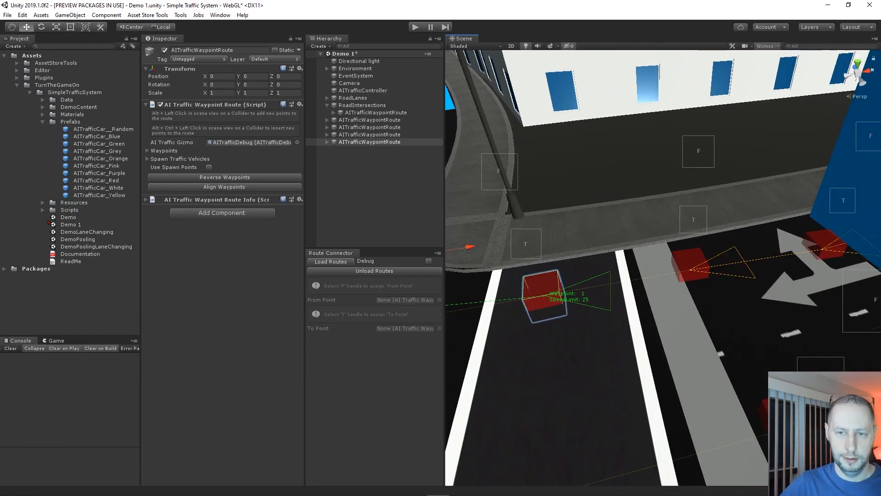
pyautogui.click(699, 151)
pyautogui.click(527, 243)
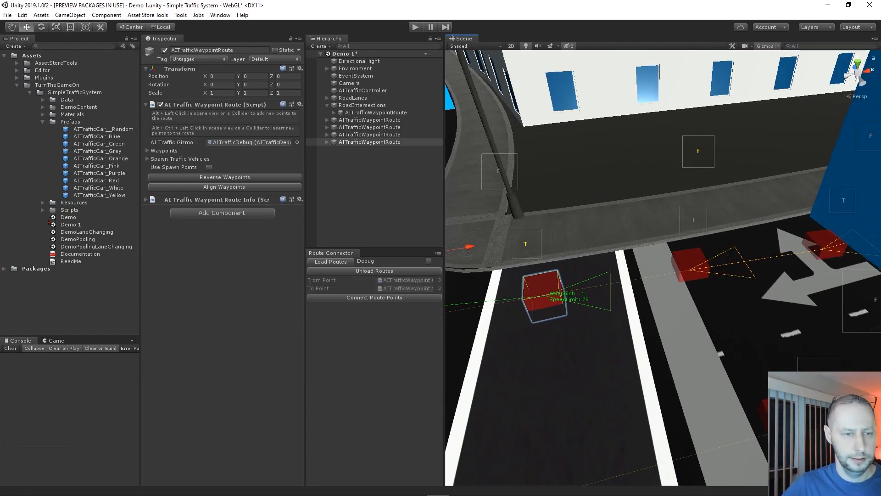
pyautogui.click(374, 297)
# Examine the intersection's turn routes and their connections from all three approaches
pyautogui.scroll(-10, 663, 267)
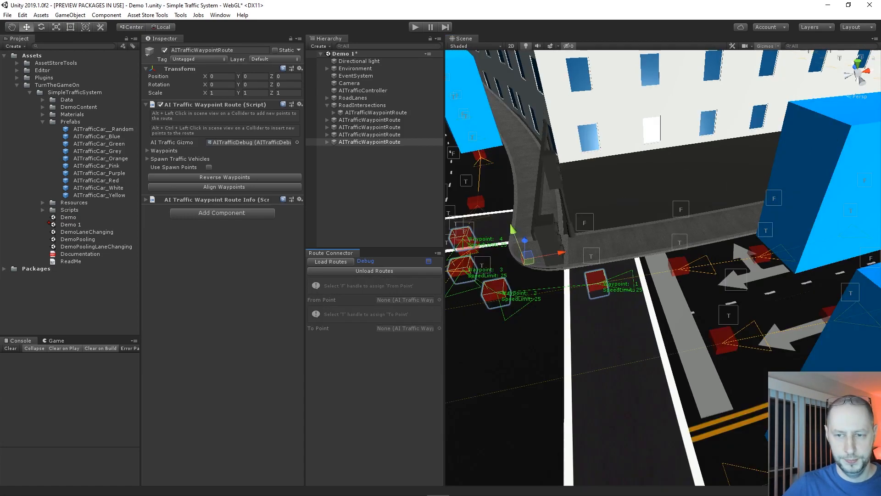
pyautogui.moveTo(652, 257); pyautogui.dragTo(619, 306, button='right')
pyautogui.scroll(-2, 663, 268)
pyautogui.moveTo(634, 257); pyautogui.dragTo(696, 321, button='middle')
pyautogui.keyDown('alt'); pyautogui.moveTo(696, 322); pyautogui.dragTo(716, 321, button='right'); pyautogui.keyUp('alt')
pyautogui.moveTo(663, 276); pyautogui.dragTo(700, 266, button='middle')
pyautogui.scroll(8, 664, 268)
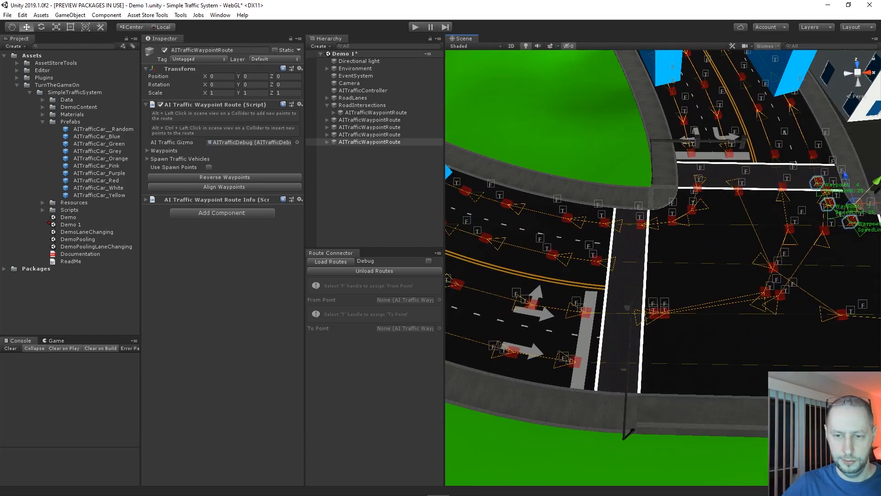
pyautogui.click(711, 151)
pyautogui.moveTo(711, 154); pyautogui.dragTo(634, 271, button='middle')
pyautogui.scroll(3, 663, 268)
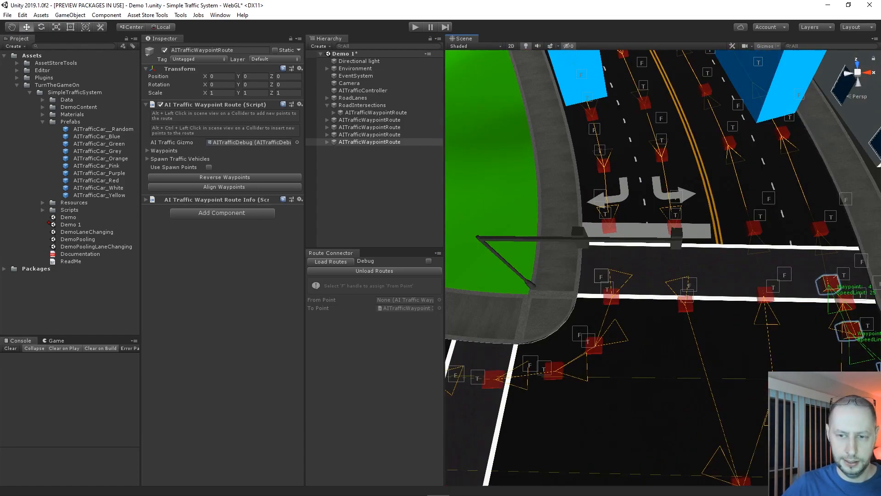
pyautogui.scroll(-6, 664, 268)
pyautogui.moveTo(735, 293); pyautogui.dragTo(605, 228, button='middle')
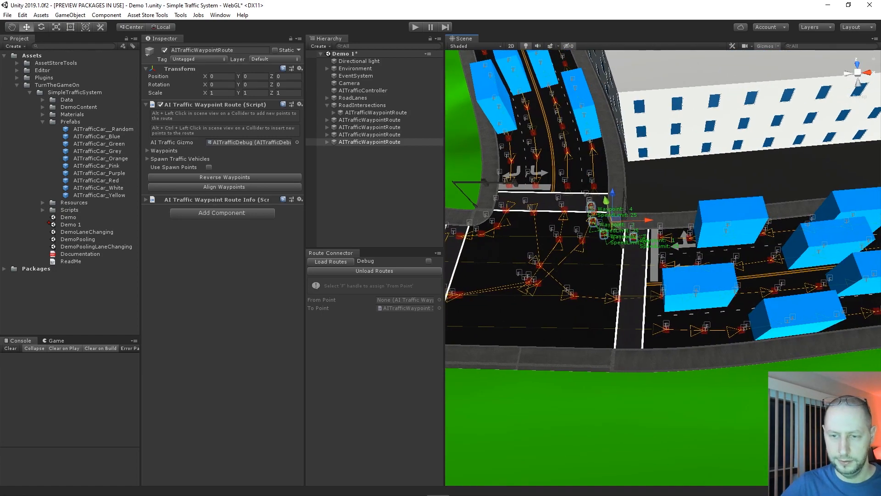
pyautogui.scroll(2, 663, 268)
pyautogui.moveTo(664, 268); pyautogui.dragTo(510, 307, button='right')
pyautogui.scroll(-3, 663, 267)
pyautogui.moveTo(735, 248); pyautogui.dragTo(642, 266, button='middle')
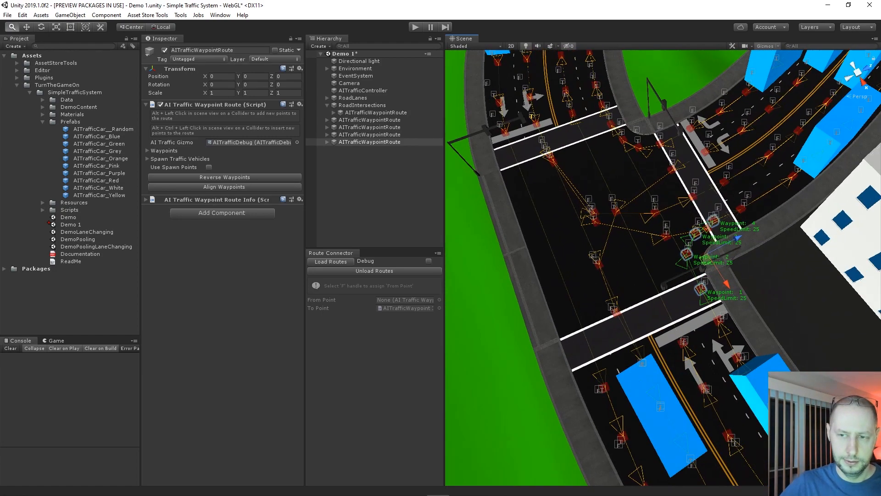
# Create a new waypoint route for the neighbouring T-intersection and unload the routes from the Route Connector
pyautogui.scroll(3, 664, 268)
pyautogui.scroll(2, 661, 269)
pyautogui.keyDown('alt'); pyautogui.moveTo(734, 257); pyautogui.dragTo(569, 275, button='right'); pyautogui.keyUp('alt')
pyautogui.keyDown('alt'); pyautogui.moveTo(643, 266); pyautogui.dragTo(752, 257); pyautogui.keyUp('alt')
pyautogui.keyDown('alt'); pyautogui.moveTo(780, 276); pyautogui.dragTo(592, 282, button='middle'); pyautogui.keyUp('alt')
pyautogui.keyDown('alt'); pyautogui.moveTo(592, 282); pyautogui.dragTo(565, 285, button='right'); pyautogui.keyUp('alt')
pyautogui.keyDown('alt'); pyautogui.moveTo(610, 276); pyautogui.dragTo(668, 278, button='middle'); pyautogui.keyUp('alt')
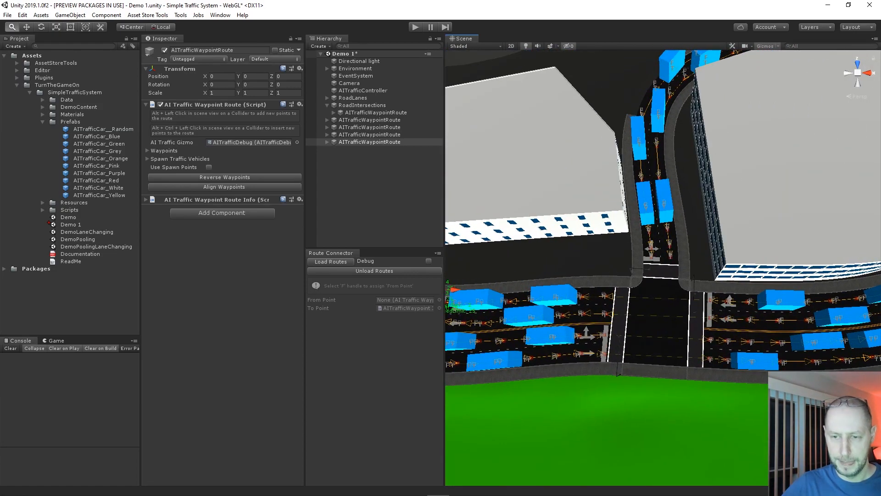
pyautogui.scroll(3, 663, 267)
pyautogui.moveTo(663, 268); pyautogui.dragTo(663, 249, button='middle')
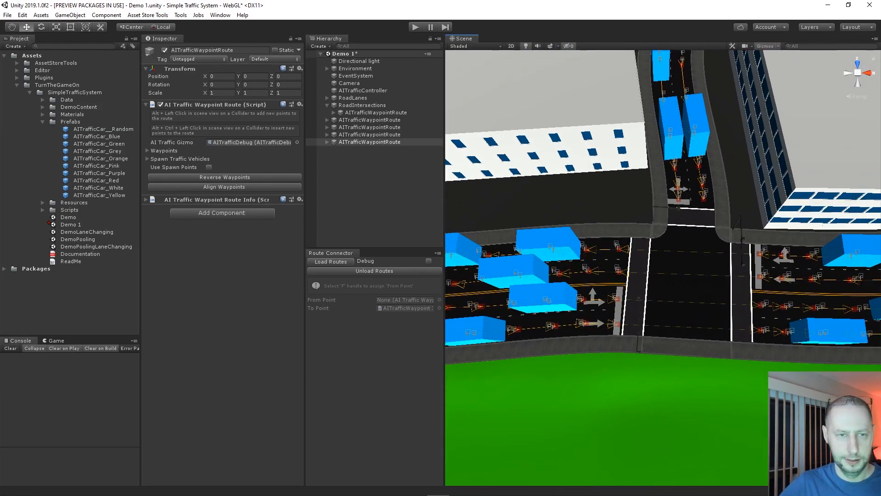
pyautogui.click(374, 193)
pyautogui.hotkey('ctrl', 'alt', 'r')
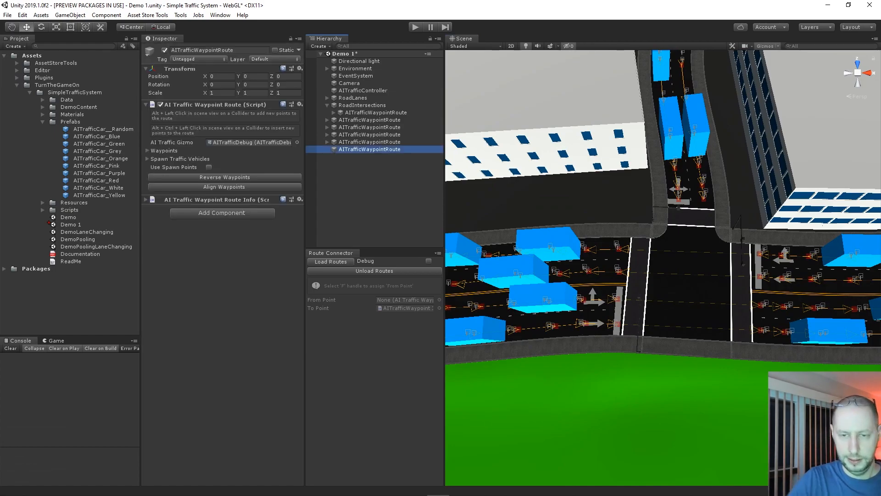
pyautogui.scroll(5, 663, 267)
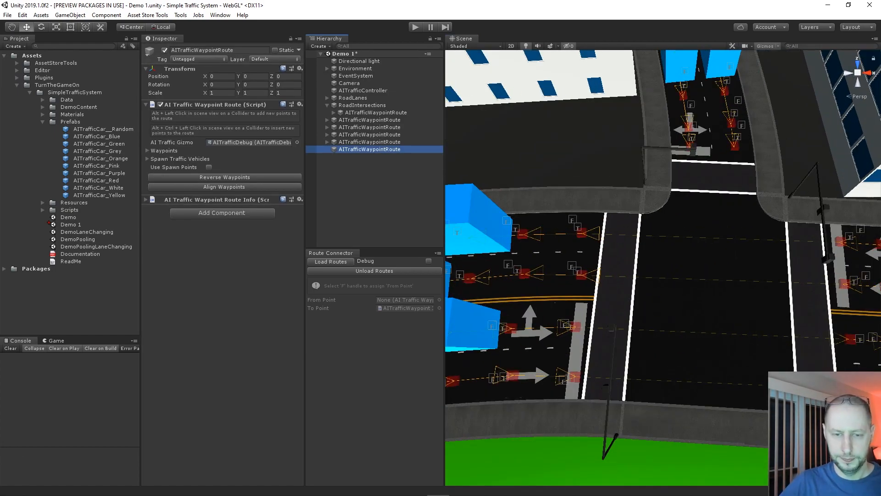
pyautogui.click(374, 271)
pyautogui.scroll(3, 663, 267)
pyautogui.press('q')
pyautogui.keyDown('alt'); pyautogui.click(616, 352); pyautogui.keyUp('alt')
pyautogui.keyDown('alt'); pyautogui.click(704, 328); pyautogui.keyUp('alt')
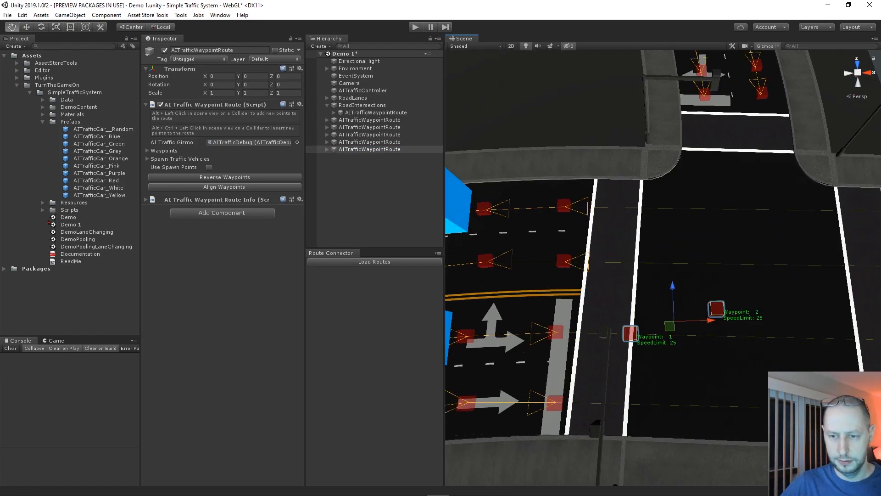
pyautogui.keyDown('alt'); pyautogui.click(765, 247); pyautogui.keyUp('alt')
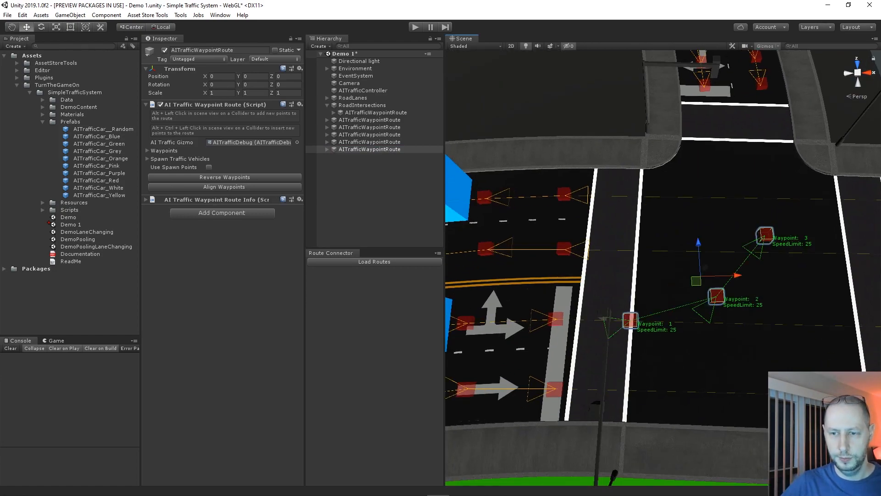
pyautogui.click(370, 149)
pyautogui.press('Delete')
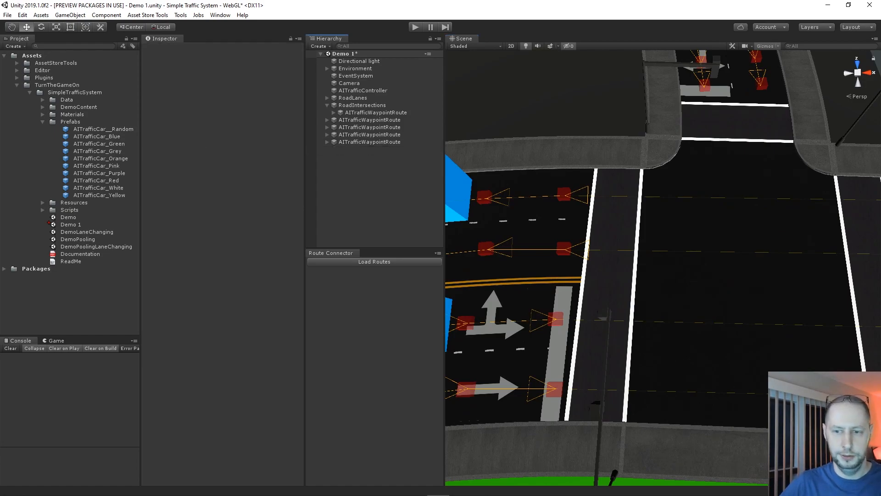
pyautogui.hotkey('ctrl', 'z')
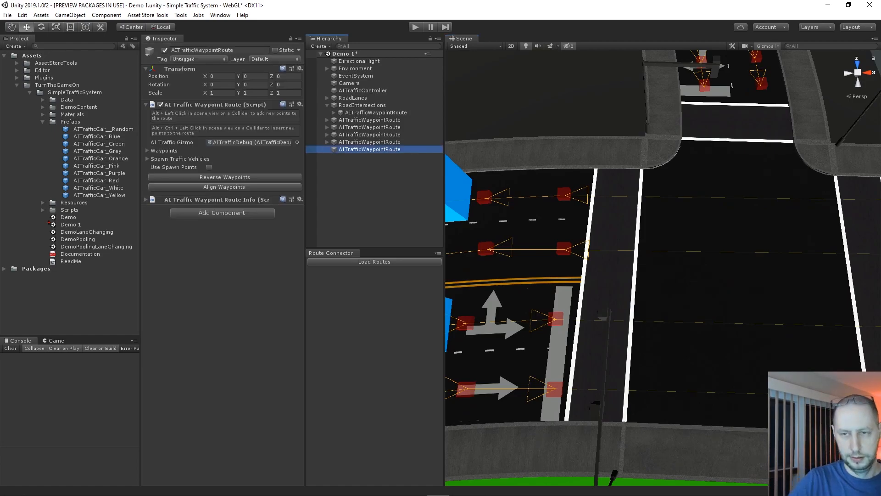
# Find the side road's exit lane route in RoadLanes and reverse its waypoints
pyautogui.moveTo(707, 137); pyautogui.dragTo(596, 307, button='middle')
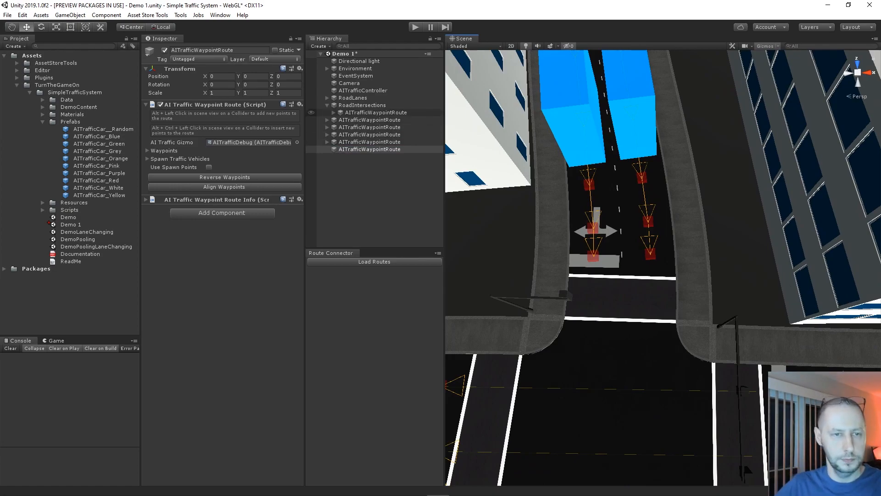
pyautogui.click(327, 98)
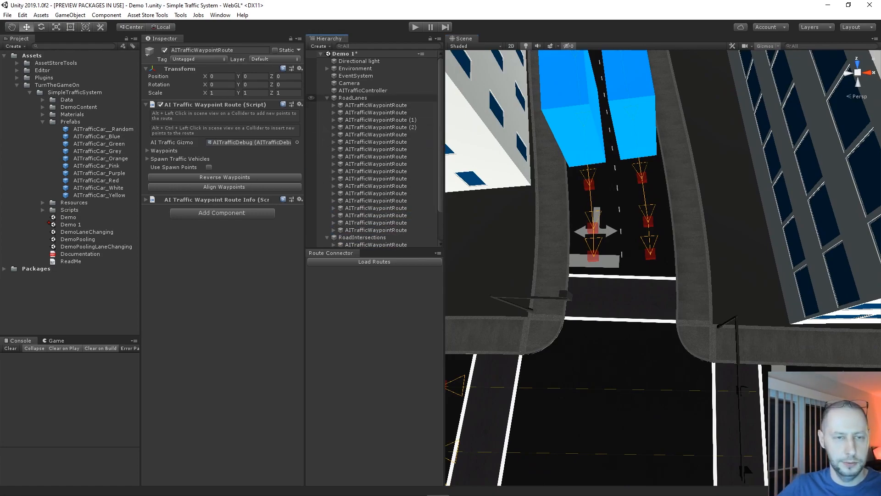
pyautogui.click(375, 105)
pyautogui.press('Down')
pyautogui.press('Down')
pyautogui.press('Down')
pyautogui.press('Down')
pyautogui.press('Down')
pyautogui.press('Down')
pyautogui.press('Down')
pyautogui.press('Down')
pyautogui.press('Down')
pyautogui.click(376, 230)
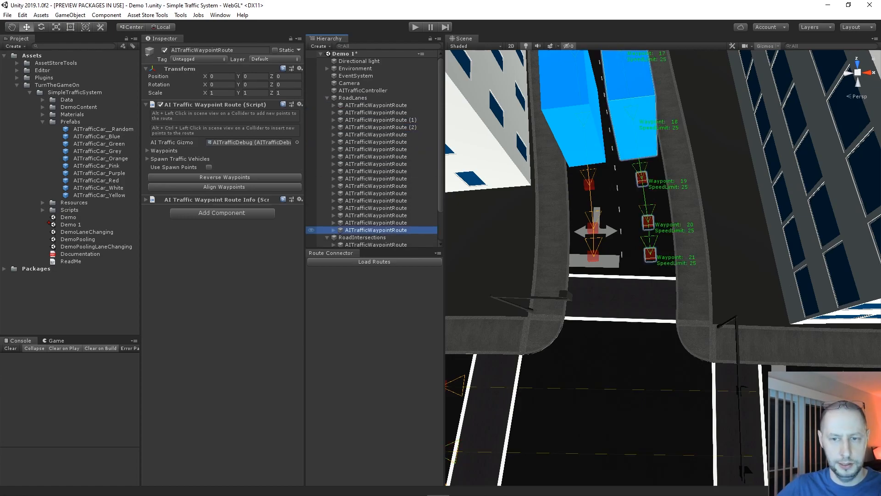
pyautogui.click(224, 177)
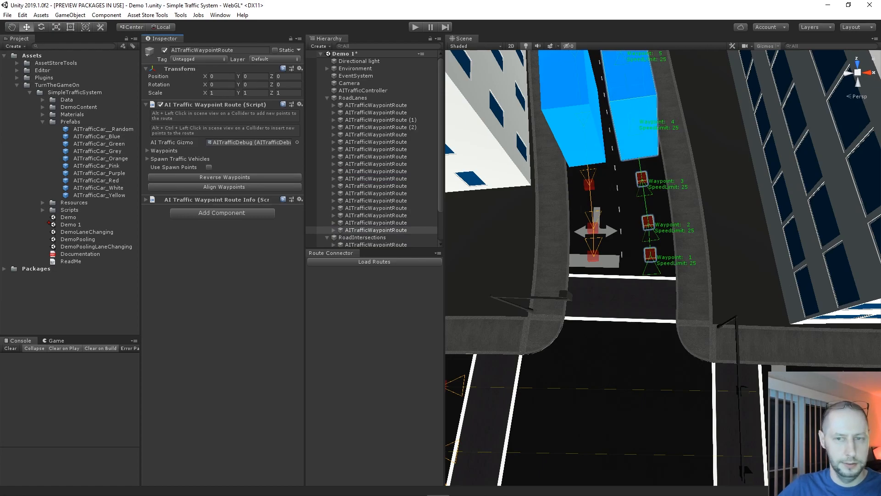
# Collapse RoadLanes and place four waypoints in the new route, turning left from the main road's inner lane into the side road's exit lane
pyautogui.scroll(-5, 663, 267)
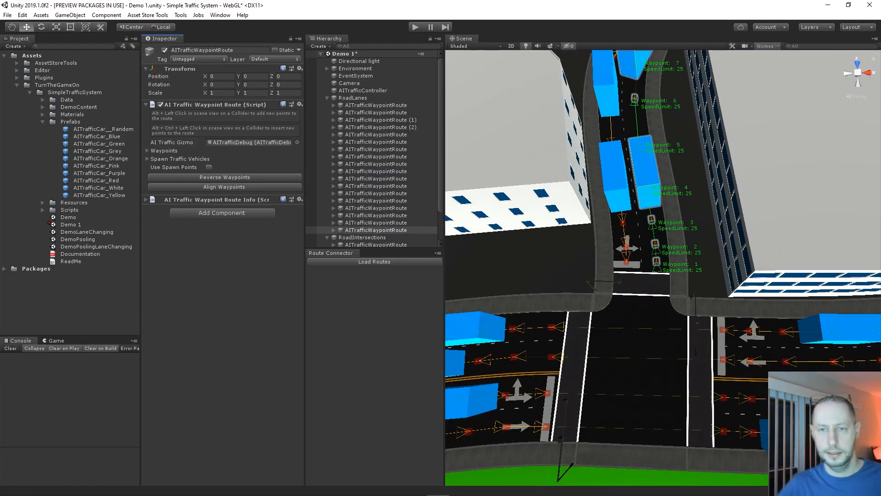
pyautogui.scroll(3, 663, 268)
pyautogui.moveTo(663, 267); pyautogui.dragTo(730, 204, button='middle')
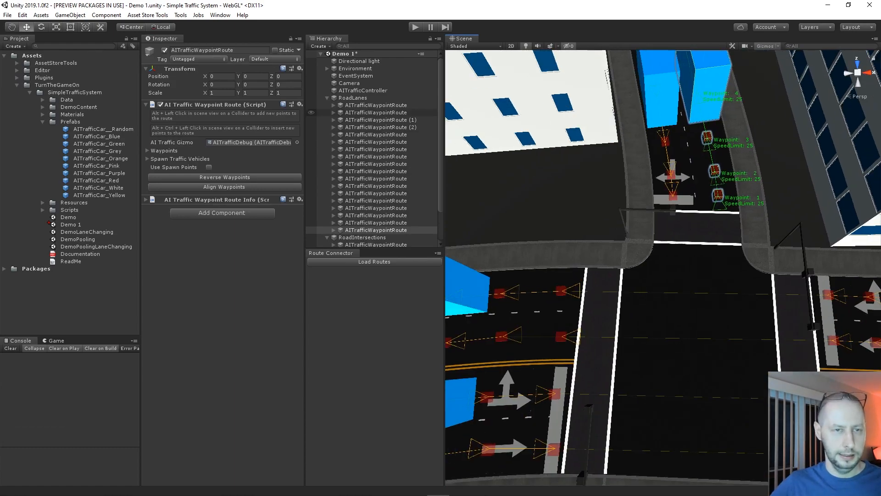
pyautogui.click(376, 230)
pyautogui.click(327, 98)
pyautogui.click(370, 149)
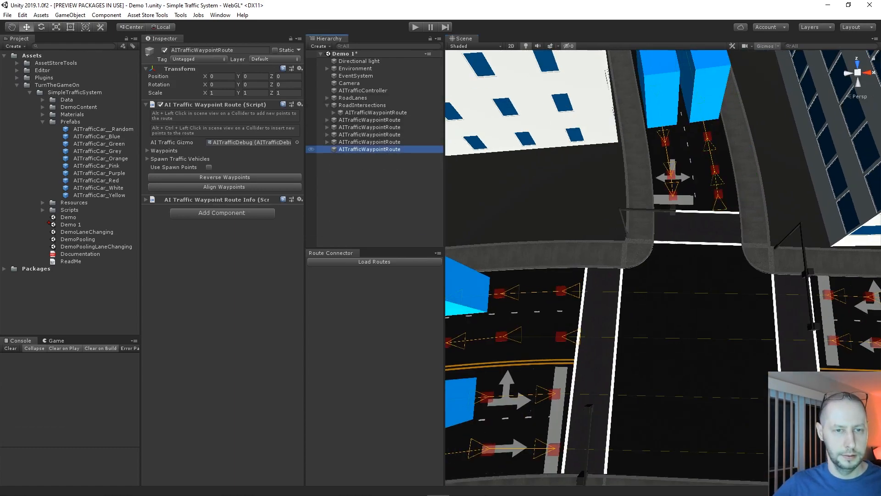
pyautogui.moveTo(663, 267); pyautogui.dragTo(655, 190, button='middle')
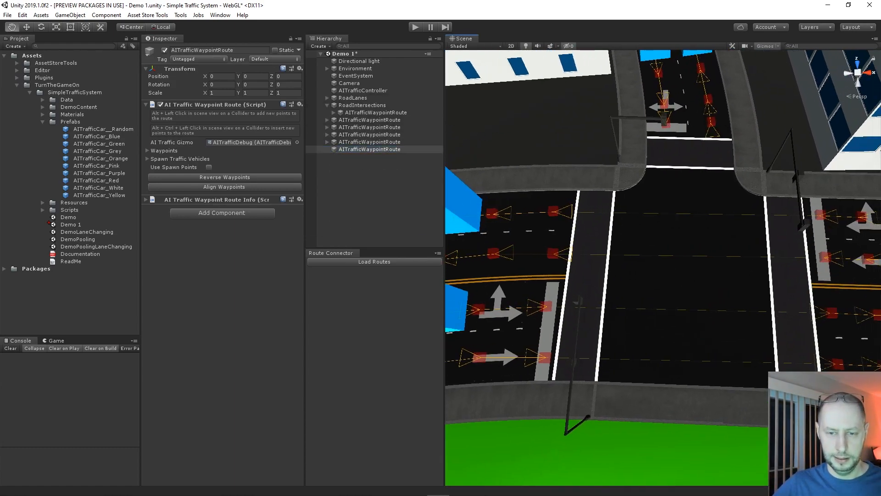
pyautogui.keyDown('alt'); pyautogui.click(604, 308); pyautogui.keyUp('alt')
pyautogui.keyDown('alt'); pyautogui.click(665, 285); pyautogui.keyUp('alt')
pyautogui.keyDown('alt'); pyautogui.click(705, 228); pyautogui.keyUp('alt')
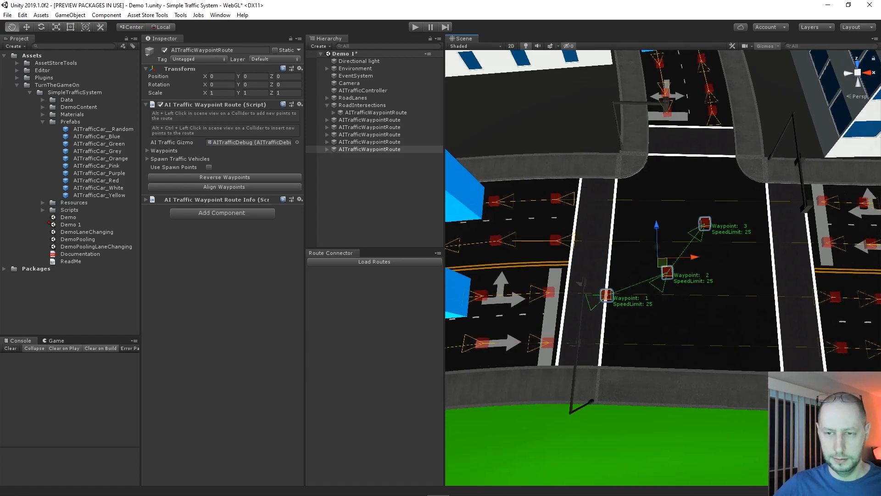
pyautogui.keyDown('alt'); pyautogui.click(713, 163); pyautogui.keyUp('alt')
# Load the routes and connect the last point of the main road's inner approach lane to waypoint 1 of the left-turn route
pyautogui.click(374, 261)
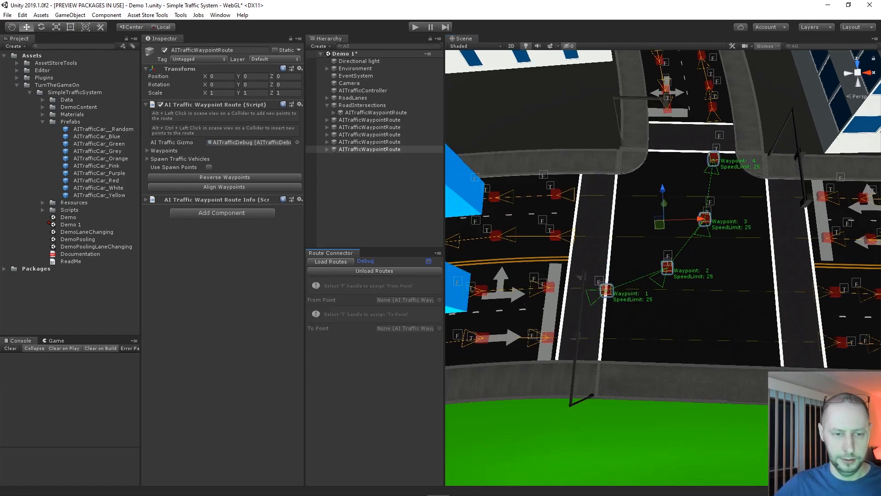
pyautogui.scroll(8, 543, 283)
pyautogui.moveTo(543, 283); pyautogui.dragTo(687, 295, button='middle')
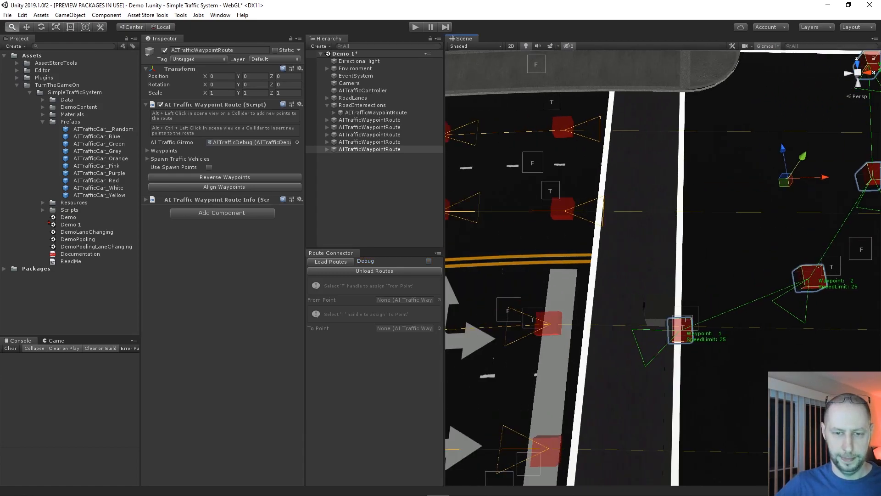
pyautogui.click(508, 309)
pyautogui.moveTo(508, 310); pyautogui.dragTo(509, 243, button='right')
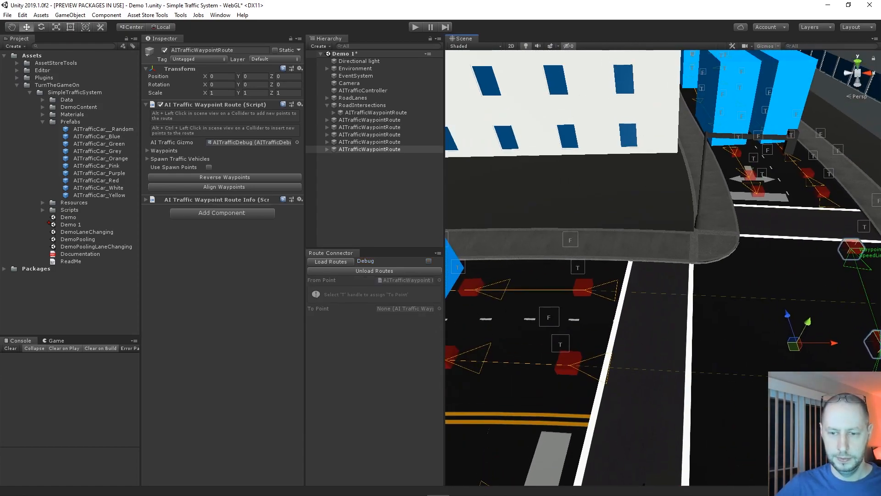
pyautogui.moveTo(509, 243); pyautogui.dragTo(482, 69, button='middle')
pyautogui.keyDown('alt'); pyautogui.moveTo(482, 69); pyautogui.dragTo(491, 69, button='right'); pyautogui.keyUp('alt')
pyautogui.click(618, 133)
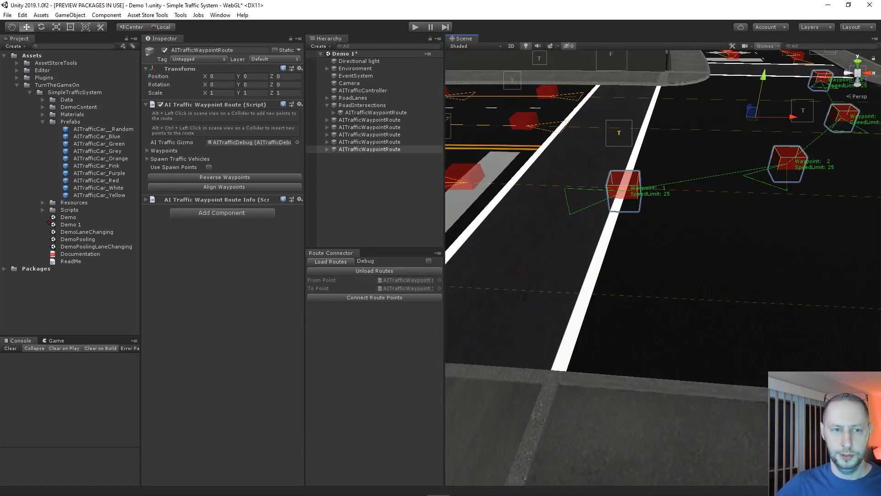
pyautogui.click(374, 297)
# Connect waypoint 4 of the left-turn route to the first point of the side road's exit lane
pyautogui.moveTo(734, 138); pyautogui.dragTo(505, 408, button='middle')
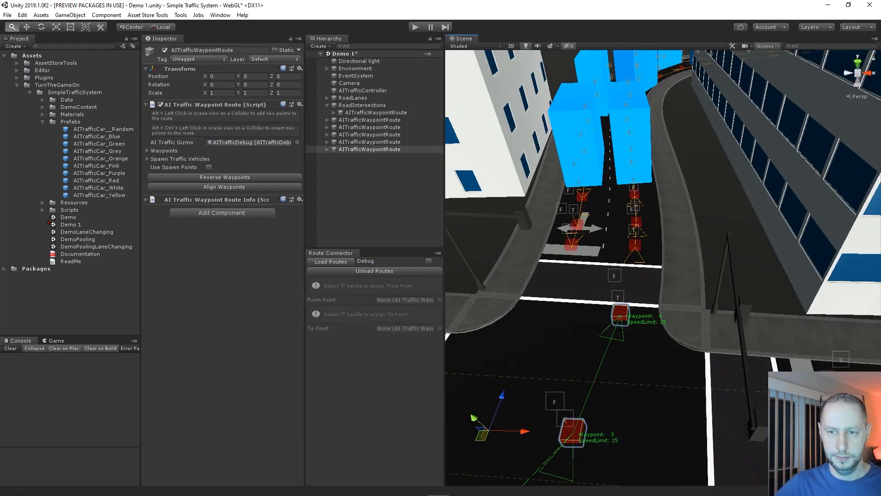
pyautogui.scroll(3, 664, 267)
pyautogui.keyDown('alt'); pyautogui.moveTo(780, 266); pyautogui.dragTo(661, 267); pyautogui.keyUp('alt')
pyautogui.moveTo(735, 268); pyautogui.dragTo(651, 207, button='middle')
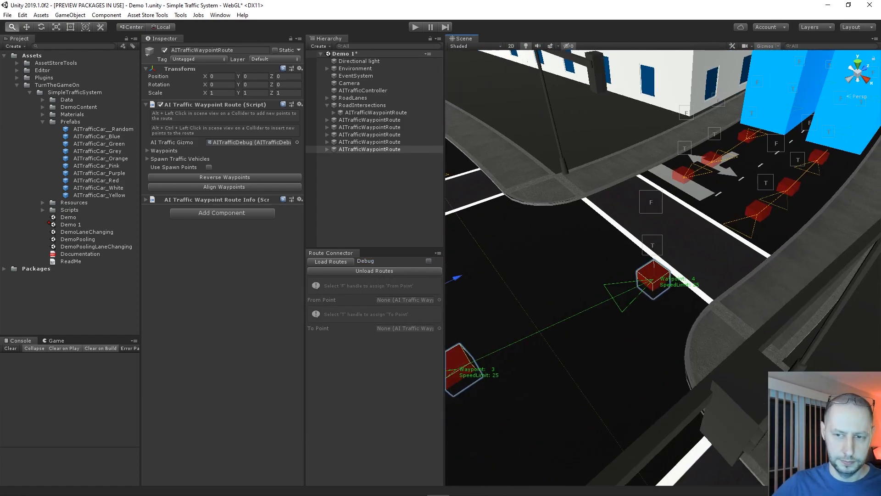
pyautogui.click(650, 202)
pyautogui.click(766, 182)
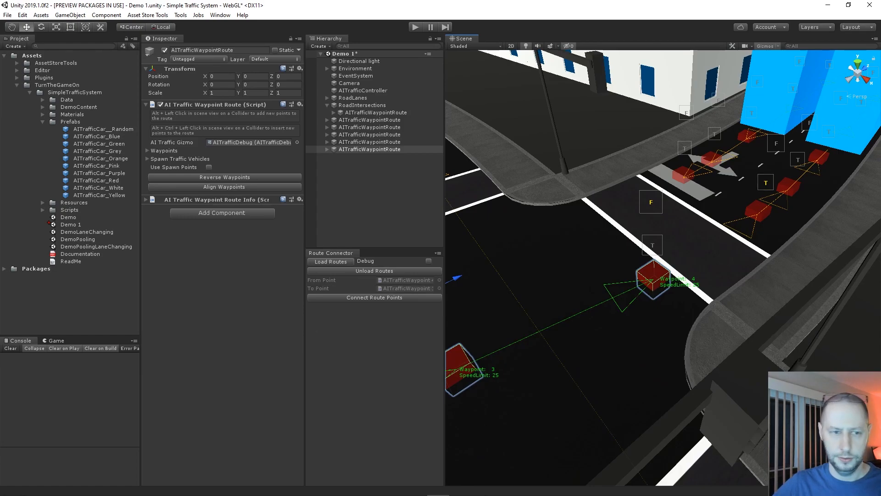
pyautogui.click(375, 297)
# Examine the left-turn route and its connections across the T-intersection
pyautogui.scroll(-5, 663, 268)
pyautogui.moveTo(663, 268); pyautogui.dragTo(674, 246, button='right')
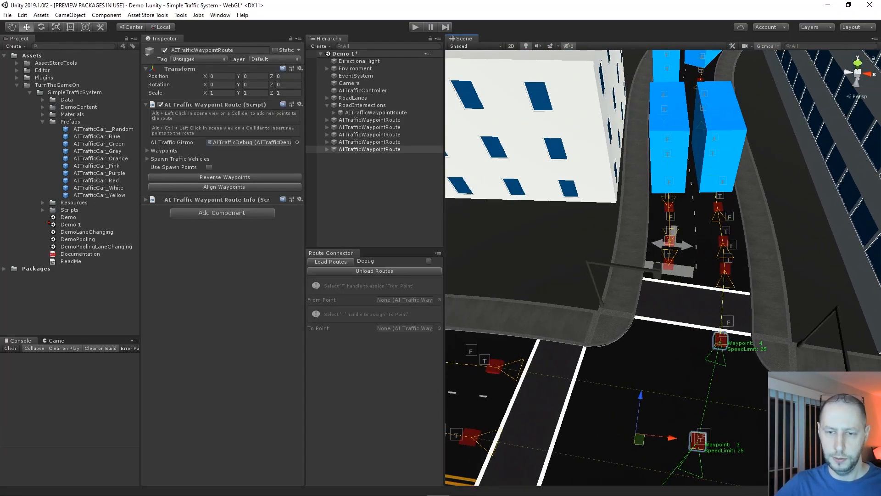
pyautogui.press('f')
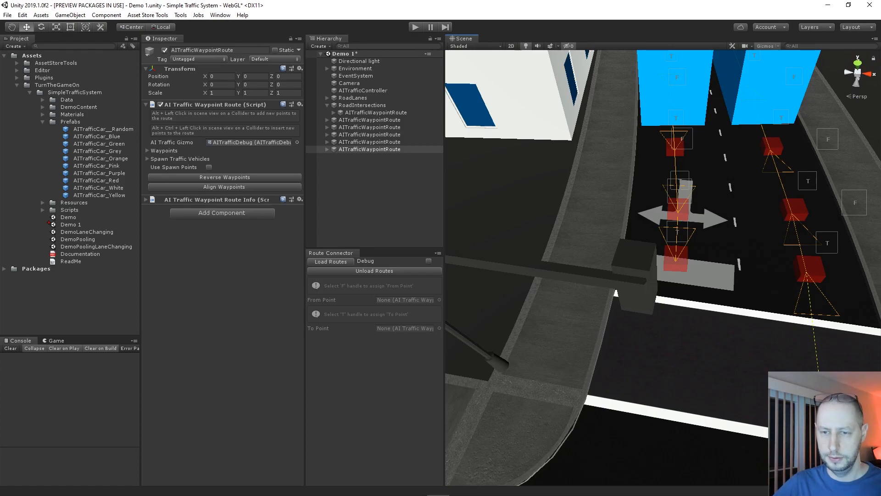
pyautogui.keyDown('alt'); pyautogui.moveTo(679, 275); pyautogui.dragTo(597, 275, button='right'); pyautogui.keyUp('alt')
pyautogui.moveTo(735, 321)
pyautogui.mouseDown(button='middle')
pyautogui.moveTo(578, 237)
pyautogui.moveTo(532, 161)
pyautogui.moveTo(735, 316)
pyautogui.mouseUp(button='middle')
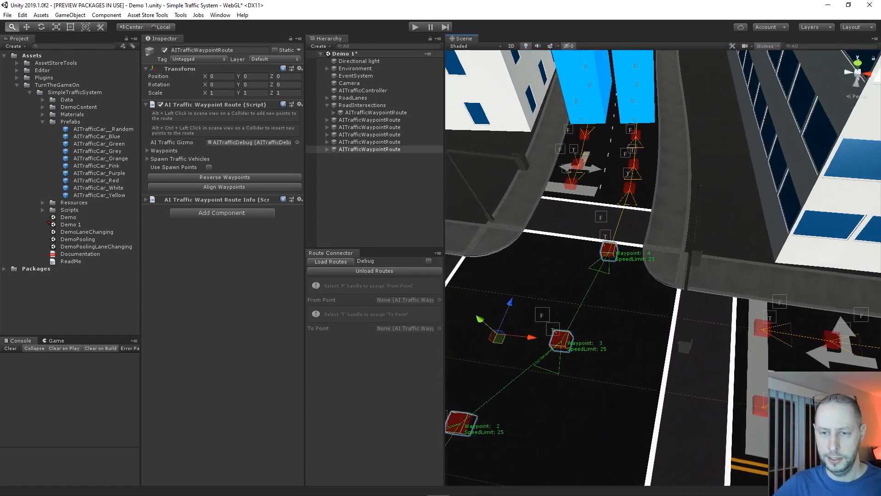
pyautogui.moveTo(597, 257); pyautogui.dragTo(702, 321, button='middle')
pyautogui.moveTo(702, 322); pyautogui.dragTo(555, 339, button='right')
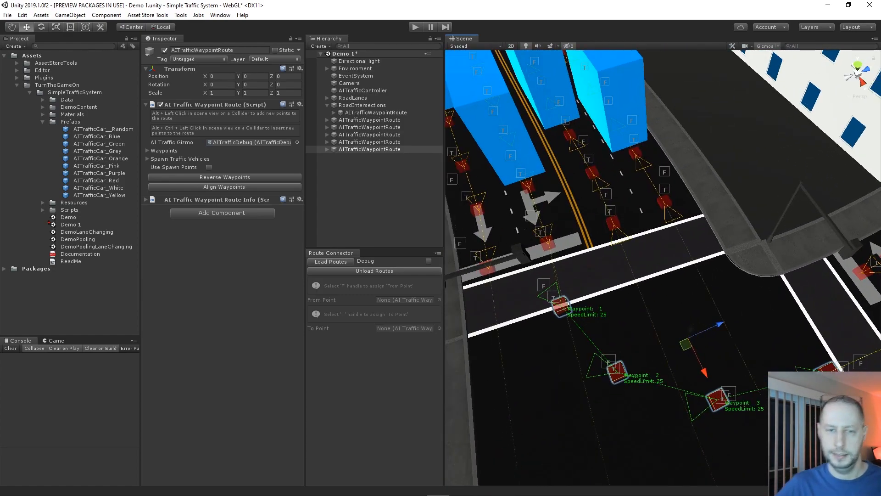
# Create a four-point waypoint route turning right from the side road's approach lane into the main road's outer exit lane
pyautogui.click(375, 193)
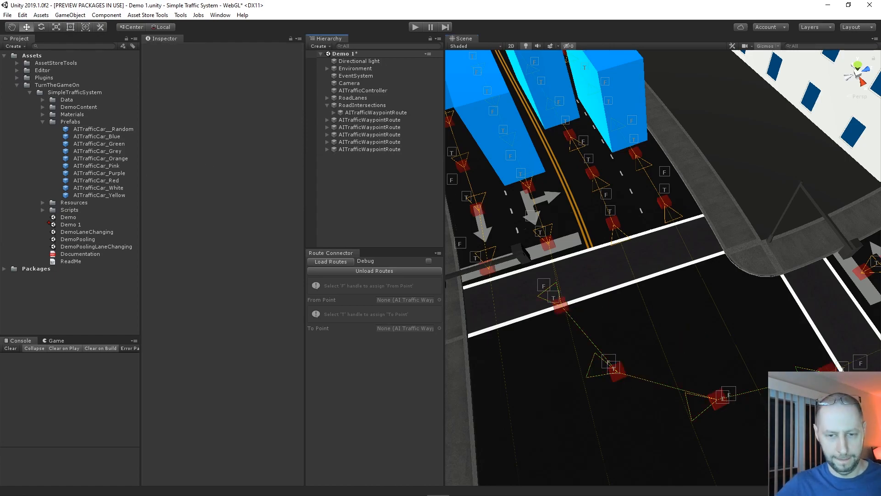
pyautogui.hotkey('ctrl', 'alt', 'r')
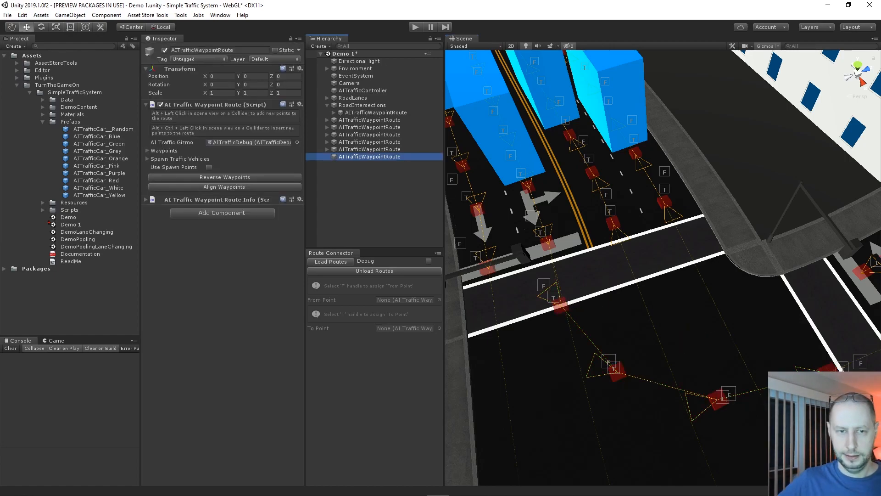
pyautogui.moveTo(665, 294); pyautogui.dragTo(620, 294, button='right')
pyautogui.moveTo(634, 294); pyautogui.dragTo(498, 248, button='middle')
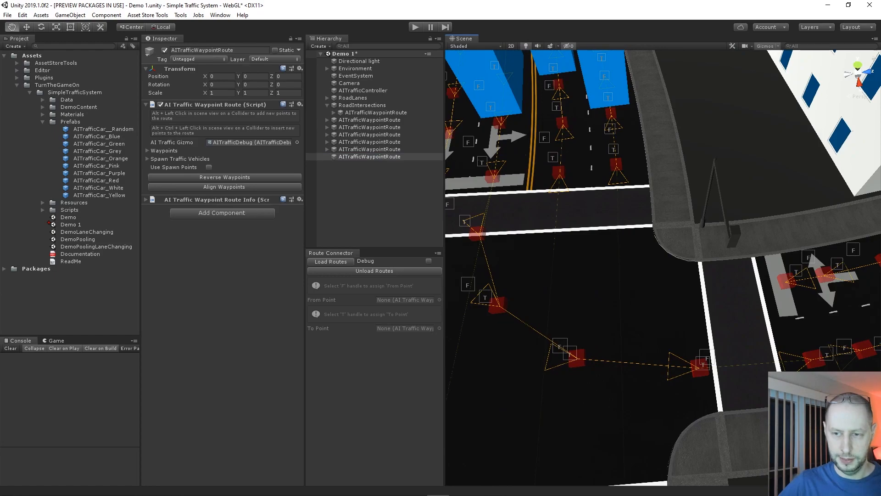
pyautogui.keyDown('alt'); pyautogui.click(721, 286); pyautogui.keyUp('alt')
pyautogui.keyDown('alt'); pyautogui.click(673, 283); pyautogui.keyUp('alt')
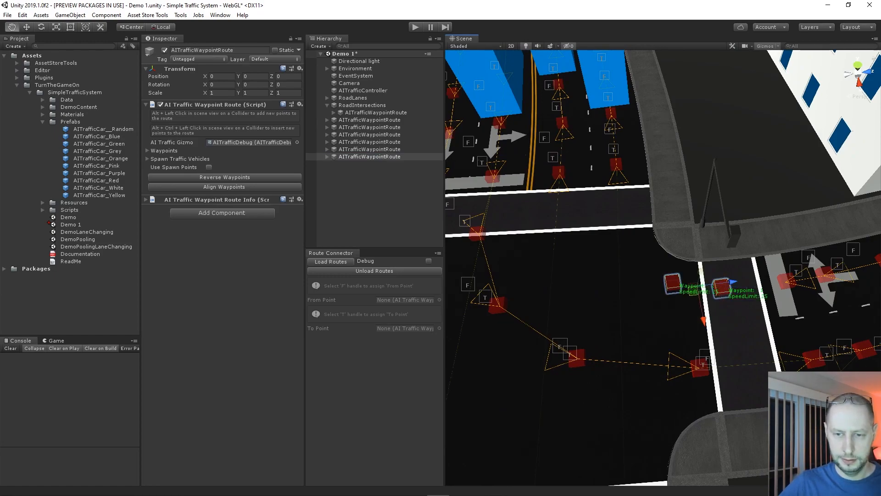
pyautogui.keyDown('alt'); pyautogui.click(630, 254); pyautogui.keyUp('alt')
pyautogui.keyDown('alt'); pyautogui.click(614, 208); pyautogui.keyUp('alt')
pyautogui.press('w')
# Reload the routes and connect waypoint 4 of the right-turn route to the first point of the main road's outer exit lane
pyautogui.click(374, 271)
pyautogui.click(374, 261)
pyautogui.scroll(10, 663, 267)
pyautogui.moveTo(597, 248); pyautogui.dragTo(679, 248, button='right')
pyautogui.moveTo(541, 229); pyautogui.dragTo(845, 255, button='middle')
pyautogui.moveTo(742, 170); pyautogui.dragTo(766, 132, button='right')
pyautogui.click(719, 121)
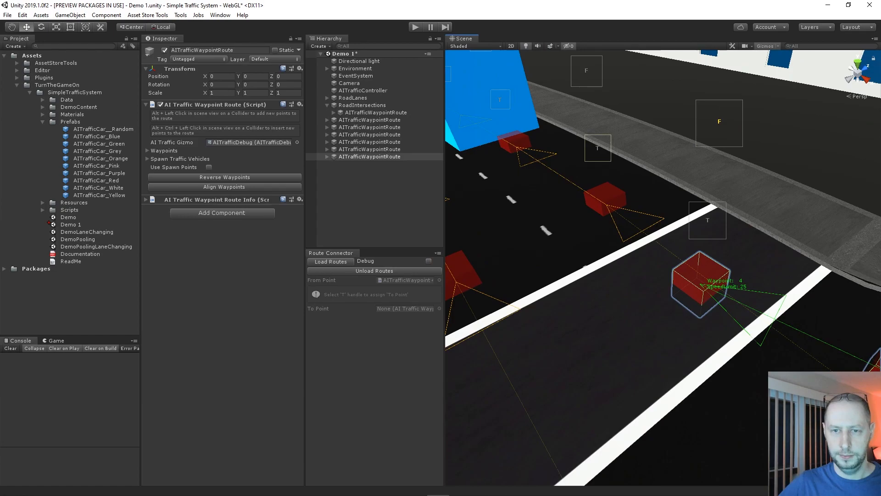
pyautogui.click(598, 148)
pyautogui.click(374, 297)
# Connect the last point of the side road's approach lane to waypoint 1 of the right-turn route
pyautogui.moveTo(780, 239); pyautogui.dragTo(493, 301, button='middle')
pyautogui.click(627, 86)
pyautogui.moveTo(625, 114); pyautogui.dragTo(572, 108, button='right')
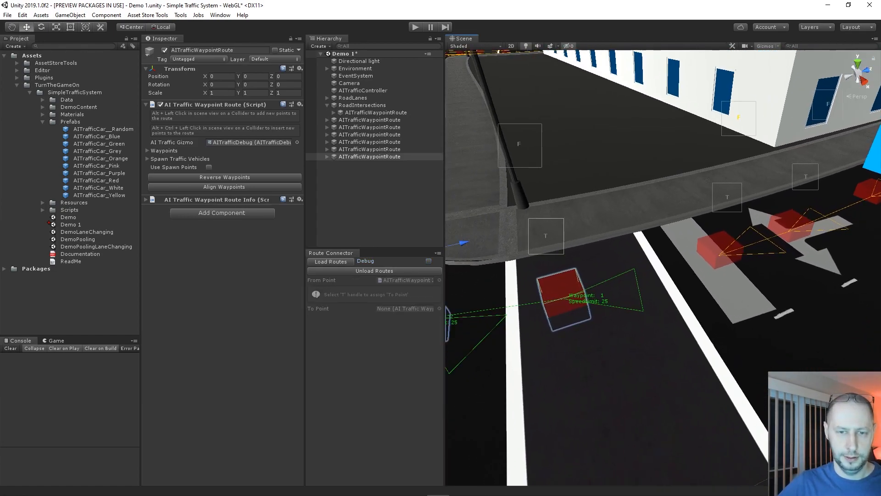
pyautogui.click(545, 235)
pyautogui.click(375, 298)
pyautogui.moveTo(663, 267); pyautogui.dragTo(464, 303, button='right')
pyautogui.scroll(-8, 663, 268)
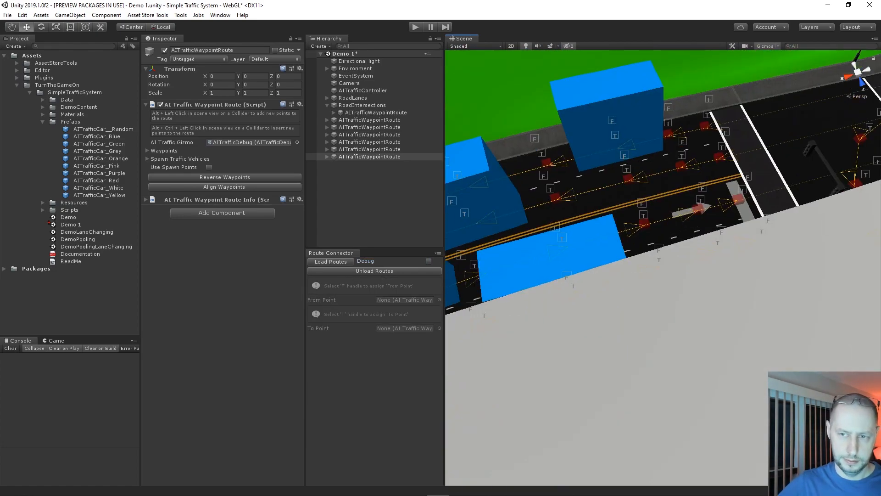
# Examine the right-turn route and its connections around the T-intersection with the routes reloaded
pyautogui.click(375, 271)
pyautogui.moveTo(661, 267); pyautogui.dragTo(592, 229, button='right')
pyautogui.press('f')
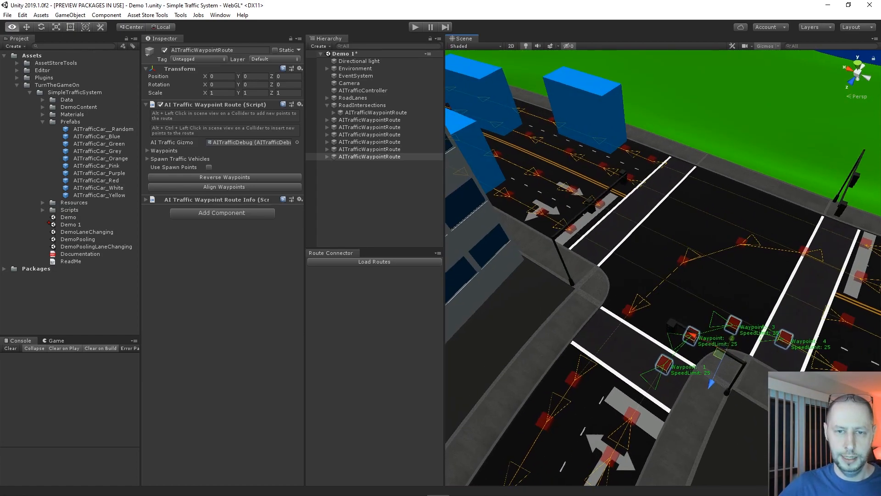
pyautogui.click(375, 261)
pyautogui.scroll(-10, 661, 266)
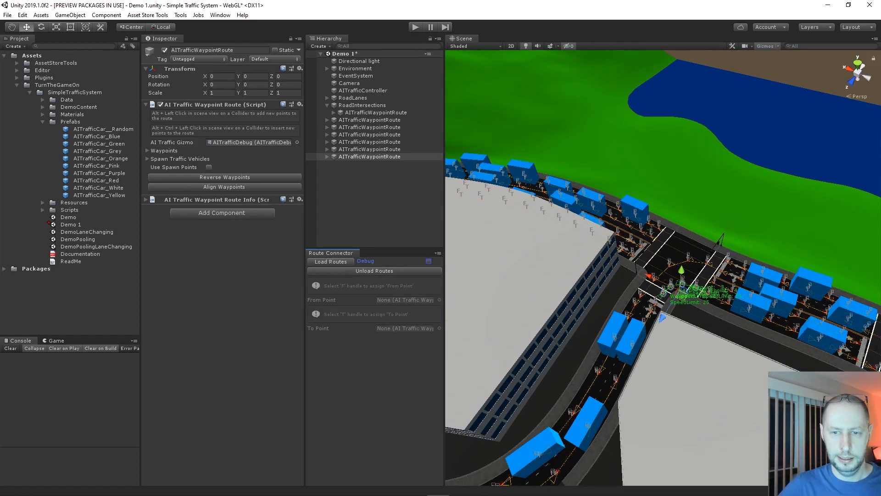
pyautogui.moveTo(661, 267); pyautogui.dragTo(587, 266, button='right')
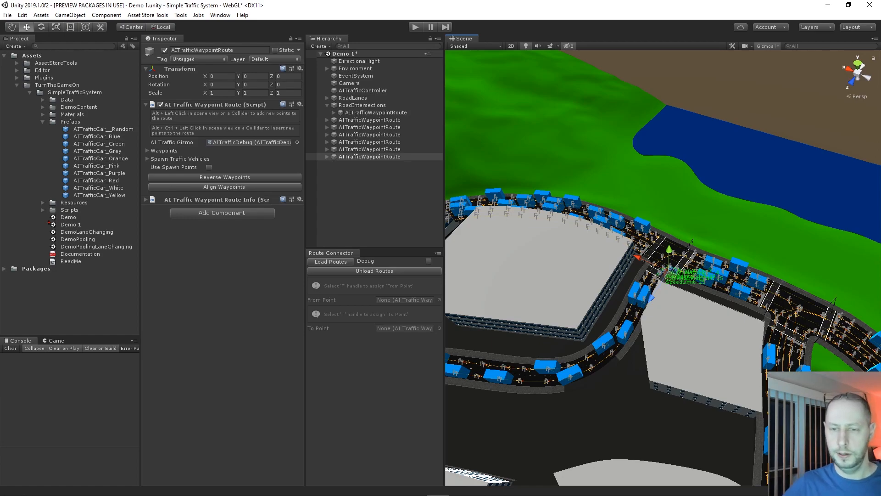
pyautogui.scroll(20, 664, 268)
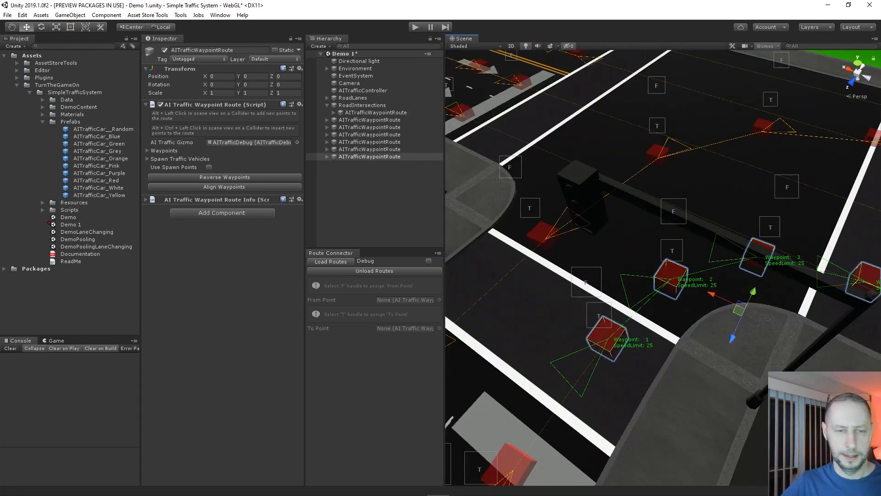
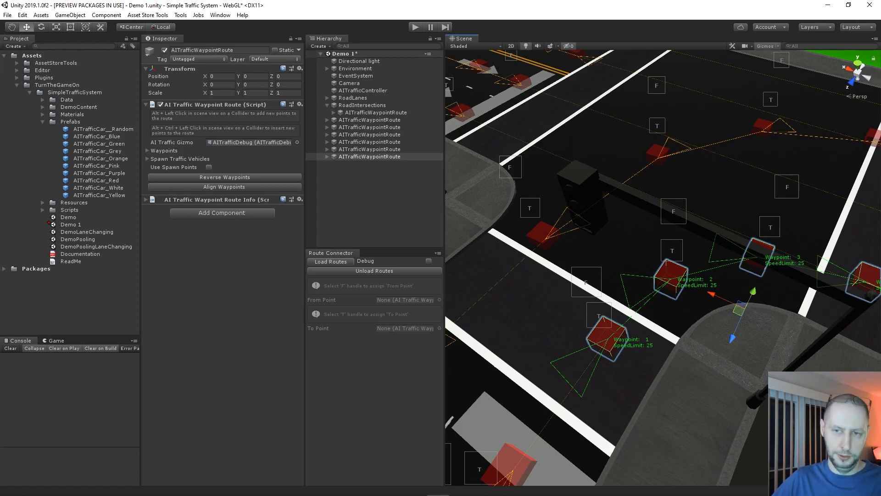
pyautogui.moveTo(597, 220); pyautogui.dragTo(734, 330, button='middle')
pyautogui.moveTo(663, 275); pyautogui.dragTo(702, 281, button='right')
pyautogui.moveTo(702, 281); pyautogui.dragTo(624, 230, button='middle')
pyautogui.keyDown('alt'); pyautogui.moveTo(624, 230); pyautogui.dragTo(611, 230, button='right'); pyautogui.keyUp('alt')
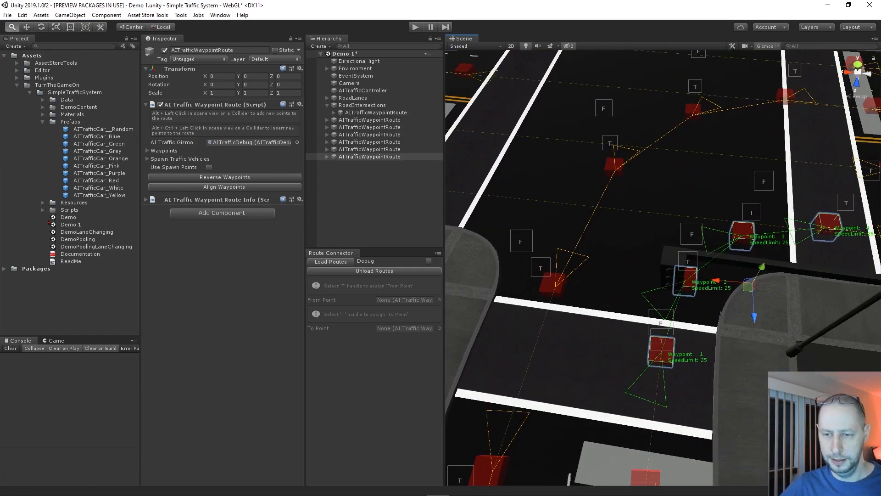
# Create a four-point waypoint route turning left from the side road's approach lane into the main road's inner exit lane
pyautogui.click(377, 197)
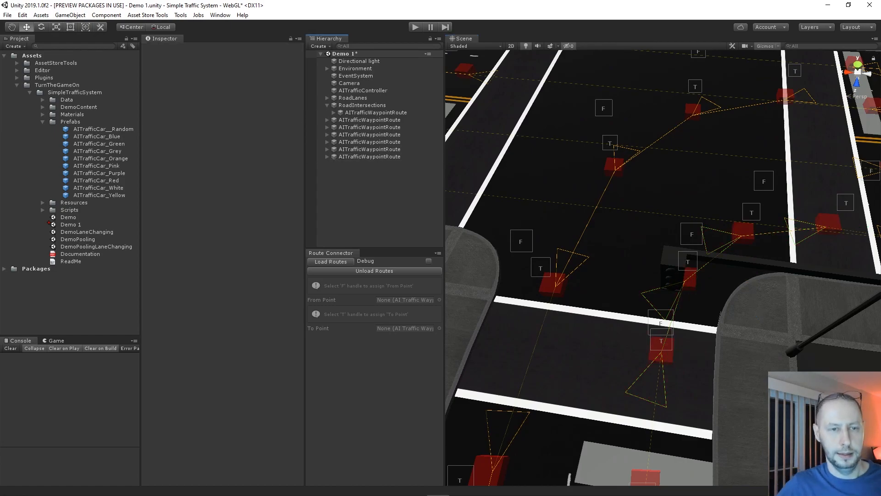
pyautogui.hotkey('ctrl', 'alt', 'r')
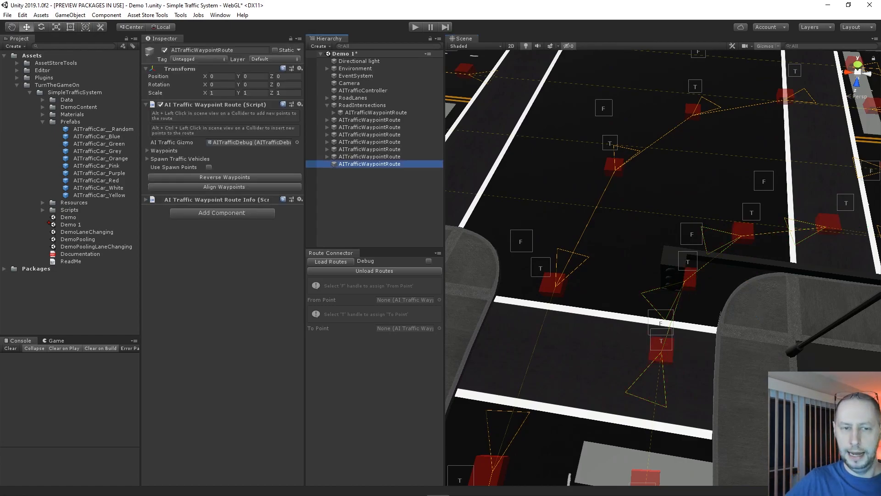
pyautogui.moveTo(597, 221); pyautogui.dragTo(707, 307, button='right')
pyautogui.moveTo(505, 229); pyautogui.dragTo(661, 259, button='middle')
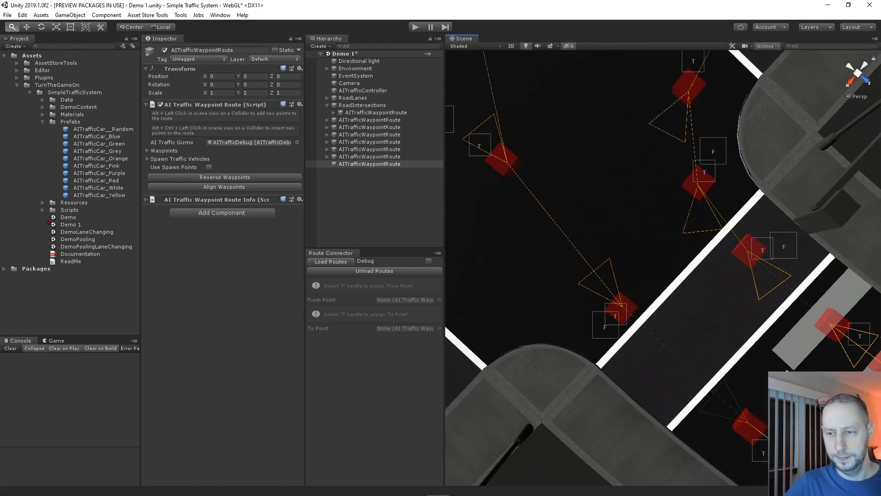
pyautogui.keyDown('alt'); pyautogui.click(739, 237); pyautogui.keyUp('alt')
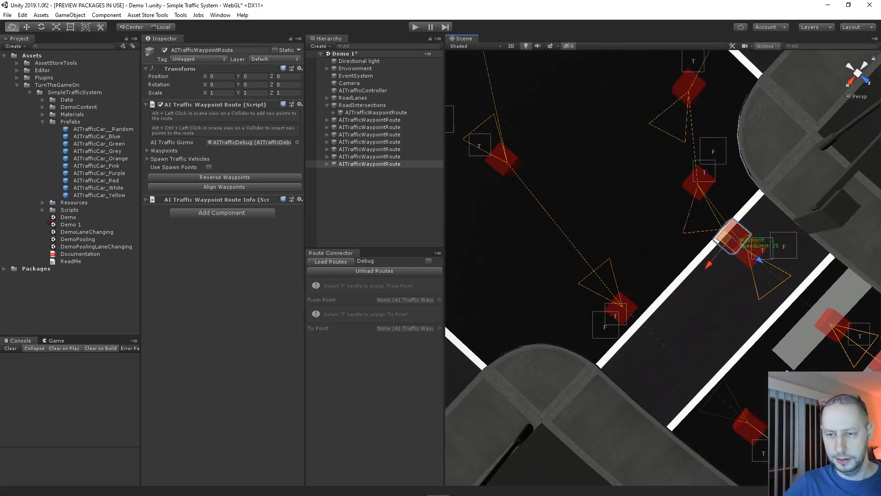
pyautogui.scroll(-5, 739, 237)
pyautogui.keyDown('alt'); pyautogui.click(635, 222); pyautogui.keyUp('alt')
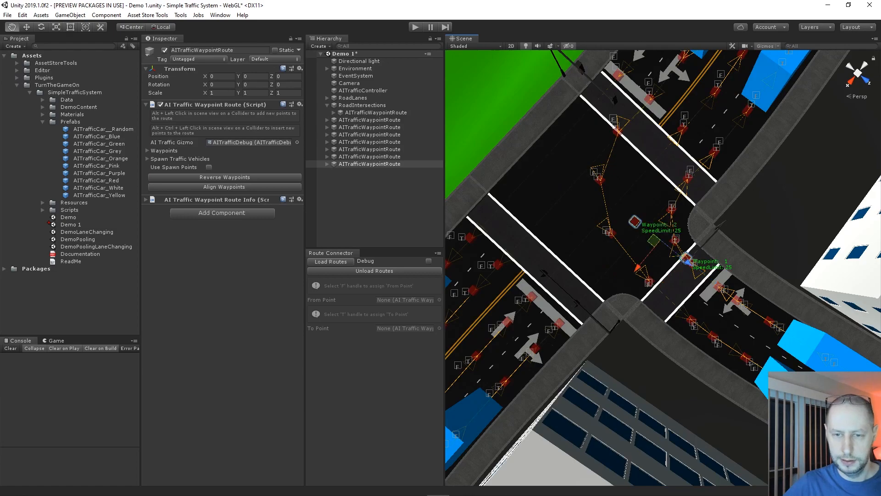
pyautogui.keyDown('alt'); pyautogui.click(575, 212); pyautogui.keyUp('alt')
pyautogui.keyDown('alt'); pyautogui.click(531, 221); pyautogui.keyUp('alt')
pyautogui.moveTo(531, 220); pyautogui.dragTo(395, 218, button='right')
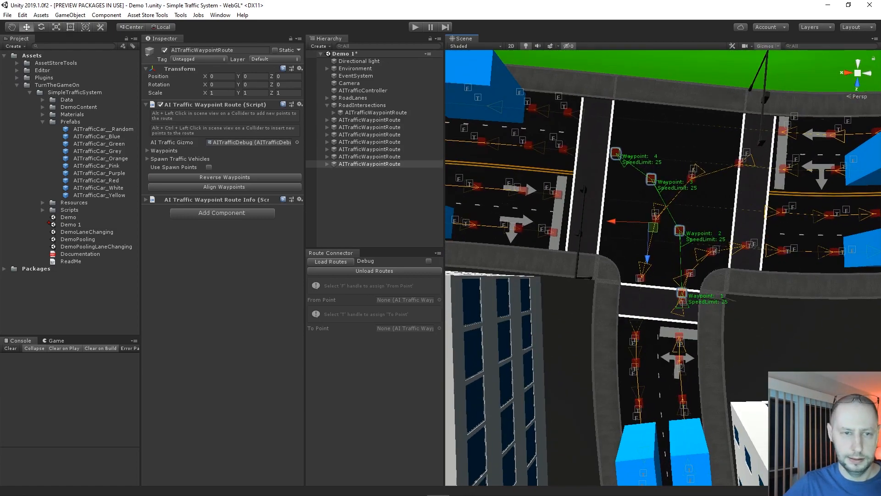
# Reload the routes and connect waypoint 4 of the left-turn route to the first point of the main road's inner exit lane
pyautogui.click(375, 271)
pyautogui.click(374, 262)
pyautogui.keyDown('alt'); pyautogui.moveTo(551, 248); pyautogui.dragTo(624, 257, button='right'); pyautogui.keyUp('alt')
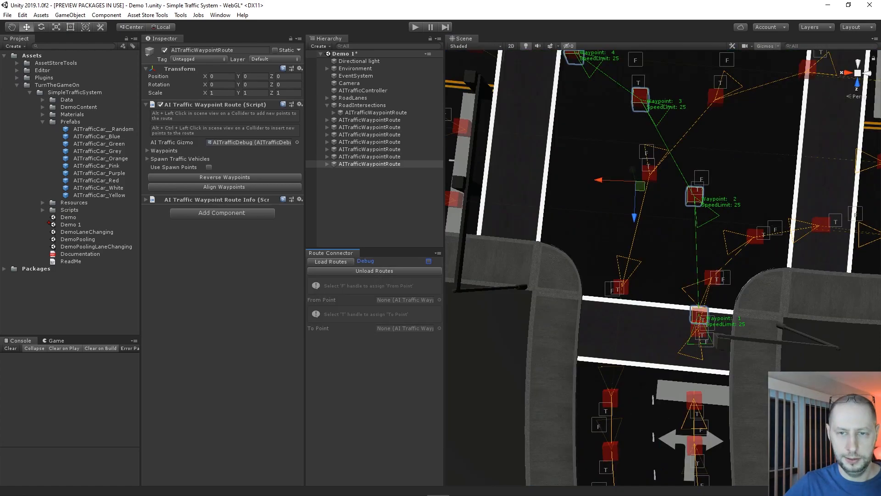
pyautogui.moveTo(624, 257); pyautogui.dragTo(698, 351, button='middle')
pyautogui.moveTo(592, 206); pyautogui.dragTo(746, 320, button='middle')
pyautogui.keyDown('alt'); pyautogui.moveTo(643, 266); pyautogui.dragTo(656, 224, button='right'); pyautogui.keyUp('alt')
pyautogui.moveTo(734, 390); pyautogui.dragTo(616, 215, button='middle')
pyautogui.moveTo(643, 284); pyautogui.dragTo(708, 236, button='right')
pyautogui.click(732, 249)
pyautogui.click(492, 325)
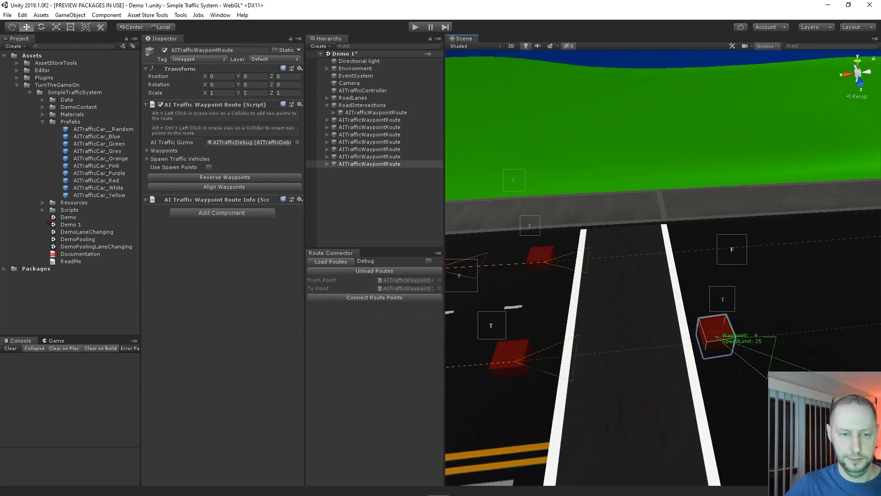
pyautogui.click(375, 298)
# Assign the side road approach lane's last point as From Point and waypoint 1 of the left-turn route as To Point
pyautogui.keyDown('alt'); pyautogui.moveTo(688, 285); pyautogui.dragTo(597, 285, button='right'); pyautogui.keyUp('alt')
pyautogui.moveTo(734, 344); pyautogui.dragTo(560, 248, button='middle')
pyautogui.keyDown('alt'); pyautogui.moveTo(560, 248); pyautogui.dragTo(546, 247, button='right'); pyautogui.keyUp('alt')
pyautogui.moveTo(643, 317); pyautogui.dragTo(666, 266, button='middle')
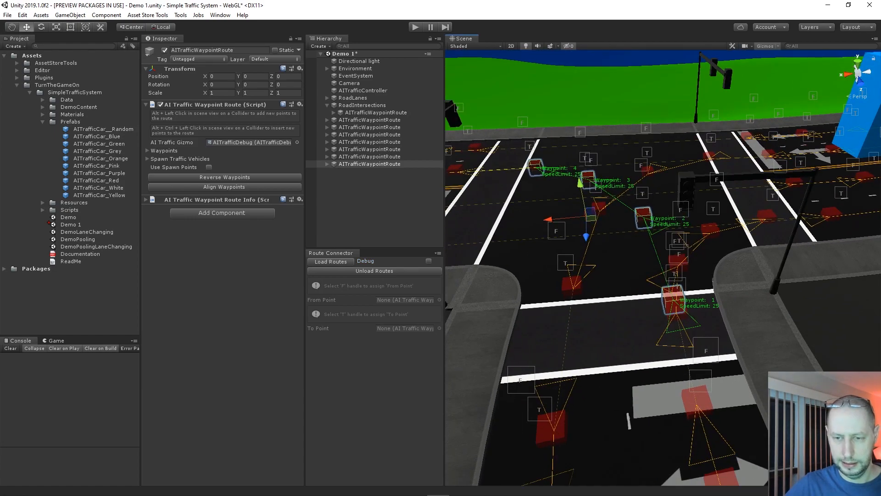
pyautogui.moveTo(643, 285); pyautogui.dragTo(743, 293, button='right')
pyautogui.moveTo(597, 285); pyautogui.dragTo(688, 294, button='middle')
pyautogui.keyDown('alt'); pyautogui.moveTo(688, 294); pyautogui.dragTo(725, 284, button='right'); pyautogui.keyUp('alt')
pyautogui.moveTo(703, 284); pyautogui.dragTo(716, 179, button='middle')
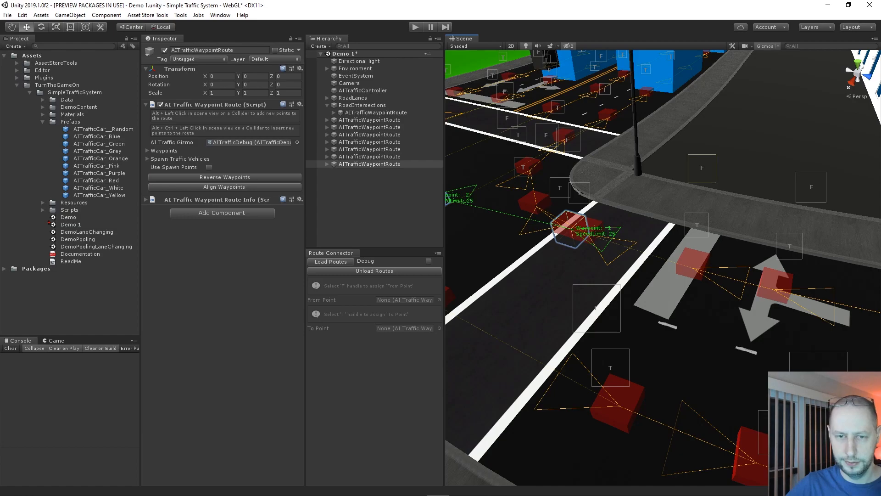
pyautogui.click(702, 168)
pyautogui.scroll(3, 642, 183)
pyautogui.moveTo(546, 137); pyautogui.dragTo(672, 188, button='middle')
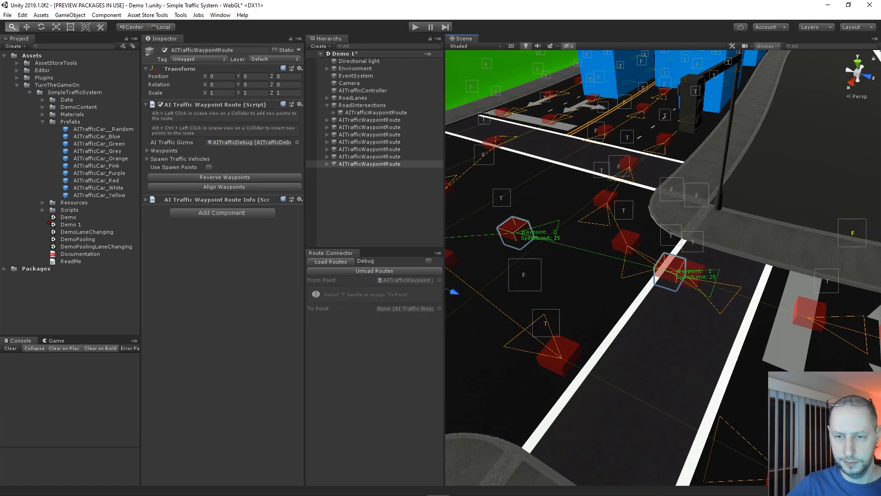
pyautogui.scroll(8, 672, 188)
pyautogui.moveTo(695, 307); pyautogui.dragTo(695, 255, button='right')
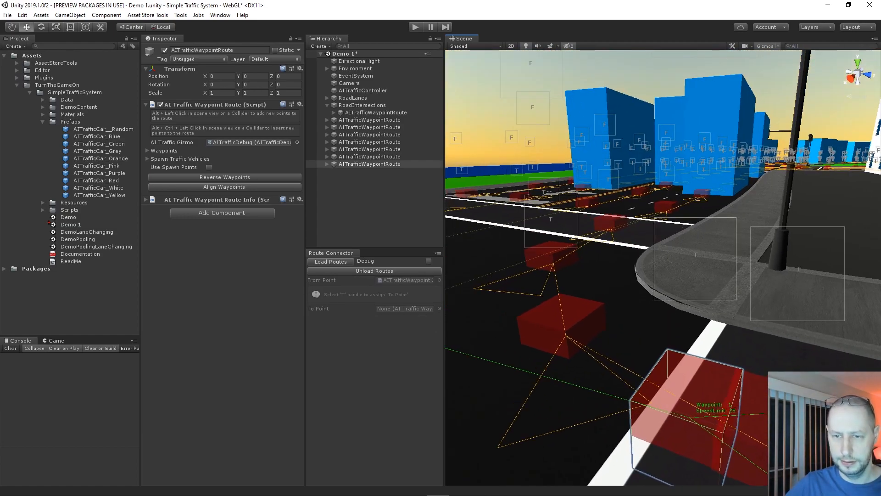
pyautogui.click(696, 255)
pyautogui.scroll(-12, 695, 255)
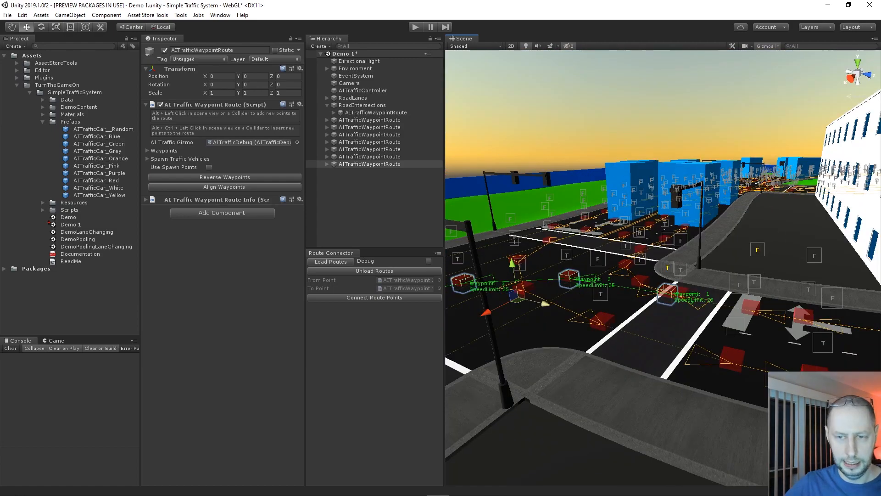
# Check which waypoints and parent routes the assigned From Point and To Point belong to
pyautogui.moveTo(695, 255); pyautogui.dragTo(661, 280, button='right')
pyautogui.moveTo(730, 225); pyautogui.dragTo(642, 269, button='middle')
pyautogui.scroll(7, 643, 269)
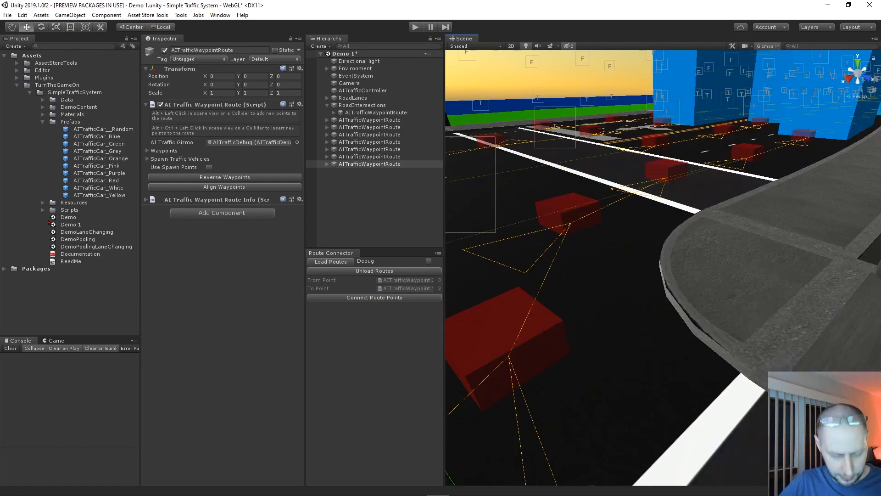
pyautogui.press('f')
pyautogui.scroll(12, 663, 267)
pyautogui.moveTo(734, 248); pyautogui.dragTo(482, 266, button='middle')
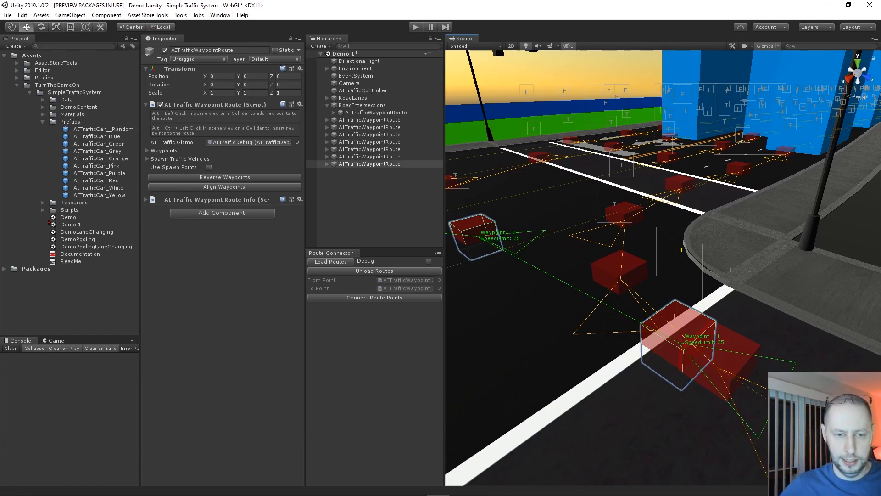
pyautogui.click(405, 280)
pyautogui.doubleClick(405, 280)
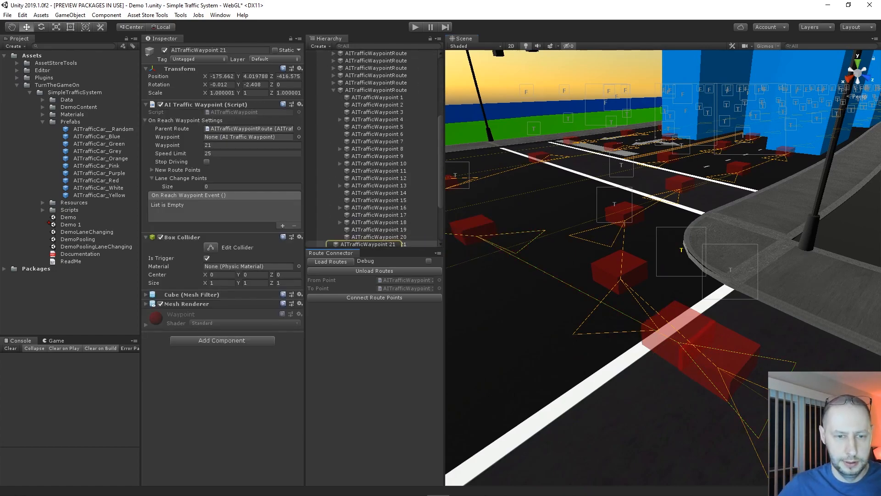
pyautogui.scroll(-4, 664, 268)
pyautogui.moveTo(596, 257); pyautogui.dragTo(482, 257, button='right')
pyautogui.click(376, 90)
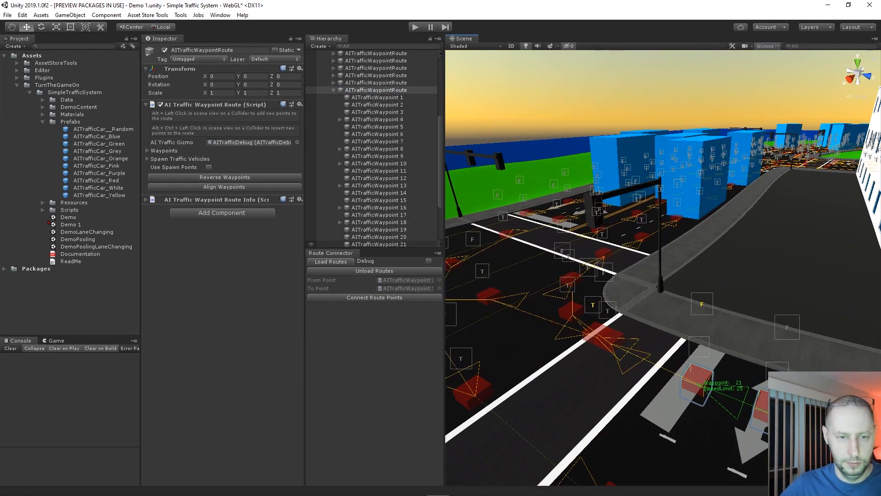
pyautogui.click(379, 245)
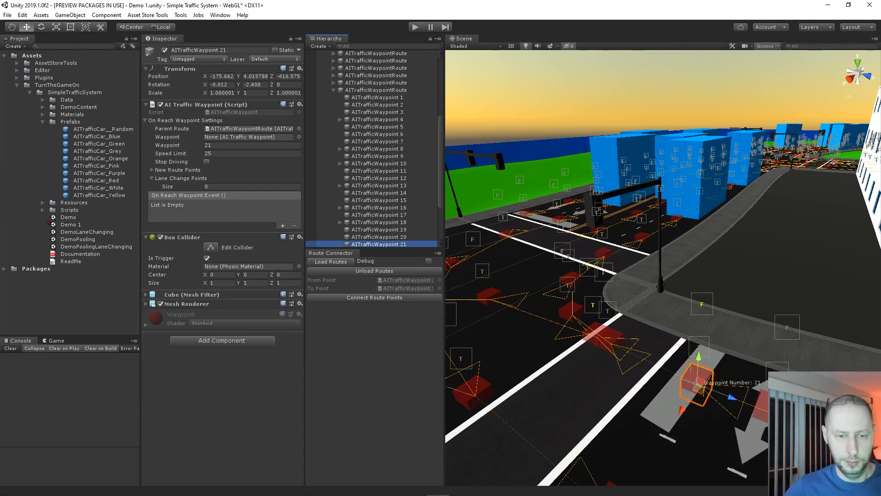
pyautogui.click(405, 288)
pyautogui.click(405, 289)
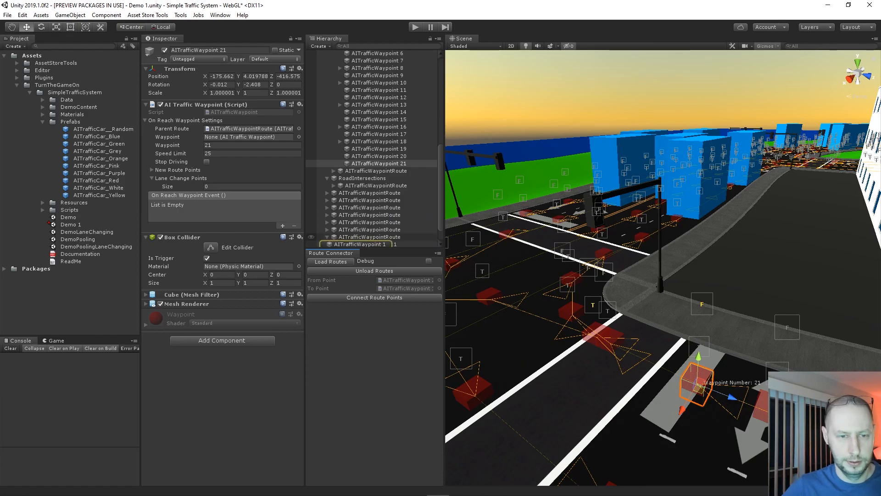
pyautogui.click(369, 236)
pyautogui.moveTo(715, 306); pyautogui.dragTo(744, 299, button='right')
pyautogui.click(370, 237)
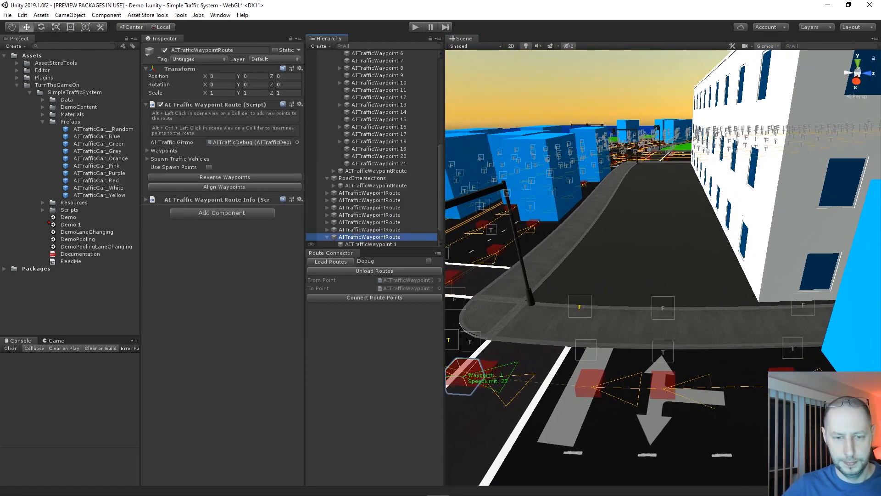
# Connect the assigned approach-lane point to waypoint 1 of the left-turn route and unload the routes
pyautogui.moveTo(643, 303); pyautogui.dragTo(693, 277, button='middle')
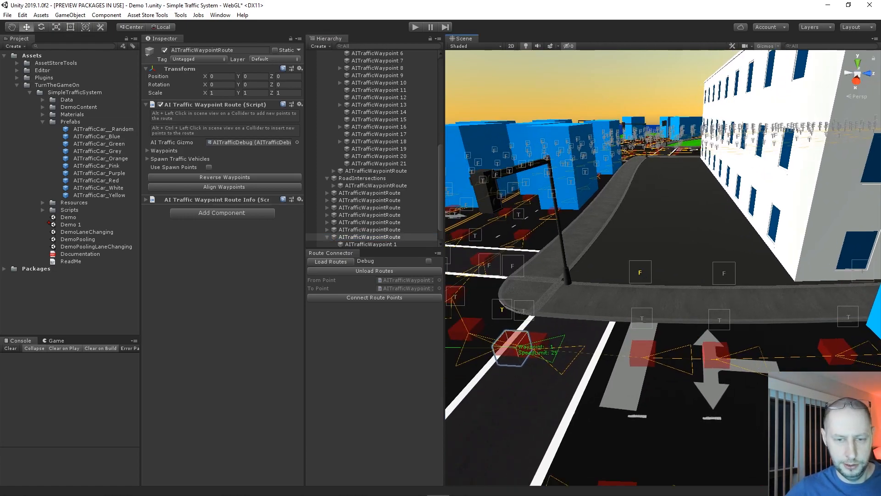
pyautogui.click(373, 297)
pyautogui.moveTo(663, 268); pyautogui.dragTo(554, 306, button='right')
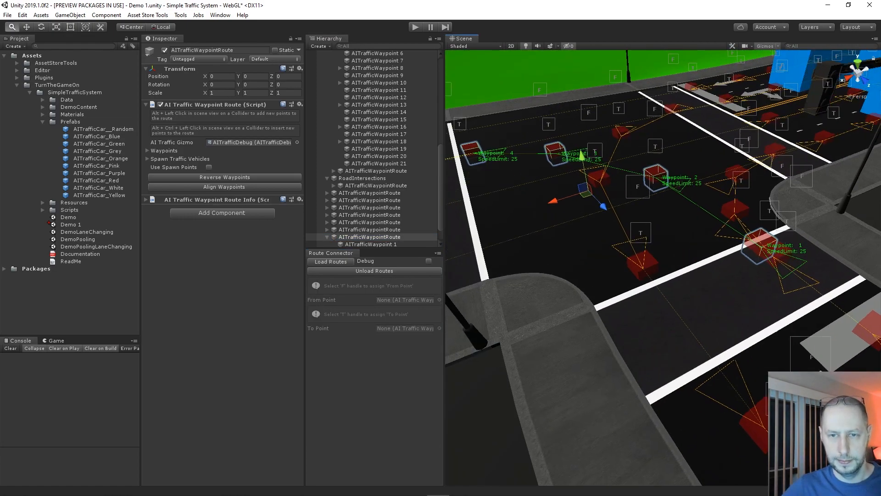
pyautogui.scroll(-8, 662, 268)
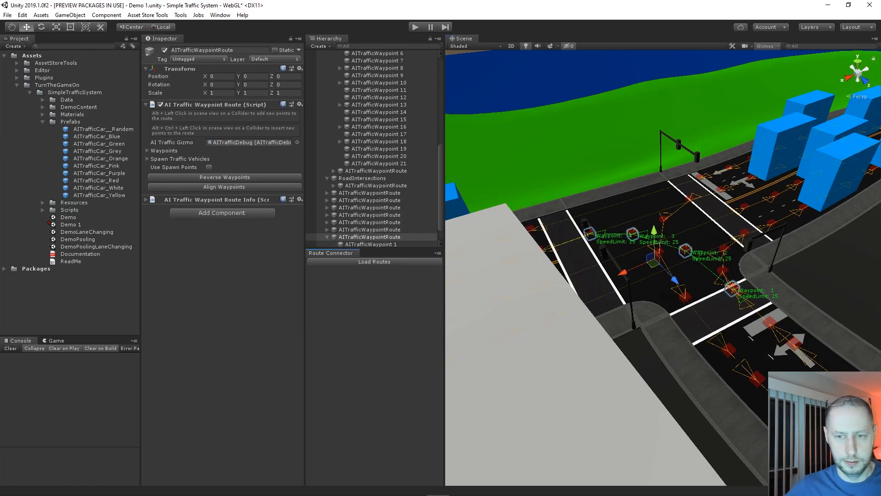
# Collapse the scene hierarchy and create a new AI traffic waypoint route
pyautogui.scroll(8, 663, 268)
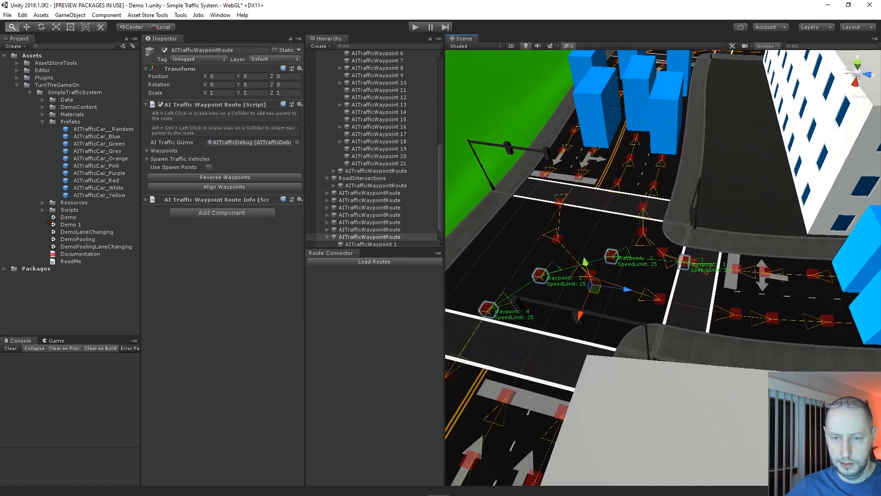
pyautogui.scroll(10, 663, 268)
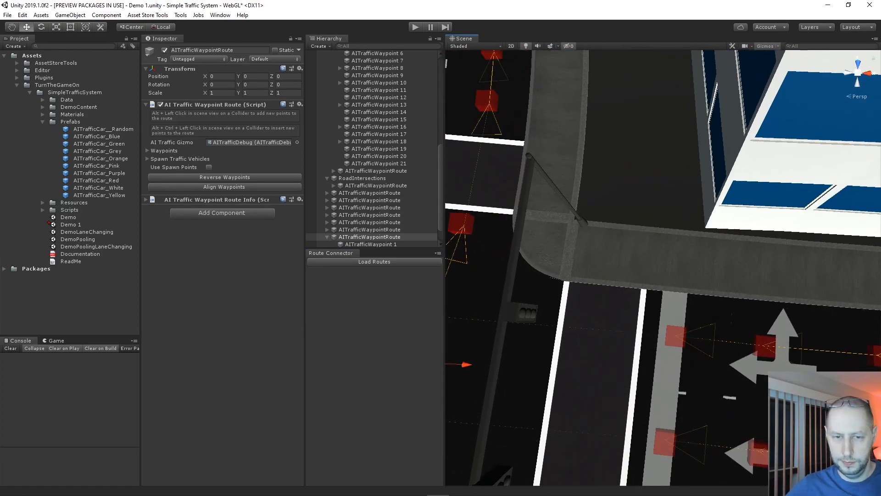
pyautogui.moveTo(574, 275); pyautogui.dragTo(752, 269, button='middle')
pyautogui.scroll(10, 372, 223)
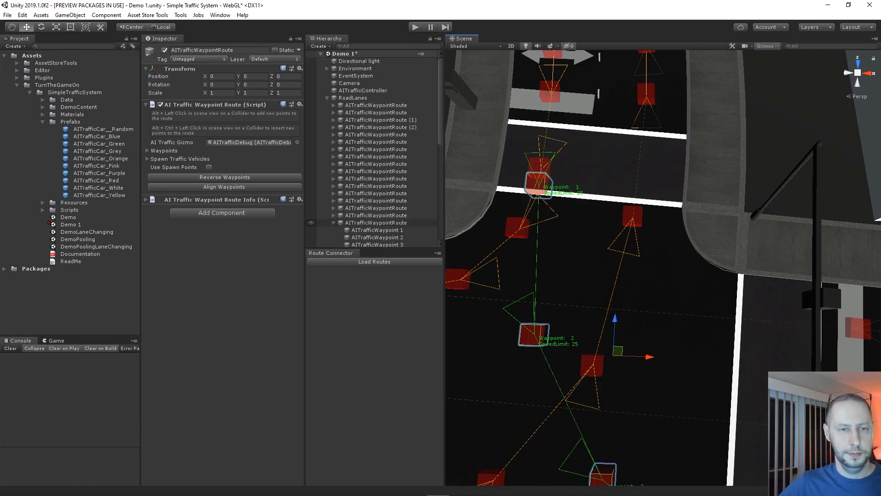
pyautogui.keyDown('alt'); pyautogui.click(320, 54); pyautogui.keyUp('alt')
pyautogui.click(321, 54)
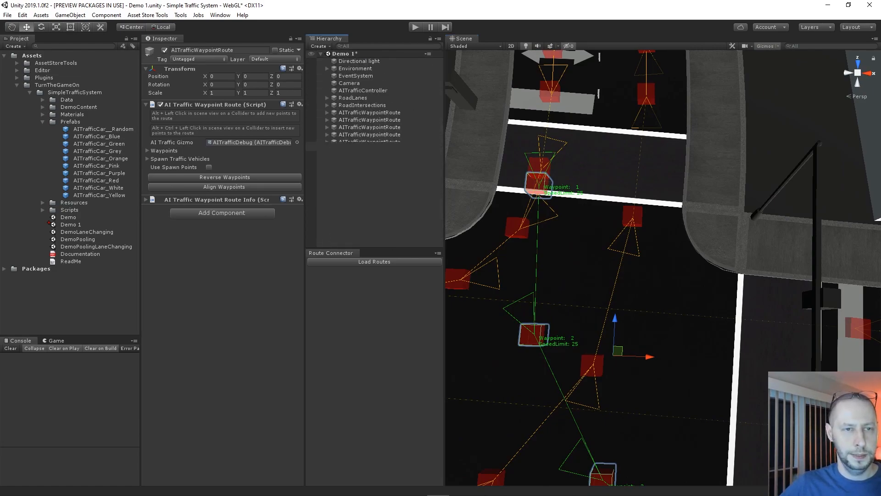
pyautogui.click(374, 202)
pyautogui.hotkey('ctrl', 'alt', 'r')
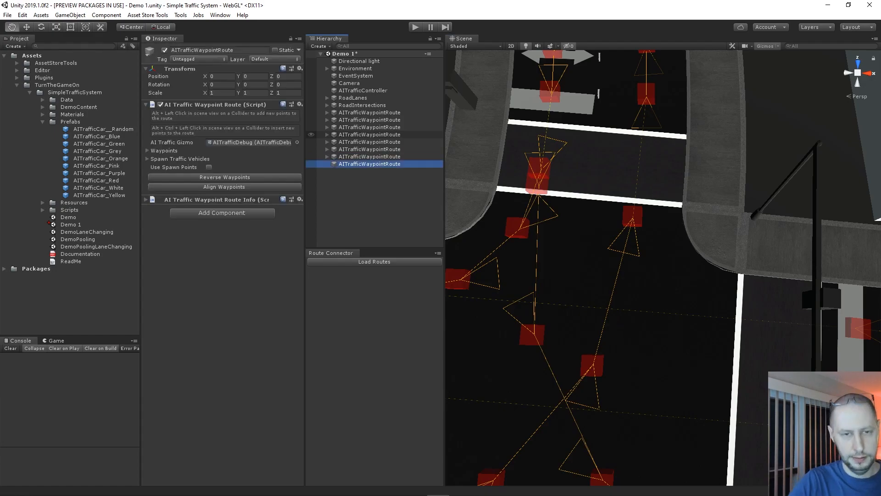
# Add four waypoints to the new route, turning right from the side road around the corner into the main road's outer exit lane
pyautogui.moveTo(662, 268); pyautogui.dragTo(605, 249, button='middle')
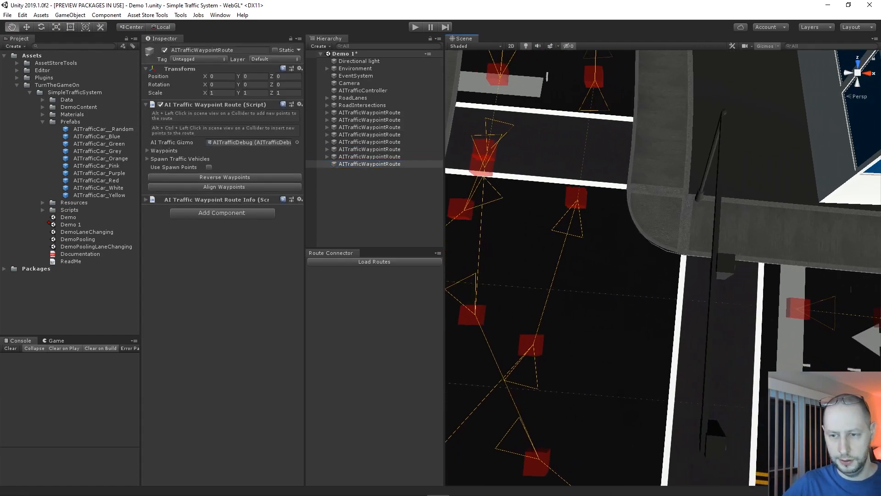
pyautogui.keyDown('alt'); pyautogui.click(730, 298); pyautogui.keyUp('alt')
pyautogui.keyDown('alt'); pyautogui.click(660, 290); pyautogui.keyUp('alt')
pyautogui.keyDown('alt'); pyautogui.click(609, 241); pyautogui.keyUp('alt')
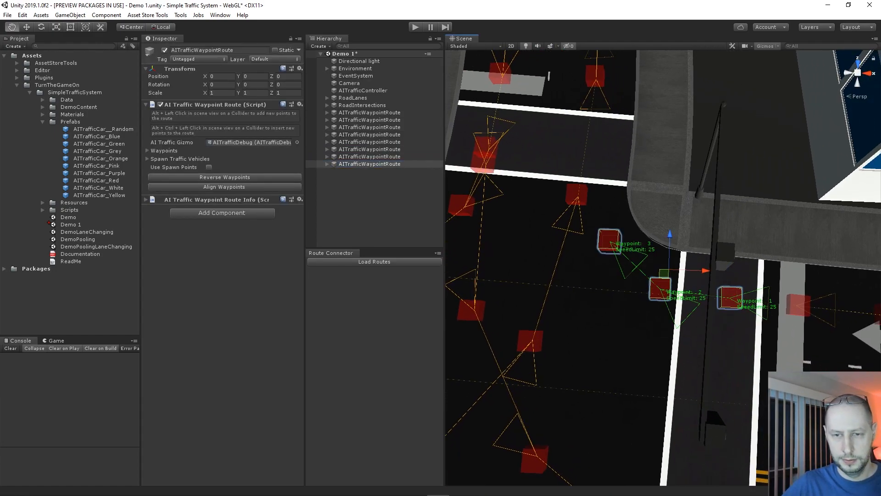
pyautogui.keyDown('alt'); pyautogui.click(579, 163); pyautogui.keyUp('alt')
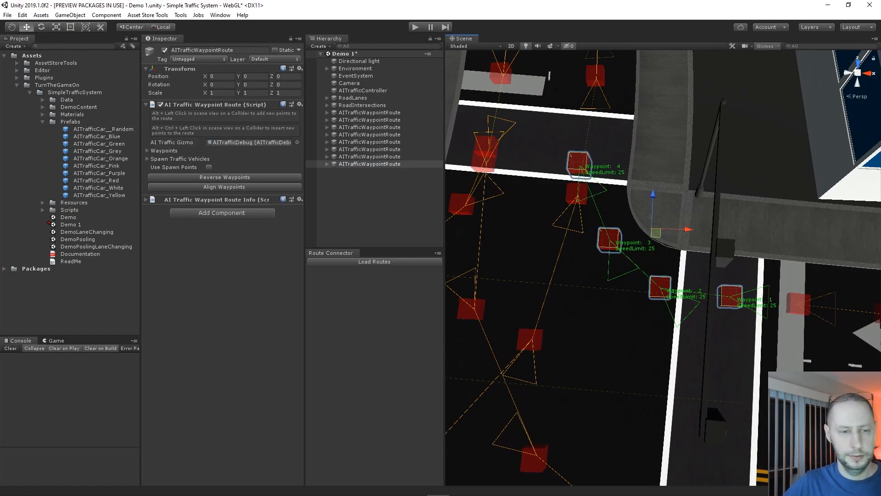
# Load the routes and connect the last point of the side road's outer approach lane to waypoint 1 of the right-turn route
pyautogui.click(374, 262)
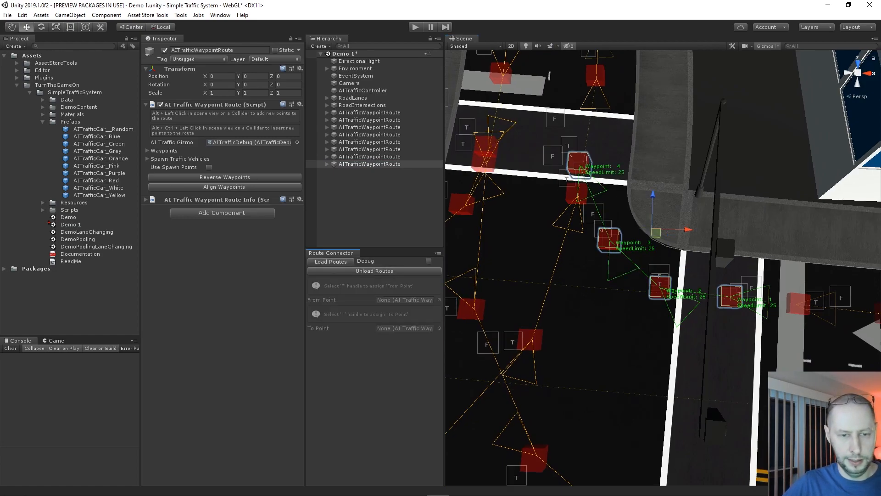
pyautogui.scroll(10, 663, 268)
pyautogui.keyDown('alt'); pyautogui.moveTo(663, 268); pyautogui.dragTo(663, 207); pyautogui.keyUp('alt')
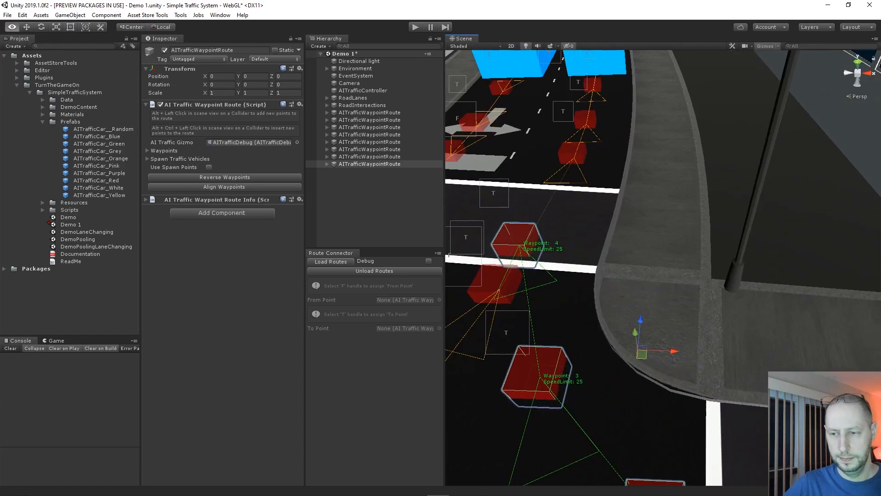
pyautogui.keyDown('alt'); pyautogui.moveTo(663, 207); pyautogui.dragTo(688, 207, button='right'); pyautogui.keyUp('alt')
pyautogui.moveTo(734, 344); pyautogui.dragTo(596, 206, button='middle')
pyautogui.scroll(-2, 664, 268)
pyautogui.moveTo(759, 250); pyautogui.dragTo(782, 196, button='right')
pyautogui.click(782, 193)
pyautogui.click(564, 318)
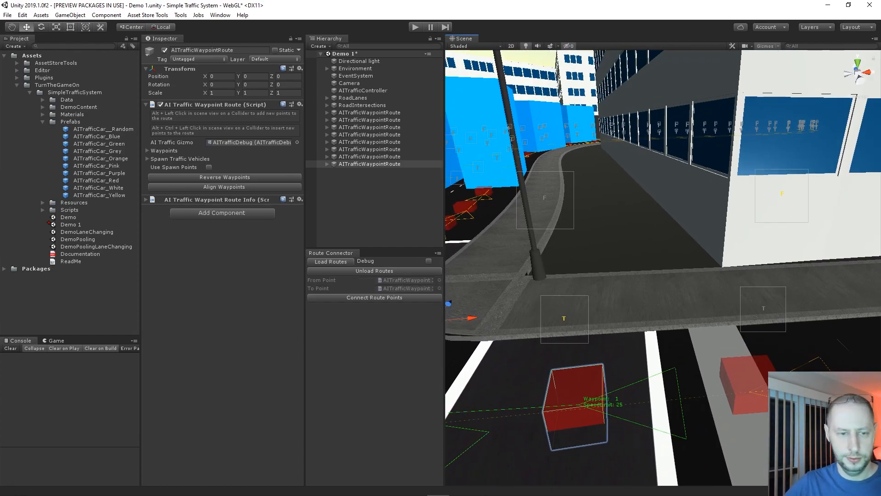
pyautogui.click(374, 297)
# Connect waypoint 4 of the right-turn route to the first point of the main road's outer exit lane and unload the routes
pyautogui.keyDown('alt'); pyautogui.moveTo(689, 275); pyautogui.dragTo(849, 294); pyautogui.keyUp('alt')
pyautogui.moveTo(621, 332); pyautogui.dragTo(863, 340, button='middle')
pyautogui.keyDown('alt'); pyautogui.moveTo(670, 311); pyautogui.dragTo(716, 303, button='right'); pyautogui.keyUp('alt')
pyautogui.keyDown('alt'); pyautogui.moveTo(688, 257); pyautogui.dragTo(748, 248); pyautogui.keyUp('alt')
pyautogui.click(753, 207)
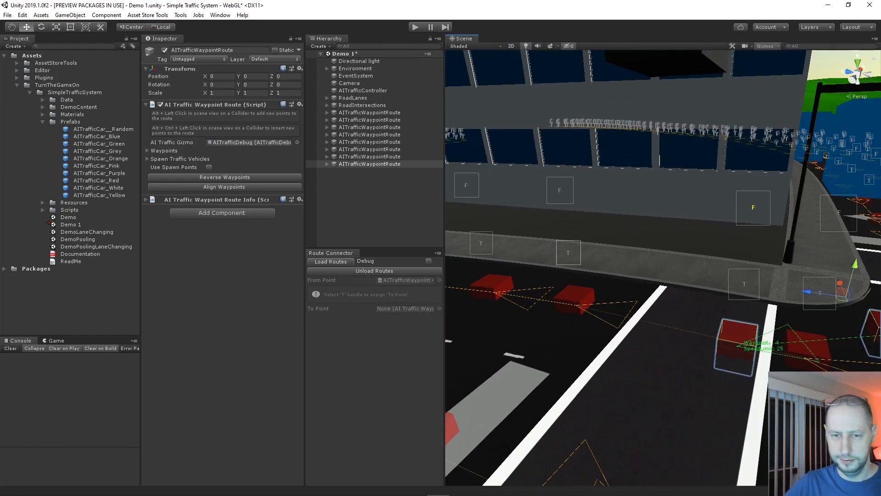
pyautogui.click(568, 252)
pyautogui.click(374, 297)
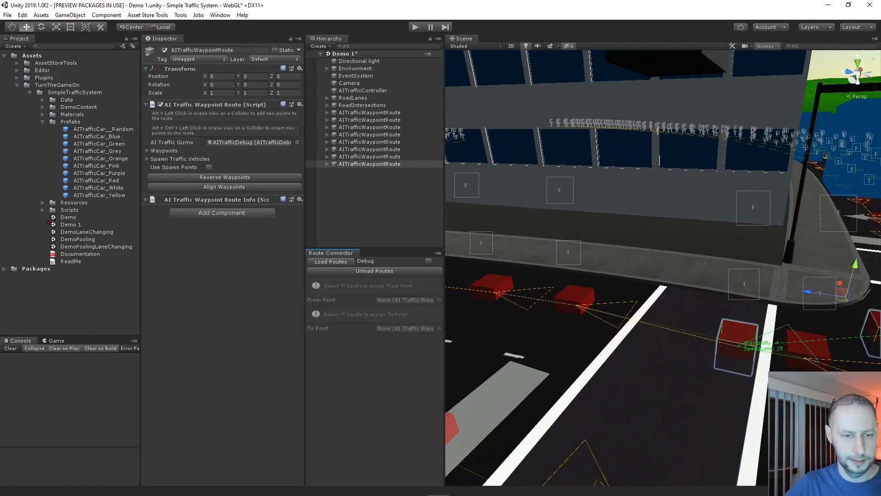
pyautogui.click(374, 270)
# Move all the loose AITrafficWaypointRoute objects under RoadIntersections
pyautogui.scroll(-12, 663, 267)
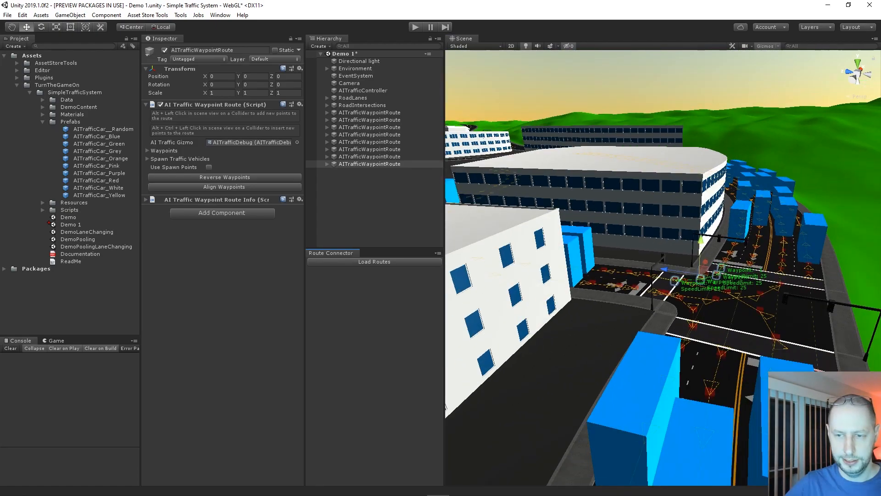
pyautogui.moveTo(663, 268); pyautogui.dragTo(532, 335, button='right')
pyautogui.scroll(-3, 663, 268)
pyautogui.moveTo(664, 268); pyautogui.dragTo(583, 259, button='right')
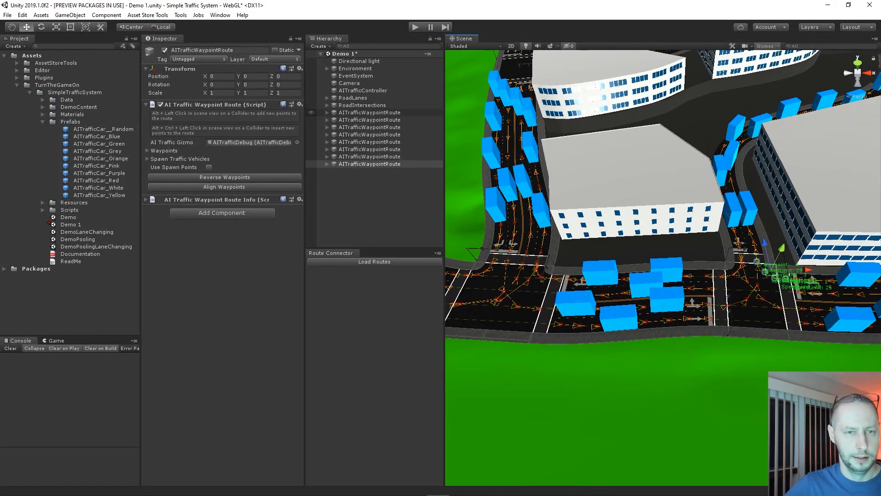
pyautogui.keyDown('shift'); pyautogui.click(370, 112); pyautogui.keyUp('shift')
pyautogui.moveTo(370, 115); pyautogui.dragTo(362, 105)
pyautogui.click(327, 105)
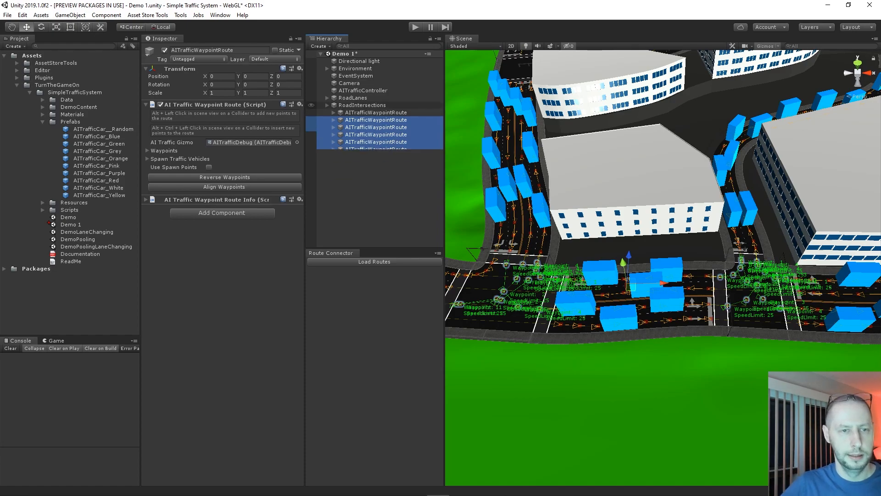
# Expand every route under RoadIntersections and select everything from the first route's waypoint 1 to the last route's waypoint 4
pyautogui.keyDown('alt'); pyautogui.click(327, 105); pyautogui.keyUp('alt')
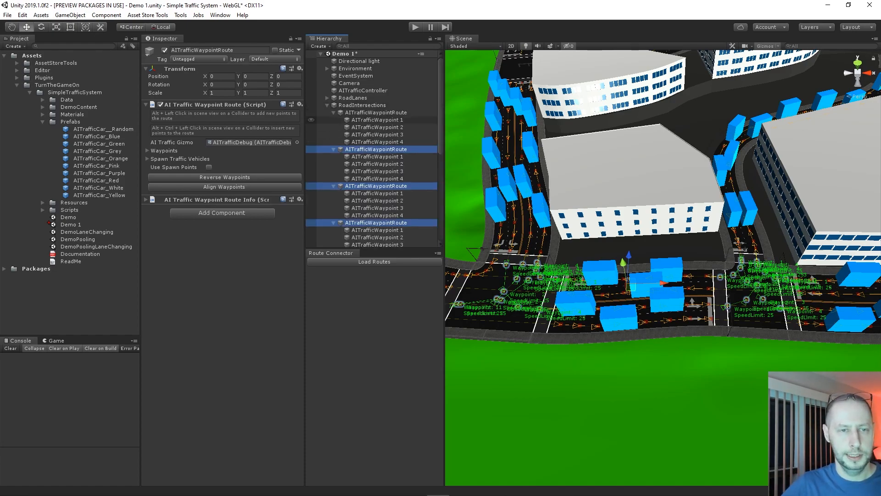
pyautogui.keyDown('alt'); pyautogui.click(327, 105); pyautogui.keyUp('alt')
pyautogui.keyDown('alt'); pyautogui.click(328, 106); pyautogui.keyUp('alt')
pyautogui.keyDown('alt'); pyautogui.click(327, 105); pyautogui.keyUp('alt')
pyautogui.keyDown('alt'); pyautogui.click(328, 105); pyautogui.keyUp('alt')
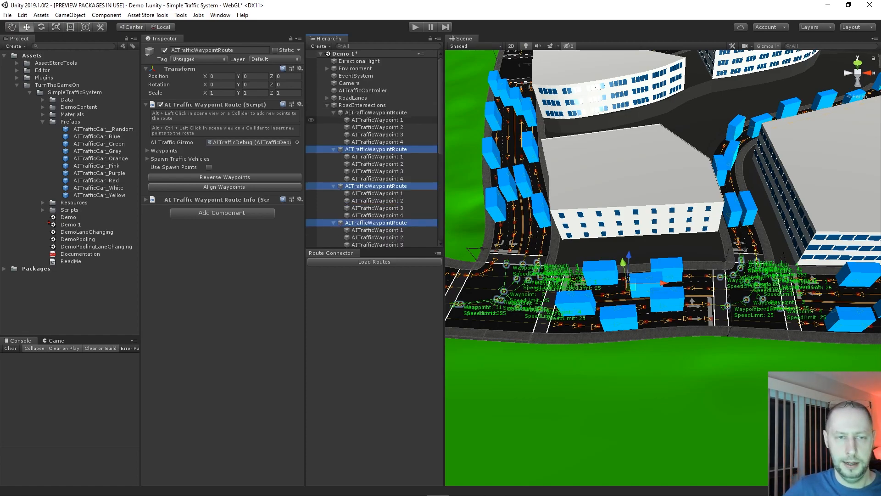
pyautogui.scroll(-4, 374, 119)
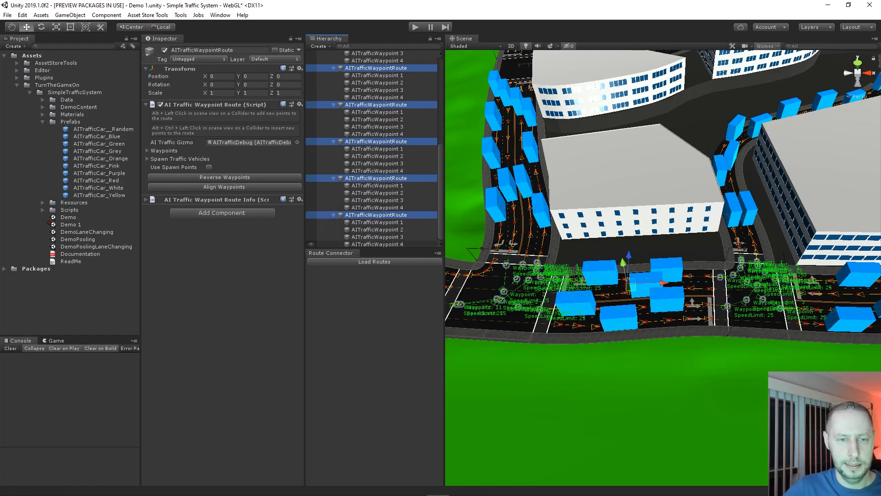
pyautogui.click(321, 244)
pyautogui.scroll(5, 312, 184)
pyautogui.keyDown('shift'); pyautogui.click(375, 119); pyautogui.keyUp('shift')
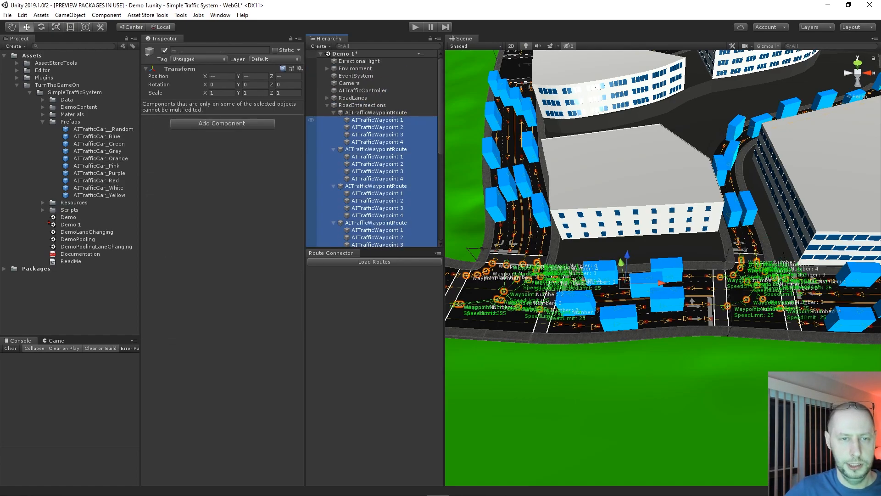
# Remove the parent route objects from the selection and set the Speed Limit of all the selected intersection waypoints to 10
pyautogui.keyDown('ctrl'); pyautogui.click(316, 149); pyautogui.keyUp('ctrl')
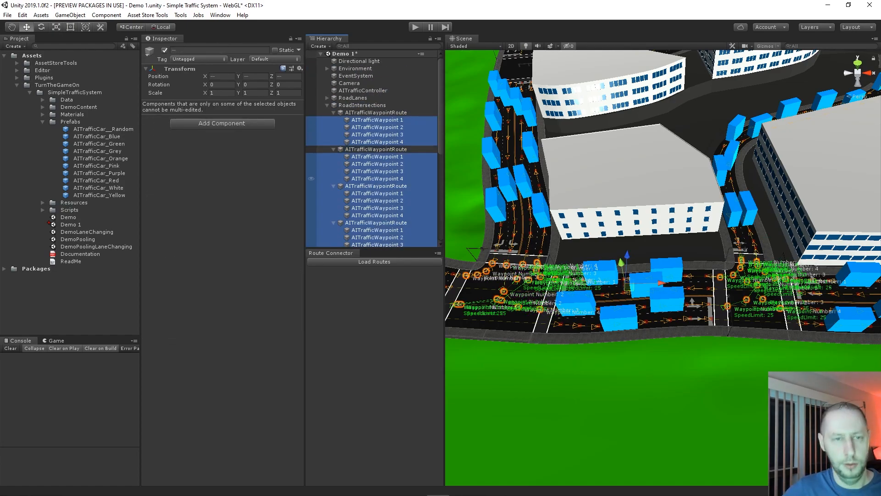
pyautogui.keyDown('ctrl'); pyautogui.click(317, 186); pyautogui.keyUp('ctrl')
pyautogui.scroll(-3, 317, 183)
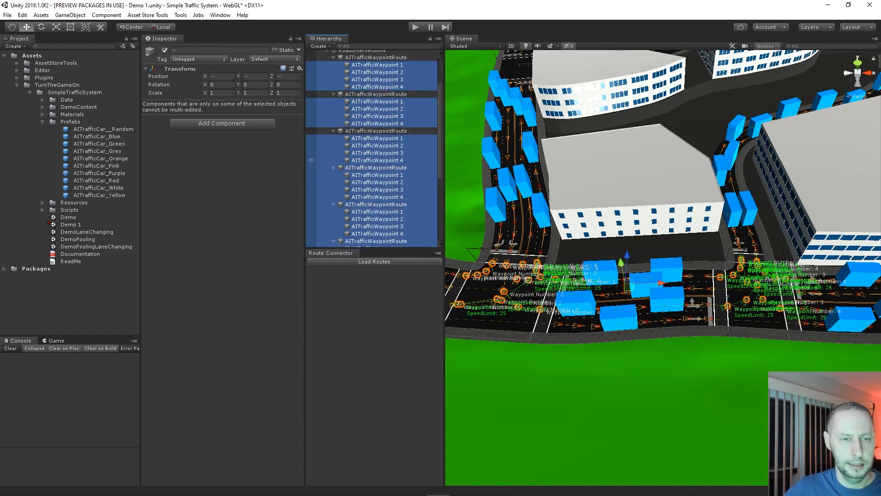
pyautogui.keyDown('ctrl'); pyautogui.click(375, 168); pyautogui.keyUp('ctrl')
pyautogui.keyDown('ctrl'); pyautogui.click(317, 204); pyautogui.keyUp('ctrl')
pyautogui.scroll(-6, 317, 205)
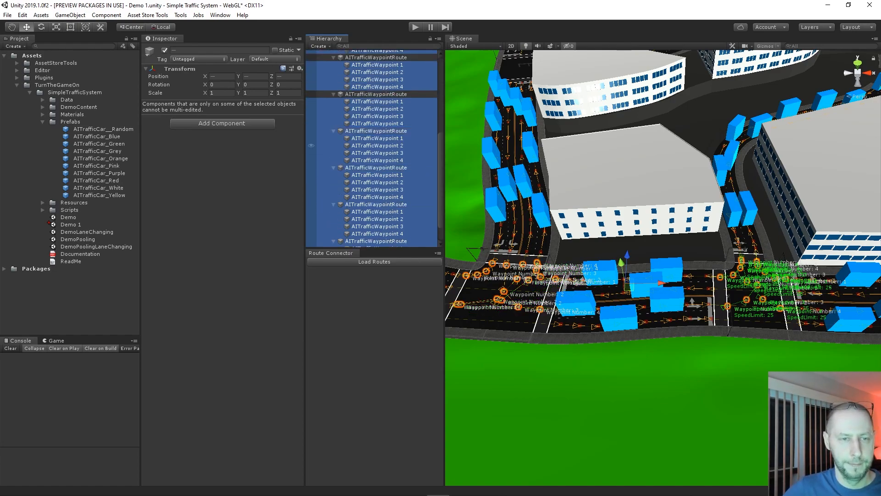
pyautogui.keyDown('ctrl'); pyautogui.click(316, 131); pyautogui.keyUp('ctrl')
pyautogui.keyDown('ctrl'); pyautogui.click(316, 168); pyautogui.keyUp('ctrl')
pyautogui.keyDown('ctrl'); pyautogui.click(316, 204); pyautogui.keyUp('ctrl')
pyautogui.scroll(-3, 317, 204)
pyautogui.keyDown('ctrl'); pyautogui.click(317, 215); pyautogui.keyUp('ctrl')
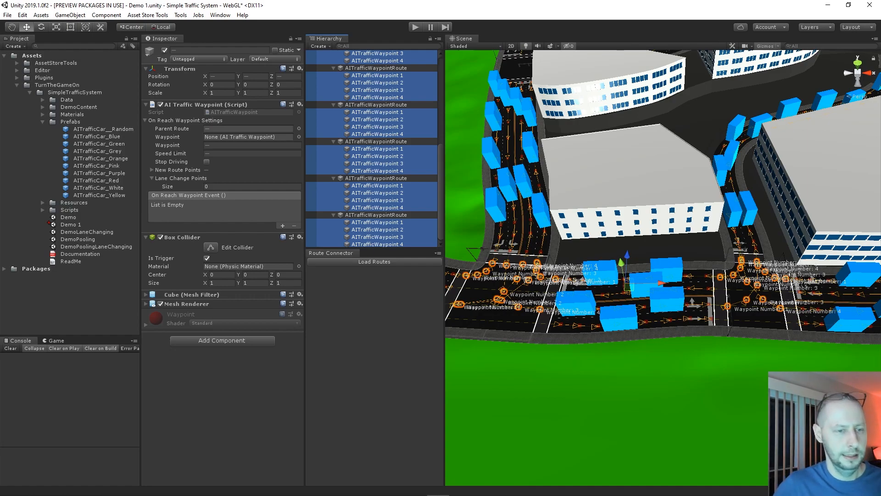
pyautogui.click(252, 153)
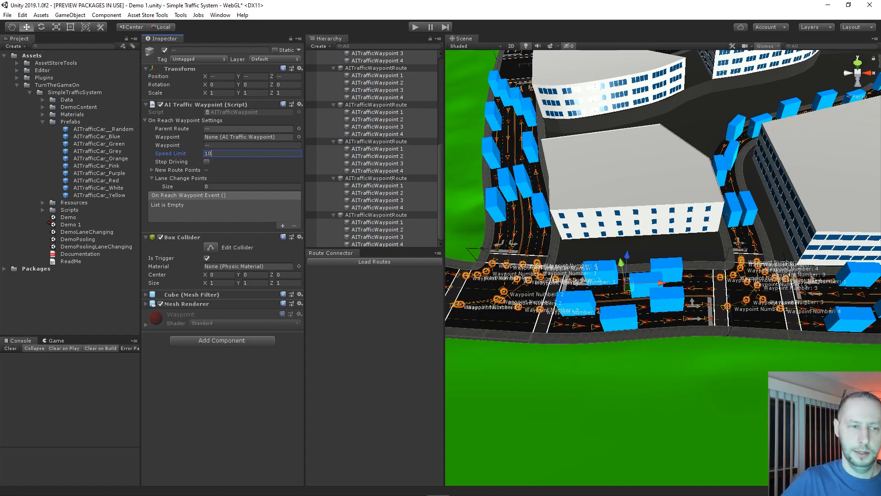
# Inspect the speed limits on the waypoints of the first AITrafficWaypointRoute under RoadIntersections
pyautogui.scroll(10, 374, 184)
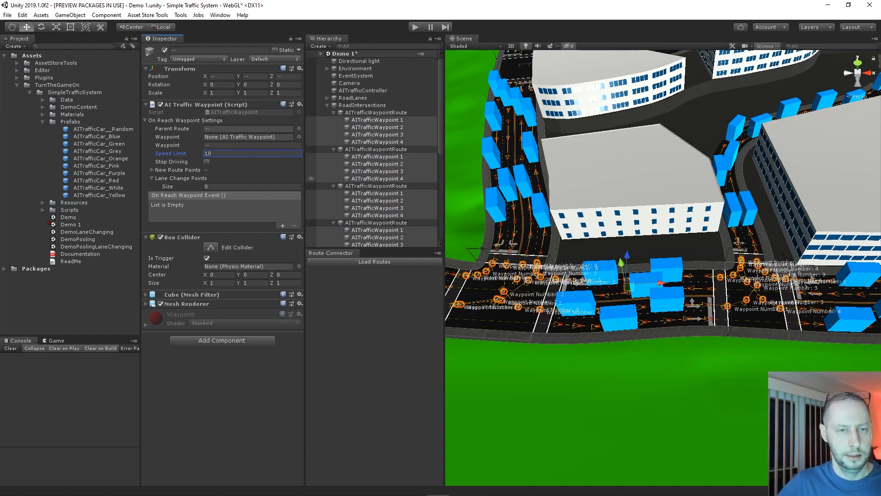
pyautogui.click(374, 113)
pyautogui.moveTo(643, 230); pyautogui.dragTo(553, 243, button='right')
pyautogui.press('a')
pyautogui.press('w')
pyautogui.scroll(10, 664, 268)
pyautogui.moveTo(663, 268); pyautogui.dragTo(572, 276, button='right')
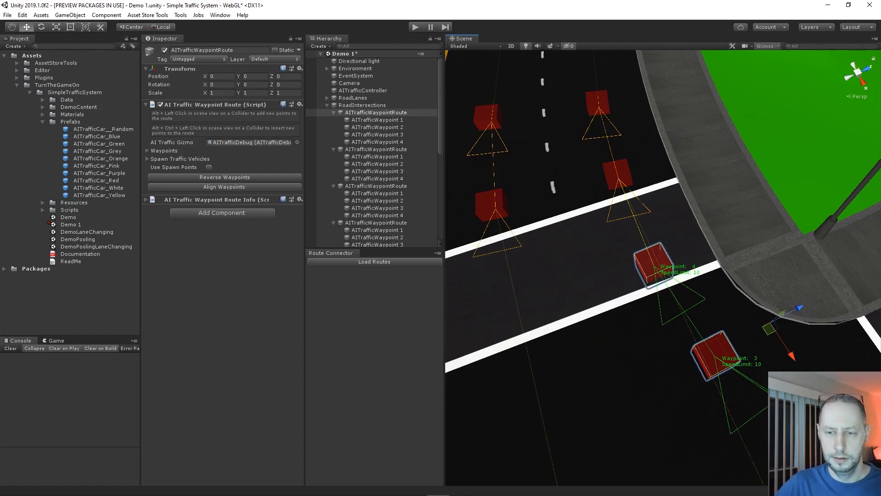
pyautogui.moveTo(688, 321); pyautogui.dragTo(482, 229, button='middle')
pyautogui.moveTo(482, 229)
pyautogui.keyDown('alt'); pyautogui.mouseDown(button='right')
pyautogui.moveTo(560, 220)
pyautogui.moveTo(478, 229)
pyautogui.mouseUp(button='right'); pyautogui.keyUp('alt')
pyautogui.moveTo(663, 268); pyautogui.dragTo(745, 268, button='right')
# Collapse every route under RoadIntersections and examine the second route's waypoints across the intersection
pyautogui.keyDown('alt'); pyautogui.click(327, 105); pyautogui.keyUp('alt')
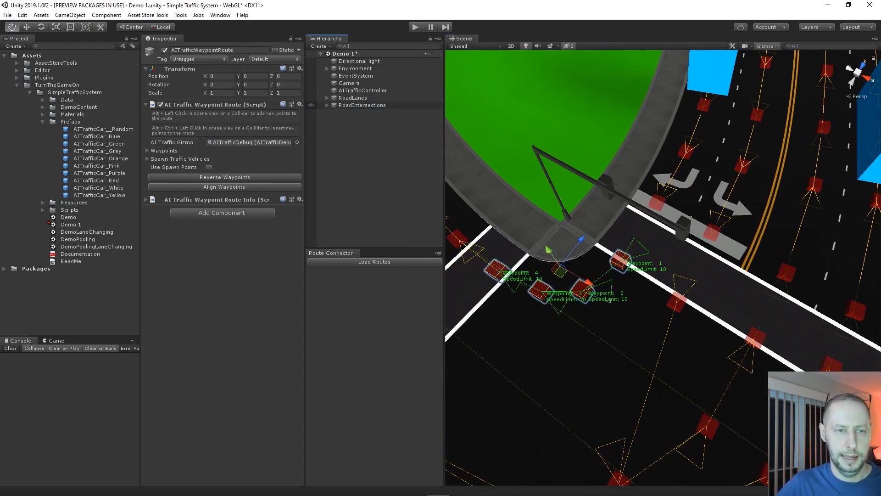
pyautogui.click(326, 105)
pyautogui.click(376, 119)
pyautogui.press('f')
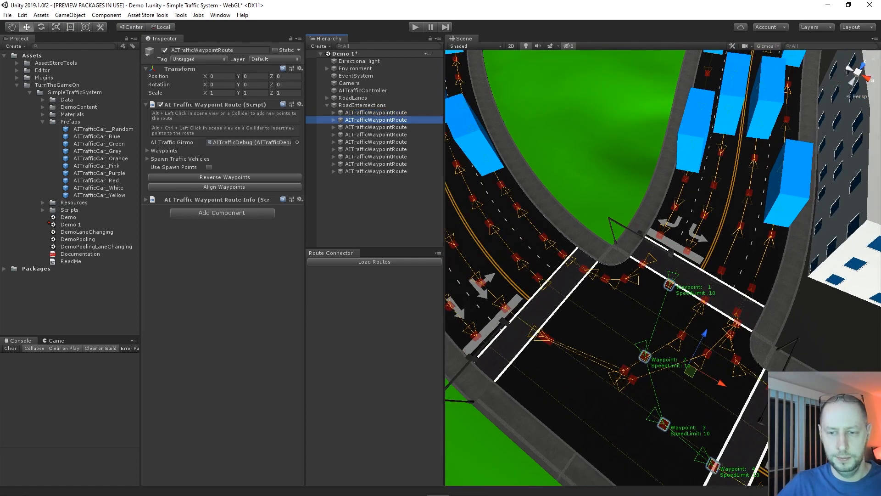
pyautogui.moveTo(643, 294); pyautogui.dragTo(674, 236, button='middle')
pyautogui.keyDown('alt'); pyautogui.moveTo(674, 236); pyautogui.dragTo(674, 236, button='right'); pyautogui.keyUp('alt')
pyautogui.moveTo(674, 236); pyautogui.dragTo(677, 236, button='middle')
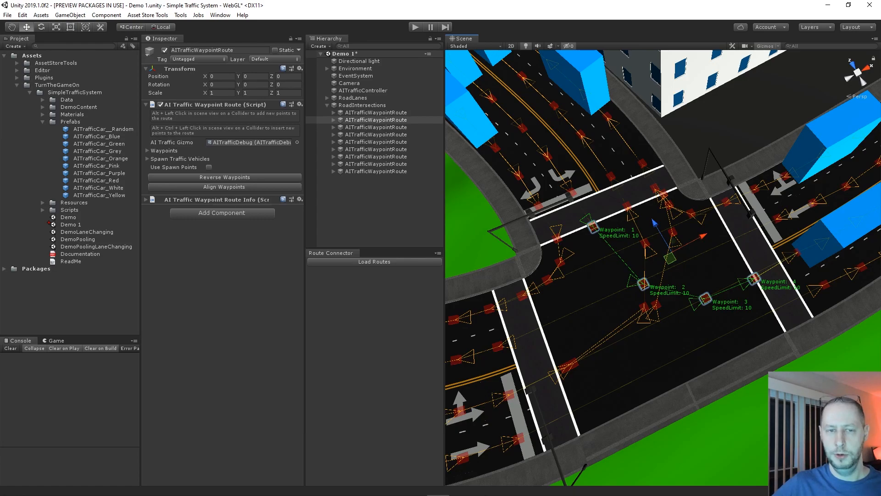
# Save the Demo 1 scene with nothing selected and close the Route Connector window
pyautogui.click(376, 209)
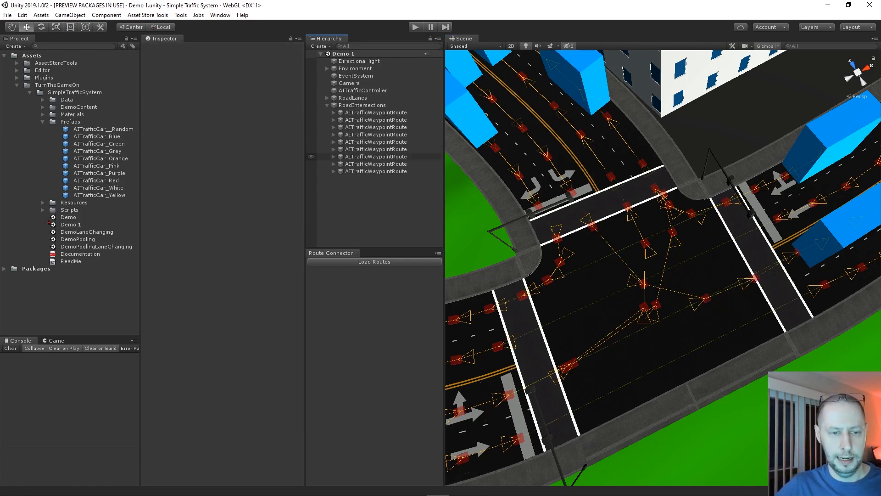
pyautogui.moveTo(661, 257); pyautogui.dragTo(618, 239, button='right')
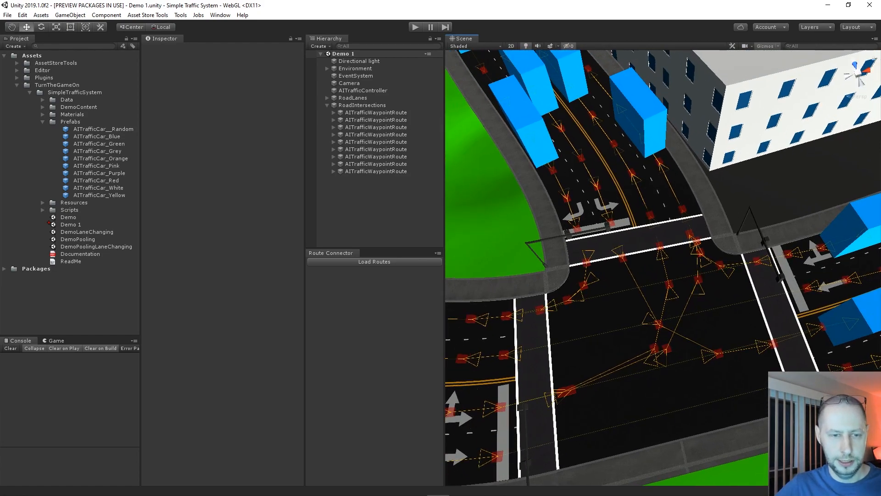
pyautogui.rightClick(330, 253)
pyautogui.click(354, 270)
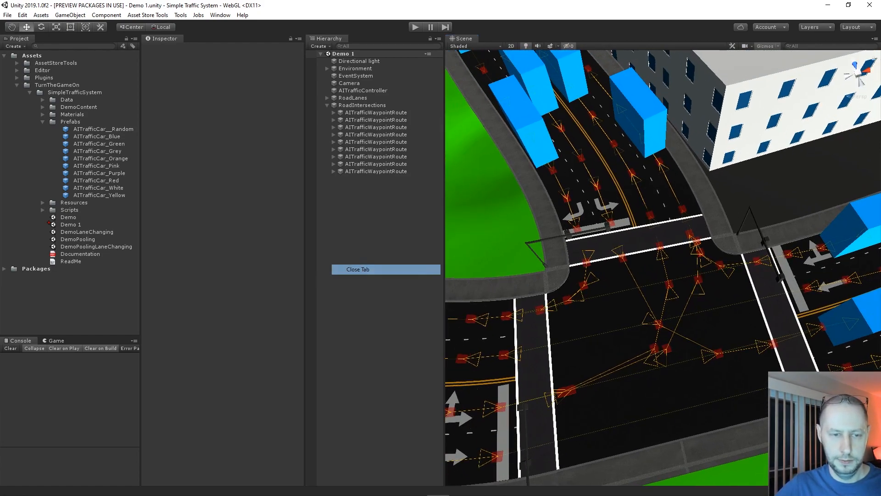
# Run the scene in play mode, watch the cars drive through the intersections, and stop the run
pyautogui.click(415, 27)
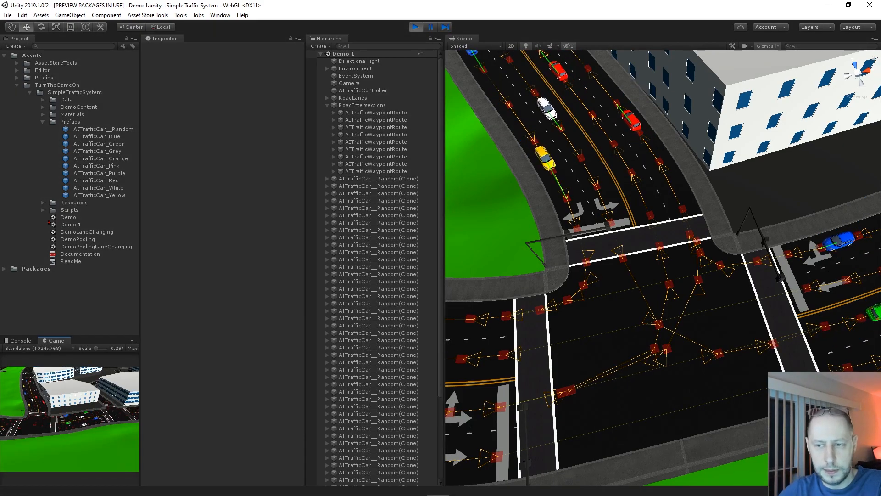
pyautogui.scroll(-10, 661, 267)
pyautogui.moveTo(661, 267); pyautogui.dragTo(660, 278, button='middle')
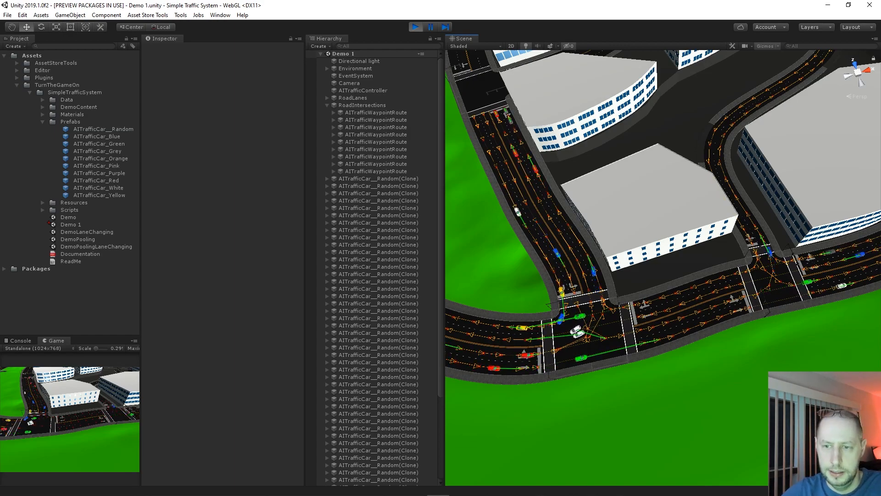
pyautogui.scroll(5, 661, 267)
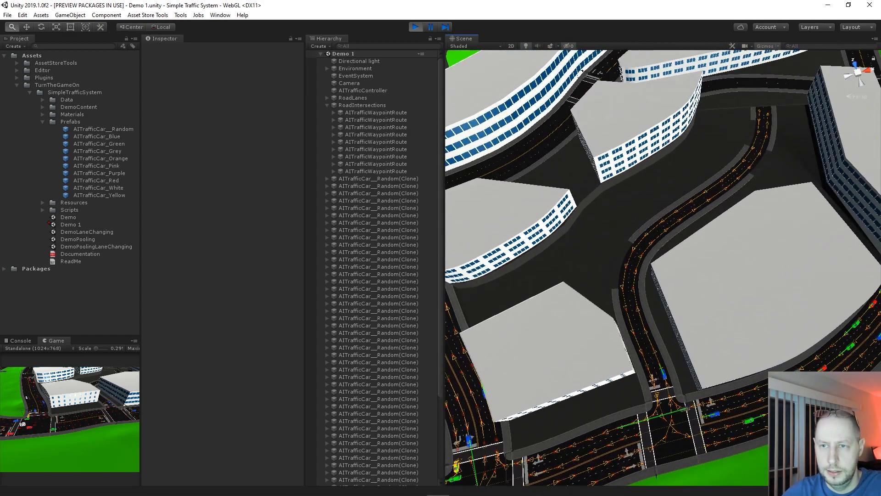
pyautogui.scroll(-3, 661, 266)
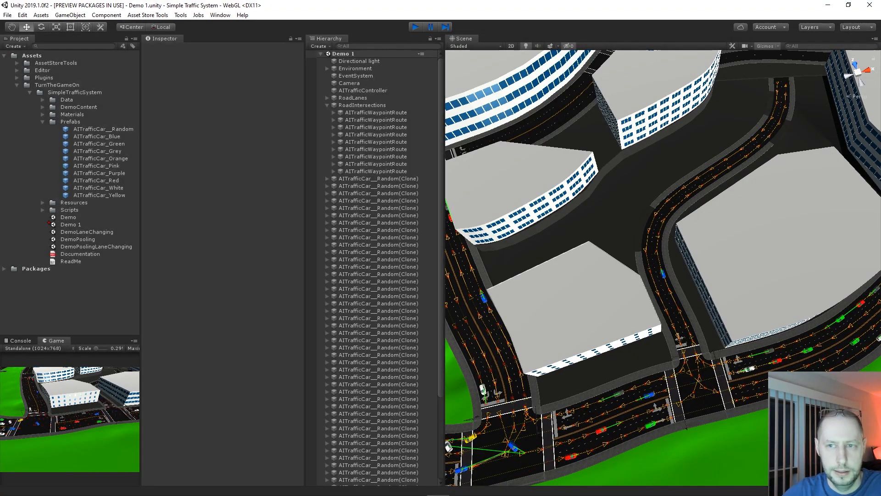
pyautogui.hotkey('ctrl', 'p')
pyautogui.scroll(4, 661, 266)
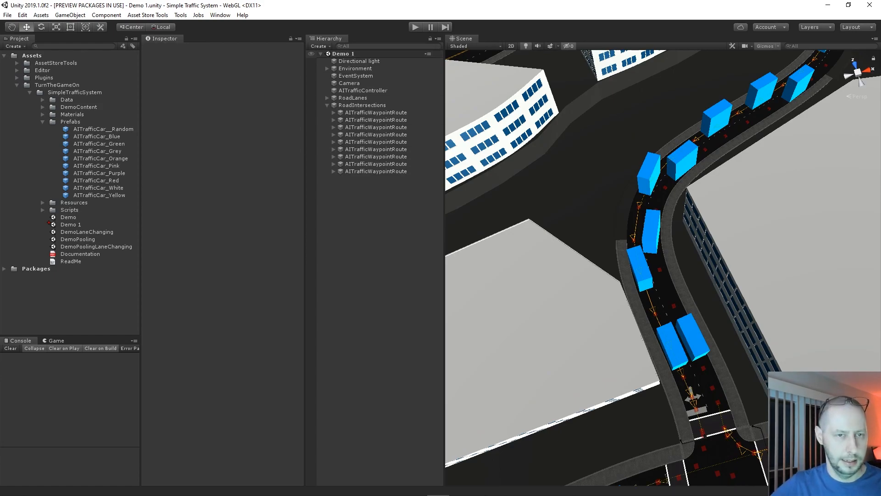
# Collapse RoadIntersections and add an AI Traffic Light Manager to the scene from the Simple Traffic System tools
pyautogui.click(326, 105)
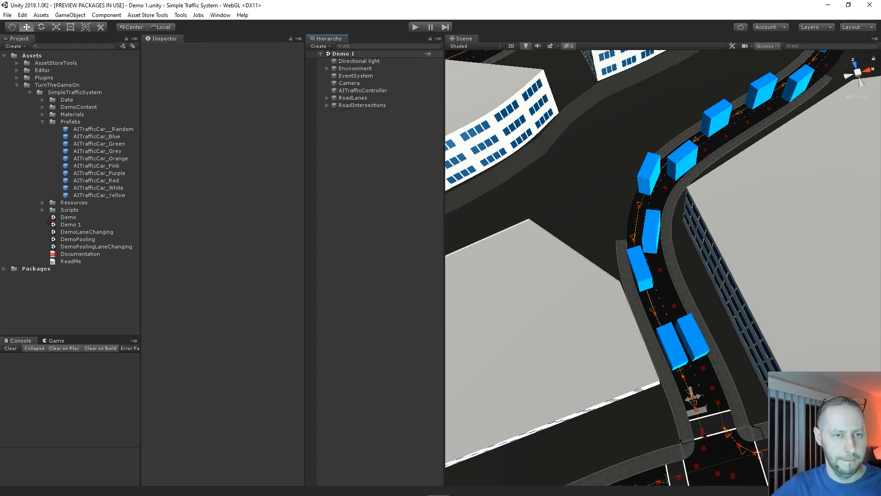
pyautogui.click(181, 15)
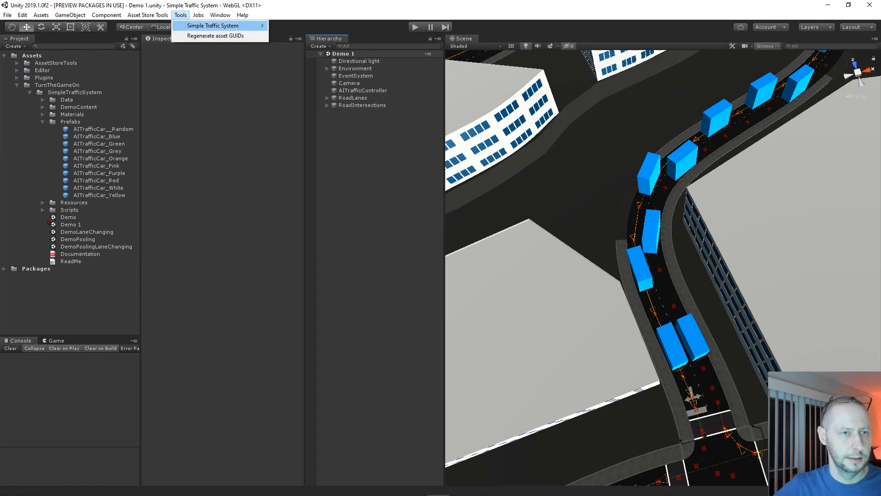
pyautogui.moveTo(213, 25)
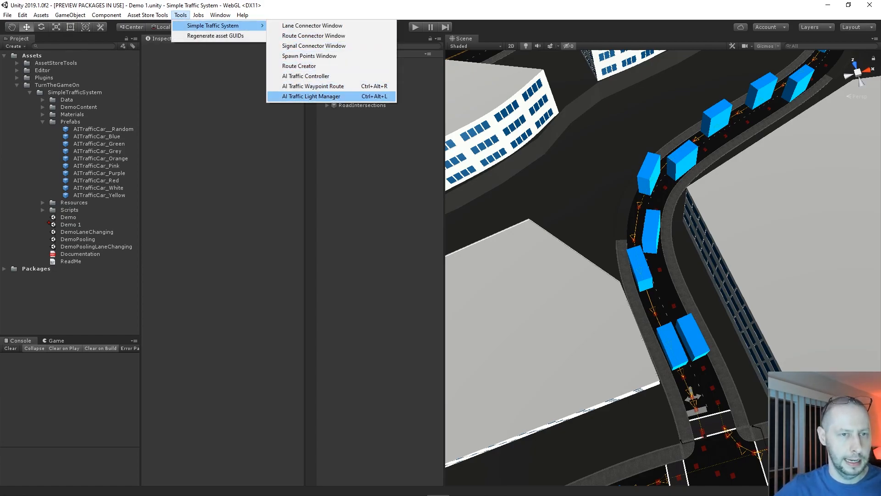
pyautogui.click(311, 96)
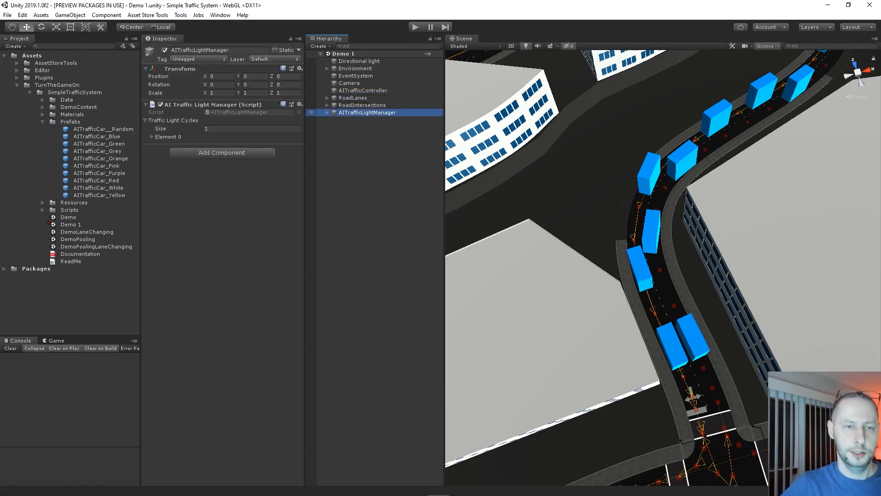
# Locate the AITrafficLightManager in the scene relative to the road network
pyautogui.click(180, 69)
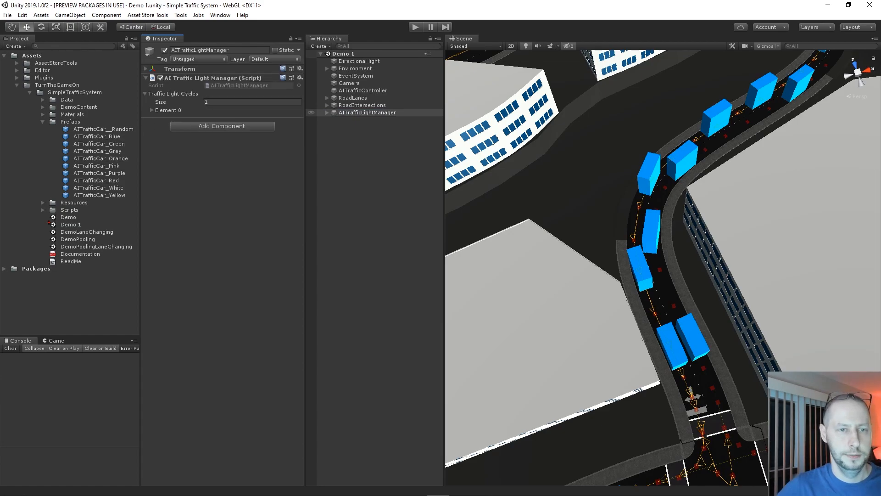
pyautogui.doubleClick(367, 112)
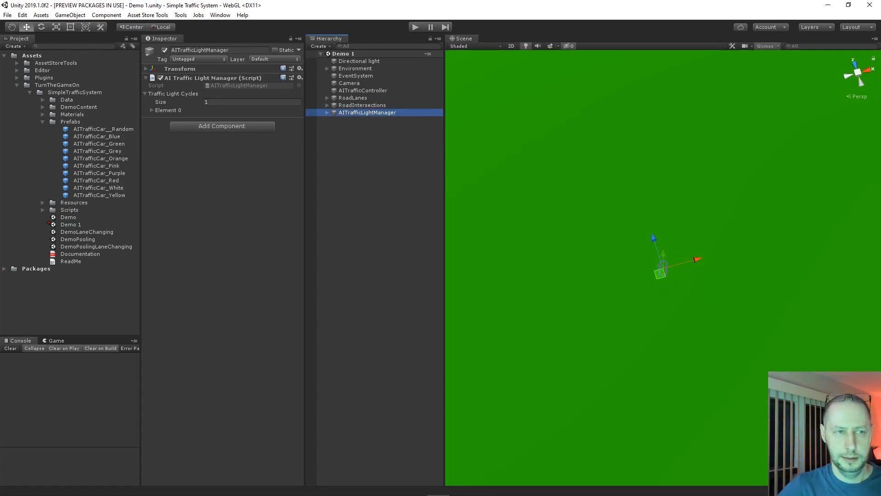
pyautogui.scroll(-10, 664, 268)
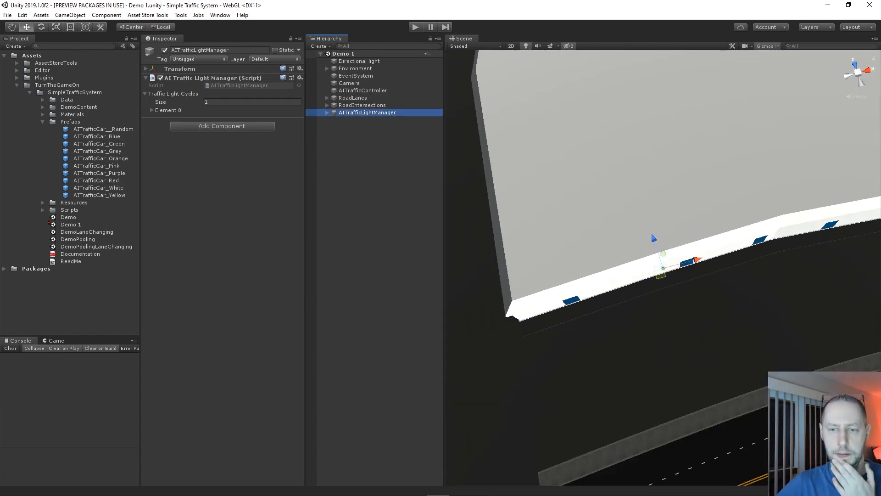
pyautogui.scroll(-8, 663, 268)
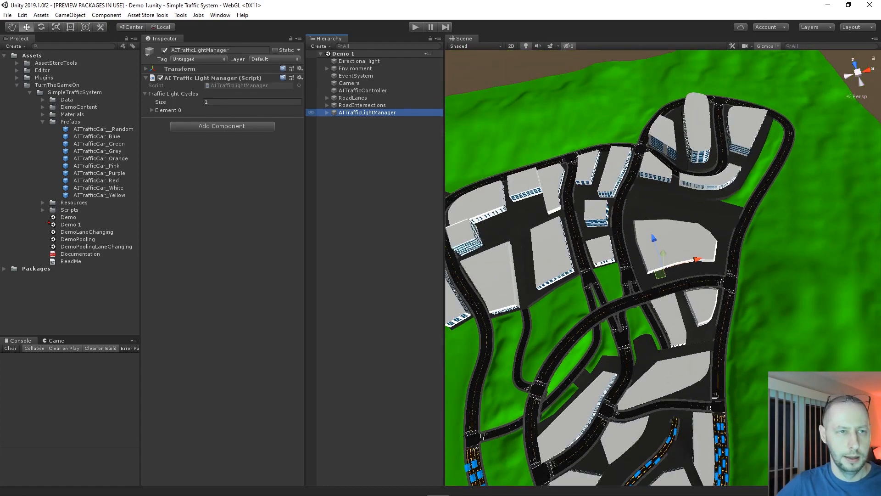
pyautogui.click(180, 69)
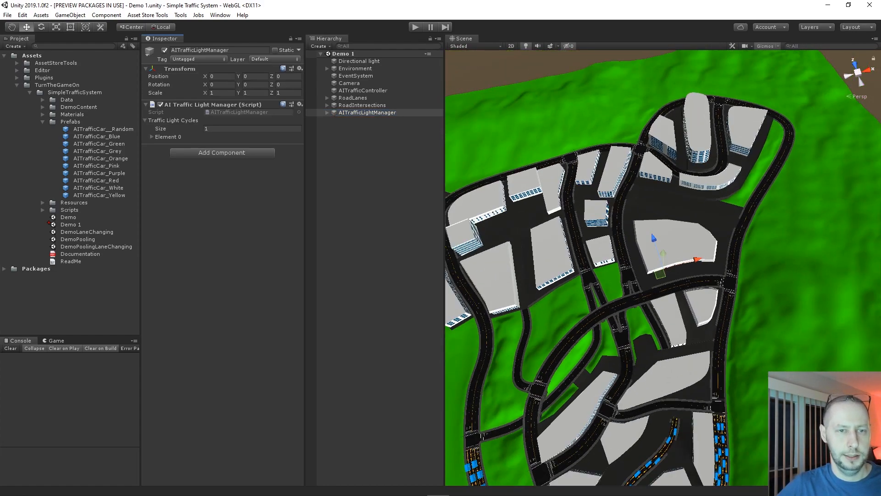
# Move the manager's AITrafficLight child across the map to the intersection with the existing signal poles
pyautogui.click(328, 112)
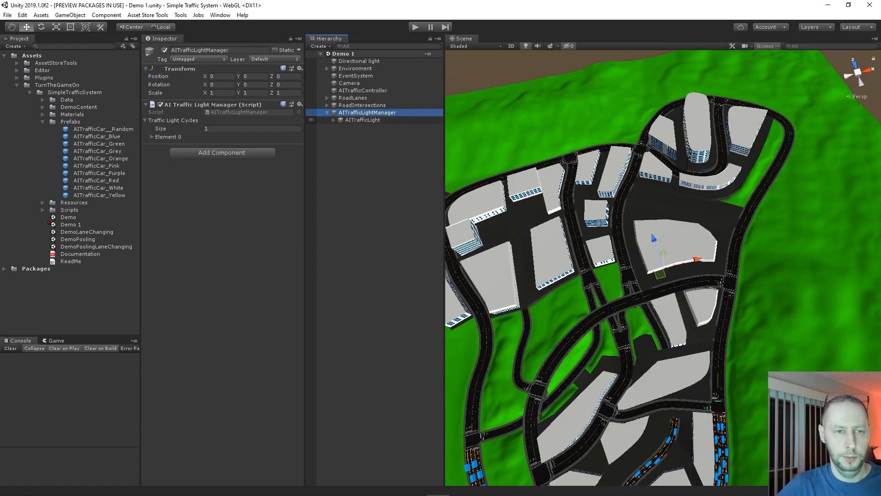
pyautogui.click(362, 120)
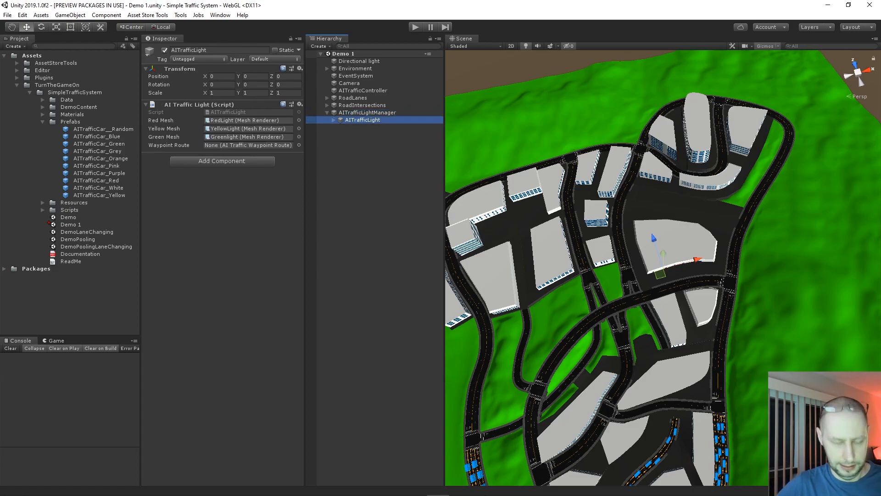
pyautogui.moveTo(654, 239); pyautogui.dragTo(711, 419)
pyautogui.moveTo(710, 419); pyautogui.dragTo(683, 239, button='middle')
pyautogui.moveTo(717, 263); pyautogui.dragTo(610, 309)
pyautogui.moveTo(653, 332); pyautogui.dragTo(644, 334)
pyautogui.press('f')
pyautogui.scroll(-10, 662, 268)
pyautogui.moveTo(663, 267); pyautogui.dragTo(514, 177, button='right')
pyautogui.press('s')
pyautogui.press('s')
pyautogui.moveTo(738, 338); pyautogui.dragTo(768, 106)
pyautogui.moveTo(769, 106); pyautogui.dragTo(804, 175, button='middle')
# Inspect the TrafficLights_TrafficLights_0_1 signal pole mesh around the intersection, then collapse Environment and clear the selection
pyautogui.click(679, 236)
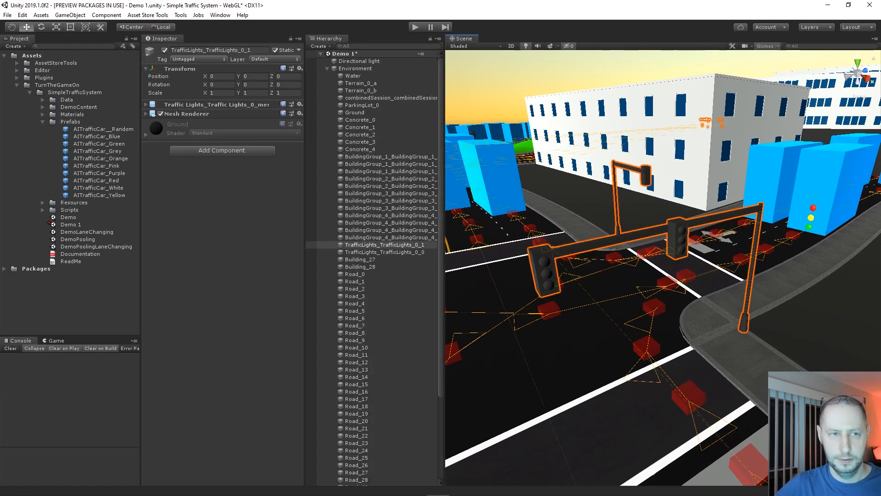
pyautogui.scroll(-6, 664, 267)
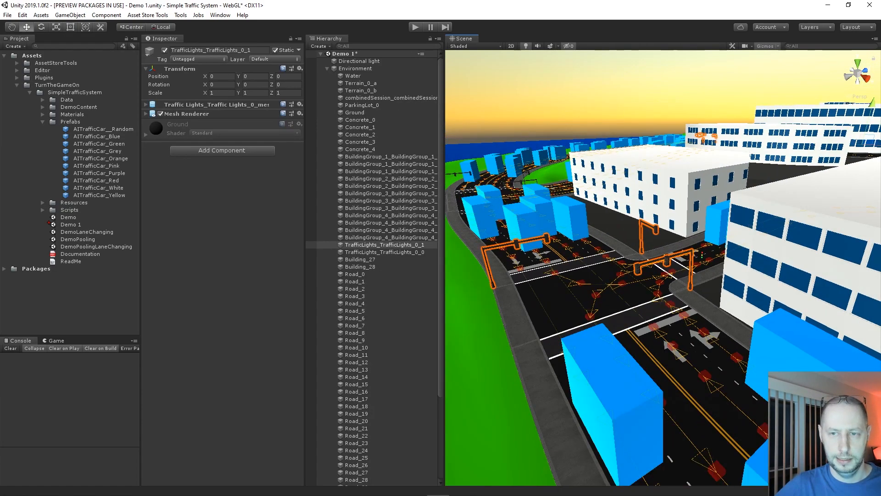
pyautogui.moveTo(663, 268); pyautogui.dragTo(709, 285, button='right')
pyautogui.press('w')
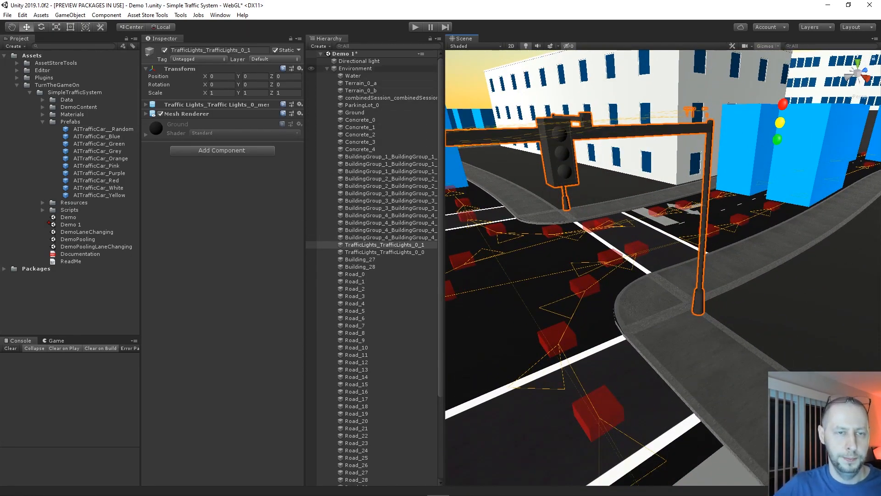
pyautogui.click(328, 69)
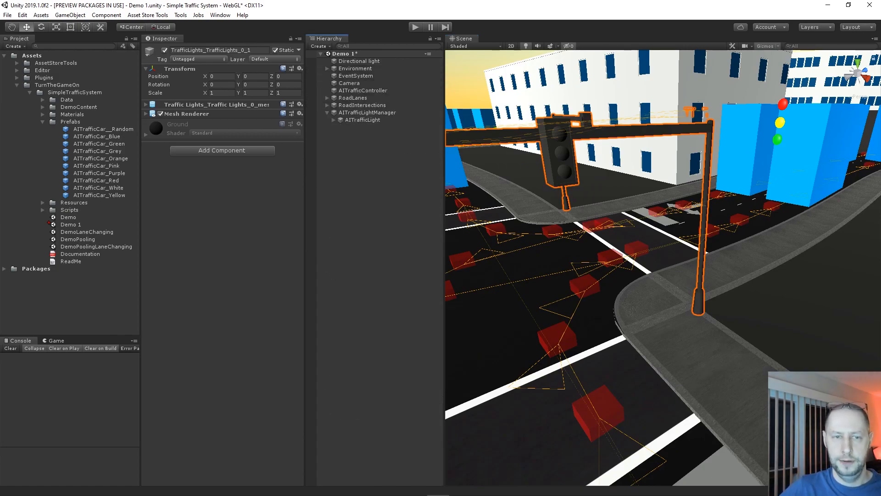
pyautogui.click(374, 193)
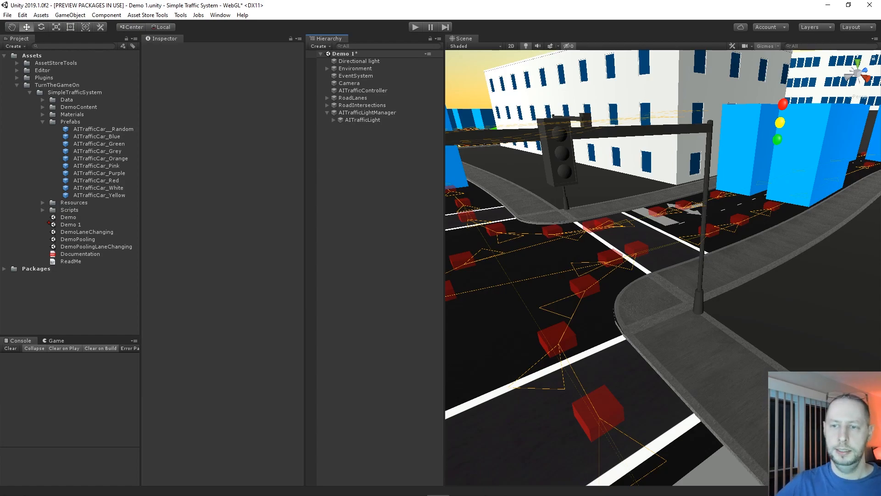
# Move AITrafficLight closer to the signal head on the pole arm, to about X -162.55, Z -428.89
pyautogui.click(362, 120)
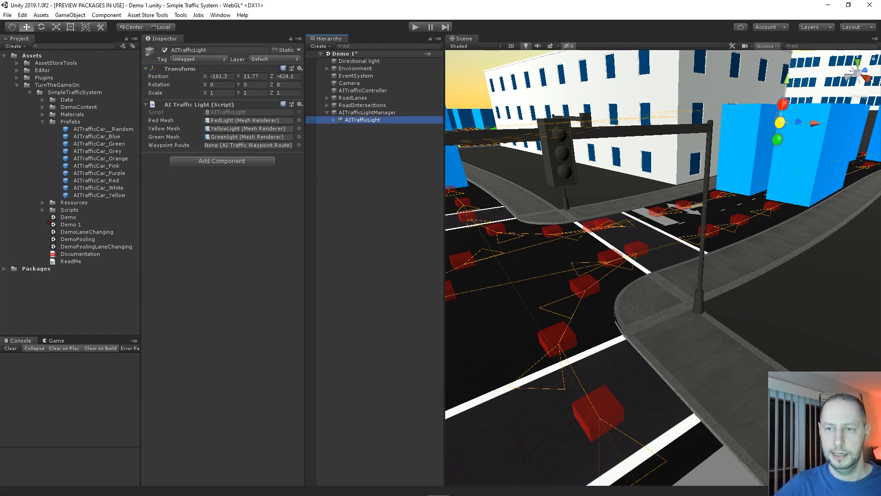
pyautogui.keyDown('alt'); pyautogui.moveTo(663, 239); pyautogui.dragTo(597, 293); pyautogui.keyUp('alt')
pyautogui.moveTo(663, 248); pyautogui.dragTo(633, 289, button='middle')
pyautogui.scroll(-5, 663, 268)
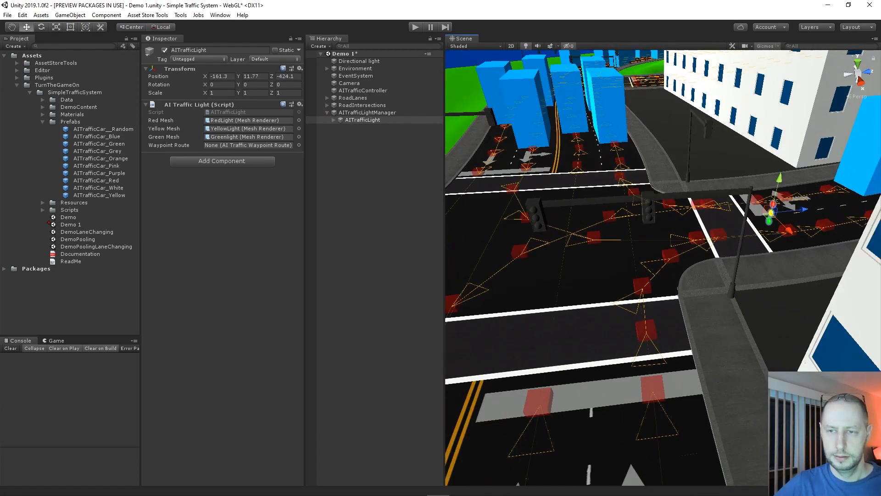
pyautogui.moveTo(795, 209); pyautogui.dragTo(683, 207)
pyautogui.press('f')
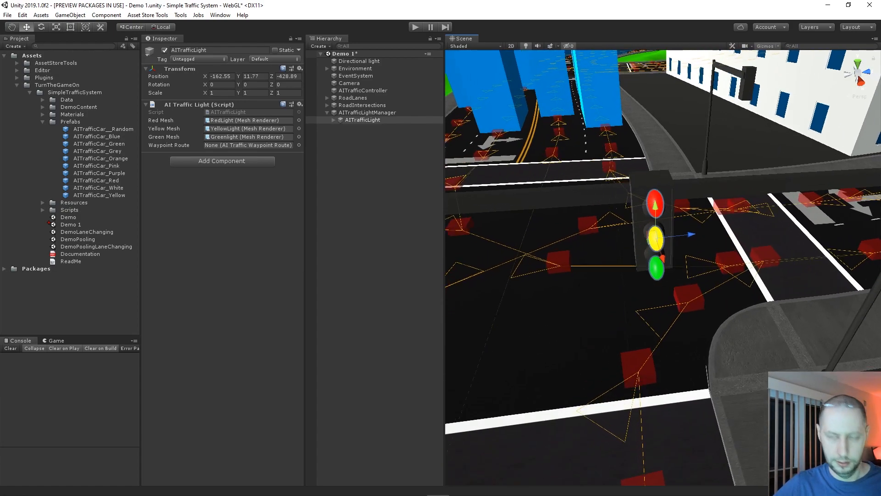
# Move AITrafficLight closer to the signal head on the pole arm, to about X -163.44, Y 11.23
pyautogui.moveTo(663, 267); pyautogui.dragTo(840, 271, button='right')
pyautogui.scroll(-5, 664, 268)
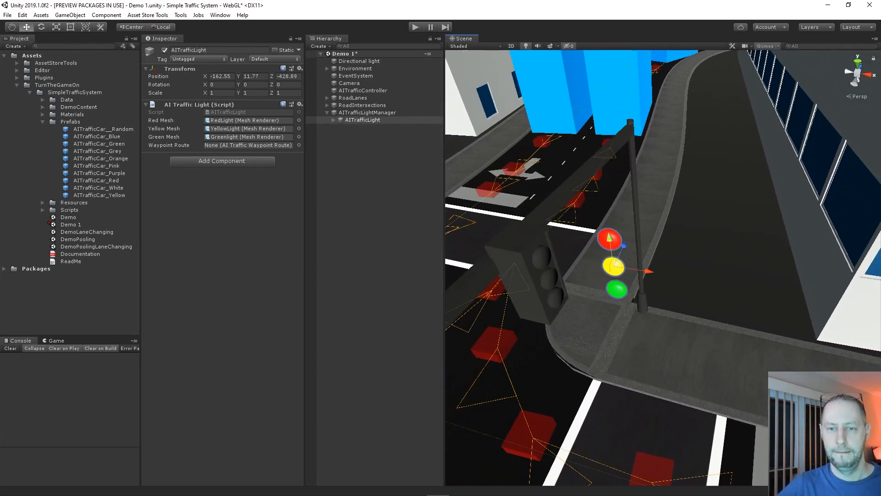
pyautogui.moveTo(613, 265); pyautogui.dragTo(654, 229, button='middle')
pyautogui.moveTo(680, 233); pyautogui.dragTo(600, 224)
pyautogui.moveTo(576, 187); pyautogui.dragTo(582, 224)
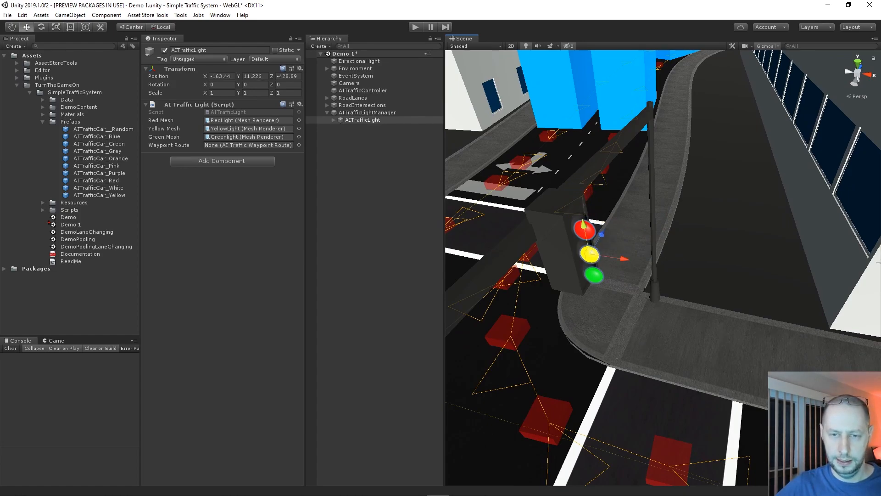
# Fit AITrafficLight's lamps into the signal head sockets at about X -163.55, Y 11.20, Z -428.75
pyautogui.press('f')
pyautogui.moveTo(582, 223); pyautogui.dragTo(472, 225, button='right')
pyautogui.moveTo(797, 278); pyautogui.dragTo(578, 245, button='middle')
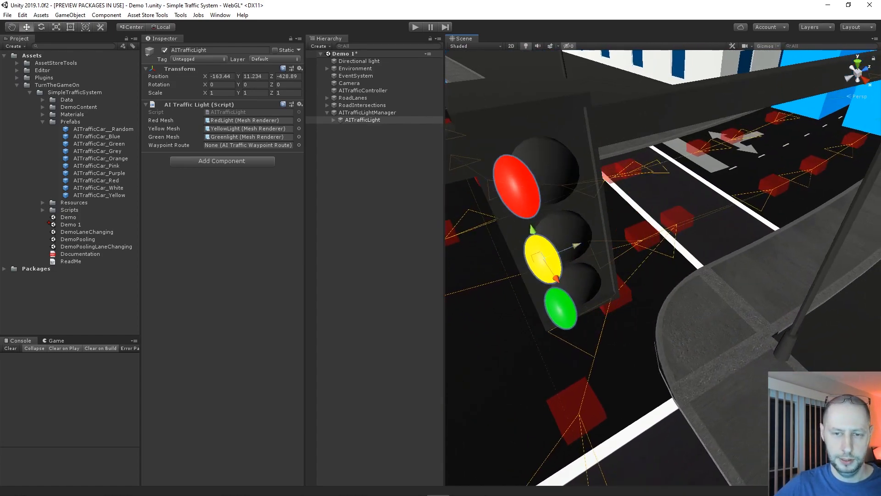
pyautogui.moveTo(577, 245); pyautogui.dragTo(602, 234)
pyautogui.moveTo(582, 265); pyautogui.dragTo(576, 254)
pyautogui.moveTo(576, 255); pyautogui.dragTo(582, 223, button='right')
pyautogui.moveTo(570, 321); pyautogui.dragTo(576, 239, button='middle')
pyautogui.moveTo(569, 232); pyautogui.dragTo(570, 239)
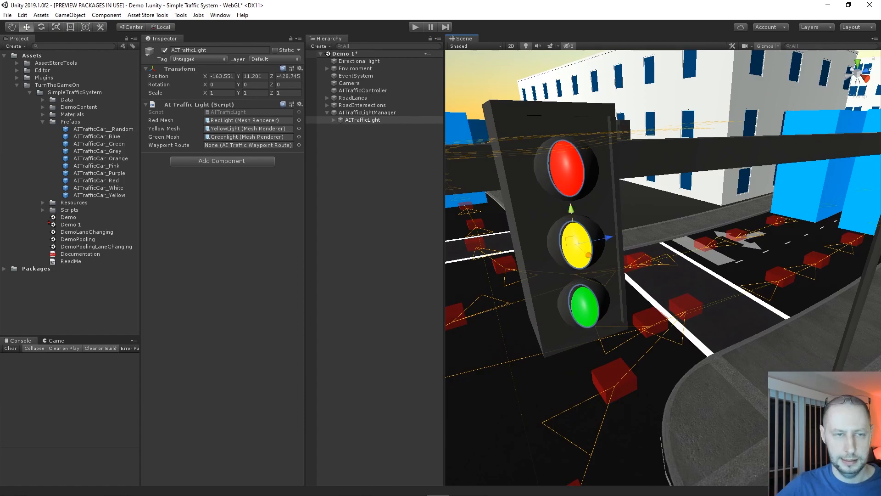
# Rotate AITrafficLight about -84.89° around Y so its lamps face like the signal head, and nudge it to about Z -428.73
pyautogui.moveTo(238, 84); pyautogui.dragTo(10, 84)
pyautogui.moveTo(610, 238); pyautogui.dragTo(612, 238)
pyautogui.scroll(-6, 664, 268)
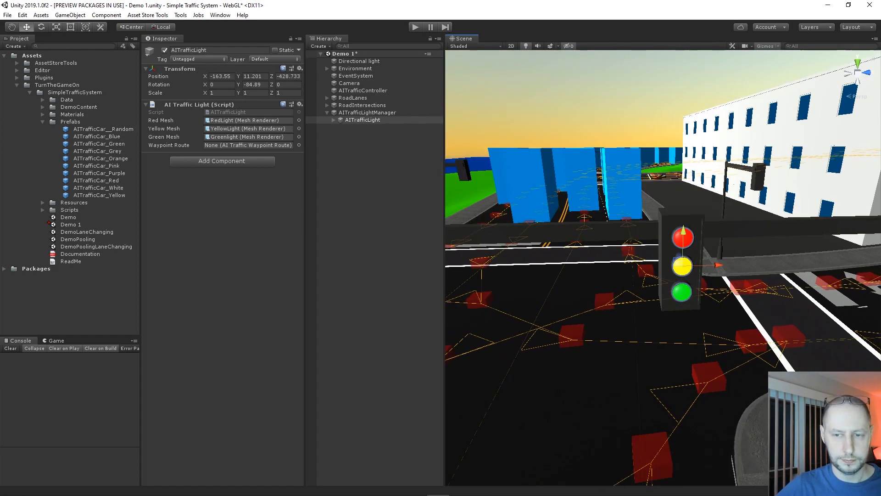
pyautogui.moveTo(664, 268); pyautogui.dragTo(676, 293, button='right')
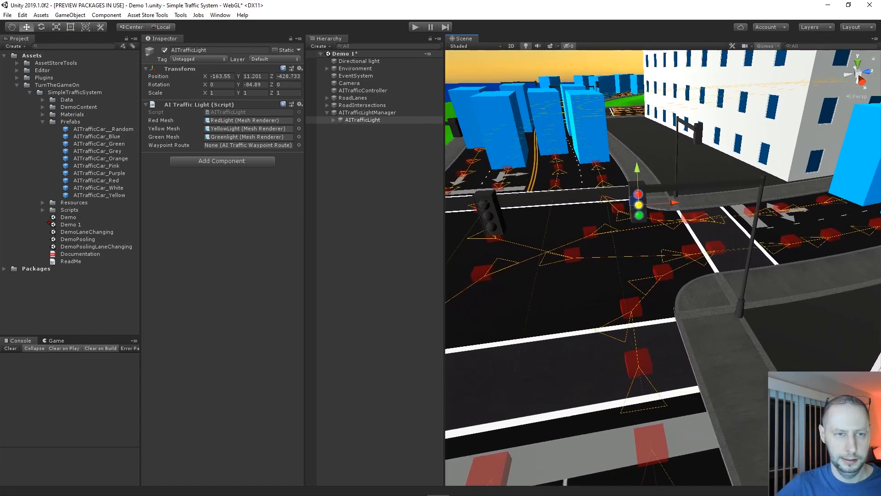
# Duplicate AITrafficLight and place the copy on the same pole's other signal head, at about X -163.84, Z -433.62
pyautogui.click(362, 120)
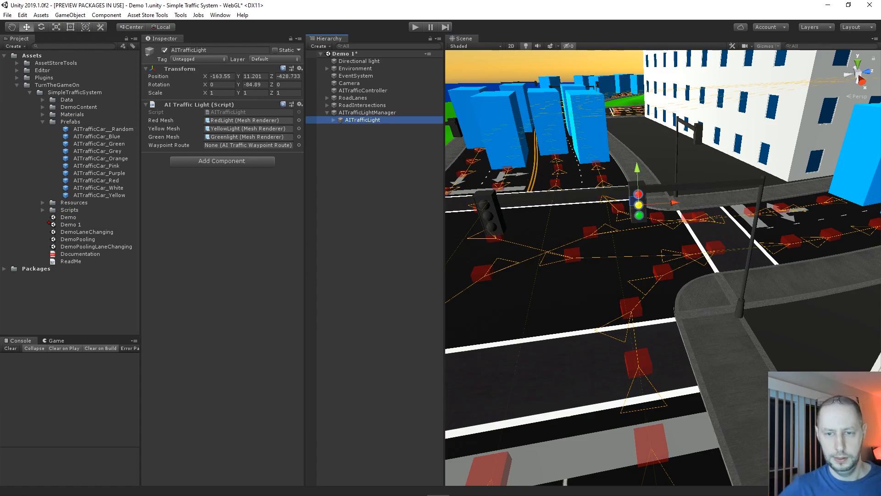
pyautogui.scroll(-1, 663, 267)
pyautogui.scroll(-3, 663, 267)
pyautogui.moveTo(663, 267); pyautogui.dragTo(633, 258, button='right')
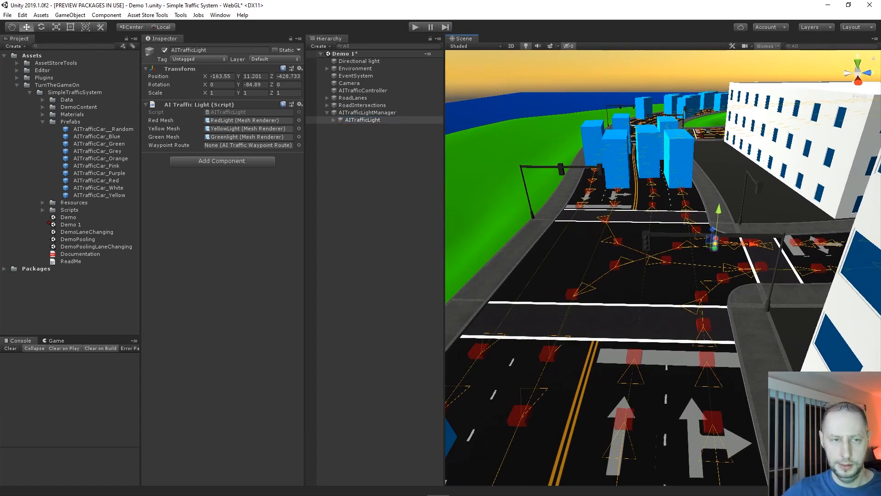
pyautogui.hotkey('ctrl', 'd')
pyautogui.moveTo(744, 244); pyautogui.dragTo(683, 243)
pyautogui.moveTo(683, 247); pyautogui.dragTo(631, 263, button='right')
pyautogui.moveTo(632, 263); pyautogui.dragTo(496, 264, button='middle')
pyautogui.keyDown('alt'); pyautogui.moveTo(597, 257); pyautogui.dragTo(670, 266); pyautogui.keyUp('alt')
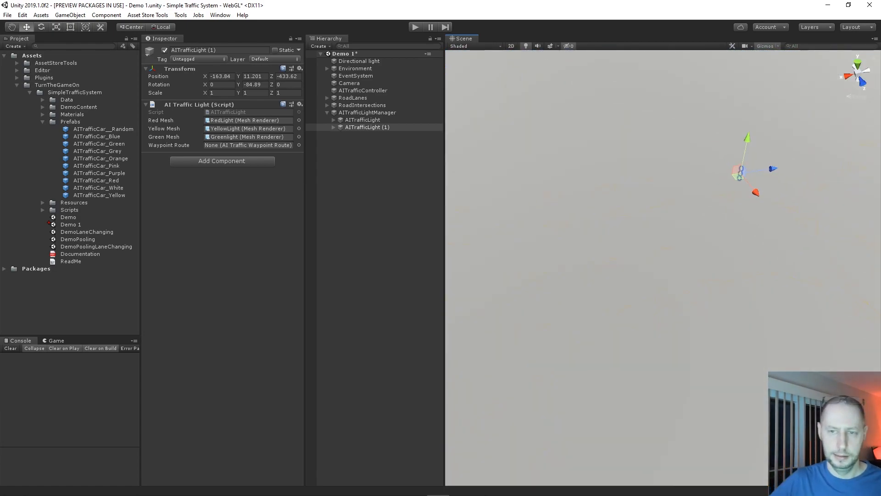
# Duplicate AITrafficLight (1) and move the copy to the single signal head on the side street's pole, at about X -176.08, Z -421.58
pyautogui.keyDown('alt'); pyautogui.moveTo(670, 266); pyautogui.dragTo(625, 271, button='right'); pyautogui.keyUp('alt')
pyautogui.moveTo(624, 271); pyautogui.dragTo(674, 263, button='middle')
pyautogui.click(367, 127)
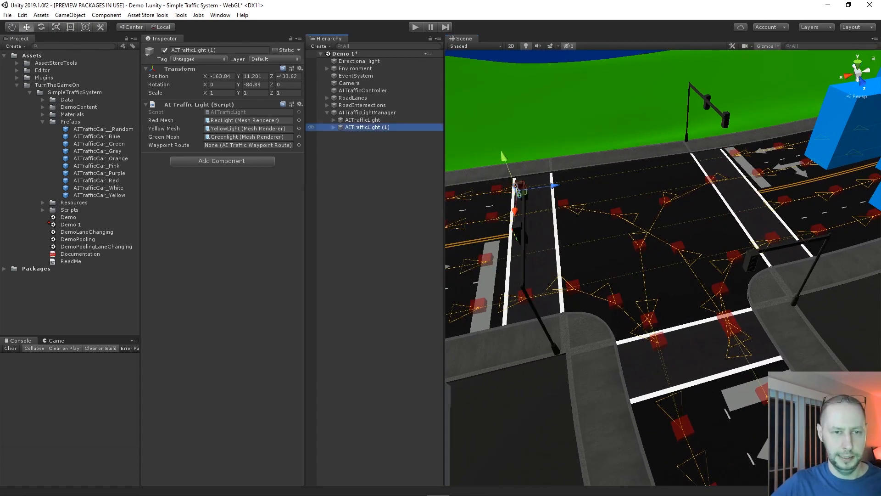
pyautogui.hotkey('ctrl', 'd')
pyautogui.moveTo(553, 186); pyautogui.dragTo(784, 248)
pyautogui.moveTo(769, 280); pyautogui.dragTo(774, 289)
pyautogui.moveTo(789, 256); pyautogui.dragTo(785, 257)
# Set AITrafficLight (2)'s Y rotation to 0 and nudge it into the signal head at about Z -421.55
pyautogui.click(255, 84)
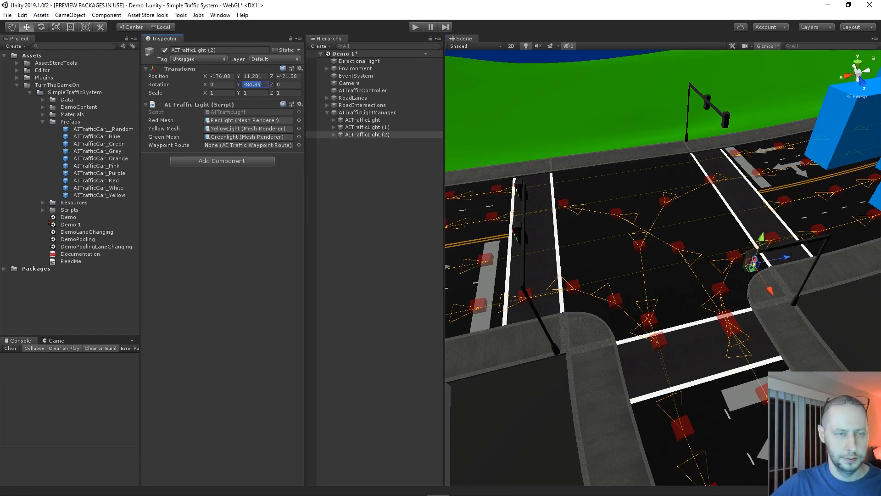
pyautogui.write('0')
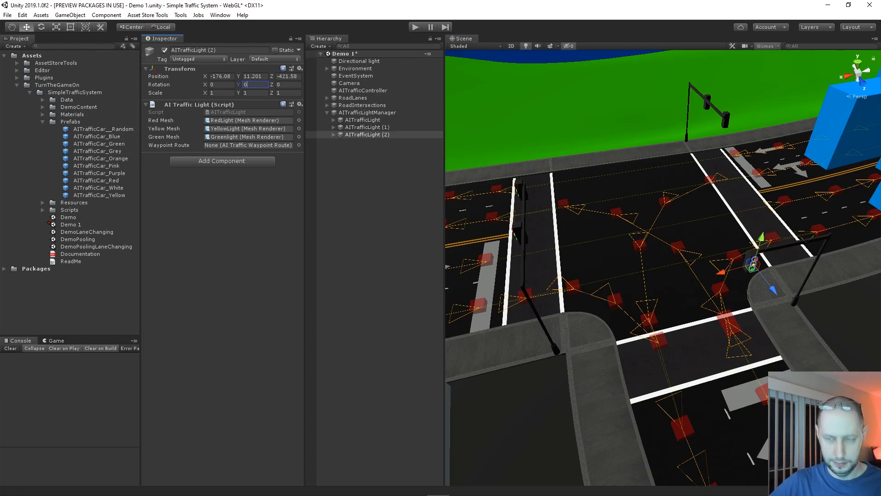
pyautogui.press('w')
pyautogui.moveTo(643, 257); pyautogui.dragTo(592, 234, button='right')
pyautogui.press('d')
pyautogui.moveTo(599, 269); pyautogui.dragTo(597, 271)
# Duplicate AITrafficLight (2) and move the copy to the inner signal head of the grass-side pole, at about X -184.02, Z -439.62
pyautogui.click(367, 112)
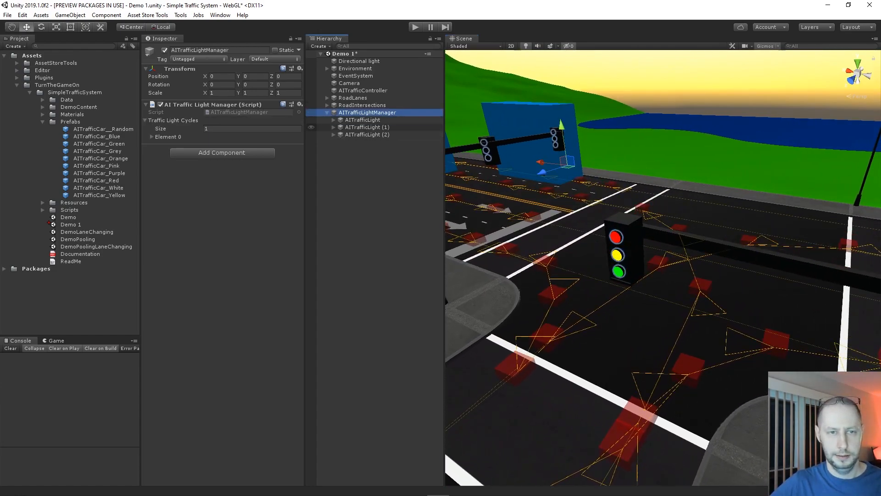
pyautogui.click(367, 134)
pyautogui.moveTo(643, 243); pyautogui.dragTo(555, 253, button='right')
pyautogui.press('d')
pyautogui.moveTo(663, 257); pyautogui.dragTo(689, 276, button='right')
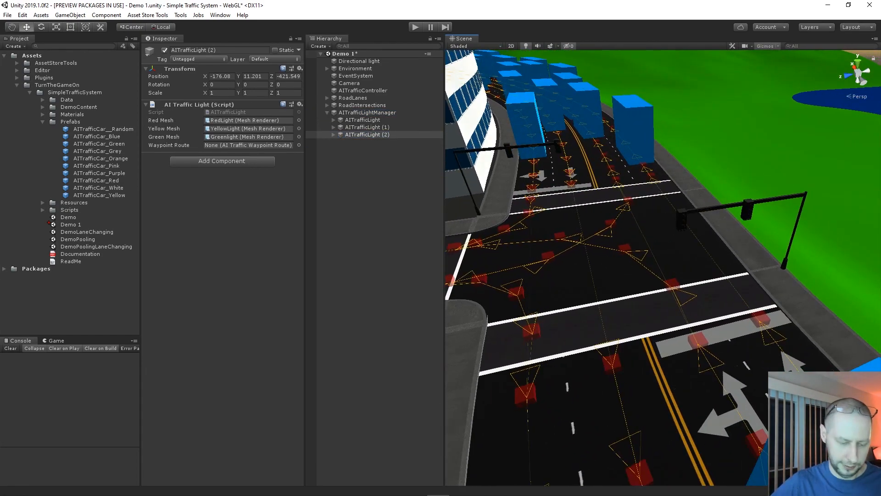
pyautogui.hotkey('ctrl', 'd')
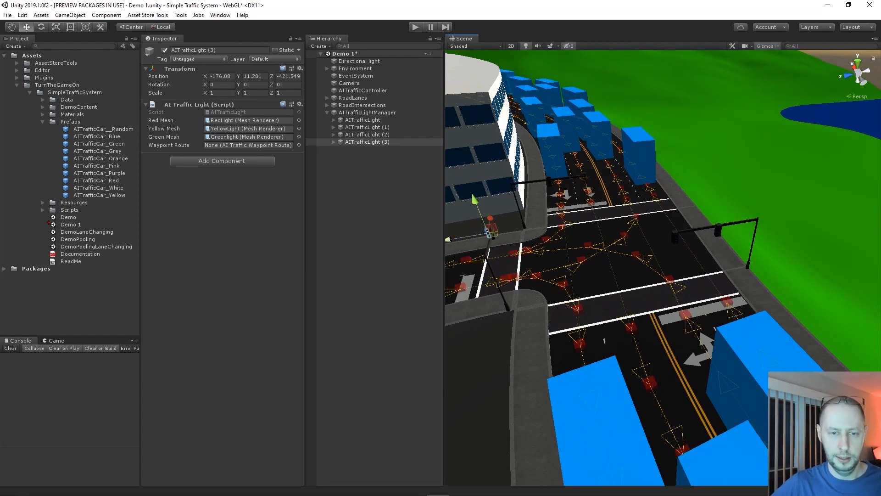
pyautogui.moveTo(468, 235); pyautogui.dragTo(621, 230)
pyautogui.press('f')
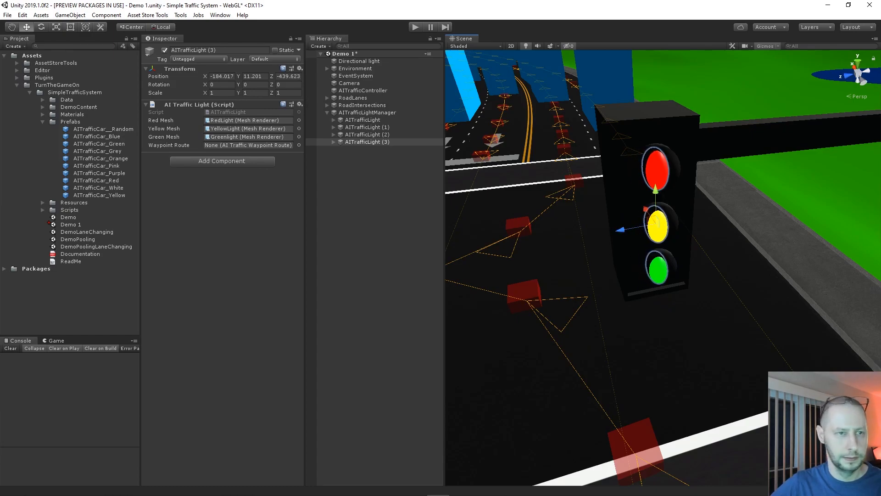
# Rotate AITrafficLight (3) to about -87.91° around Y and nudge it to about X -184.03 in the signal head
pyautogui.moveTo(238, 84); pyautogui.dragTo(46, 85)
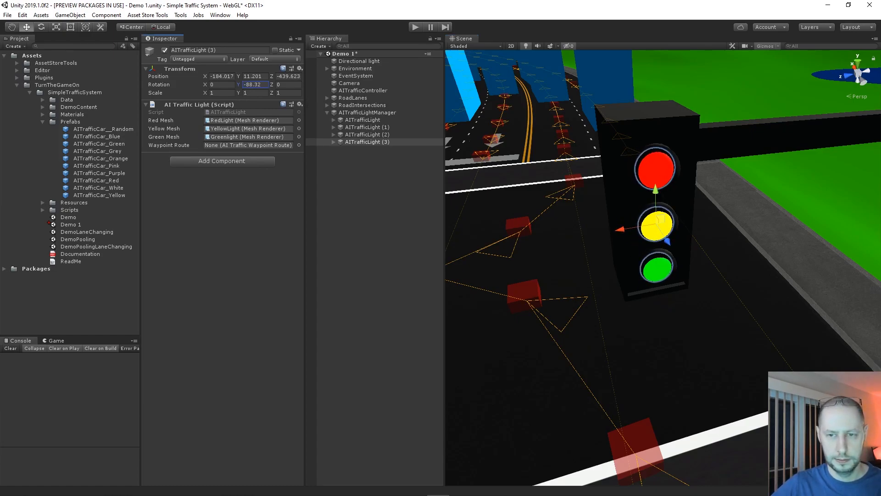
pyautogui.moveTo(667, 241); pyautogui.dragTo(669, 243)
pyautogui.scroll(-4, 656, 202)
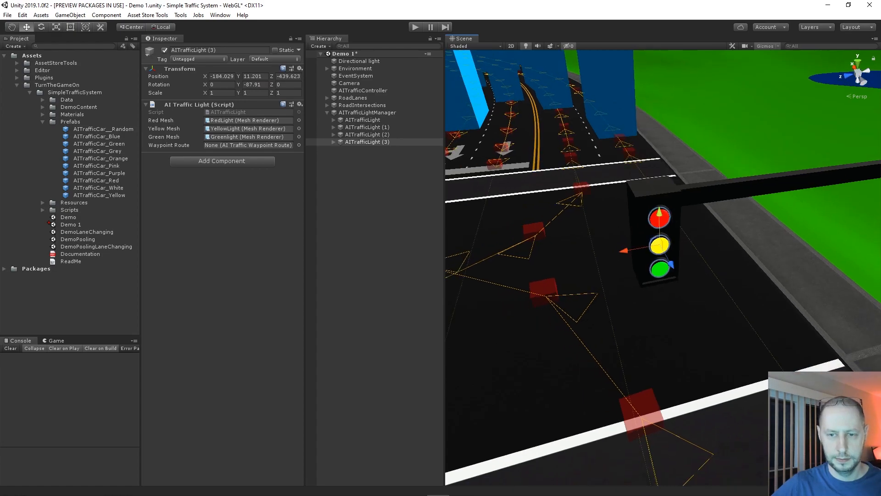
# Duplicate AITrafficLight (3) and place the copy on the same pole's outer signal head, at about X -184.33, Z -444.49
pyautogui.scroll(-6, 661, 266)
pyautogui.hotkey('ctrl', 'd')
pyautogui.moveTo(673, 266); pyautogui.dragTo(752, 269)
pyautogui.moveTo(798, 294); pyautogui.dragTo(798, 296)
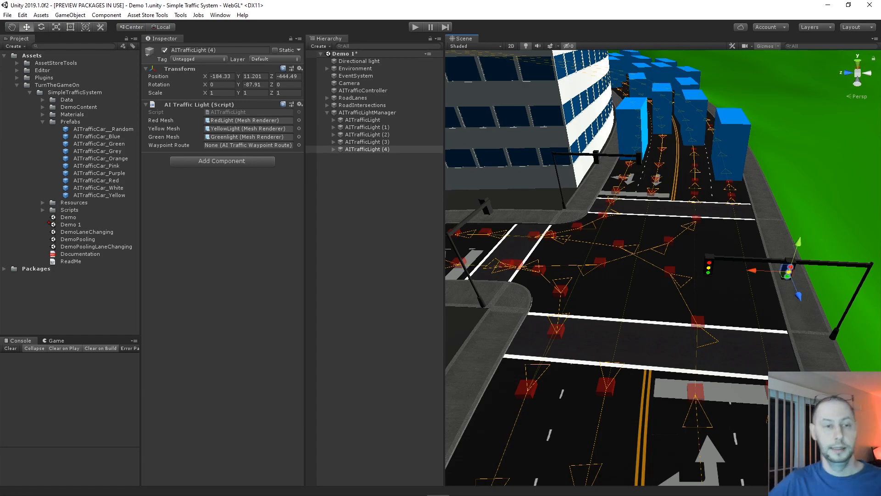
pyautogui.moveTo(661, 257); pyautogui.dragTo(642, 257, button='right')
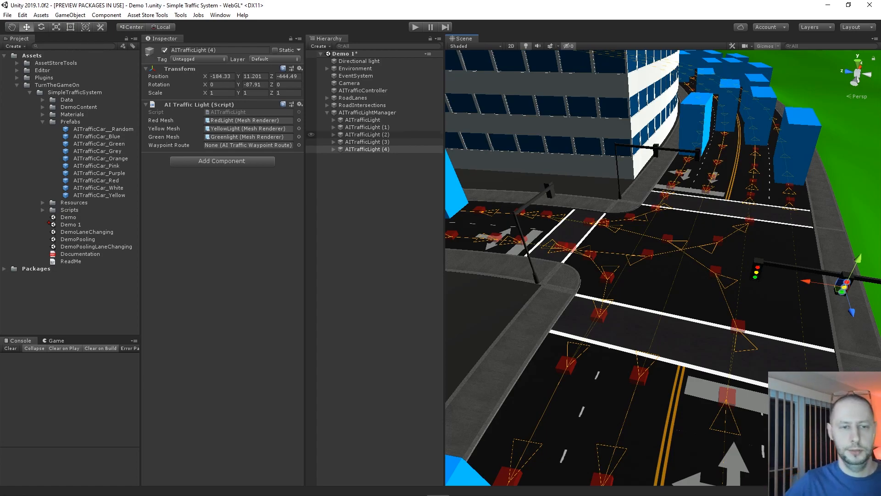
# Check the placed AITrafficLight objects, then expand AITrafficLightManager's Element 0 cycle and its Traffic Lights list
pyautogui.keyDown('shift'); pyautogui.click(362, 120); pyautogui.keyUp('shift')
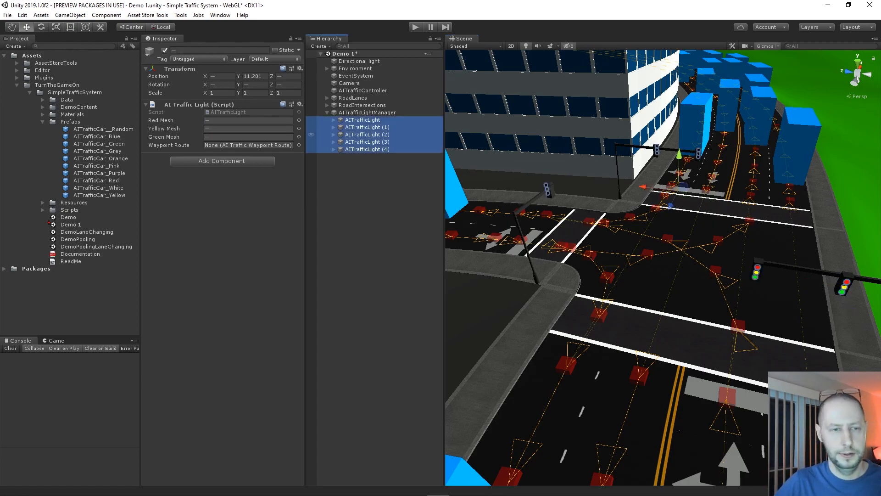
pyautogui.click(368, 112)
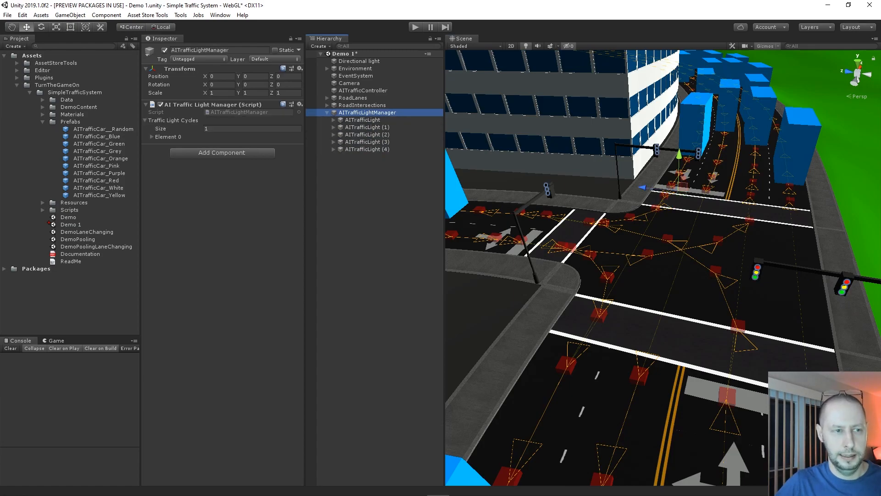
pyautogui.click(152, 136)
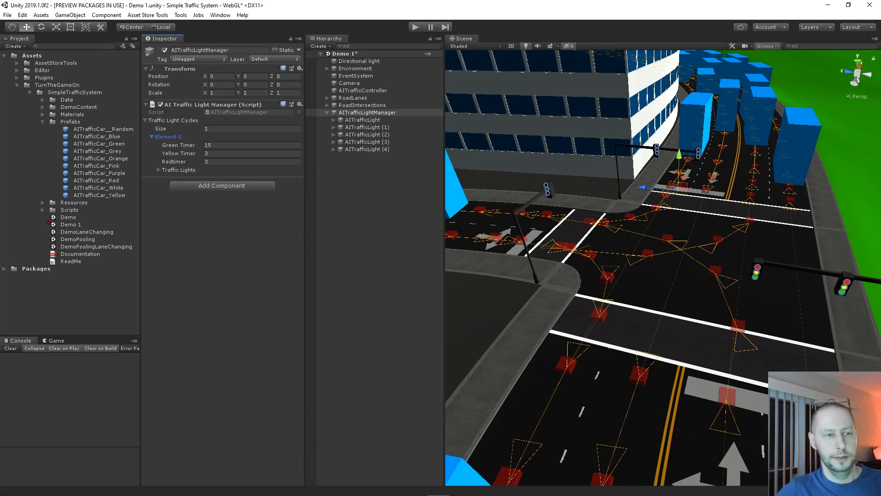
pyautogui.click(159, 170)
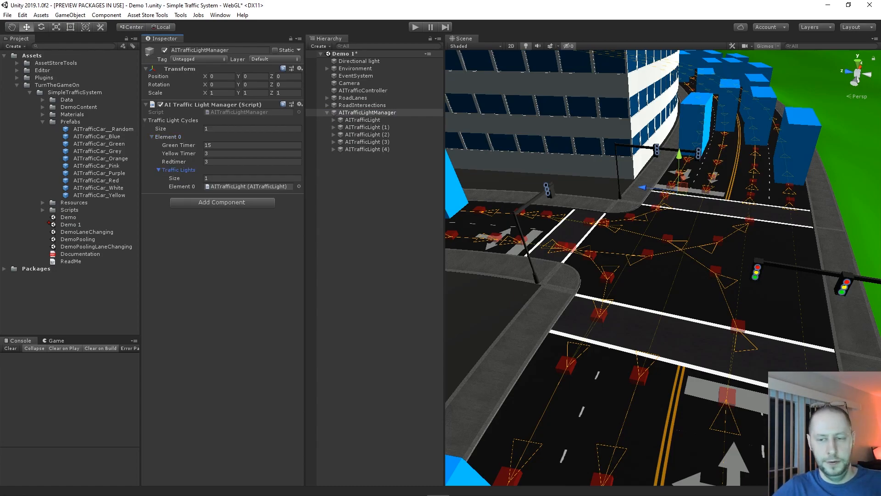
# Examine the intersection approaches and check which signal heads AITrafficLight and AITrafficLight (1) occupy above the two-lane approach
pyautogui.keyDown('alt'); pyautogui.moveTo(688, 266); pyautogui.dragTo(666, 266, button='right'); pyautogui.keyUp('alt')
pyautogui.keyDown('alt'); pyautogui.moveTo(665, 266); pyautogui.dragTo(560, 266); pyautogui.keyUp('alt')
pyautogui.moveTo(560, 266)
pyautogui.keyDown('alt'); pyautogui.mouseDown(button='right')
pyautogui.moveTo(597, 267)
pyautogui.moveTo(551, 266)
pyautogui.mouseUp(button='right'); pyautogui.keyUp('alt')
pyautogui.moveTo(688, 275); pyautogui.dragTo(560, 266, button='middle')
pyautogui.keyDown('alt'); pyautogui.moveTo(560, 266); pyautogui.dragTo(620, 266, button='right'); pyautogui.keyUp('alt')
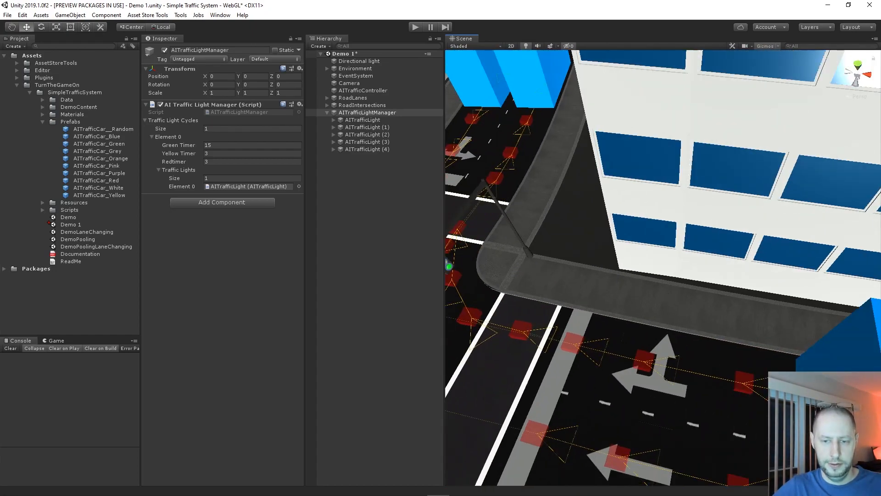
pyautogui.moveTo(734, 271); pyautogui.dragTo(542, 266, button='right')
pyautogui.moveTo(688, 275); pyautogui.dragTo(647, 250, button='middle')
pyautogui.scroll(5, 663, 267)
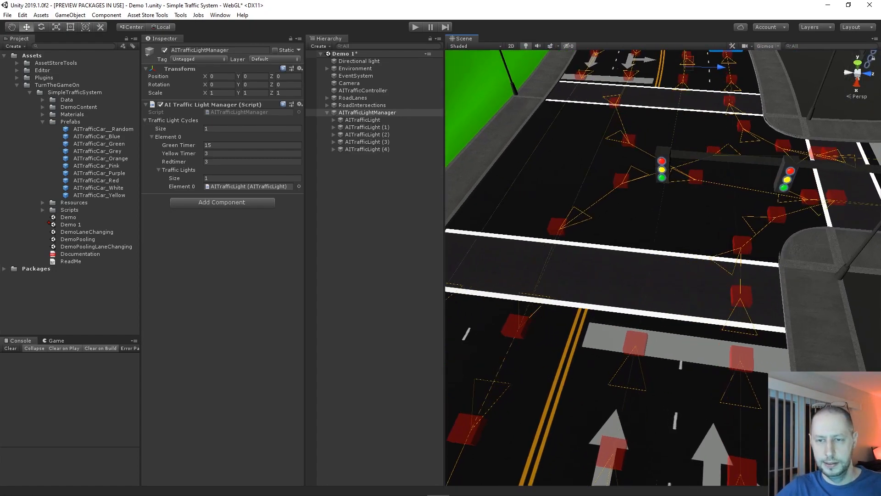
pyautogui.scroll(3, 664, 268)
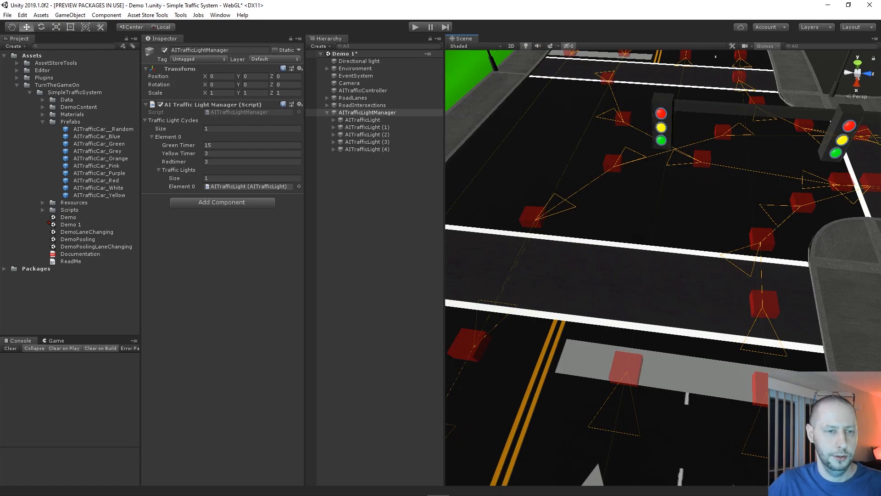
pyautogui.moveTo(362, 120); pyautogui.dragTo(353, 120)
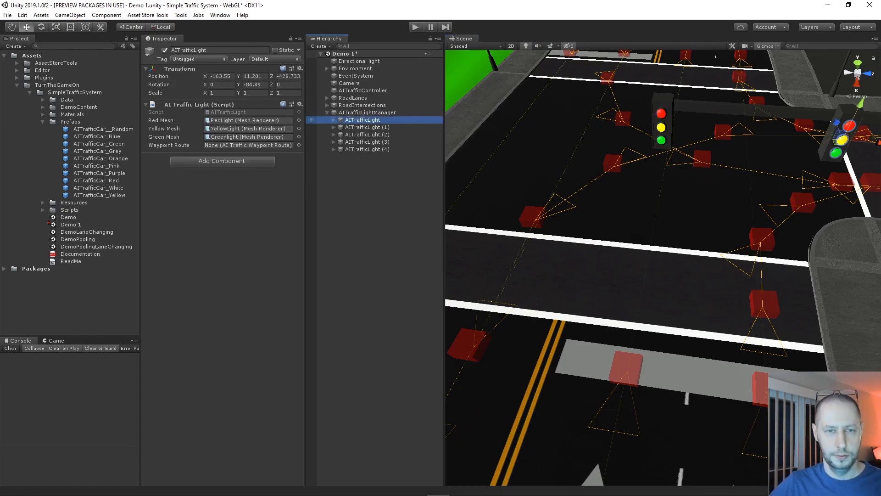
pyautogui.moveTo(664, 267); pyautogui.dragTo(601, 256, button='middle')
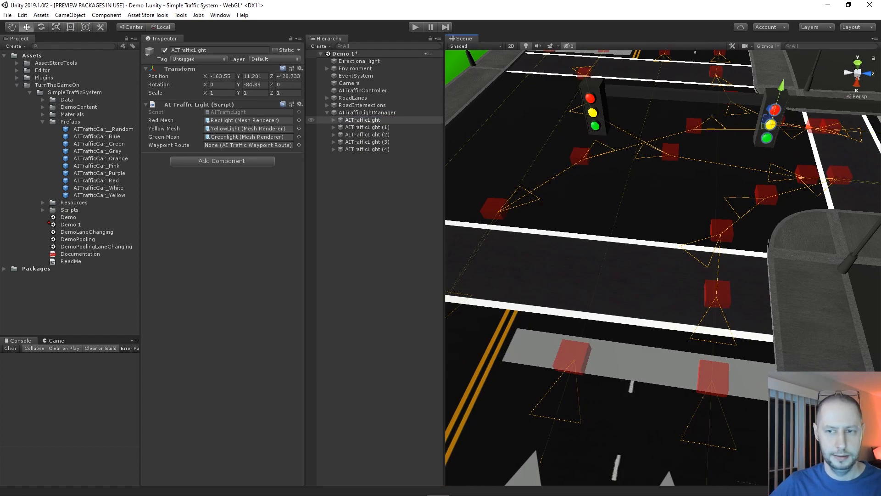
pyautogui.click(363, 120)
pyautogui.click(363, 127)
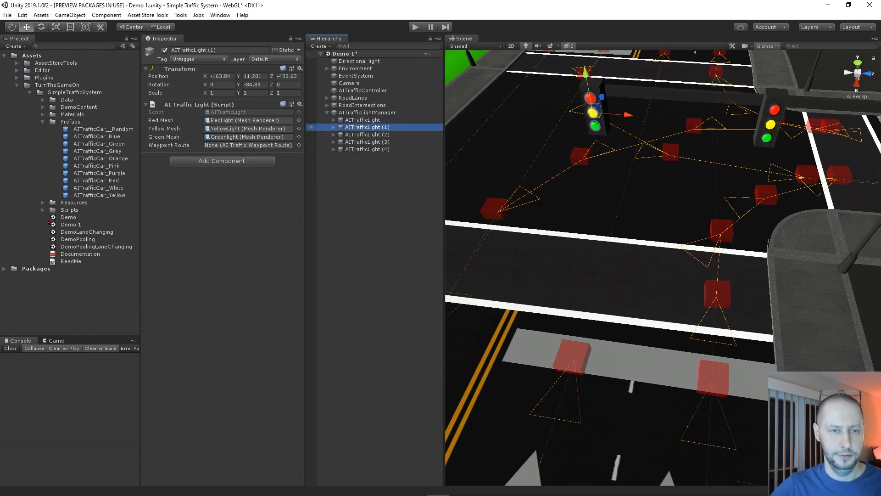
# Rename the original AITrafficLight as AITrafficLight (0) to match the numbering of its copies
pyautogui.click(362, 119)
pyautogui.click(367, 120)
pyautogui.click(382, 120)
pyautogui.write('()')
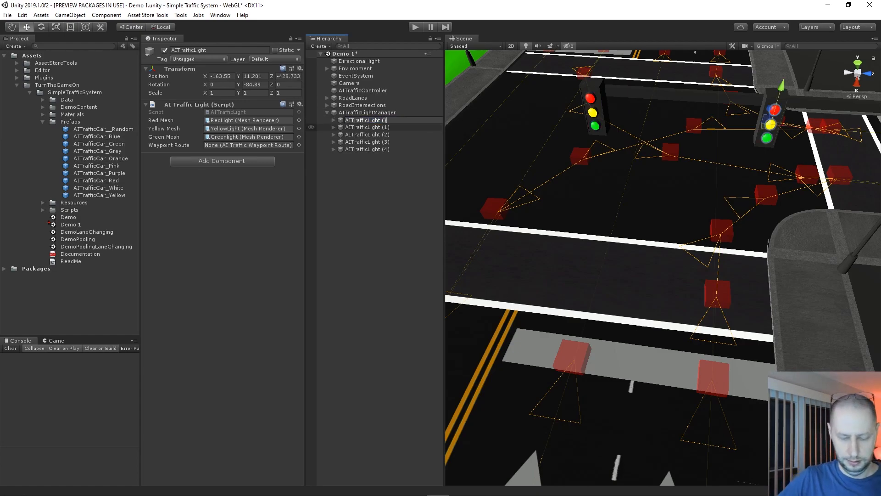
pyautogui.press('Return')
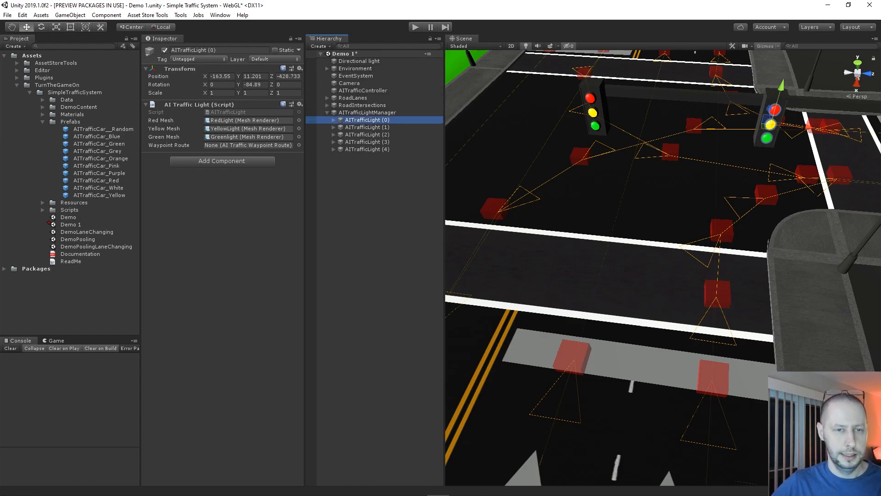
# Check which signal heads and lanes AITrafficLight (0) and AITrafficLight (1) cover on the two-lane approach
pyautogui.click(367, 128)
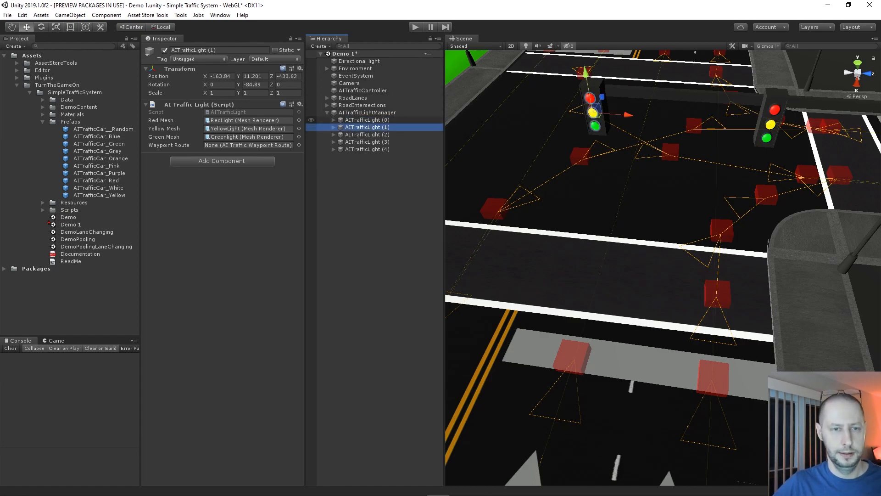
pyautogui.keyDown('shift'); pyautogui.click(367, 120); pyautogui.keyUp('shift')
pyautogui.moveTo(642, 229); pyautogui.dragTo(643, 274, button='right')
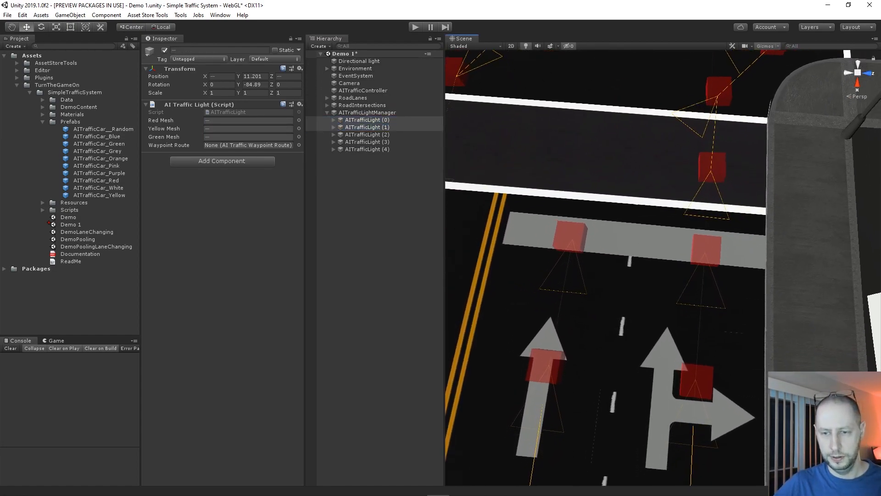
pyautogui.rightClick(375, 192)
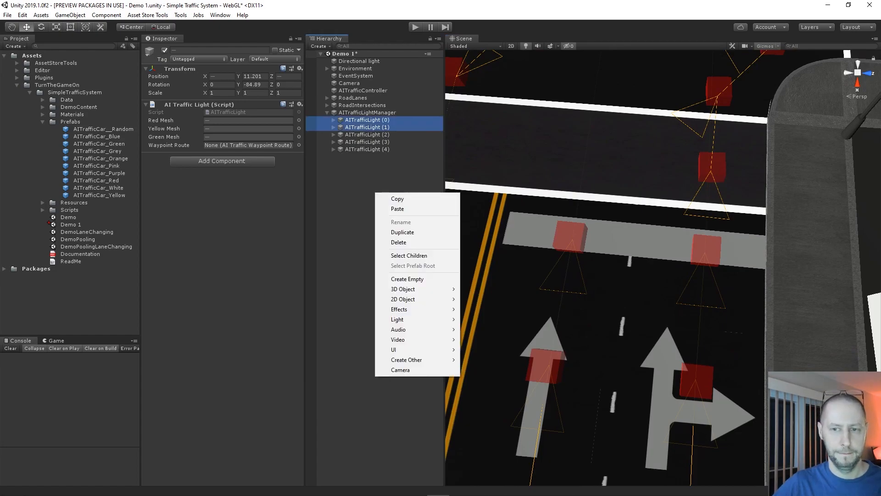
pyautogui.click(266, 220)
pyautogui.moveTo(642, 257); pyautogui.dragTo(641, 182, button='right')
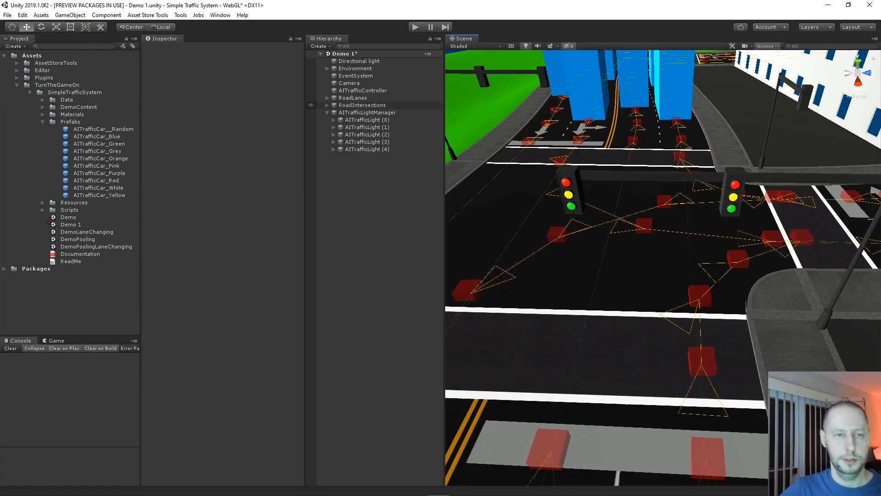
# Add AITrafficLight (1) to the Traffic Lights list of AITrafficLightManager's Element 0 cycle and check both entries
pyautogui.click(367, 113)
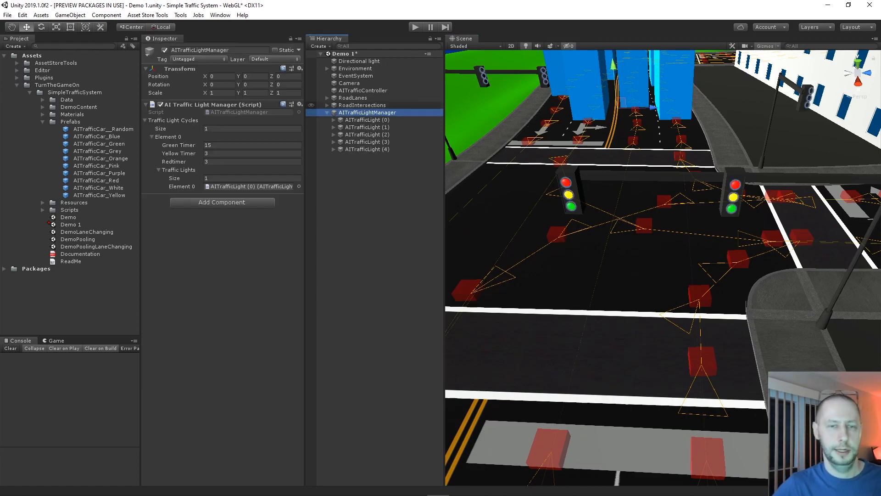
pyautogui.moveTo(367, 127); pyautogui.dragTo(179, 170)
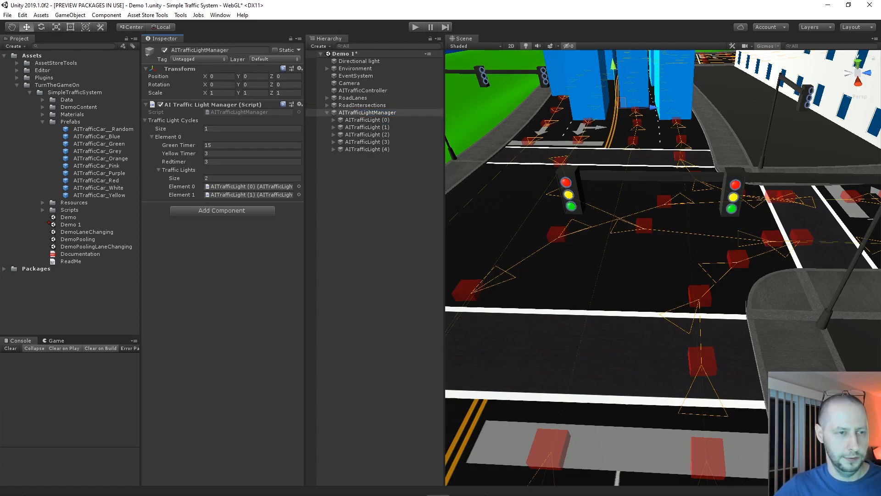
pyautogui.moveTo(596, 229)
pyautogui.mouseDown(button='right')
pyautogui.moveTo(599, 310)
pyautogui.moveTo(598, 237)
pyautogui.mouseUp(button='right')
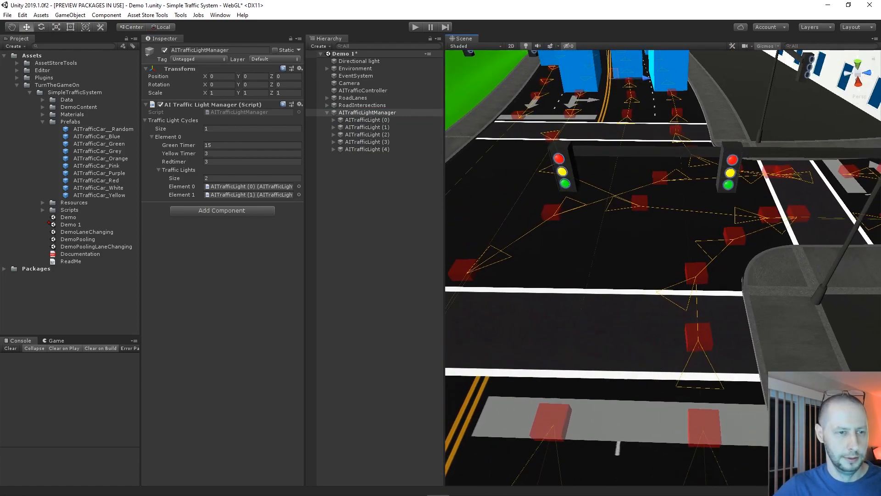
pyautogui.click(250, 187)
pyautogui.click(250, 194)
# Increase the Traffic Light Cycles size to 2 and set the Element 1 cycle's Traffic Lights size to 1
pyautogui.click(252, 128)
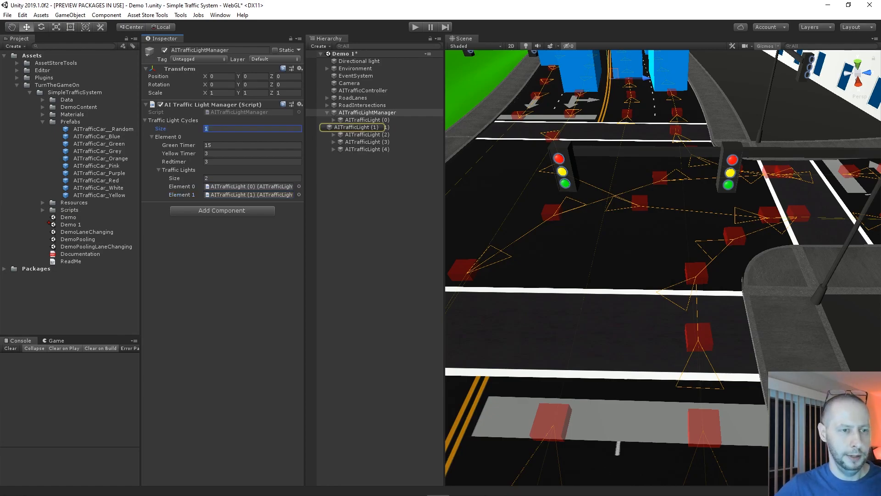
pyautogui.write('2')
pyautogui.press('Return')
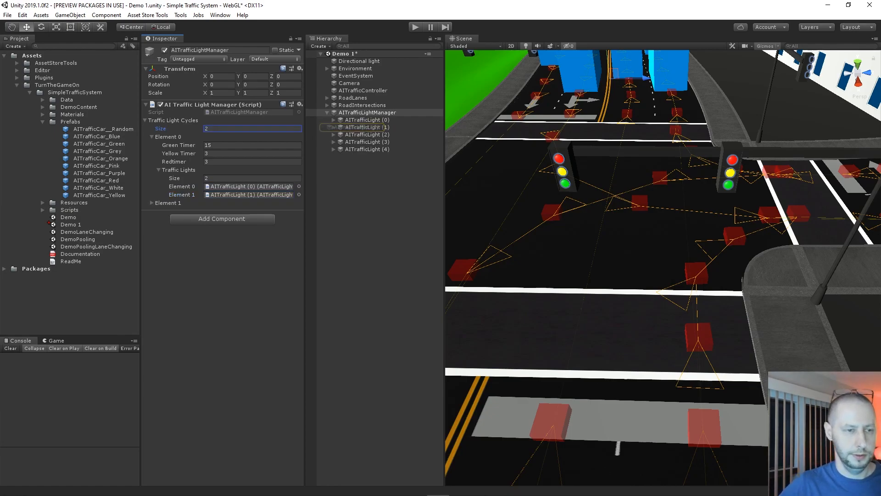
pyautogui.click(153, 137)
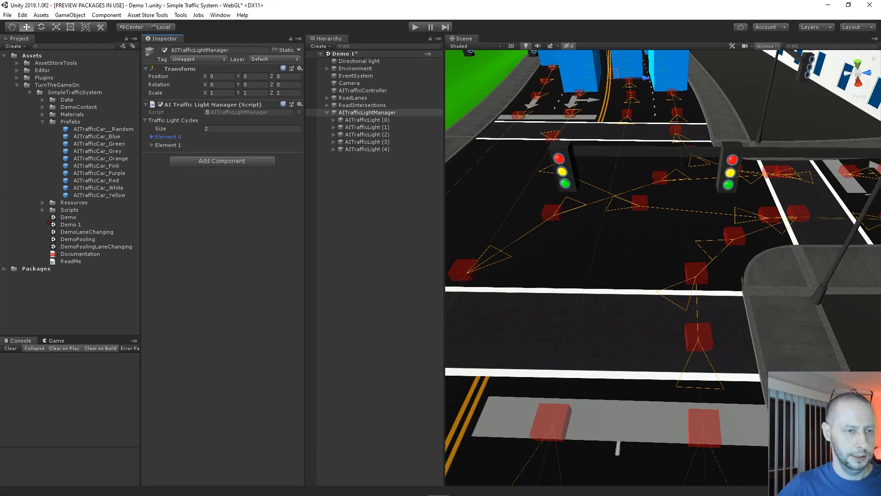
pyautogui.click(153, 145)
pyautogui.click(158, 178)
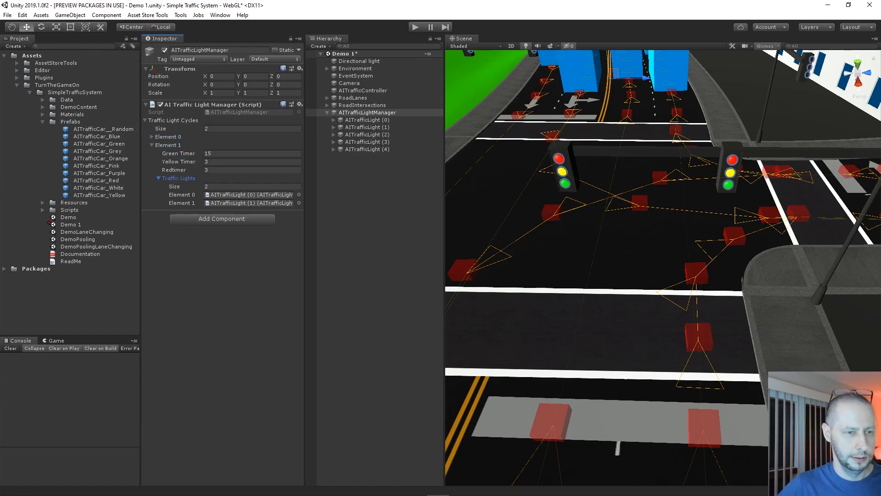
pyautogui.click(252, 186)
pyautogui.press('Return')
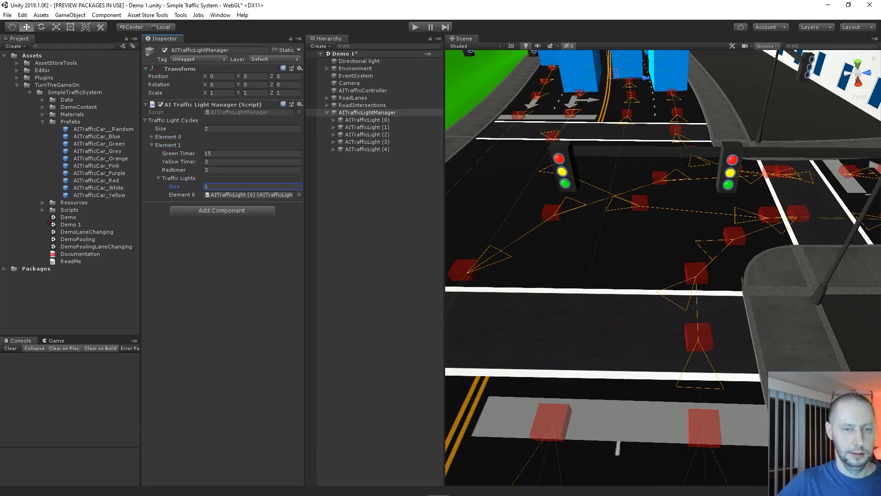
# Find the single-head side road signal and assign AITrafficLight (2) as the Element 1 cycle's only traffic light
pyautogui.moveTo(652, 248); pyautogui.dragTo(556, 261, button='right')
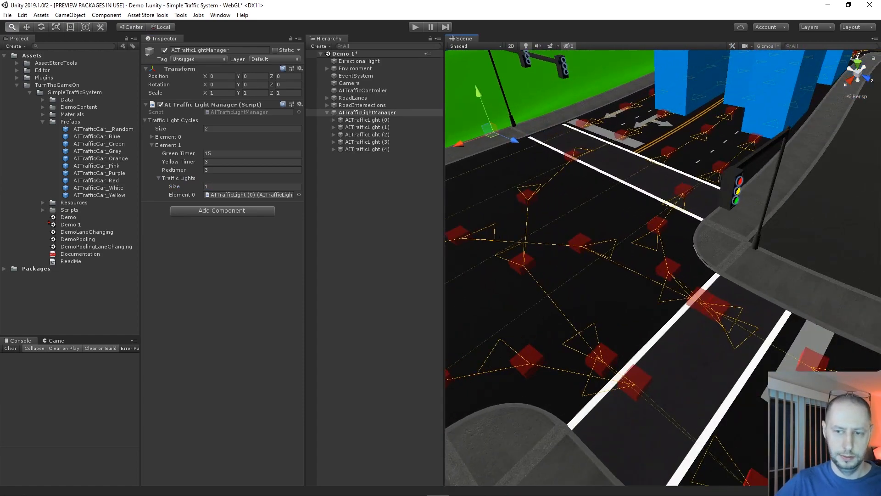
pyautogui.moveTo(661, 257); pyautogui.dragTo(629, 248, button='right')
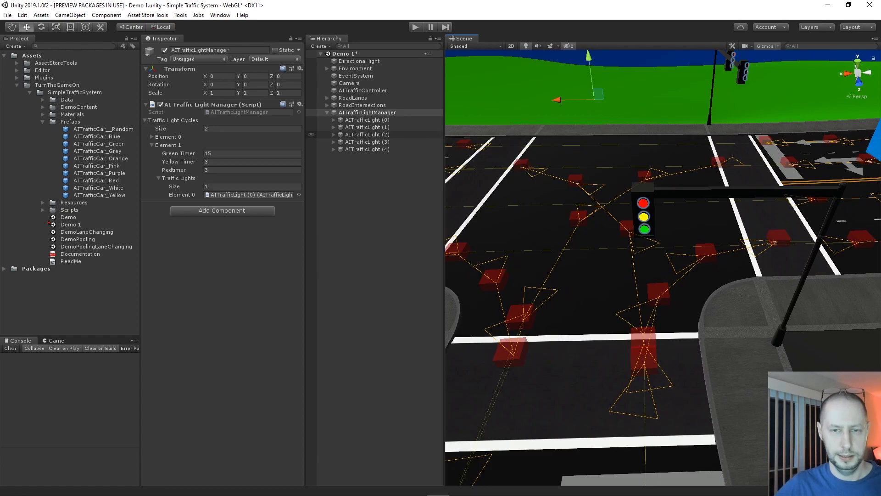
pyautogui.click(363, 134)
pyautogui.click(368, 112)
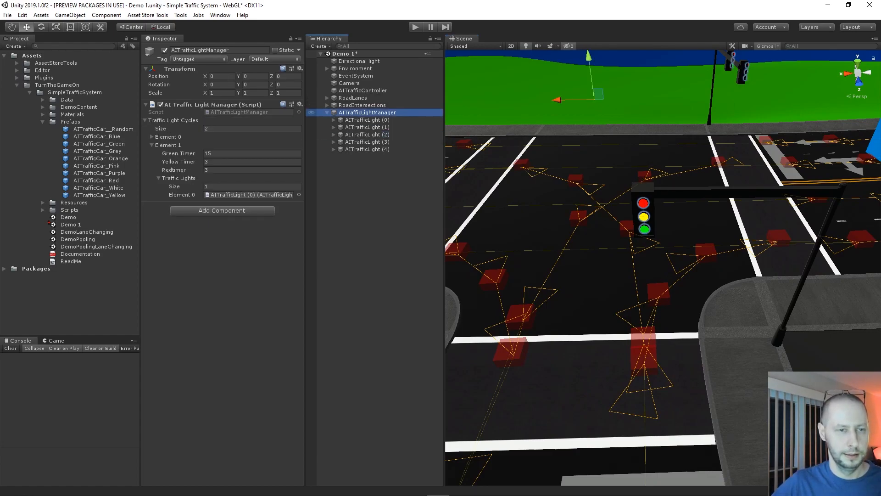
pyautogui.moveTo(363, 135); pyautogui.dragTo(250, 195)
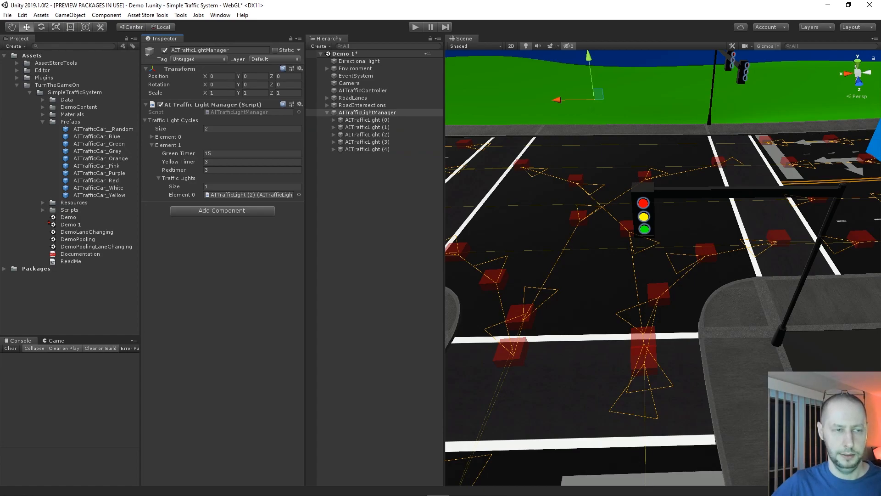
# Increase the Traffic Light Cycles size to 3 and expand the Element 2 cycle with its Traffic Lights list
pyautogui.click(151, 145)
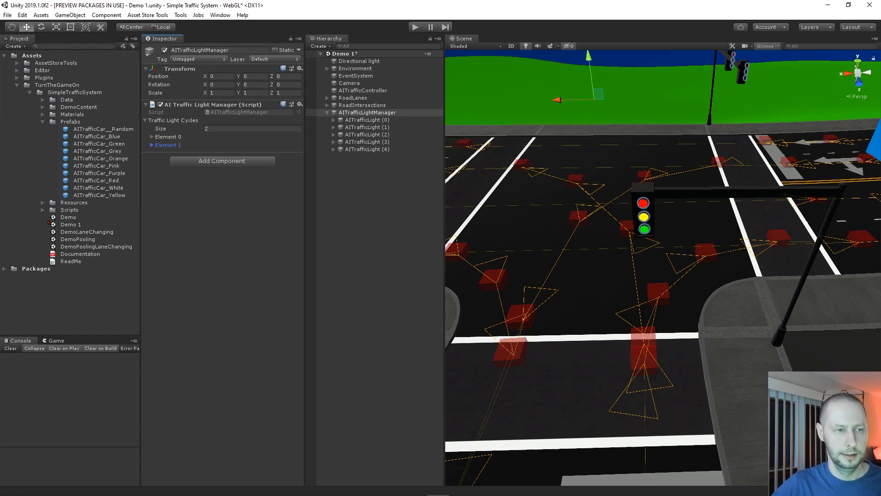
pyautogui.click(252, 129)
pyautogui.write('3')
pyautogui.press('Return')
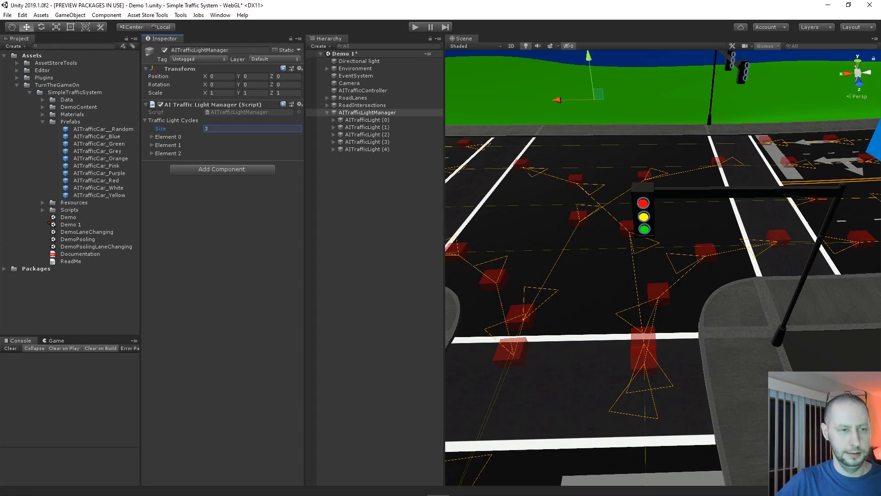
pyautogui.click(151, 153)
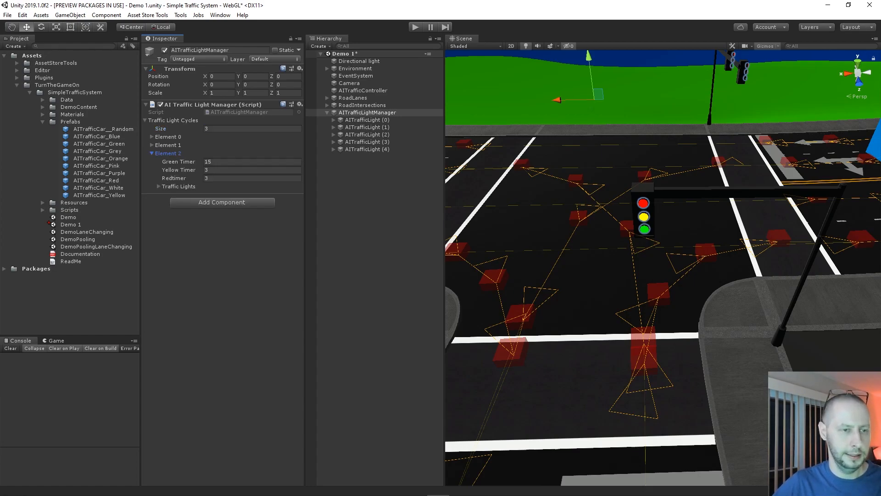
pyautogui.click(159, 186)
# Review the Element 0 cycle's assigned traffic lights and its green, yellow and red timers against the two-lane approach
pyautogui.moveTo(661, 266); pyautogui.dragTo(744, 262, button='right')
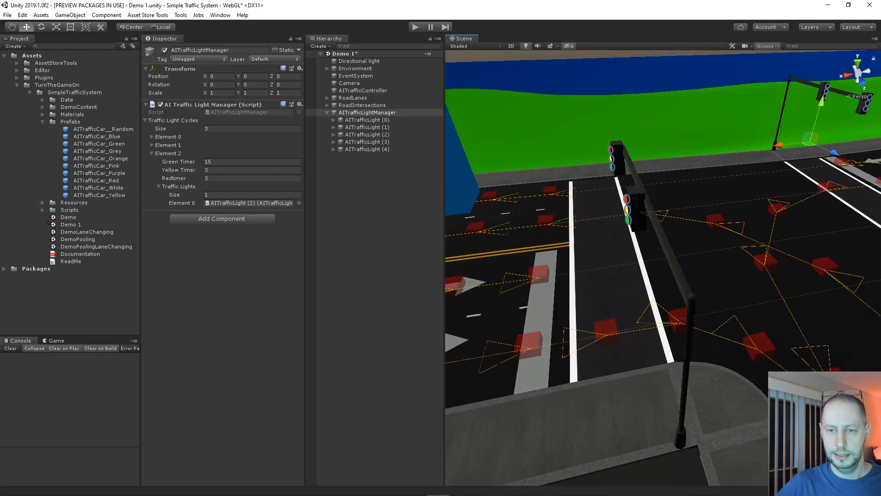
pyautogui.moveTo(661, 266); pyautogui.dragTo(721, 285, button='right')
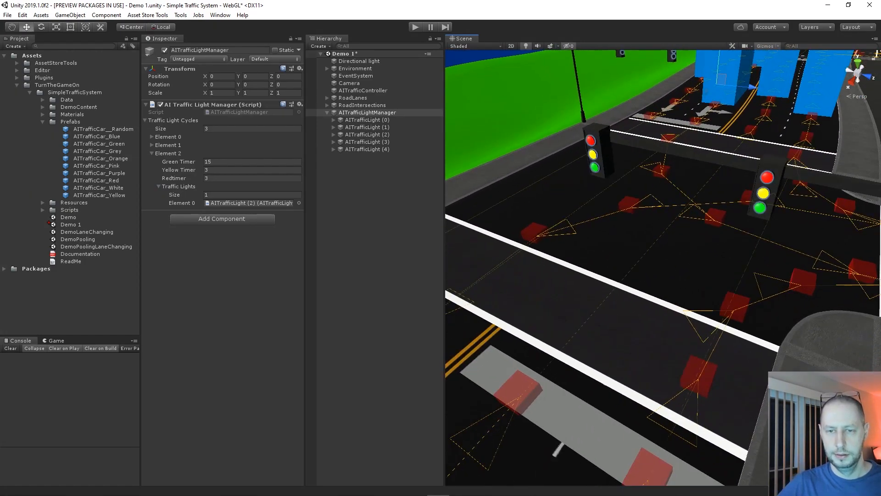
pyautogui.click(151, 136)
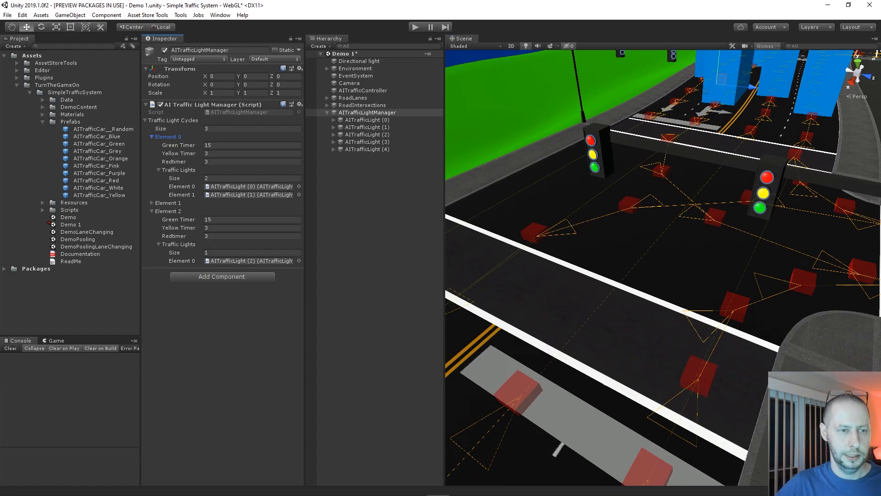
pyautogui.click(250, 186)
pyautogui.click(250, 195)
pyautogui.click(179, 145)
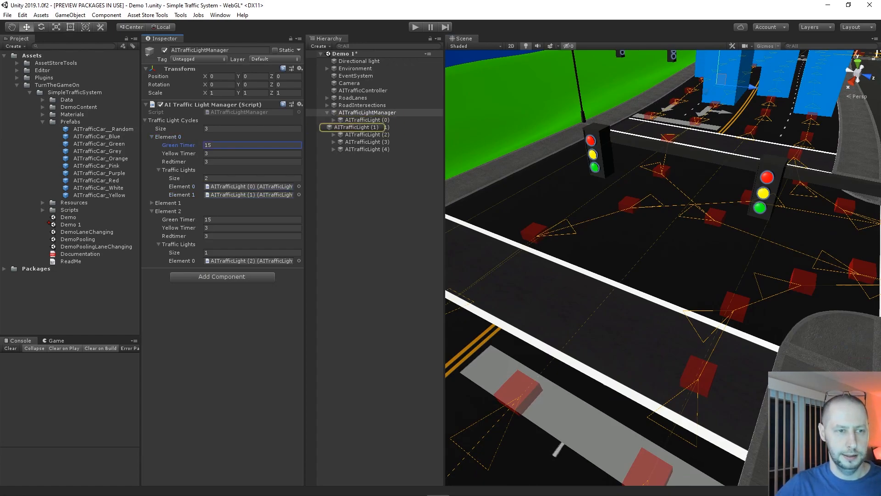
pyautogui.click(179, 154)
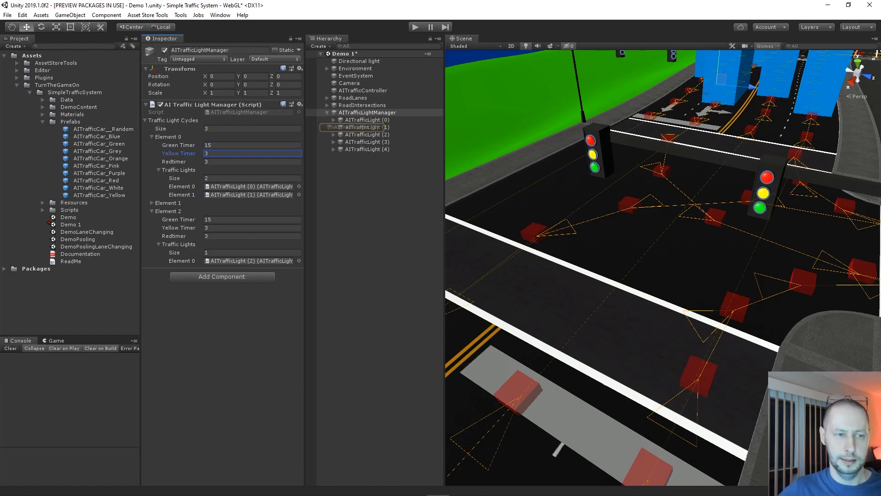
pyautogui.click(178, 162)
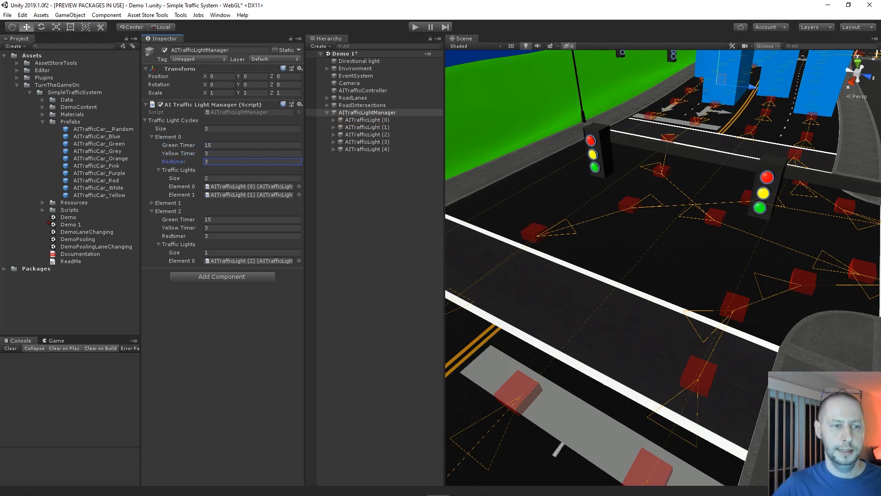
pyautogui.click(178, 170)
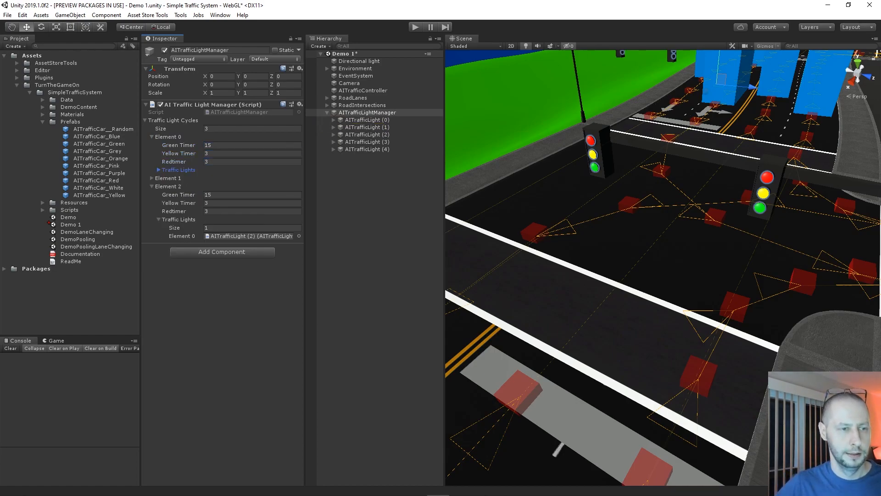
pyautogui.click(168, 137)
# Review the Element 1 cycle's assigned traffic light against the side road's signal head
pyautogui.moveTo(660, 267); pyautogui.dragTo(652, 248, button='right')
pyautogui.scroll(-1, 663, 267)
pyautogui.moveTo(629, 275); pyautogui.dragTo(619, 257, button='right')
pyautogui.click(168, 145)
pyautogui.moveTo(661, 266); pyautogui.dragTo(594, 223, button='middle')
pyautogui.click(249, 195)
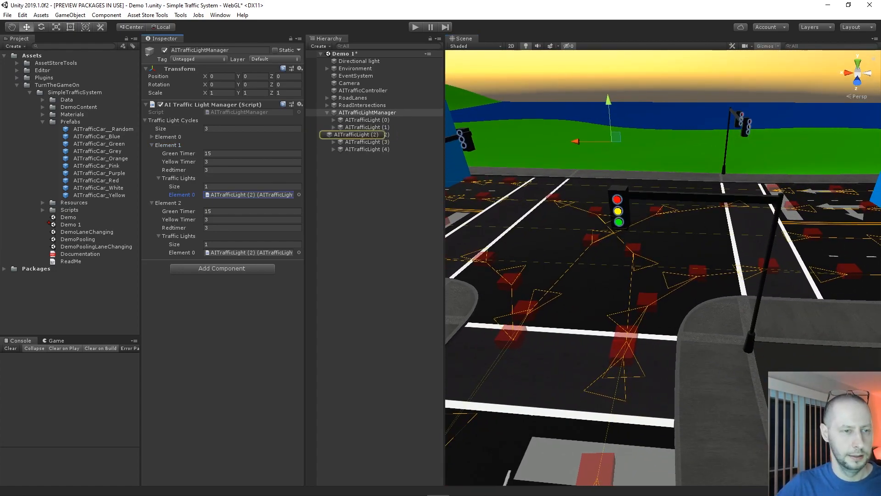
pyautogui.click(168, 145)
# Set the Element 2 cycle's Traffic Lights size to 2 and assign AITrafficLight (3) and AITrafficLight (4)
pyautogui.moveTo(661, 266); pyautogui.dragTo(542, 285, button='right')
pyautogui.moveTo(652, 275); pyautogui.dragTo(542, 225, button='middle')
pyautogui.moveTo(367, 142); pyautogui.dragTo(250, 203)
pyautogui.click(252, 194)
pyautogui.write('2')
pyautogui.press('Return')
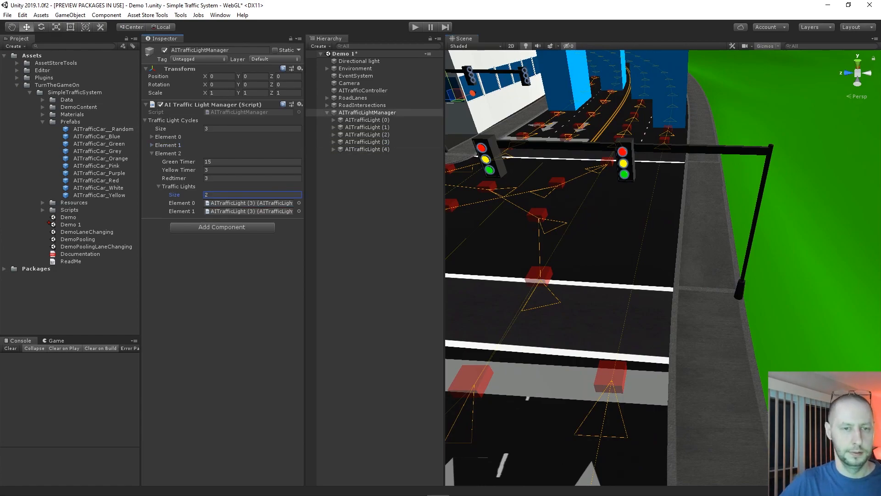
pyautogui.moveTo(368, 149); pyautogui.dragTo(250, 212)
# Collapse the Element 2 cycle and examine the two-lane approach facing AITrafficLight (0) and AITrafficLight (1)
pyautogui.moveTo(662, 268); pyautogui.dragTo(753, 276, button='right')
pyautogui.click(152, 153)
pyautogui.scroll(-8, 663, 267)
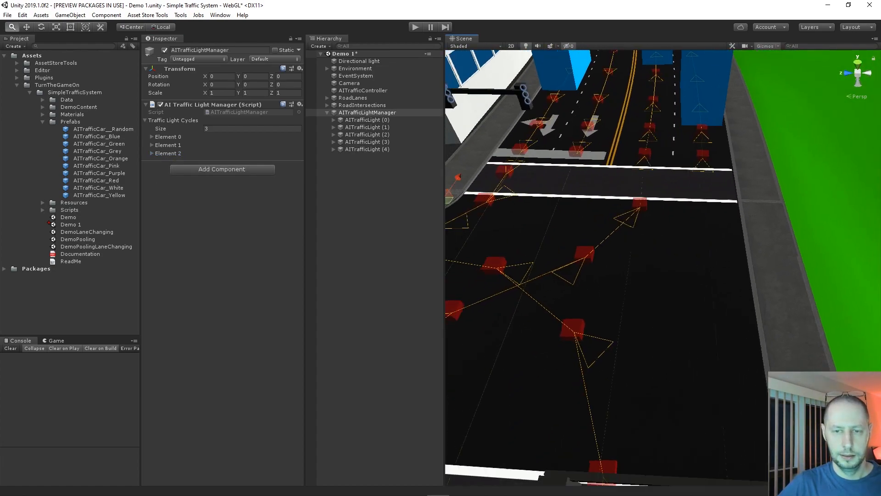
pyautogui.moveTo(735, 238); pyautogui.dragTo(542, 316, button='right')
pyautogui.moveTo(753, 285); pyautogui.dragTo(551, 287, button='middle')
pyautogui.scroll(6, 663, 268)
pyautogui.moveTo(735, 276); pyautogui.dragTo(550, 207, button='right')
pyautogui.moveTo(688, 358); pyautogui.dragTo(629, 245, button='middle')
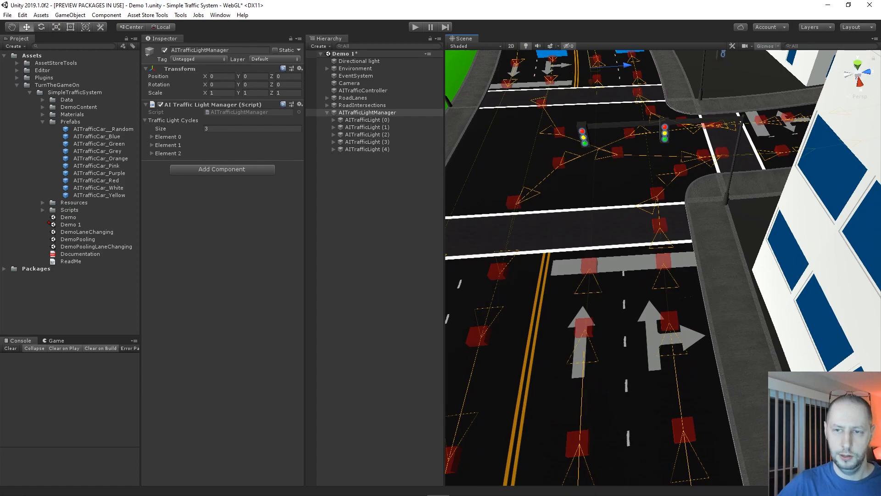
# Examine the side road approach and its waypoint routes through the intersection
pyautogui.moveTo(711, 151); pyautogui.dragTo(588, 400, button='middle')
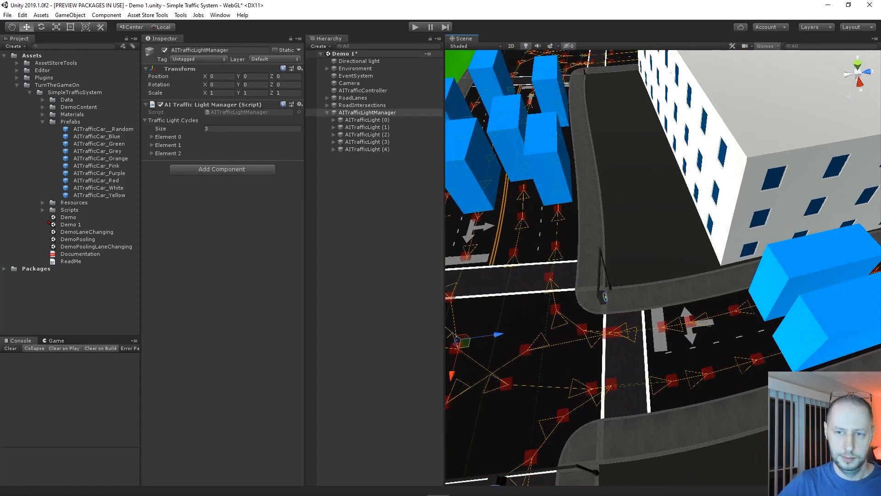
pyautogui.scroll(4, 663, 267)
pyautogui.moveTo(734, 257); pyautogui.dragTo(546, 258, button='right')
pyautogui.moveTo(753, 331); pyautogui.dragTo(652, 230, button='middle')
pyautogui.moveTo(652, 229); pyautogui.dragTo(619, 230, button='right')
pyautogui.moveTo(688, 248)
pyautogui.keyDown('alt'); pyautogui.mouseDown()
pyautogui.moveTo(727, 259)
pyautogui.moveTo(675, 246)
pyautogui.mouseUp(); pyautogui.keyUp('alt')
pyautogui.keyDown('alt'); pyautogui.moveTo(674, 245); pyautogui.dragTo(491, 326, button='middle'); pyautogui.keyUp('alt')
pyautogui.keyDown('alt'); pyautogui.moveTo(491, 326); pyautogui.dragTo(510, 325, button='right'); pyautogui.keyUp('alt')
pyautogui.keyDown('alt'); pyautogui.moveTo(734, 257); pyautogui.dragTo(569, 257); pyautogui.keyUp('alt')
pyautogui.moveTo(753, 284); pyautogui.dragTo(473, 276, button='middle')
# Examine the opposite approach and check that the Element 2 cycle lists the two lights above it
pyautogui.scroll(2, 663, 267)
pyautogui.scroll(2, 663, 268)
pyautogui.keyDown('alt'); pyautogui.moveTo(716, 229); pyautogui.dragTo(657, 218); pyautogui.keyUp('alt')
pyautogui.keyDown('alt'); pyautogui.moveTo(689, 207); pyautogui.dragTo(572, 338, button='middle'); pyautogui.keyUp('alt')
pyautogui.keyDown('alt'); pyautogui.moveTo(571, 337); pyautogui.dragTo(578, 338, button='right'); pyautogui.keyUp('alt')
pyautogui.moveTo(578, 338); pyautogui.dragTo(583, 339, button='middle')
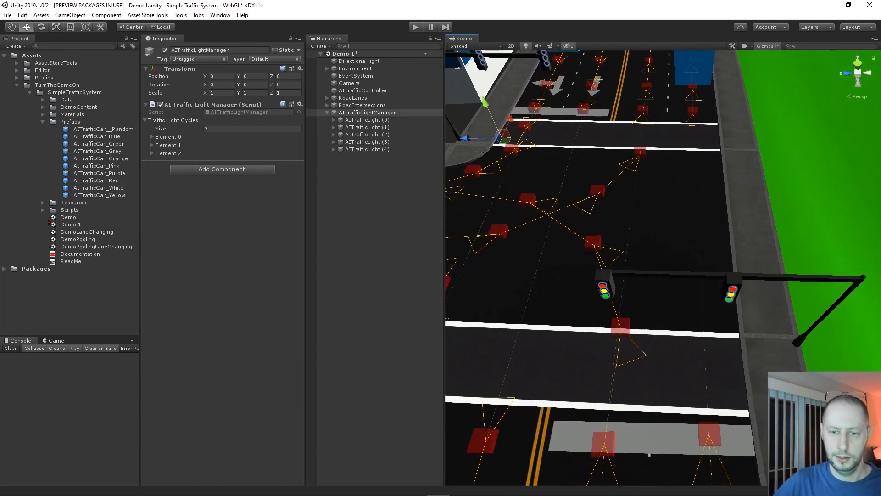
pyautogui.scroll(-10, 663, 267)
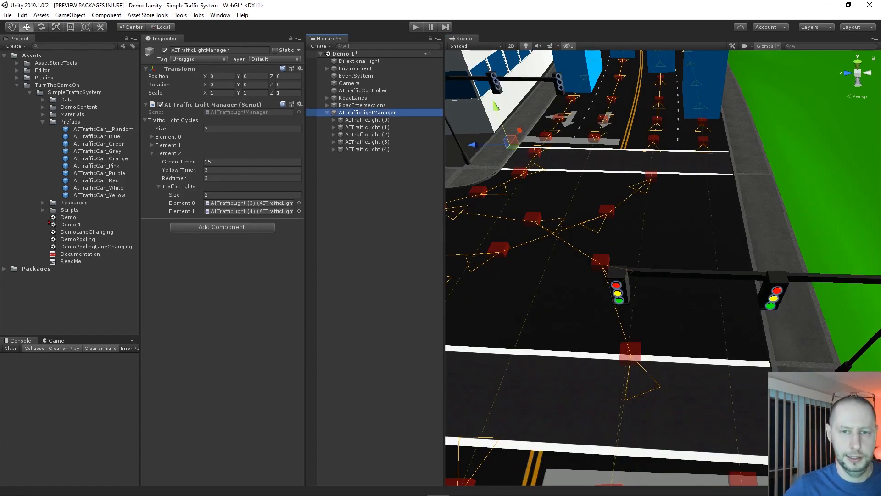
# Collapse AITrafficLightManager's children in the hierarchy, clear the selection and save the Demo 1 scene
pyautogui.keyDown('alt'); pyautogui.moveTo(716, 266); pyautogui.dragTo(638, 255); pyautogui.keyUp('alt')
pyautogui.scroll(-10, 663, 268)
pyautogui.moveTo(643, 258); pyautogui.dragTo(585, 257, button='right')
pyautogui.click(327, 112)
pyautogui.moveTo(689, 257); pyautogui.dragTo(613, 257, button='right')
pyautogui.scroll(-8, 664, 268)
pyautogui.scroll(-4, 663, 268)
pyautogui.moveTo(597, 257); pyautogui.dragTo(693, 213, button='middle')
pyautogui.scroll(4, 663, 268)
pyautogui.scroll(4, 663, 267)
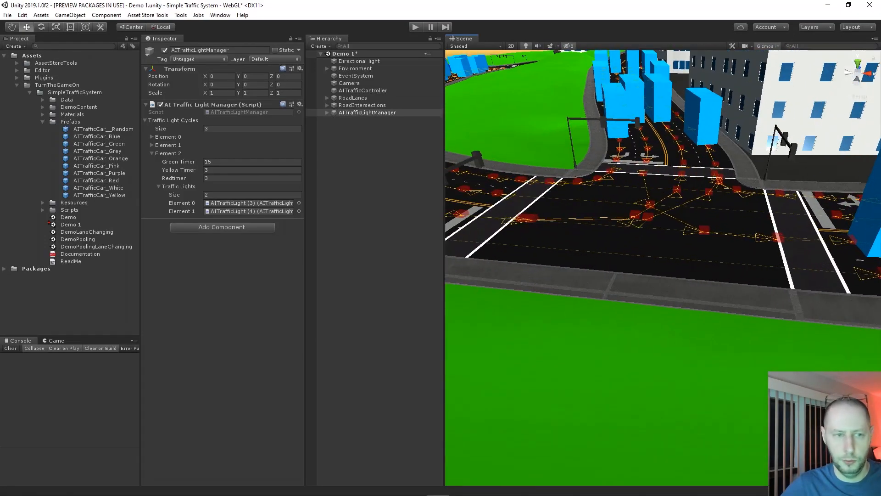
pyautogui.click(376, 193)
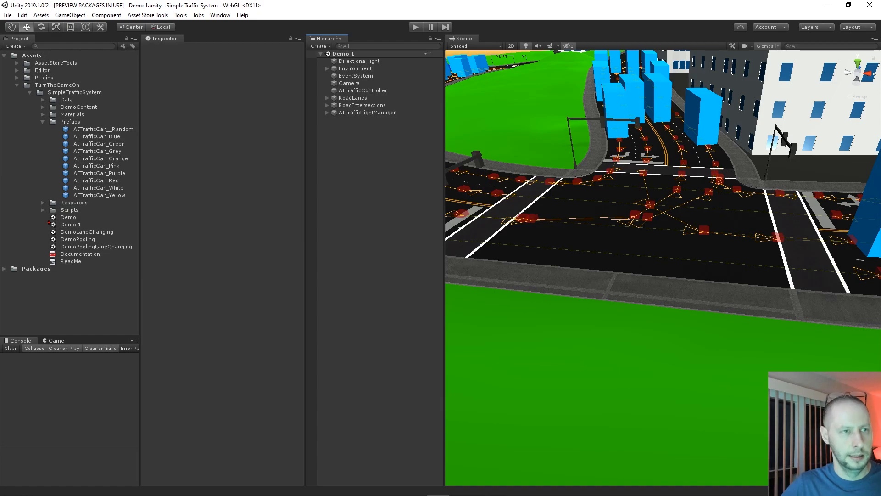
# Create a second AI Traffic Light Manager in the scene and select its child AITrafficLight
pyautogui.click(181, 15)
pyautogui.moveTo(213, 25)
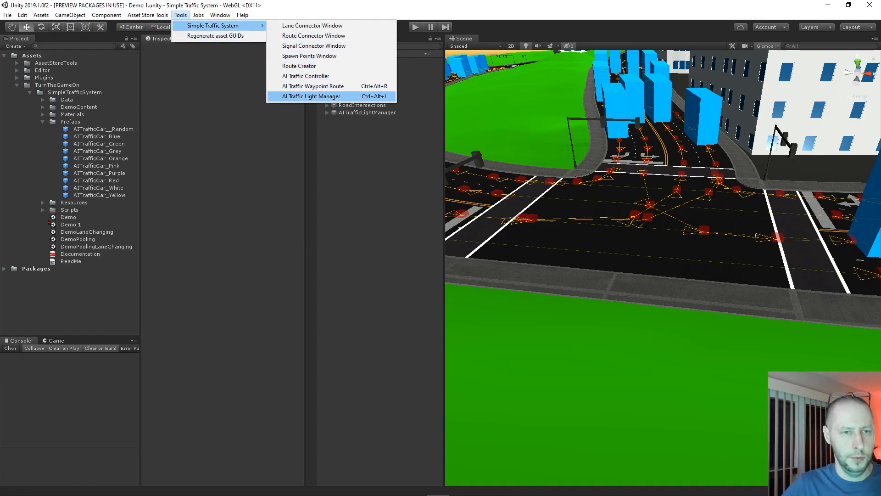
pyautogui.click(312, 96)
pyautogui.scroll(-10, 742, 191)
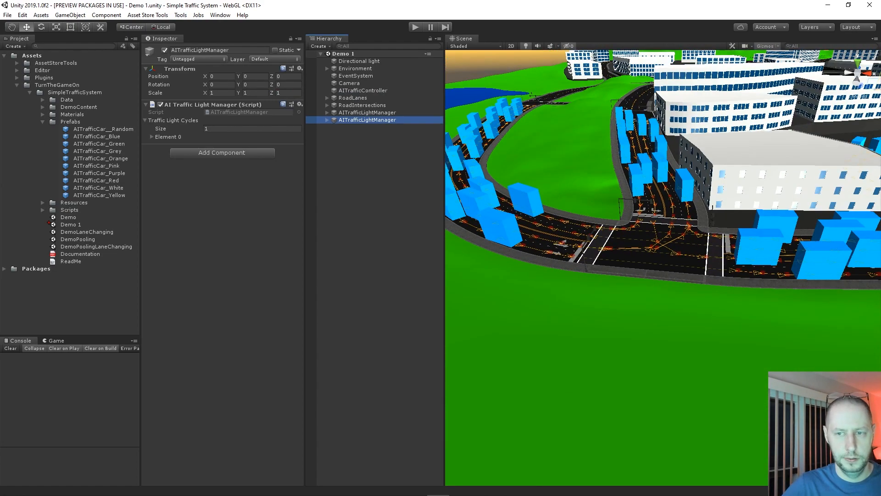
pyautogui.click(327, 120)
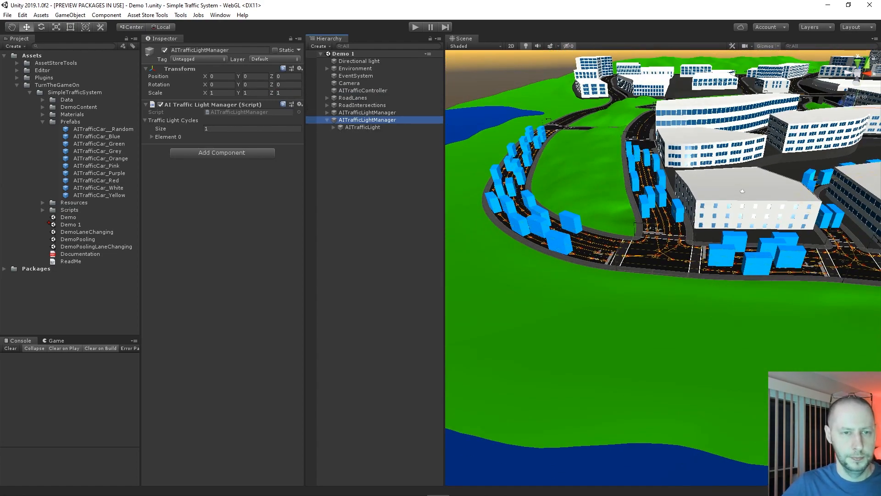
pyautogui.click(363, 127)
pyautogui.click(333, 127)
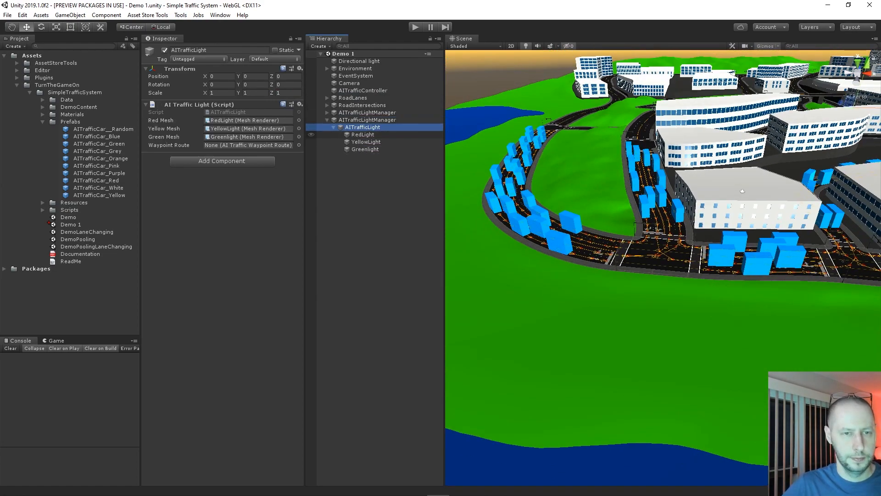
pyautogui.click(333, 127)
# Move the new AITrafficLight towards the next intersection, to about X -282.3, Z -410.1
pyautogui.keyDown('alt'); pyautogui.moveTo(743, 191); pyautogui.dragTo(611, 257, button='middle'); pyautogui.keyUp('alt')
pyautogui.keyDown('alt'); pyautogui.moveTo(611, 257); pyautogui.dragTo(533, 262, button='right'); pyautogui.keyUp('alt')
pyautogui.keyDown('alt'); pyautogui.moveTo(689, 207); pyautogui.dragTo(579, 276, button='middle'); pyautogui.keyUp('alt')
pyautogui.keyDown('alt'); pyautogui.moveTo(578, 276); pyautogui.dragTo(606, 276, button='right'); pyautogui.keyUp('alt')
pyautogui.moveTo(694, 204); pyautogui.dragTo(683, 407)
pyautogui.keyDown('alt'); pyautogui.moveTo(683, 404); pyautogui.dragTo(748, 339, button='middle'); pyautogui.keyUp('alt')
pyautogui.keyDown('alt'); pyautogui.moveTo(748, 340); pyautogui.dragTo(666, 328, button='right'); pyautogui.keyUp('alt')
pyautogui.moveTo(778, 333); pyautogui.dragTo(478, 301)
pyautogui.press('f')
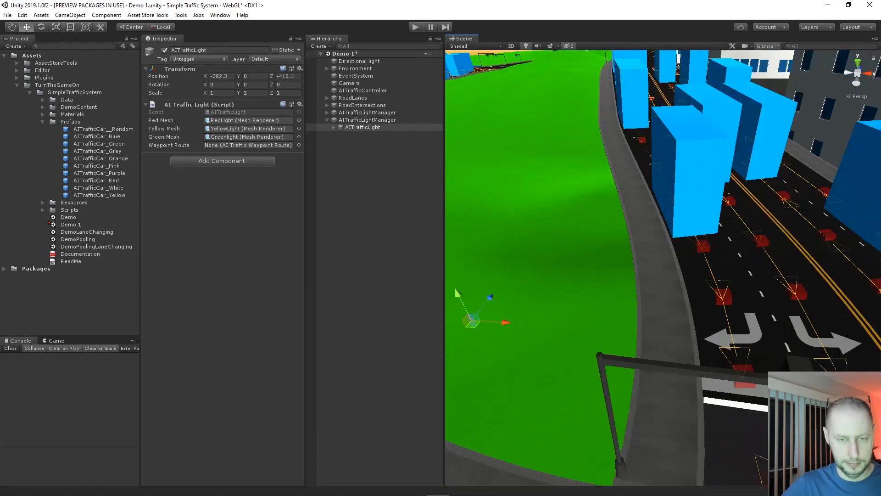
# Move the AITrafficLight over the side road and raise it, to about X -259.34, Y 7.12
pyautogui.keyDown('alt'); pyautogui.moveTo(663, 275); pyautogui.dragTo(570, 268, button='right'); pyautogui.keyUp('alt')
pyautogui.keyDown('alt'); pyautogui.moveTo(661, 271); pyautogui.dragTo(551, 282, button='middle'); pyautogui.keyUp('alt')
pyautogui.moveTo(551, 282)
pyautogui.keyDown('alt'); pyautogui.mouseDown(button='right')
pyautogui.moveTo(560, 282)
pyautogui.moveTo(541, 281)
pyautogui.mouseUp(button='right'); pyautogui.keyUp('alt')
pyautogui.moveTo(613, 277); pyautogui.dragTo(786, 211)
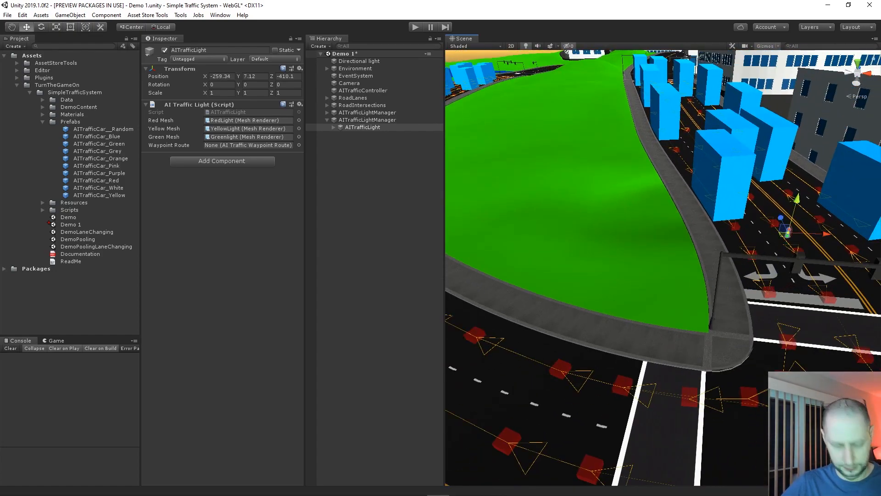
pyautogui.press('f')
pyautogui.scroll(-6, 663, 268)
pyautogui.moveTo(664, 267); pyautogui.dragTo(716, 240, button='middle')
pyautogui.moveTo(716, 240); pyautogui.dragTo(573, 271, button='right')
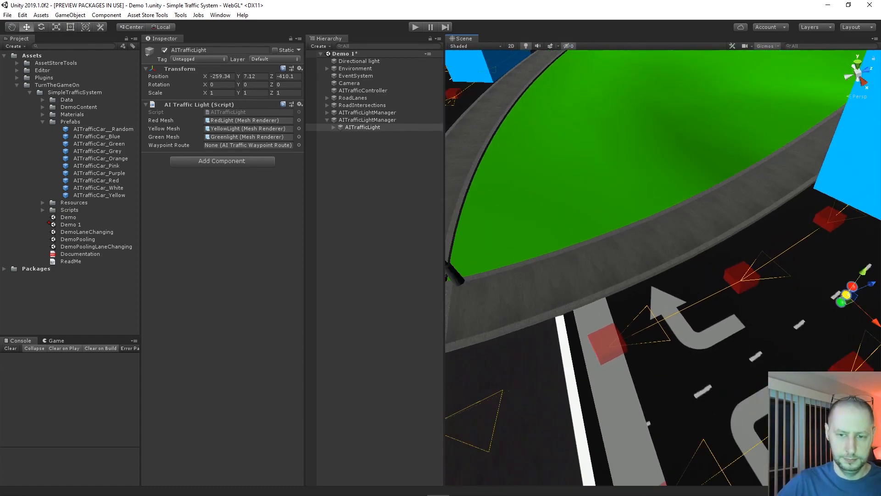
# Bring the AITrafficLight to the outer signal head of the side road's pole, at about X -257.54, Y 11.37, Z -422.34
pyautogui.scroll(-3, 574, 271)
pyautogui.moveTo(800, 273); pyautogui.dragTo(477, 360)
pyautogui.moveTo(530, 362); pyautogui.dragTo(539, 359)
pyautogui.press('f')
pyautogui.scroll(-8, 663, 267)
pyautogui.moveTo(836, 299); pyautogui.dragTo(626, 208, button='right')
pyautogui.keyDown('alt'); pyautogui.moveTo(689, 275); pyautogui.dragTo(610, 257, button='right'); pyautogui.keyUp('alt')
pyautogui.moveTo(707, 294); pyautogui.dragTo(642, 269, button='right')
pyautogui.moveTo(762, 312); pyautogui.dragTo(576, 229, button='middle')
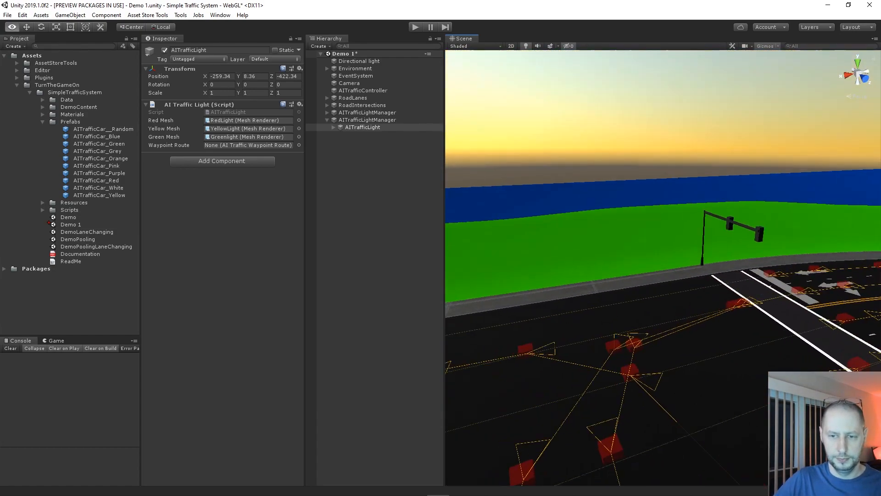
pyautogui.moveTo(577, 235); pyautogui.dragTo(510, 146)
pyautogui.moveTo(596, 239); pyautogui.dragTo(640, 236, button='right')
pyautogui.moveTo(641, 236); pyautogui.dragTo(744, 317, button='middle')
pyautogui.scroll(-2, 663, 268)
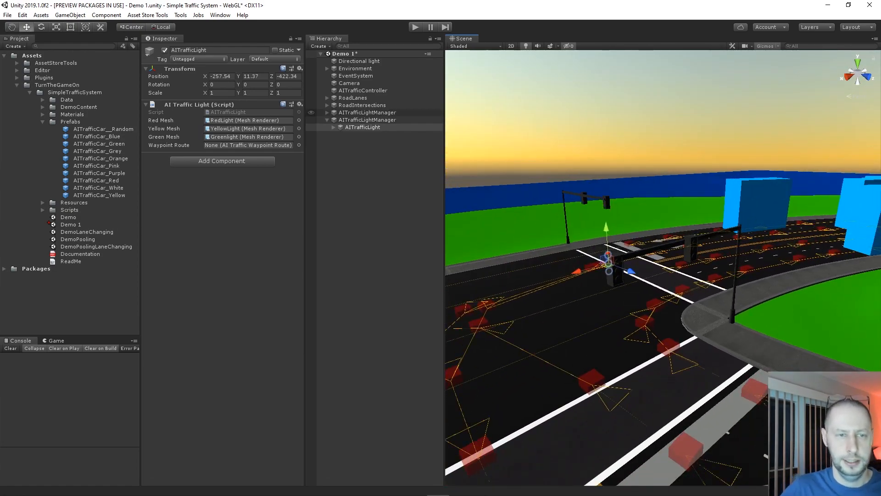
# Examine how the first AITrafficLightManager's lights sit at their intersection and compare it with the new intersection
pyautogui.click(367, 112)
pyautogui.press('f')
pyautogui.moveTo(642, 257); pyautogui.dragTo(587, 289, button='right')
pyautogui.moveTo(643, 257); pyautogui.dragTo(535, 300, button='middle')
pyautogui.scroll(3, 663, 267)
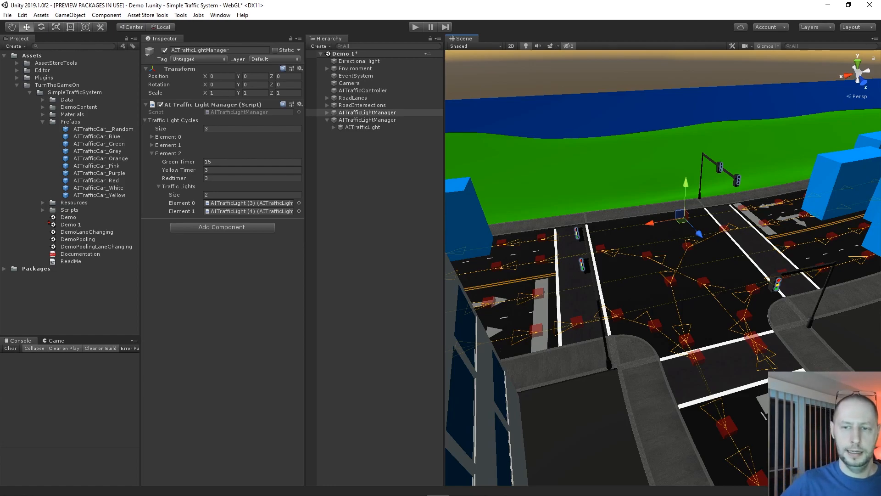
pyautogui.scroll(-3, 663, 267)
pyautogui.moveTo(597, 257); pyautogui.dragTo(611, 294, button='middle')
pyautogui.keyDown('alt'); pyautogui.moveTo(611, 294); pyautogui.dragTo(707, 303, button='right'); pyautogui.keyUp('alt')
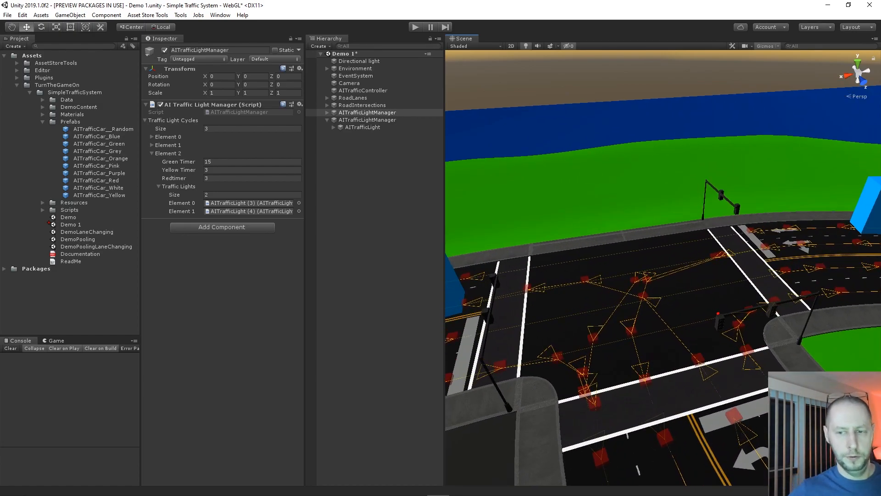
pyautogui.scroll(5, 663, 268)
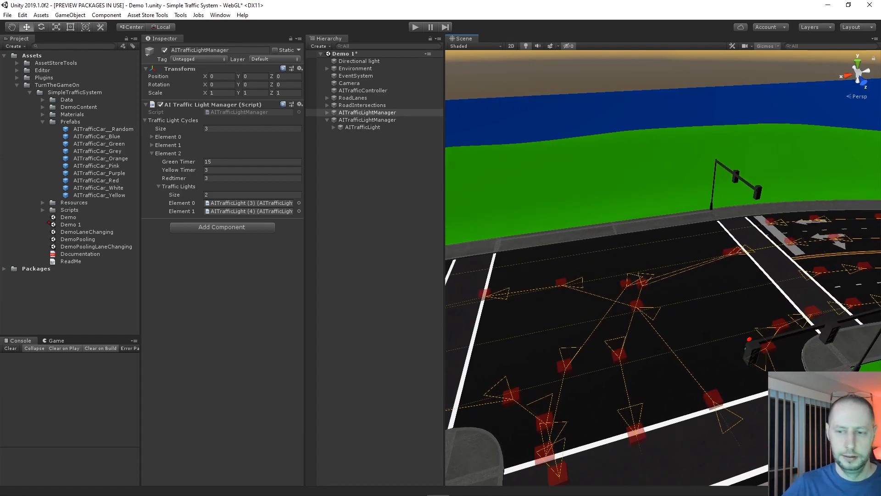
pyautogui.click(666, 299)
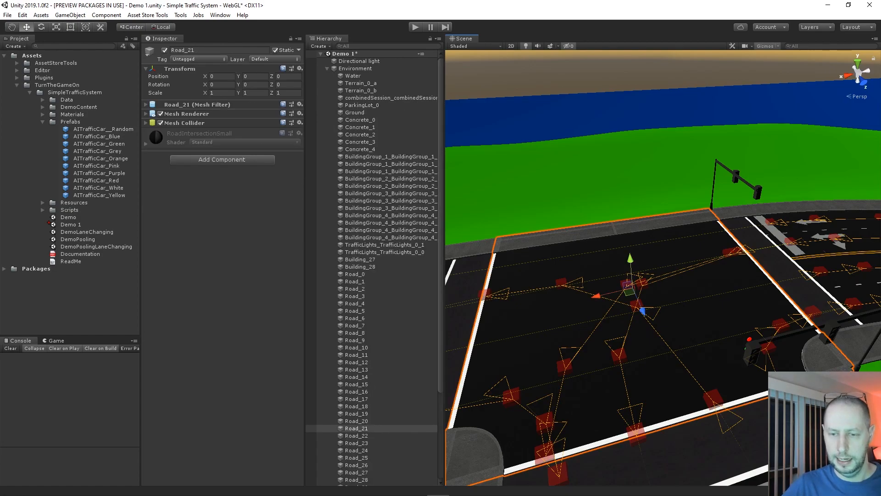
pyautogui.click(749, 340)
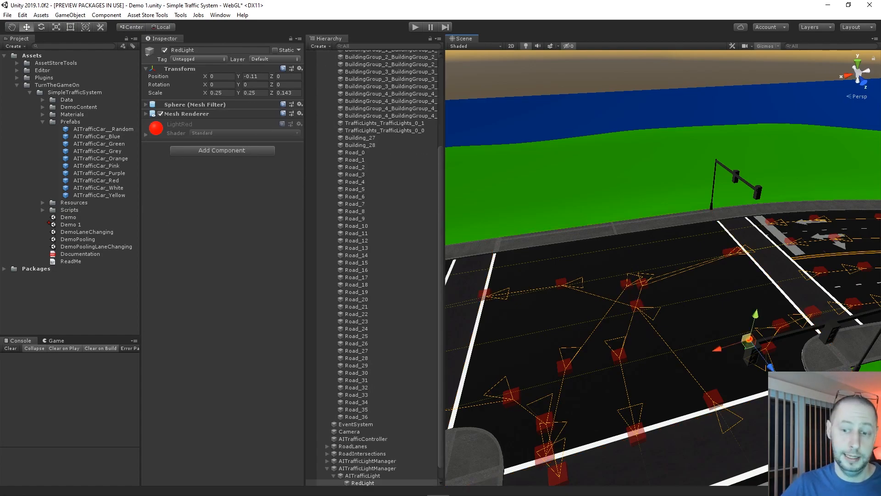
pyautogui.moveTo(750, 343); pyautogui.dragTo(762, 356)
pyautogui.hotkey('ctrl', 'z')
pyautogui.scroll(5, 312, 164)
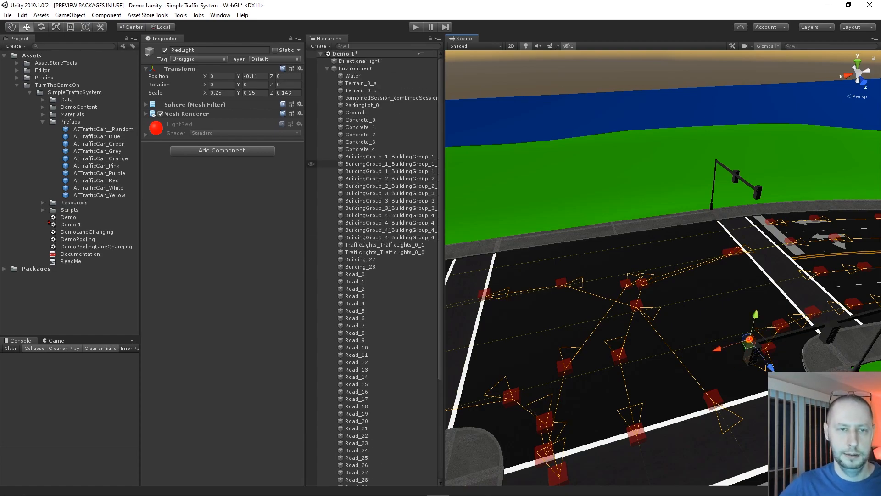
# Collapse Environment and align the whole AITrafficLight with the signal head, at about X -257.48, Y 11.237, Z -421.52
pyautogui.click(327, 69)
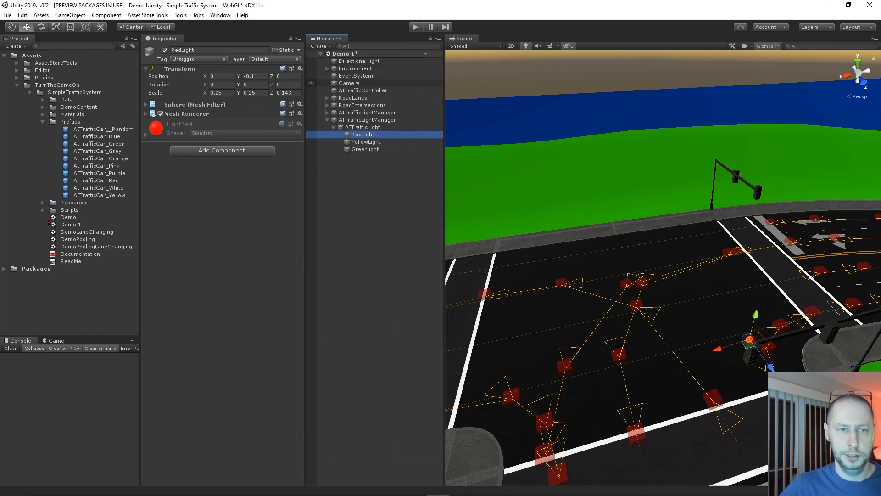
pyautogui.click(312, 127)
pyautogui.moveTo(769, 371); pyautogui.dragTo(775, 385)
pyautogui.moveTo(724, 367); pyautogui.dragTo(721, 367)
pyautogui.press('f')
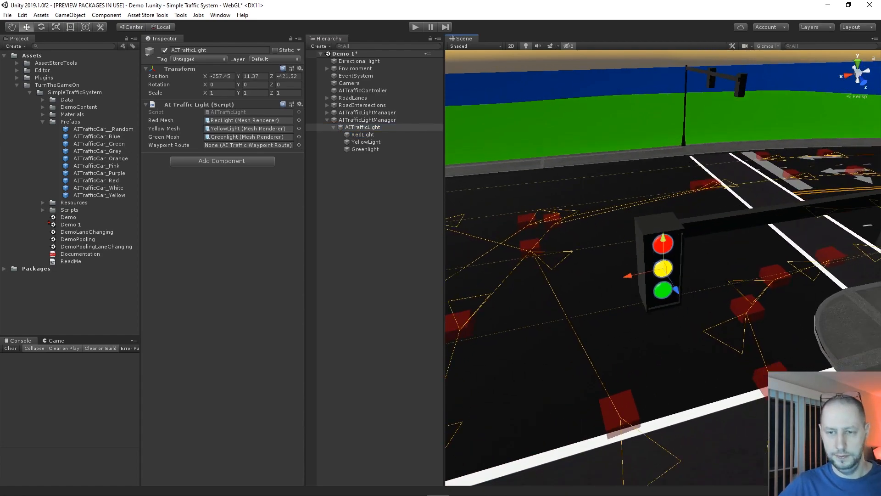
pyautogui.moveTo(722, 367); pyautogui.dragTo(706, 317, button='right')
pyautogui.moveTo(707, 317); pyautogui.dragTo(636, 134, button='middle')
pyautogui.moveTo(632, 163); pyautogui.dragTo(633, 174)
pyautogui.moveTo(597, 211); pyautogui.dragTo(599, 212)
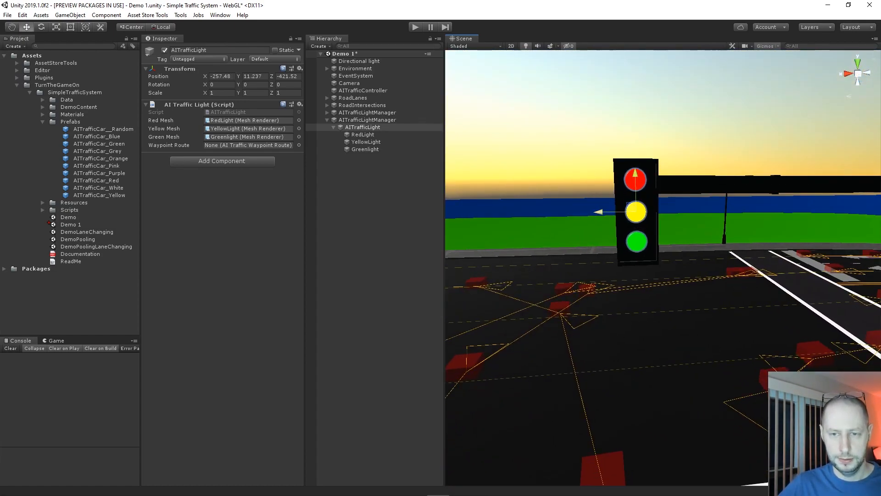
# Duplicate the AITrafficLight and place the copy on the other signal head of the same pole, at about X -262.39
pyautogui.scroll(-15, 600, 212)
pyautogui.moveTo(600, 212); pyautogui.dragTo(527, 251, button='right')
pyautogui.scroll(-8, 528, 251)
pyautogui.moveTo(643, 257); pyautogui.dragTo(720, 249, button='right')
pyautogui.press('d')
pyautogui.scroll(-8, 605, 266)
pyautogui.scroll(8, 606, 266)
pyautogui.press('d')
pyautogui.press('w')
pyautogui.hotkey('ctrl', 'd')
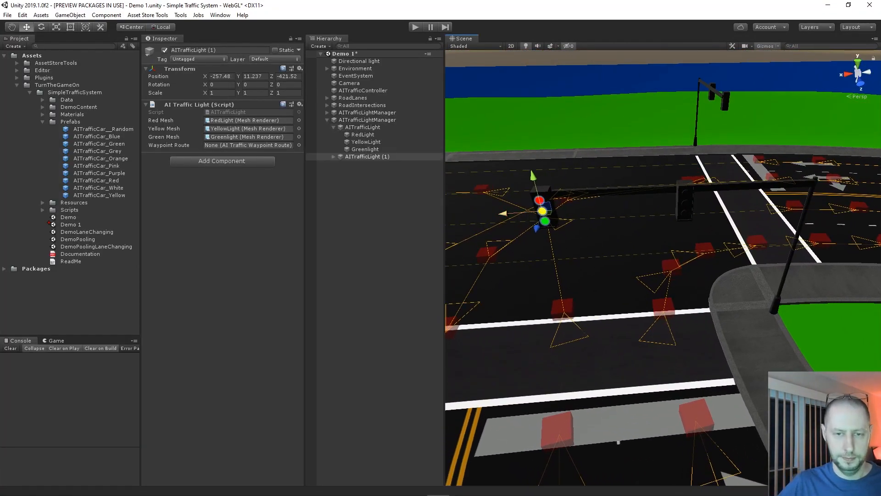
pyautogui.moveTo(505, 213); pyautogui.dragTo(649, 202)
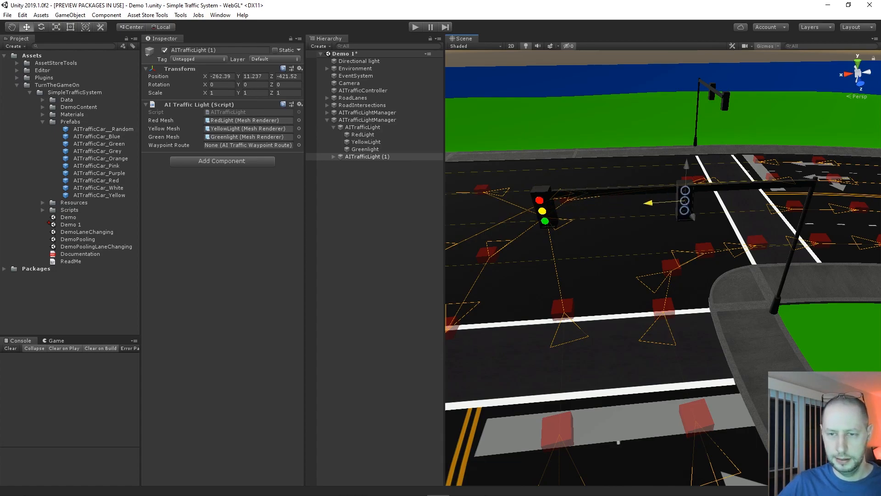
# Duplicate AITrafficLight (1) and move the copy to the outer signal head of the next approach, at about X -270.39, Z -439.35
pyautogui.moveTo(680, 257); pyautogui.dragTo(542, 294, button='right')
pyautogui.press('d')
pyautogui.press('s')
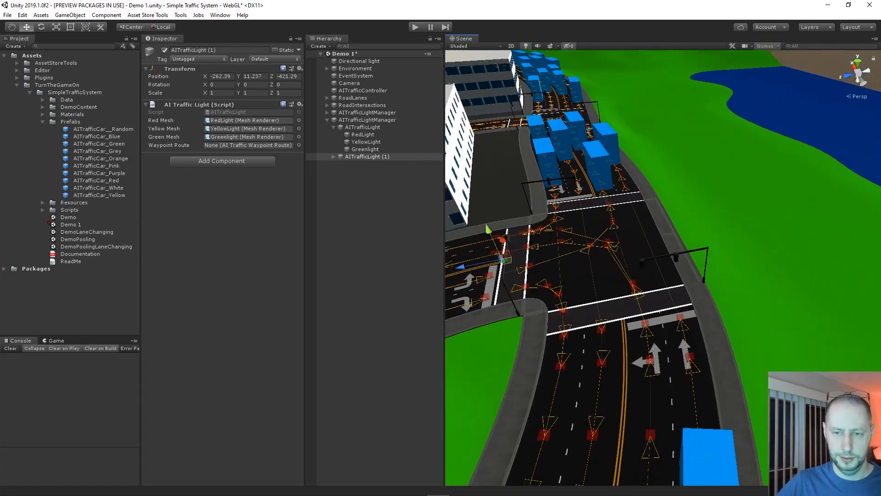
pyautogui.hotkey('ctrl', 'd')
pyautogui.moveTo(480, 267); pyautogui.dragTo(614, 245)
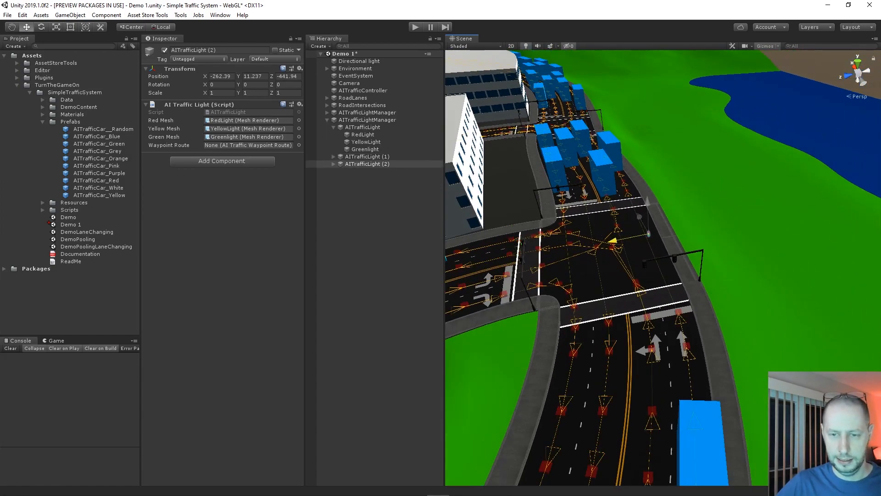
pyautogui.moveTo(641, 218); pyautogui.dragTo(645, 264)
pyautogui.press('f')
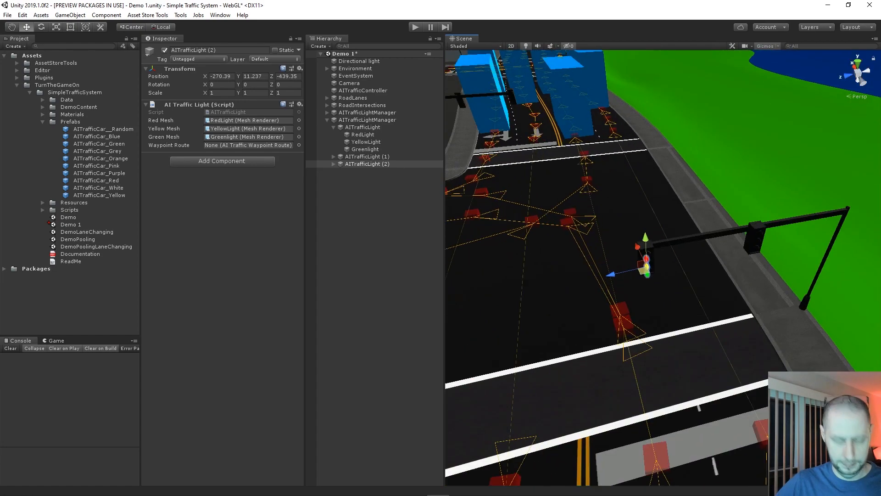
# Set AITrafficLight (2)'s Y rotation to 90 and align it with the signal head, at about X -270.158, Z -439.454
pyautogui.click(254, 84)
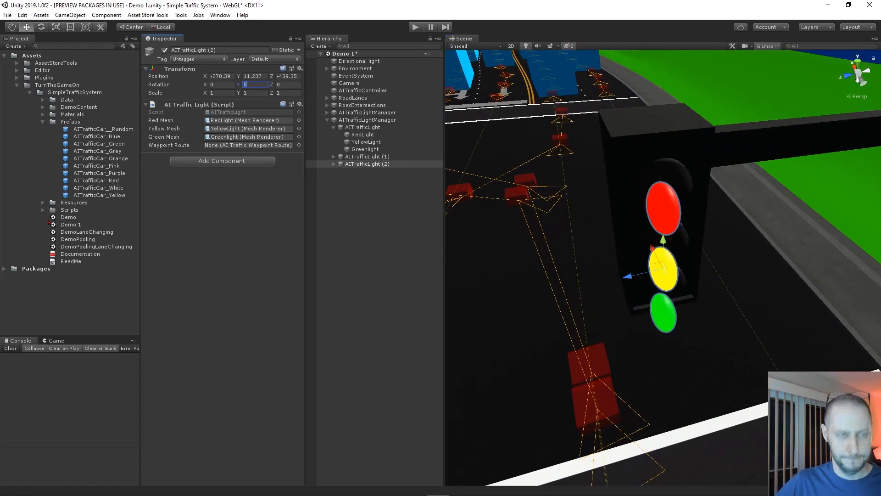
pyautogui.write('90')
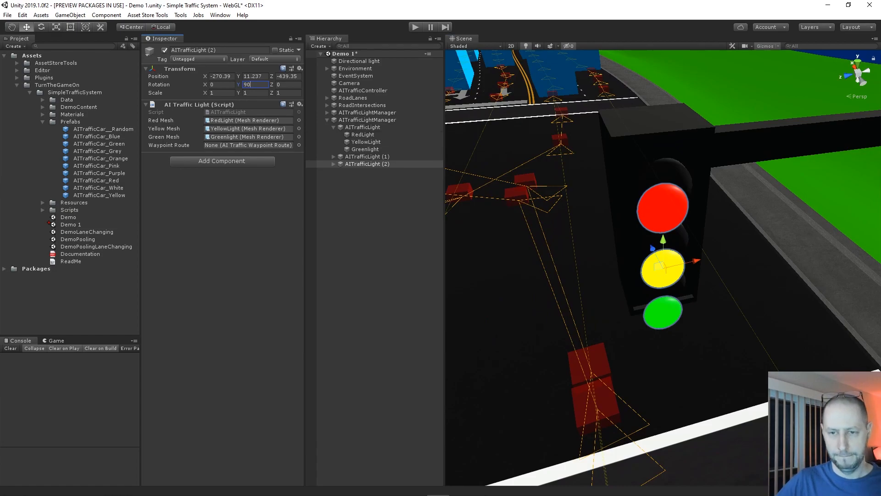
pyautogui.moveTo(652, 248); pyautogui.dragTo(700, 234)
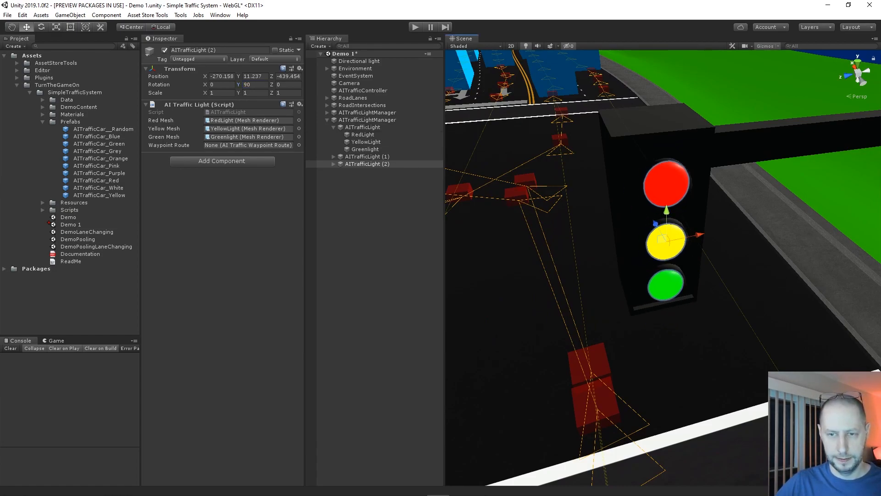
# Duplicate AITrafficLight (2) and place the copy on the pole's other signal head, at about X -270.43, Z -444.36
pyautogui.scroll(-3, 590, 272)
pyautogui.scroll(-4, 663, 268)
pyautogui.moveTo(643, 259); pyautogui.dragTo(502, 252, button='middle')
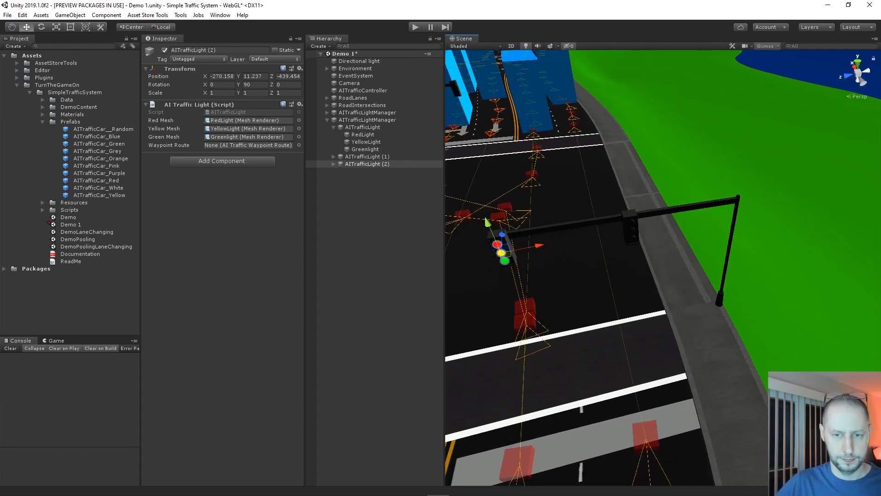
pyautogui.hotkey('ctrl', 'd')
pyautogui.moveTo(537, 245); pyautogui.dragTo(623, 213)
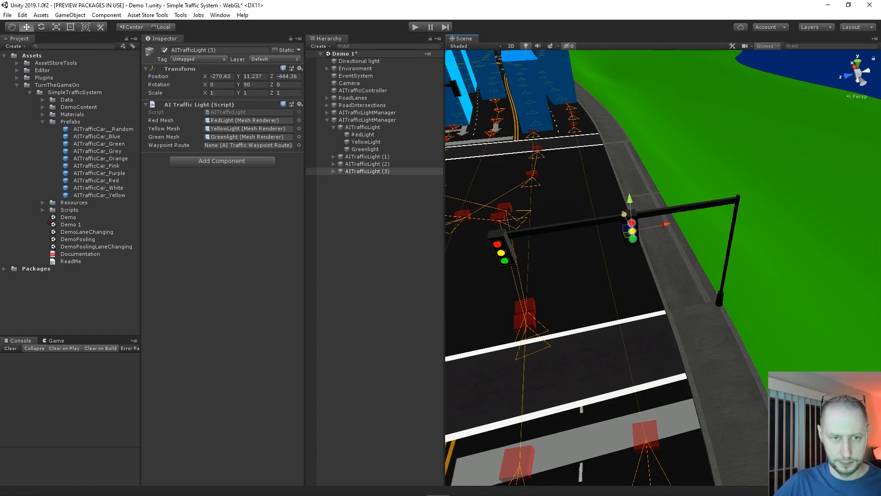
# Duplicate AITrafficLight (3) and move the copy to the opposite approach's pole, at about X -239.65, Z -434.1
pyautogui.hotkey('ctrl', 'd')
pyautogui.scroll(-3, 624, 214)
pyautogui.moveTo(624, 214); pyautogui.dragTo(845, 215, button='right')
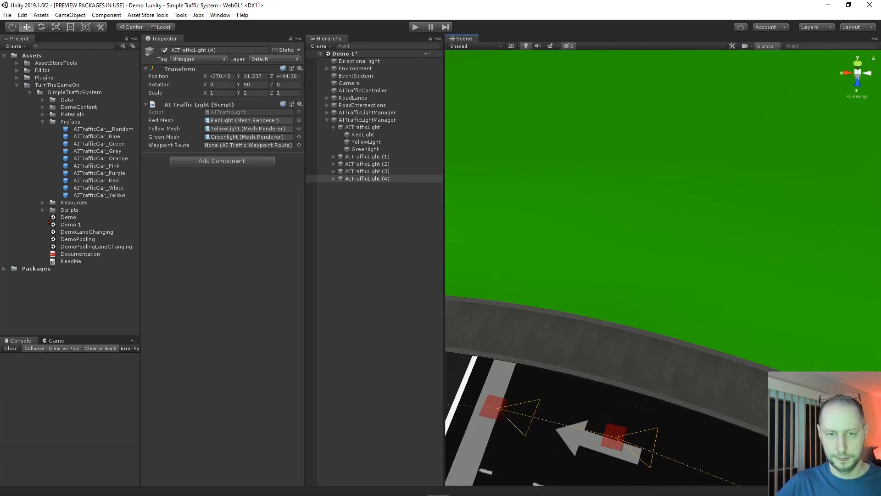
pyautogui.scroll(-5, 663, 267)
pyautogui.moveTo(542, 291); pyautogui.dragTo(807, 207, button='middle')
pyautogui.scroll(-3, 795, 213)
pyautogui.moveTo(766, 213); pyautogui.dragTo(572, 271)
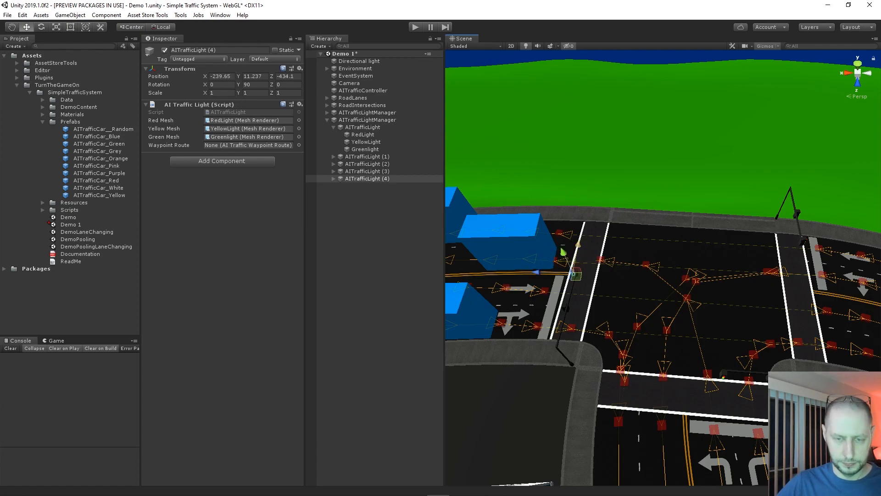
# Align AITrafficLight (4) with the outer signal head, at about X -239.605, Y 11.205, Z -434.178
pyautogui.press('f')
pyautogui.moveTo(569, 262); pyautogui.dragTo(712, 252, button='right')
pyautogui.moveTo(674, 246); pyautogui.dragTo(668, 243)
pyautogui.moveTo(690, 276); pyautogui.dragTo(689, 278)
pyautogui.moveTo(705, 224); pyautogui.dragTo(703, 227)
pyautogui.scroll(-8, 704, 227)
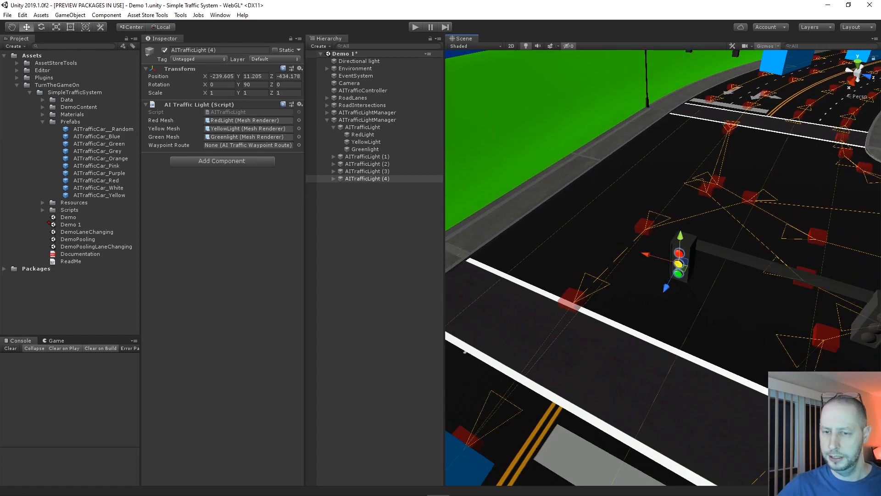
# Duplicate AITrafficLight (4) and place the copy on the pole's other signal head, at about X -239.32, Z -429.32
pyautogui.moveTo(703, 227); pyautogui.dragTo(783, 227, button='right')
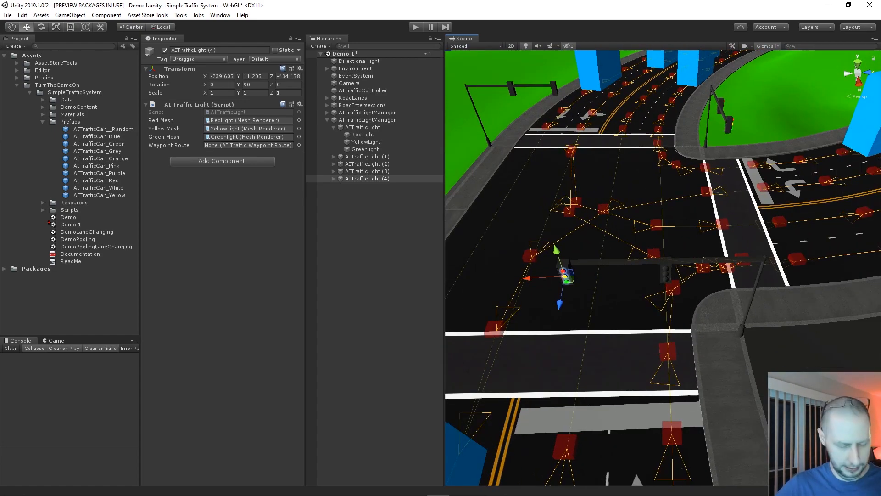
pyautogui.hotkey('ctrl', 'd')
pyautogui.moveTo(528, 278); pyautogui.dragTo(627, 272)
pyautogui.moveTo(668, 297); pyautogui.dragTo(669, 302)
# Examine the placed lights around the intersection and the road leading to the neighbouring intersection
pyautogui.moveTo(669, 303); pyautogui.dragTo(537, 298, button='right')
pyautogui.press('d')
pyautogui.scroll(-5, 592, 248)
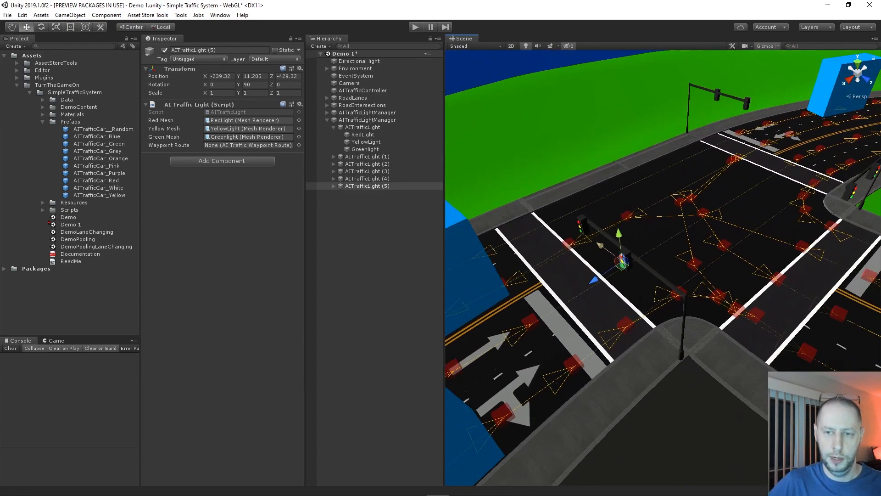
pyautogui.moveTo(617, 243); pyautogui.dragTo(546, 230, button='right')
pyautogui.moveTo(753, 284); pyautogui.dragTo(505, 216, button='middle')
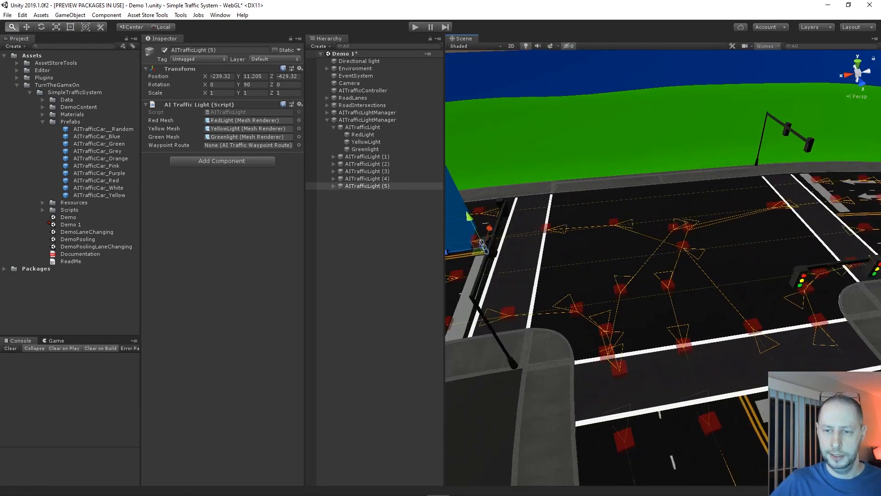
pyautogui.scroll(-8, 505, 216)
pyautogui.moveTo(505, 216); pyautogui.dragTo(487, 206, button='right')
pyautogui.moveTo(716, 248); pyautogui.dragTo(624, 247, button='right')
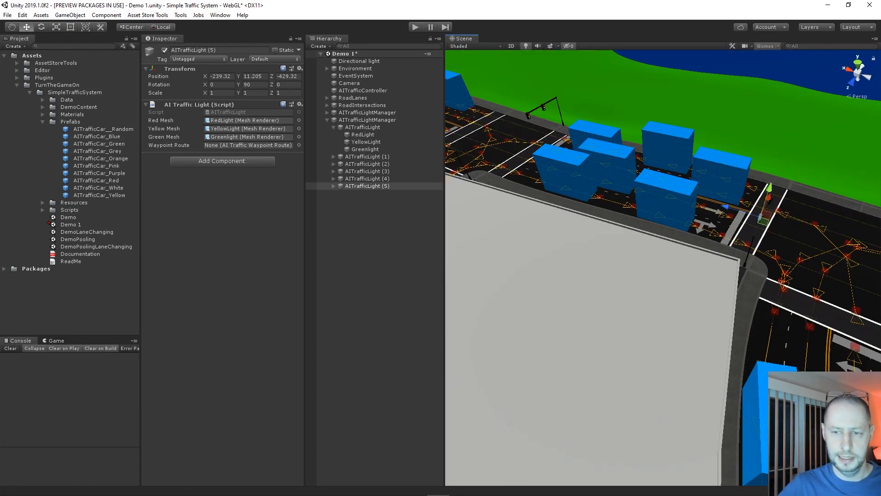
# Inspect the signal heads on each pole of the second intersection from several angles and collapse the first AITrafficLight's children
pyautogui.moveTo(753, 266); pyautogui.dragTo(505, 230, button='middle')
pyautogui.moveTo(624, 248); pyautogui.dragTo(519, 229, button='right')
pyautogui.moveTo(744, 293); pyautogui.dragTo(611, 202, button='middle')
pyautogui.scroll(5, 610, 202)
pyautogui.moveTo(611, 202); pyautogui.dragTo(684, 177, button='right')
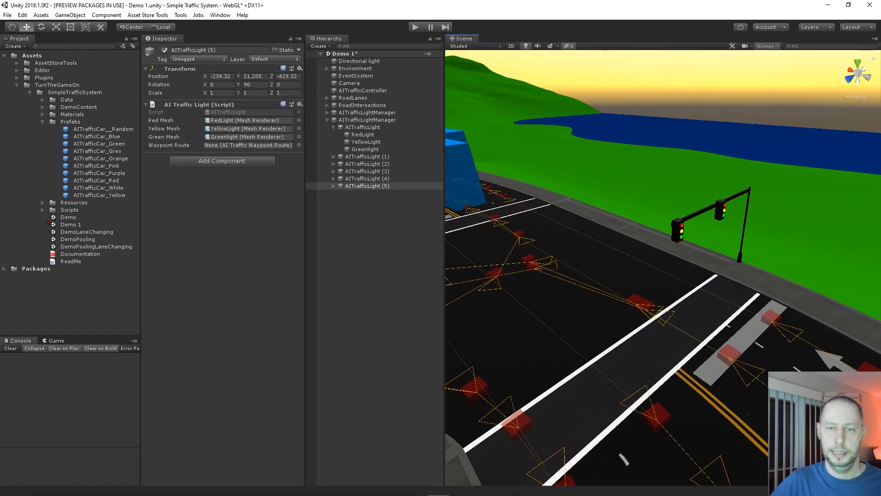
pyautogui.moveTo(684, 230); pyautogui.dragTo(596, 248, button='right')
pyautogui.moveTo(597, 284); pyautogui.dragTo(728, 230, button='middle')
pyautogui.moveTo(642, 230); pyautogui.dragTo(736, 216, button='right')
pyautogui.click(390, 225)
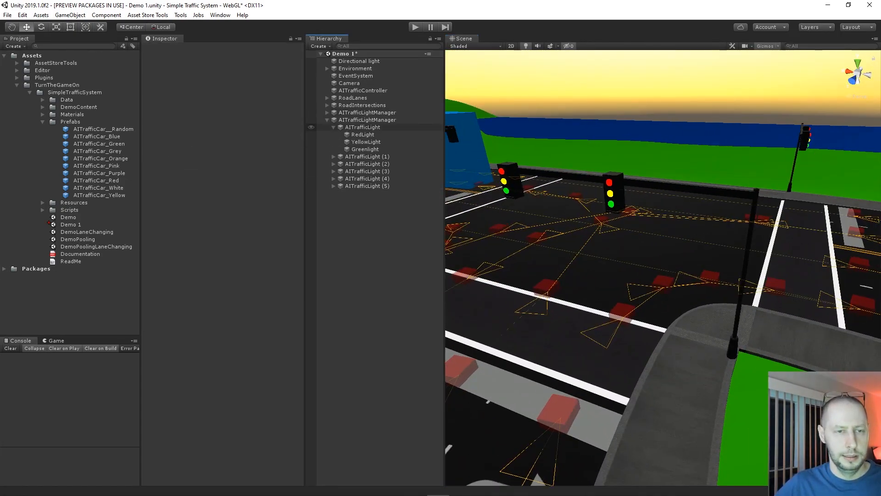
pyautogui.click(333, 127)
pyautogui.moveTo(597, 216); pyautogui.dragTo(743, 321, button='middle')
pyautogui.scroll(-3, 744, 321)
pyautogui.scroll(3, 663, 268)
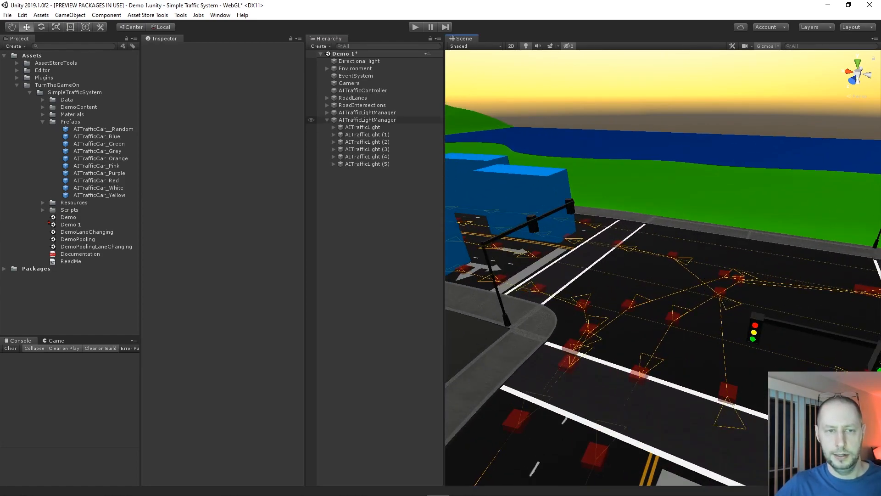
# Expand the first traffic light cycle of the second AITrafficLightManager and rename its assigned light as AITrafficLight (0)
pyautogui.click(368, 120)
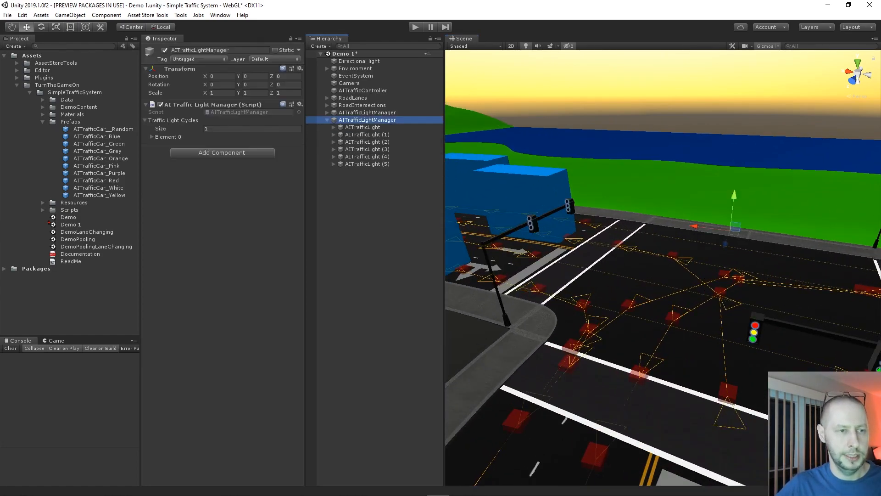
pyautogui.click(152, 137)
pyautogui.moveTo(663, 268); pyautogui.dragTo(730, 323, button='right')
pyautogui.moveTo(731, 324); pyautogui.dragTo(661, 222, button='middle')
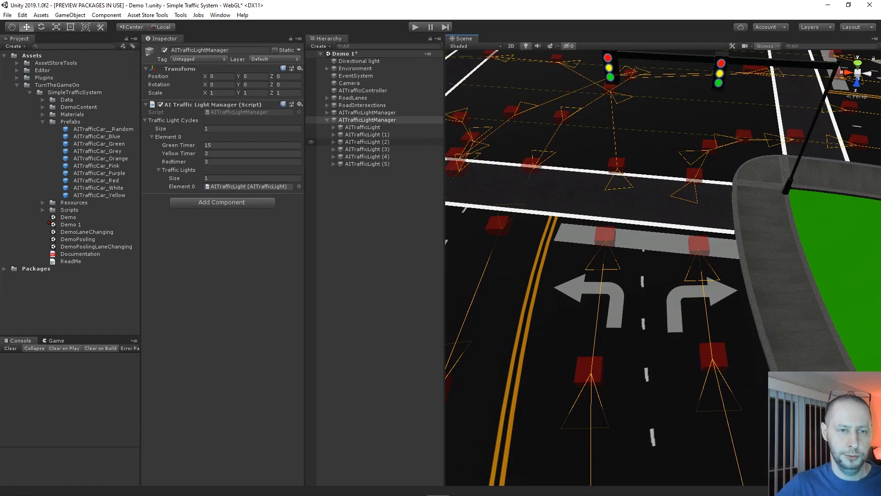
pyautogui.click(247, 187)
pyautogui.click(309, 128)
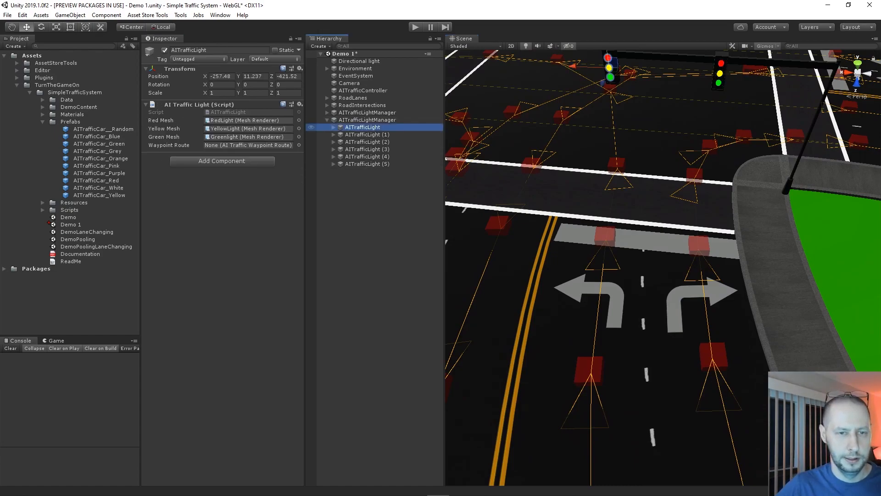
pyautogui.press('F2')
pyautogui.click(381, 127)
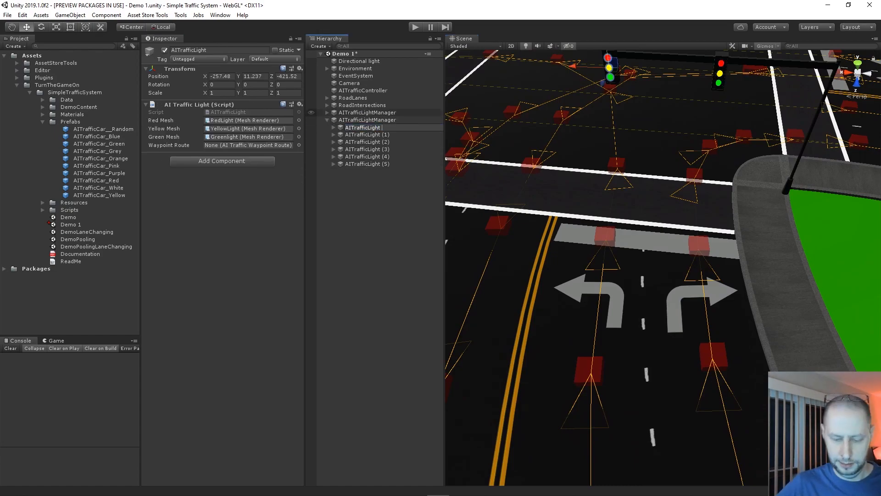
pyautogui.write('()0')
pyautogui.press('Return')
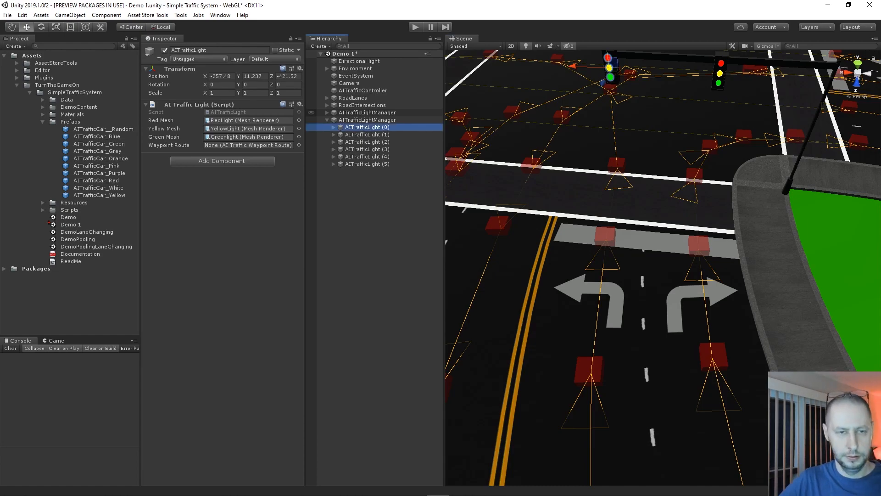
# Add AITrafficLight (1) to the second manager's first cycle and create a second cycle holding AITrafficLight (2) and AITrafficLight (3)
pyautogui.click(367, 120)
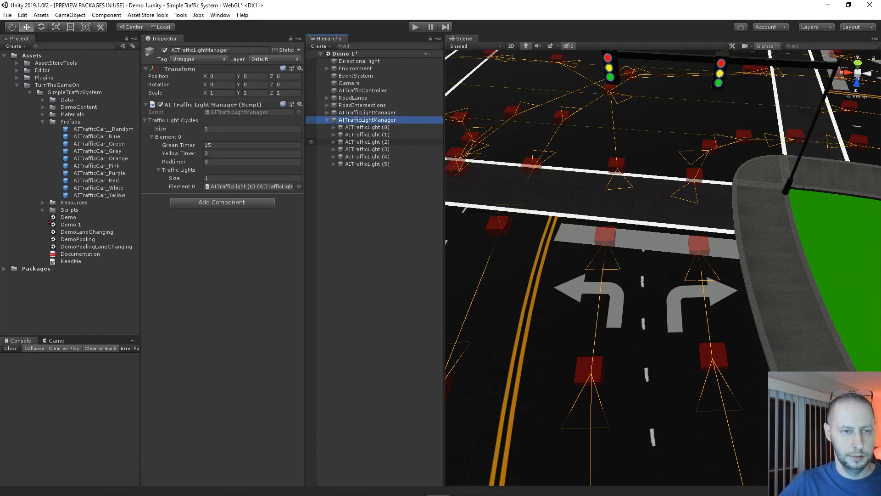
pyautogui.moveTo(367, 135); pyautogui.dragTo(179, 170)
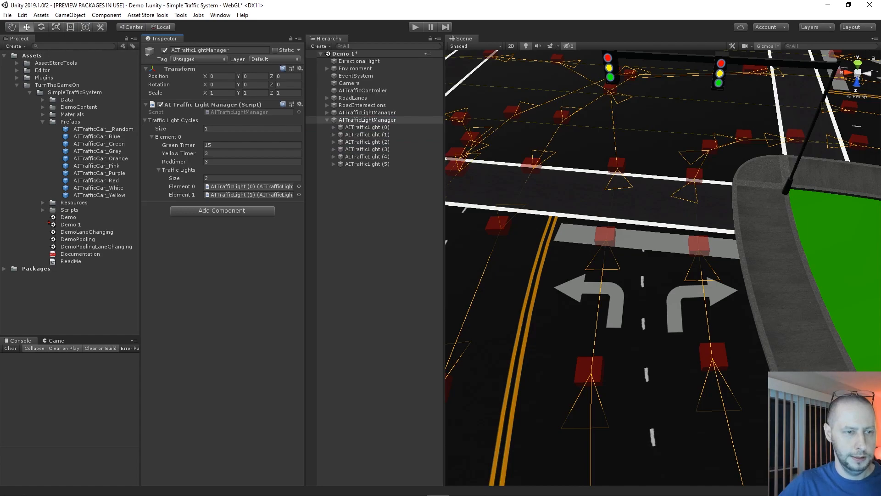
pyautogui.click(252, 128)
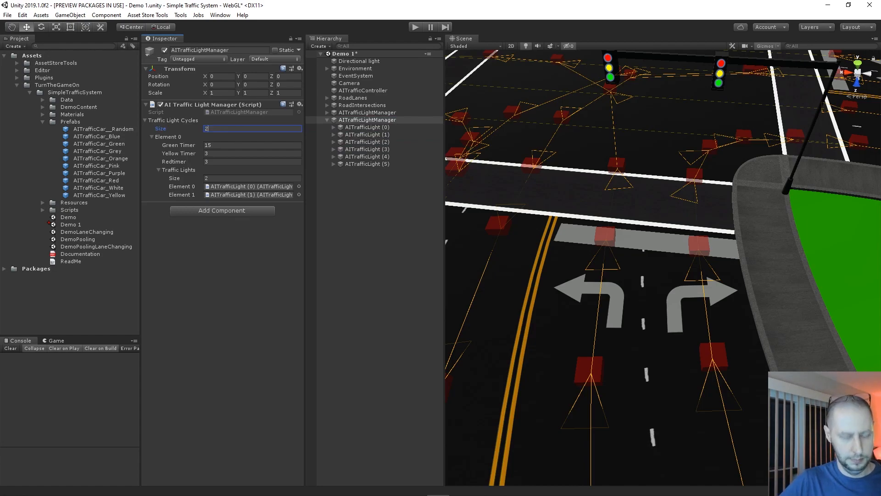
pyautogui.press('Return')
pyautogui.click(163, 203)
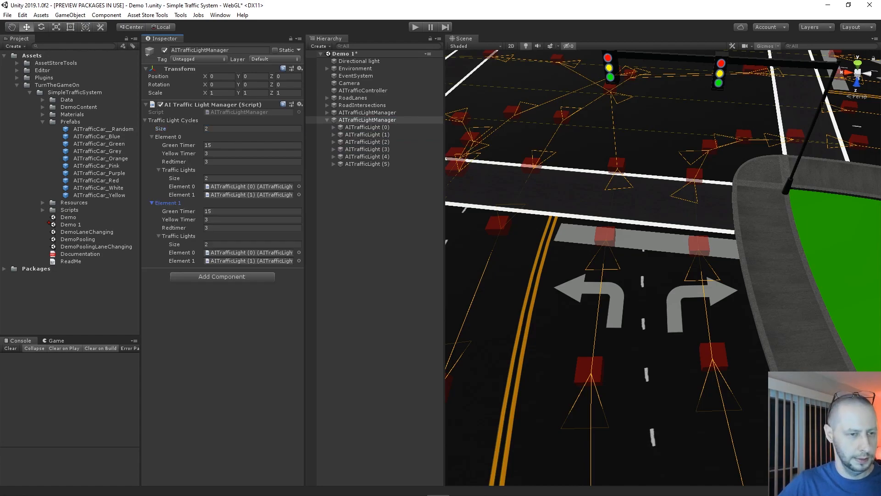
pyautogui.moveTo(367, 142); pyautogui.dragTo(247, 252)
pyautogui.moveTo(367, 149); pyautogui.dragTo(248, 261)
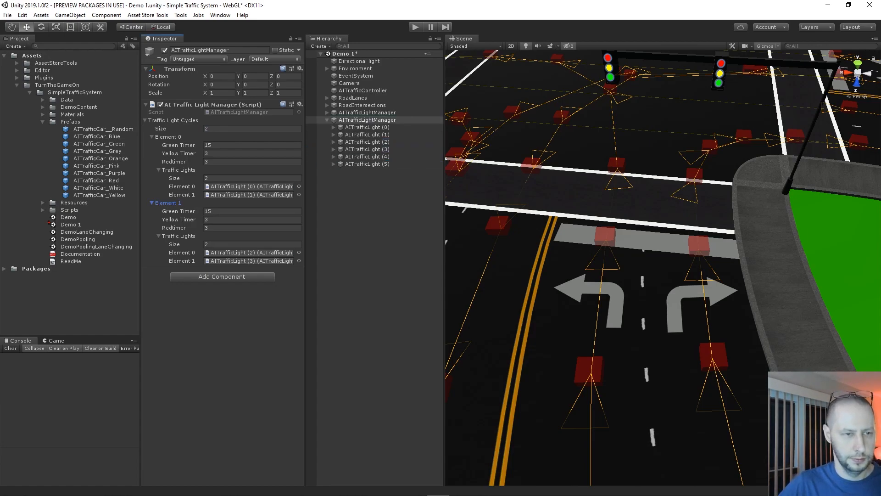
# Increase the traffic light cycles to 3 and assign AITrafficLight (4) and AITrafficLight (5) to the third cycle
pyautogui.click(248, 129)
pyautogui.write('3')
pyautogui.press('Return')
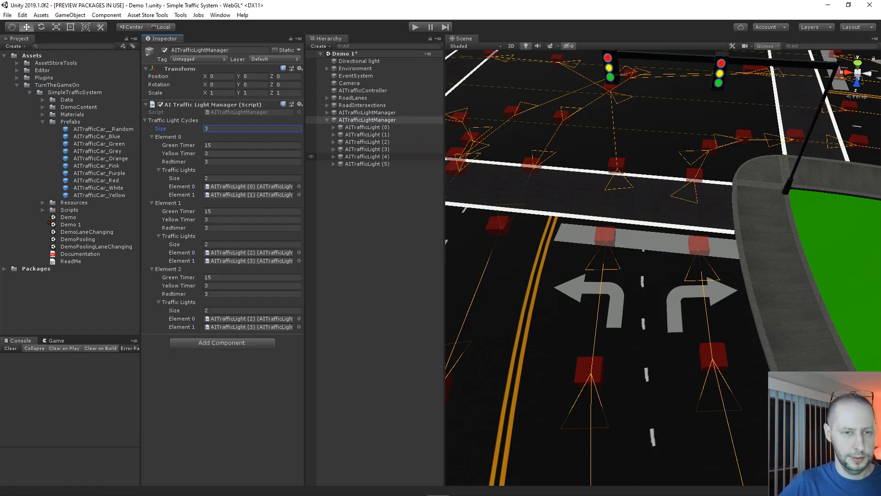
pyautogui.moveTo(367, 156); pyautogui.dragTo(247, 319)
pyautogui.moveTo(367, 164); pyautogui.dragTo(248, 327)
# Review the intersection's approaches, stop lines and signal heads against the assigned cycles
pyautogui.keyDown('alt'); pyautogui.moveTo(597, 257); pyautogui.dragTo(578, 271); pyautogui.keyUp('alt')
pyautogui.keyDown('alt'); pyautogui.moveTo(578, 271); pyautogui.dragTo(565, 271, button='right'); pyautogui.keyUp('alt')
pyautogui.keyDown('alt'); pyautogui.moveTo(689, 339); pyautogui.dragTo(551, 193, button='middle'); pyautogui.keyUp('alt')
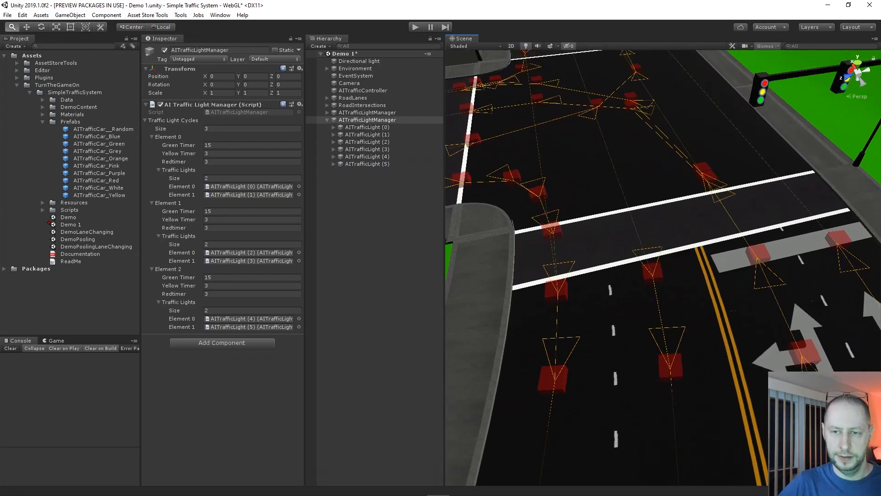
pyautogui.keyDown('alt'); pyautogui.moveTo(642, 257); pyautogui.dragTo(551, 257, button='right'); pyautogui.keyUp('alt')
pyautogui.keyDown('alt'); pyautogui.moveTo(643, 257); pyautogui.dragTo(597, 267); pyautogui.keyUp('alt')
pyautogui.moveTo(597, 266); pyautogui.dragTo(595, 265, button='right')
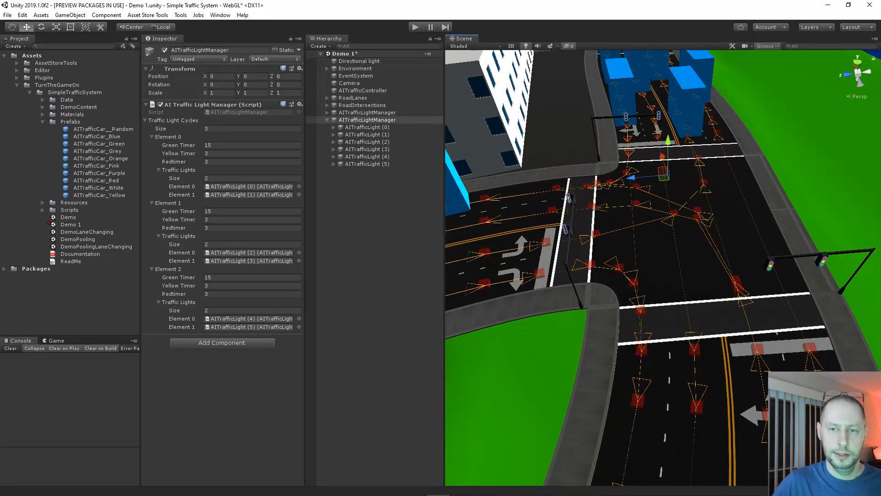
pyautogui.keyDown('alt'); pyautogui.moveTo(679, 276); pyautogui.dragTo(704, 278); pyautogui.keyUp('alt')
pyautogui.keyDown('alt'); pyautogui.moveTo(670, 257); pyautogui.dragTo(702, 307, button='middle'); pyautogui.keyUp('alt')
pyautogui.keyDown('alt'); pyautogui.moveTo(703, 307); pyautogui.dragTo(675, 289, button='right'); pyautogui.keyUp('alt')
pyautogui.keyDown('alt'); pyautogui.moveTo(735, 303); pyautogui.dragTo(590, 216, button='middle'); pyautogui.keyUp('alt')
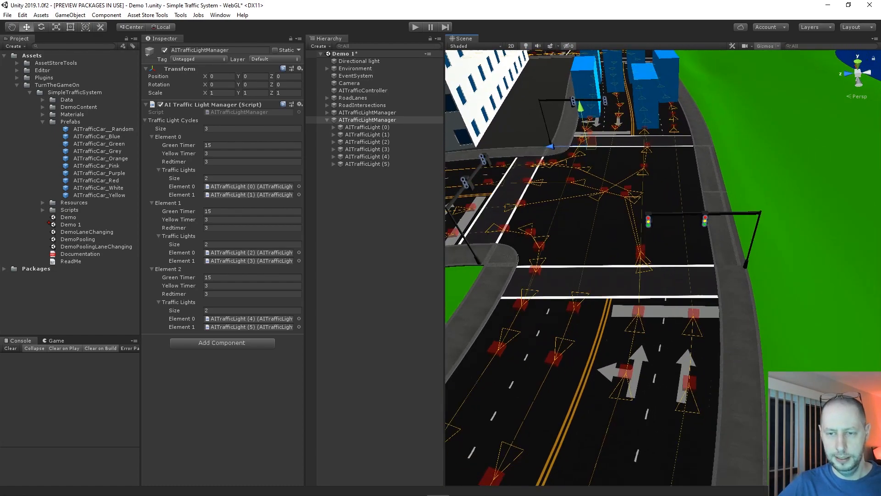
pyautogui.scroll(10, 663, 267)
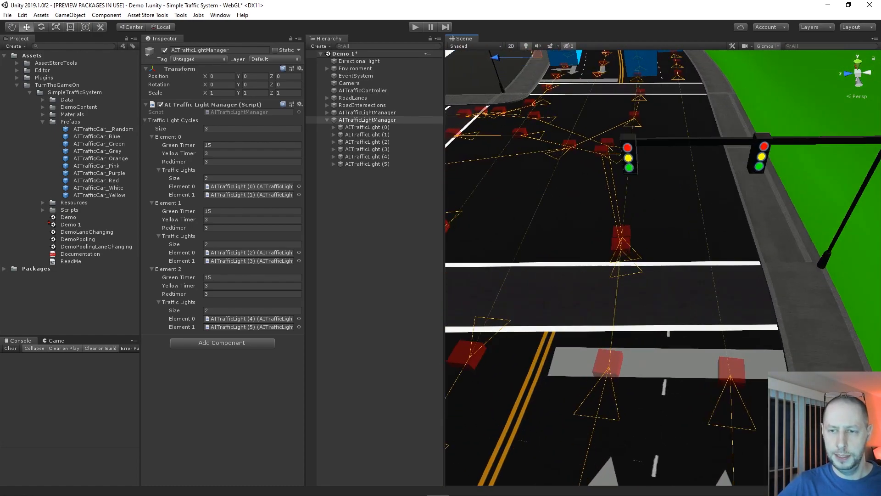
pyautogui.scroll(-4, 663, 268)
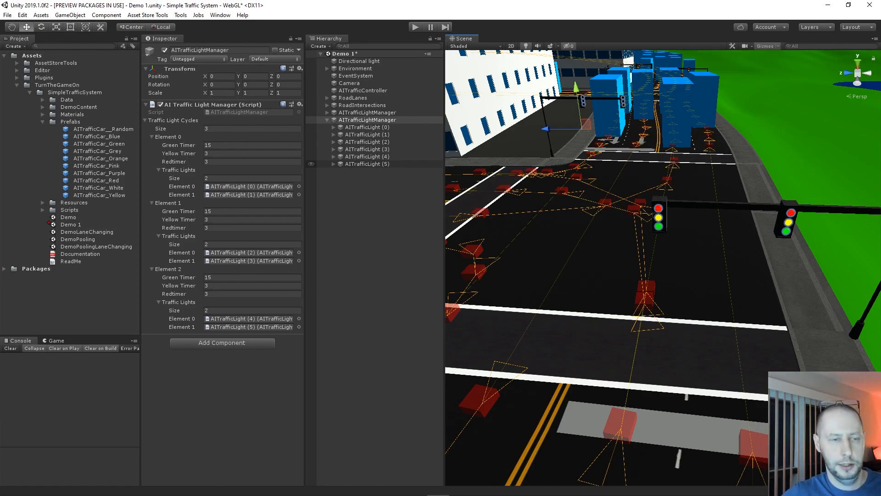
# Open the Signal Connector window, dock it below the Hierarchy and widen the Scene view
pyautogui.click(375, 239)
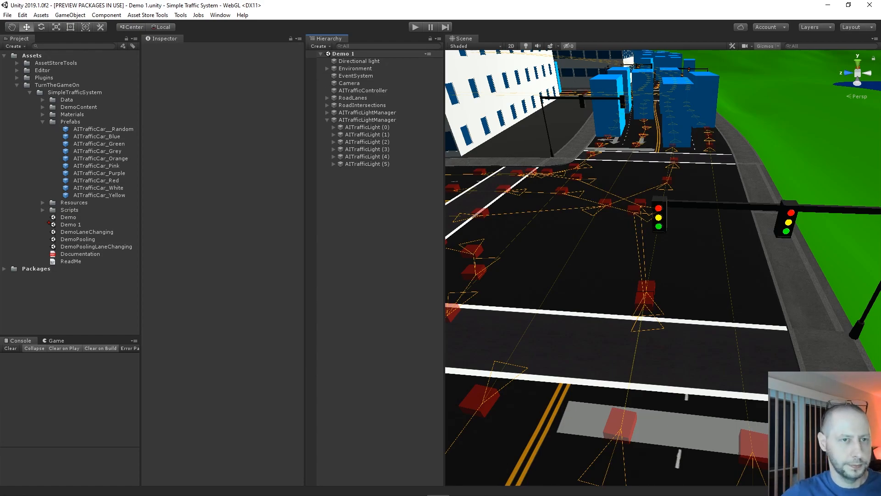
pyautogui.click(180, 14)
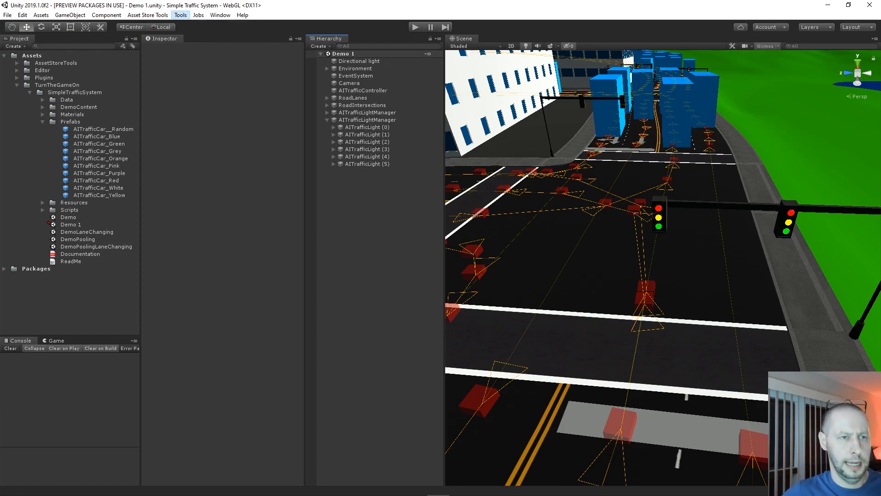
pyautogui.moveTo(212, 25)
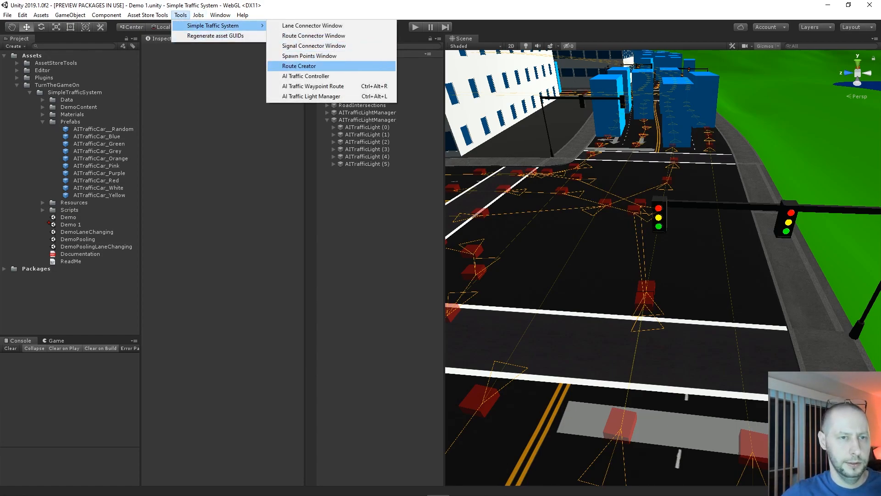
pyautogui.click(314, 46)
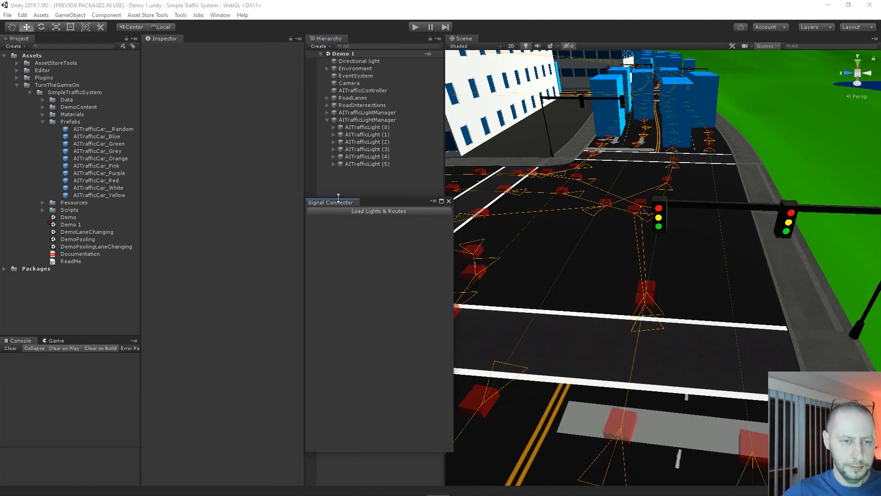
pyautogui.moveTo(330, 203); pyautogui.dragTo(477, 390)
pyautogui.moveTo(471, 39); pyautogui.dragTo(381, 422)
pyautogui.moveTo(517, 229); pyautogui.dragTo(416, 229)
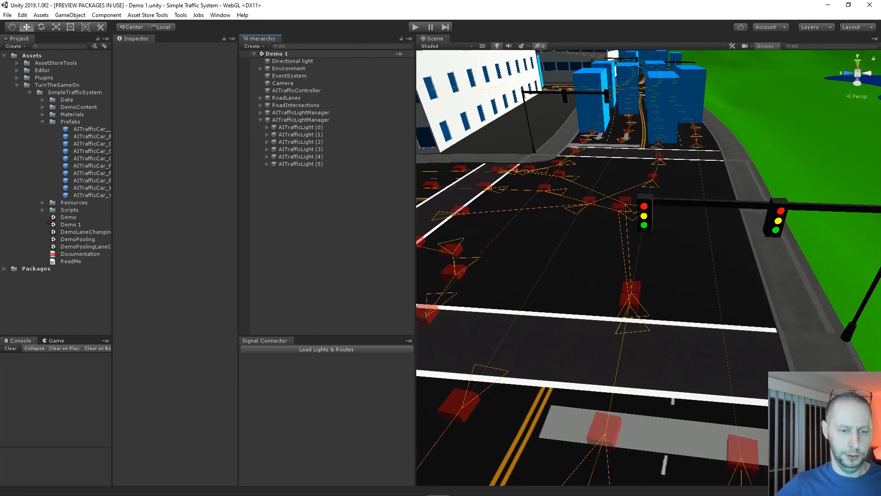
# Load the lights and routes into the Signal Connector, with the approach's signal heads and stop line in view
pyautogui.click(326, 349)
pyautogui.keyDown('alt'); pyautogui.moveTo(648, 267); pyautogui.dragTo(546, 216); pyautogui.keyUp('alt')
pyautogui.keyDown('alt'); pyautogui.moveTo(547, 215); pyautogui.dragTo(562, 221, button='right'); pyautogui.keyUp('alt')
pyautogui.keyDown('alt'); pyautogui.moveTo(583, 229); pyautogui.dragTo(523, 244); pyautogui.keyUp('alt')
pyautogui.keyDown('alt'); pyautogui.moveTo(524, 244); pyautogui.dragTo(542, 248, button='right'); pyautogui.keyUp('alt')
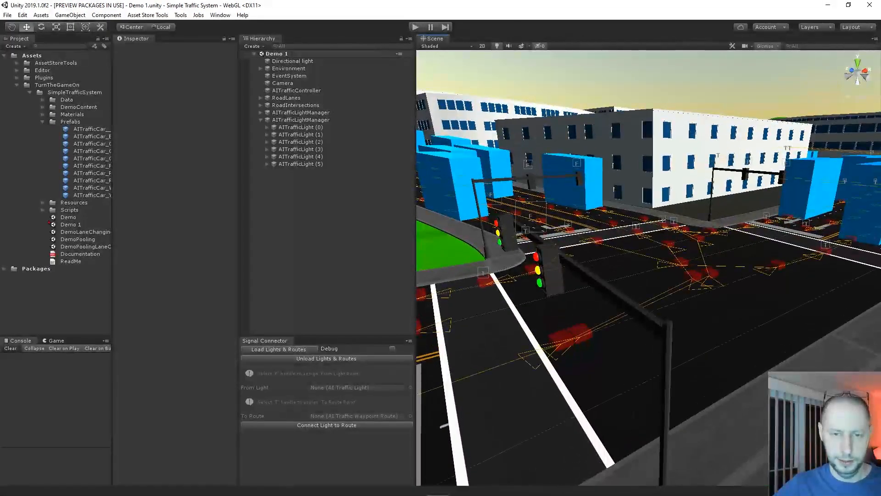
pyautogui.keyDown('alt'); pyautogui.moveTo(583, 248); pyautogui.dragTo(541, 261); pyautogui.keyUp('alt')
pyautogui.moveTo(588, 253); pyautogui.dragTo(640, 283, button='middle')
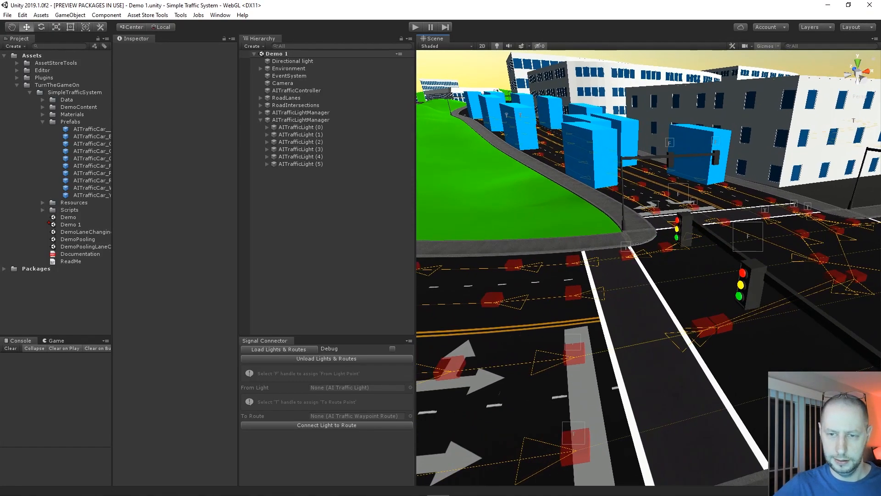
pyautogui.moveTo(739, 257); pyautogui.dragTo(787, 160, button='middle')
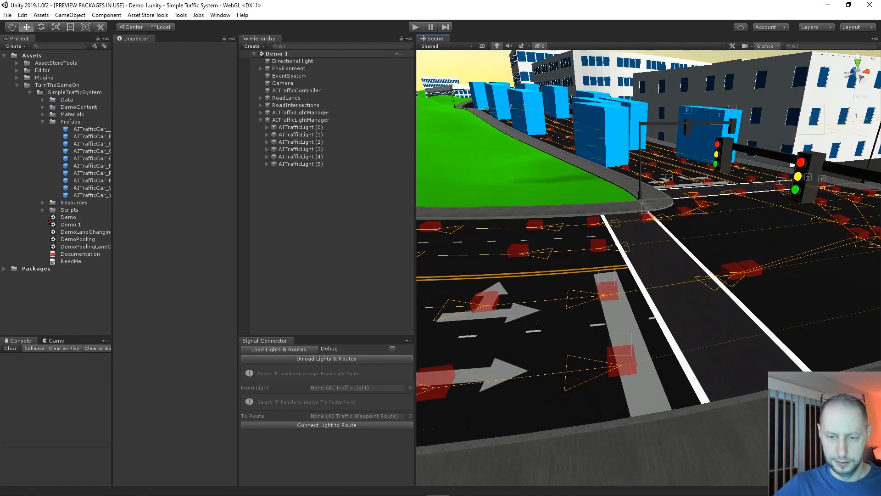
# Connect AITrafficLight (3) to the waypoint route ending at the stop line in the approach's curb-side lane
pyautogui.click(810, 118)
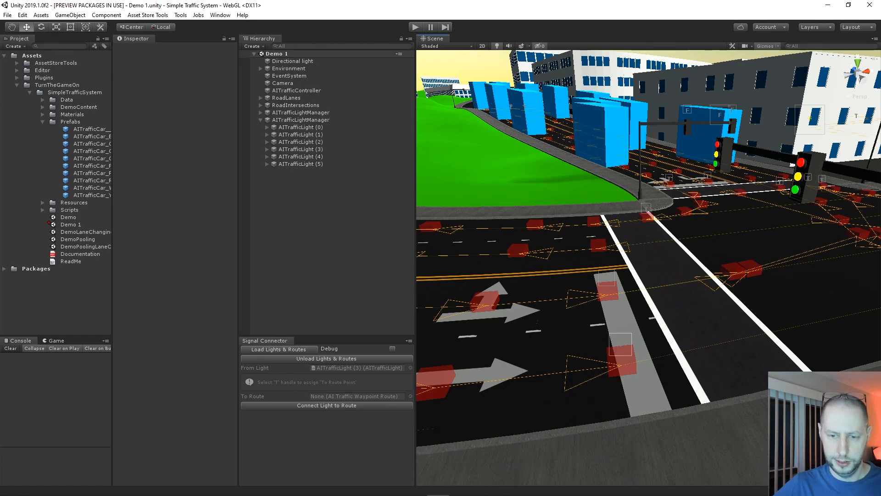
pyautogui.click(620, 344)
pyautogui.moveTo(621, 344); pyautogui.dragTo(613, 426, button='middle')
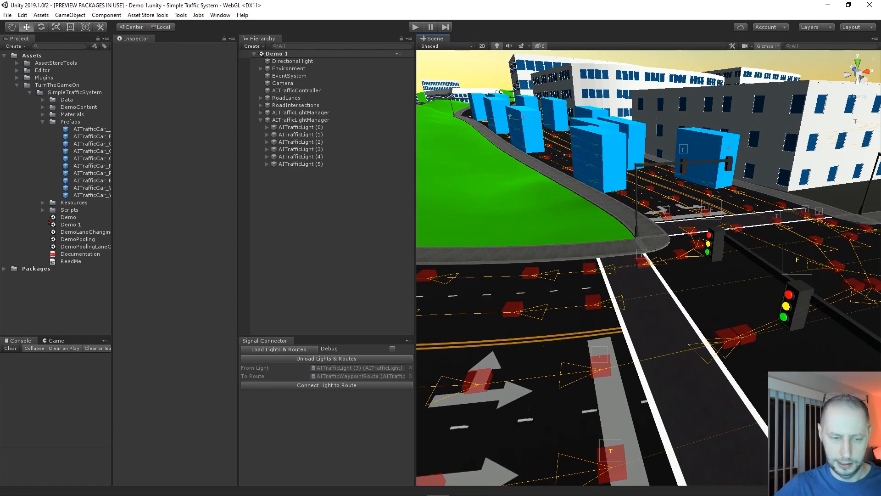
pyautogui.click(357, 368)
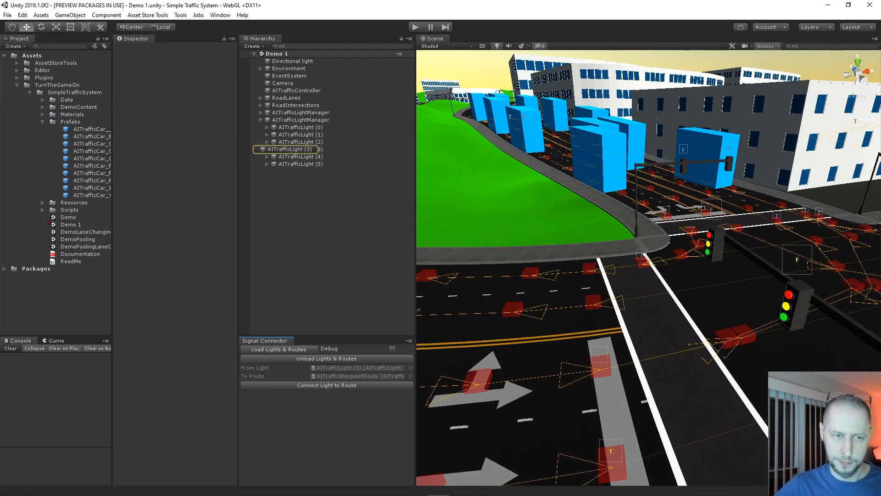
pyautogui.click(357, 375)
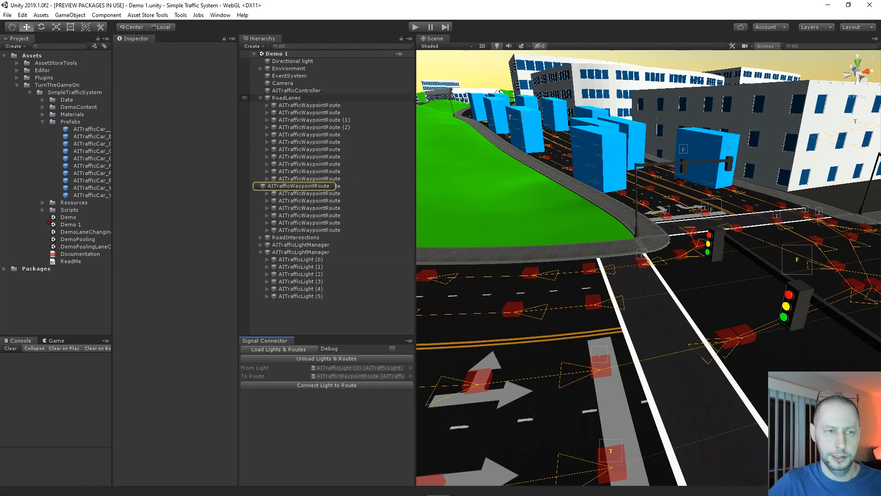
pyautogui.click(260, 97)
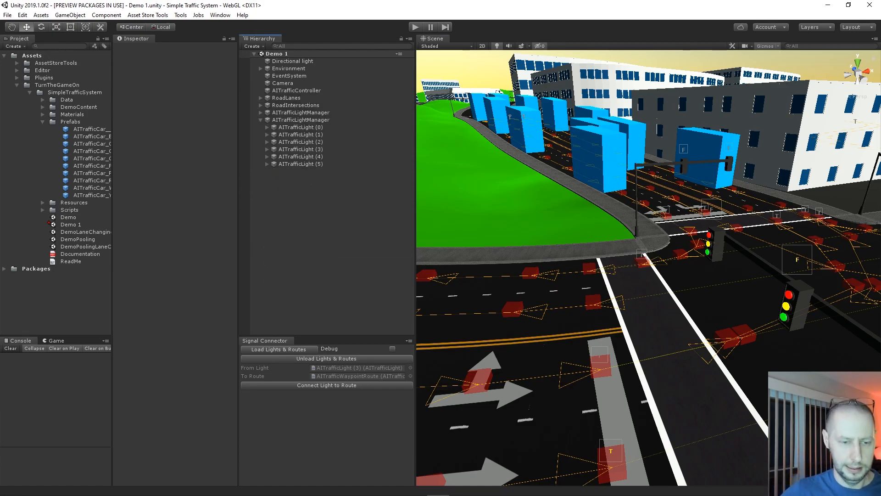
pyautogui.click(327, 385)
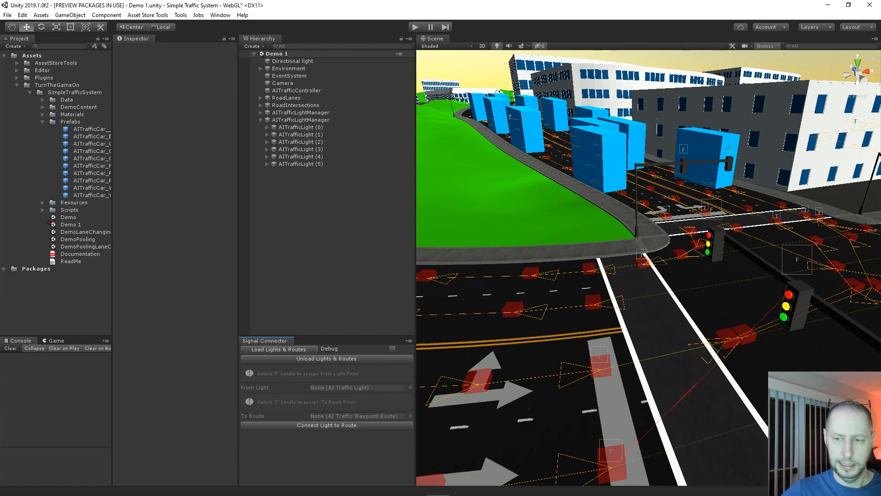
# Examine the connection line between AITrafficLight (3) and its route, along with the neighbouring signal head and lane
pyautogui.keyDown('alt'); pyautogui.moveTo(611, 276); pyautogui.dragTo(654, 282); pyautogui.keyUp('alt')
pyautogui.keyDown('alt'); pyautogui.moveTo(654, 282); pyautogui.dragTo(675, 290, button='right'); pyautogui.keyUp('alt')
pyautogui.moveTo(642, 285); pyautogui.dragTo(721, 197, button='middle')
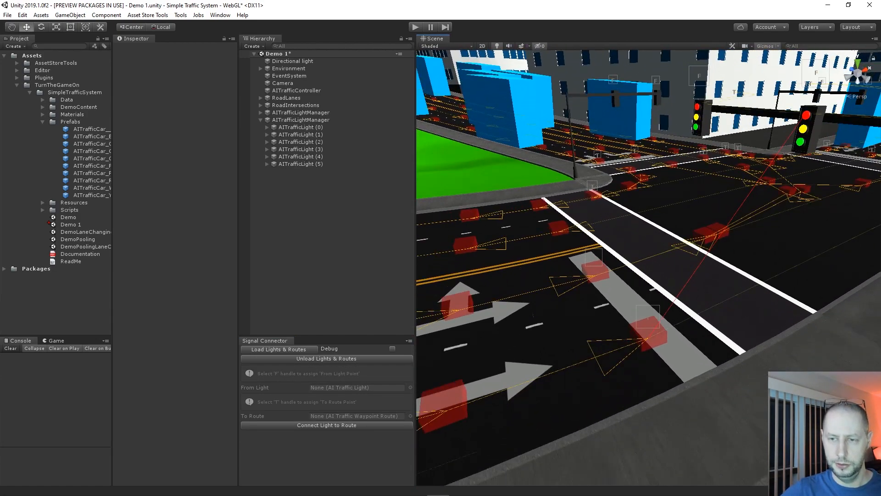
pyautogui.keyDown('alt'); pyautogui.moveTo(574, 239); pyautogui.dragTo(706, 238); pyautogui.keyUp('alt')
pyautogui.moveTo(597, 183); pyautogui.dragTo(716, 266, button='middle')
pyautogui.moveTo(597, 257); pyautogui.dragTo(651, 257, button='right')
pyautogui.moveTo(551, 257); pyautogui.dragTo(789, 230, button='middle')
pyautogui.moveTo(643, 257); pyautogui.dragTo(737, 252, button='right')
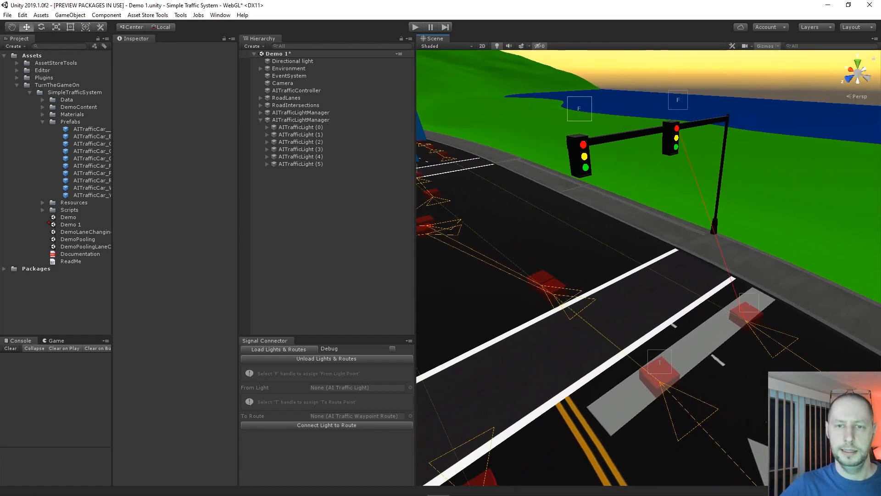
# Connect AITrafficLight (2) to the waypoint route ending at the stop line in the approach's inner lane, beside the yellow lines
pyautogui.click(579, 108)
pyautogui.click(660, 363)
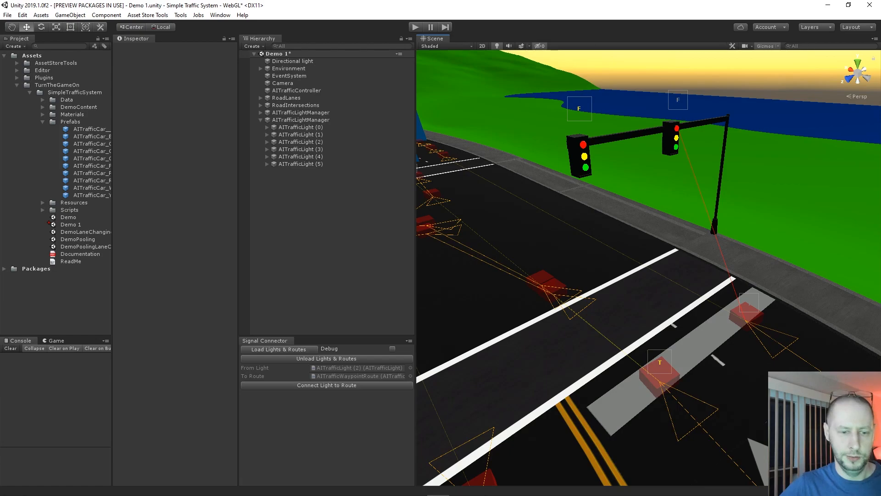
pyautogui.click(326, 385)
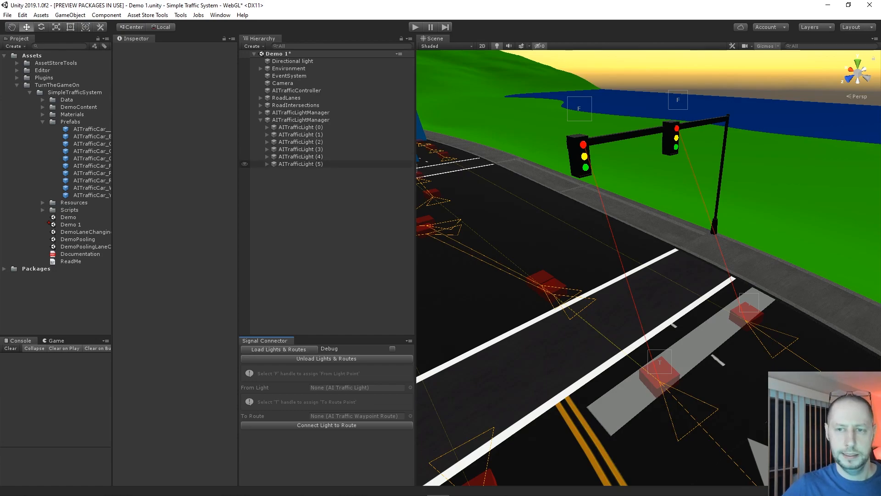
# Inspect the second manager's traffic lights in the Hierarchy, checking the Waypoint Route assigned to AITrafficLight (3)
pyautogui.click(301, 164)
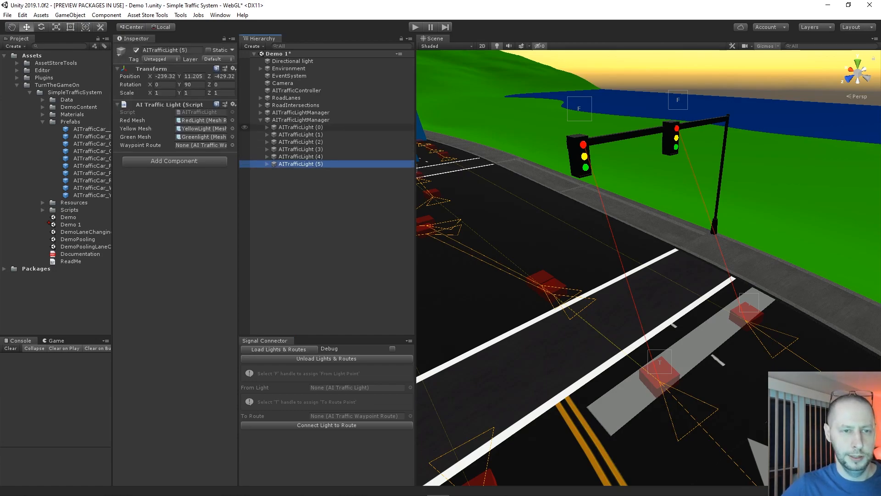
pyautogui.click(301, 127)
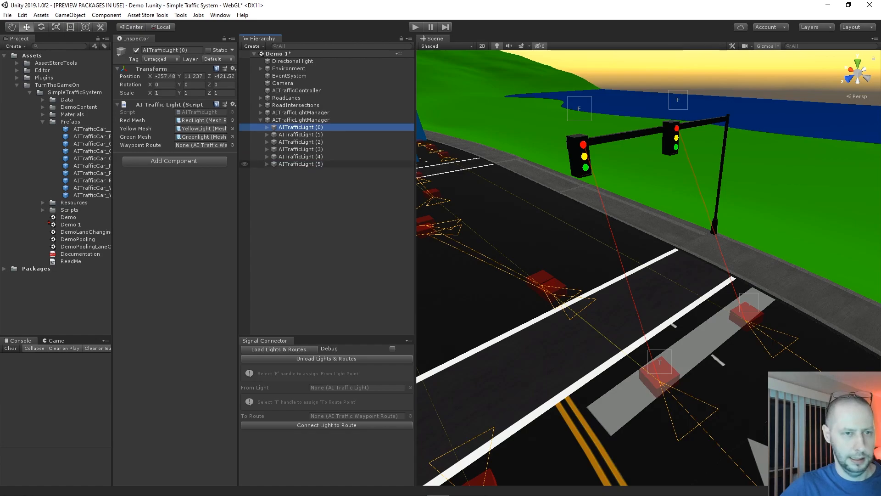
pyautogui.press('Right')
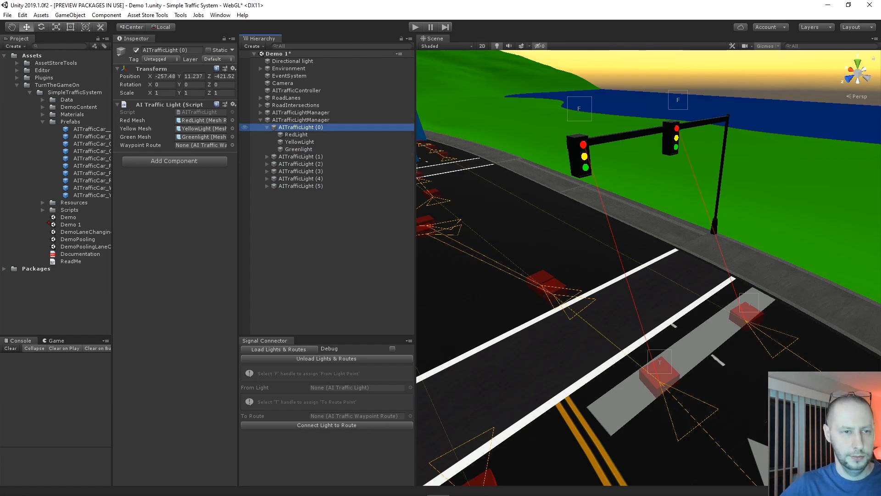
pyautogui.press('Left')
pyautogui.press('Down')
pyautogui.press('Down')
pyautogui.press('Down')
pyautogui.press('Up')
pyautogui.press('Down')
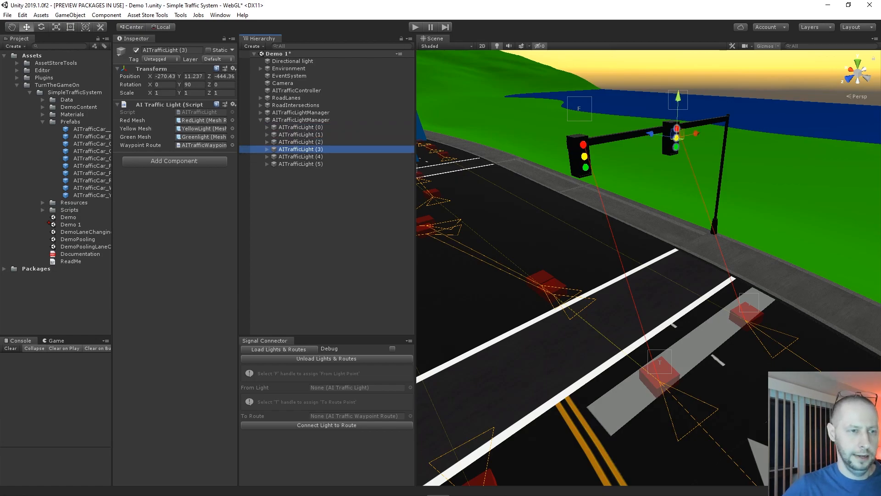
pyautogui.click(201, 145)
pyautogui.click(260, 98)
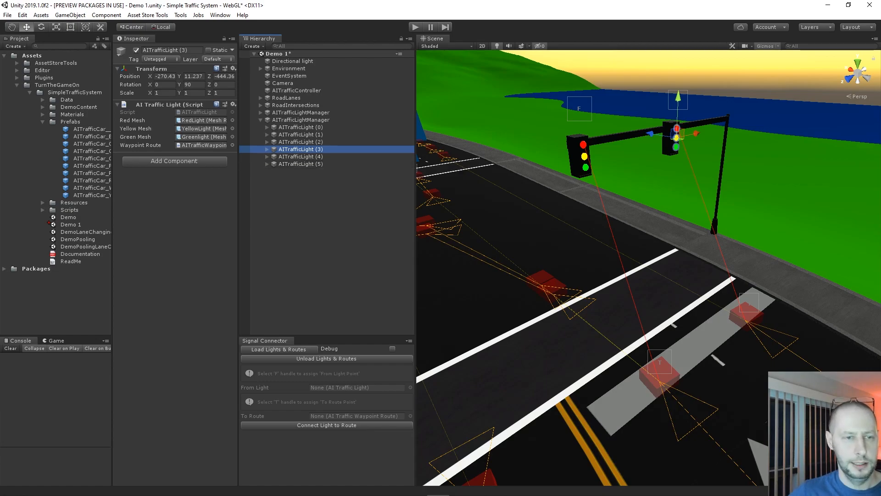
pyautogui.press('Escape')
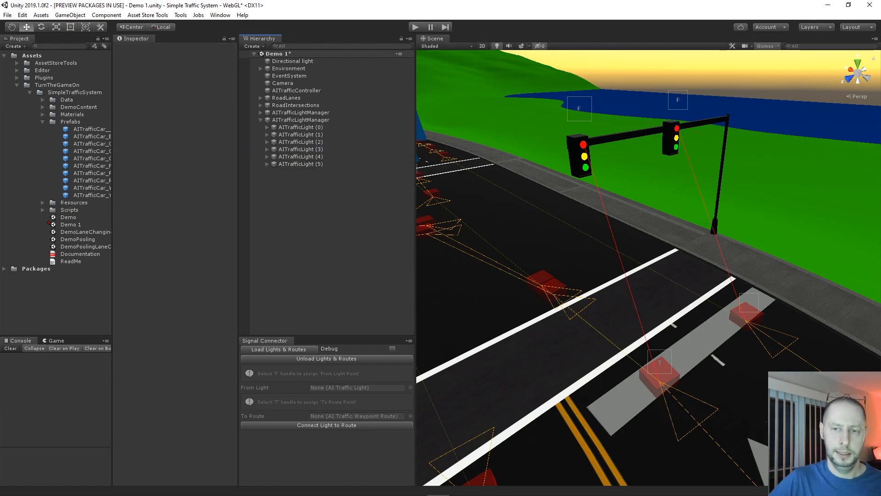
# Swap the approach's connections, linking AITrafficLight (3) to the inner lane's route and AITrafficLight (2) to the curb-side lane's route
pyautogui.moveTo(711, 238); pyautogui.dragTo(629, 252, button='right')
pyautogui.moveTo(629, 252); pyautogui.dragTo(459, 280, button='middle')
pyautogui.click(737, 77)
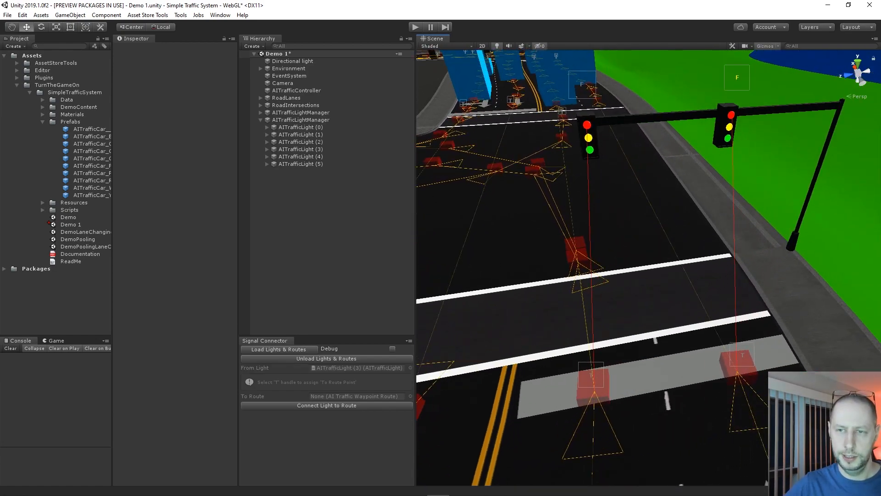
pyautogui.click(592, 375)
pyautogui.click(327, 385)
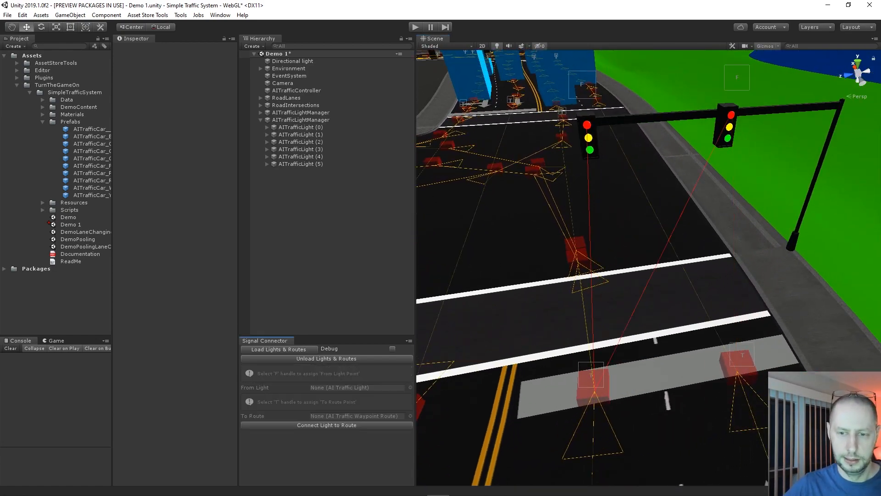
pyautogui.click(582, 85)
pyautogui.click(742, 355)
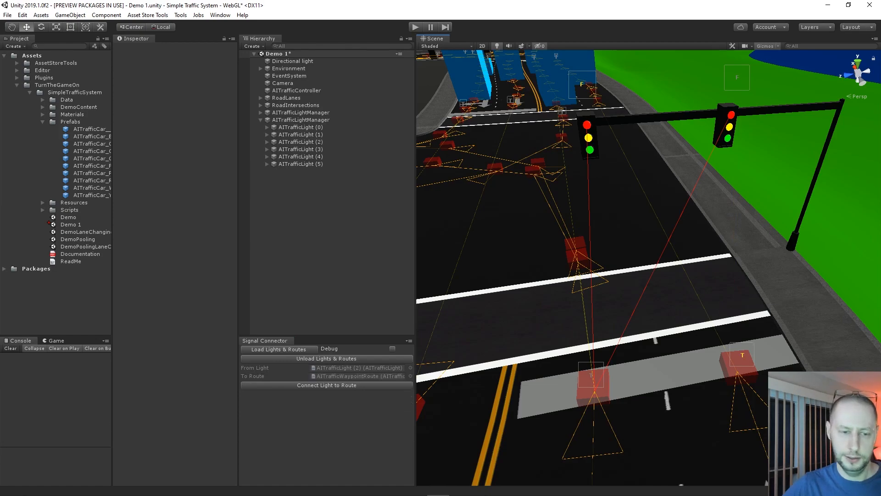
pyautogui.click(327, 385)
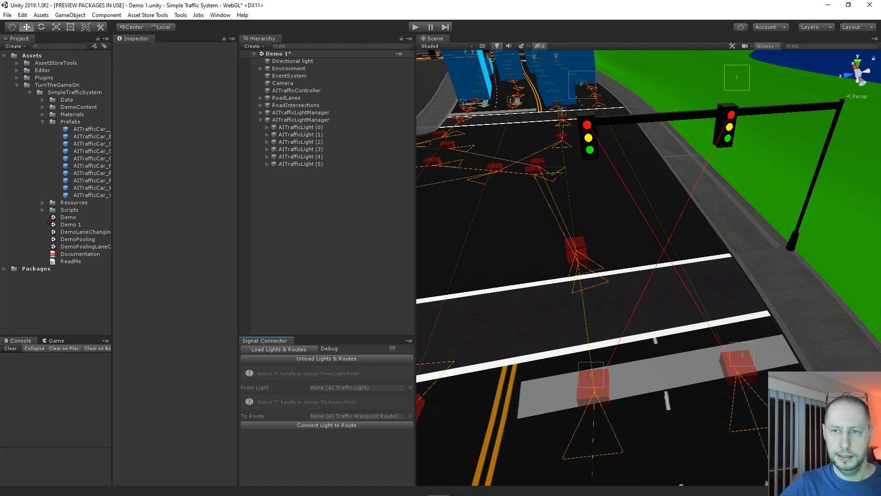
# Reconnect AITrafficLight (3) to the curb-side lane's route and AITrafficLight (2) to the inner lane's route
pyautogui.click(737, 77)
pyautogui.click(742, 355)
pyautogui.click(327, 385)
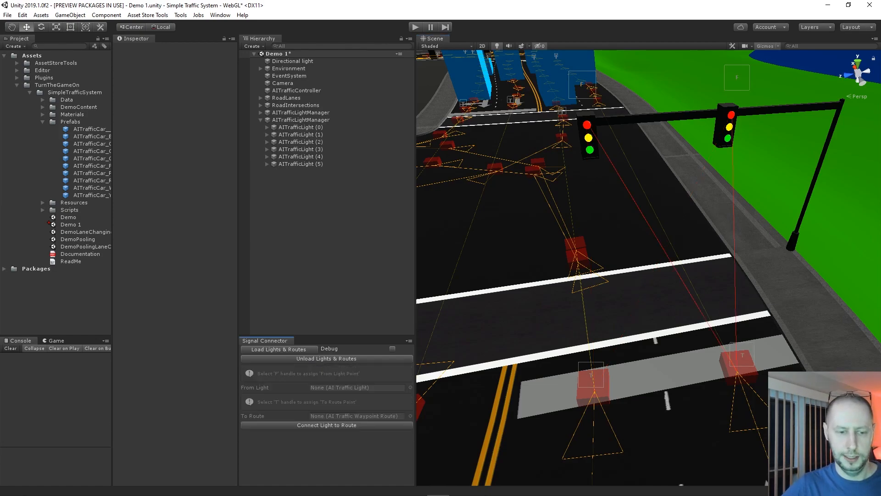
pyautogui.click(582, 85)
pyautogui.click(591, 377)
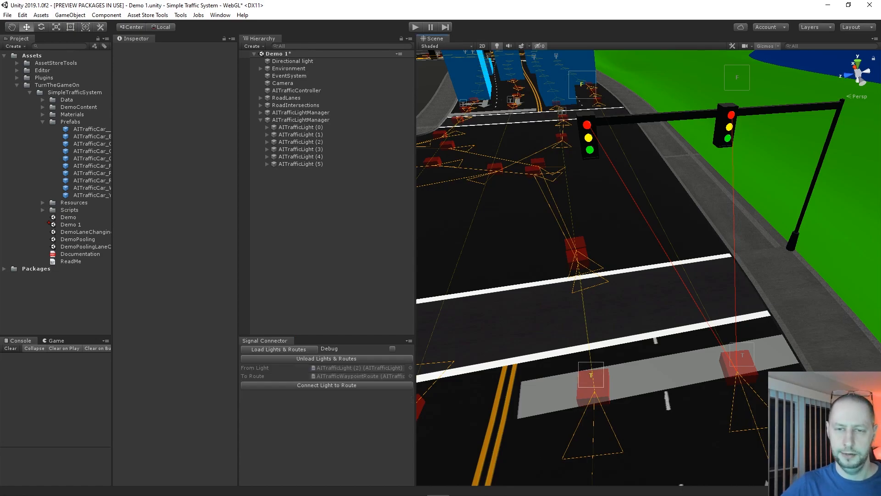
pyautogui.click(326, 385)
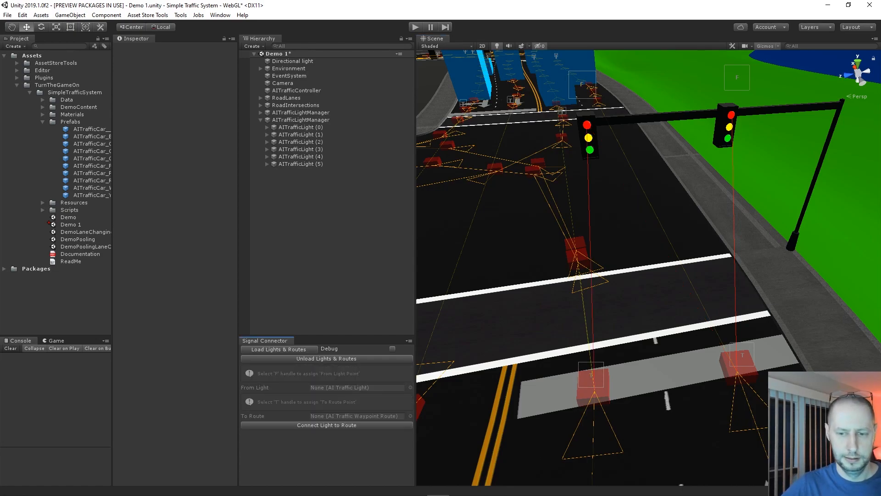
# On the next approach, connect AITrafficLight (1) to the curb-side lane's route and its neighbouring signal head to the inner lane's route
pyautogui.keyDown('alt'); pyautogui.moveTo(551, 276); pyautogui.dragTo(780, 250); pyautogui.keyUp('alt')
pyautogui.keyDown('alt'); pyautogui.moveTo(780, 250); pyautogui.dragTo(762, 250, button='right'); pyautogui.keyUp('alt')
pyautogui.click(686, 140)
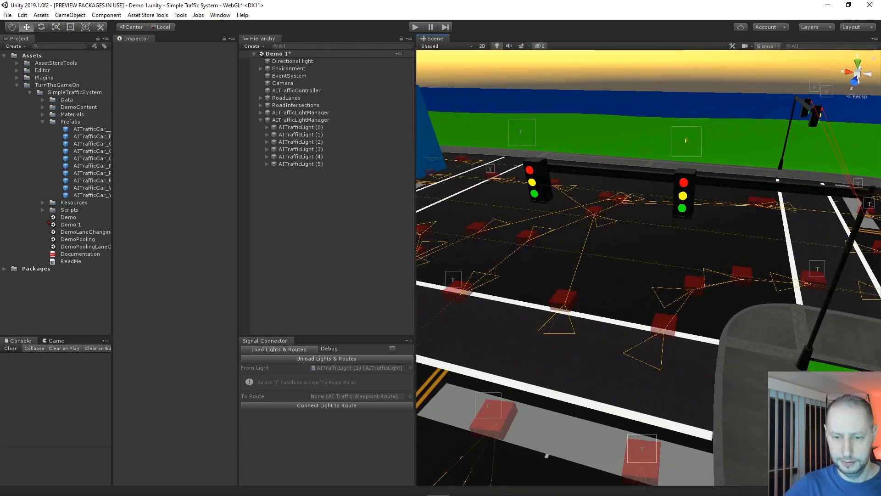
pyautogui.click(642, 449)
pyautogui.click(326, 385)
pyautogui.click(521, 133)
pyautogui.click(488, 405)
pyautogui.click(326, 385)
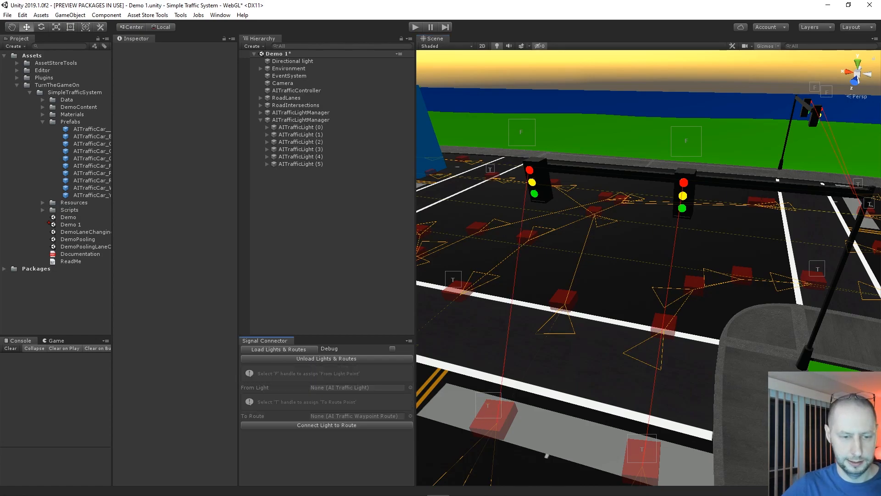
# On the intersection's remaining approach, connect AITrafficLight (5) to the curb-side lane's route and AITrafficLight (4) to the inner lane's route
pyautogui.moveTo(597, 207); pyautogui.dragTo(689, 345, button='middle')
pyautogui.scroll(-5, 648, 268)
pyautogui.keyDown('alt'); pyautogui.moveTo(574, 267); pyautogui.dragTo(804, 270); pyautogui.keyUp('alt')
pyautogui.moveTo(596, 275); pyautogui.dragTo(730, 238, button='middle')
pyautogui.click(572, 211)
pyautogui.click(525, 395)
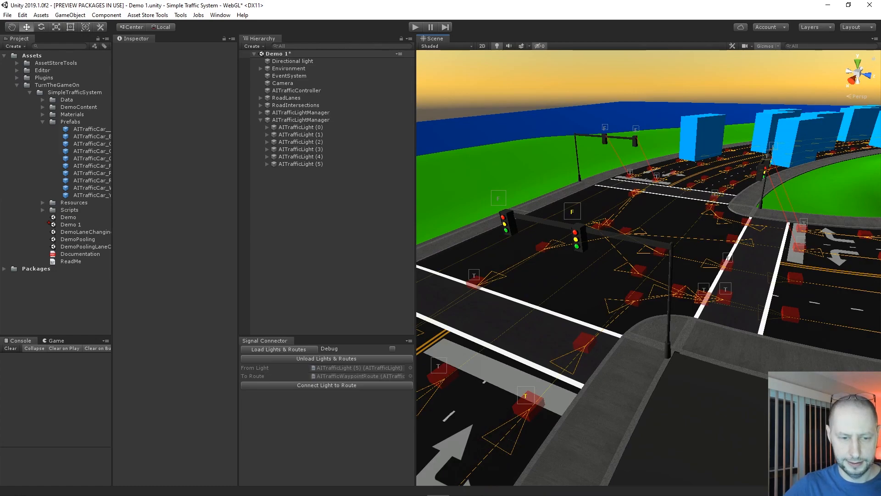
pyautogui.click(327, 385)
pyautogui.click(498, 199)
pyautogui.click(438, 365)
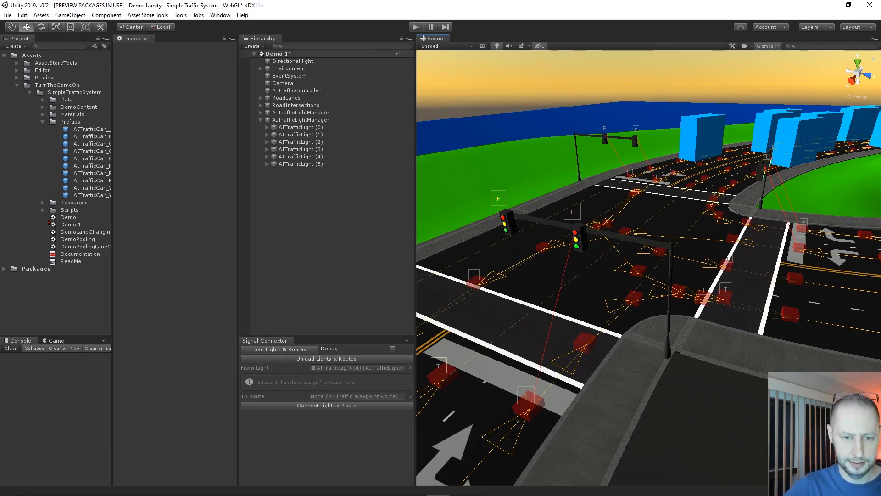
pyautogui.click(326, 385)
# At the other intersection, connect the side street's AITrafficLight (2) to the route ending at its stop line
pyautogui.scroll(-8, 649, 268)
pyautogui.moveTo(649, 267); pyautogui.dragTo(477, 413, button='right')
pyautogui.press('a')
pyautogui.press('w')
pyautogui.press('s')
pyautogui.click(796, 116)
pyautogui.click(765, 426)
pyautogui.click(327, 385)
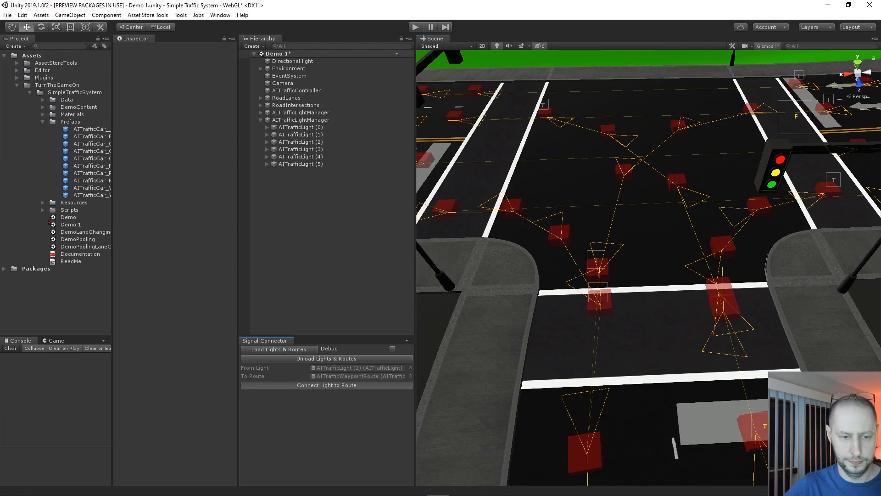
# On the adjoining two-lane approach, connect AITrafficLight (1) to the inner lane's route and the neighbouring signal head to the curb-side lane's route
pyautogui.moveTo(505, 220); pyautogui.dragTo(729, 277, button='middle')
pyautogui.moveTo(551, 257); pyautogui.dragTo(781, 220, button='right')
pyautogui.press('w')
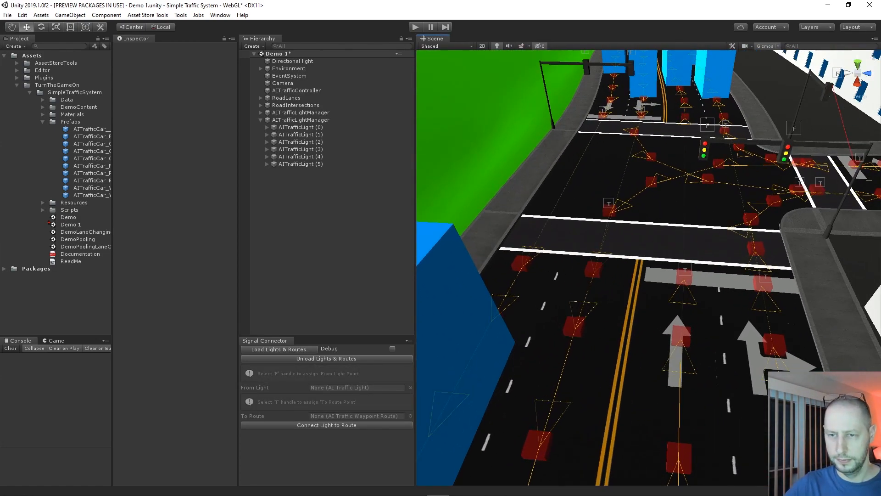
pyautogui.click(707, 125)
pyautogui.click(685, 270)
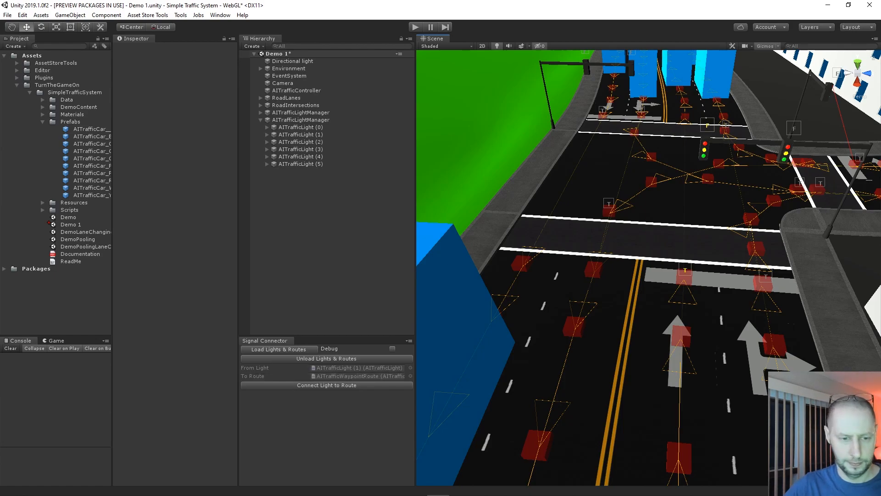
pyautogui.click(327, 385)
pyautogui.moveTo(685, 270); pyautogui.dragTo(588, 276, button='middle')
pyautogui.click(687, 135)
pyautogui.click(667, 284)
pyautogui.click(326, 385)
# On the opposite approach, connect AITrafficLight (3) to AITrafficWaypointRoute (1) in the inner lane and AITrafficLight (4) to AITrafficWaypointRoute (2) in the curb-side lane
pyautogui.moveTo(611, 193)
pyautogui.mouseDown(button='middle')
pyautogui.moveTo(636, 295)
pyautogui.moveTo(667, 355)
pyautogui.mouseUp(button='middle')
pyautogui.moveTo(667, 354); pyautogui.dragTo(766, 354, button='right')
pyautogui.moveTo(666, 276); pyautogui.dragTo(563, 289, button='right')
pyautogui.click(791, 231)
pyautogui.click(699, 291)
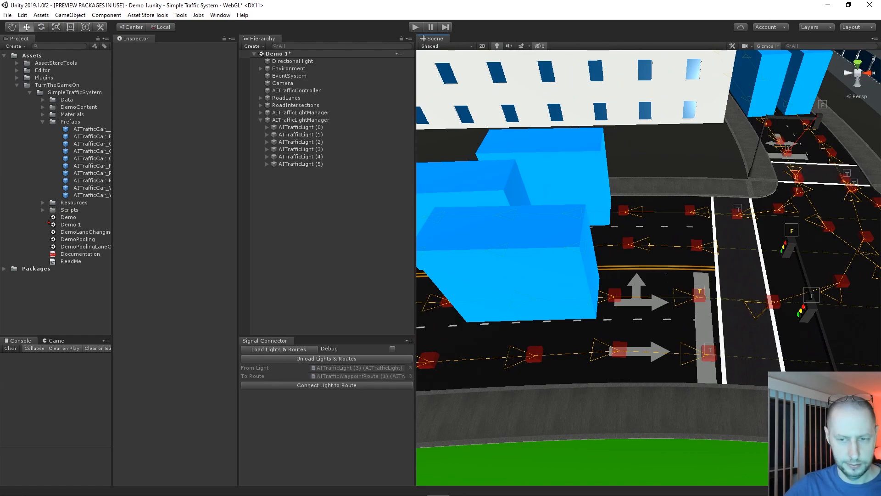
pyautogui.click(327, 385)
pyautogui.click(811, 295)
pyautogui.click(709, 350)
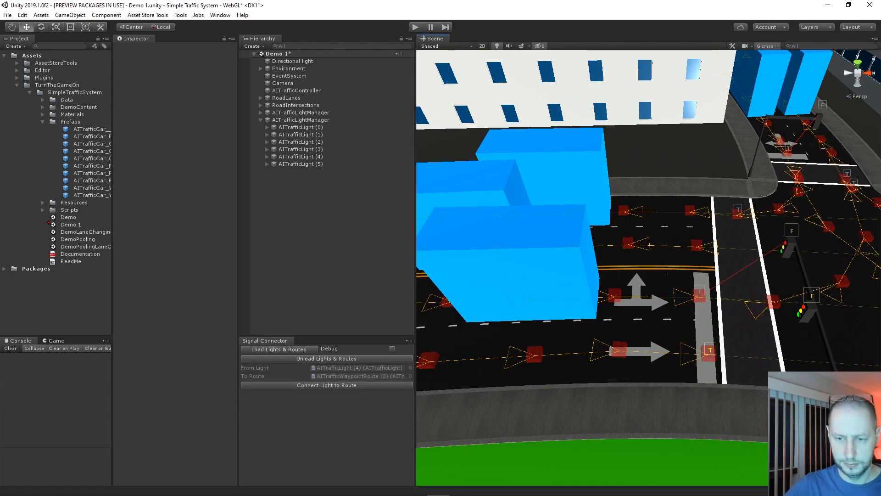
pyautogui.click(327, 385)
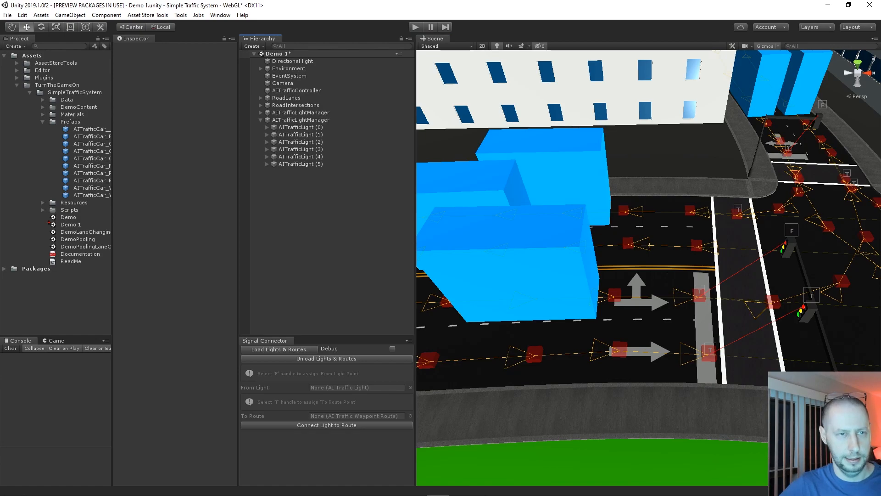
# Unload the lights and routes from the Signal Connector
pyautogui.scroll(-5, 648, 267)
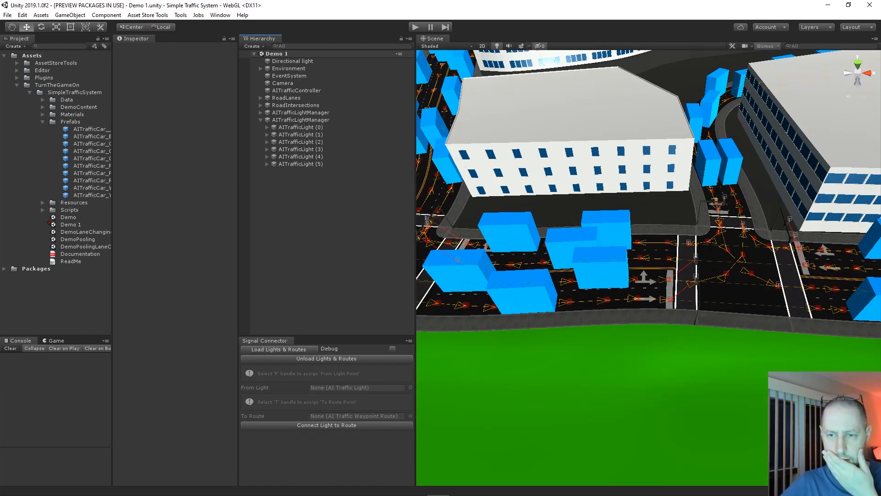
pyautogui.click(326, 359)
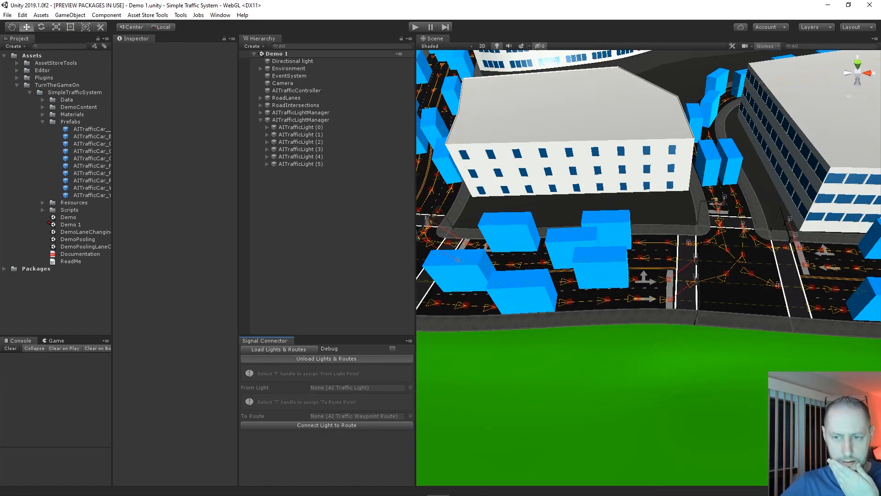
pyautogui.scroll(-4, 649, 266)
pyautogui.scroll(7, 649, 266)
pyautogui.scroll(3, 649, 267)
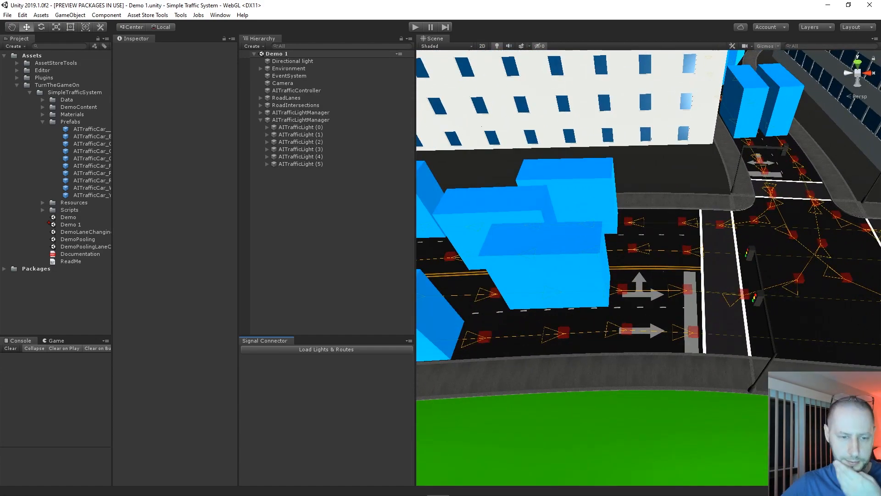
# Load the lights and routes again and check the signal-to-route connection lines at both intersections
pyautogui.click(325, 349)
pyautogui.moveTo(734, 266); pyautogui.dragTo(578, 215, button='middle')
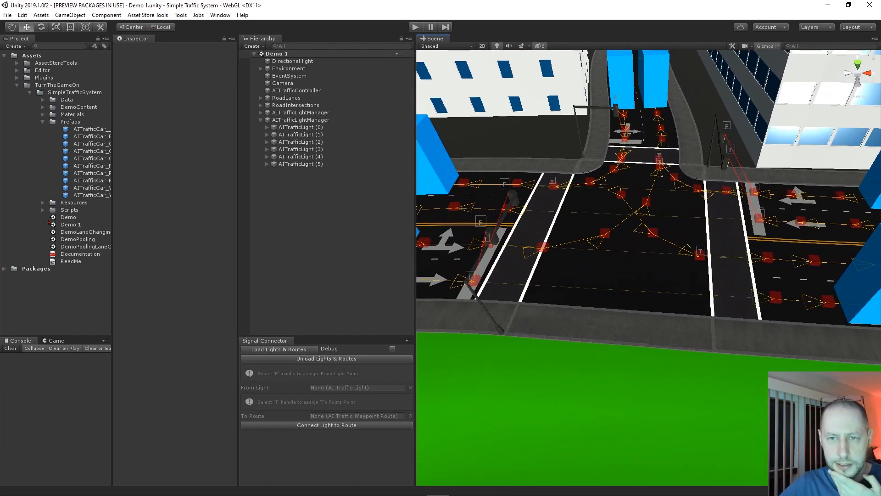
pyautogui.scroll(3, 649, 268)
pyautogui.moveTo(649, 267); pyautogui.dragTo(606, 202, button='right')
pyautogui.moveTo(505, 266); pyautogui.dragTo(803, 266, button='middle')
pyautogui.keyDown('alt'); pyautogui.moveTo(649, 267); pyautogui.dragTo(680, 266, button='right'); pyautogui.keyUp('alt')
pyautogui.moveTo(648, 267); pyautogui.dragTo(548, 309, button='middle')
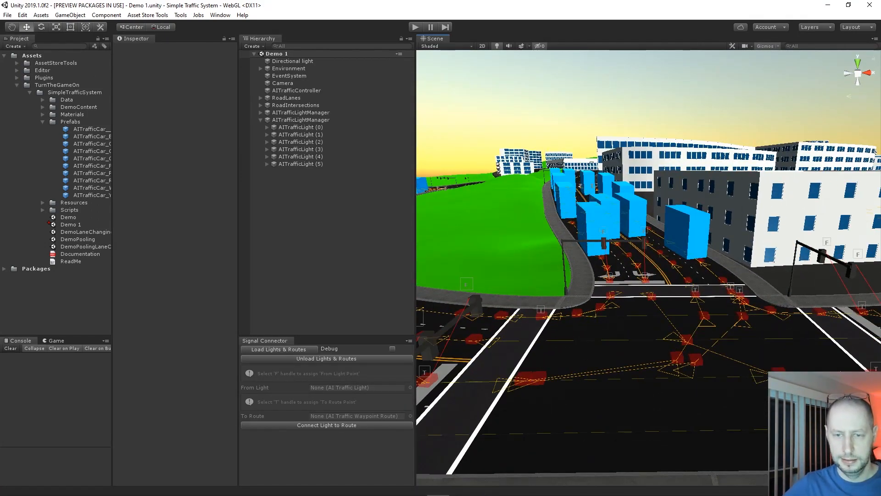
# Unload the lights and routes and run the scene in Play mode with the road network in view
pyautogui.click(326, 358)
pyautogui.scroll(-10, 649, 268)
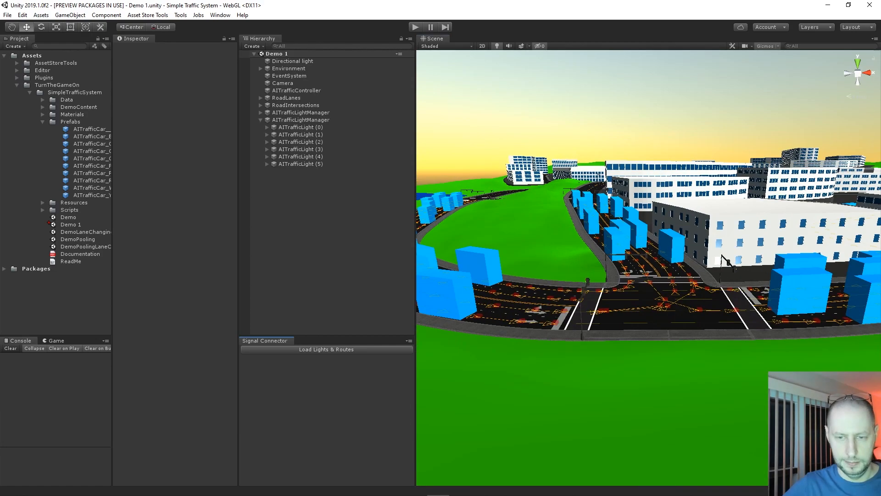
pyautogui.moveTo(648, 248); pyautogui.dragTo(585, 395, button='middle')
pyautogui.moveTo(684, 298); pyautogui.dragTo(685, 356, button='right')
pyautogui.moveTo(684, 356); pyautogui.dragTo(611, 443, button='middle')
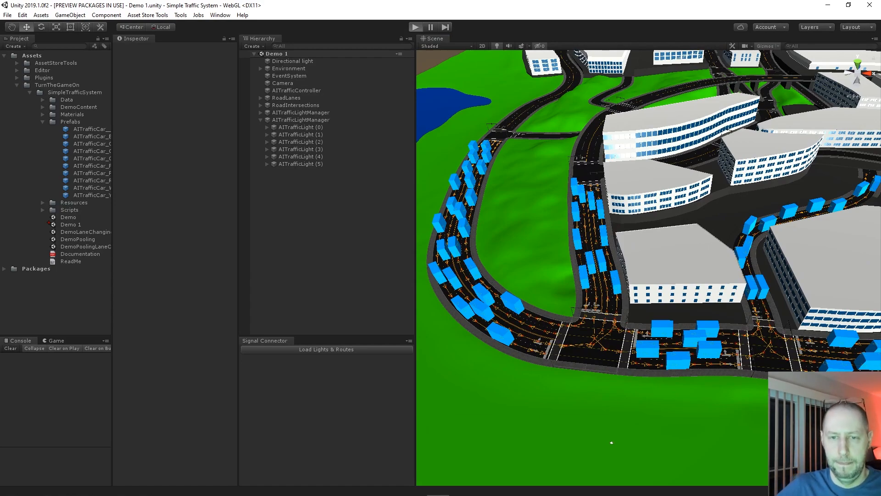
pyautogui.hotkey('ctrl', 'p')
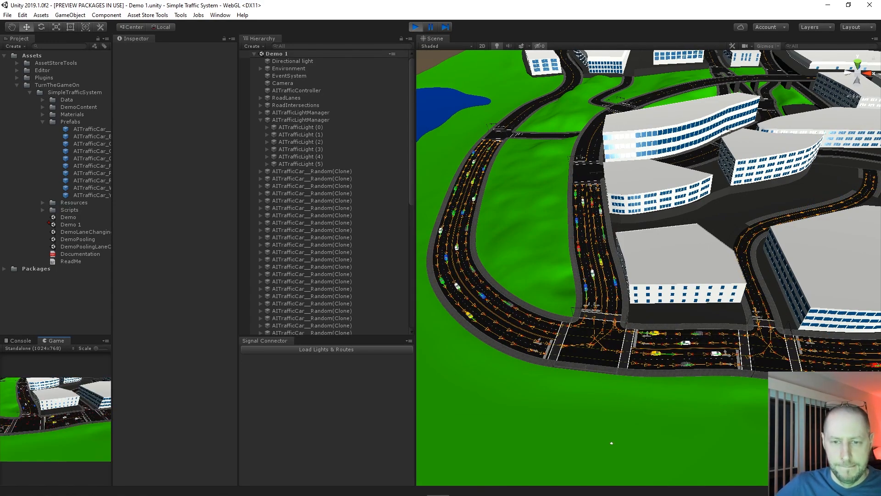
# Turn off the Scene view gizmos and watch the cars at the signalled intersection
pyautogui.scroll(5, 611, 443)
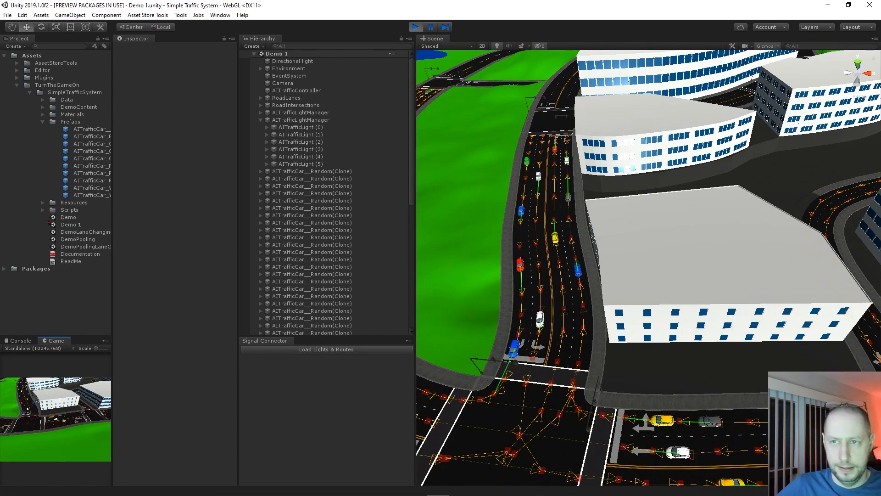
pyautogui.click(764, 46)
pyautogui.moveTo(642, 294); pyautogui.dragTo(719, 183, button='middle')
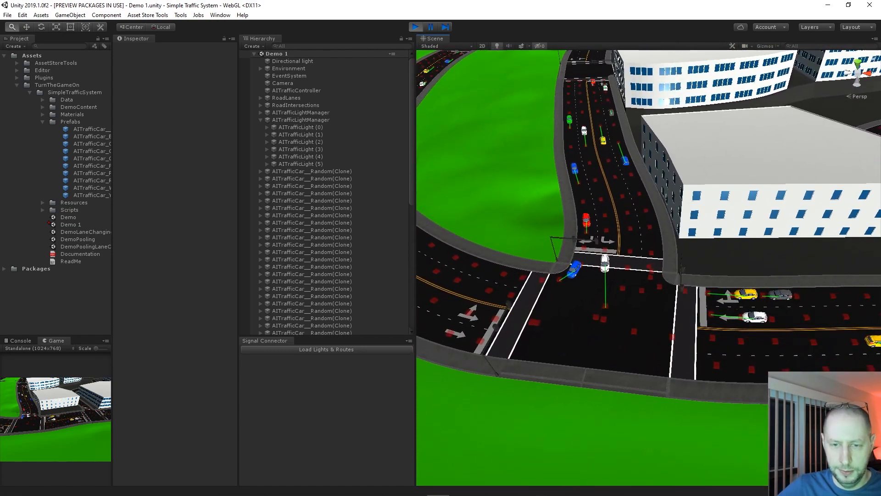
# Watch from several angles how cars stop and turn with the signals at the intersection beside the green area
pyautogui.moveTo(620, 280); pyautogui.dragTo(674, 265, button='middle')
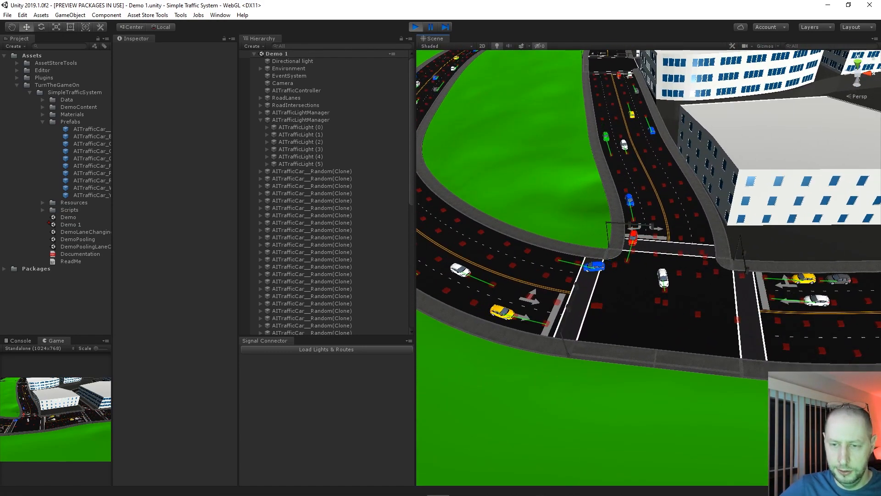
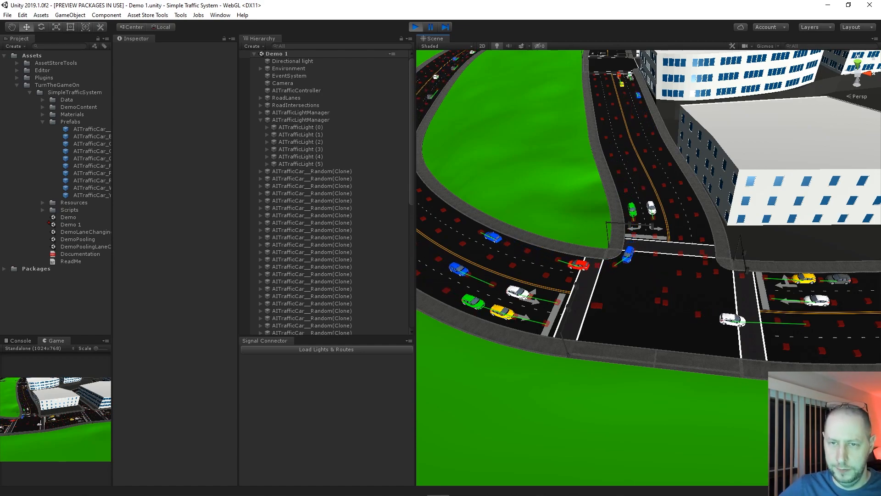
pyautogui.scroll(6, 648, 267)
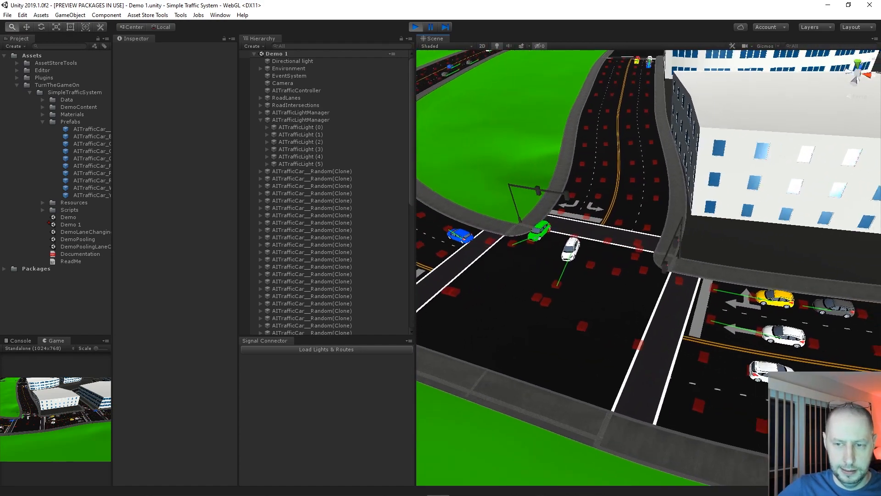
pyautogui.moveTo(648, 267)
pyautogui.mouseDown(button='right')
pyautogui.moveTo(448, 263)
pyautogui.moveTo(647, 269)
pyautogui.mouseUp(button='right')
pyautogui.press('d')
pyautogui.press('s')
pyautogui.press('a')
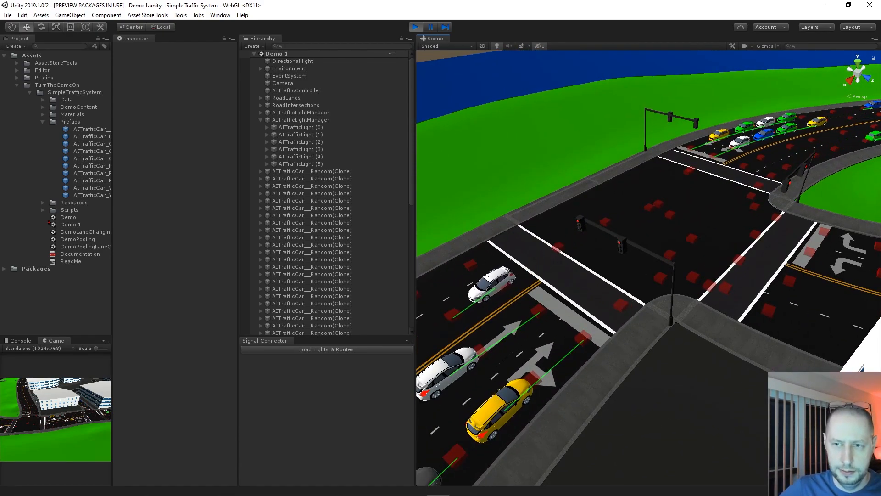
pyautogui.press('e')
pyautogui.press('d')
pyautogui.moveTo(648, 267); pyautogui.dragTo(560, 271, button='right')
pyautogui.press('d')
pyautogui.press('d')
pyautogui.moveTo(649, 267); pyautogui.dragTo(605, 287, button='right')
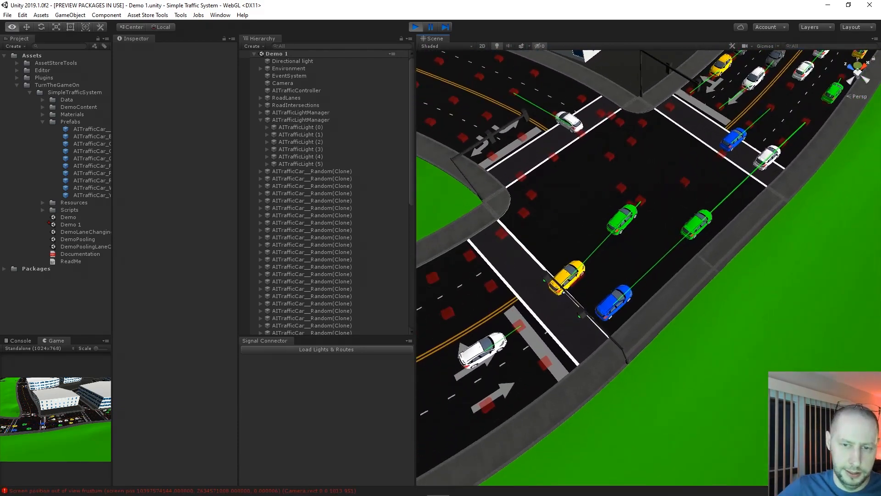
pyautogui.moveTo(605, 287); pyautogui.dragTo(577, 308, button='middle')
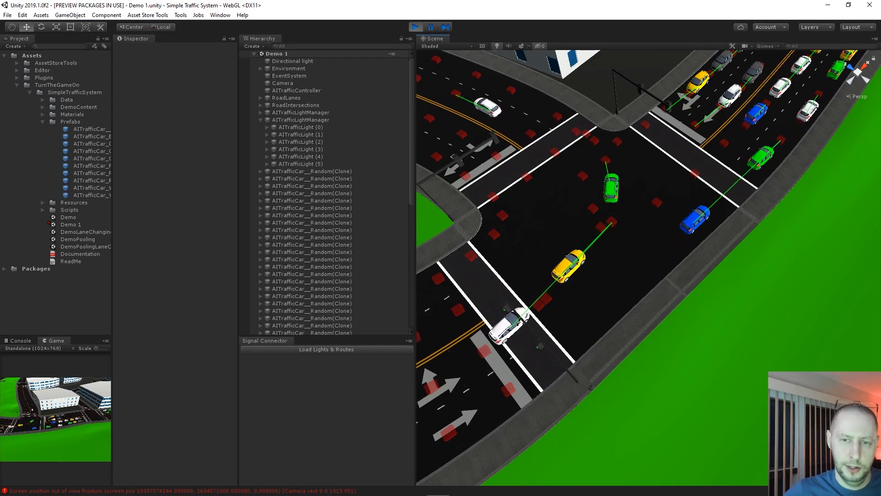
pyautogui.scroll(-10, 649, 267)
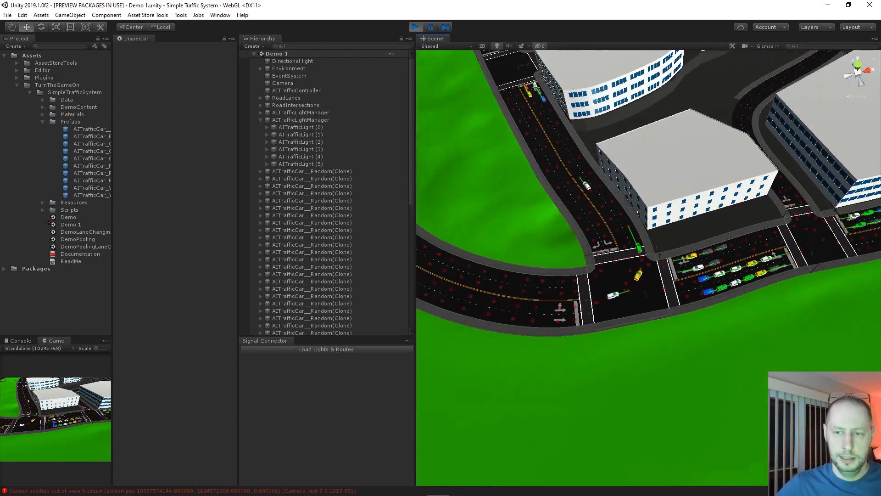
pyautogui.scroll(-4, 648, 268)
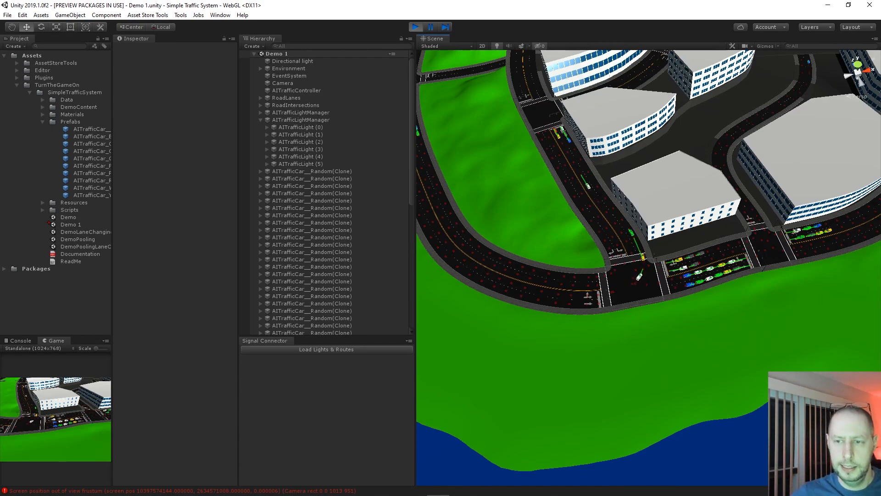
# Examine where cars wait relative to the stop line and waypoints at the neighbouring signalled intersection
pyautogui.moveTo(648, 268); pyautogui.dragTo(587, 266, button='right')
pyautogui.moveTo(587, 266); pyautogui.dragTo(488, 265, button='middle')
pyautogui.scroll(10, 649, 268)
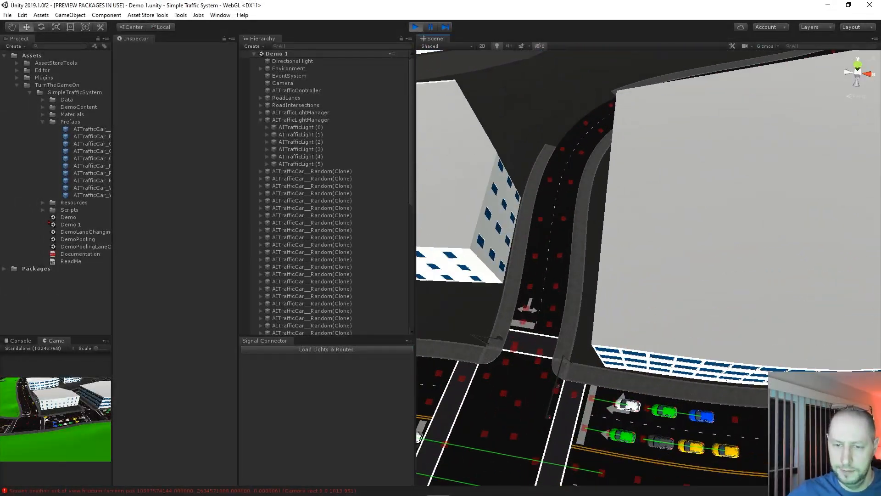
pyautogui.moveTo(629, 367); pyautogui.dragTo(670, 230, button='middle')
pyautogui.scroll(3, 671, 230)
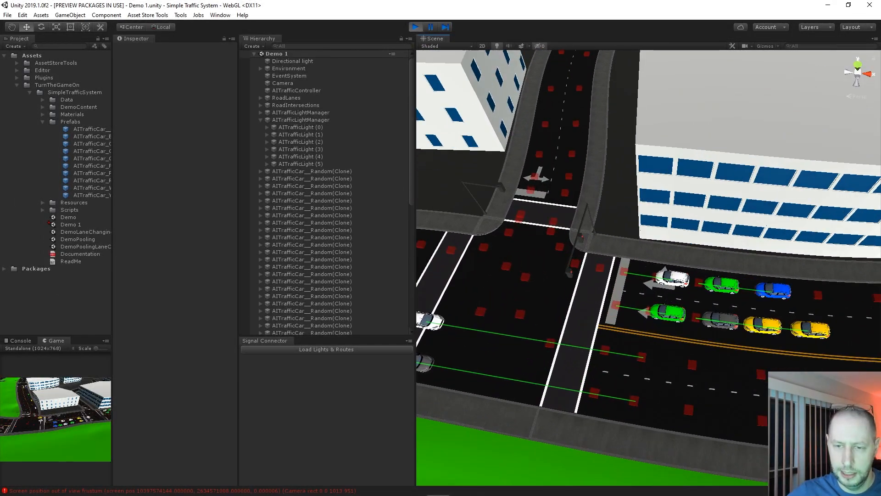
pyautogui.scroll(4, 648, 268)
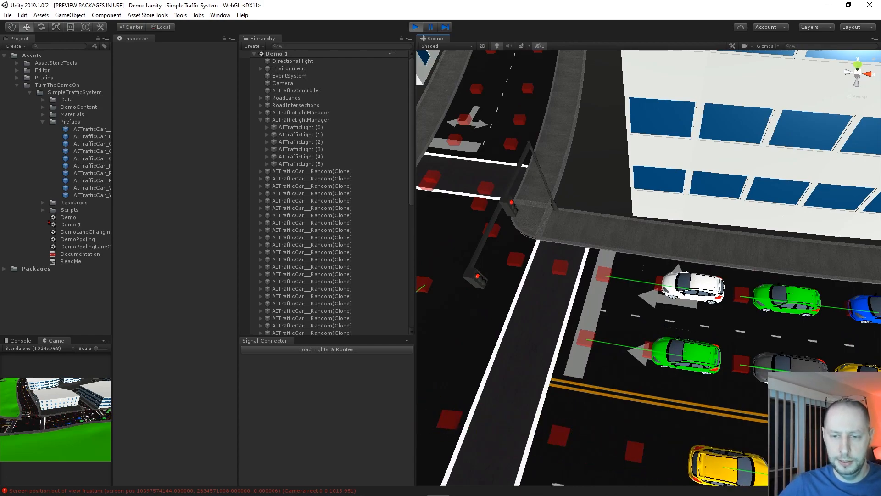
pyautogui.scroll(-5, 648, 268)
pyautogui.moveTo(596, 275); pyautogui.dragTo(762, 259, button='middle')
pyautogui.moveTo(651, 115); pyautogui.dragTo(420, 119, button='middle')
pyautogui.moveTo(715, 164); pyautogui.dragTo(760, 149, button='middle')
pyautogui.scroll(10, 657, 264)
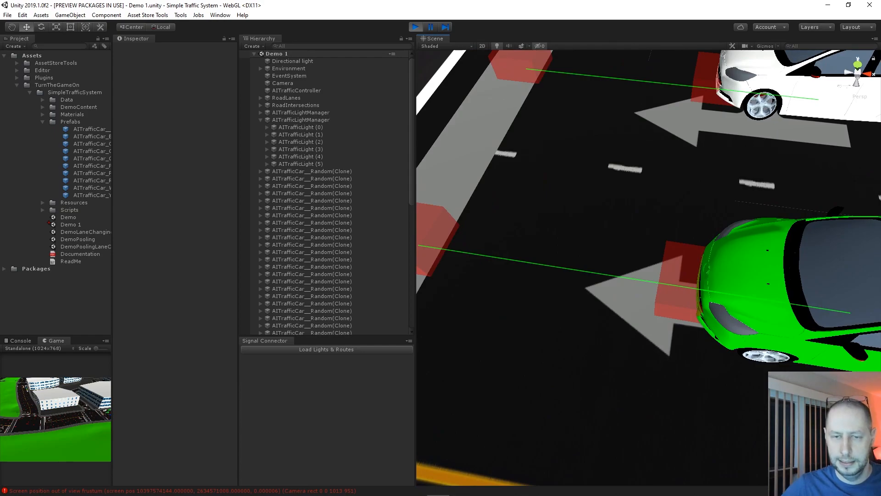
pyautogui.scroll(-5, 753, 245)
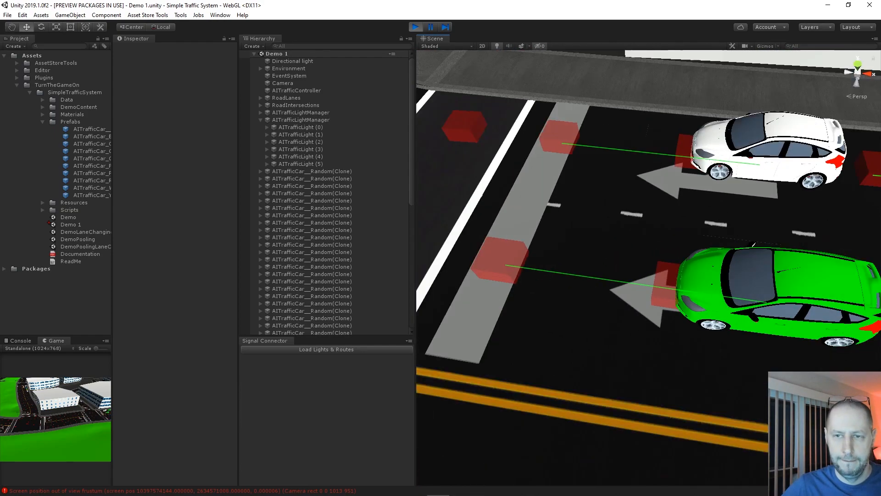
pyautogui.scroll(-4, 754, 245)
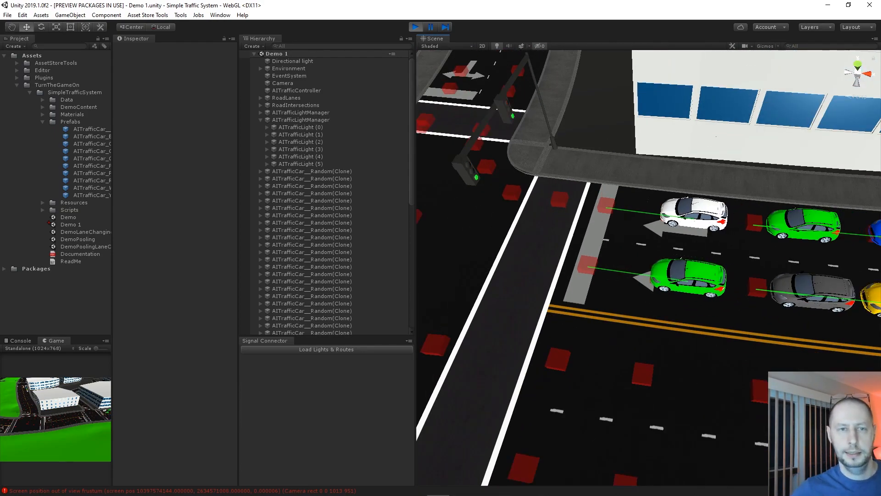
# Back in Edit mode with Scene gizmos on, move waypoint 30 of both approaching lanes past the stop line to the crosswalk line
pyautogui.hotkey('ctrl', 'p')
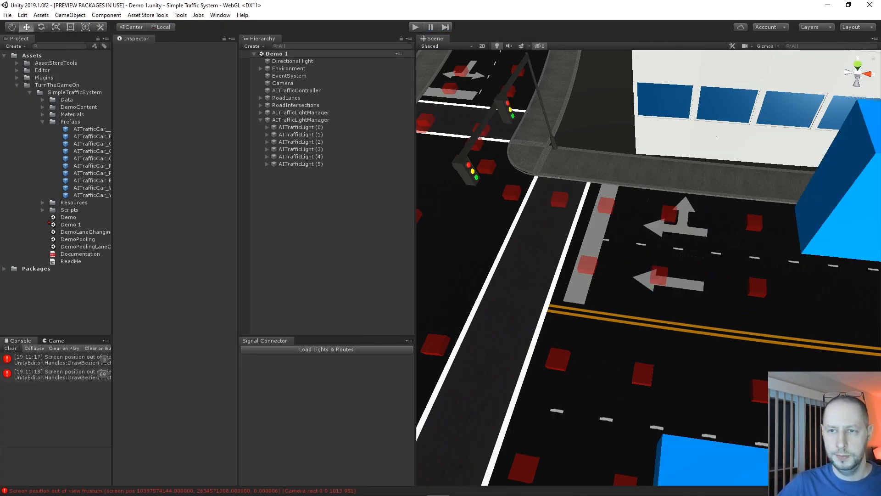
pyautogui.click(765, 46)
pyautogui.click(606, 207)
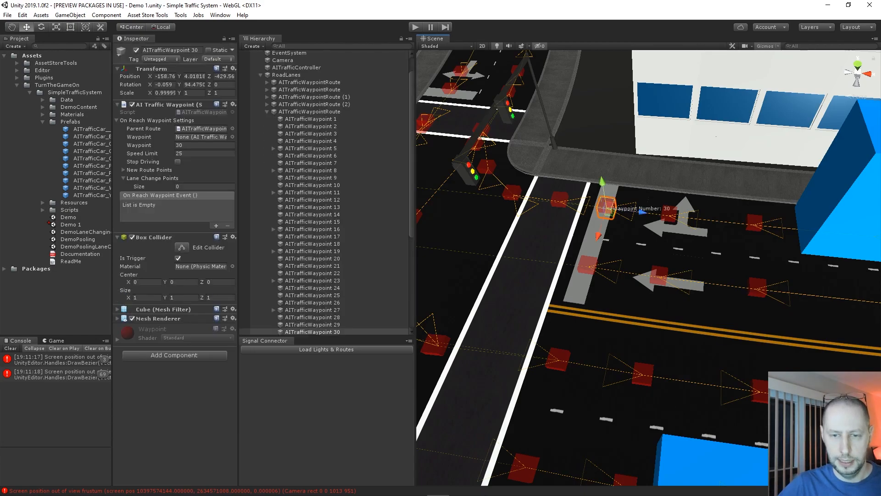
pyautogui.keyDown('shift'); pyautogui.click(589, 265); pyautogui.keyUp('shift')
pyautogui.moveTo(634, 240); pyautogui.dragTo(626, 239)
pyautogui.moveTo(626, 239); pyautogui.dragTo(697, 257, button='middle')
pyautogui.moveTo(697, 257); pyautogui.dragTo(683, 256)
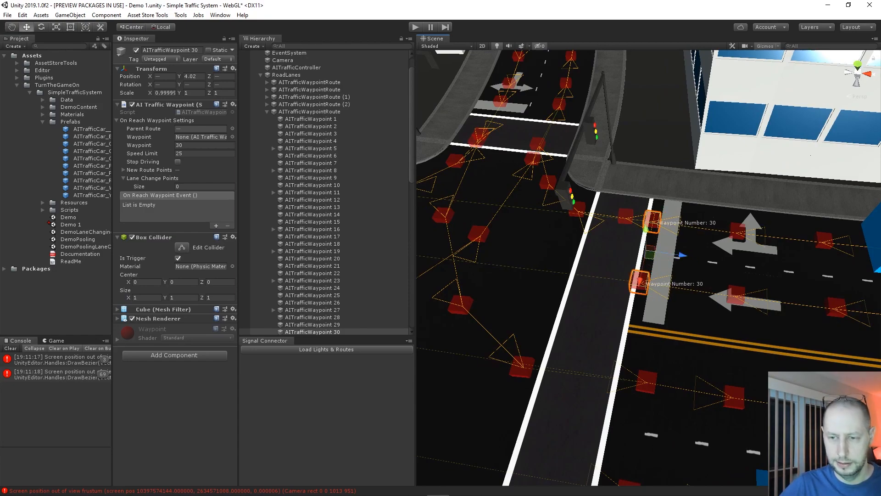
# Move waypoint 29 of the same two lanes forward to just behind the stop line
pyautogui.click(735, 296)
pyautogui.keyDown('shift'); pyautogui.click(737, 231); pyautogui.keyUp('shift')
pyautogui.moveTo(698, 257); pyautogui.dragTo(649, 251)
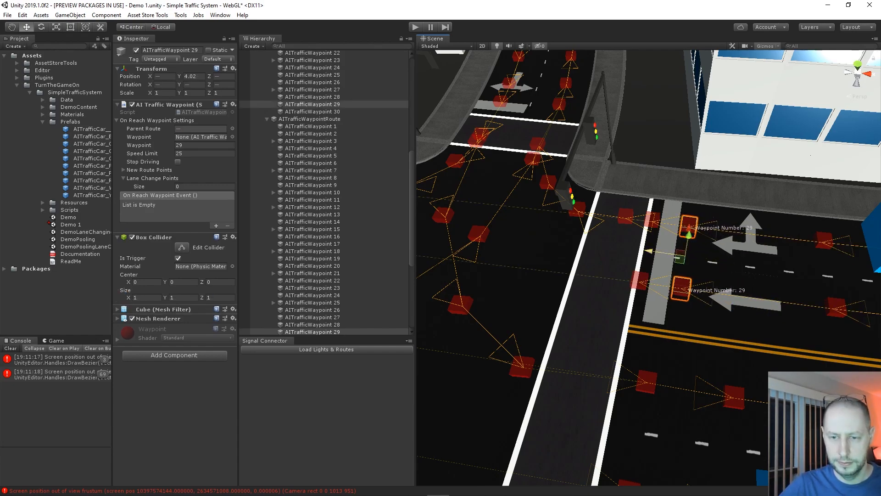
# Move the side road's waypoint 21 past its stop line onto the white crosswalk line
pyautogui.scroll(-8, 650, 251)
pyautogui.moveTo(665, 252); pyautogui.dragTo(780, 312, button='middle')
pyautogui.keyDown('alt'); pyautogui.moveTo(798, 294); pyautogui.dragTo(597, 276); pyautogui.keyUp('alt')
pyautogui.moveTo(735, 303); pyautogui.dragTo(578, 257, button='middle')
pyautogui.keyDown('alt'); pyautogui.moveTo(597, 267); pyautogui.dragTo(707, 266, button='right'); pyautogui.keyUp('alt')
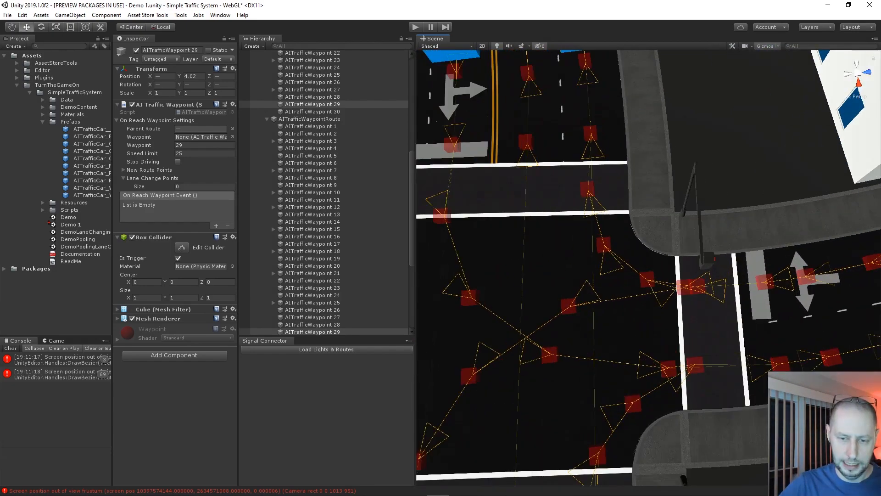
pyautogui.moveTo(707, 276); pyautogui.dragTo(596, 248, button='middle')
pyautogui.scroll(6, 680, 216)
pyautogui.click(711, 209)
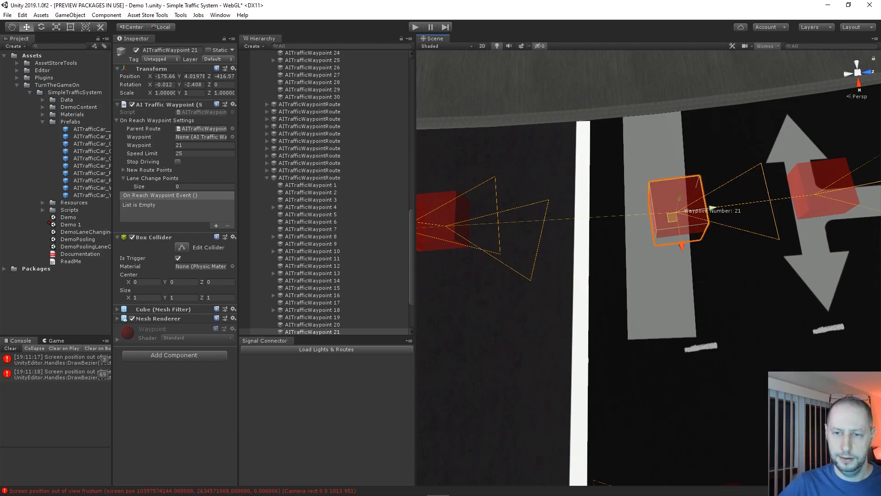
pyautogui.moveTo(711, 210); pyautogui.dragTo(636, 218)
pyautogui.moveTo(753, 225); pyautogui.dragTo(768, 281, button='middle')
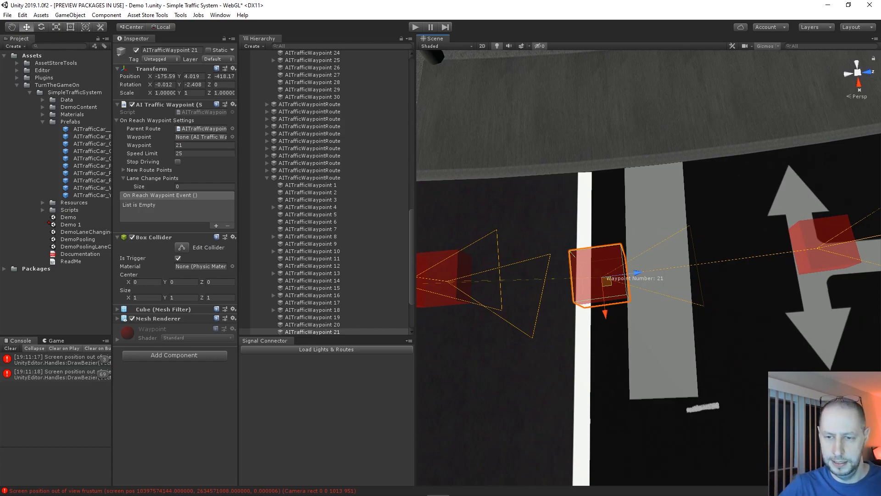
pyautogui.scroll(6, 649, 268)
pyautogui.scroll(-3, 649, 267)
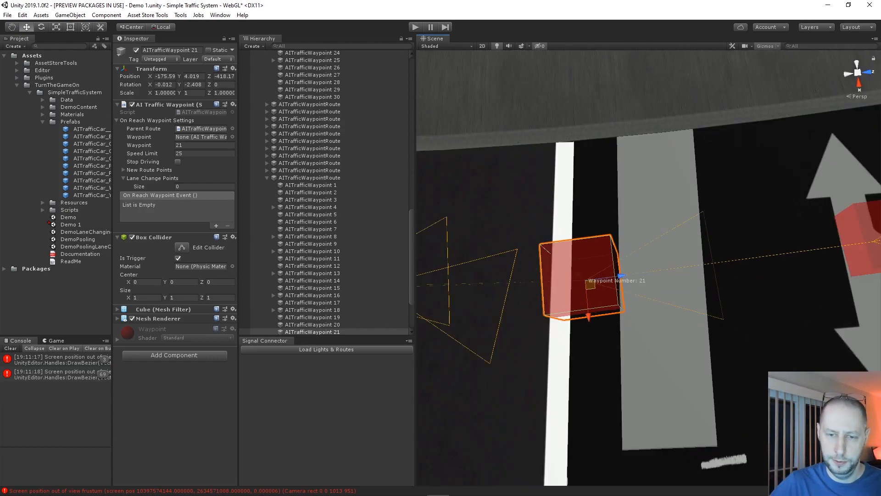
pyautogui.moveTo(621, 276); pyautogui.dragTo(613, 277)
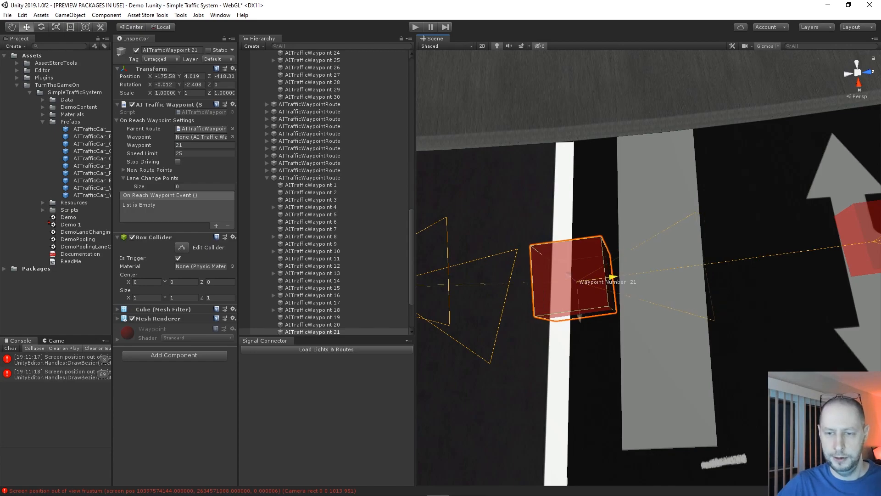
# Move the side road's waypoint 20 forward to just behind the stop line
pyautogui.moveTo(817, 257); pyautogui.dragTo(669, 246, button='middle')
pyautogui.click(715, 229)
pyautogui.moveTo(677, 234); pyautogui.dragTo(528, 253)
pyautogui.moveTo(530, 253); pyautogui.dragTo(669, 257, button='middle')
pyautogui.scroll(-3, 668, 257)
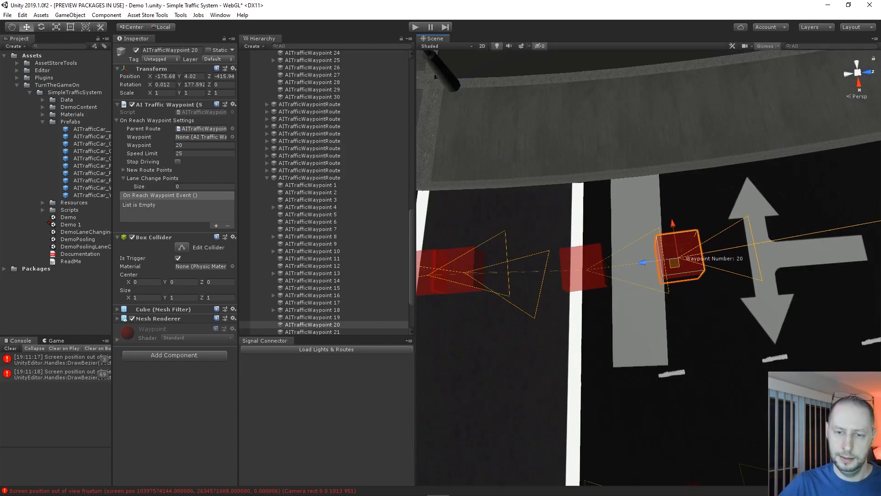
# Move waypoint 8 of both lanes on the opposite approach past the stop line to the crosswalk line
pyautogui.scroll(-8, 661, 263)
pyautogui.moveTo(661, 264); pyautogui.dragTo(501, 234, button='right')
pyautogui.moveTo(597, 257); pyautogui.dragTo(647, 289, button='right')
pyautogui.press('d')
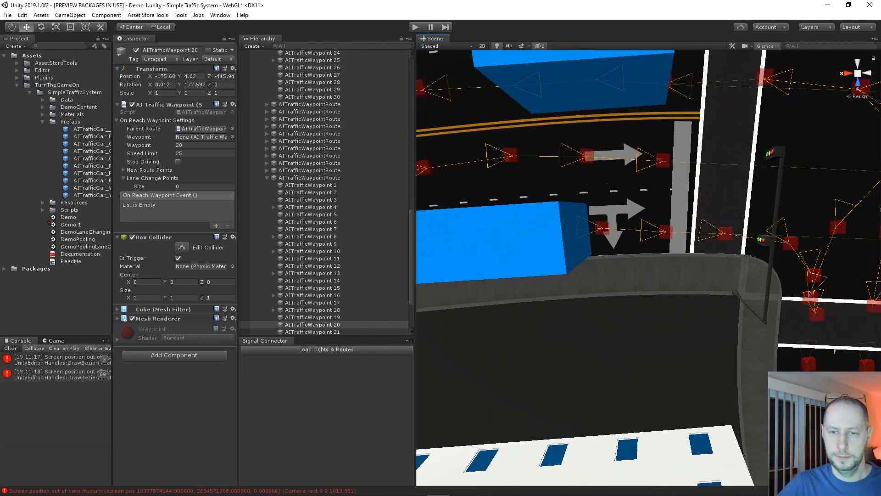
pyautogui.scroll(4, 648, 268)
pyautogui.moveTo(648, 268); pyautogui.dragTo(582, 328, button='middle')
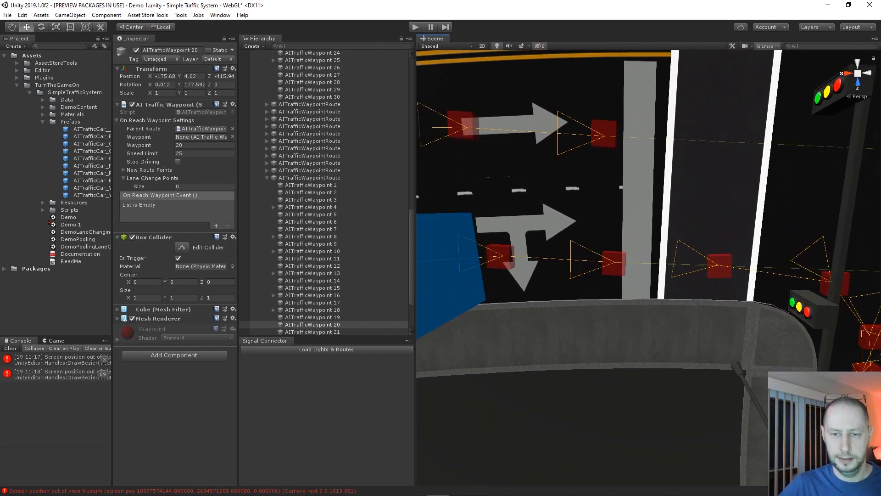
pyautogui.click(614, 262)
pyautogui.keyDown('ctrl'); pyautogui.click(604, 136); pyautogui.keyUp('ctrl')
pyautogui.moveTo(593, 200); pyautogui.dragTo(646, 202)
pyautogui.moveTo(666, 169); pyautogui.dragTo(670, 168)
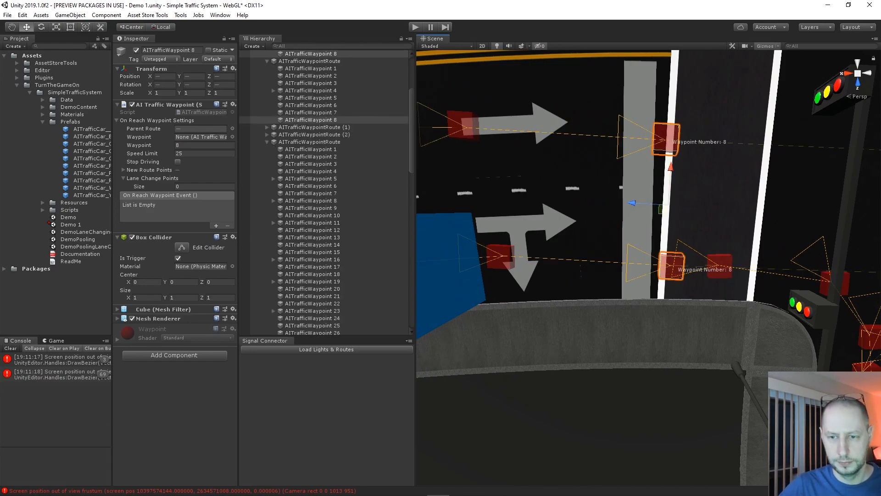
pyautogui.click(674, 271)
pyautogui.moveTo(634, 264); pyautogui.dragTo(630, 263)
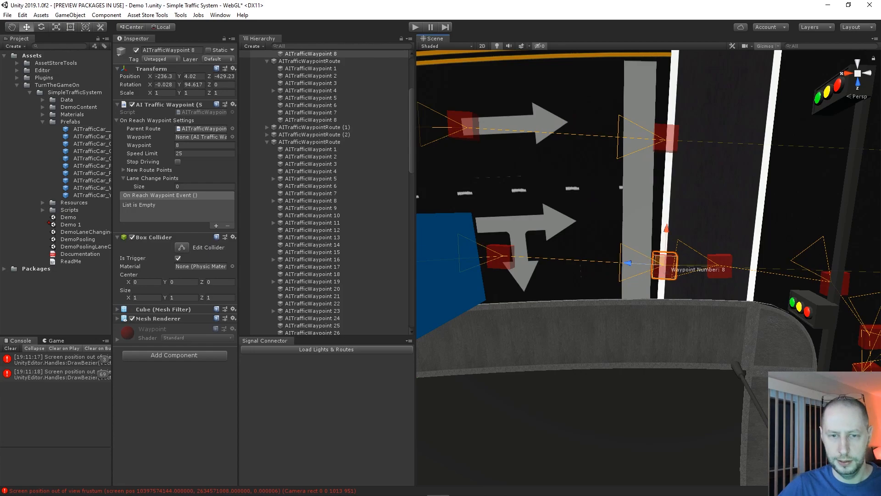
# Move waypoint 7 of both lanes on this approach forward to just behind the stop line
pyautogui.click(477, 128)
pyautogui.moveTo(503, 130); pyautogui.dragTo(638, 137)
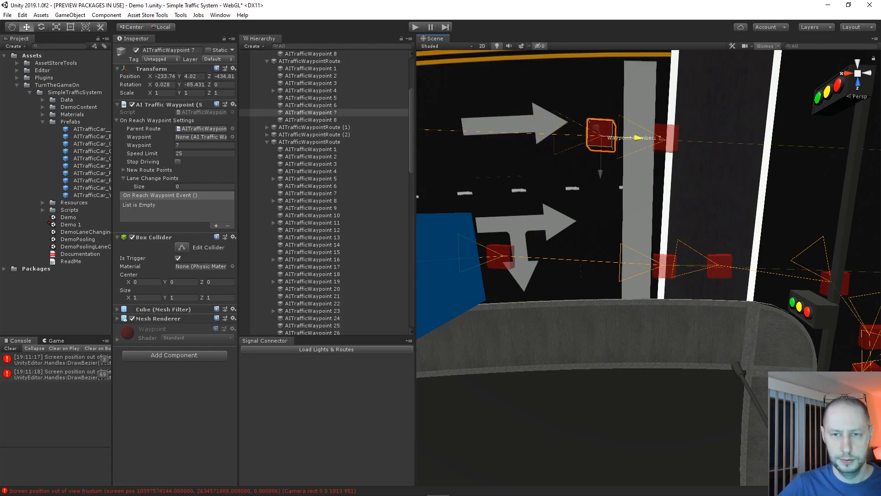
pyautogui.click(505, 255)
pyautogui.moveTo(539, 258); pyautogui.dragTo(642, 264)
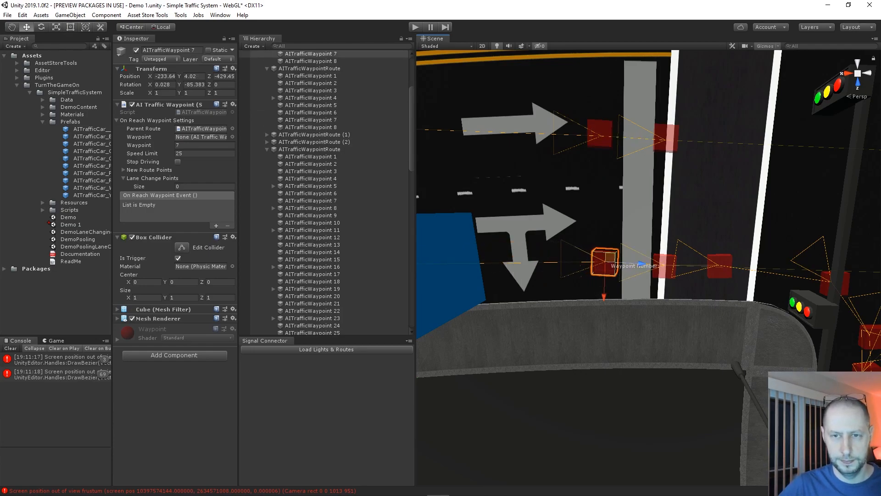
# At the next intersection, move waypoint 30 of both lanes on the curved approach past the stop line to the crosswalk line
pyautogui.scroll(-8, 642, 265)
pyautogui.moveTo(643, 265); pyautogui.dragTo(594, 374, button='middle')
pyautogui.moveTo(781, 285); pyautogui.dragTo(441, 224, button='middle')
pyautogui.scroll(8, 505, 230)
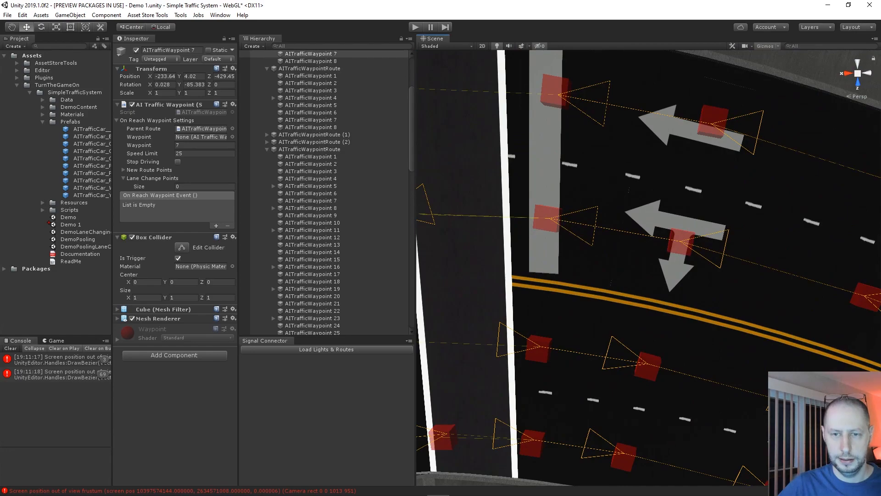
pyautogui.moveTo(629, 230); pyautogui.dragTo(642, 263, button='middle')
pyautogui.click(569, 127)
pyautogui.moveTo(607, 135); pyautogui.dragTo(568, 129)
pyautogui.click(561, 251)
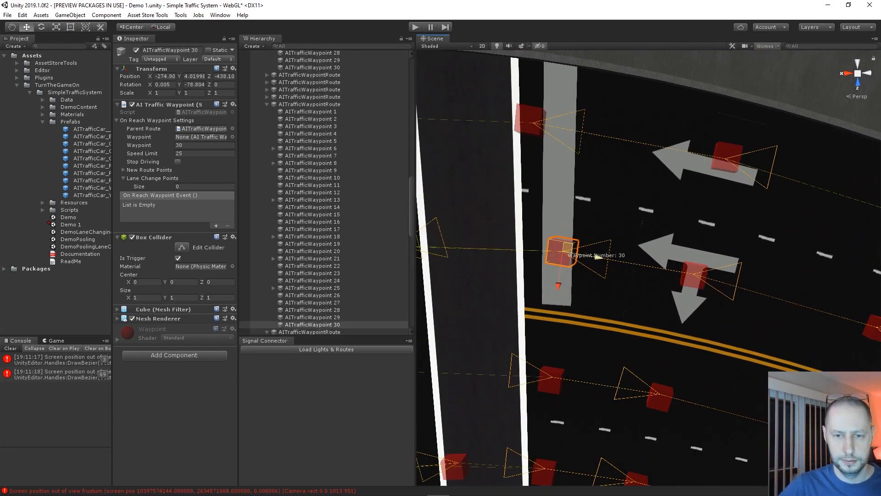
pyautogui.moveTo(598, 257); pyautogui.dragTo(566, 251)
# Move waypoint 29 of both lanes on the curved approach forward to just behind the stop line
pyautogui.click(725, 156)
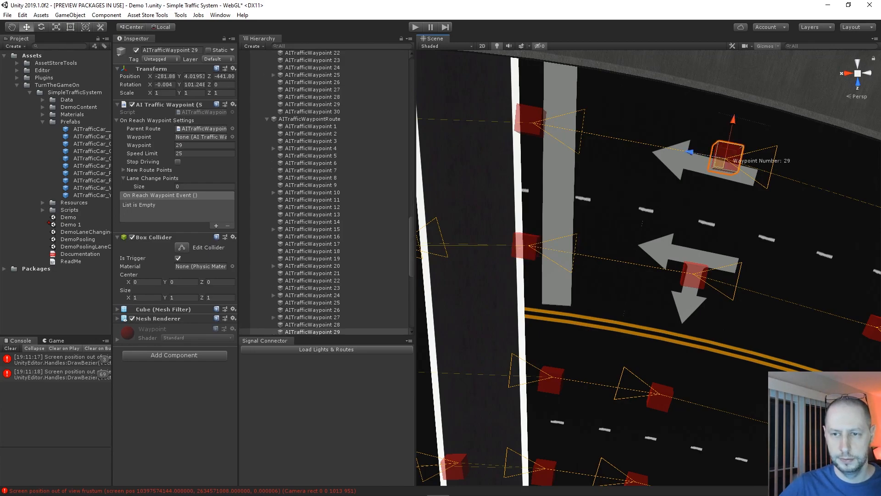
pyautogui.moveTo(689, 151); pyautogui.dragTo(552, 250)
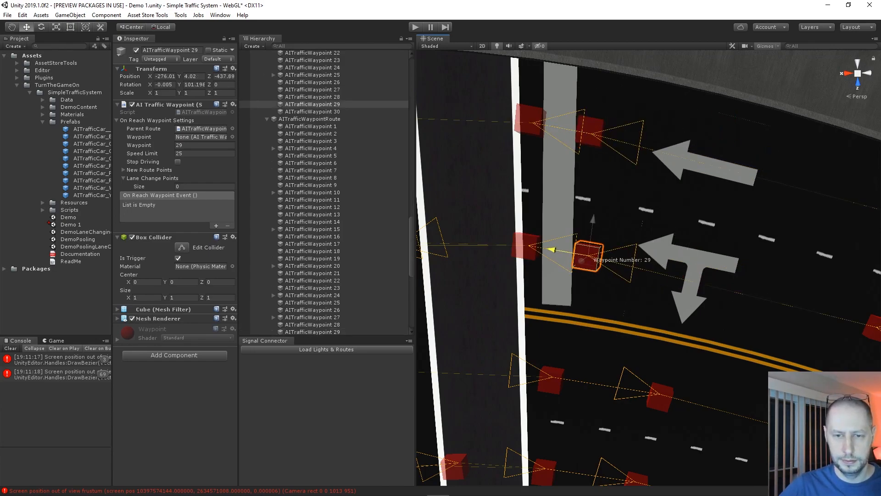
pyautogui.keyDown('alt'); pyautogui.moveTo(552, 249); pyautogui.dragTo(463, 249, button='right'); pyautogui.keyUp('alt')
pyautogui.moveTo(596, 331); pyautogui.dragTo(647, 154, button='middle')
pyautogui.keyDown('alt'); pyautogui.moveTo(647, 207); pyautogui.dragTo(578, 192, button='right'); pyautogui.keyUp('alt')
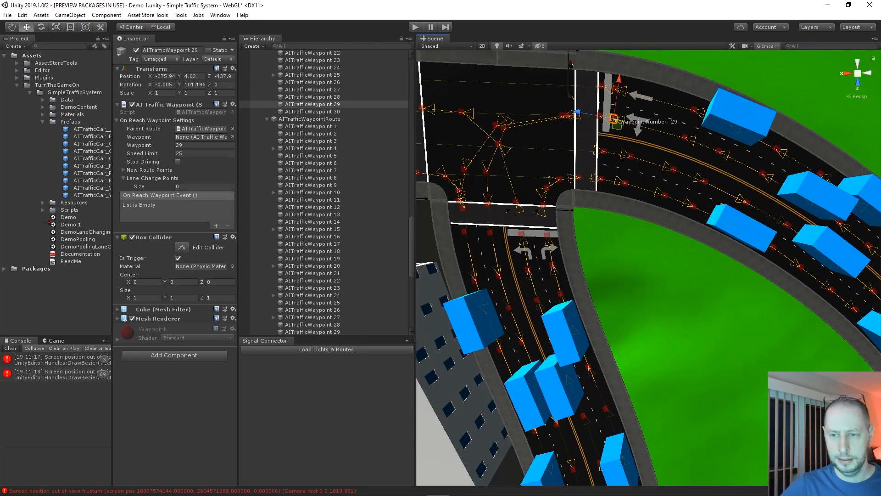
# At the next three-way intersection, move waypoint 30 of both lanes on the main road's approach past the stop line to the crosswalk line
pyautogui.moveTo(734, 321); pyautogui.dragTo(583, 207, button='middle')
pyautogui.moveTo(643, 376); pyautogui.dragTo(606, 188, button='middle')
pyautogui.moveTo(665, 482); pyautogui.dragTo(596, 257, button='middle')
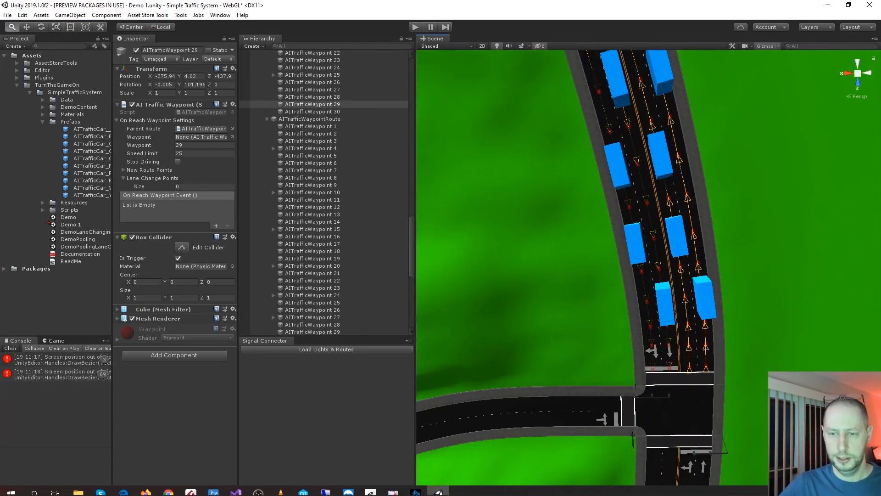
pyautogui.keyDown('alt'); pyautogui.moveTo(597, 257); pyautogui.dragTo(516, 271); pyautogui.keyUp('alt')
pyautogui.keyDown('alt'); pyautogui.moveTo(688, 271); pyautogui.dragTo(518, 239); pyautogui.keyUp('alt')
pyautogui.moveTo(519, 248); pyautogui.dragTo(593, 234, button='middle')
pyautogui.keyDown('alt'); pyautogui.moveTo(592, 247); pyautogui.dragTo(643, 248, button='right'); pyautogui.keyUp('alt')
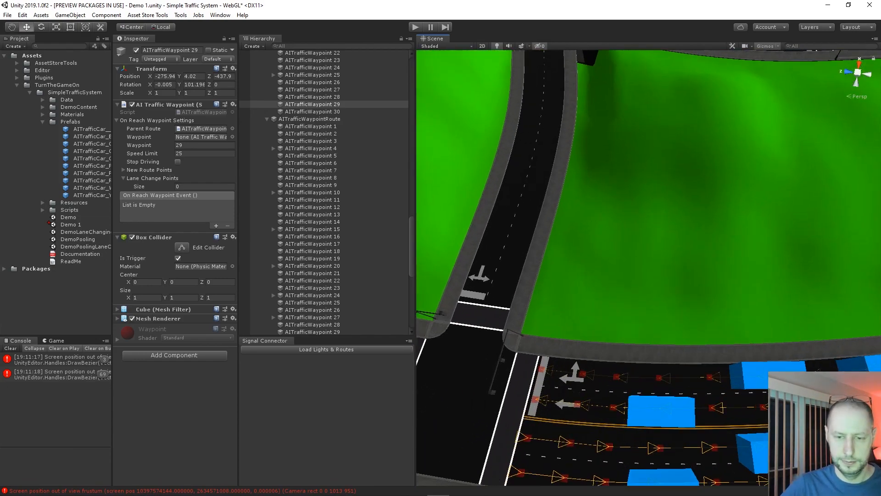
pyautogui.moveTo(596, 276); pyautogui.dragTo(631, 248, button='middle')
pyautogui.keyDown('alt'); pyautogui.moveTo(631, 248); pyautogui.dragTo(688, 247, button='right'); pyautogui.keyUp('alt')
pyautogui.moveTo(542, 375); pyautogui.dragTo(622, 241, button='middle')
pyautogui.keyDown('alt'); pyautogui.moveTo(622, 241); pyautogui.dragTo(697, 241, button='right'); pyautogui.keyUp('alt')
pyautogui.click(607, 244)
pyautogui.keyDown('shift'); pyautogui.click(593, 333); pyautogui.keyUp('shift')
pyautogui.moveTo(594, 277); pyautogui.dragTo(574, 275)
# Move waypoint 29 of both lanes on this approach forward to just behind the stop line
pyautogui.click(739, 256)
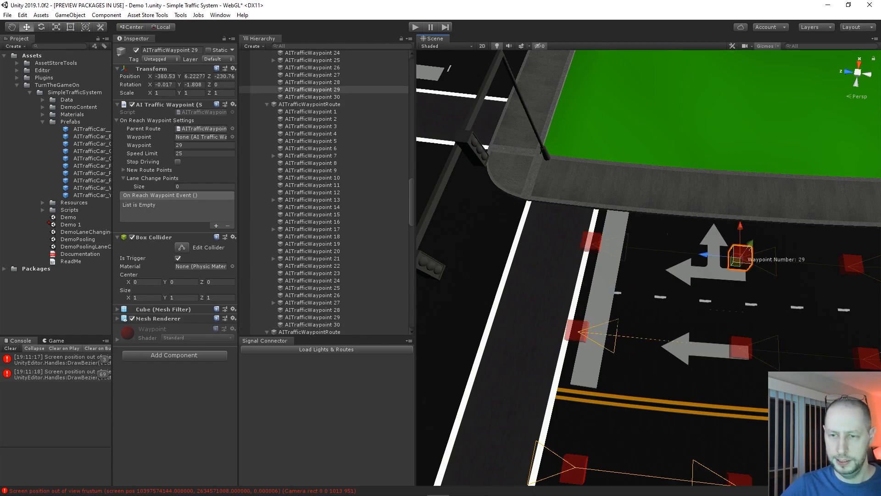
pyautogui.keyDown('shift'); pyautogui.click(739, 348); pyautogui.keyUp('shift')
pyautogui.moveTo(702, 297); pyautogui.dragTo(585, 286)
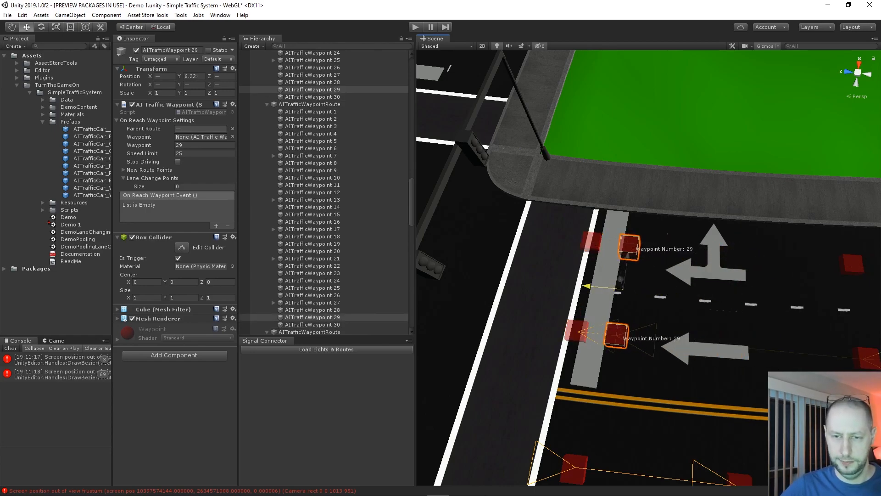
pyautogui.scroll(-5, 839, 318)
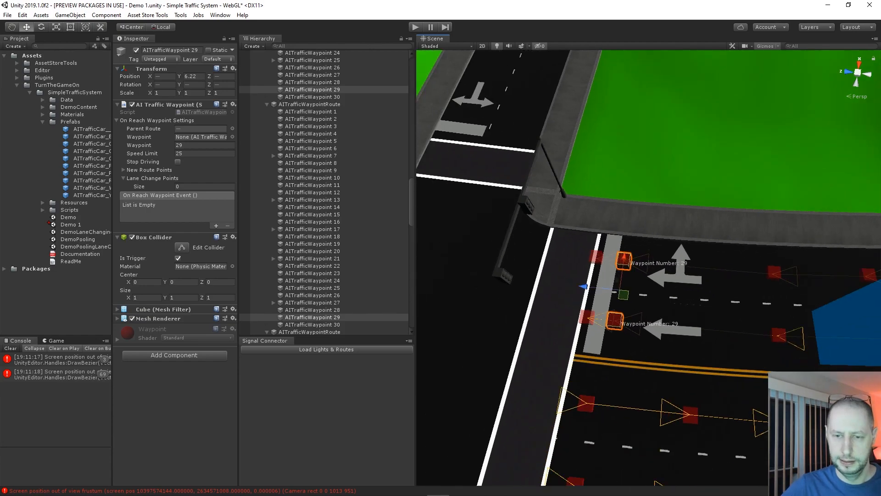
# At the intersection beside the office building, move waypoint 13 of both lanes past the stop line to the crosswalk line
pyautogui.moveTo(780, 161); pyautogui.dragTo(496, 417, button='middle')
pyautogui.scroll(8, 648, 267)
pyautogui.moveTo(611, 206); pyautogui.dragTo(684, 353, button='middle')
pyautogui.scroll(5, 648, 267)
pyautogui.scroll(2, 648, 267)
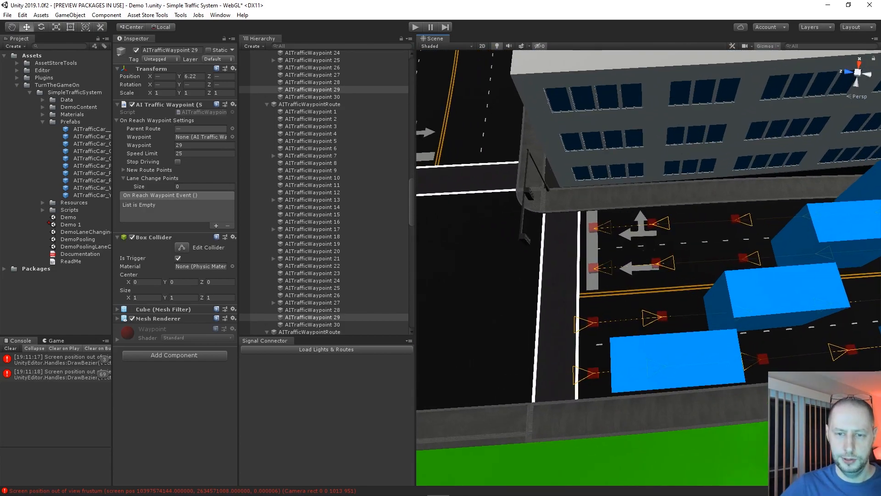
pyautogui.click(594, 228)
pyautogui.press('f')
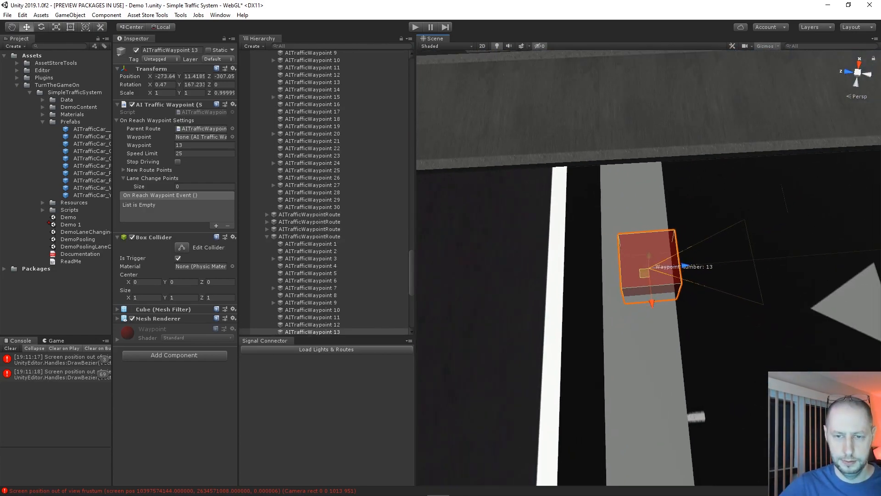
pyautogui.scroll(-10, 649, 267)
pyautogui.moveTo(649, 267); pyautogui.dragTo(624, 161, button='middle')
pyautogui.keyDown('shift'); pyautogui.click(626, 270); pyautogui.keyUp('shift')
pyautogui.moveTo(661, 212); pyautogui.dragTo(615, 215)
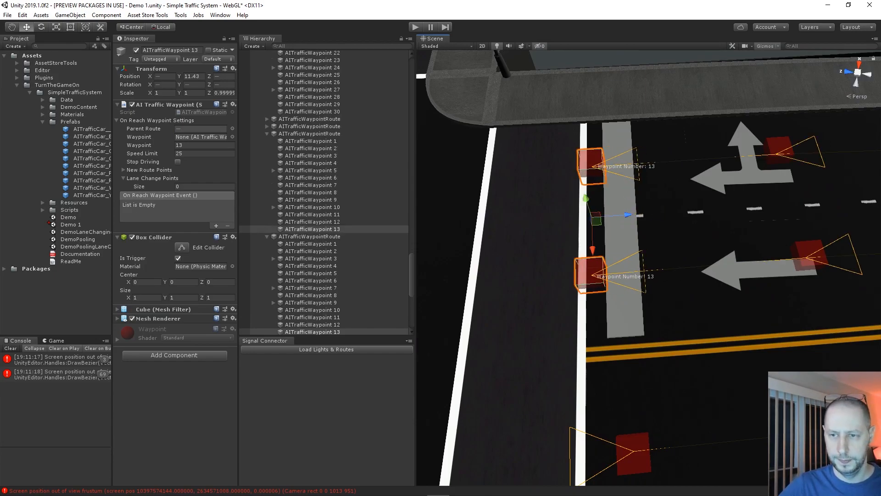
# Move waypoint 12 of both lanes beside the office building forward to just behind the stop line
pyautogui.click(779, 151)
pyautogui.keyDown('shift'); pyautogui.click(807, 256); pyautogui.keyUp('shift')
pyautogui.moveTo(757, 213); pyautogui.dragTo(619, 215)
# On the side road with the left- and right-turn arrows, move waypoint 13 of both lanes past the stop line to the crosswalk line
pyautogui.moveTo(652, 216); pyautogui.dragTo(479, 204, button='middle')
pyautogui.scroll(-12, 648, 268)
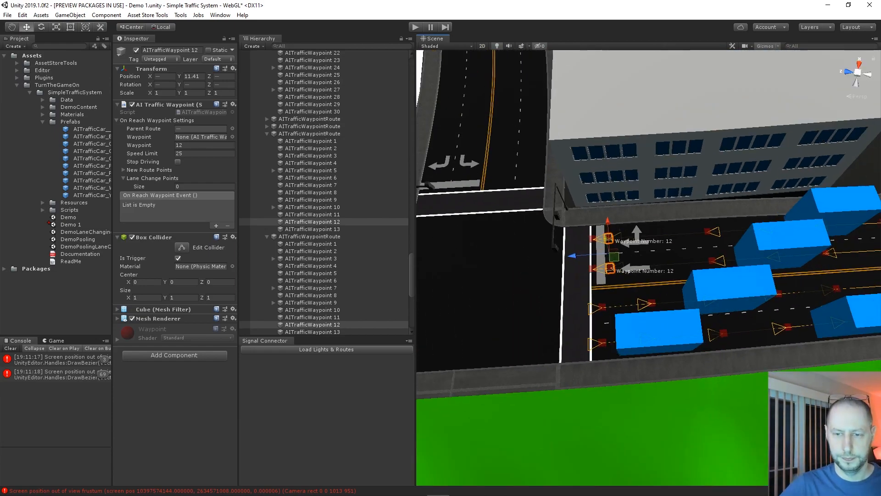
pyautogui.moveTo(643, 294); pyautogui.dragTo(273, 251, button='middle')
pyautogui.moveTo(799, 248); pyautogui.dragTo(436, 269, button='middle')
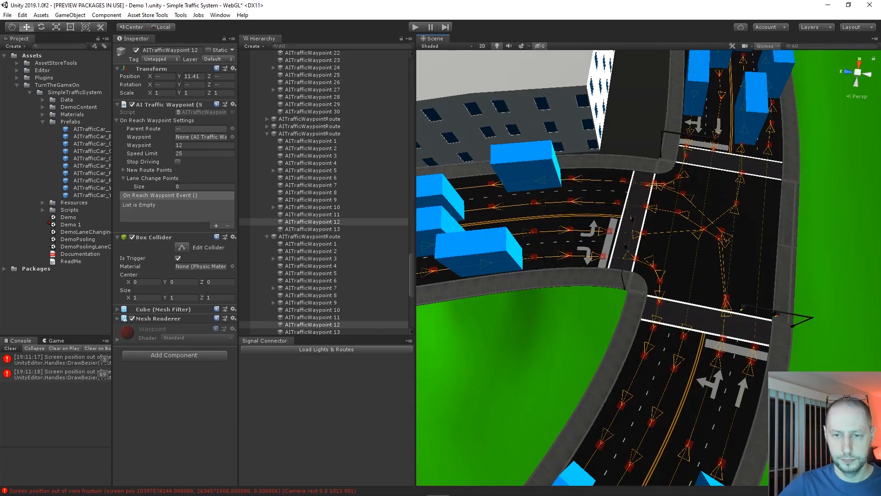
pyautogui.scroll(8, 649, 268)
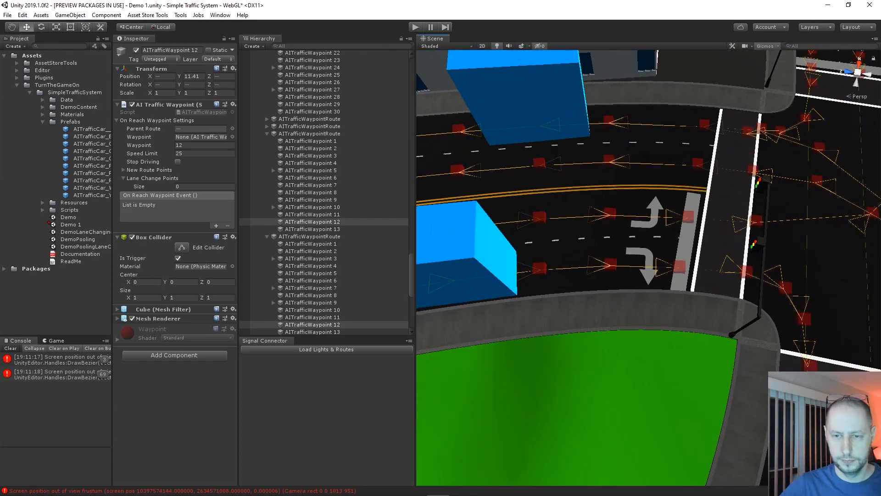
pyautogui.scroll(1, 649, 267)
pyautogui.click(714, 184)
pyautogui.keyDown('shift'); pyautogui.click(704, 266); pyautogui.keyUp('shift')
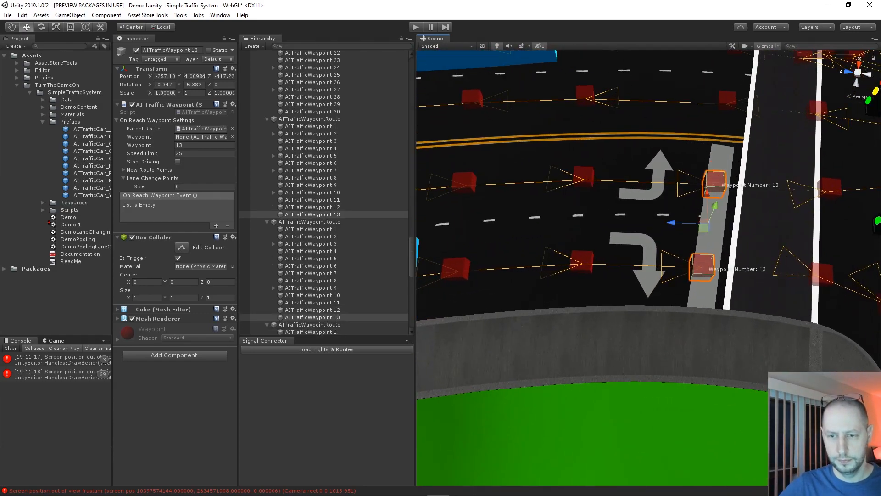
pyautogui.moveTo(673, 223); pyautogui.dragTo(694, 223)
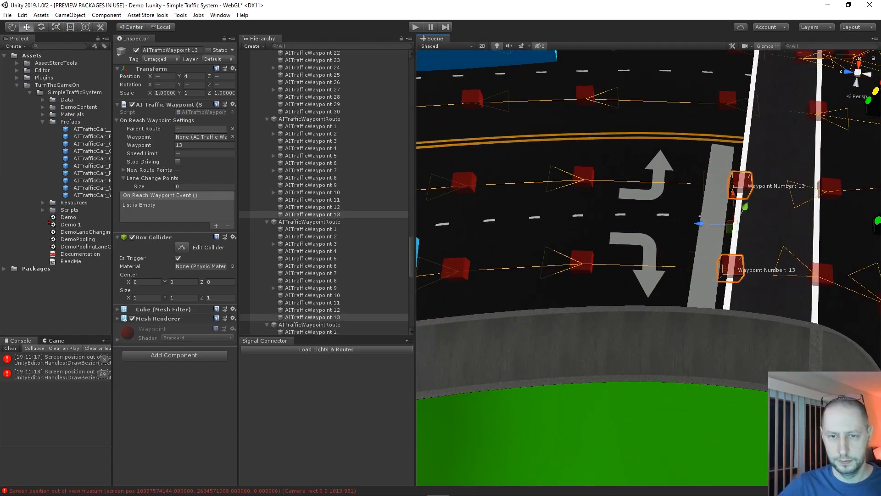
# Move waypoint 12 of both turn lanes forward to just behind the stop line, adjusting the left-turn lane's waypoint separately
pyautogui.click(583, 177)
pyautogui.keyDown('shift'); pyautogui.click(581, 264); pyautogui.keyUp('shift')
pyautogui.moveTo(617, 224); pyautogui.dragTo(714, 223)
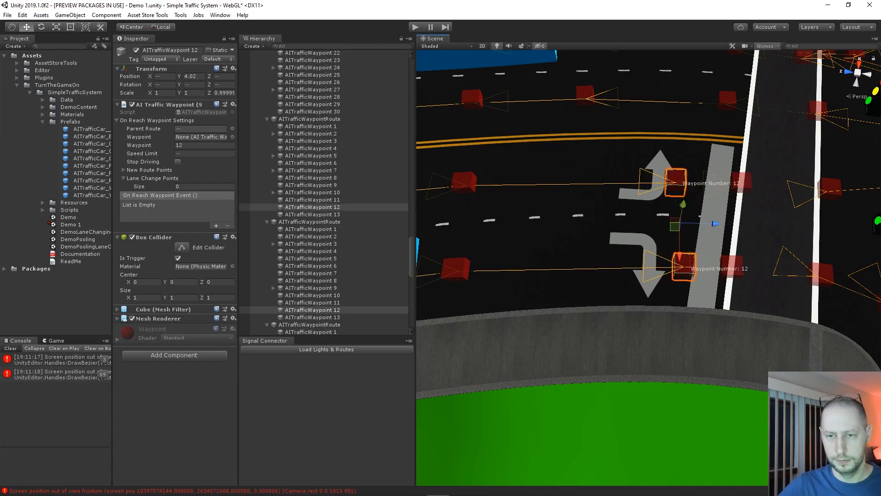
pyautogui.click(675, 182)
pyautogui.moveTo(711, 184); pyautogui.dragTo(726, 183)
# Examine the waypoints at the stop lines along the following intersections and the curved road
pyautogui.scroll(-4, 670, 216)
pyautogui.moveTo(670, 216); pyautogui.dragTo(638, 222, button='middle')
pyautogui.scroll(-11, 713, 203)
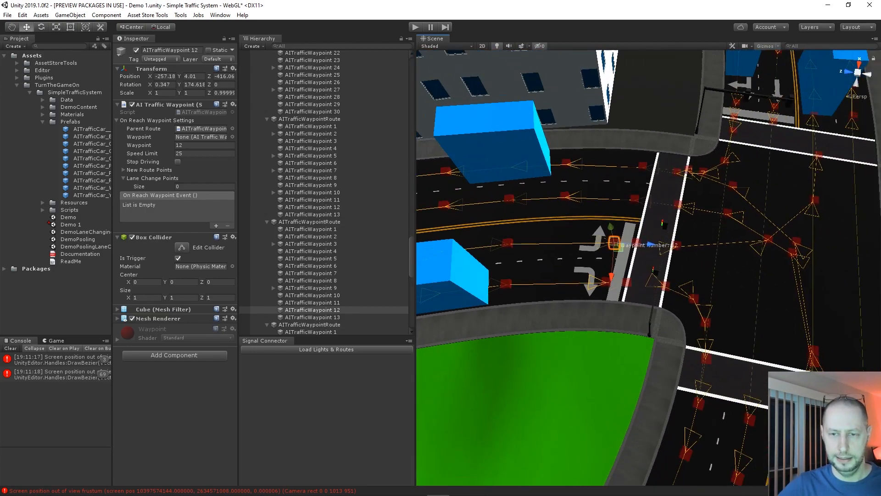
pyautogui.scroll(-10, 648, 267)
pyautogui.moveTo(649, 268); pyautogui.dragTo(516, 268, button='right')
pyautogui.moveTo(734, 244); pyautogui.dragTo(516, 251, button='middle')
pyautogui.moveTo(652, 262); pyautogui.dragTo(583, 284, button='right')
pyautogui.moveTo(762, 253); pyautogui.dragTo(514, 285, button='middle')
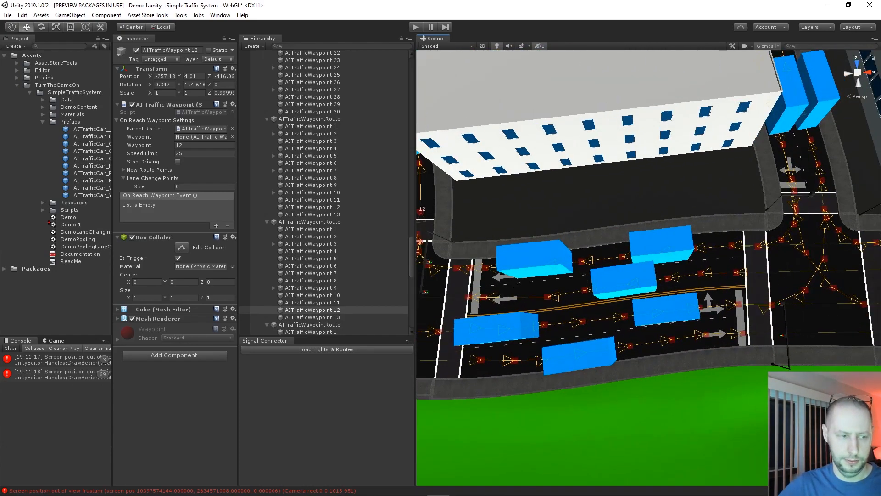
pyautogui.moveTo(780, 257); pyautogui.dragTo(620, 261, button='middle')
pyautogui.moveTo(652, 262); pyautogui.dragTo(615, 269, button='right')
pyautogui.moveTo(652, 266); pyautogui.dragTo(599, 298, button='middle')
pyautogui.keyDown('alt'); pyautogui.moveTo(599, 298); pyautogui.dragTo(606, 299, button='right'); pyautogui.keyUp('alt')
pyautogui.moveTo(780, 294); pyautogui.dragTo(624, 303, button='middle')
pyautogui.moveTo(772, 248); pyautogui.dragTo(615, 317, button='middle')
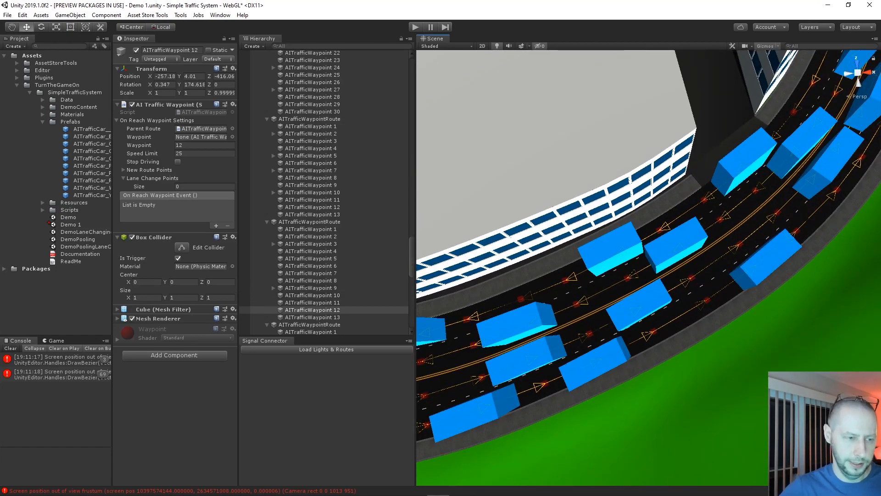
# Clear the error messages from the Console
pyautogui.click(55, 360)
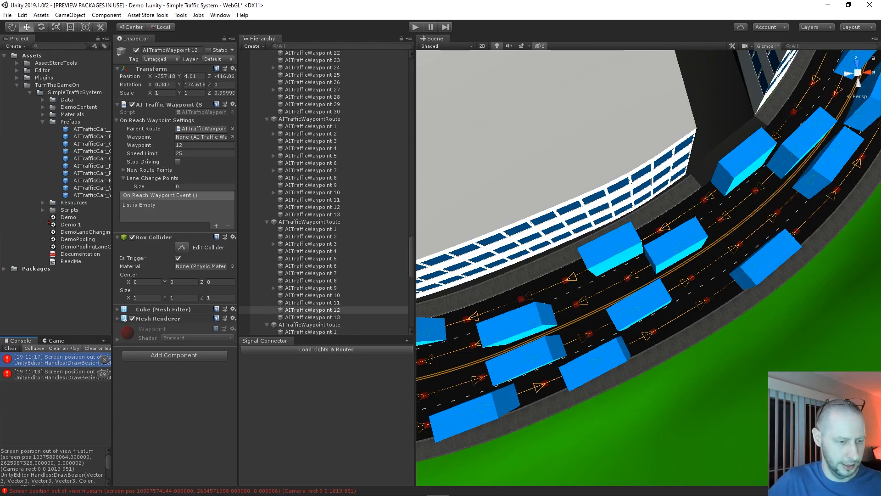
pyautogui.click(10, 348)
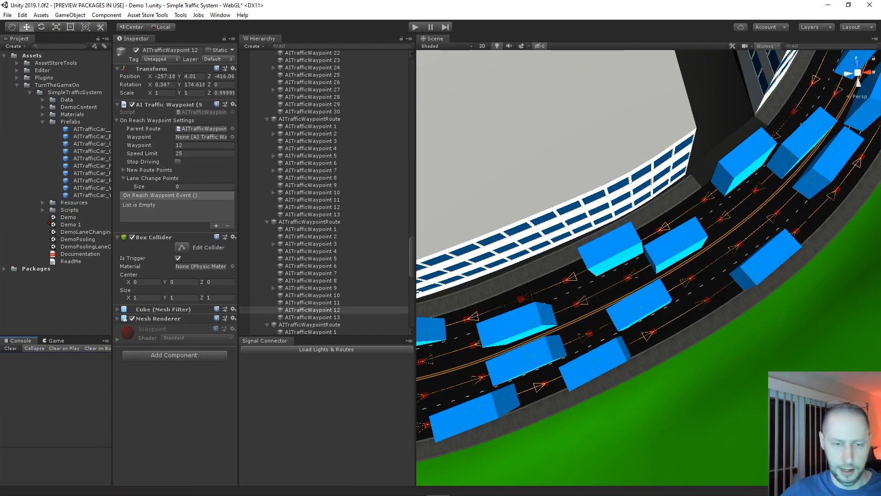
# At the intersection after the curved road, move waypoint 30 of both approach lanes past the stop line to the crosswalk line
pyautogui.moveTo(716, 257); pyautogui.dragTo(604, 277, button='middle')
pyautogui.moveTo(716, 267); pyautogui.dragTo(569, 234, button='right')
pyautogui.moveTo(734, 285); pyautogui.dragTo(592, 220, button='middle')
pyautogui.moveTo(688, 257); pyautogui.dragTo(608, 253, button='right')
pyautogui.moveTo(689, 220); pyautogui.dragTo(610, 299, button='middle')
pyautogui.moveTo(666, 267); pyautogui.dragTo(680, 239, button='right')
pyautogui.moveTo(734, 271); pyautogui.dragTo(610, 271, button='middle')
pyautogui.scroll(8, 648, 268)
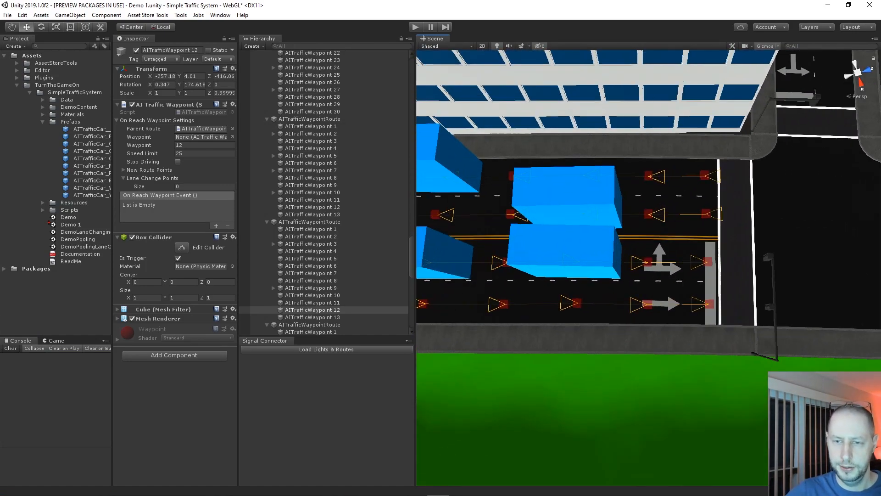
pyautogui.scroll(6, 648, 268)
pyautogui.moveTo(718, 284); pyautogui.dragTo(649, 251, button='middle')
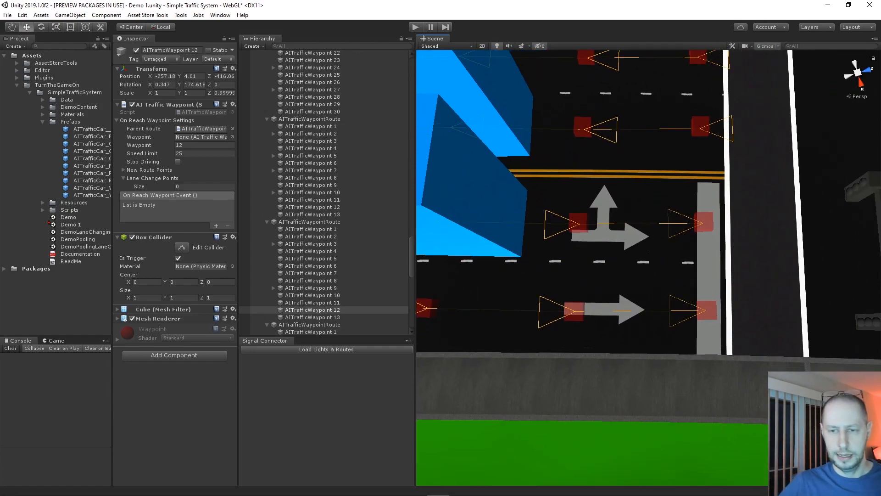
pyautogui.click(702, 224)
pyautogui.keyDown('shift'); pyautogui.click(707, 310); pyautogui.keyUp('shift')
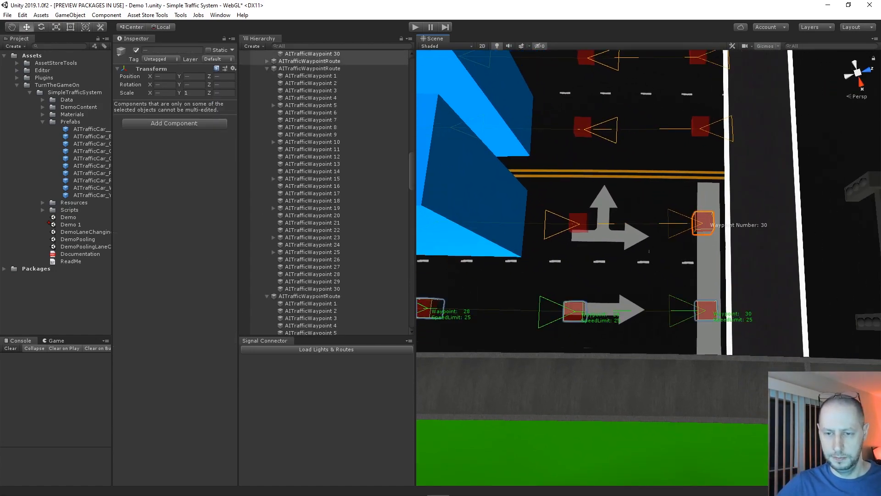
pyautogui.hotkey('ctrl', 'z')
pyautogui.keyDown('shift'); pyautogui.click(707, 310); pyautogui.keyUp('shift')
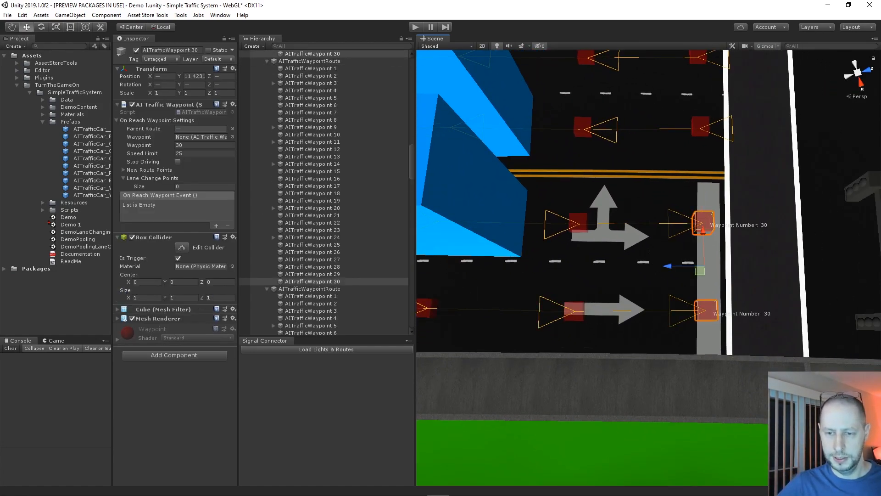
pyautogui.moveTo(670, 265); pyautogui.dragTo(693, 265)
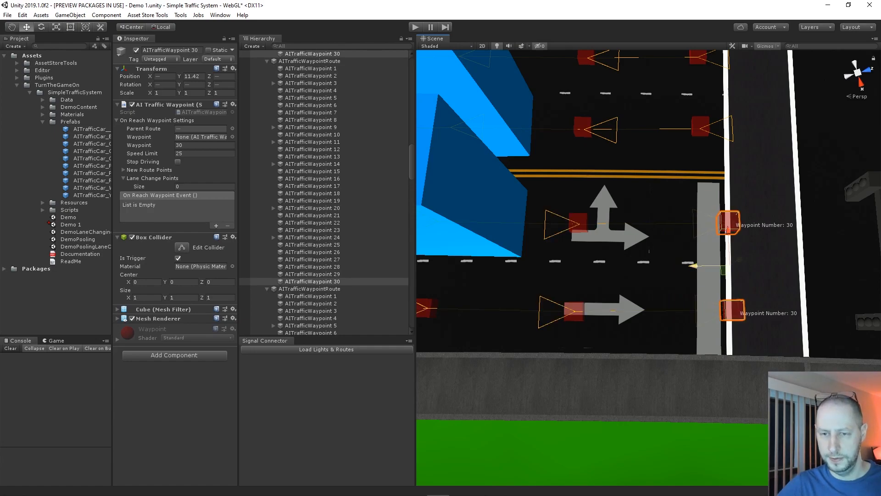
# Select only waypoint 29 of both lanes on this approach and move the pair forward to just behind the stop line
pyautogui.click(579, 224)
pyautogui.keyDown('shift'); pyautogui.click(574, 311); pyautogui.keyUp('shift')
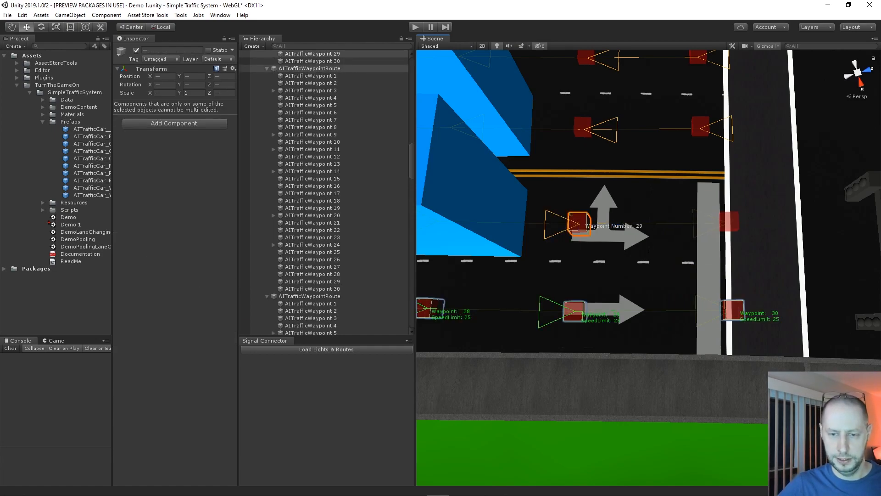
pyautogui.keyDown('shift'); pyautogui.click(575, 311); pyautogui.keyUp('shift')
pyautogui.keyDown('shift'); pyautogui.click(575, 311); pyautogui.keyUp('shift')
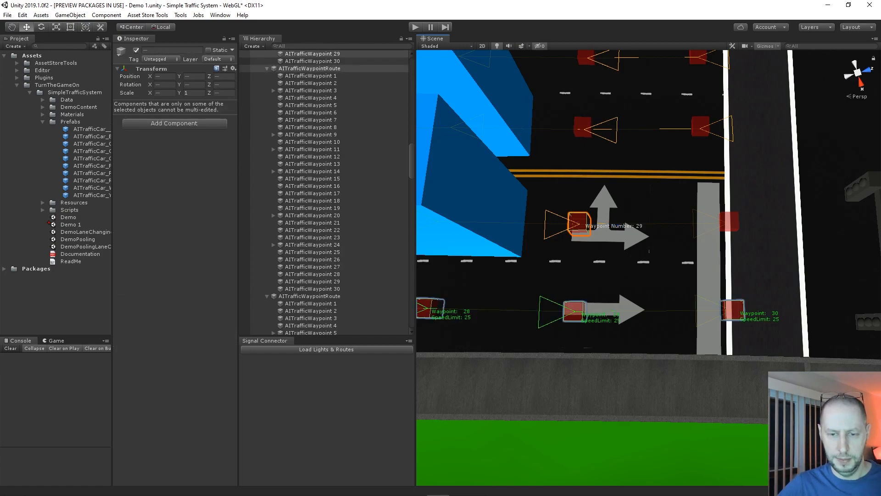
pyautogui.click(575, 311)
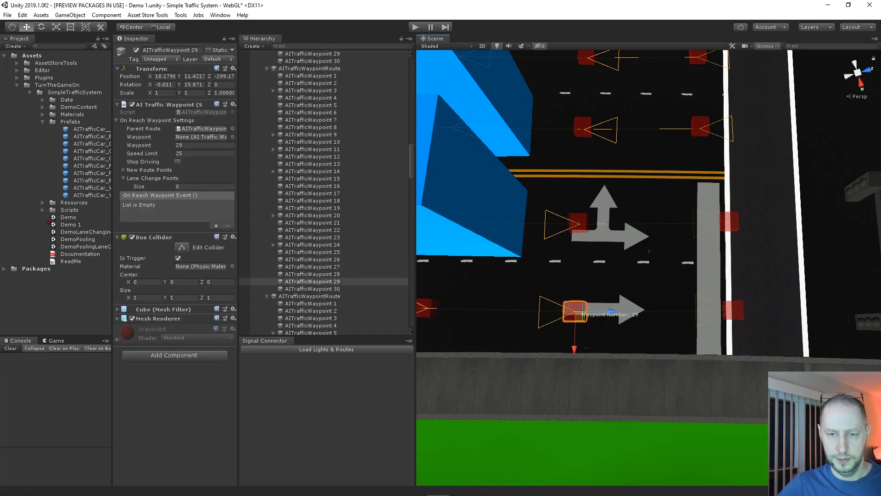
pyautogui.keyDown('shift'); pyautogui.click(580, 224); pyautogui.keyUp('shift')
pyautogui.moveTo(613, 266); pyautogui.dragTo(717, 266)
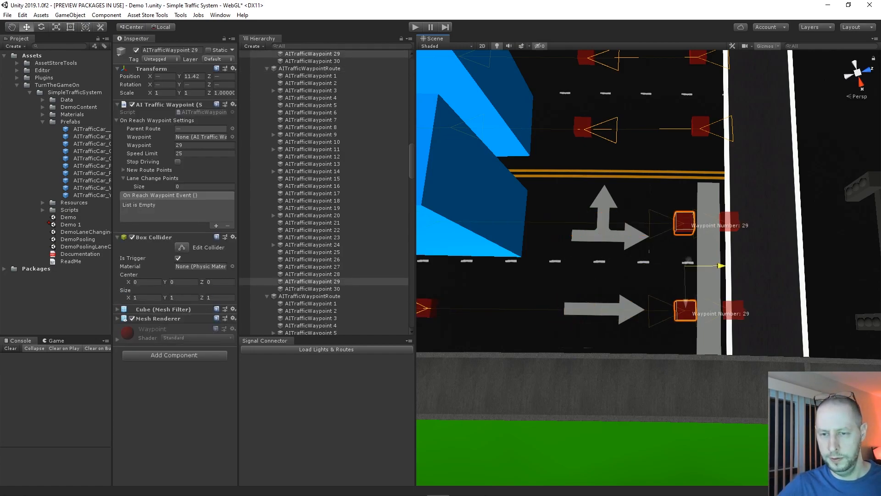
# Back at the earlier intersection, move waypoint 7 of both approach lanes forward to shortly before the stop line
pyautogui.scroll(-10, 647, 267)
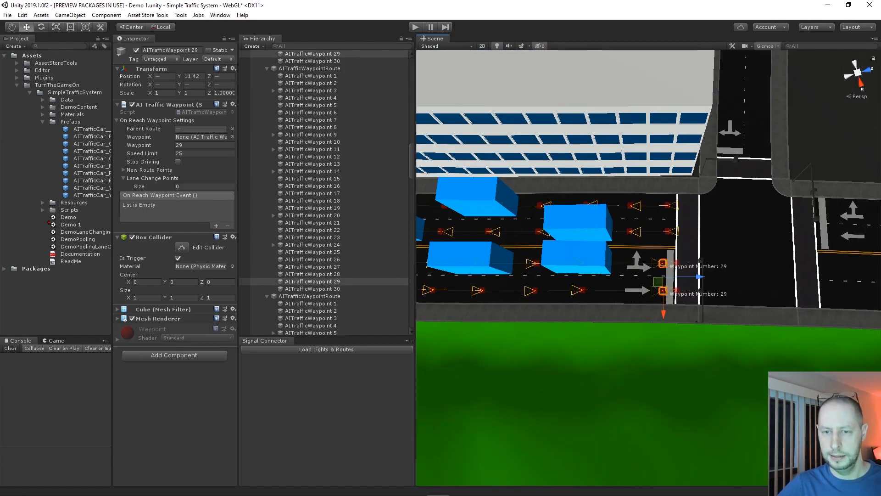
pyautogui.moveTo(551, 266); pyautogui.dragTo(744, 271, button='middle')
pyautogui.moveTo(541, 229); pyautogui.dragTo(684, 358, button='middle')
pyautogui.moveTo(596, 257); pyautogui.dragTo(730, 280, button='right')
pyautogui.moveTo(550, 230)
pyautogui.mouseDown(button='middle')
pyautogui.moveTo(673, 285)
pyautogui.moveTo(680, 294)
pyautogui.moveTo(670, 303)
pyautogui.moveTo(693, 266)
pyautogui.mouseUp(button='middle')
pyautogui.scroll(10, 648, 266)
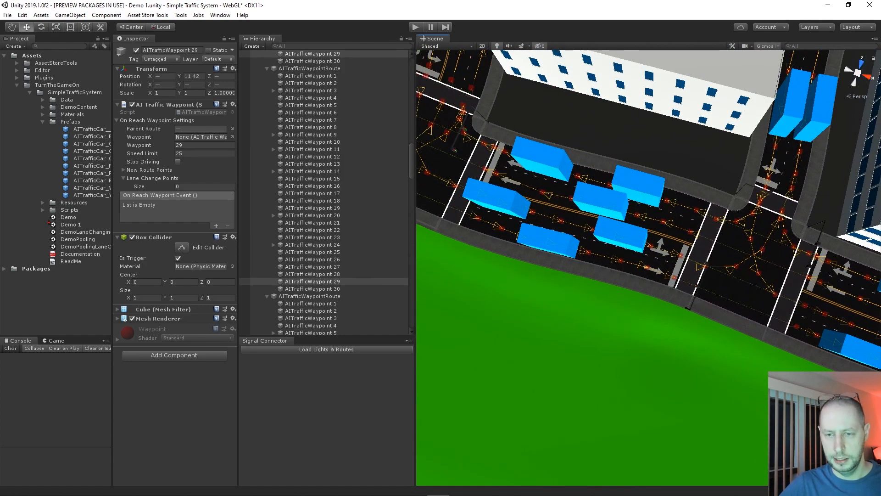
pyautogui.click(654, 225)
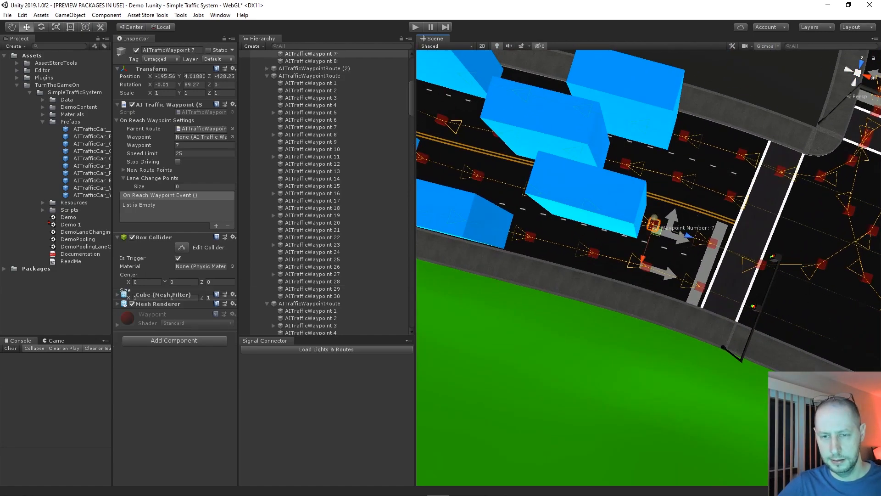
pyautogui.scroll(2, 648, 267)
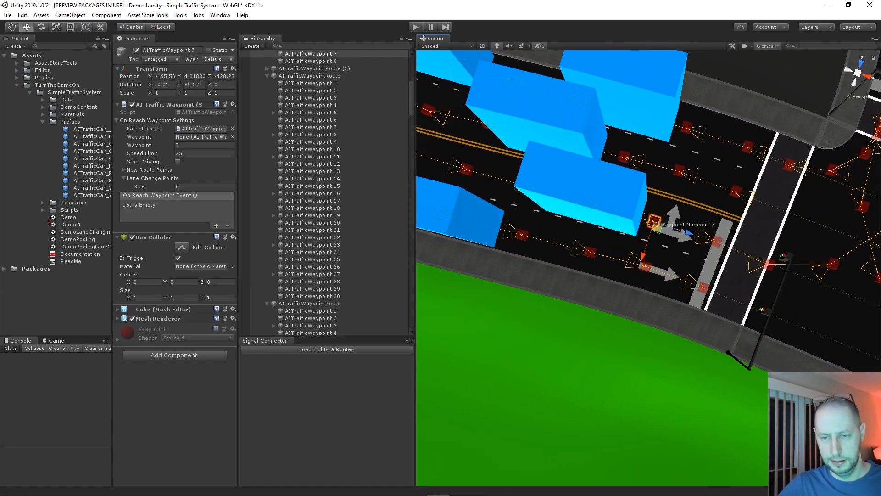
pyautogui.press('f')
pyautogui.scroll(-3, 649, 267)
pyautogui.moveTo(649, 268); pyautogui.dragTo(648, 164, button='middle')
pyautogui.keyDown('ctrl'); pyautogui.click(617, 345); pyautogui.keyUp('ctrl')
pyautogui.moveTo(618, 345); pyautogui.dragTo(558, 299, button='middle')
pyautogui.scroll(-4, 587, 284)
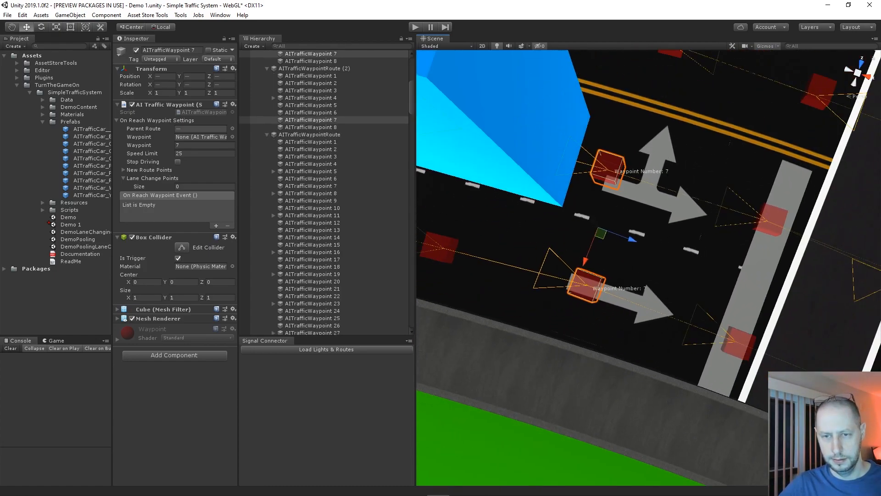
pyautogui.moveTo(633, 239); pyautogui.dragTo(734, 277)
# Move waypoint 8 of both lanes on the same approach past the stop line to the crosswalk line
pyautogui.click(772, 220)
pyautogui.keyDown('ctrl'); pyautogui.click(737, 344); pyautogui.keyUp('ctrl')
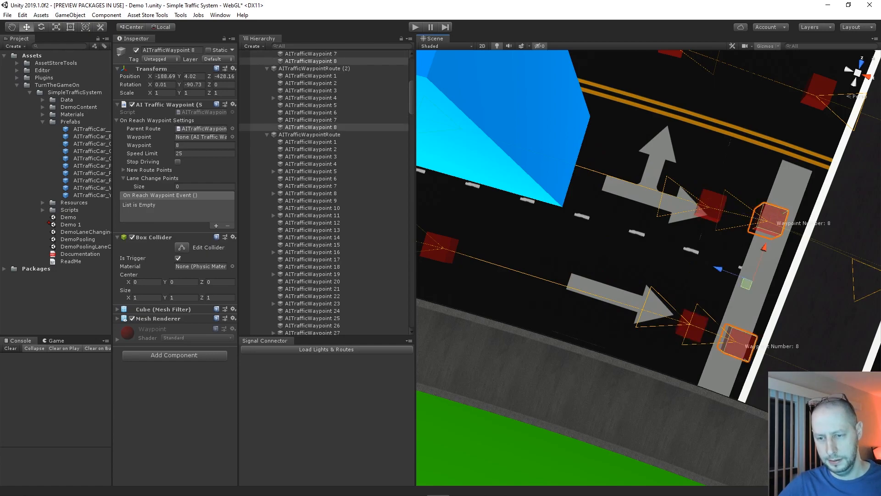
pyautogui.moveTo(718, 269); pyautogui.dragTo(754, 283)
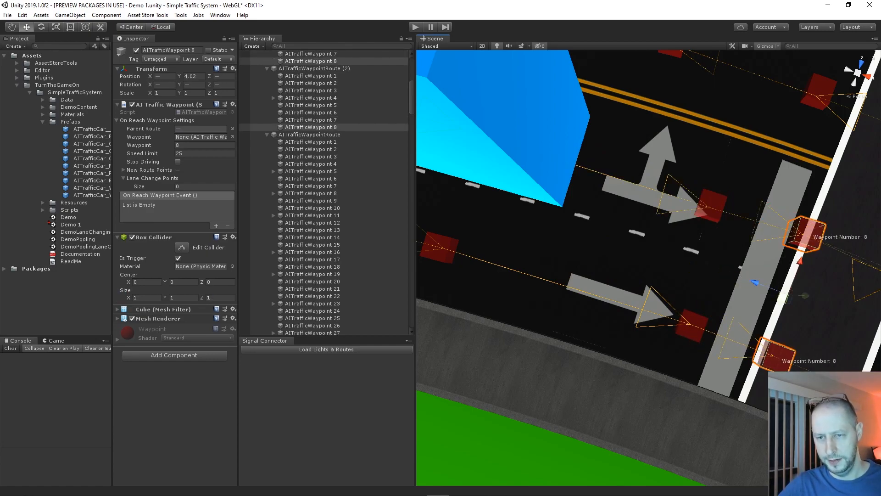
# Move waypoint 7 of each approach lane individually further forward, right up to the edge of the stop line
pyautogui.click(711, 206)
pyautogui.moveTo(745, 218); pyautogui.dragTo(779, 229)
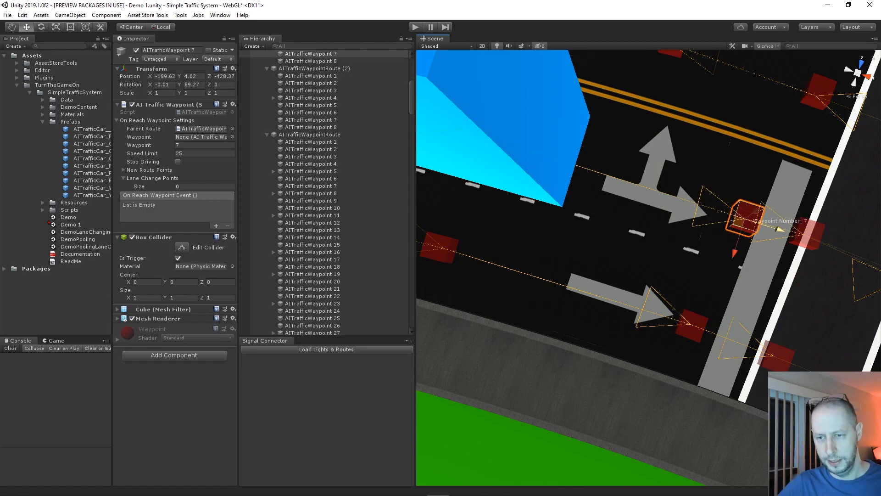
pyautogui.click(690, 325)
pyautogui.moveTo(724, 336); pyautogui.dragTo(739, 343)
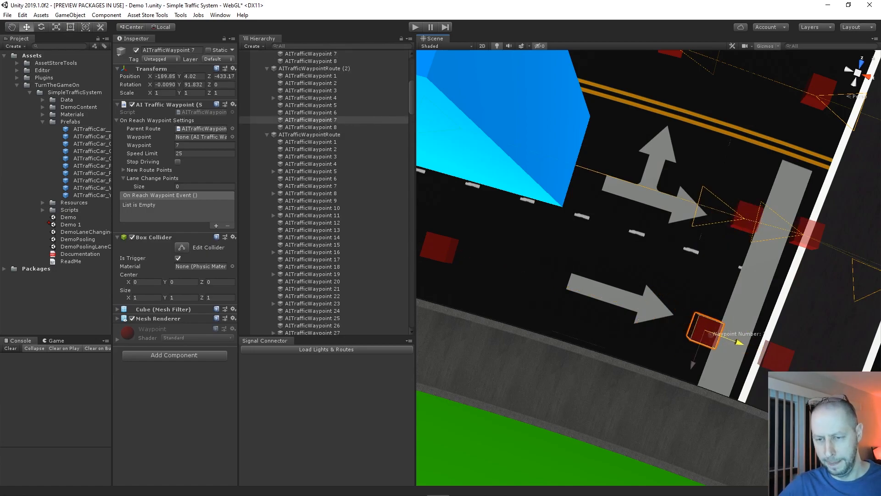
pyautogui.scroll(-10, 739, 342)
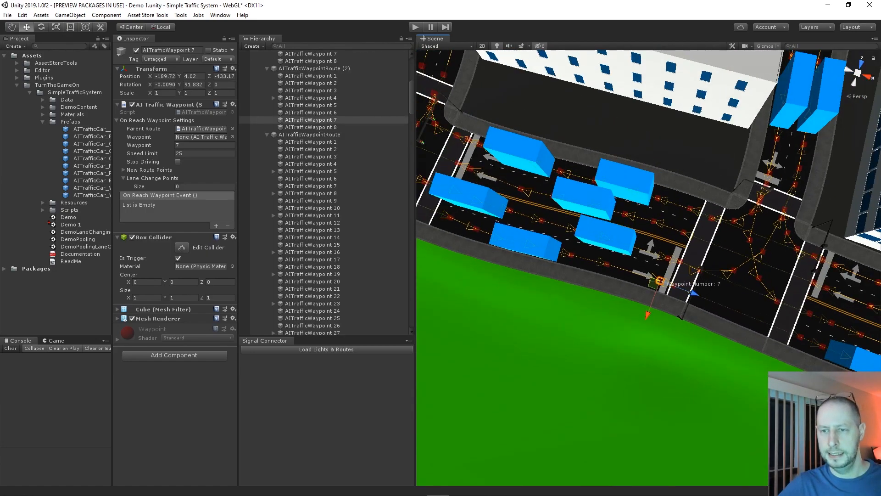
pyautogui.moveTo(646, 307); pyautogui.dragTo(696, 269, button='right')
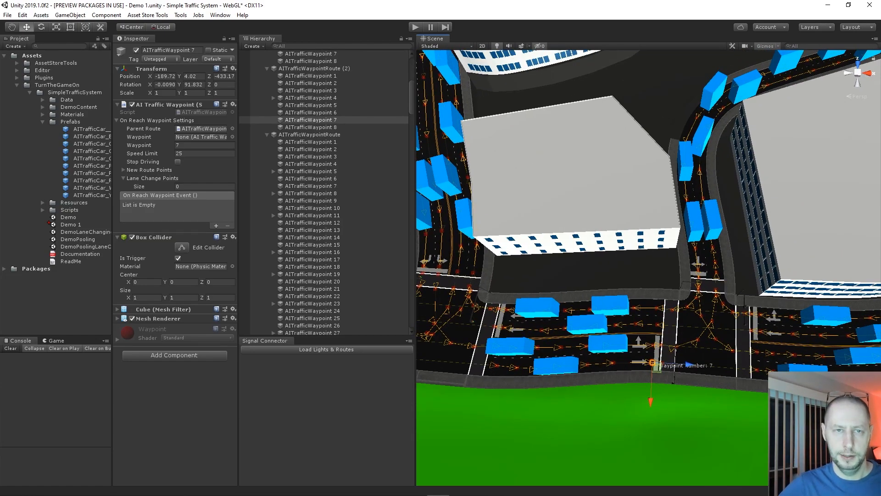
# Collapse the RoadLanes hierarchy with all its child routes and save the scene with nothing selected
pyautogui.click(311, 149)
pyautogui.scroll(14, 323, 193)
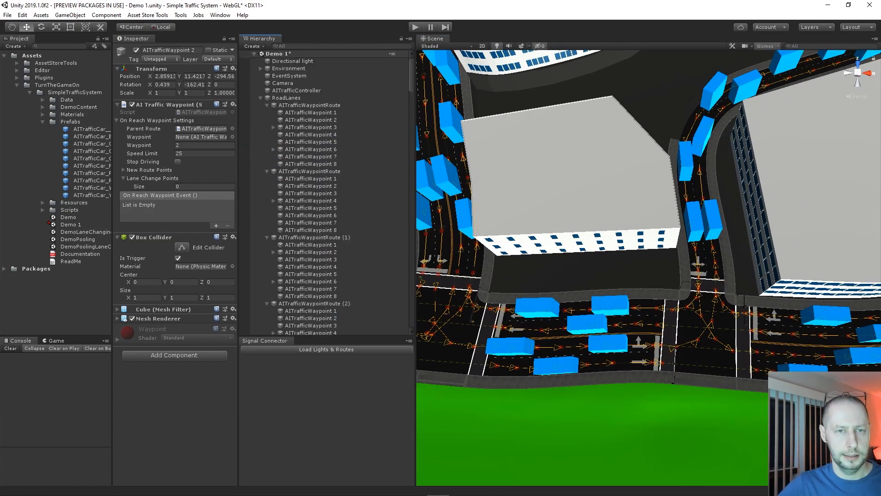
pyautogui.keyDown('alt'); pyautogui.click(261, 98); pyautogui.keyUp('alt')
pyautogui.click(312, 184)
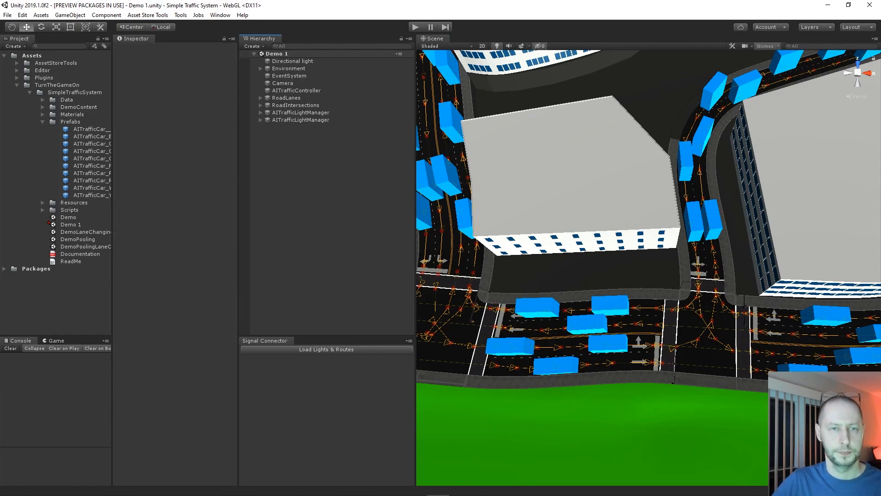
# Run the scene in play mode and check up close where cars stop at the first adjusted intersection's stop line
pyautogui.hotkey('ctrl', 'p')
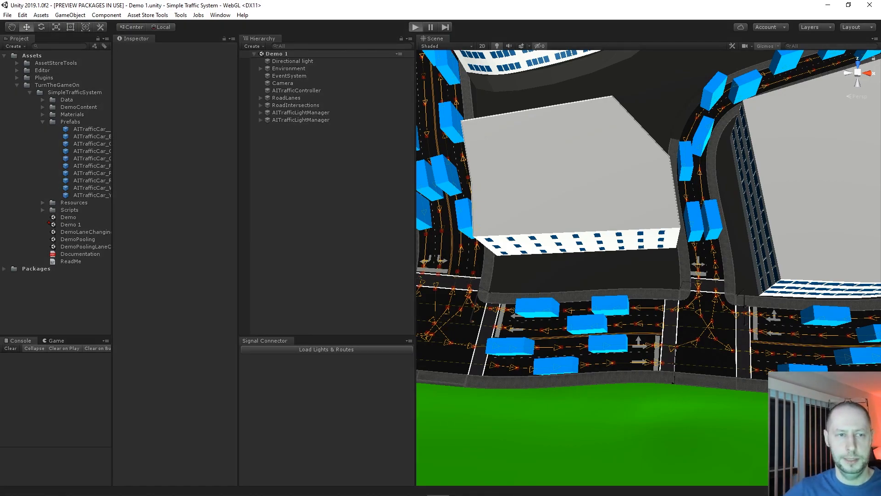
pyautogui.scroll(-1, 648, 268)
pyautogui.moveTo(597, 275); pyautogui.dragTo(705, 229, button='middle')
pyautogui.scroll(20, 648, 268)
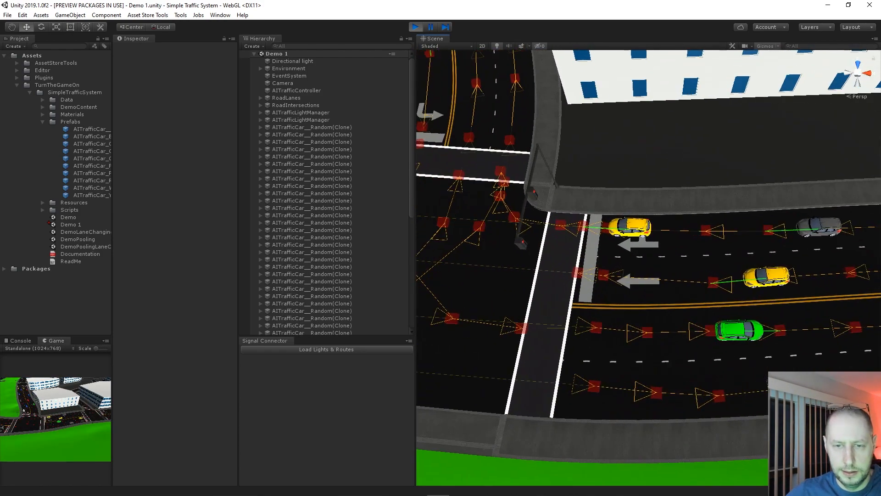
pyautogui.moveTo(649, 267); pyautogui.dragTo(551, 235, button='right')
pyautogui.scroll(10, 649, 268)
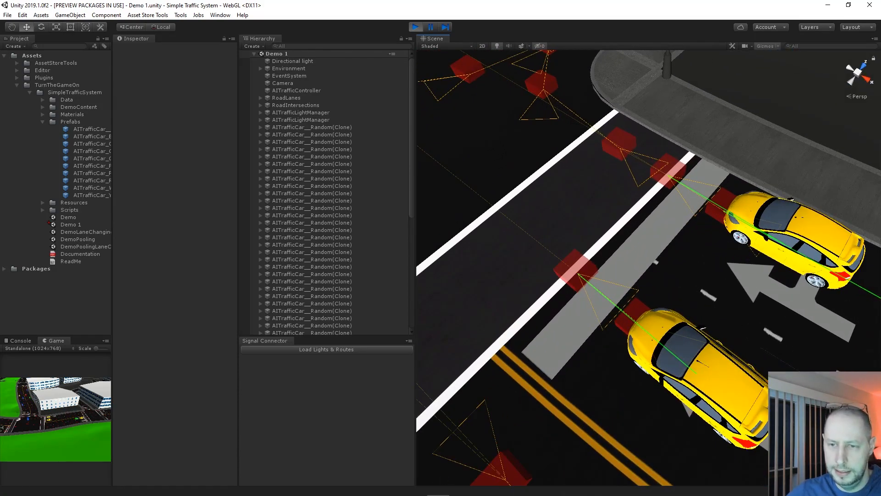
pyautogui.moveTo(649, 267); pyautogui.dragTo(560, 236, button='right')
pyautogui.scroll(-8, 649, 268)
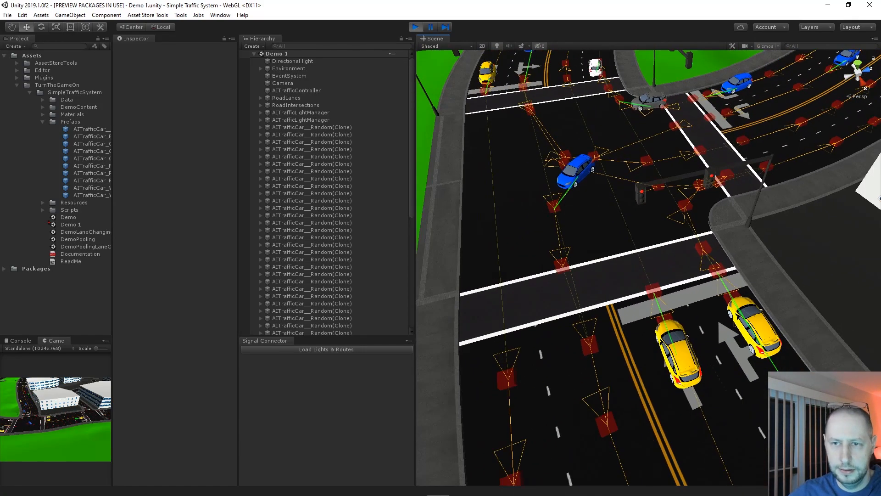
# Survey the running traffic on the other approaches and along the curved road, through to the neighbouring intersection
pyautogui.moveTo(649, 267); pyautogui.dragTo(620, 272, button='right')
pyautogui.moveTo(649, 229); pyautogui.dragTo(677, 436, button='middle')
pyautogui.moveTo(596, 257); pyautogui.dragTo(739, 294, button='right')
pyautogui.moveTo(592, 262); pyautogui.dragTo(753, 287, button='middle')
pyautogui.moveTo(649, 268); pyautogui.dragTo(752, 281, button='right')
pyautogui.moveTo(592, 276); pyautogui.dragTo(707, 265, button='middle')
pyautogui.scroll(-13, 648, 267)
pyautogui.scroll(-10, 649, 268)
pyautogui.scroll(3, 649, 268)
pyautogui.moveTo(596, 252); pyautogui.dragTo(707, 305, button='middle')
pyautogui.moveTo(648, 267); pyautogui.dragTo(629, 216, button='right')
pyautogui.moveTo(728, 298); pyautogui.dragTo(570, 237, button='middle')
pyautogui.keyDown('alt'); pyautogui.moveTo(569, 236); pyautogui.dragTo(564, 237, button='right'); pyautogui.keyUp('alt')
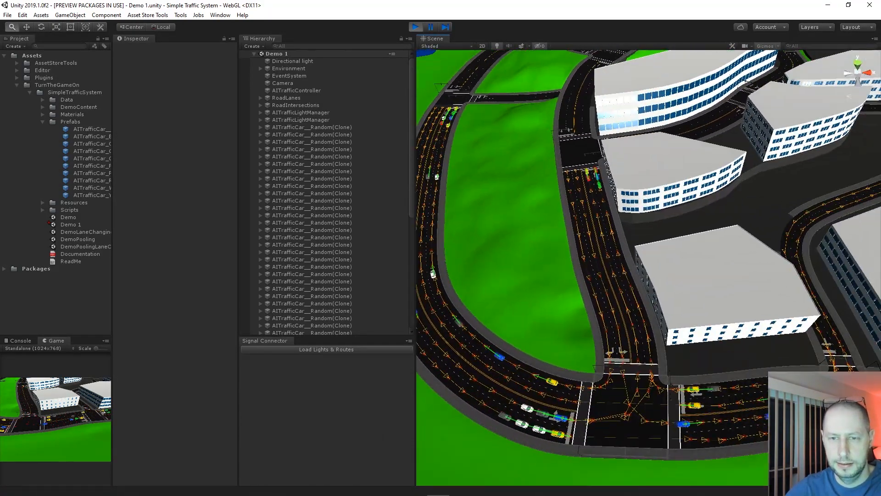
pyautogui.moveTo(744, 294); pyautogui.dragTo(448, 216, button='middle')
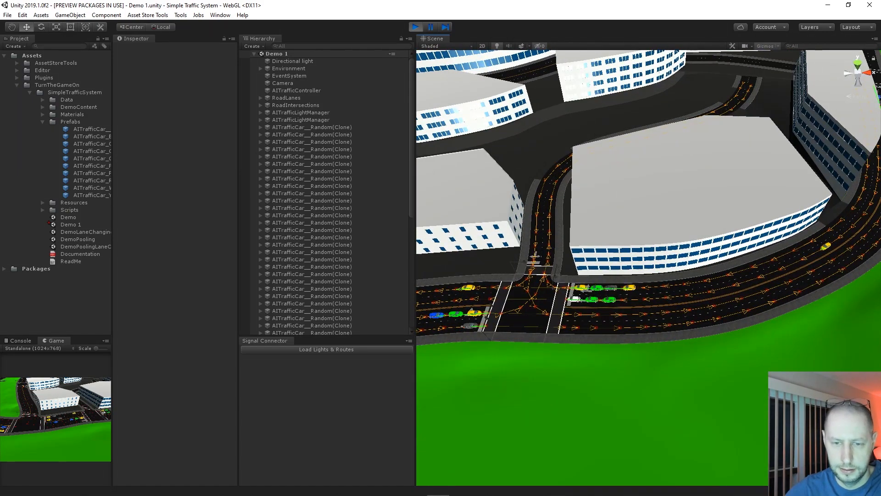
# Examine at close range how the waiting cars line up with the stop line and waypoints at the neighbouring intersection
pyautogui.moveTo(597, 239); pyautogui.dragTo(598, 282, button='right')
pyautogui.scroll(5, 598, 282)
pyautogui.moveTo(598, 183); pyautogui.dragTo(661, 254, button='middle')
pyautogui.scroll(5, 661, 255)
pyautogui.scroll(5, 648, 254)
pyautogui.moveTo(620, 193); pyautogui.dragTo(695, 354, button='middle')
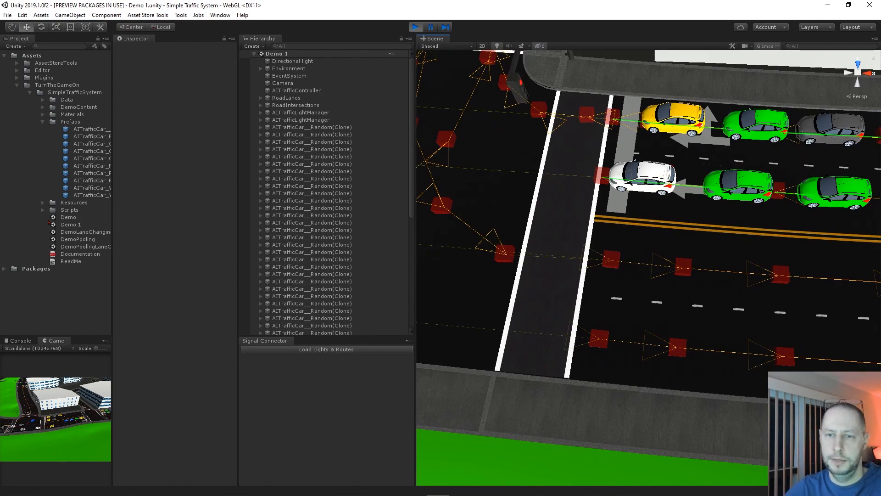
pyautogui.scroll(-10, 648, 268)
pyautogui.moveTo(648, 267); pyautogui.dragTo(777, 414, button='middle')
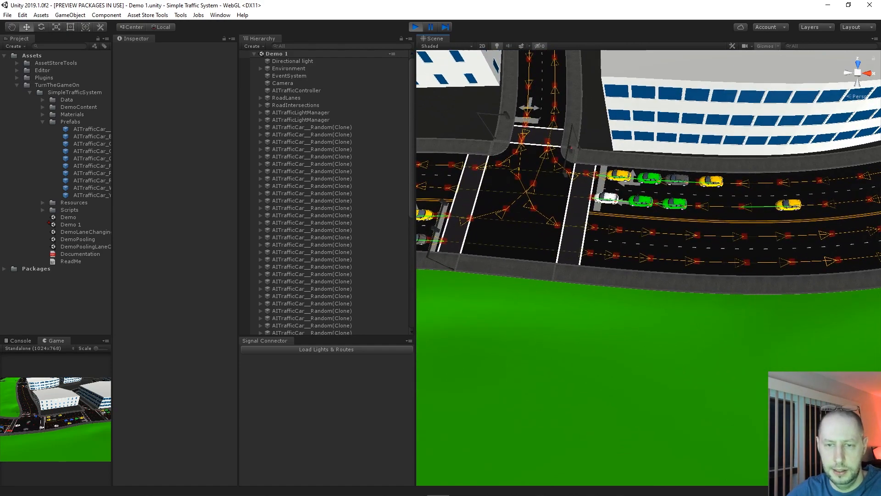
pyautogui.scroll(8, 609, 230)
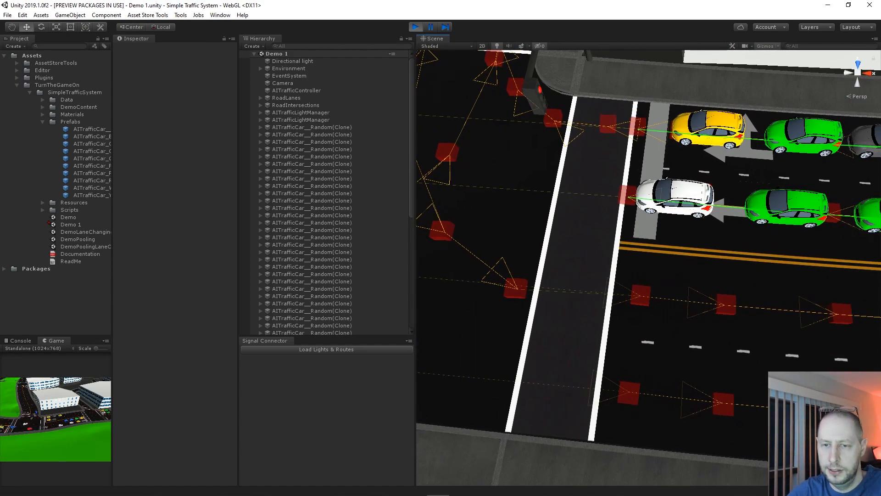
pyautogui.scroll(3, 649, 267)
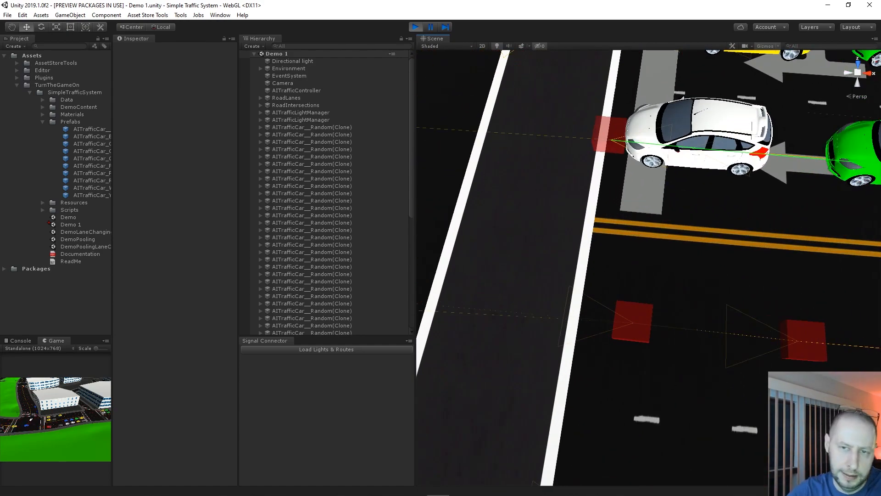
pyautogui.scroll(-10, 649, 267)
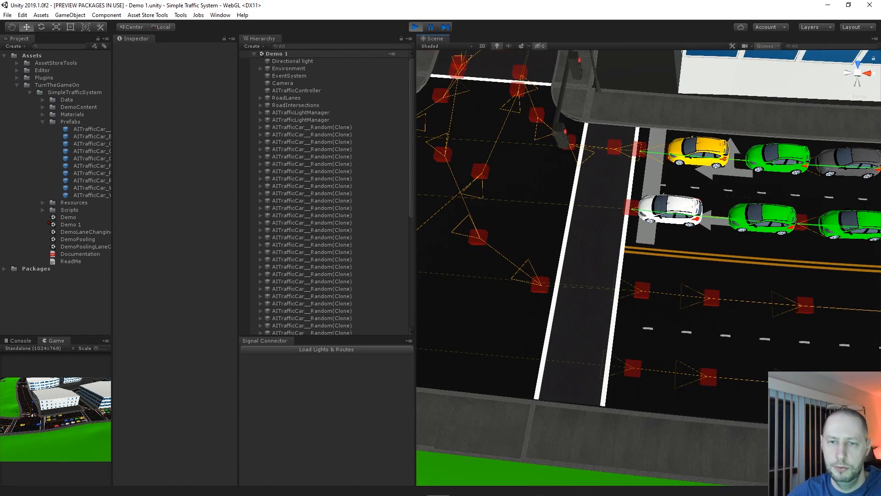
# Watch the simulated traffic flow across both signalled intersections and the connected road network from an overview
pyautogui.moveTo(649, 267); pyautogui.dragTo(671, 258, button='middle')
pyautogui.keyDown('alt'); pyautogui.moveTo(670, 258); pyautogui.dragTo(647, 250, button='right'); pyautogui.keyUp('alt')
pyautogui.moveTo(647, 251); pyautogui.dragTo(579, 199, button='middle')
pyautogui.keyDown('alt'); pyautogui.moveTo(579, 199); pyautogui.dragTo(553, 190, button='right'); pyautogui.keyUp('alt')
pyautogui.scroll(-7, 648, 268)
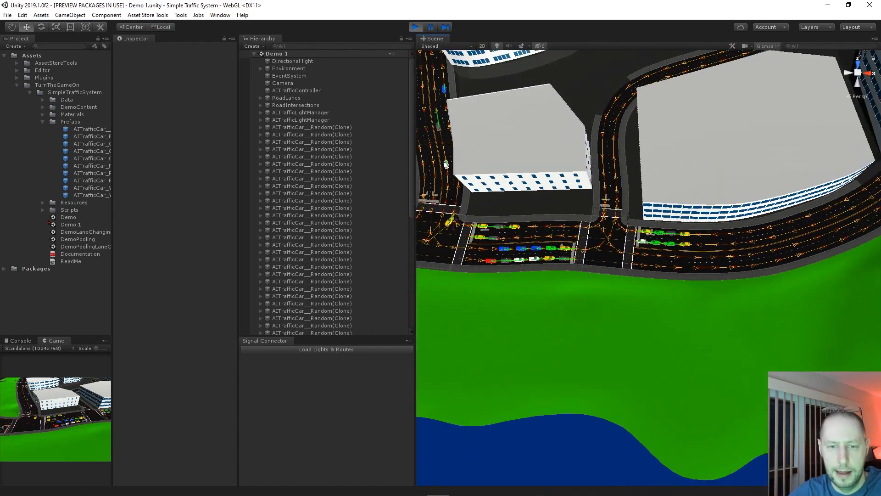
pyautogui.moveTo(665, 237); pyautogui.dragTo(533, 266, button='middle')
pyautogui.scroll(-5, 533, 266)
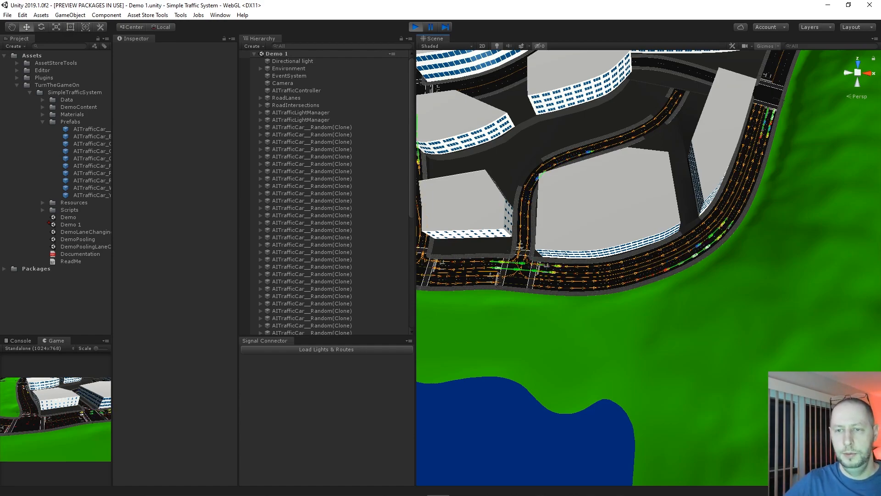
pyautogui.scroll(-5, 649, 266)
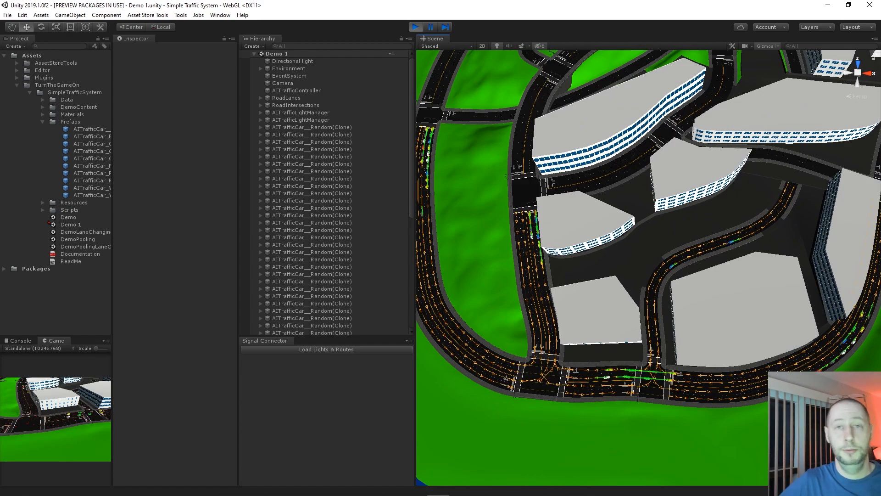